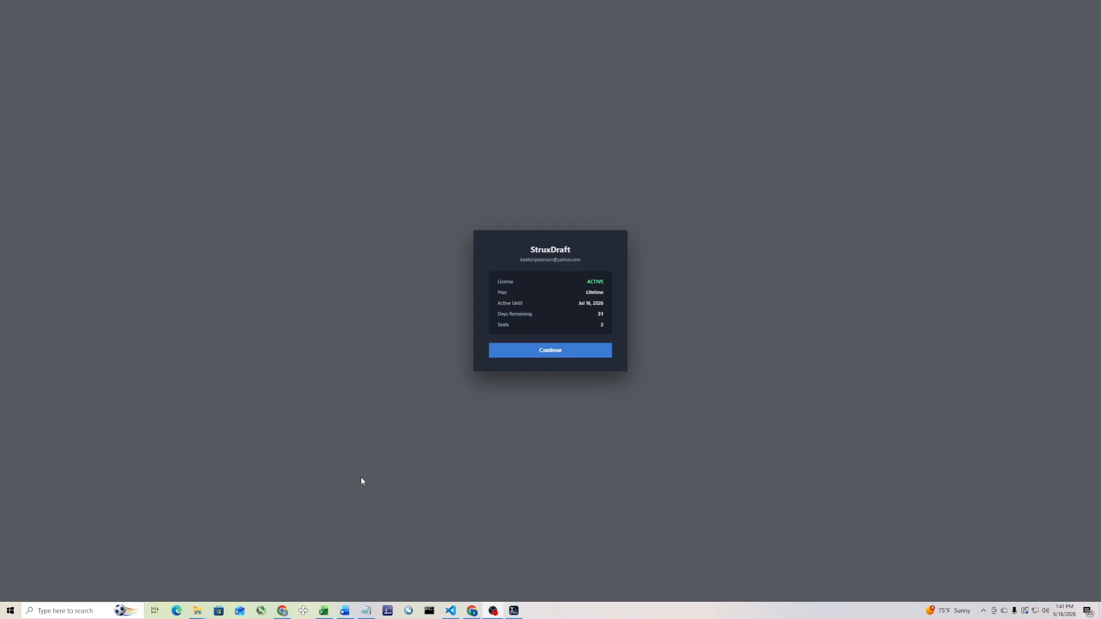
# Start a new project and load the PDF plan set Struxfile from the Sample Plans folder
pyautogui.click(589, 352)
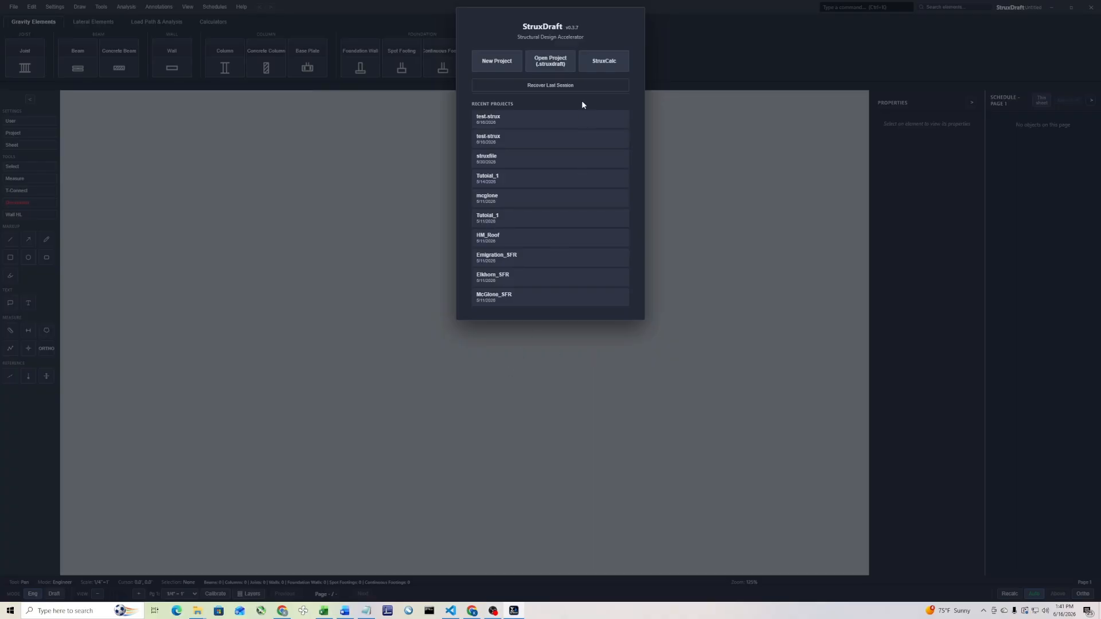
pyautogui.click(493, 67)
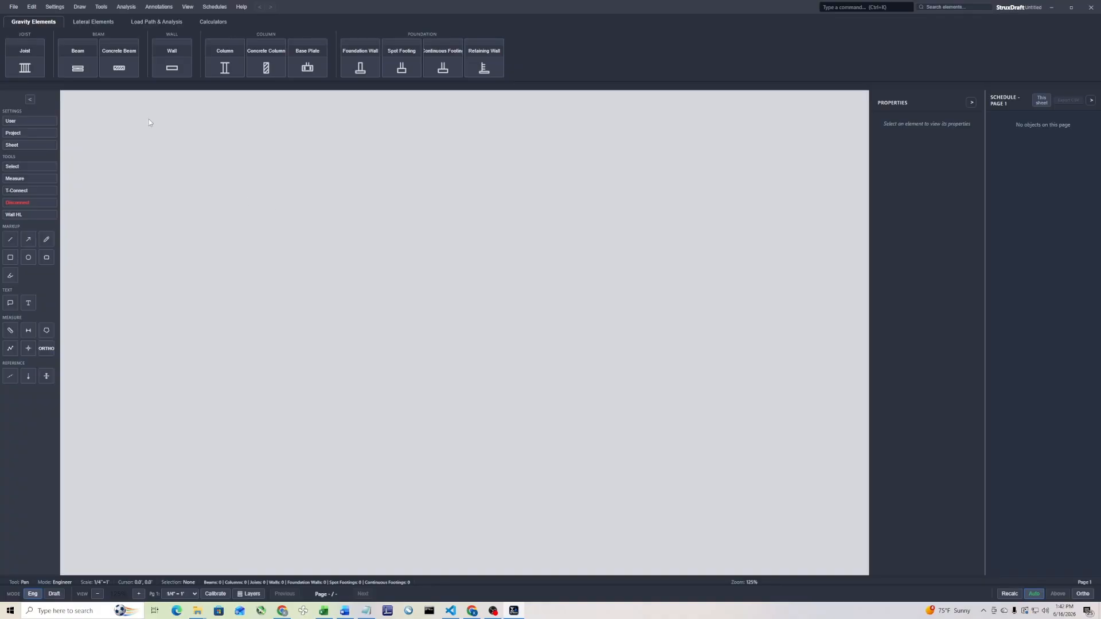
pyautogui.click(14, 7)
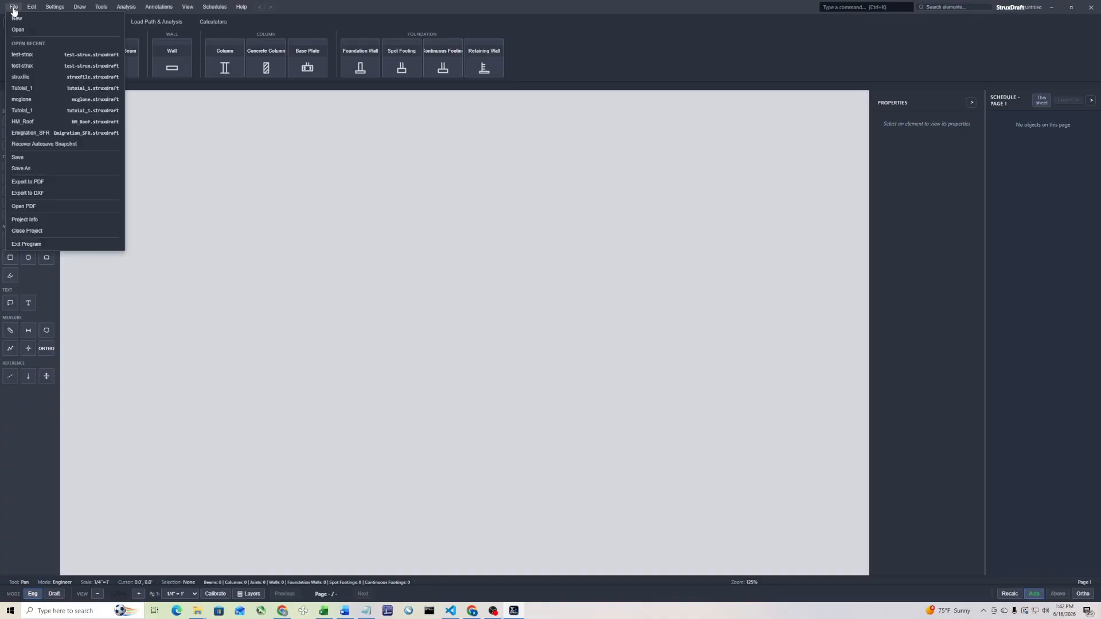
pyautogui.click(23, 206)
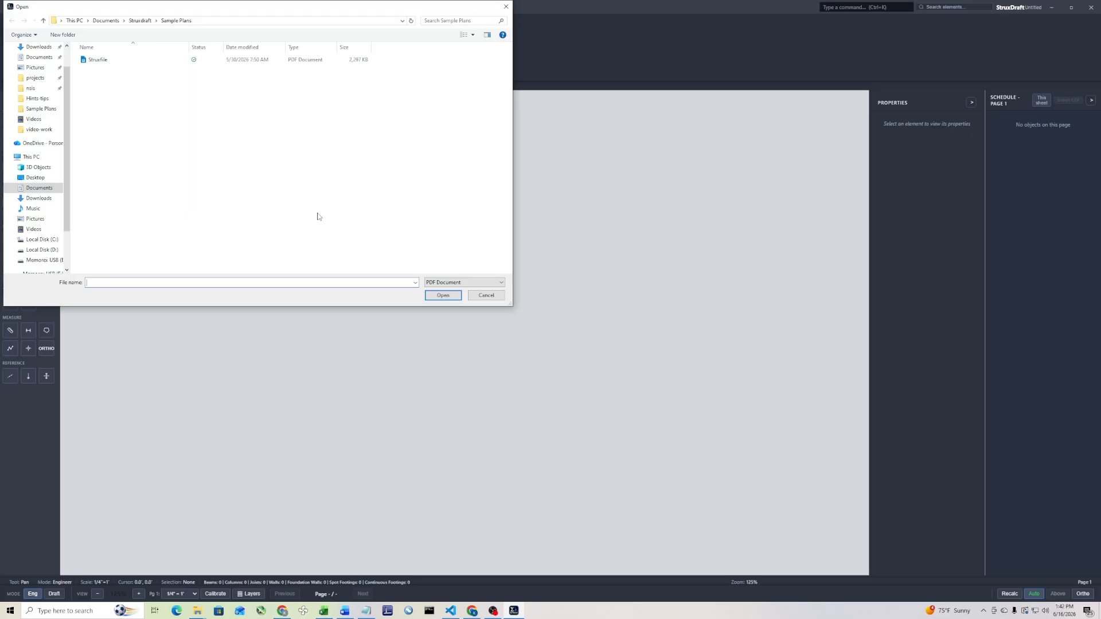
pyautogui.click(128, 62)
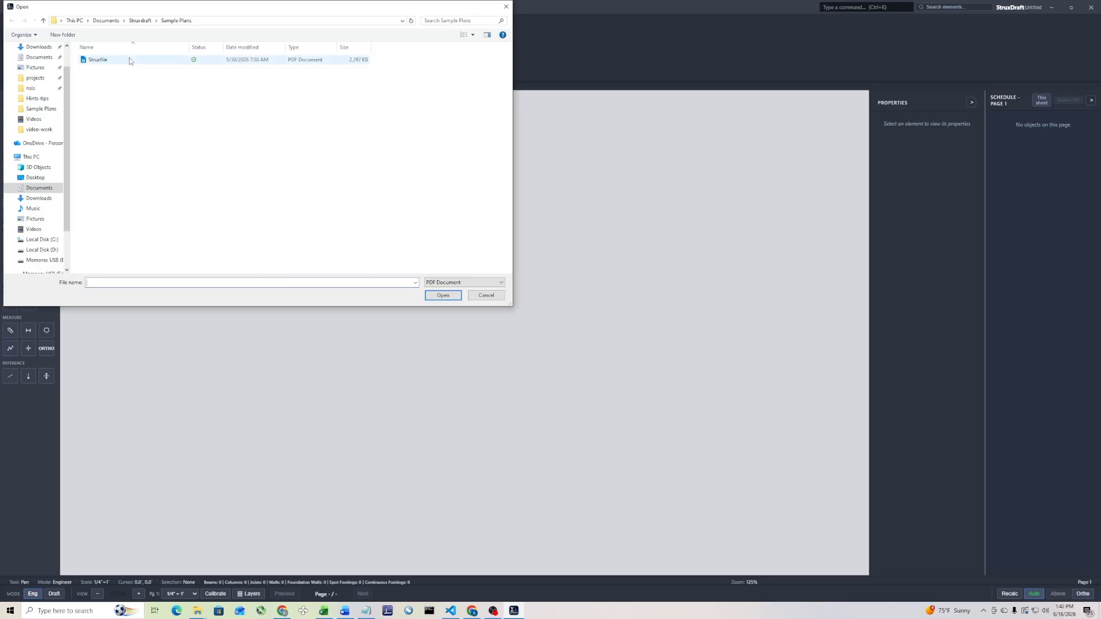
pyautogui.click(448, 298)
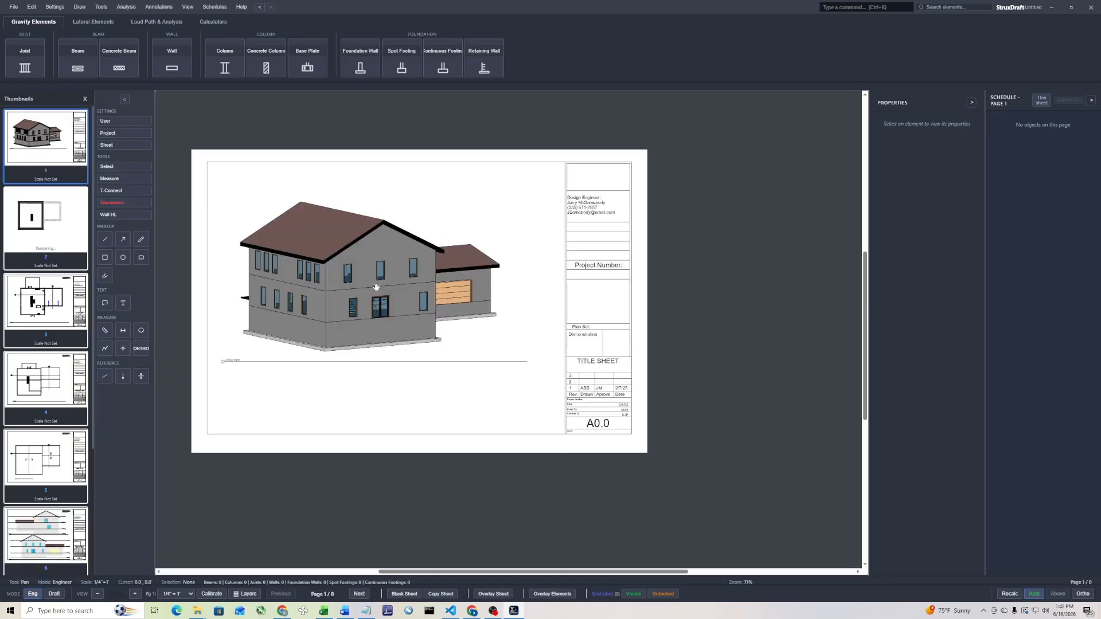
# Name page 2, the basement floor plan, "Foundation" in its sheet settings
pyautogui.click(39, 228)
pyautogui.click(45, 297)
pyautogui.click(42, 376)
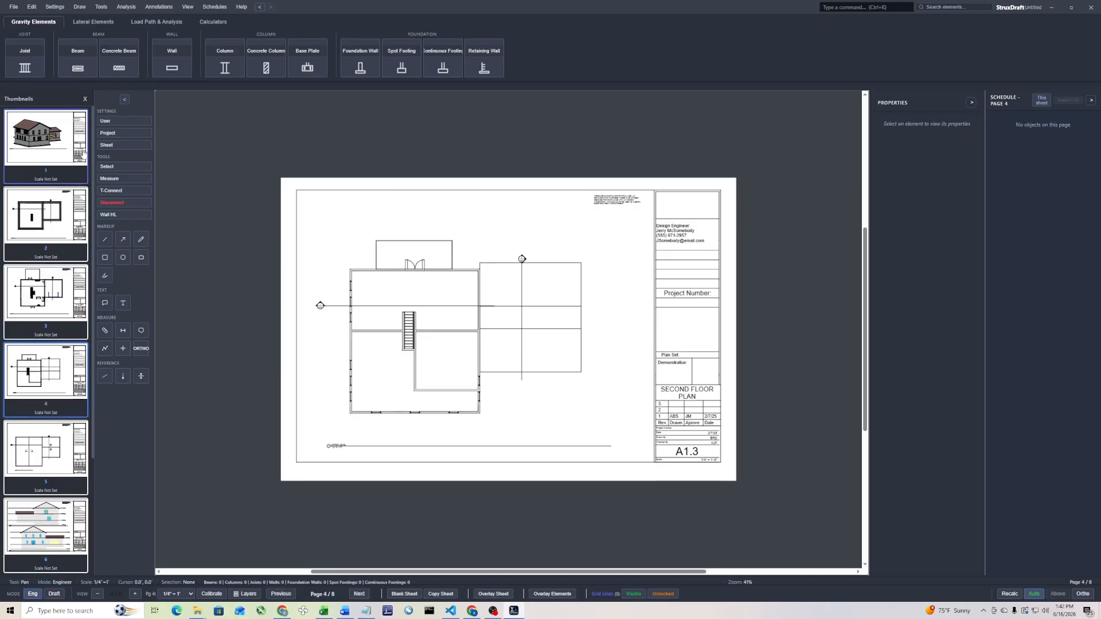
pyautogui.click(54, 216)
pyautogui.rightClick(56, 217)
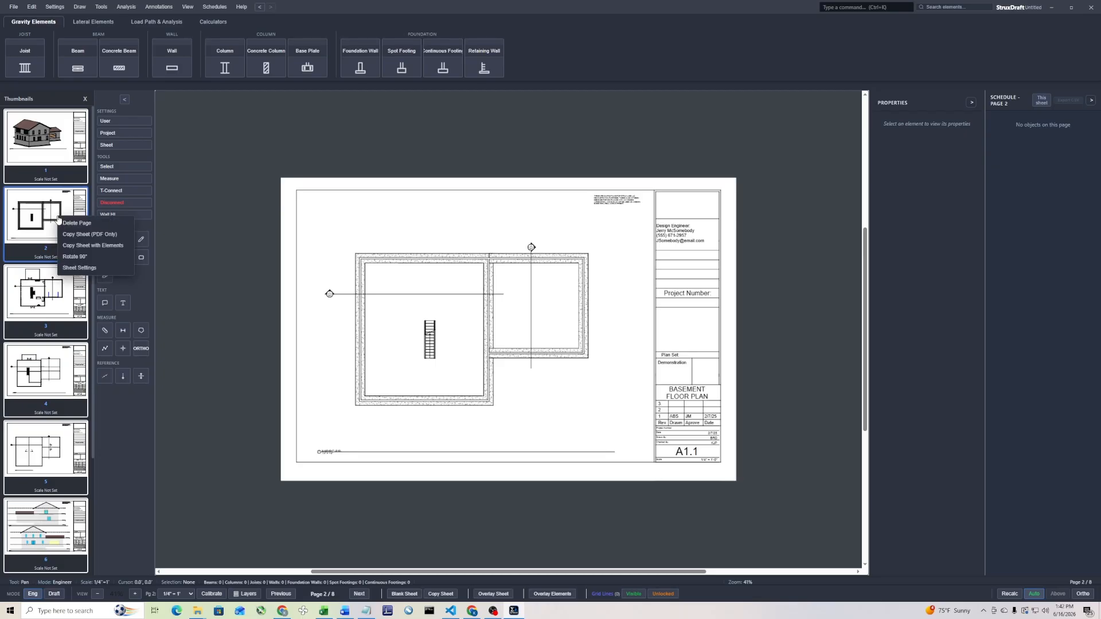
pyautogui.click(94, 268)
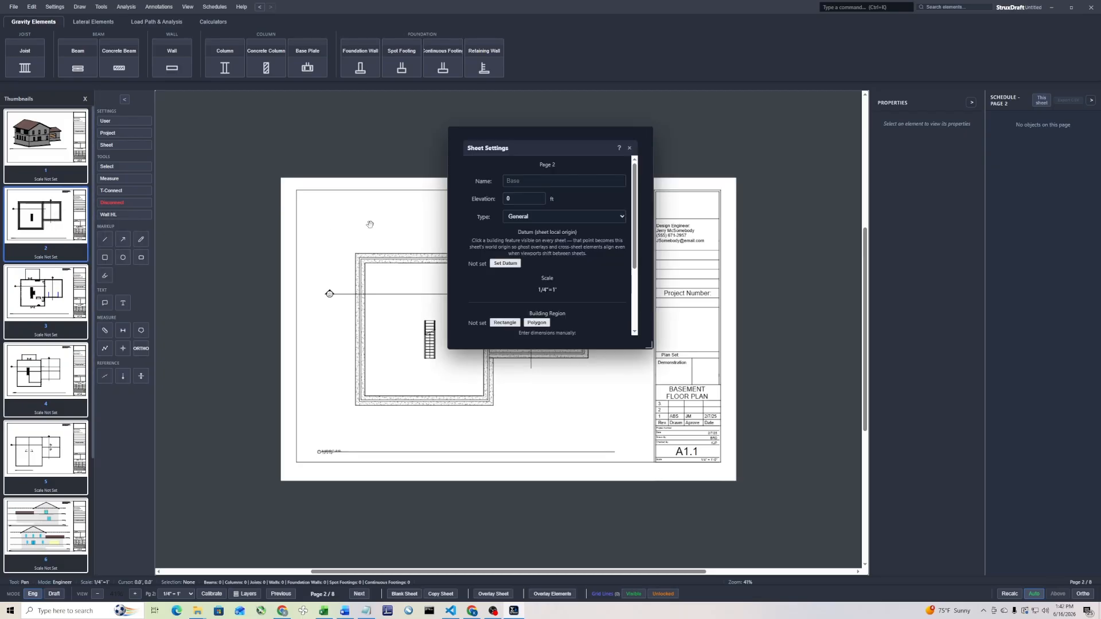
pyautogui.click(543, 179)
pyautogui.write('foUNDATI')
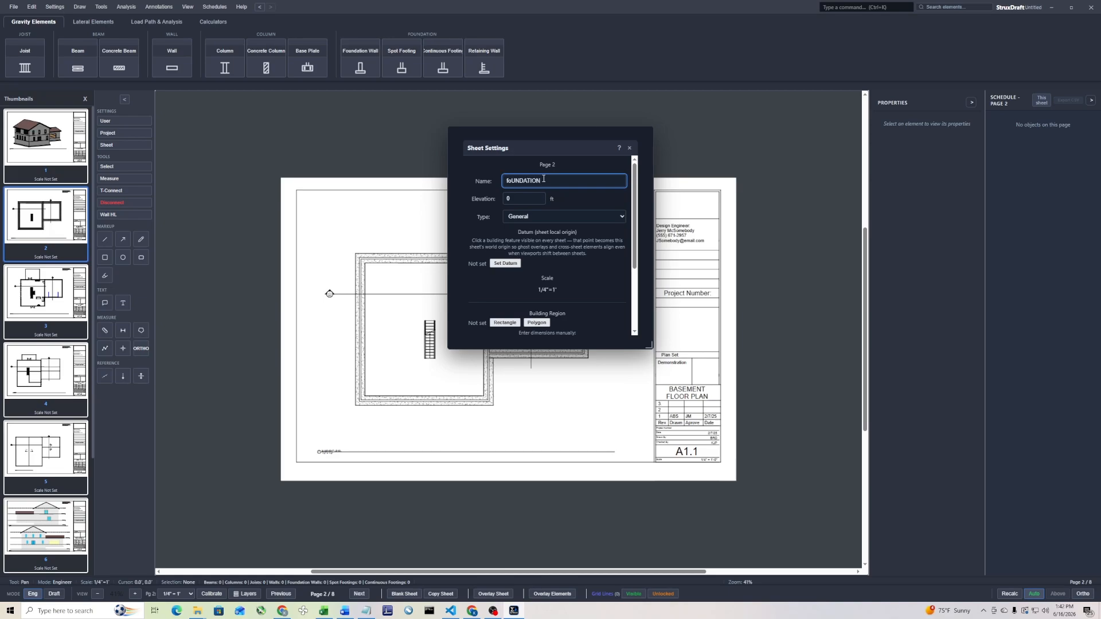
pyautogui.hotkey('ctrl', 'a')
pyautogui.press('BackSpace')
pyautogui.write('Foun')
# Set the Foundation sheet's datum at the lower-left corner of the outer line of the unhatched strip between the hatched wall bands
pyautogui.click(517, 264)
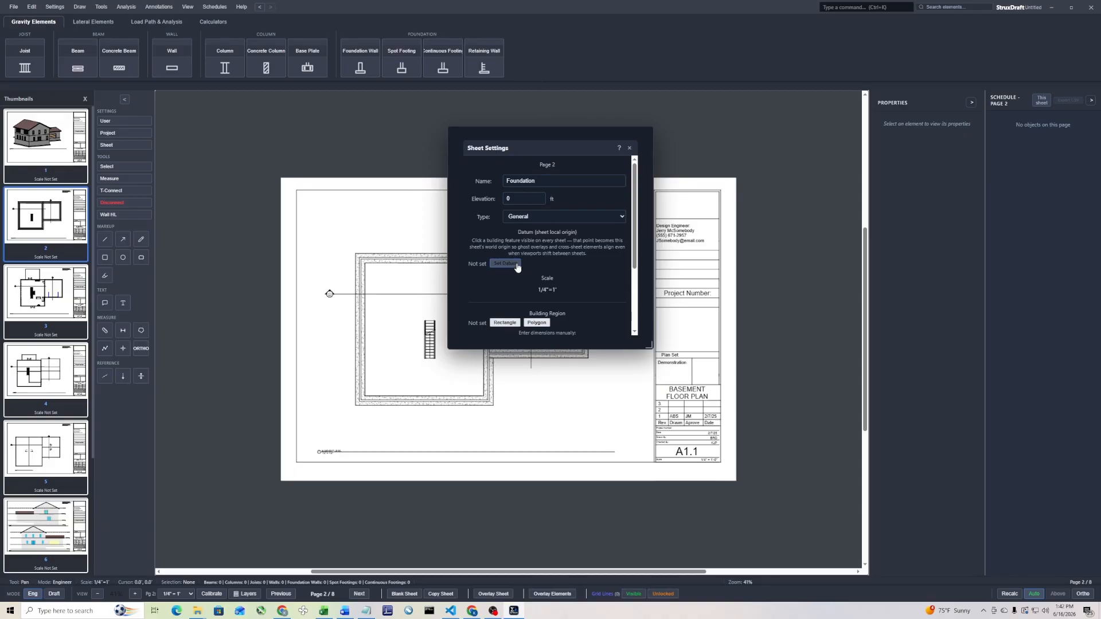
pyautogui.scroll(6, 366, 401)
pyautogui.scroll(3, 359, 383)
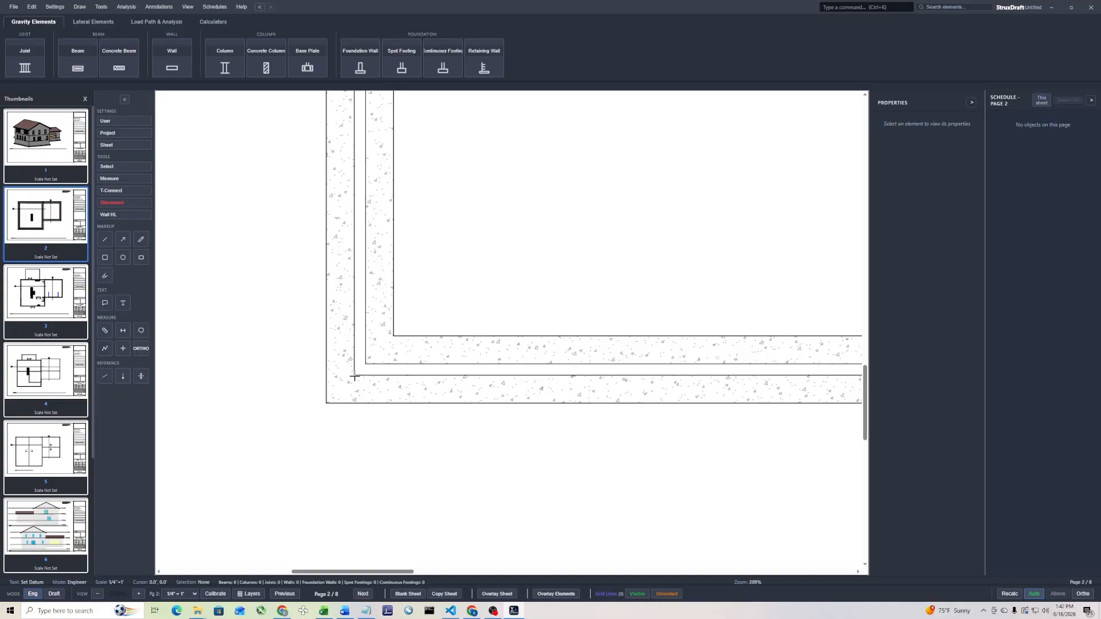
pyautogui.click(354, 376)
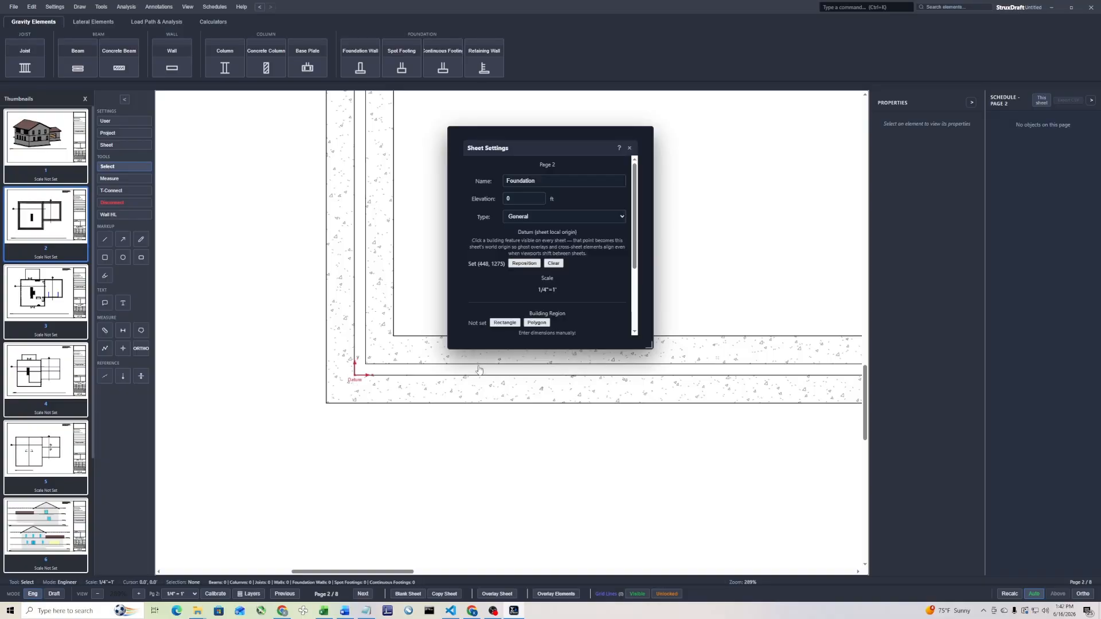
pyautogui.click(630, 148)
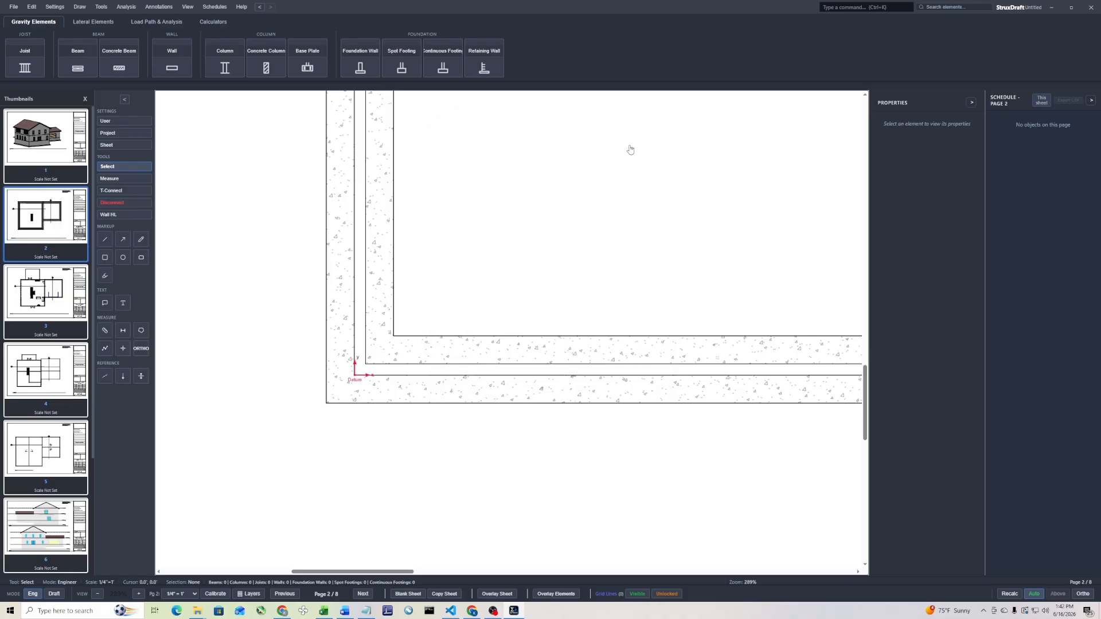
# Name page 3, the main floor plan, "1st Floor" in its sheet settings
pyautogui.click(39, 312)
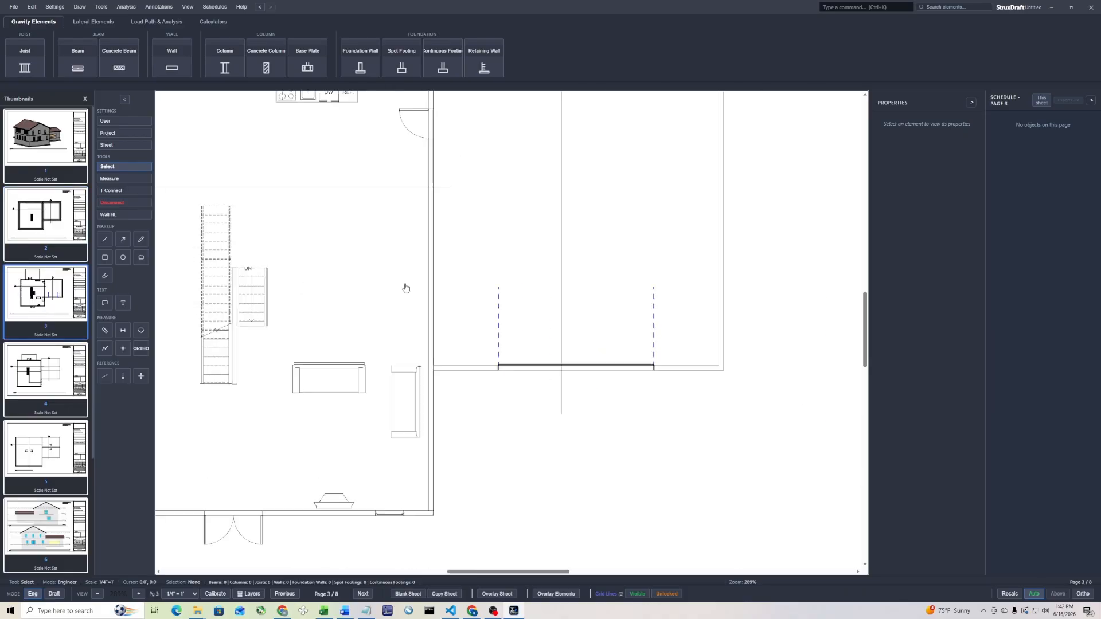
pyautogui.rightClick(55, 304)
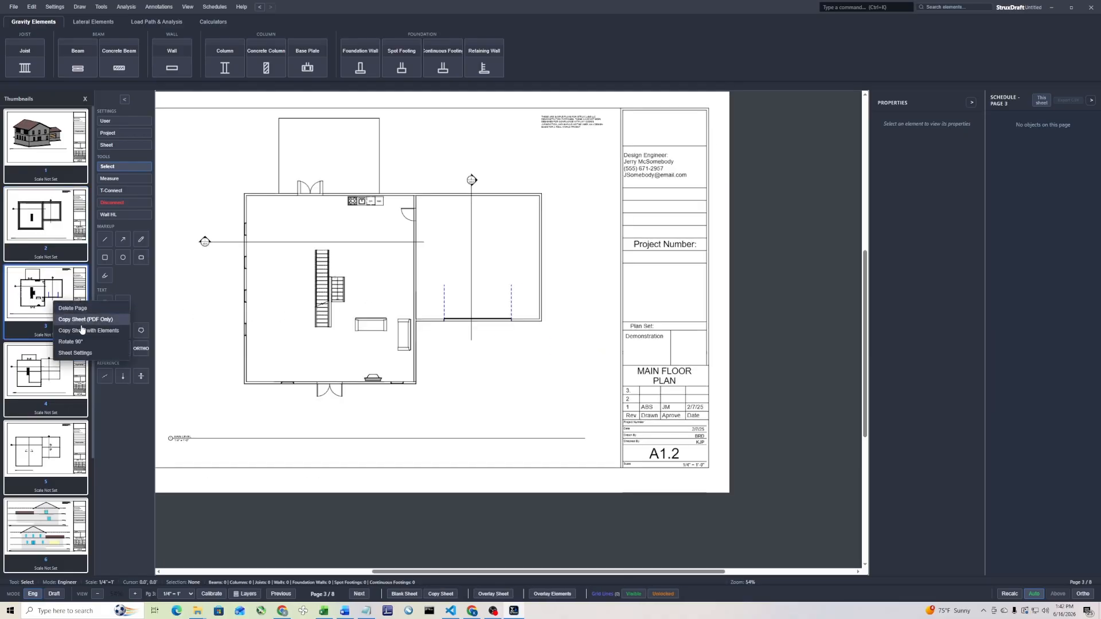
pyautogui.click(77, 353)
pyautogui.click(544, 182)
pyautogui.write('1st Floor')
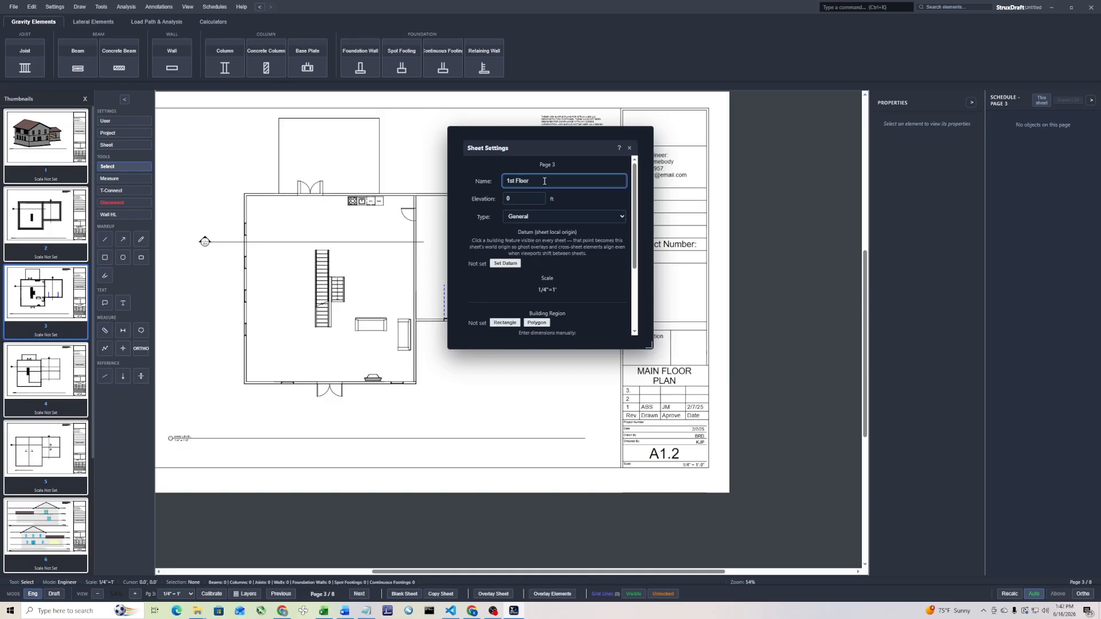
pyautogui.click(525, 197)
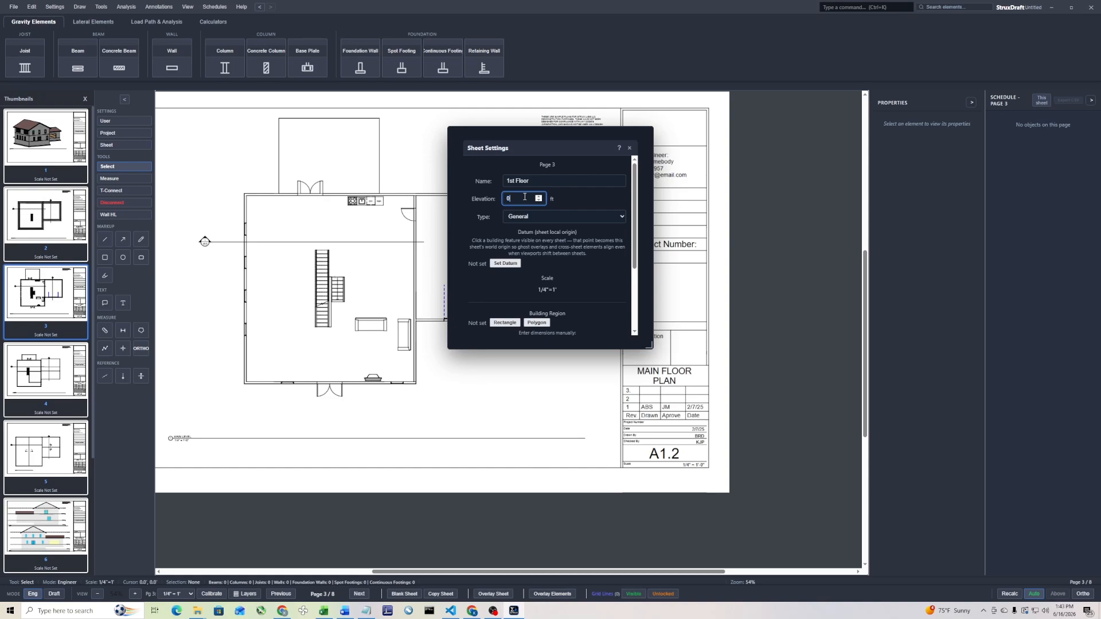
# Set the 1st Floor sheet's datum at the lower-left exterior corner of the house walls
pyautogui.click(505, 264)
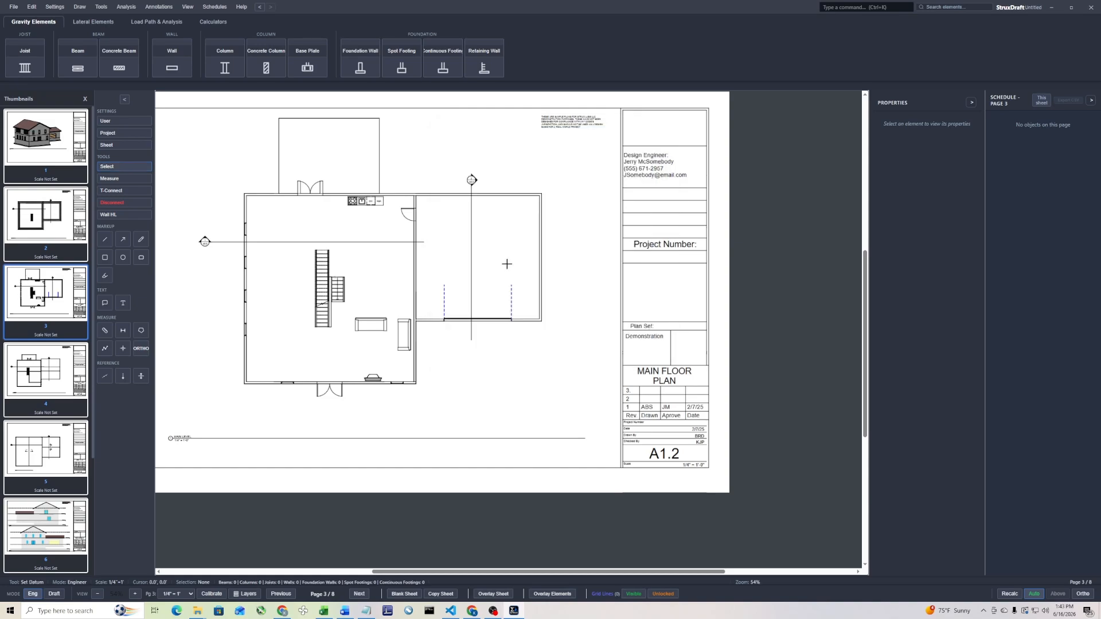
pyautogui.scroll(7, 240, 378)
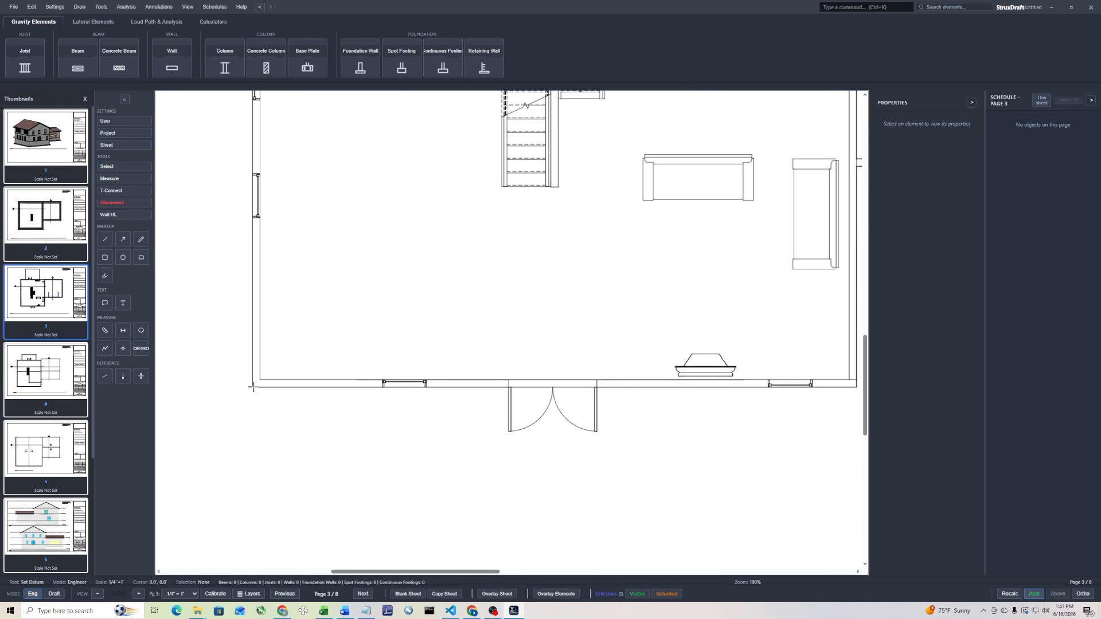
pyautogui.click(252, 387)
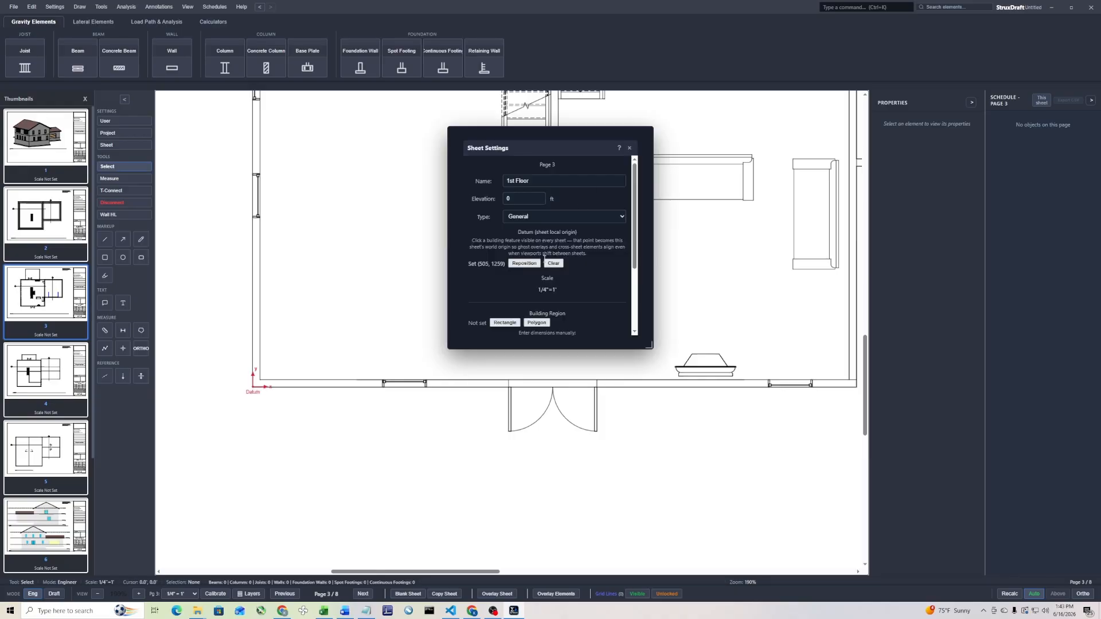
# Change the elevation of the 1st Floor sheet and close its sheet settings
pyautogui.click(518, 198)
pyautogui.press('BackSpace')
pyautogui.press('BackSpace')
pyautogui.press('BackSpace')
pyautogui.write('5')
pyautogui.click(539, 197)
pyautogui.click(538, 197)
pyautogui.click(539, 198)
pyautogui.click(538, 198)
pyautogui.click(629, 148)
# In the sheet settings of page 4, the second floor plan, set the name to "Roof Plan" and the elevation to 20 ft
pyautogui.click(46, 360)
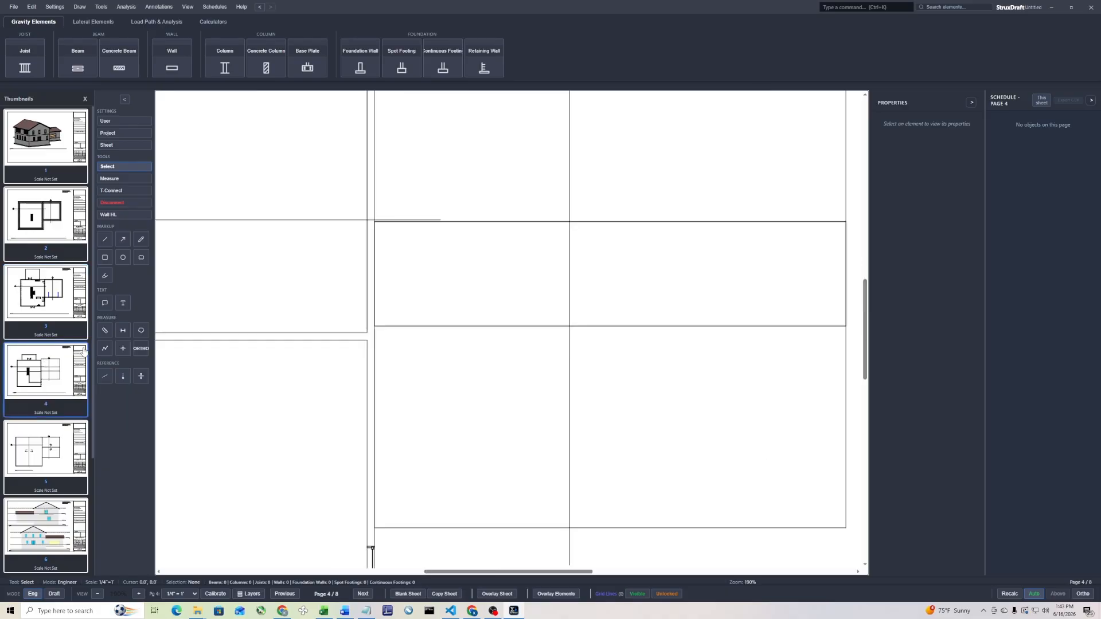
pyautogui.scroll(3, 378, 311)
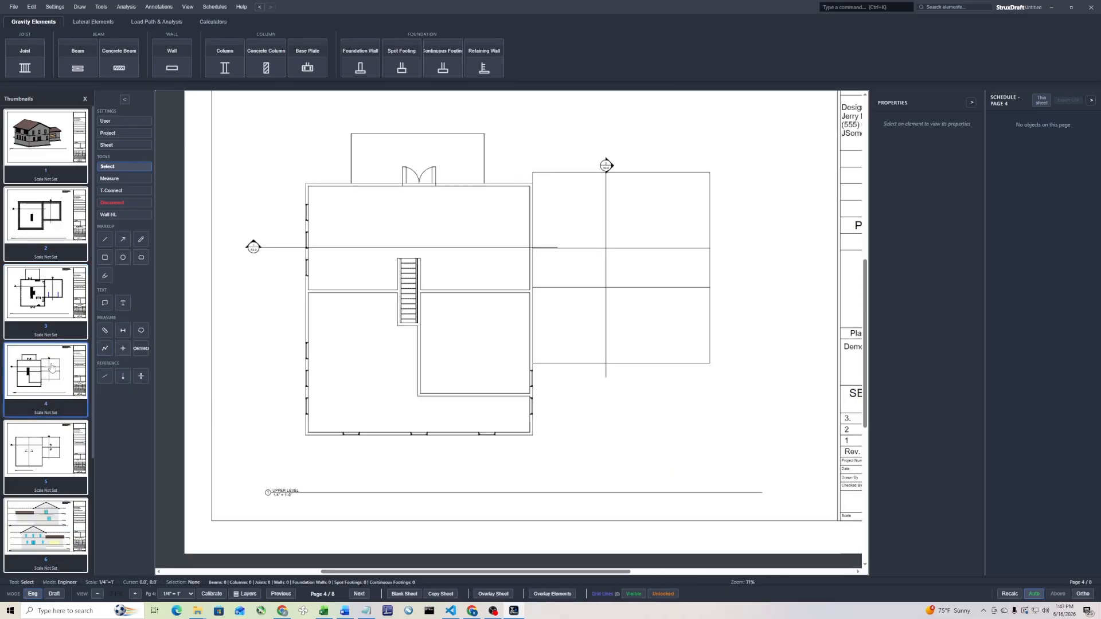
pyautogui.rightClick(51, 367)
pyautogui.click(72, 373)
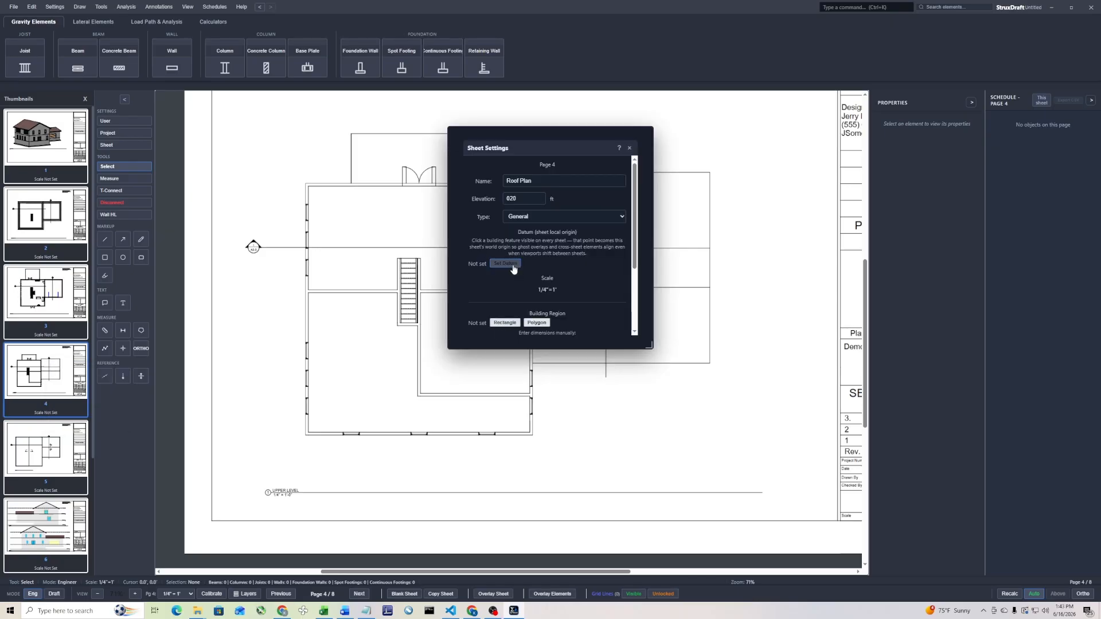
# Set the page 4 datum at the lower-left exterior corner of the second floor walls and close the sheet settings
pyautogui.click(503, 268)
pyautogui.scroll(5, 308, 414)
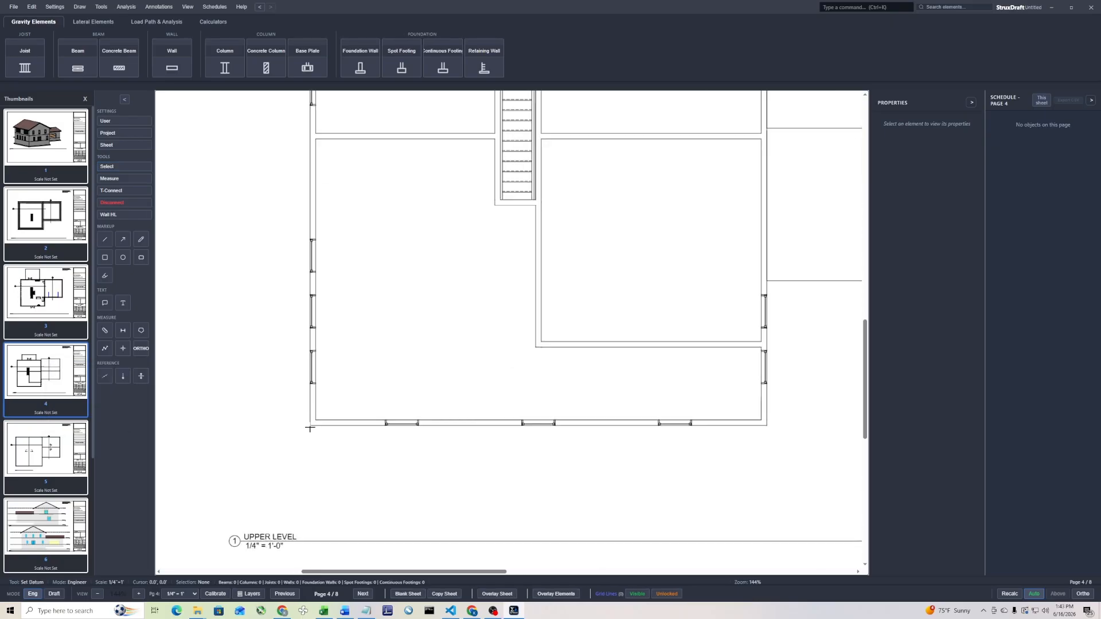
pyautogui.click(309, 426)
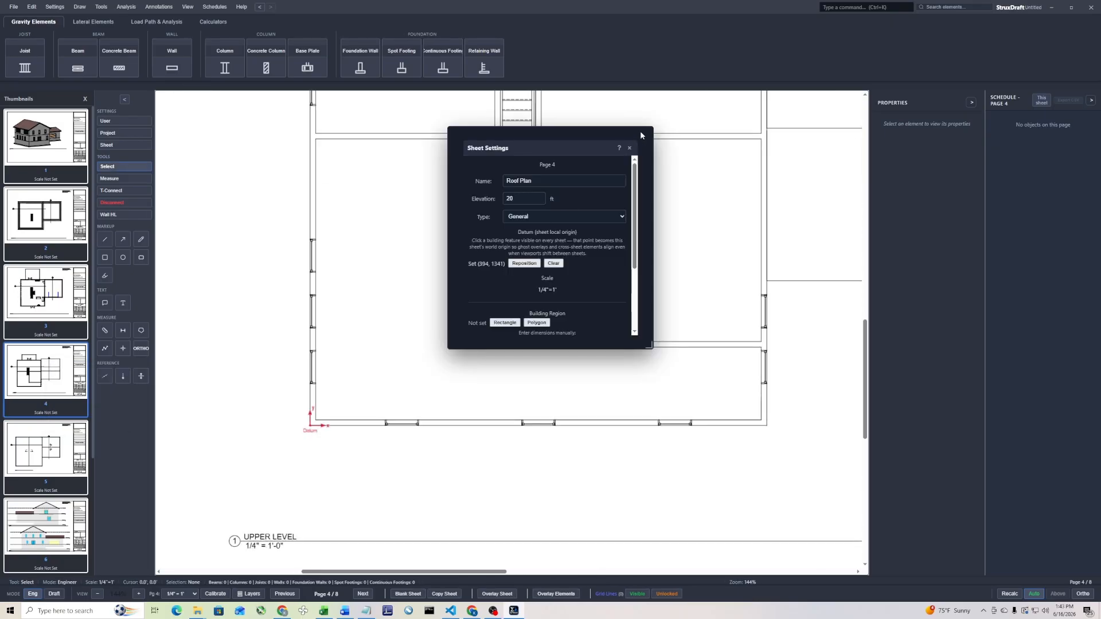
pyautogui.click(630, 149)
# Overlay Sheet 5, the roof plan, on the second floor plan of page 4 and pin the overlay in place
pyautogui.scroll(-5, 445, 339)
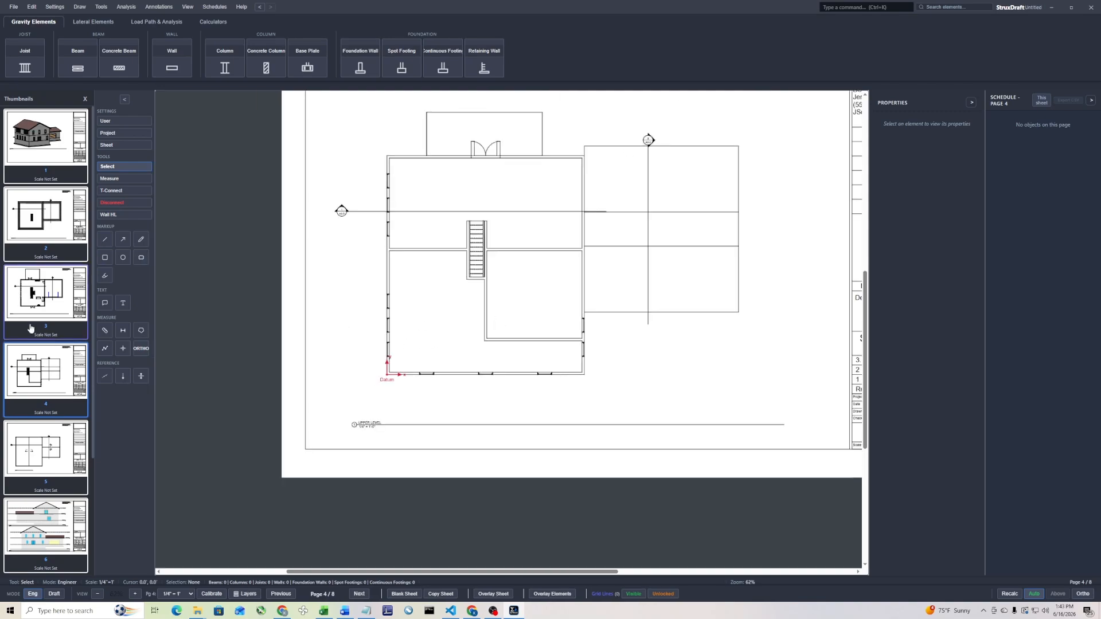
pyautogui.moveTo(467, 301); pyautogui.dragTo(378, 377, button='middle')
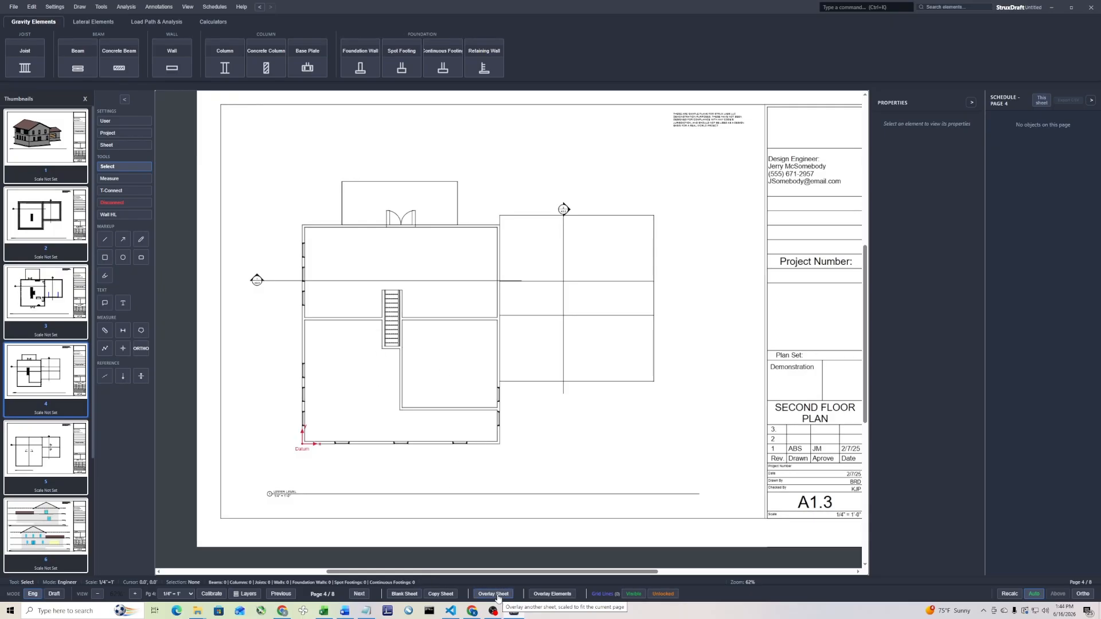
pyautogui.click(54, 457)
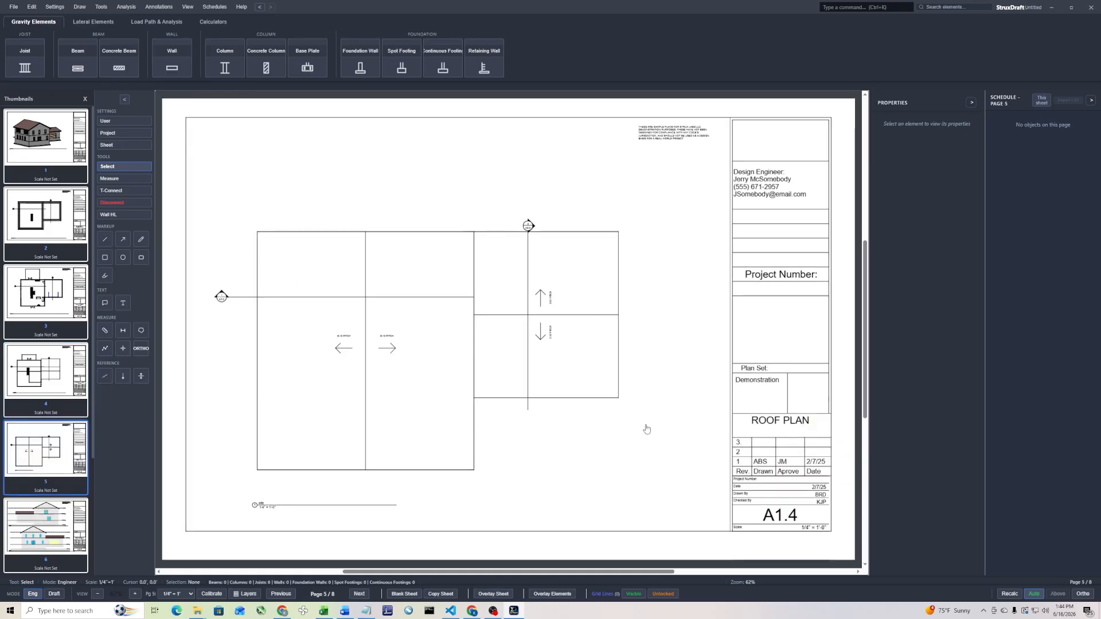
pyautogui.click(27, 378)
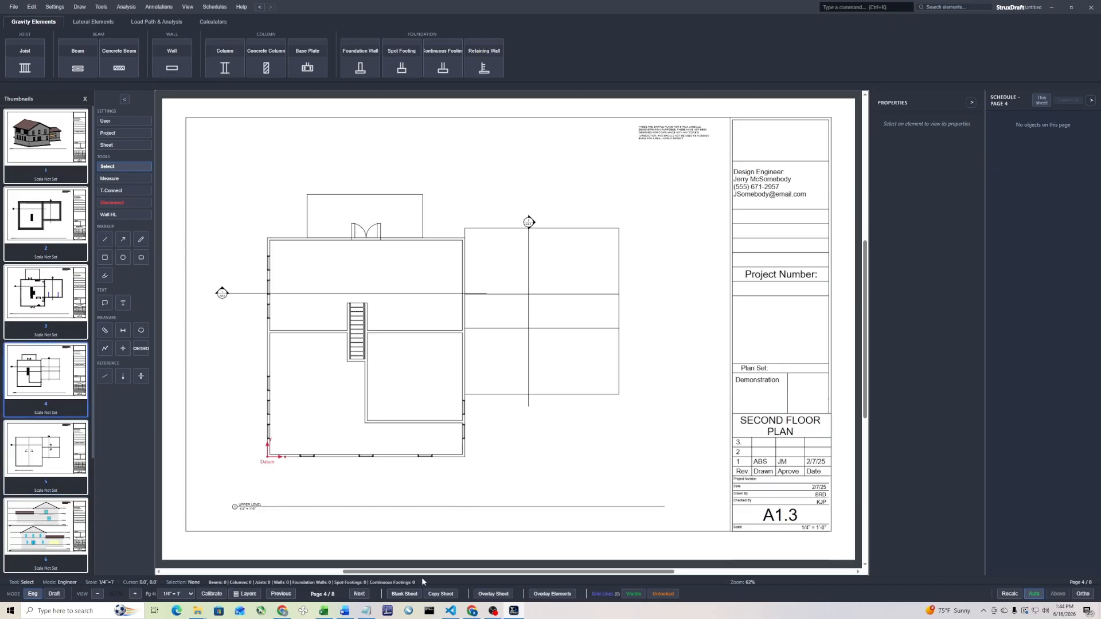
pyautogui.click(493, 593)
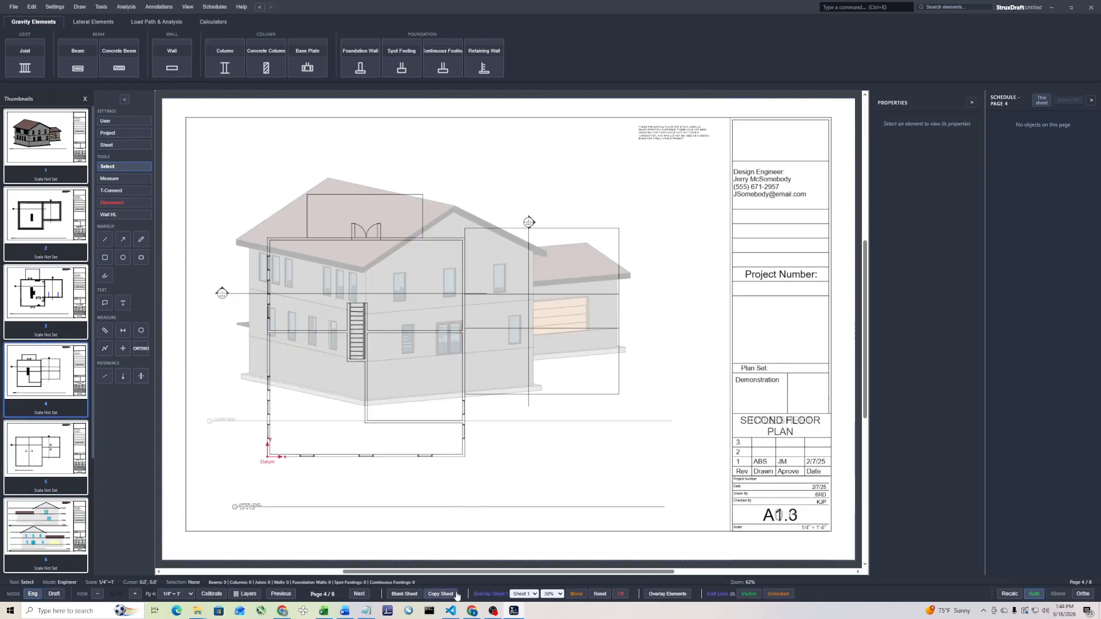
pyautogui.click(523, 594)
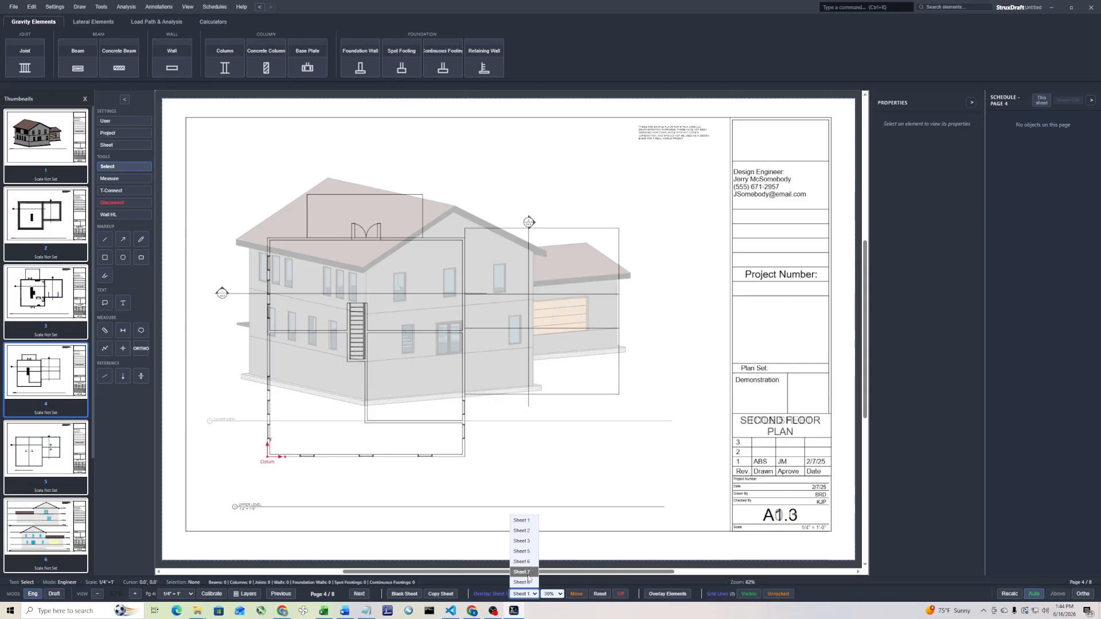
pyautogui.click(521, 551)
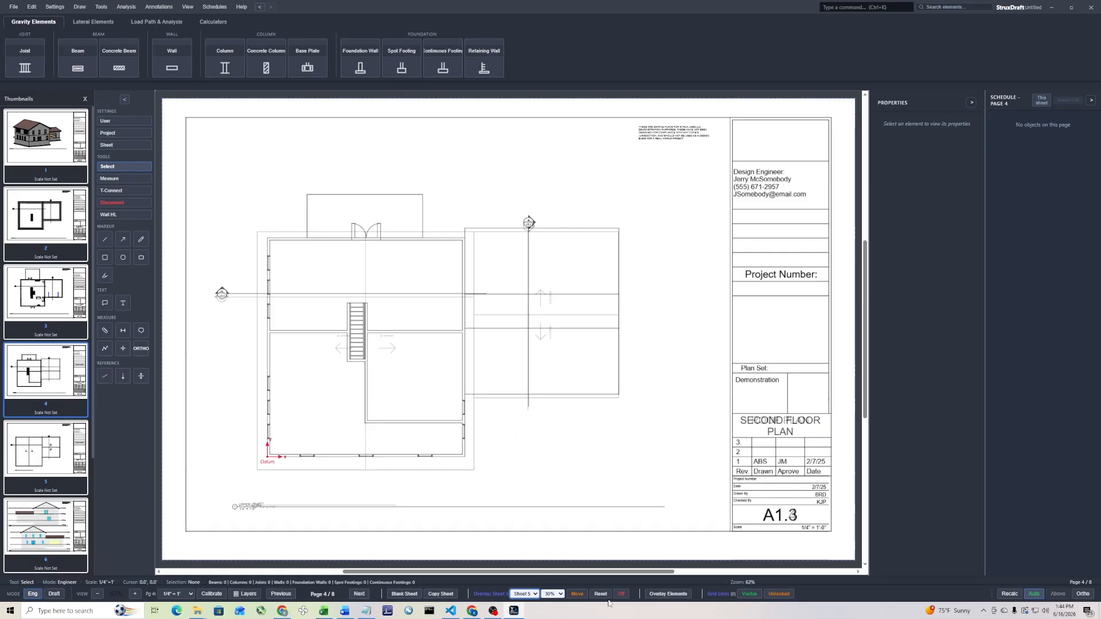
pyautogui.click(577, 593)
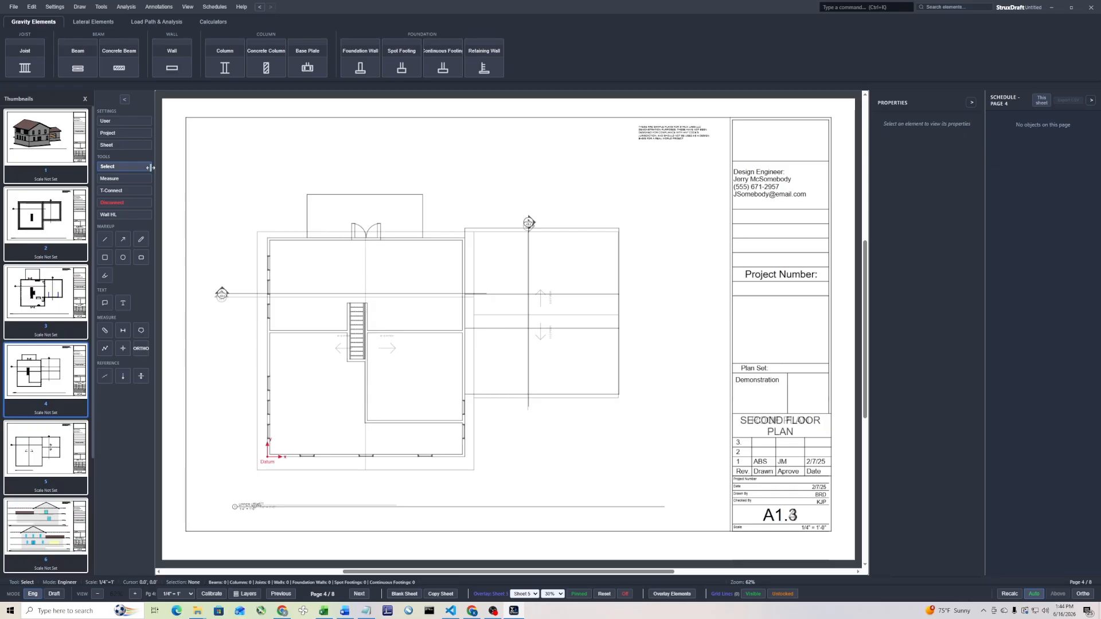
# Draw a beam about 6 ft long with automatic end columns across the double-door opening in the plan's upper exterior wall
pyautogui.click(67, 73)
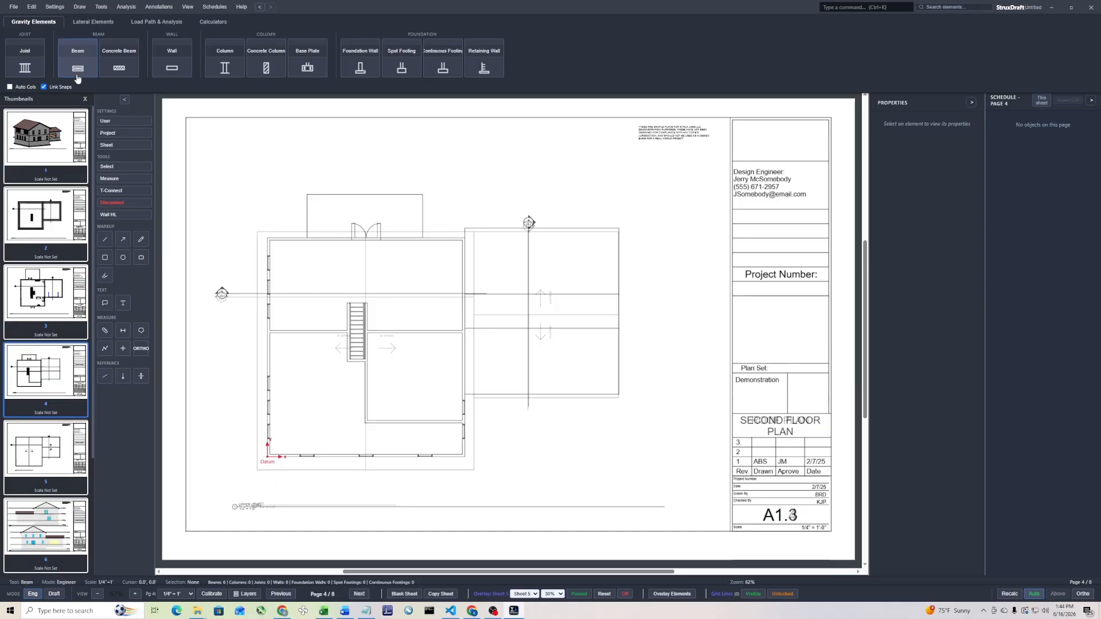
pyautogui.click(9, 87)
pyautogui.scroll(6, 359, 241)
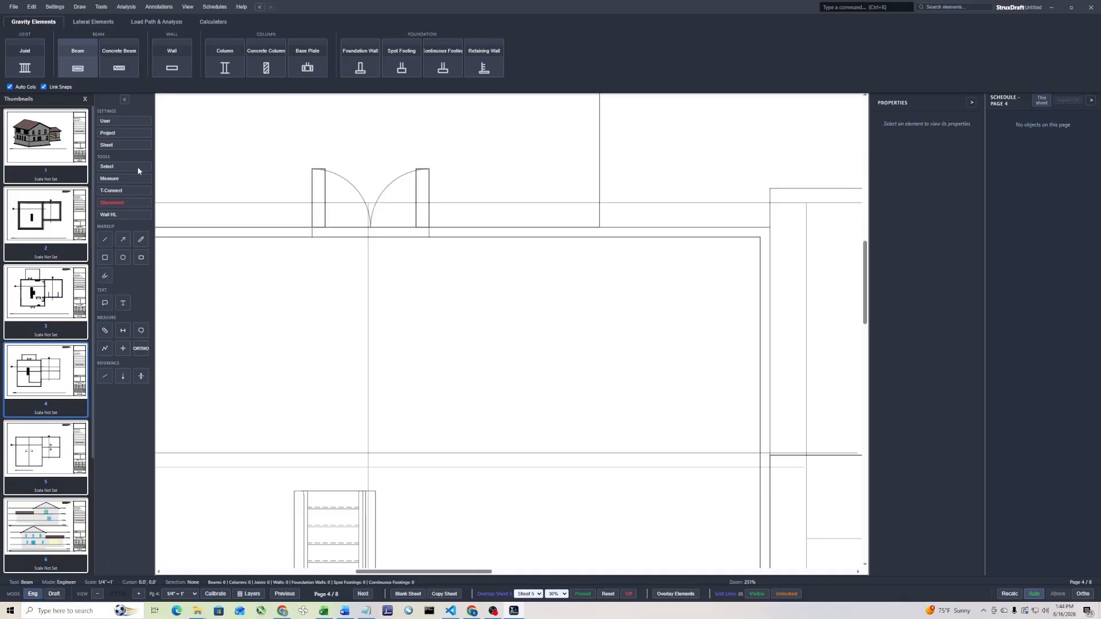
pyautogui.click(311, 232)
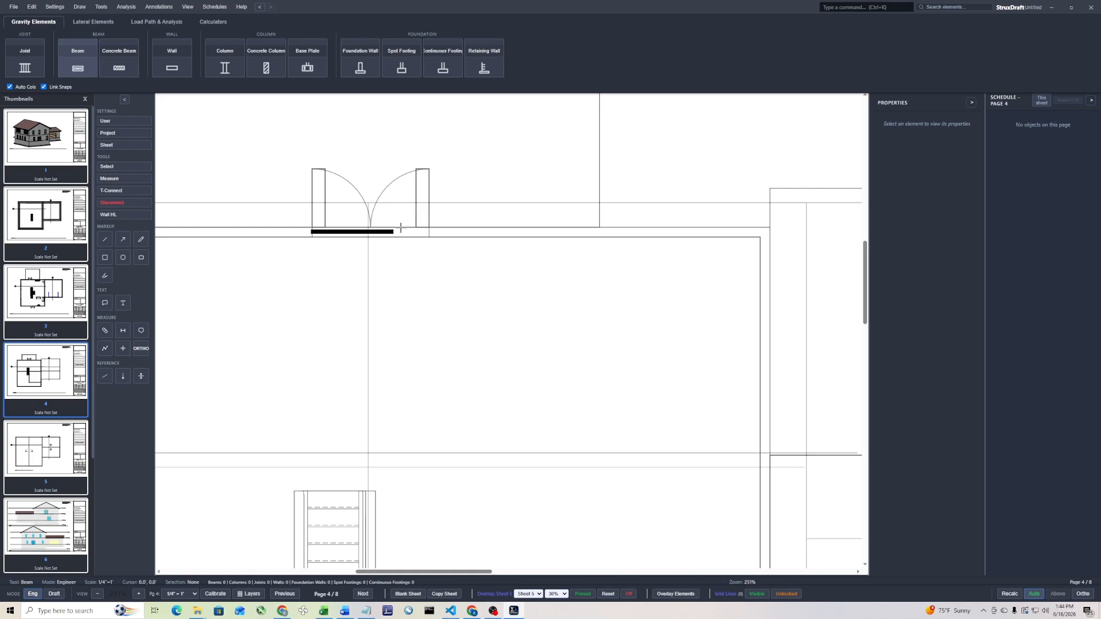
pyautogui.click(430, 229)
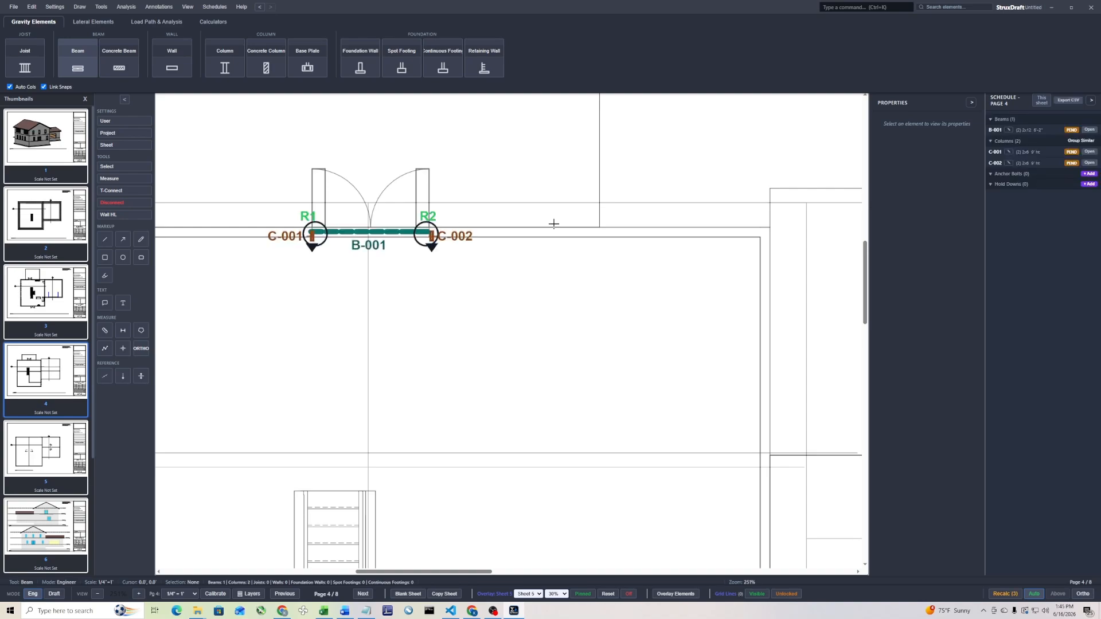
# With ortho on and automatic columns off, draw a ridge beam from the stair wall to the door beam and support its lower end with a column
pyautogui.click(1081, 596)
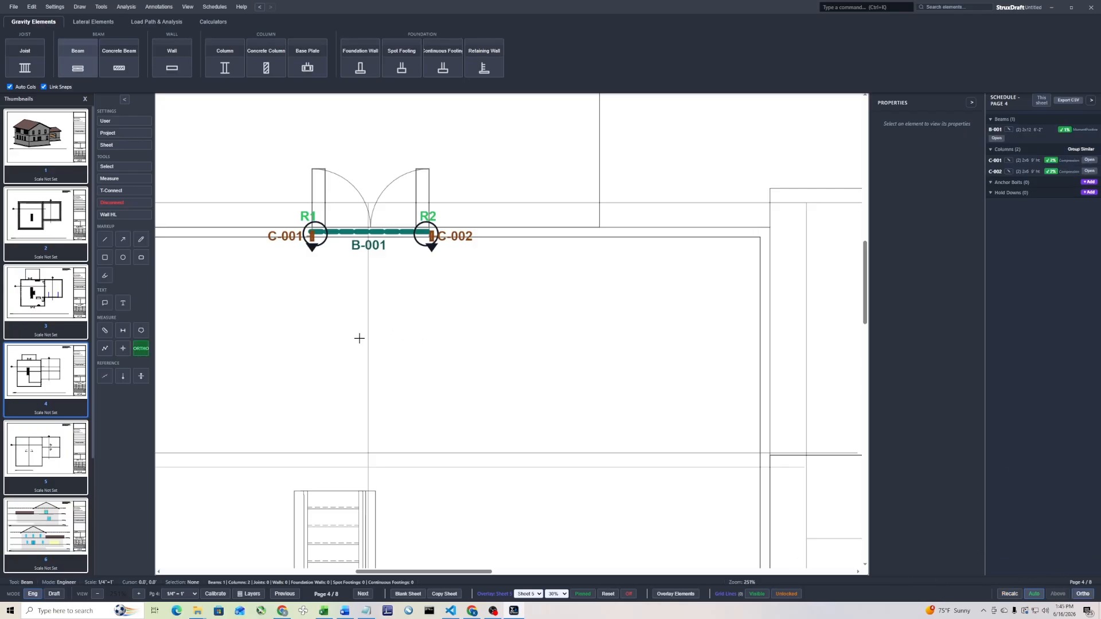
pyautogui.click(10, 87)
pyautogui.moveTo(370, 492); pyautogui.dragTo(371, 232)
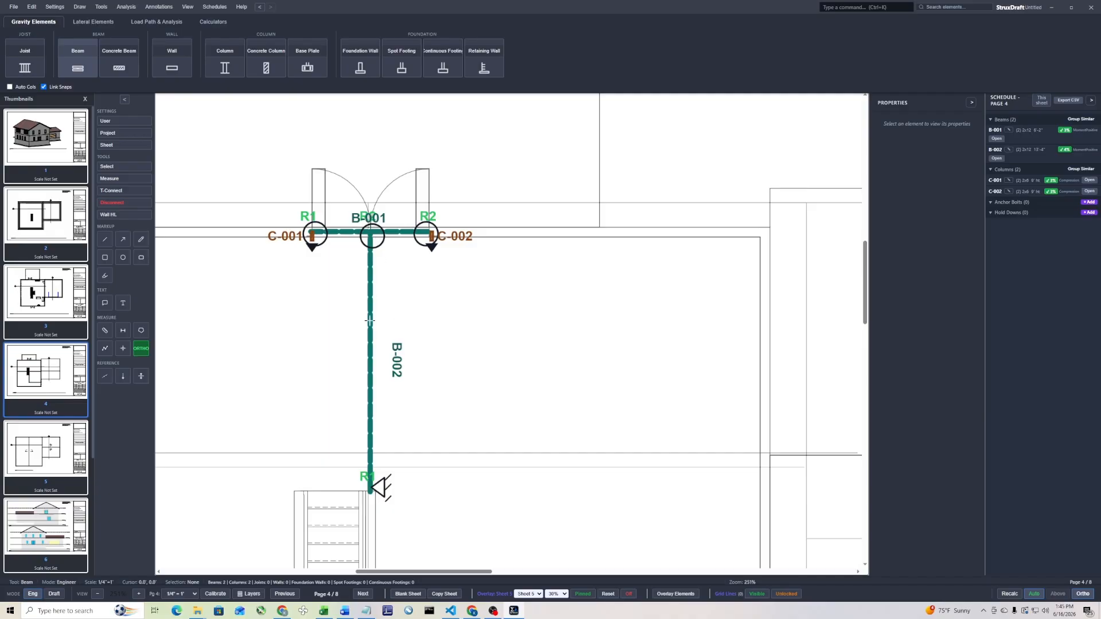
pyautogui.press('Escape')
pyautogui.click(225, 62)
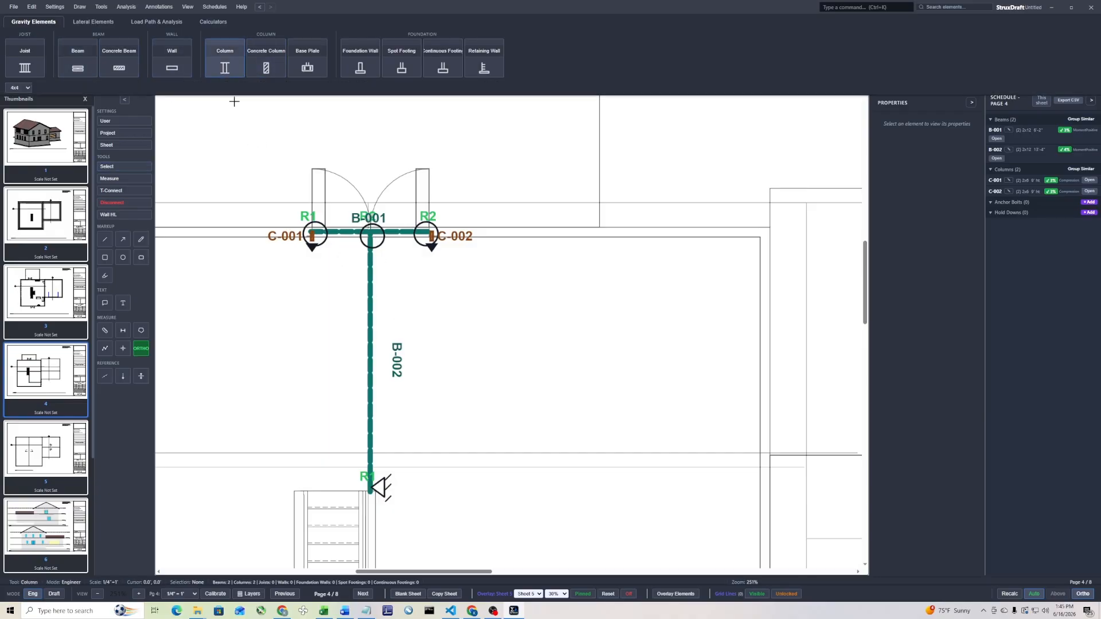
pyautogui.click(370, 492)
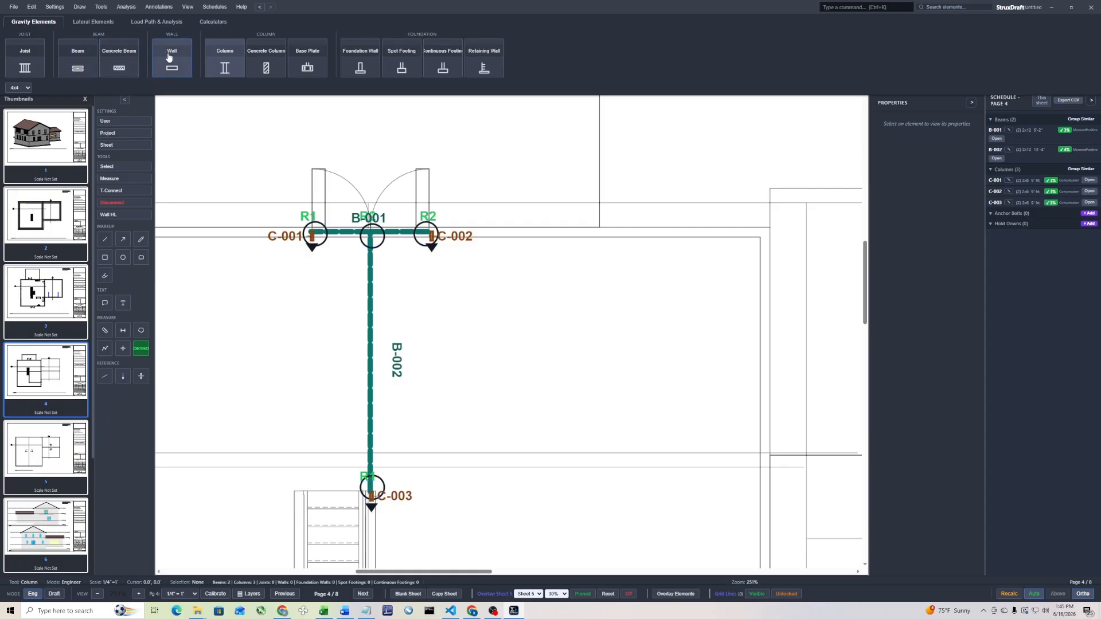
# Draw a beam about 3 ft long with automatic end columns over the middle window of the lower exterior wall
pyautogui.scroll(-5, 426, 453)
pyautogui.moveTo(426, 453); pyautogui.dragTo(430, 238, button='middle')
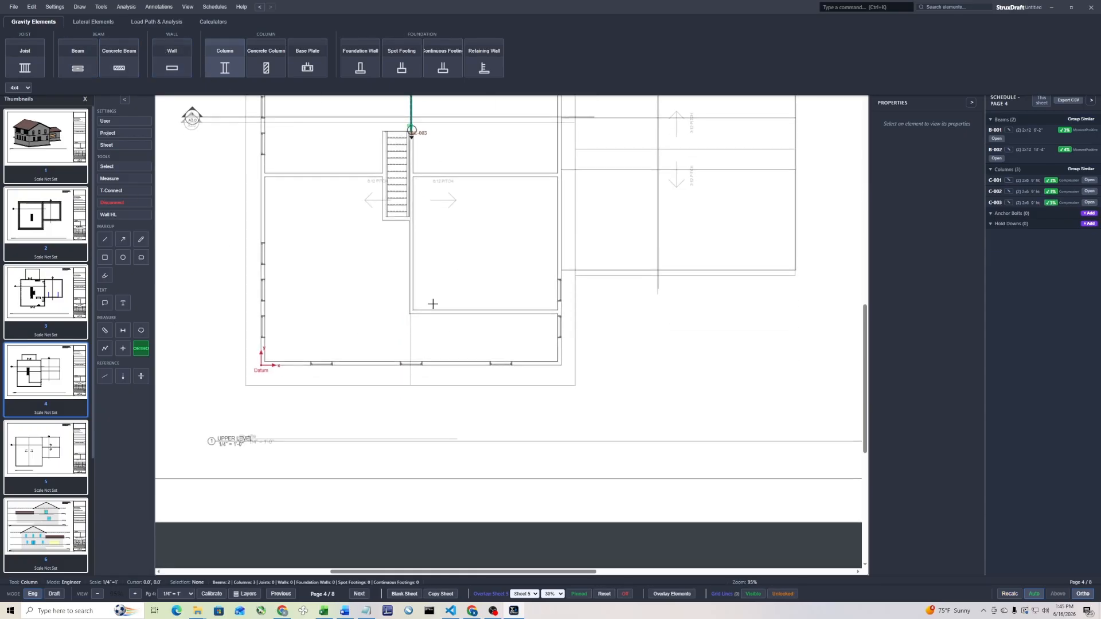
pyautogui.scroll(4, 414, 323)
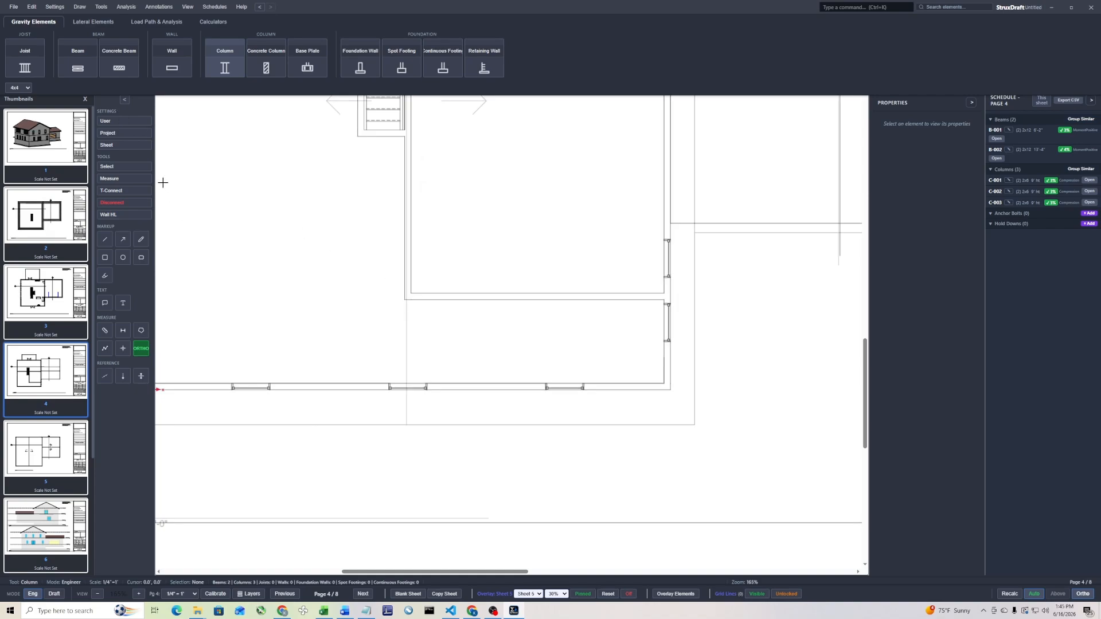
pyautogui.click(78, 66)
pyautogui.click(10, 87)
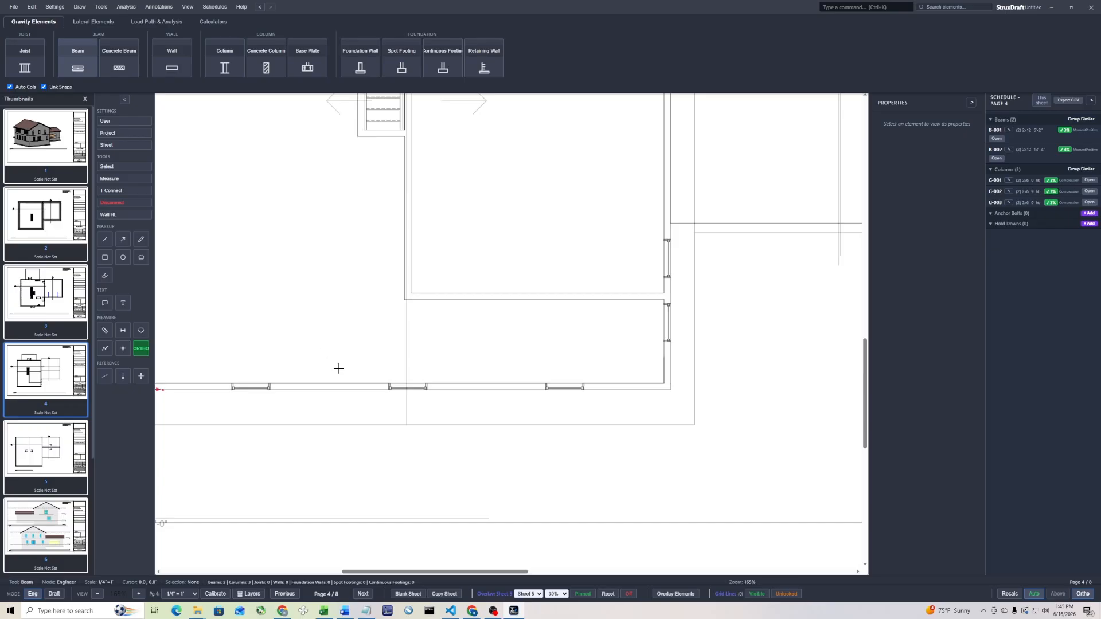
pyautogui.scroll(5, 387, 385)
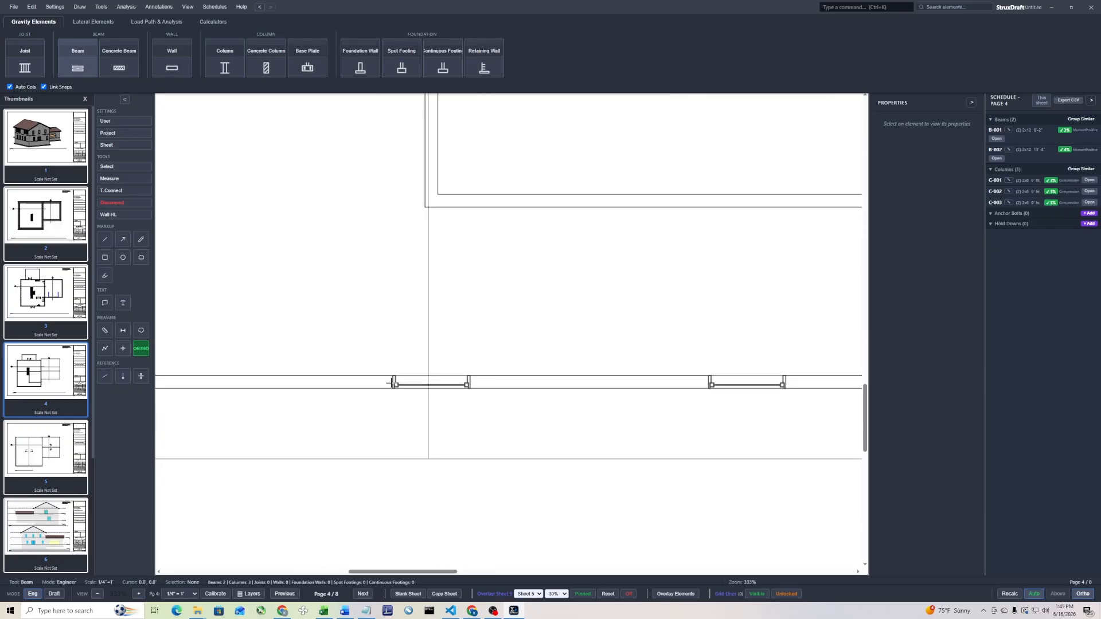
pyautogui.click(392, 383)
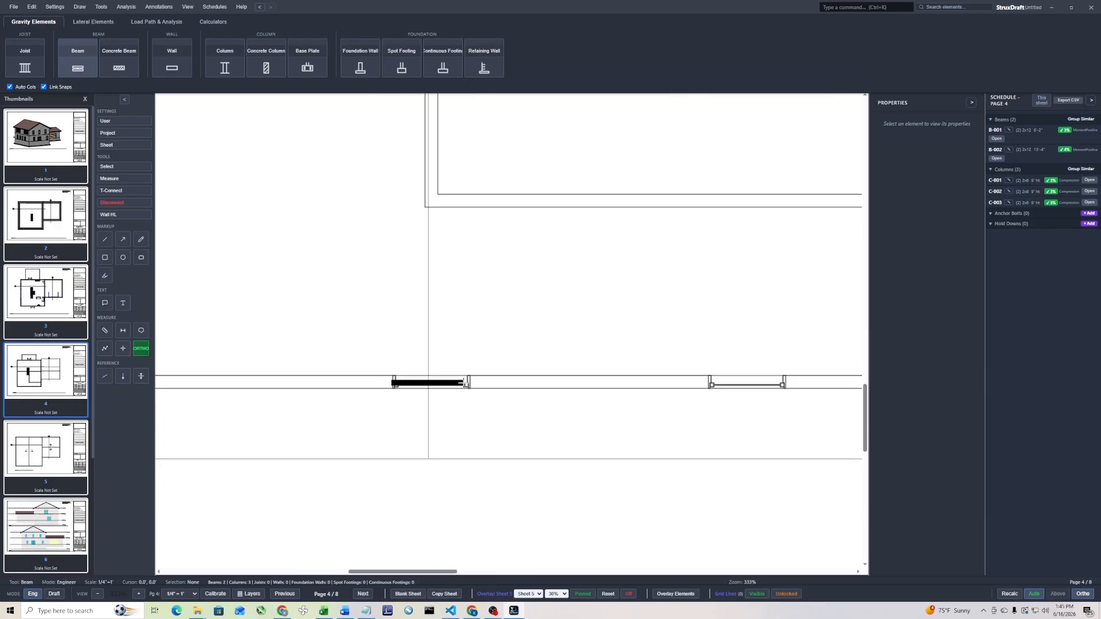
pyautogui.click(470, 383)
pyautogui.press('Escape')
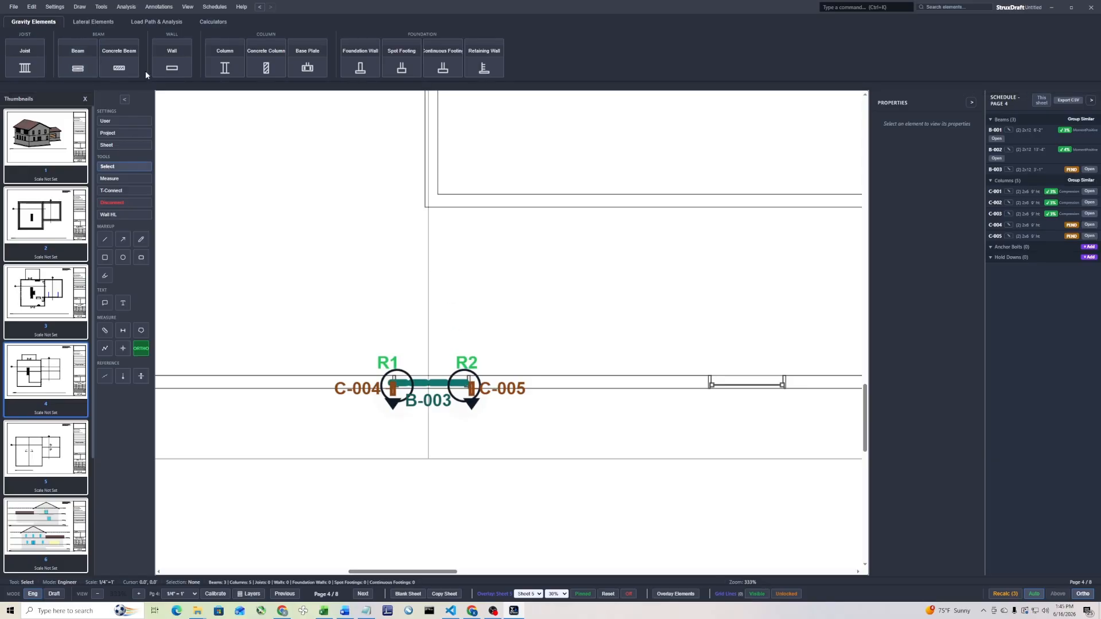
# Without automatic columns, draw a ridge beam about 7 ft long from the interior wall corner down to the middle window beam
pyautogui.click(72, 66)
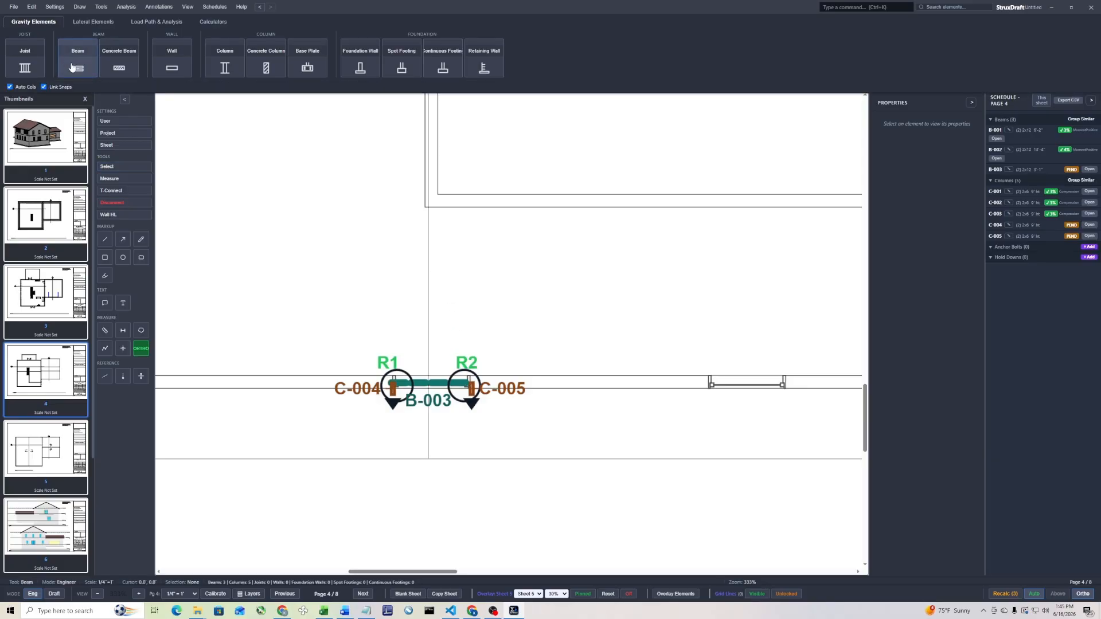
pyautogui.click(24, 90)
pyautogui.scroll(-3, 433, 208)
pyautogui.moveTo(439, 189); pyautogui.dragTo(437, 323, button='middle')
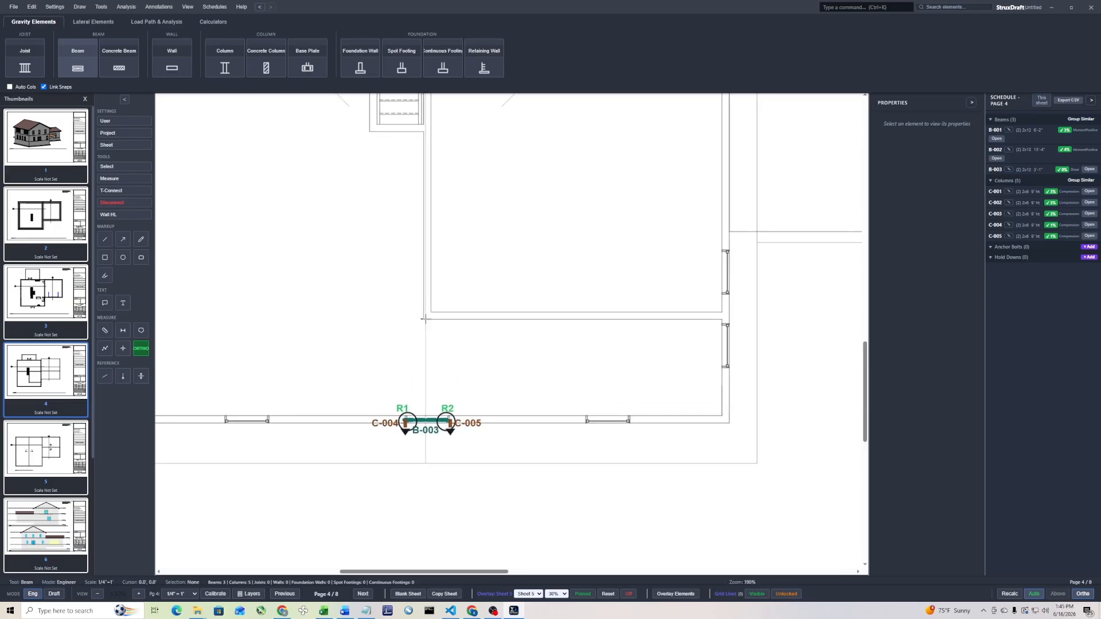
pyautogui.click(425, 320)
pyautogui.click(425, 419)
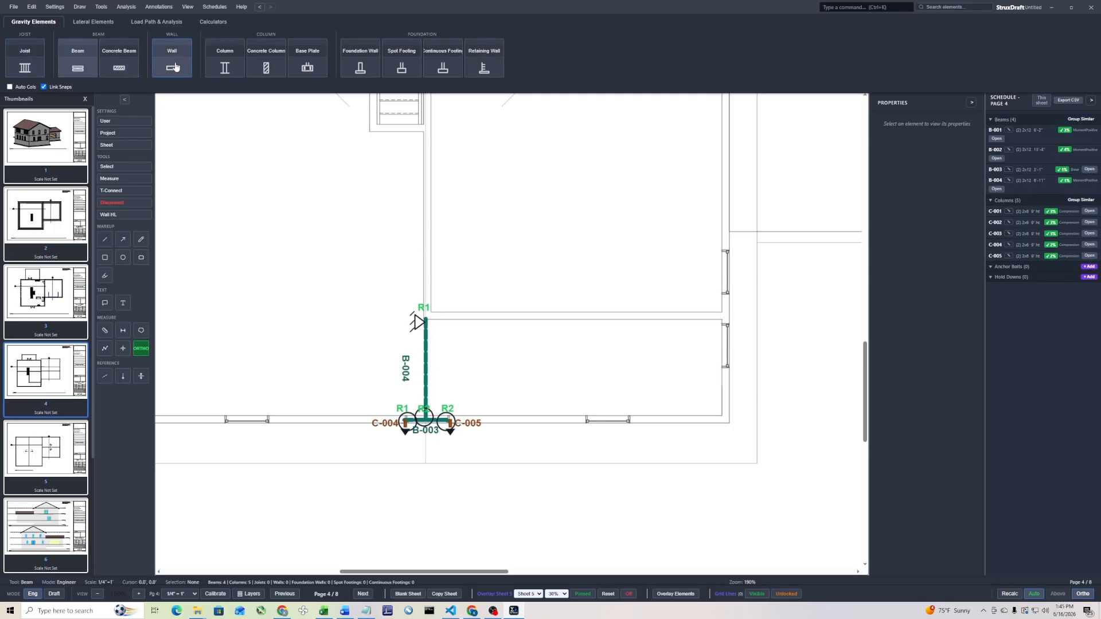
# Place a column under the lower ridge beam's upper end at the interior wall corner
pyautogui.click(224, 63)
pyautogui.click(425, 321)
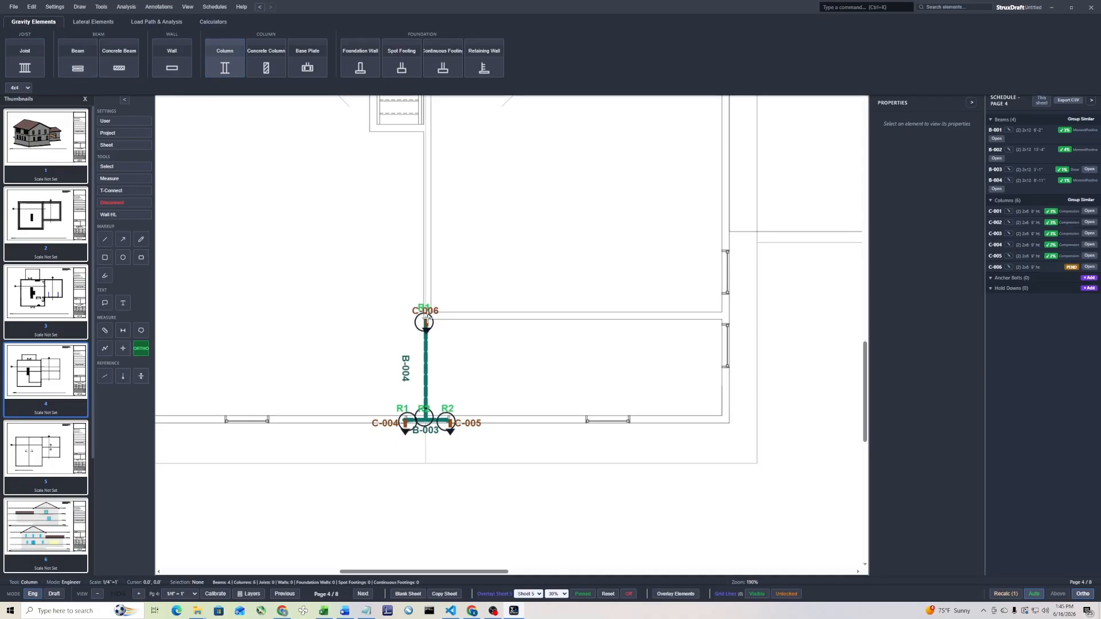
pyautogui.press('Escape')
# Draw a bearing wall about 23 ft long beside the stairs, joining columns C-003 and C-006 along the ridge line
pyautogui.scroll(-5, 456, 263)
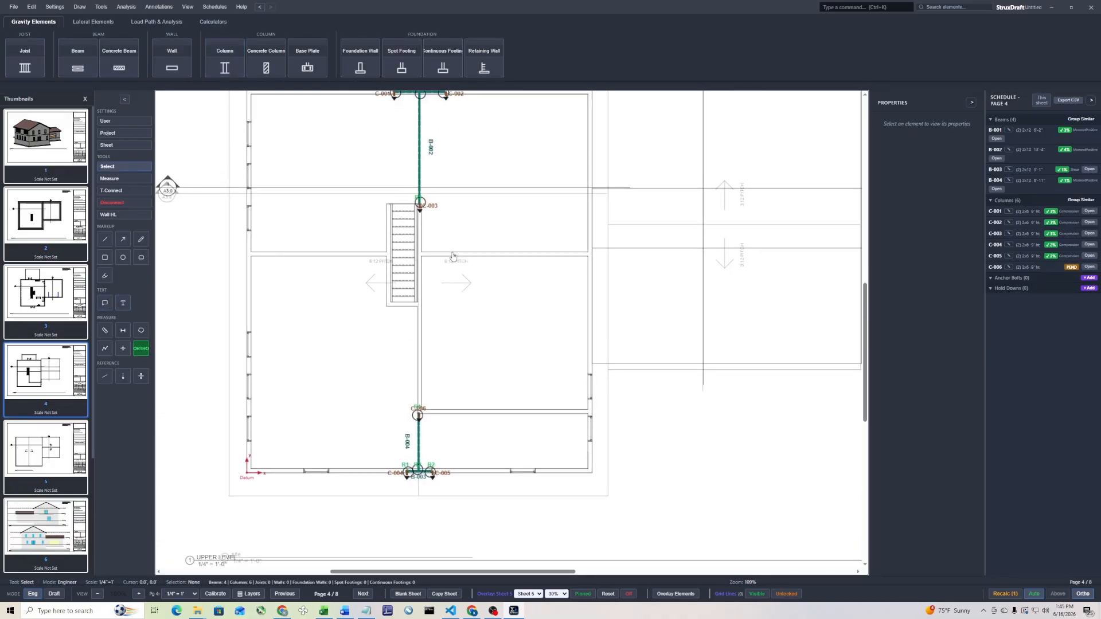
pyautogui.click(171, 63)
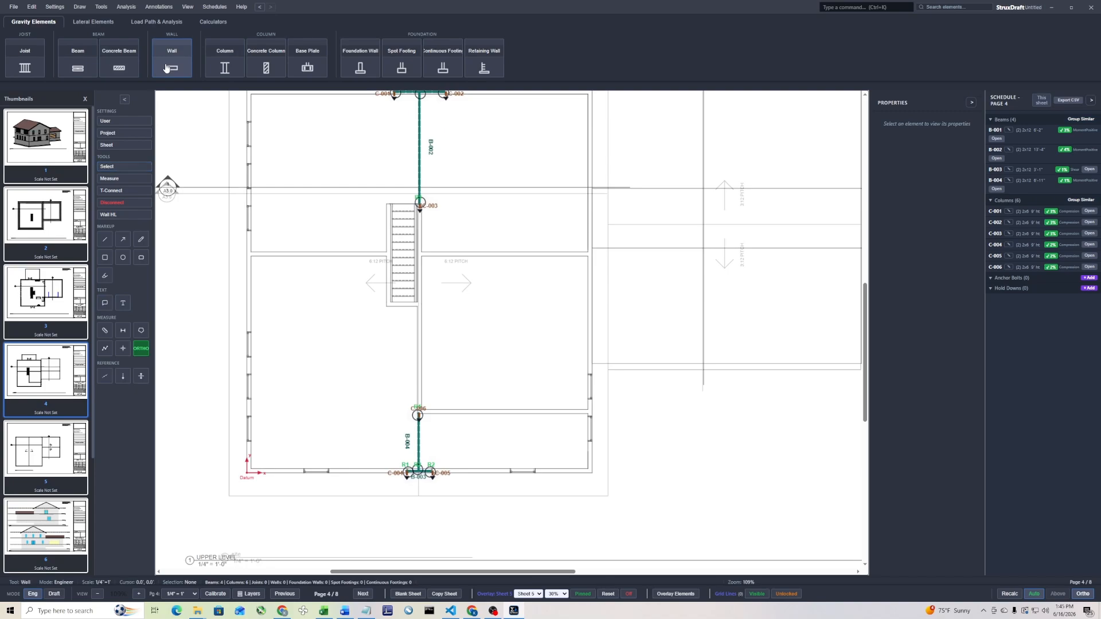
pyautogui.scroll(3, 415, 212)
pyautogui.scroll(4, 423, 211)
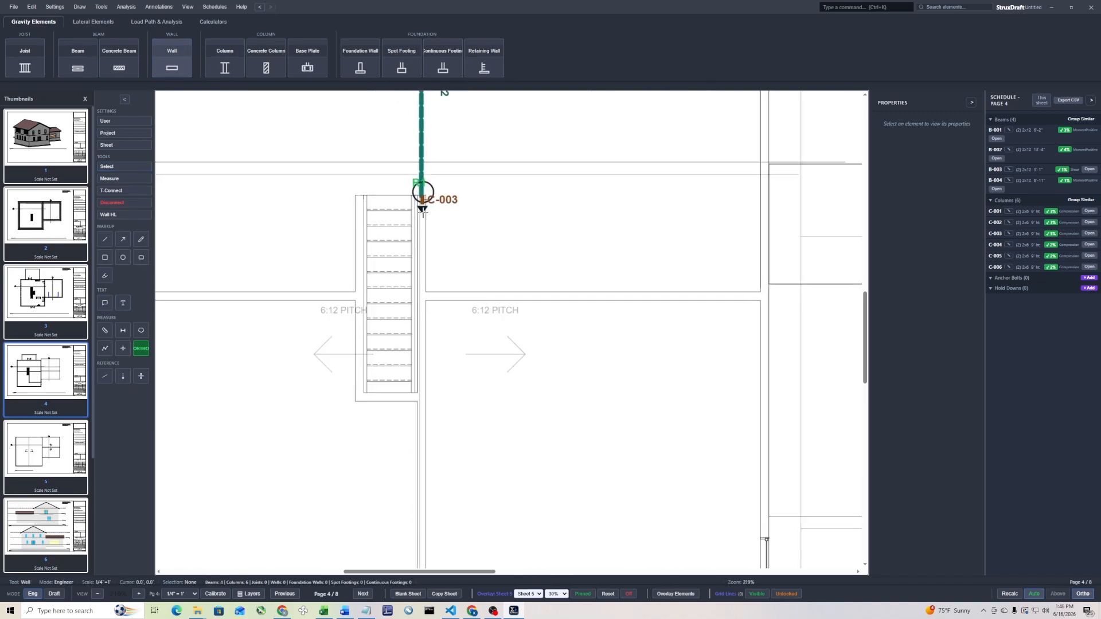
pyautogui.click(422, 211)
pyautogui.scroll(-4, 421, 315)
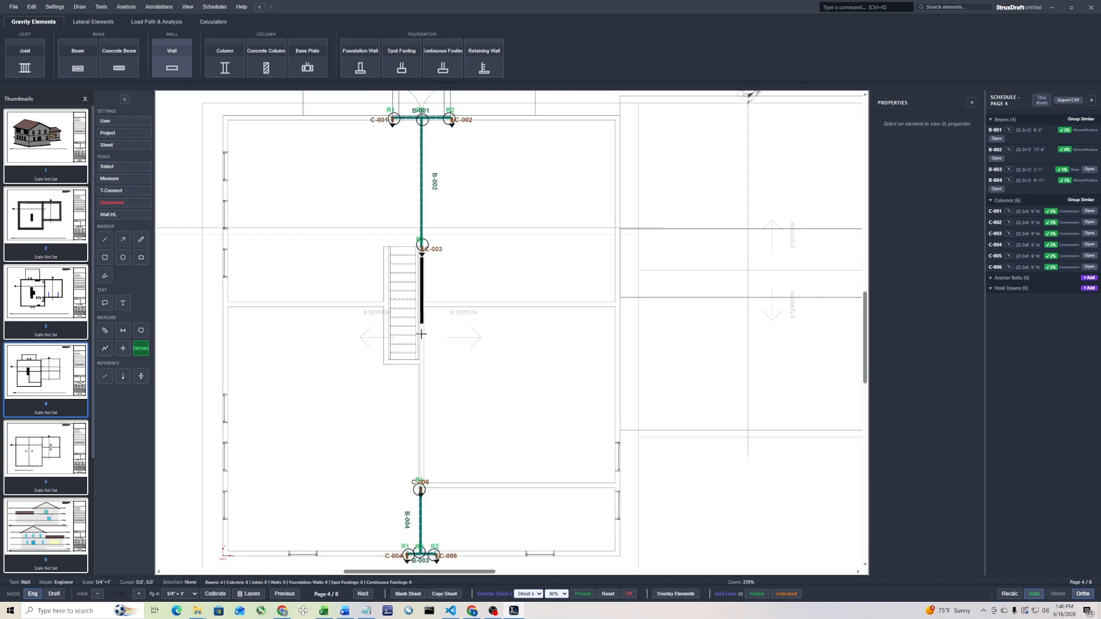
pyautogui.click(418, 482)
pyautogui.press('Escape')
# Lay out a rectangular joist area over the left half of the main roof, from the eave outline to the ridge line
pyautogui.scroll(-3, 481, 367)
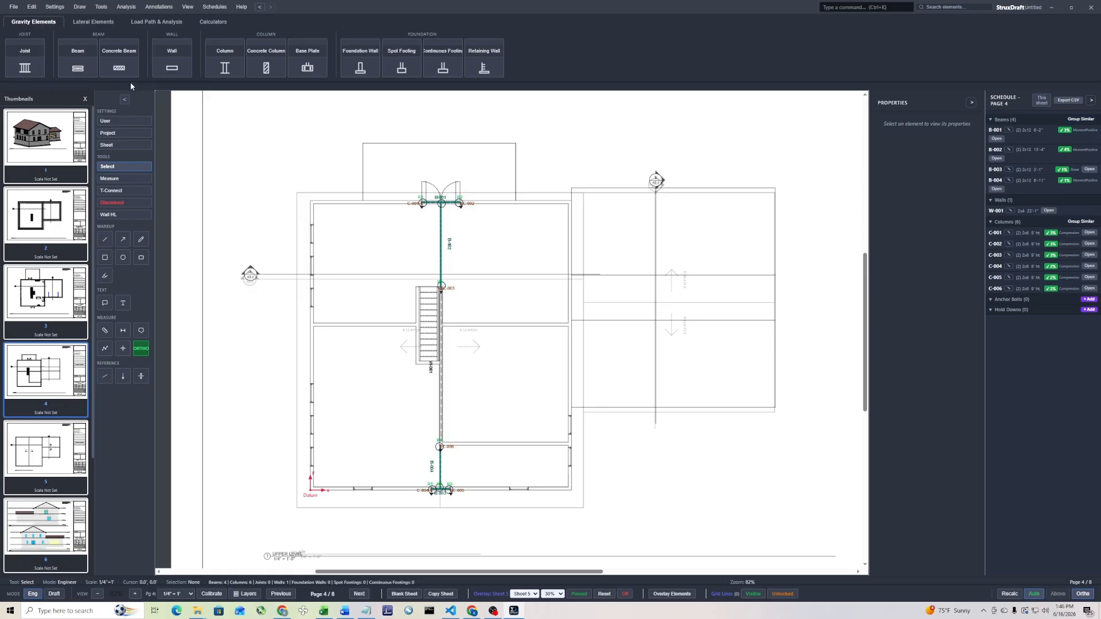
pyautogui.click(33, 60)
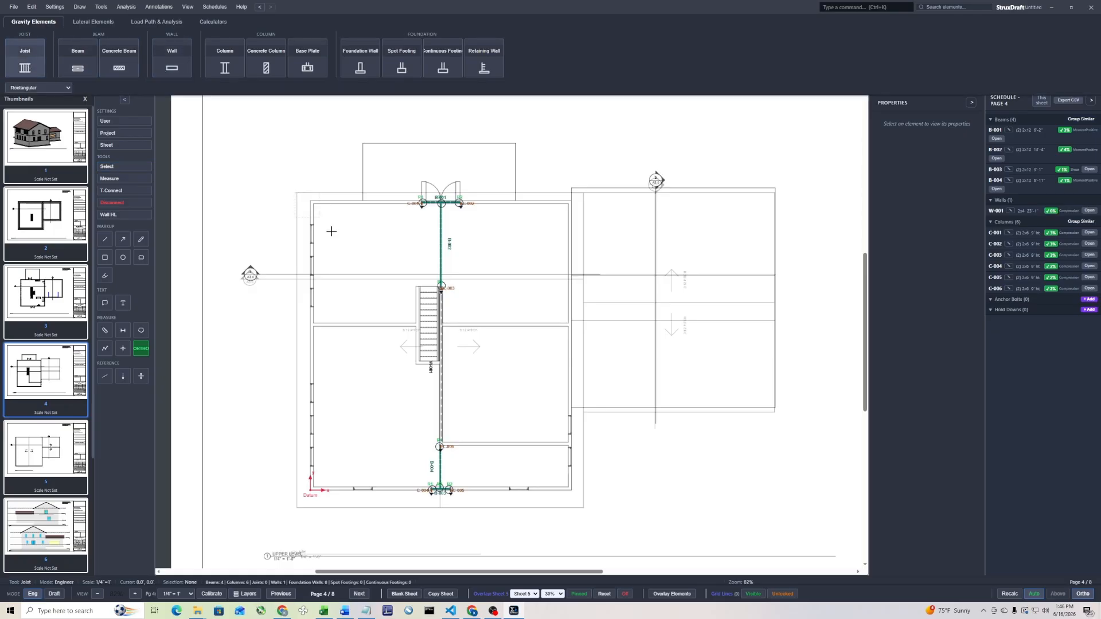
pyautogui.scroll(6, 439, 492)
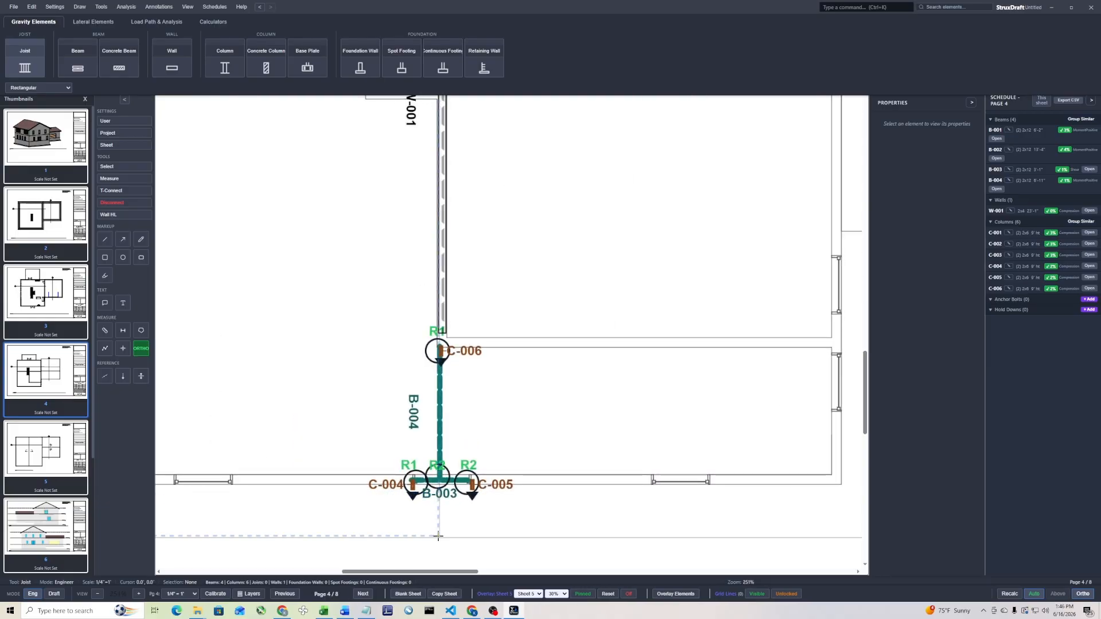
pyautogui.click(438, 537)
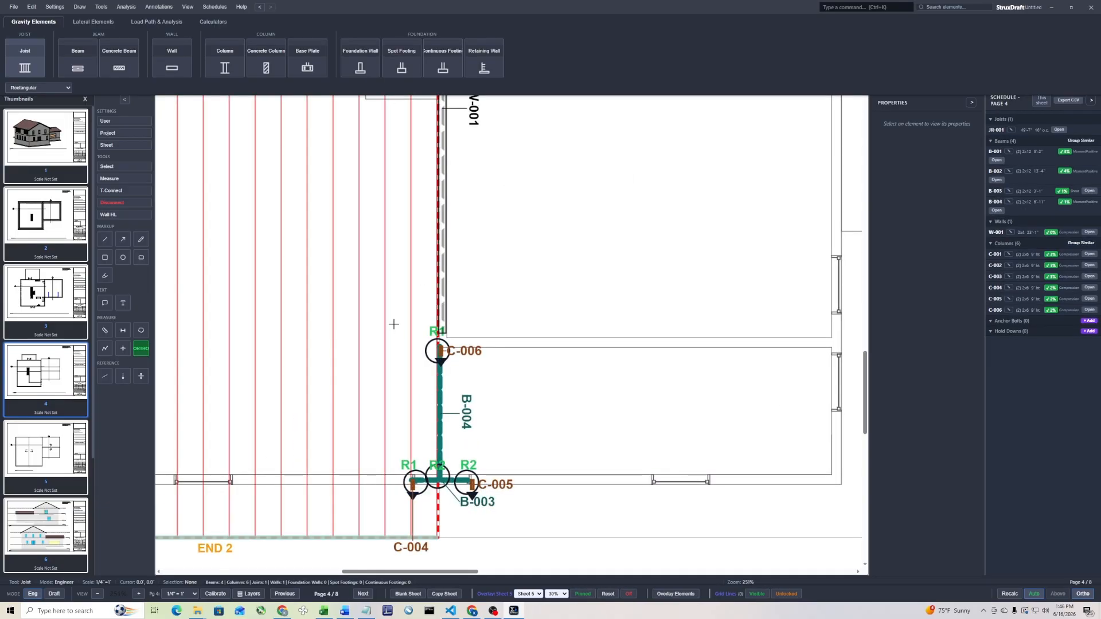
# Lay out a second rectangular joist area over the right half of the main roof, from the ridge line to the right eave corner
pyautogui.scroll(-5, 378, 321)
pyautogui.moveTo(454, 220); pyautogui.dragTo(446, 333, button='middle')
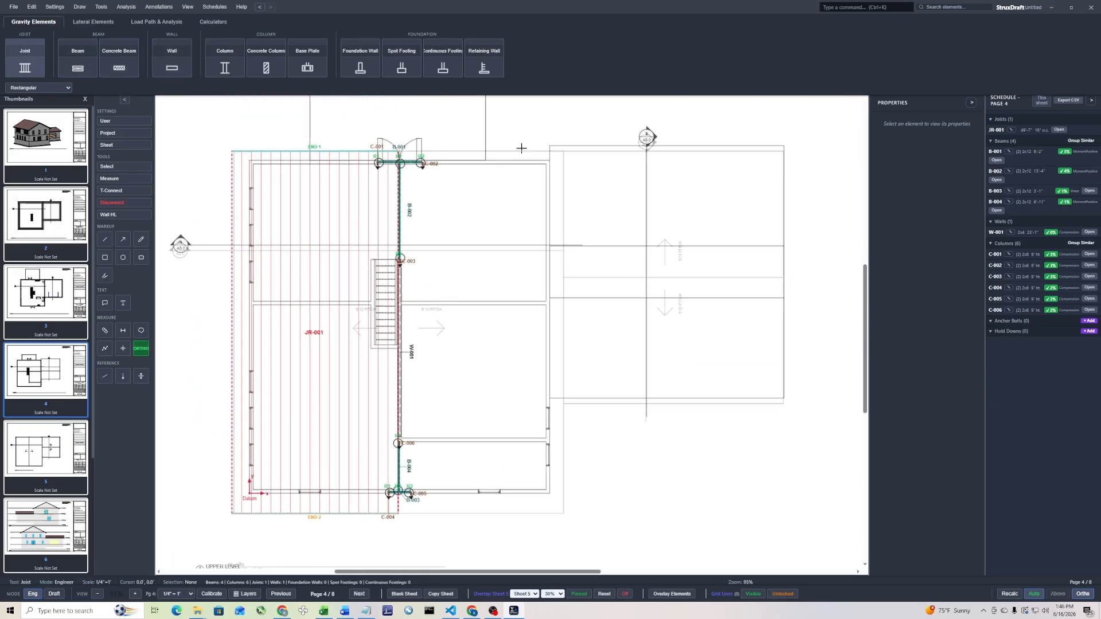
pyautogui.scroll(3, 425, 154)
pyautogui.scroll(2, 383, 150)
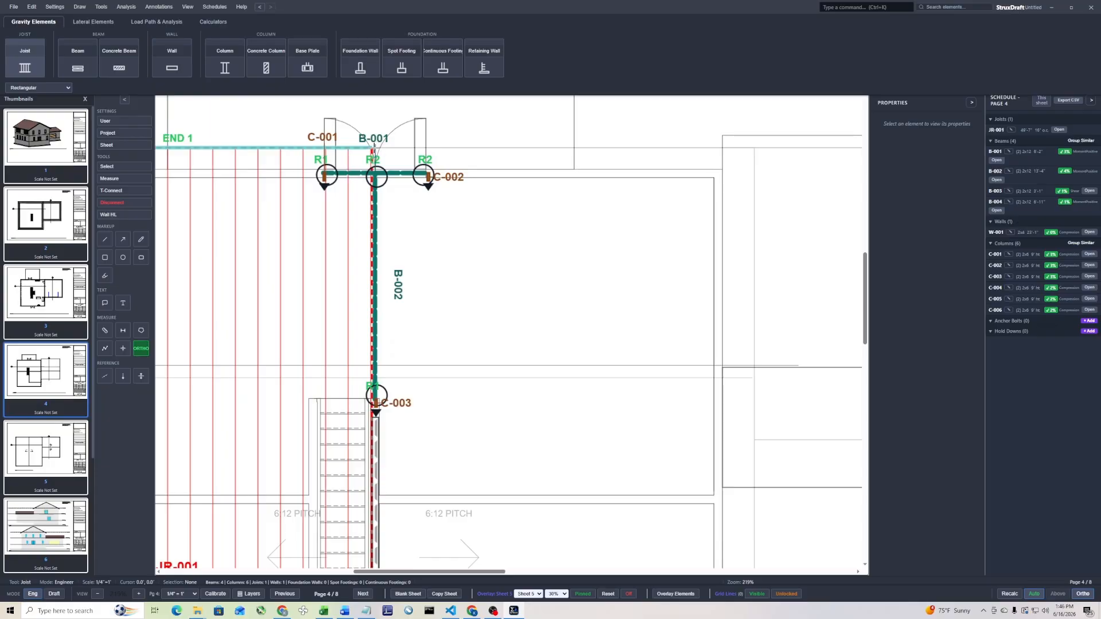
pyautogui.scroll(-8, 424, 276)
pyautogui.scroll(4, 531, 519)
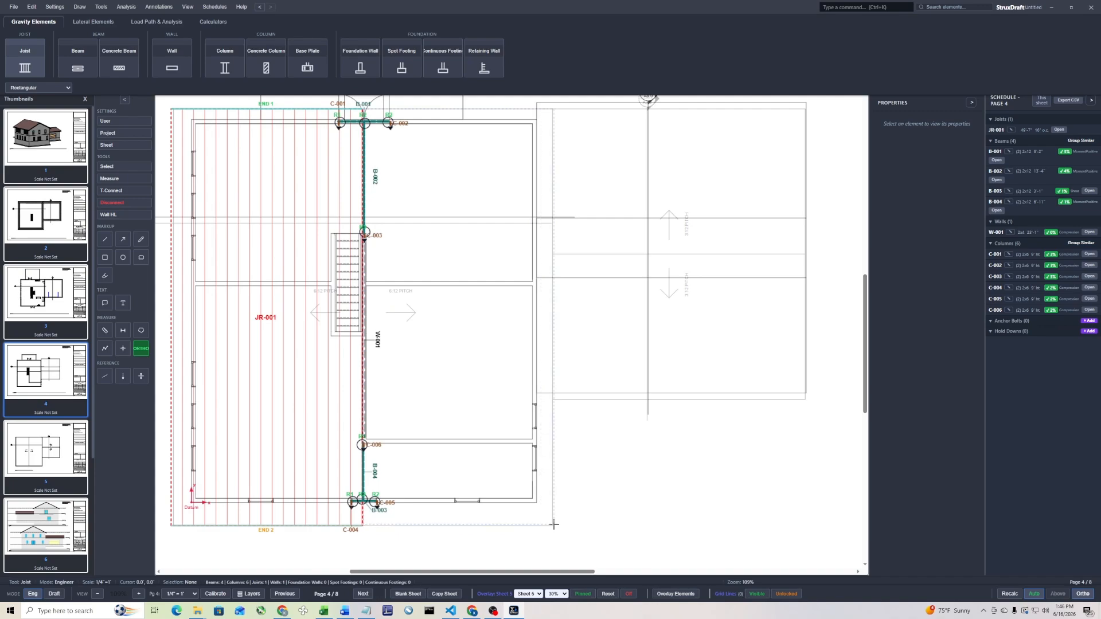
pyautogui.click(551, 525)
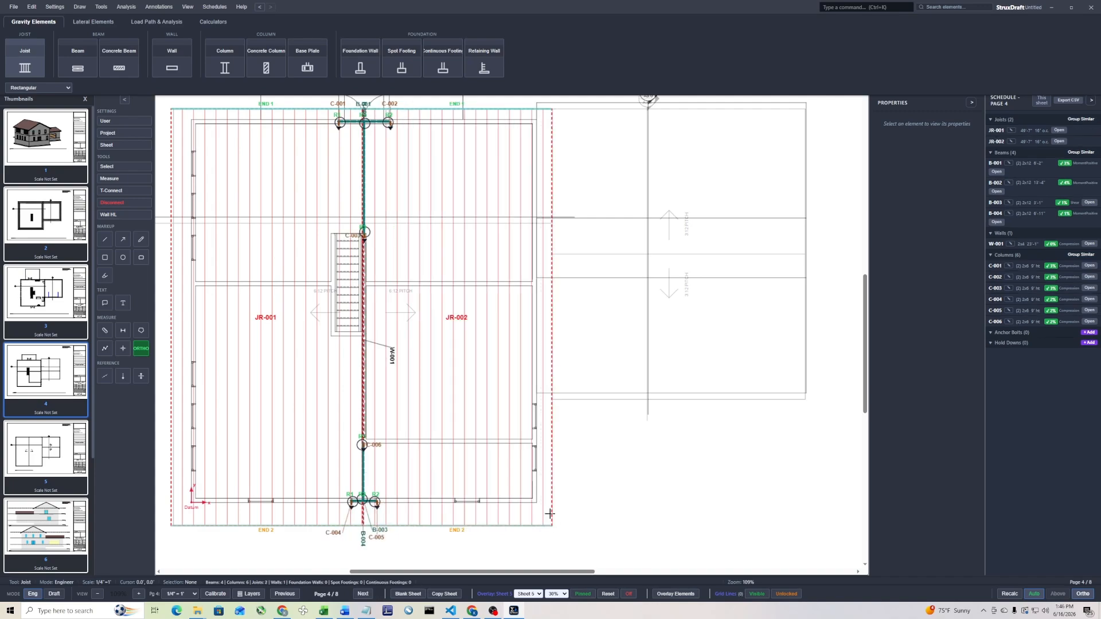
# Rotate the joist direction of both main roof areas, JR-002 and JR-001, so they span perpendicular to the ridge
pyautogui.rightClick(453, 199)
pyautogui.click(499, 222)
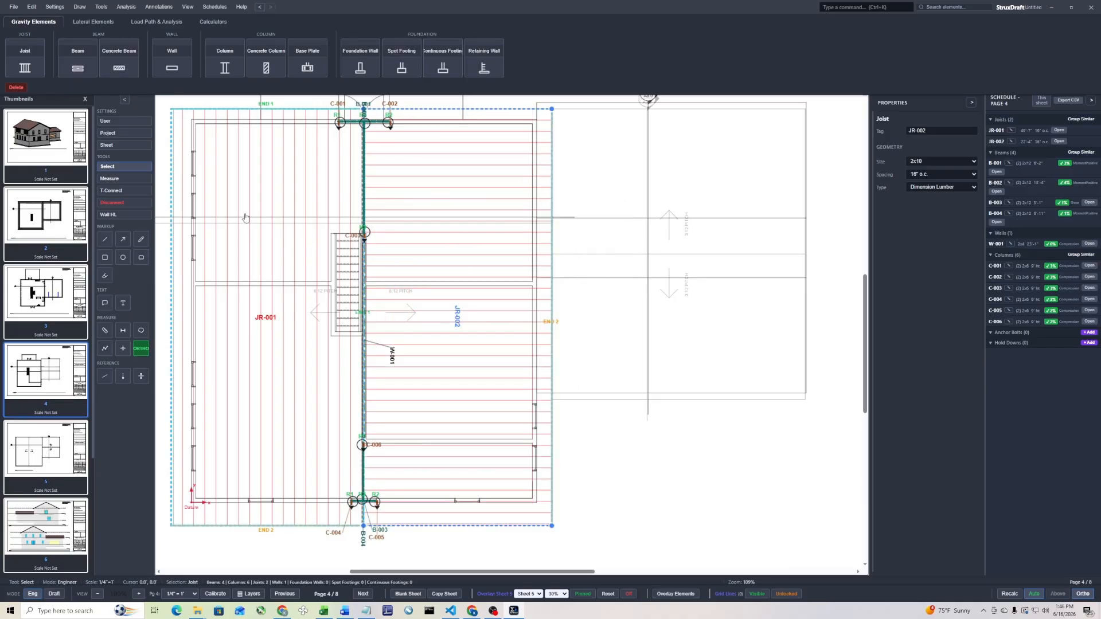
pyautogui.rightClick(245, 213)
pyautogui.click(285, 231)
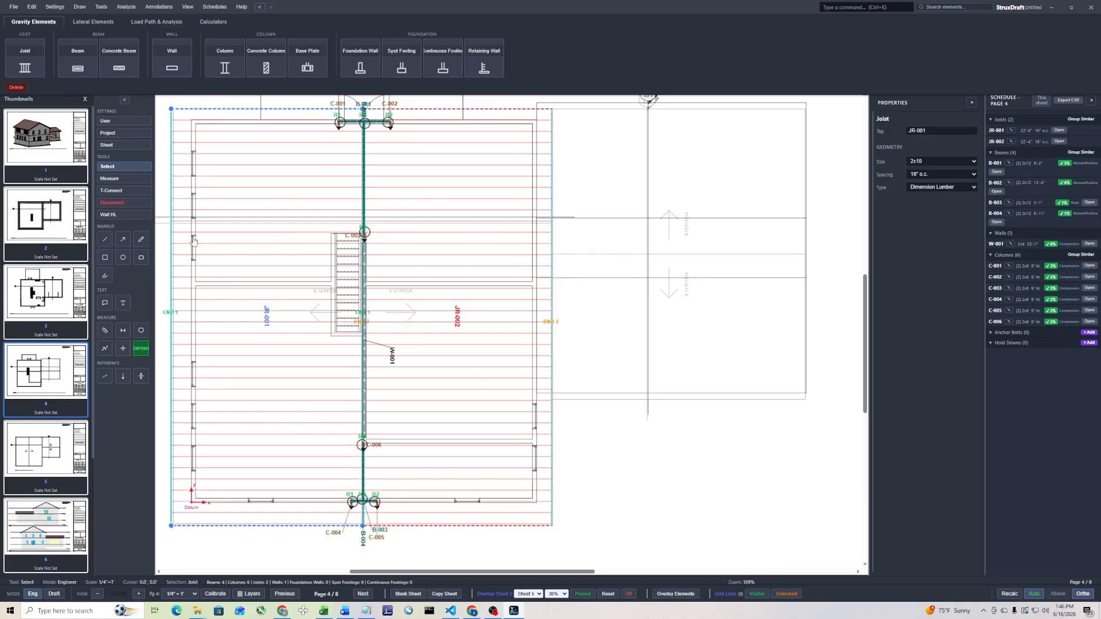
pyautogui.click(611, 239)
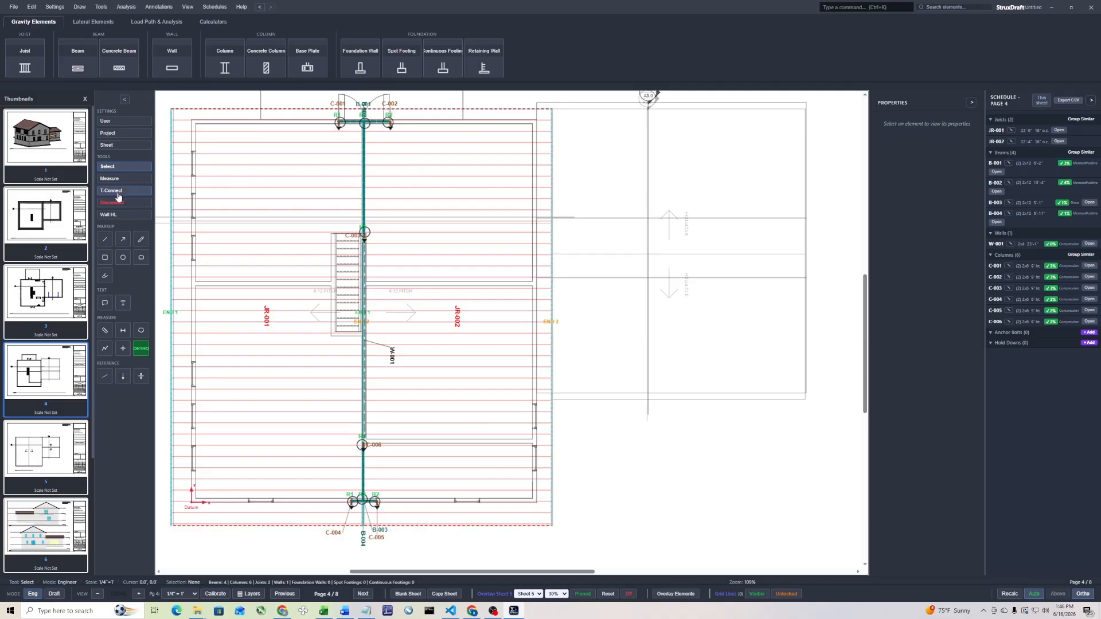
# Open the details of ridge beam B-002 and examine its incoming loads
pyautogui.doubleClick(365, 172)
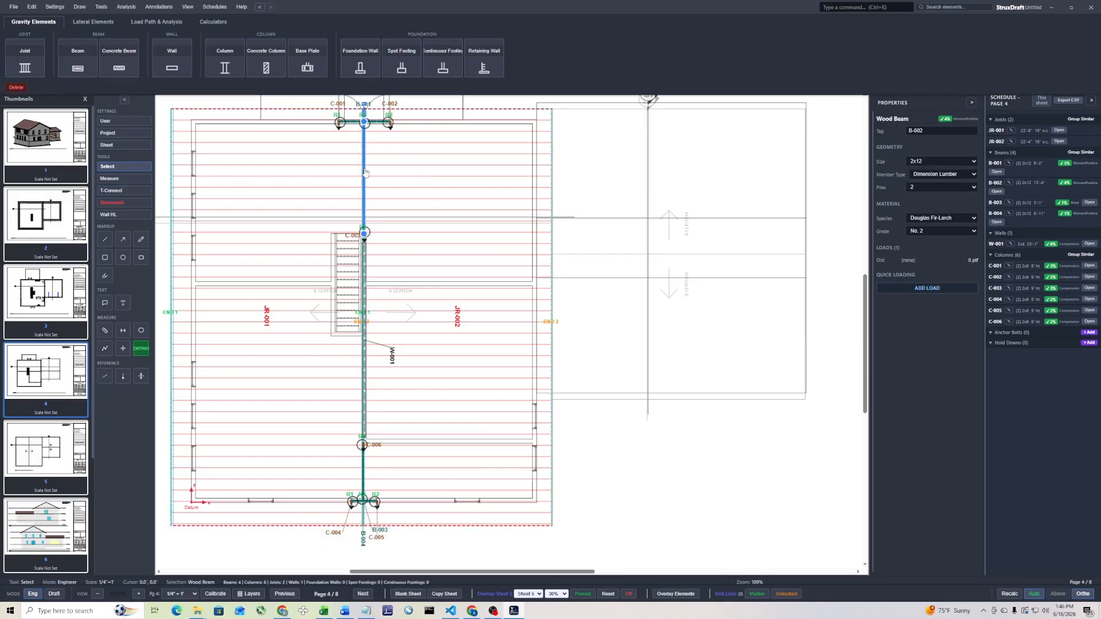
pyautogui.click(377, 283)
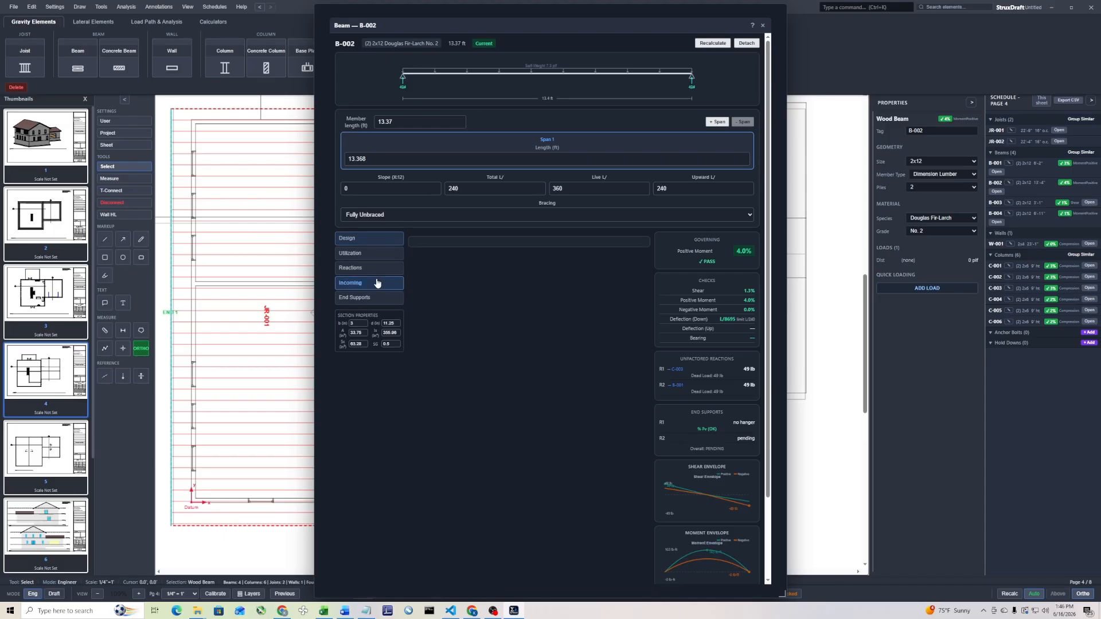
# T-Connect joist areas JR-001 (reaction R2) and JR-002 (reaction R1) to supporting beam B-002, skipping the beam-to-joist connection
pyautogui.click(764, 26)
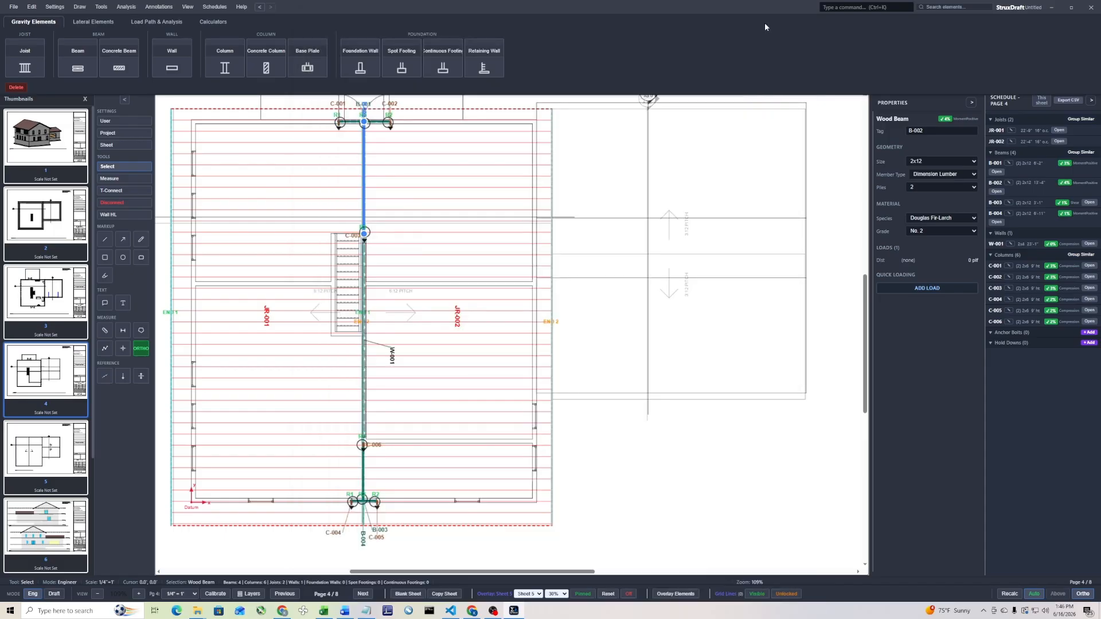
pyautogui.click(124, 191)
pyautogui.moveTo(401, 154); pyautogui.dragTo(320, 212)
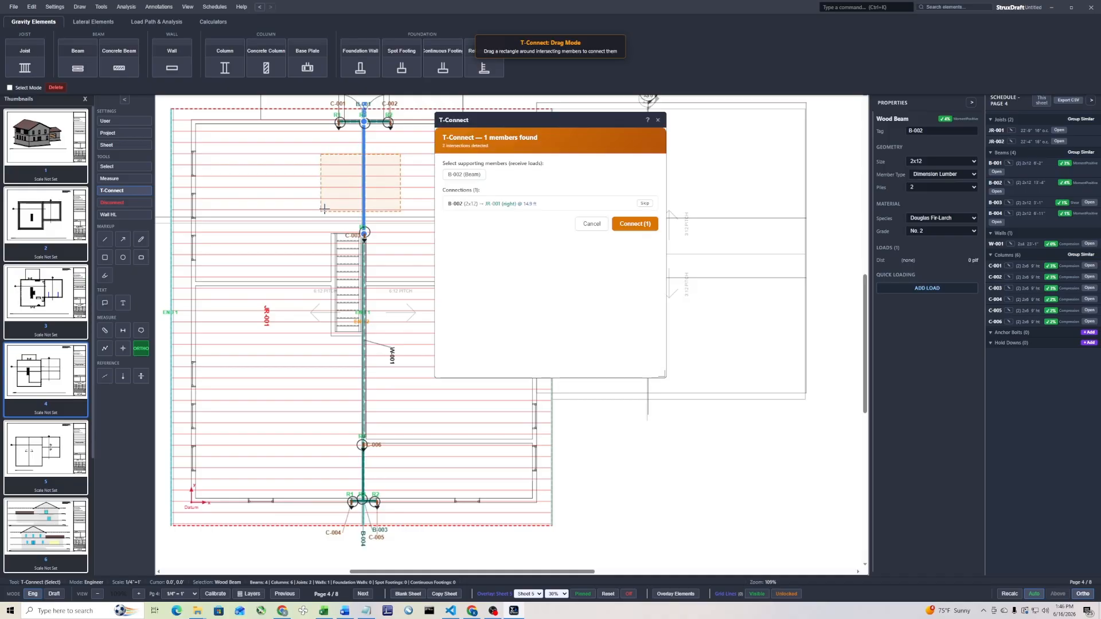
pyautogui.click(465, 175)
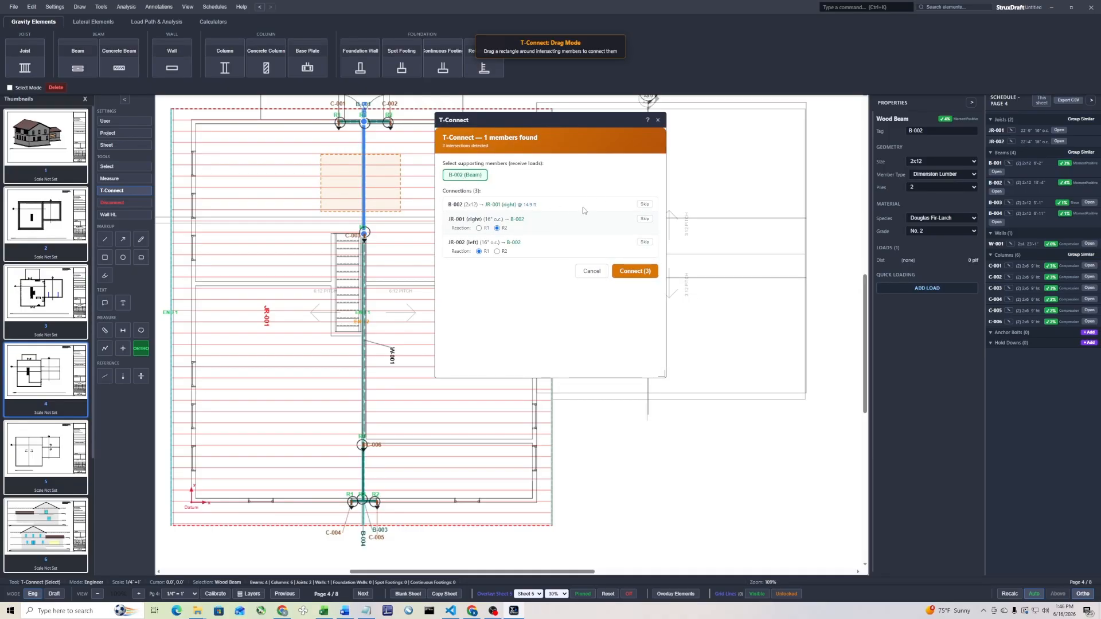
pyautogui.click(636, 207)
pyautogui.click(635, 271)
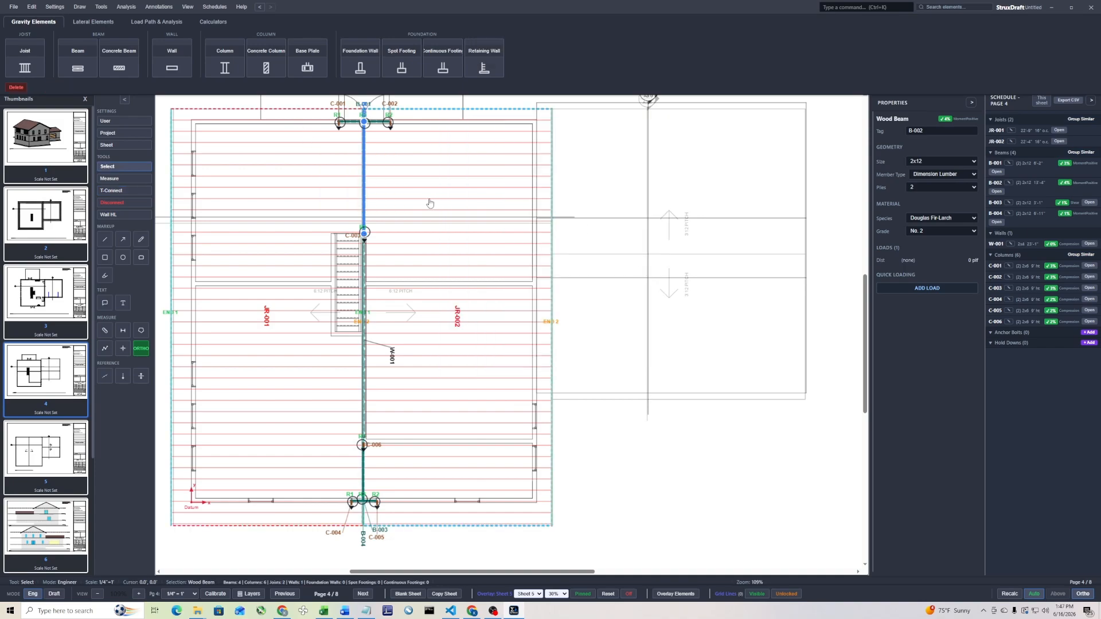
# T-Connect both main roof joist areas to supporting wall W-001, skipping the wall-to-joist connection
pyautogui.click(116, 191)
pyautogui.moveTo(398, 334); pyautogui.dragTo(319, 368)
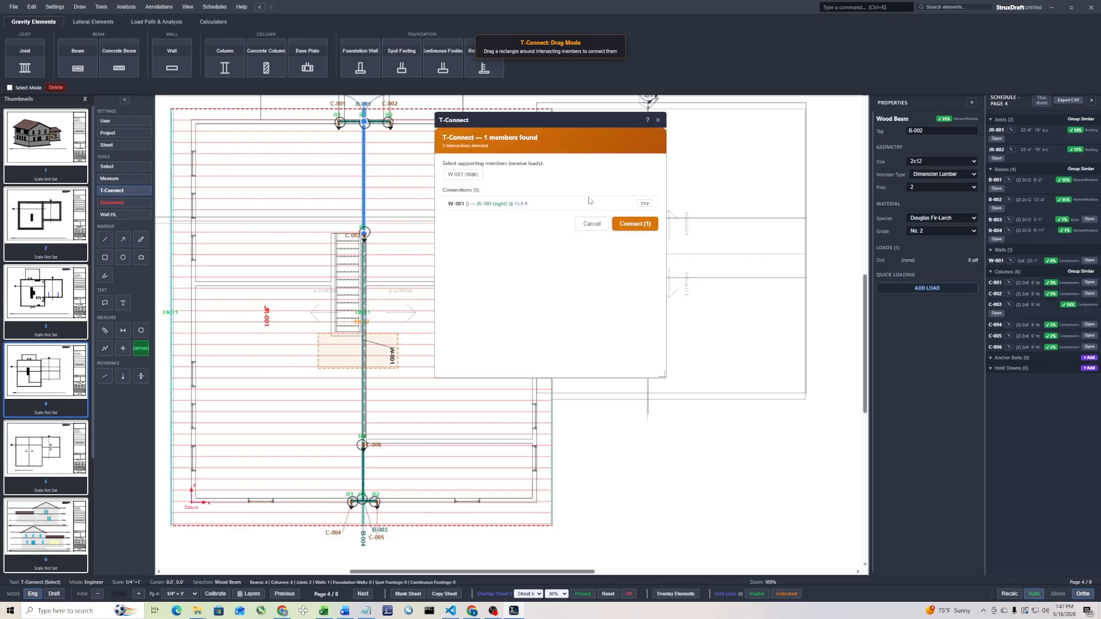
pyautogui.click(463, 176)
pyautogui.click(645, 205)
pyautogui.click(634, 272)
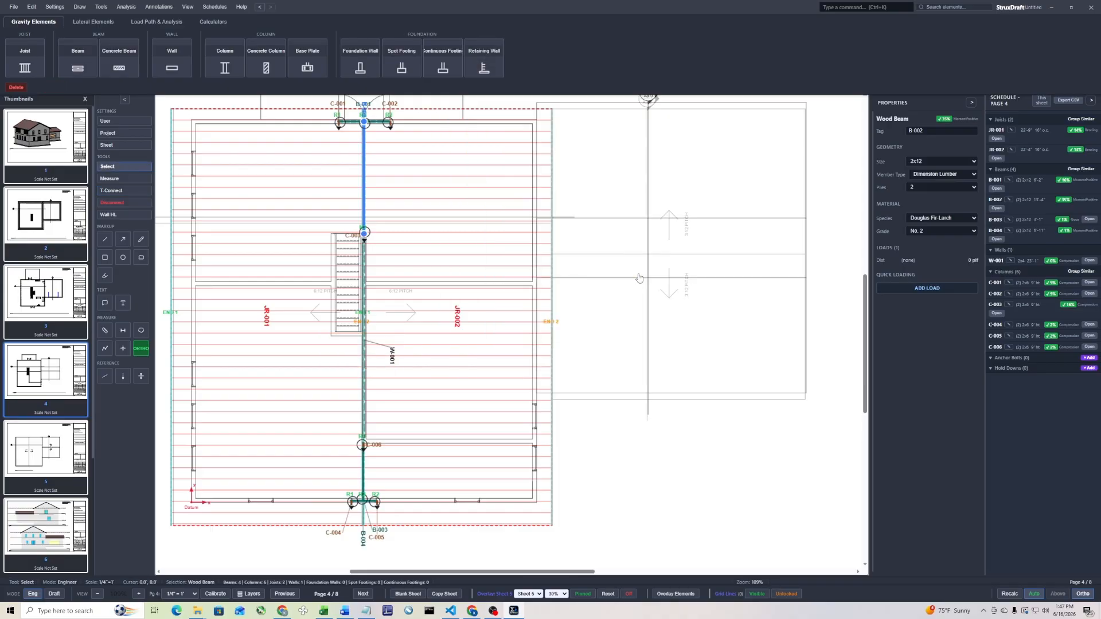
# T-Connect joist areas JR-001 (reaction R2) and JR-002 (reaction R1) to supporting beam B-004, skipping the beam's own connection to JR-001
pyautogui.scroll(-3, 450, 222)
pyautogui.click(377, 348)
pyautogui.scroll(3, 377, 348)
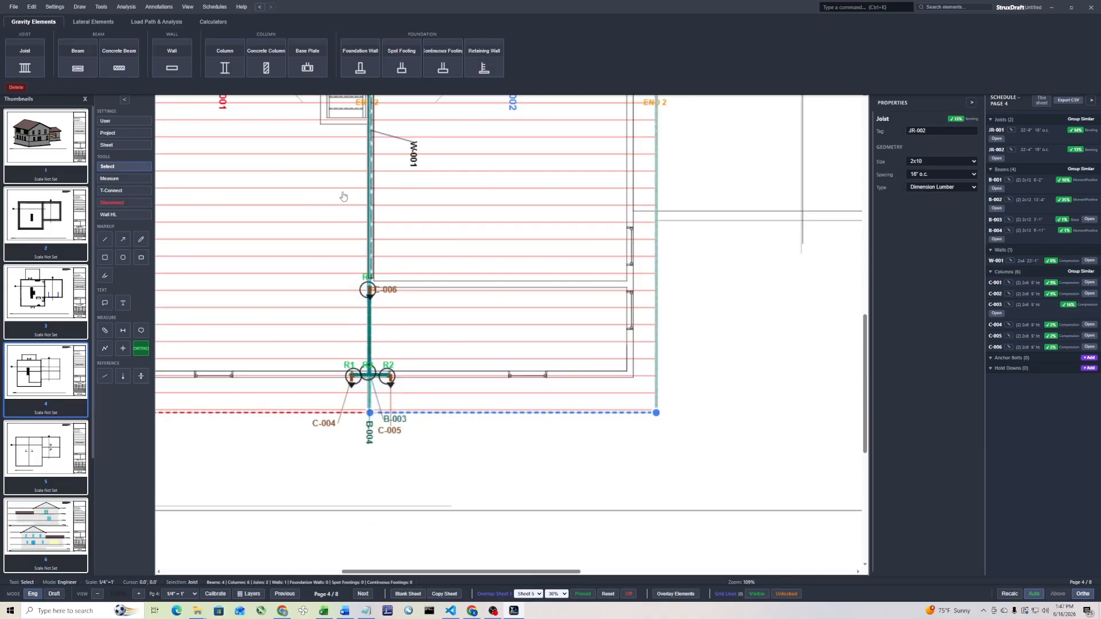
pyautogui.click(124, 190)
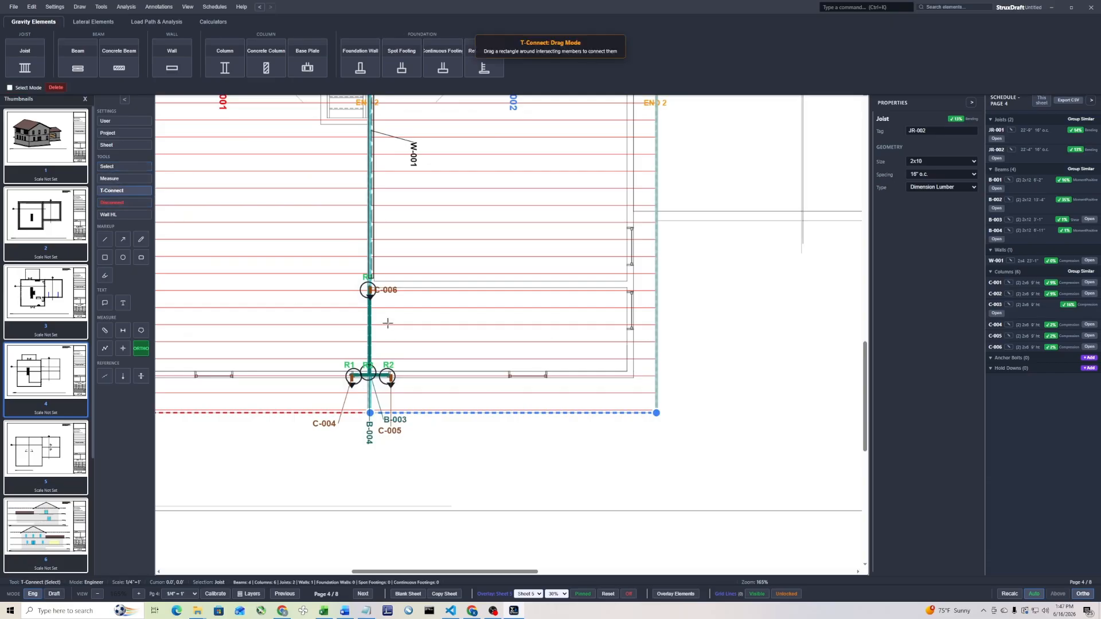
pyautogui.moveTo(388, 323); pyautogui.dragTo(334, 337)
pyautogui.click(466, 179)
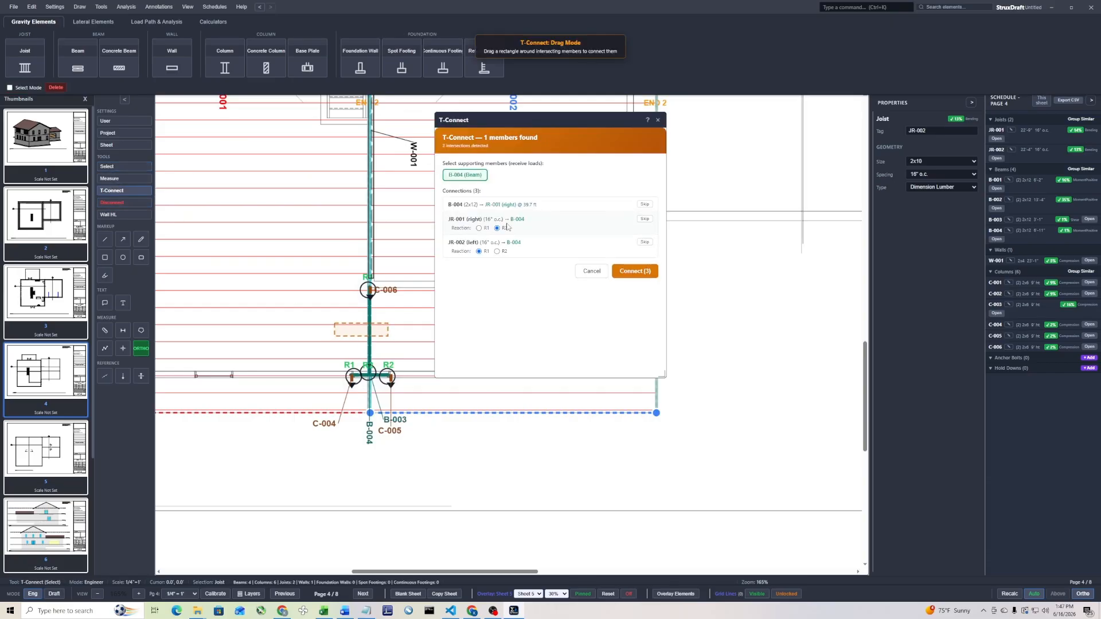
pyautogui.click(646, 204)
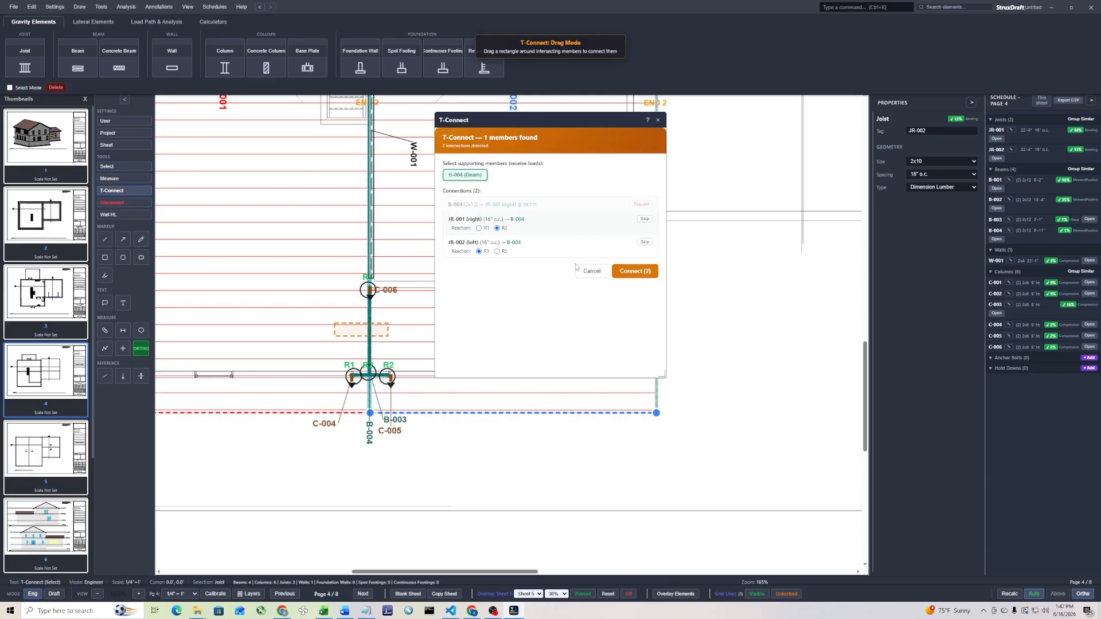
pyautogui.click(634, 272)
# Apply the Roof1 load to both main roof joist areas, JR-001 and JR-002
pyautogui.scroll(-4, 299, 287)
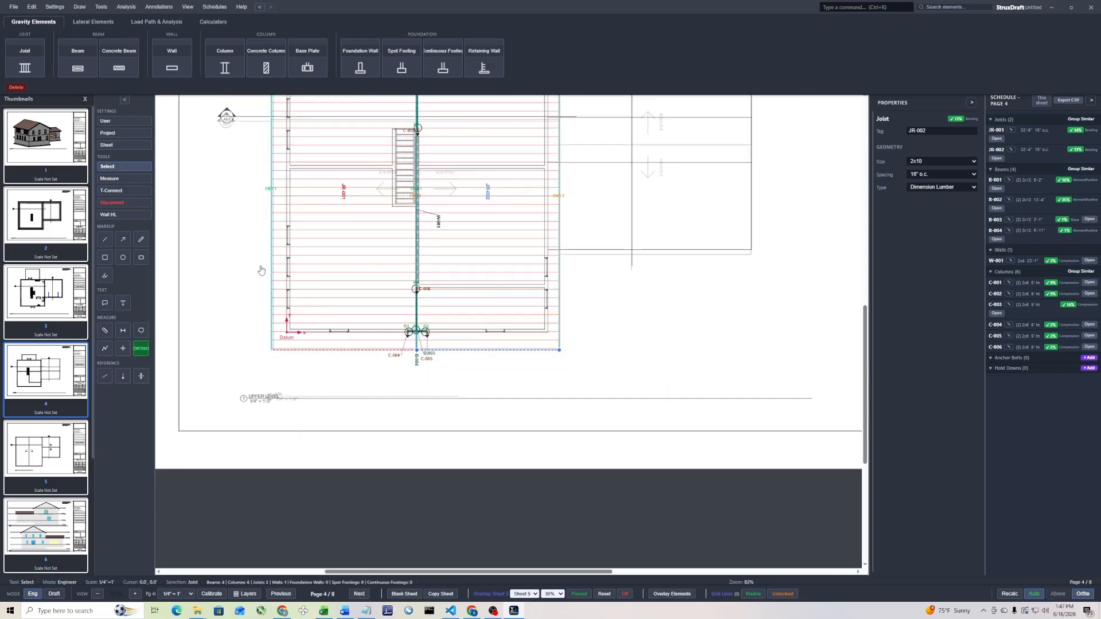
pyautogui.rightClick(331, 225)
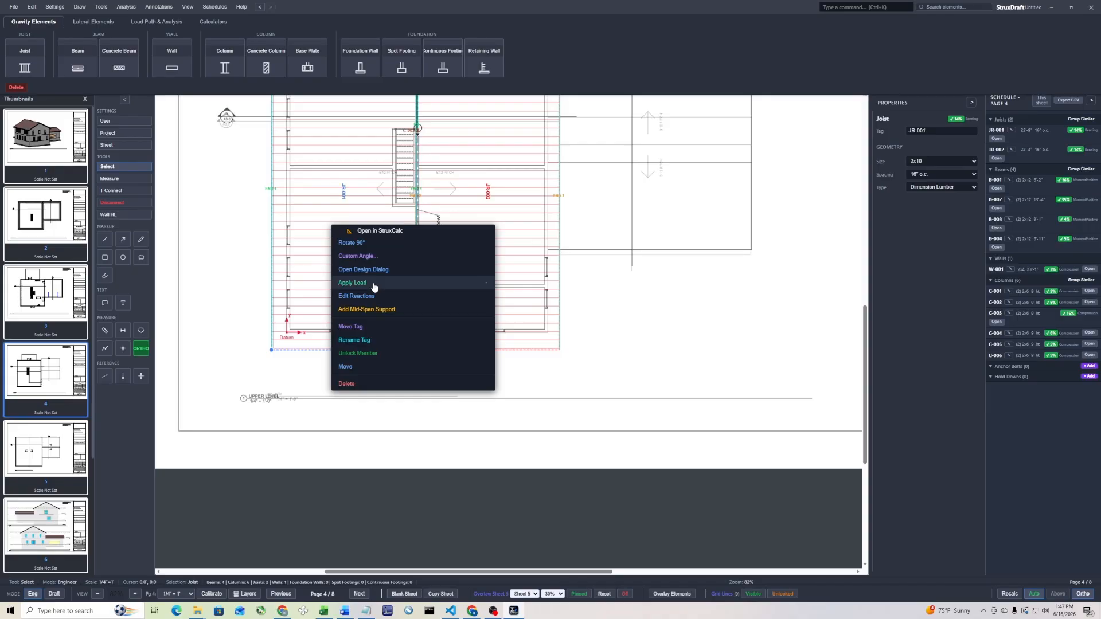
pyautogui.click(374, 286)
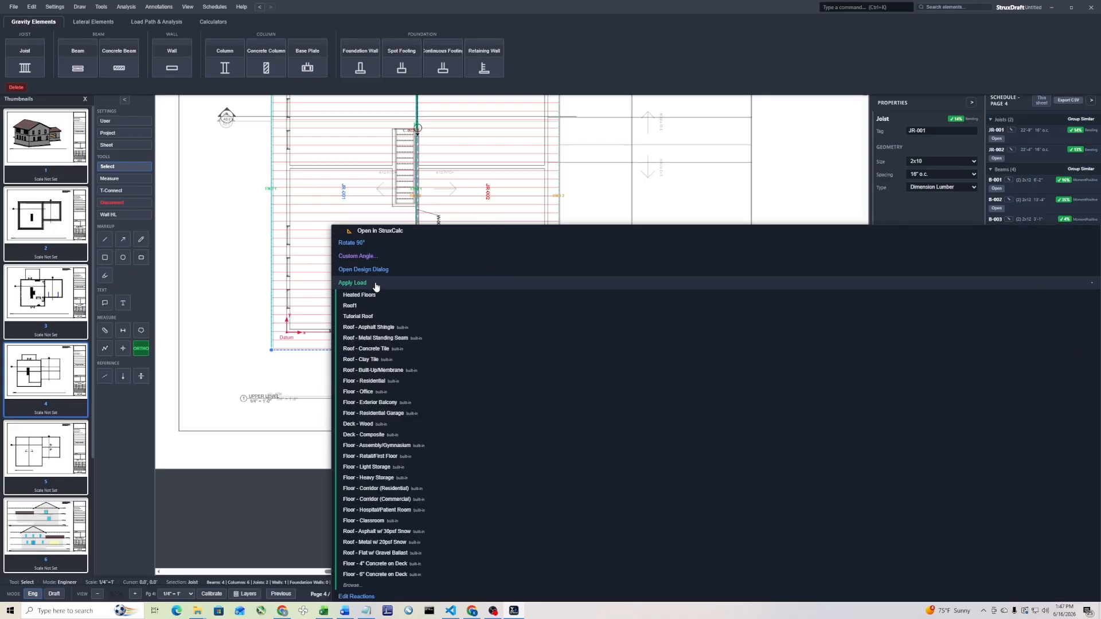
pyautogui.click(374, 305)
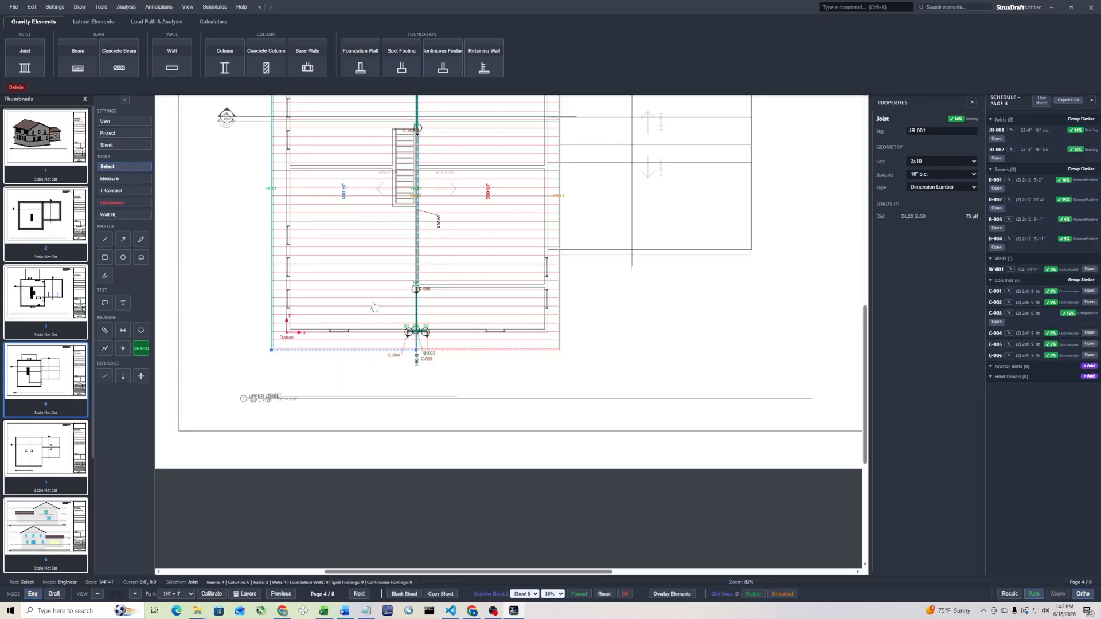
pyautogui.rightClick(462, 254)
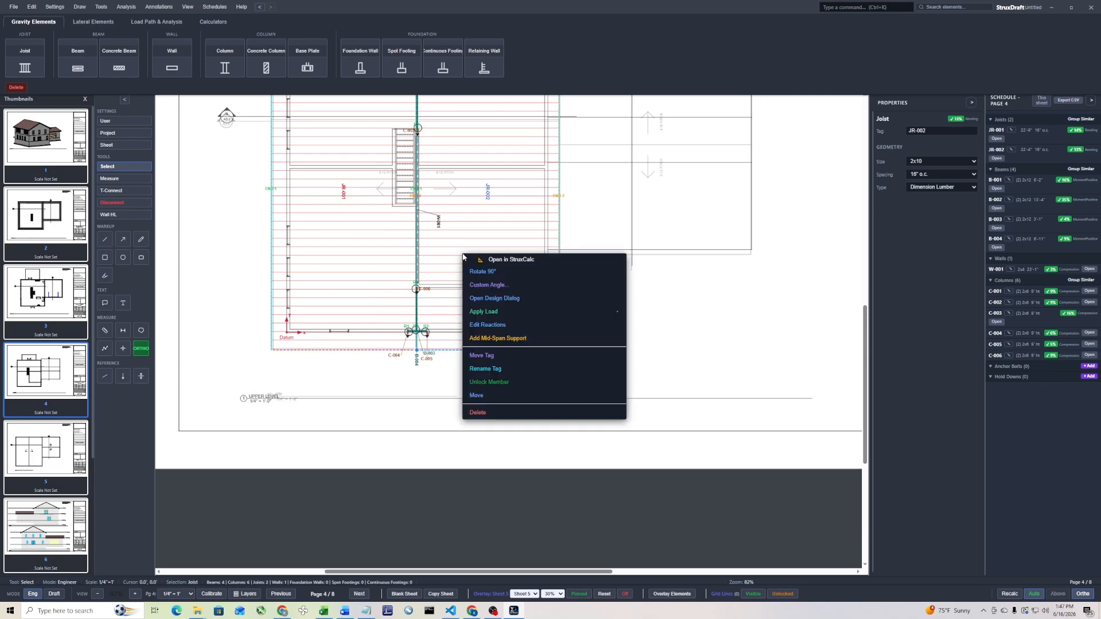
pyautogui.click(518, 311)
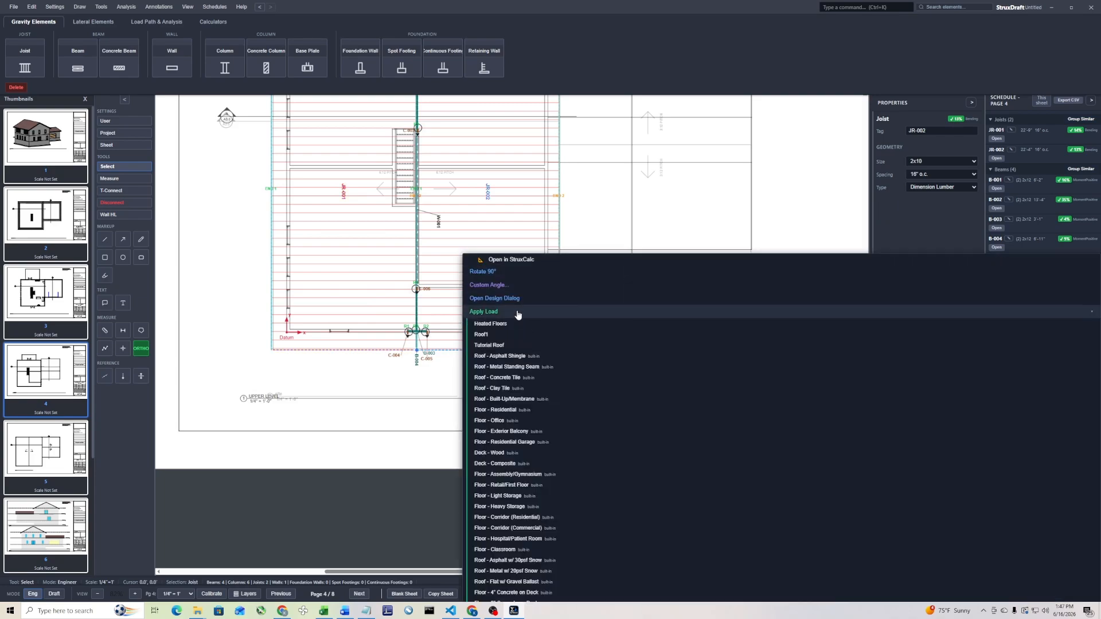
pyautogui.click(499, 337)
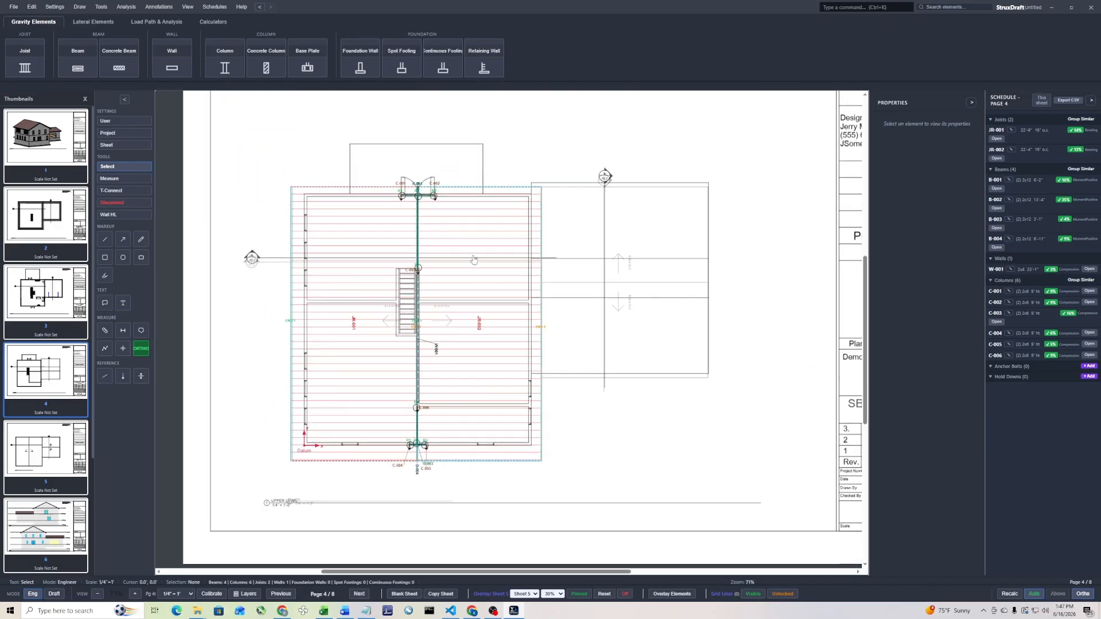
# Set joist JR-002's member size to 4x12 and its species and grade to Douglas Fir-Larch No. 1
pyautogui.click(474, 259)
pyautogui.doubleClick(473, 259)
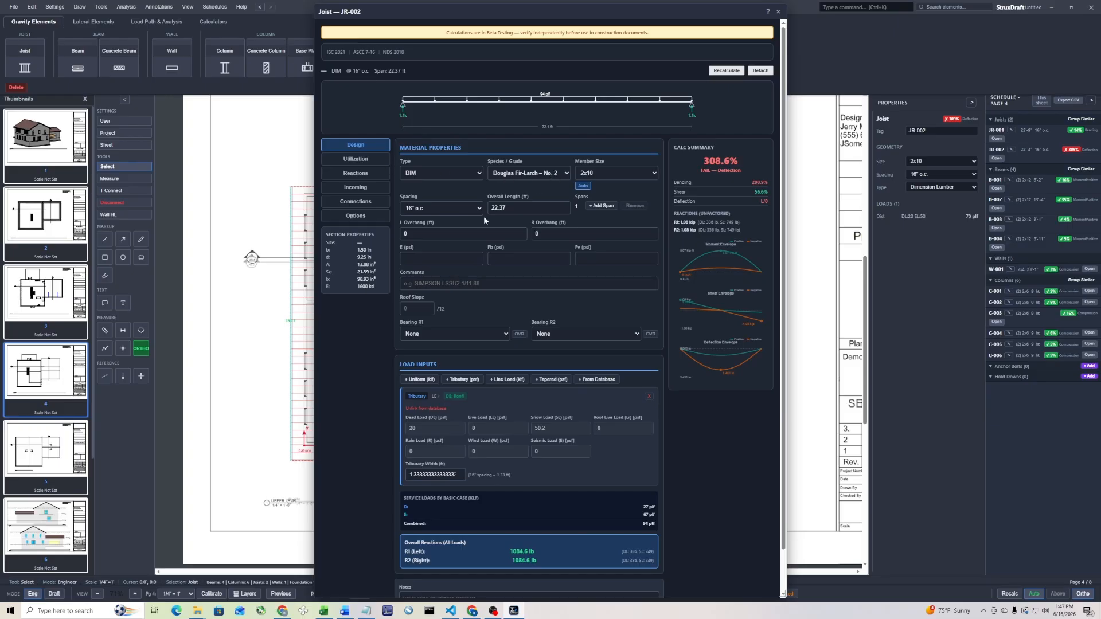
pyautogui.click(464, 208)
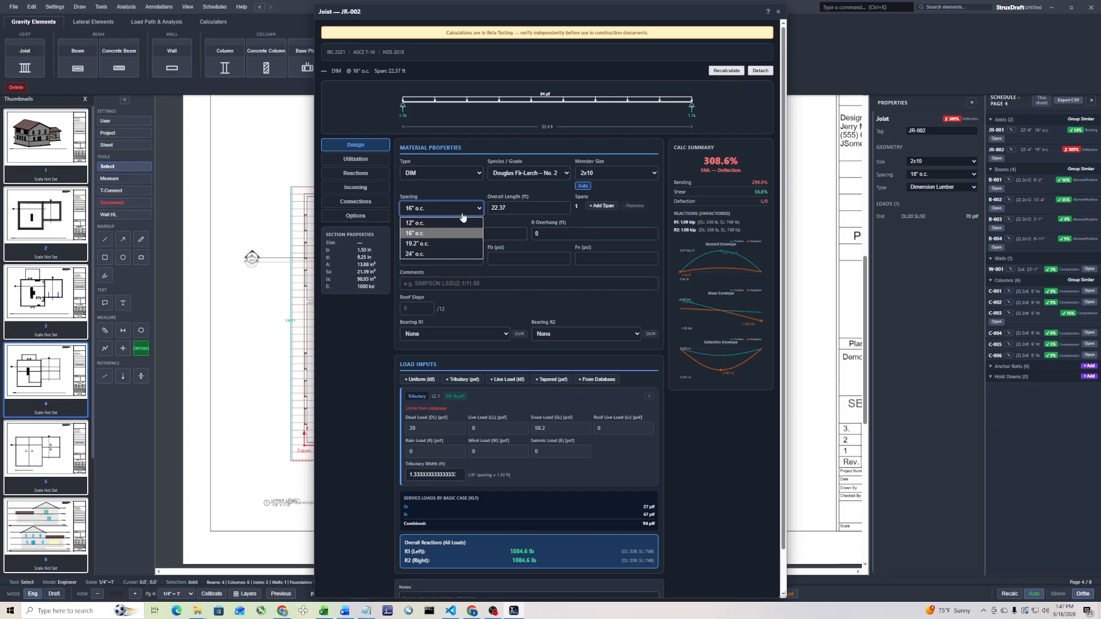
pyautogui.click(622, 176)
pyautogui.click(616, 292)
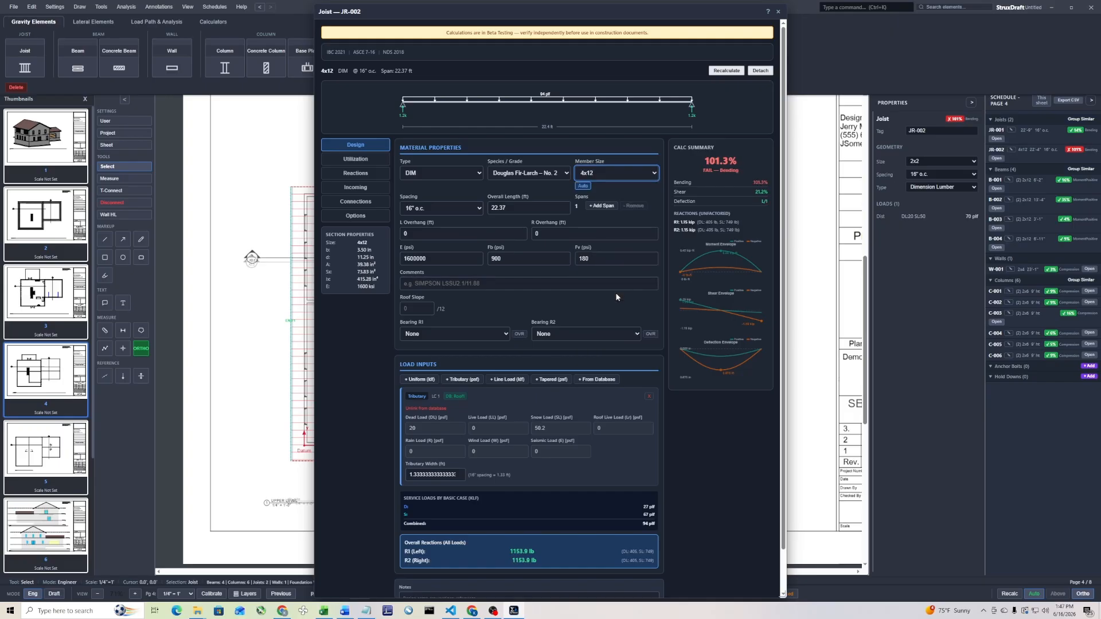
pyautogui.click(531, 174)
pyautogui.click(533, 204)
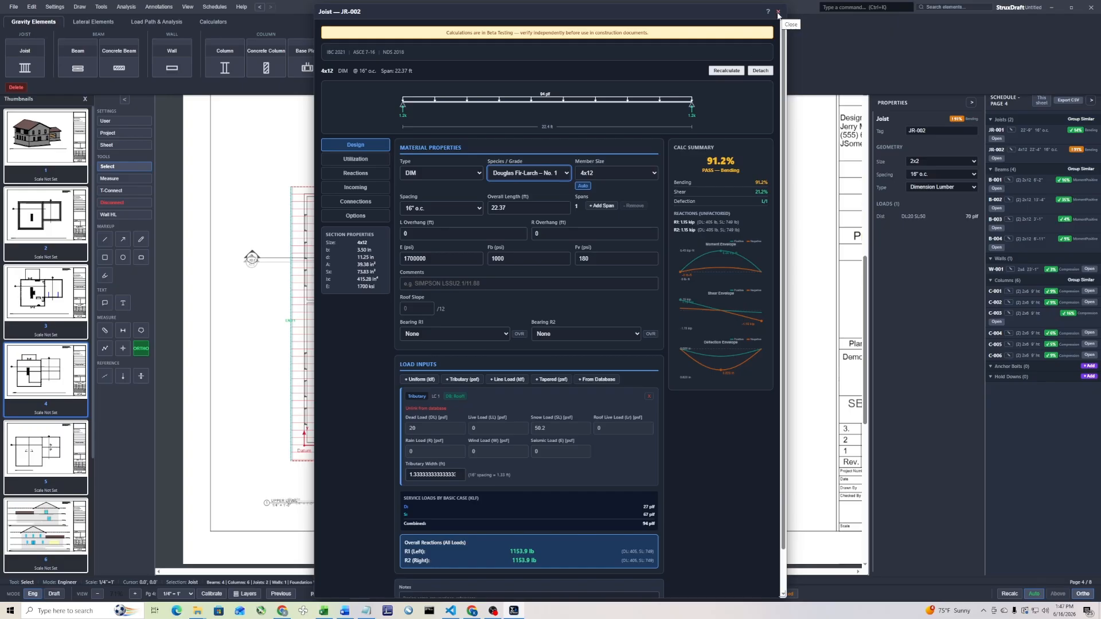
# Review joist JR-002's incoming loads, utilization checks and load inputs, and close its design dialog
pyautogui.click(366, 186)
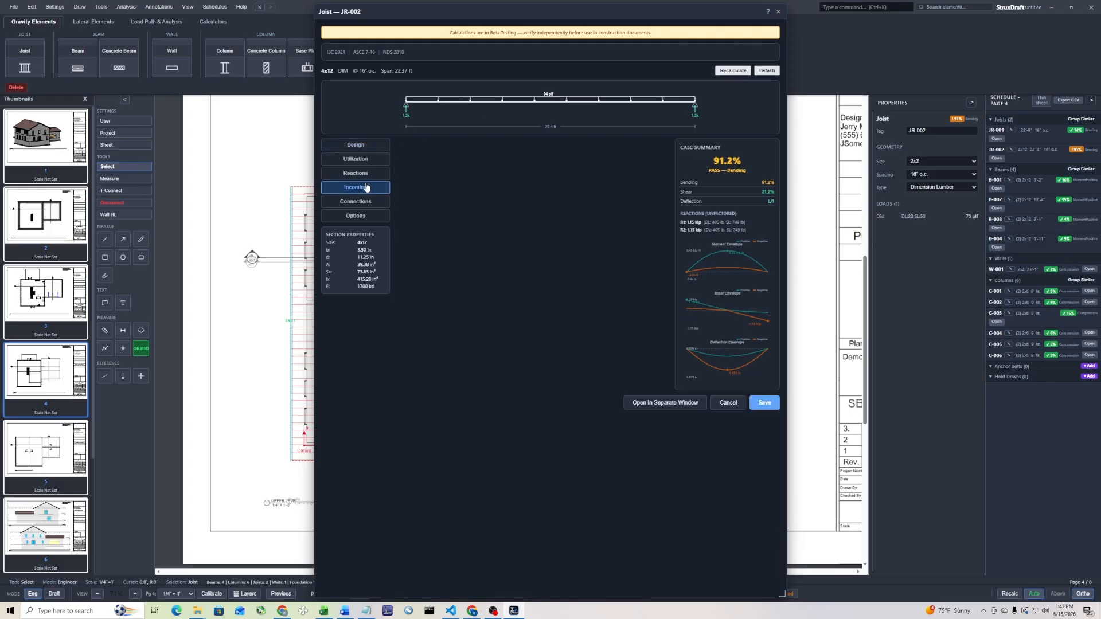
pyautogui.click(359, 161)
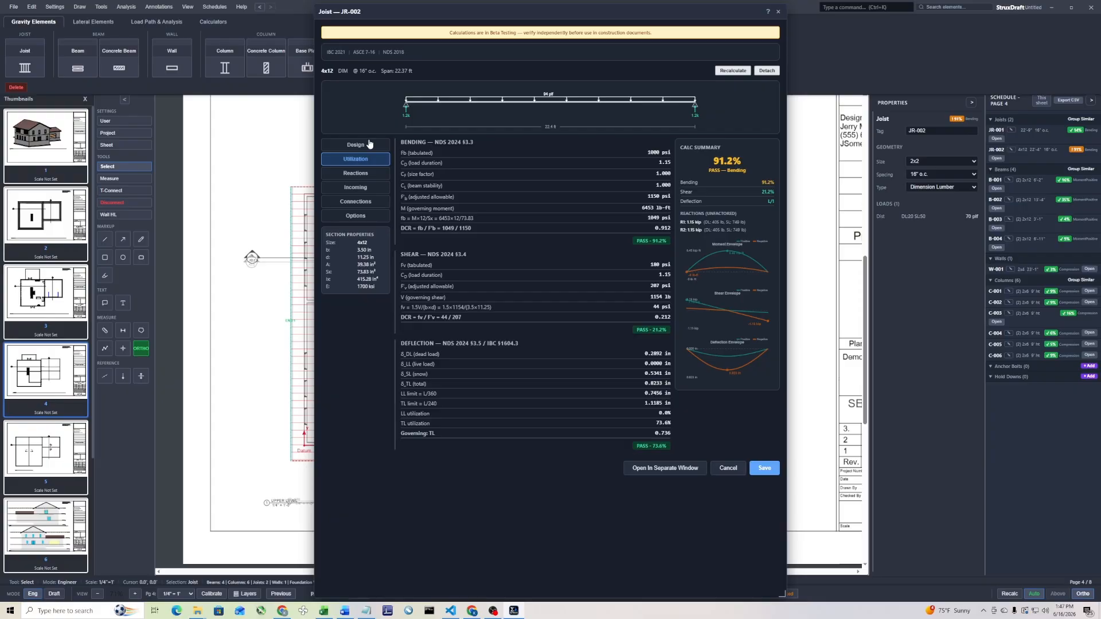
pyautogui.click(367, 144)
pyautogui.scroll(-1, 532, 297)
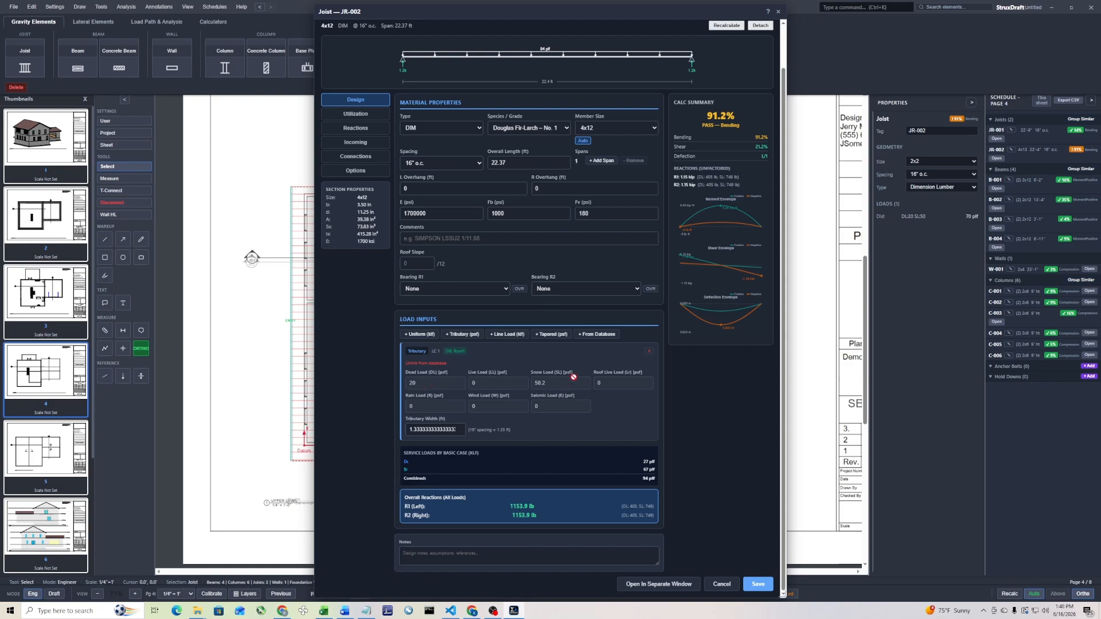
pyautogui.click(778, 12)
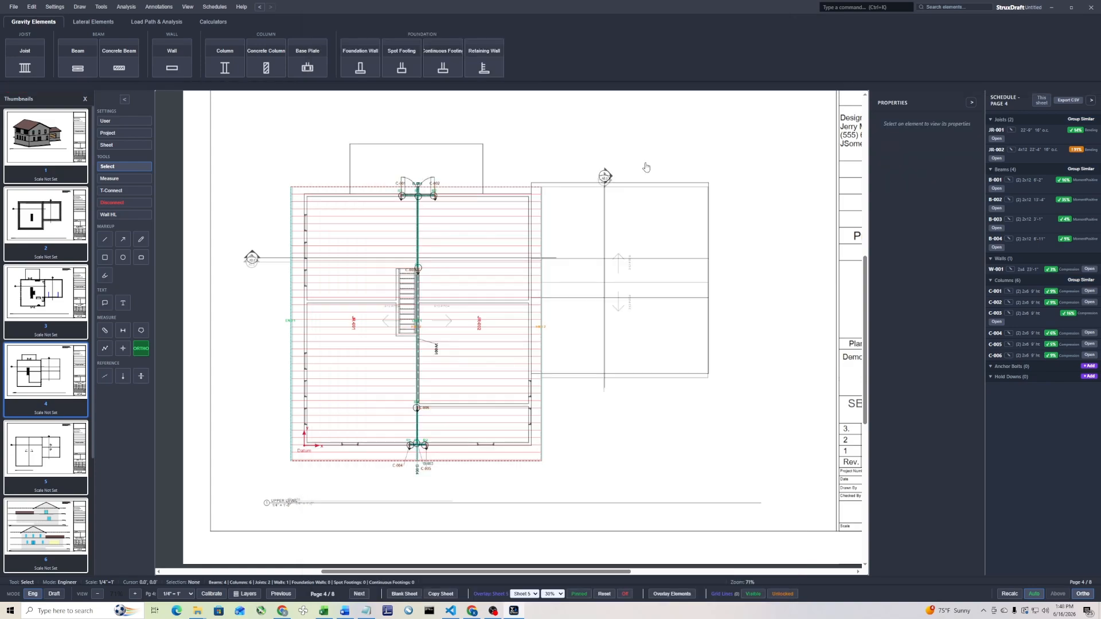
pyautogui.click(361, 248)
pyautogui.click(608, 245)
pyautogui.scroll(3, 515, 414)
pyautogui.scroll(-3, 532, 321)
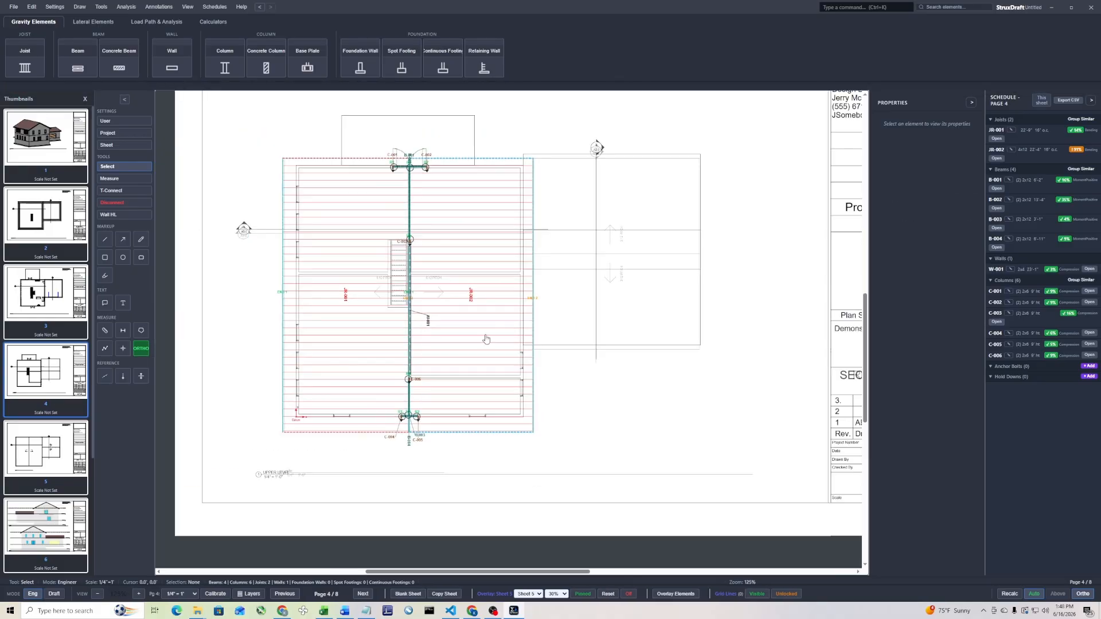
# Draw a bearing wall about 11'-4" long on the left exterior wall line, between the window openings on either side of its middle
pyautogui.click(171, 58)
pyautogui.scroll(4, 292, 312)
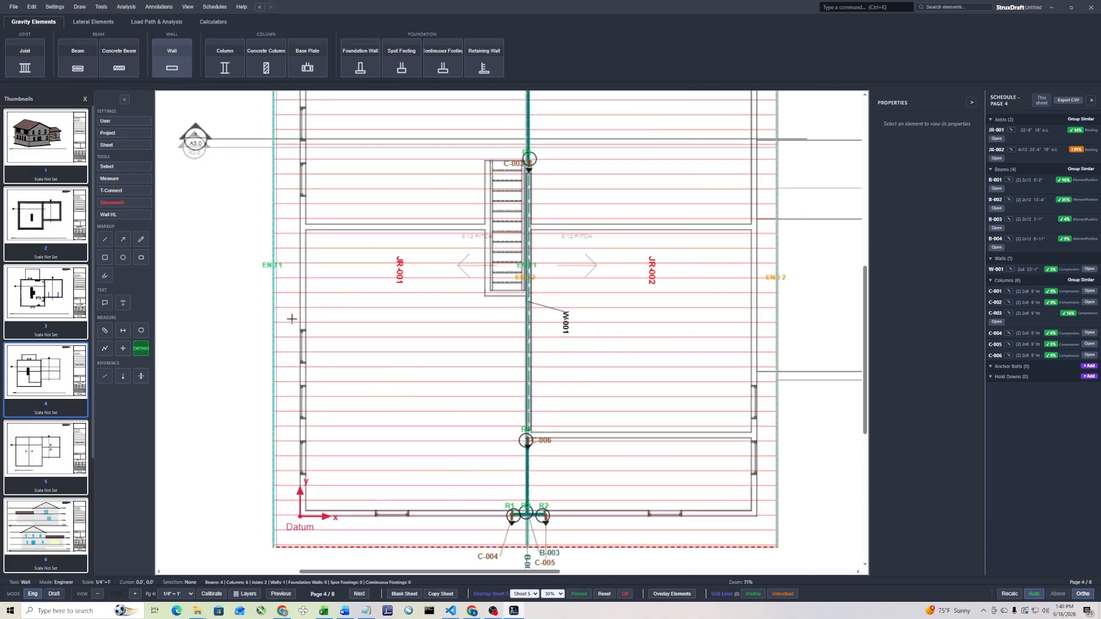
pyautogui.scroll(2, 308, 265)
pyautogui.moveTo(295, 193); pyautogui.dragTo(320, 305, button='middle')
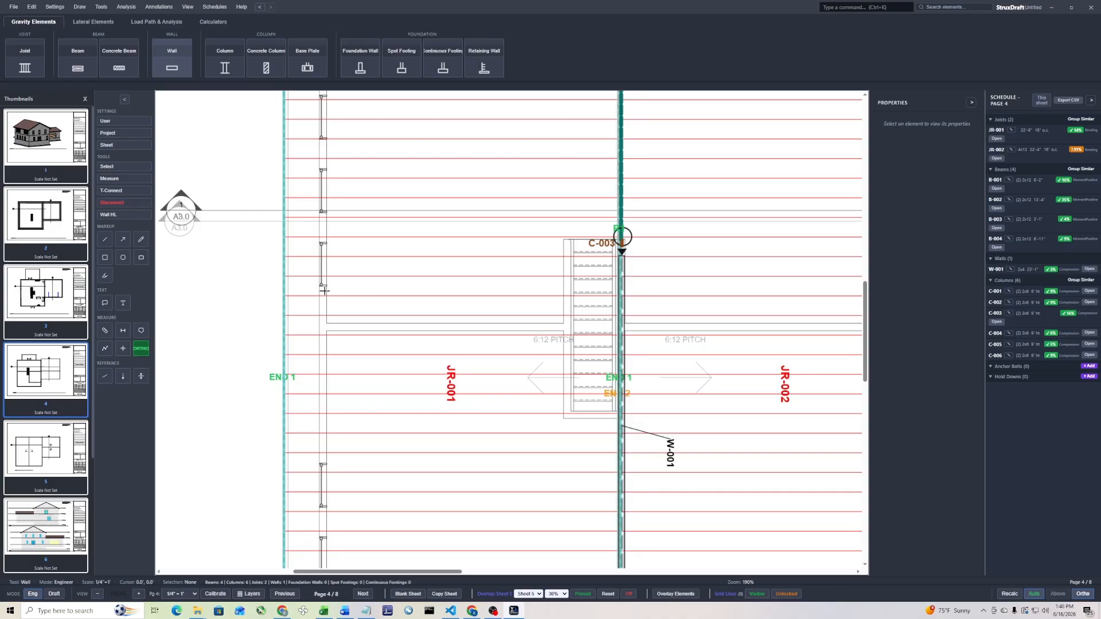
pyautogui.moveTo(323, 290); pyautogui.dragTo(325, 460)
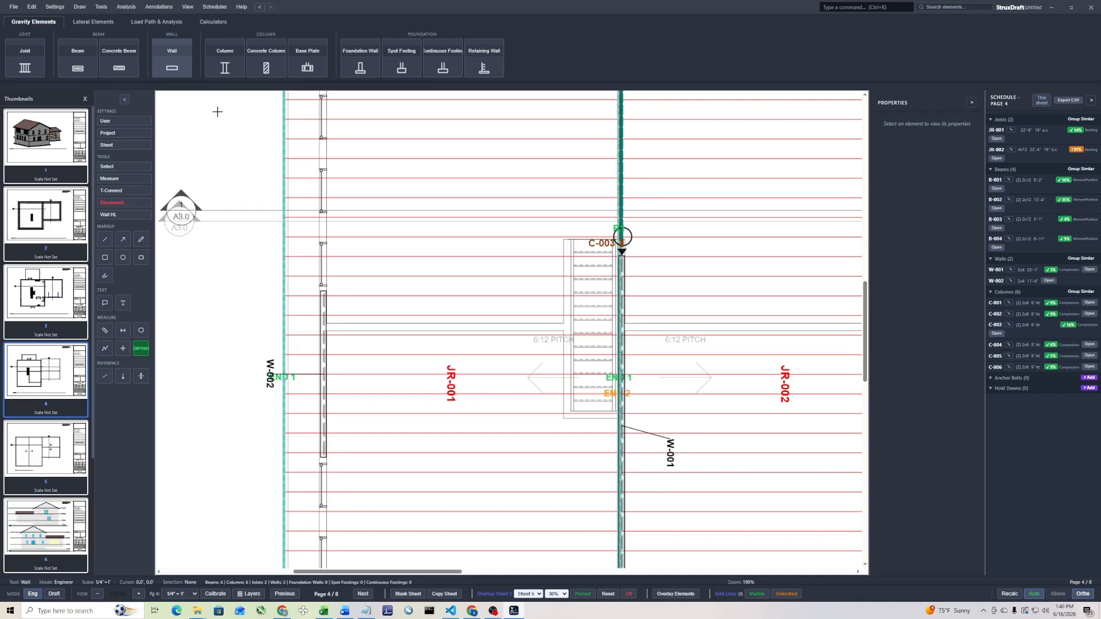
# Draw a header beam about 3'-2" long over the window opening just below wall W-002 on the left exterior wall
pyautogui.click(73, 67)
pyautogui.moveTo(314, 447); pyautogui.dragTo(334, 326, button='middle')
pyautogui.moveTo(342, 315); pyautogui.dragTo(342, 358)
pyautogui.press('Escape')
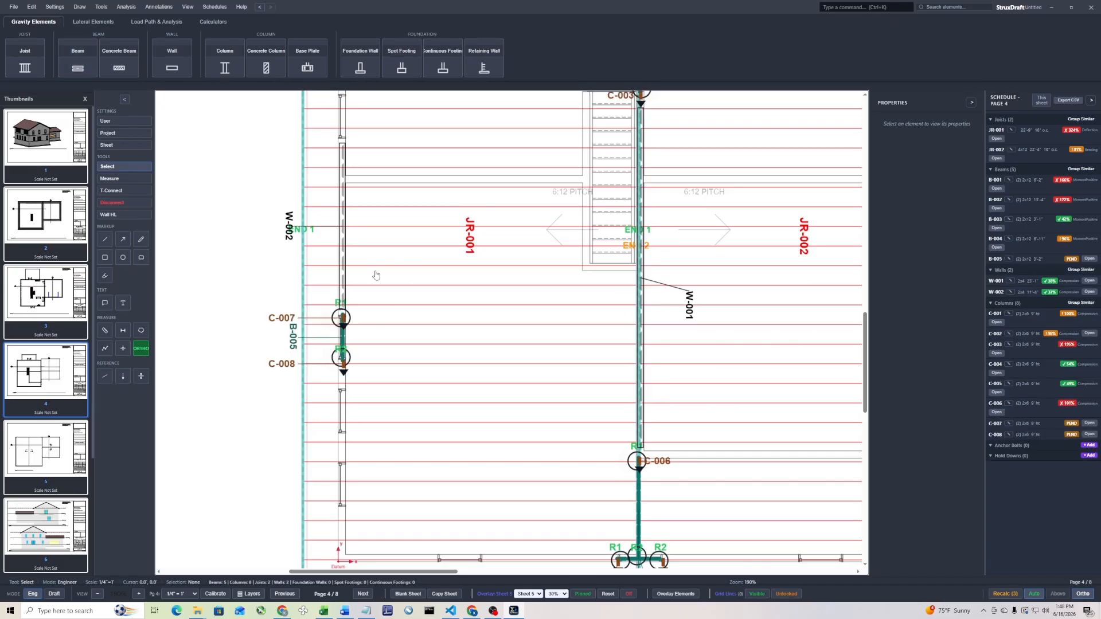
pyautogui.scroll(-3, 375, 276)
pyautogui.moveTo(364, 182); pyautogui.dragTo(355, 305, button='middle')
pyautogui.click(354, 304)
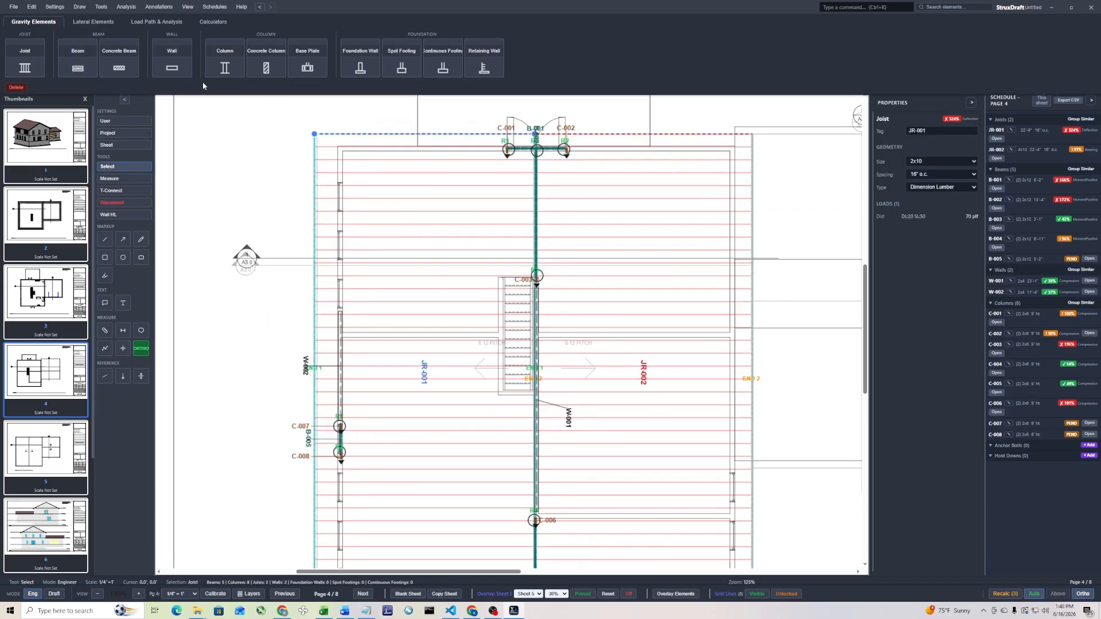
pyautogui.click(226, 145)
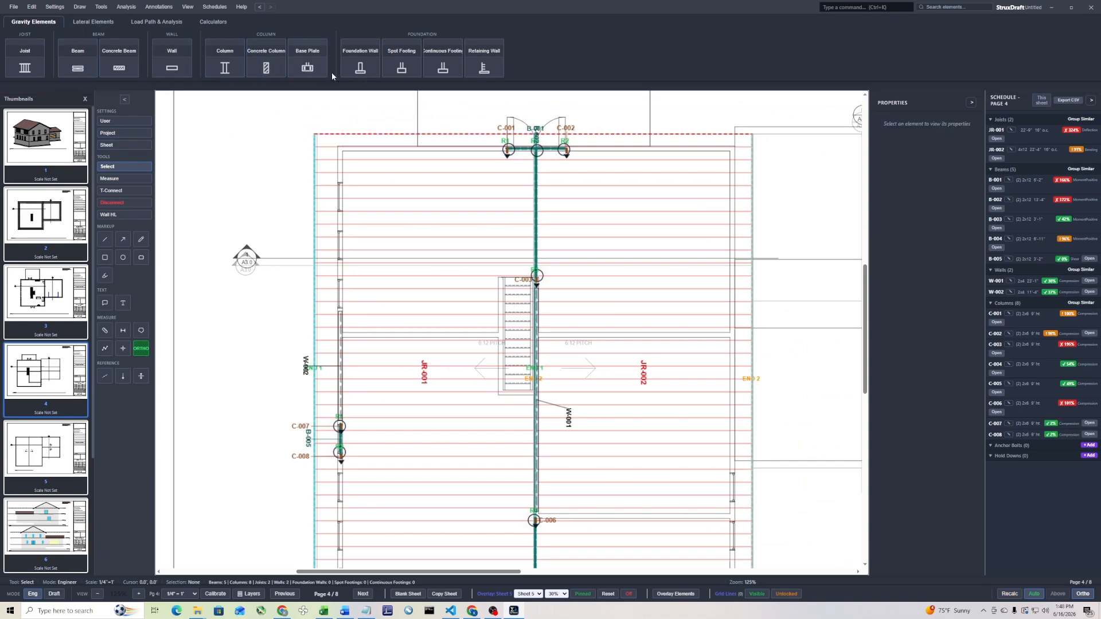
pyautogui.click(123, 190)
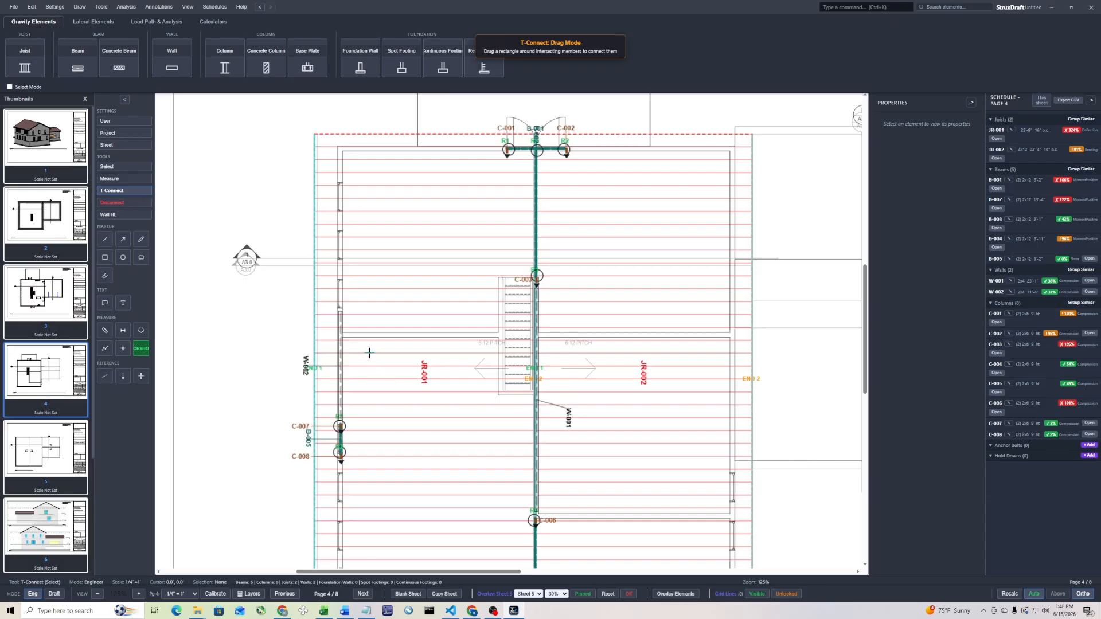
pyautogui.press('Escape')
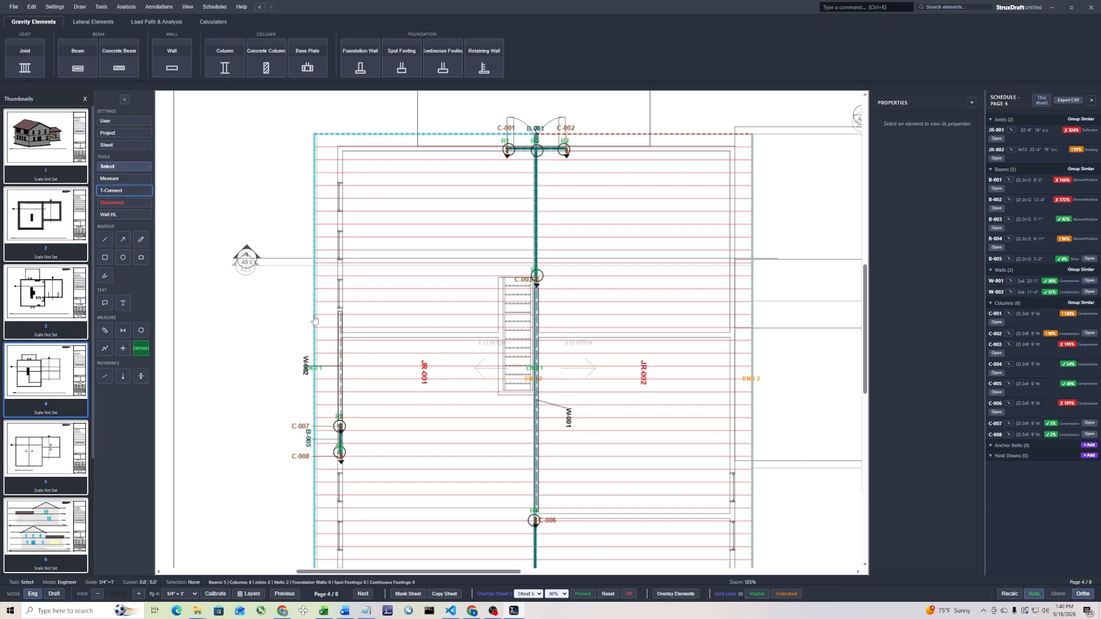
# Move joist JR-001's outer support inward to the left exterior wall line for a 2.84 ft overhang, then check its design dialog
pyautogui.scroll(-3, 303, 404)
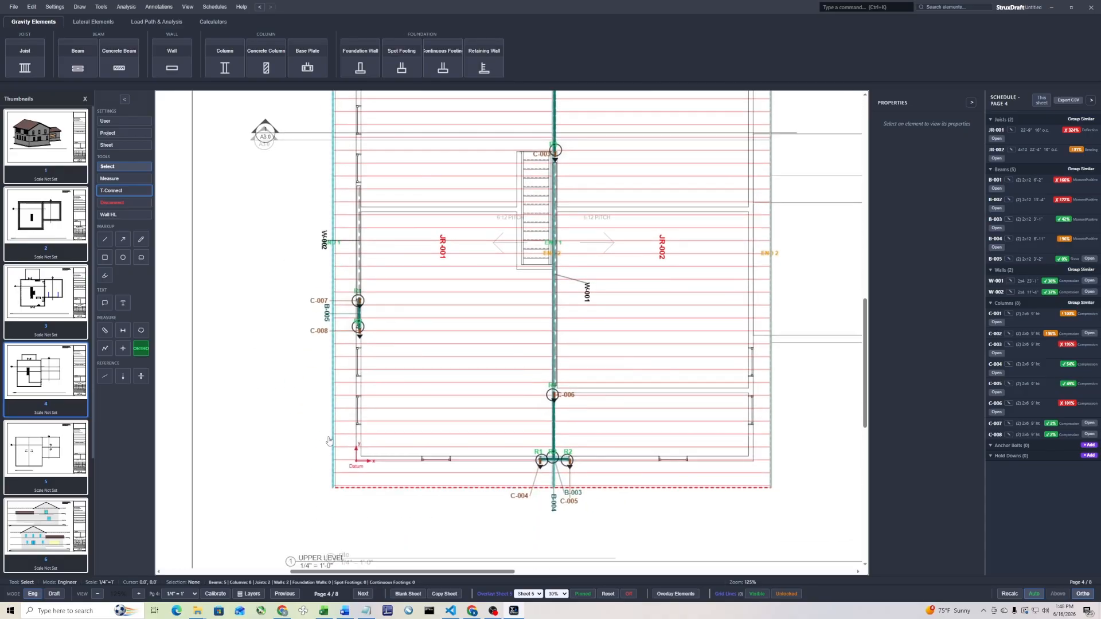
pyautogui.rightClick(404, 176)
pyautogui.click(456, 252)
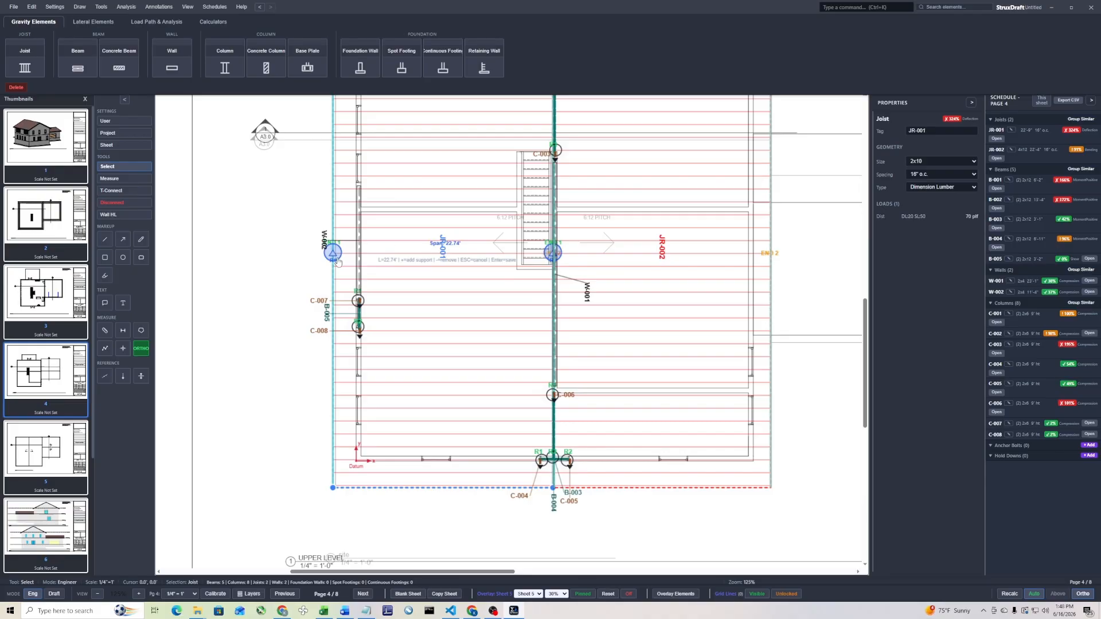
pyautogui.moveTo(333, 258); pyautogui.dragTo(361, 261)
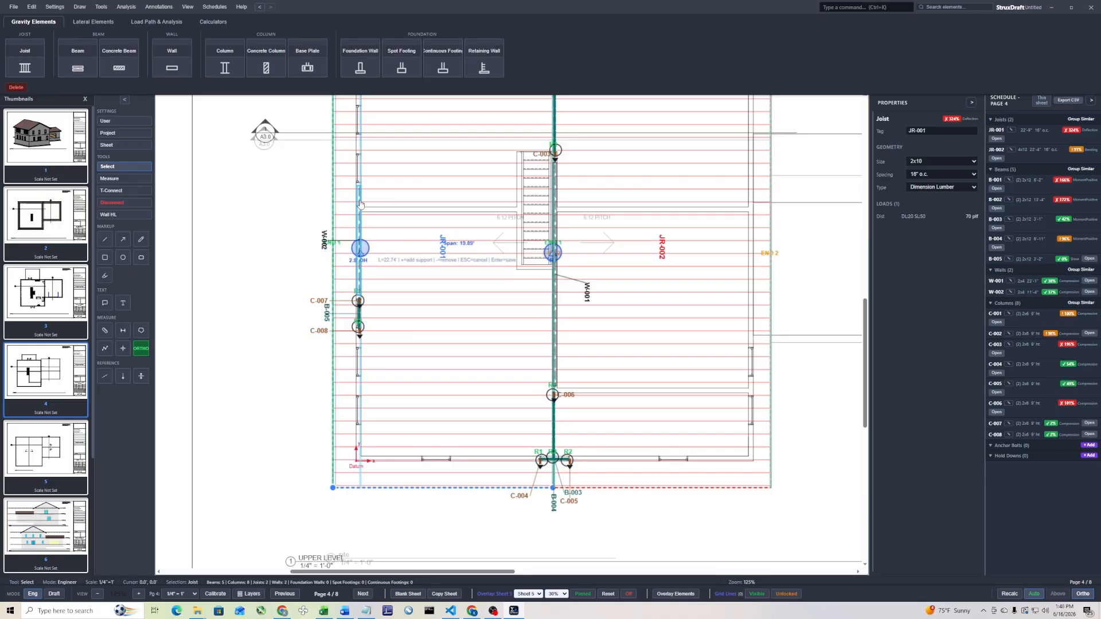
pyautogui.press('Return')
pyautogui.doubleClick(417, 267)
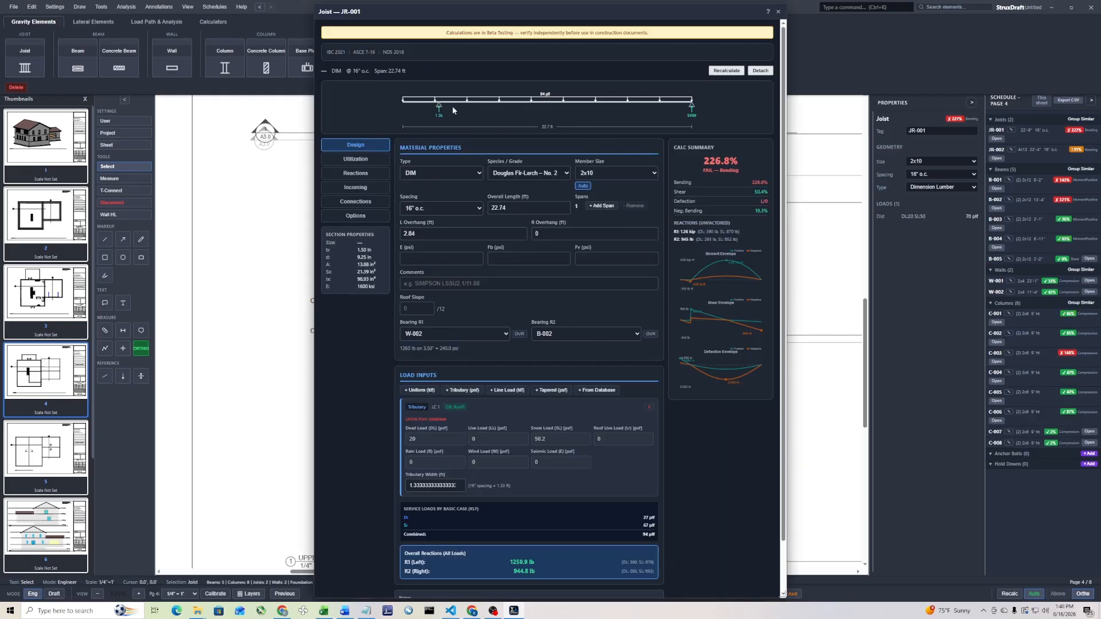
pyautogui.click(778, 11)
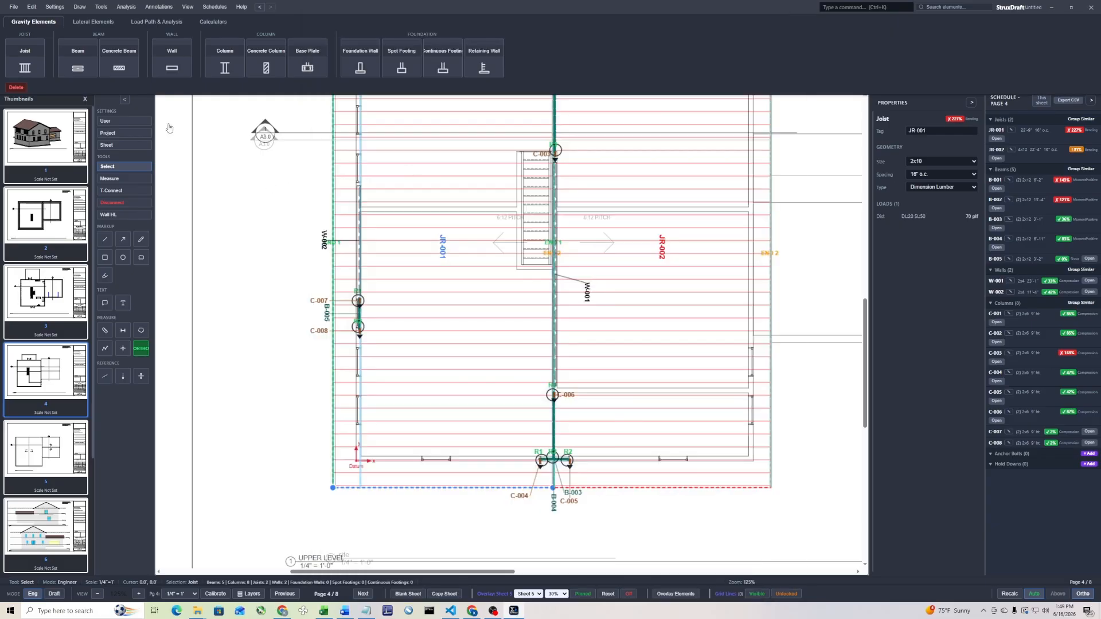
# T-Connect joist JR-001 to supporting wall W-002 through reaction R1, skipping the reverse connection from the wall to the joist
pyautogui.click(112, 190)
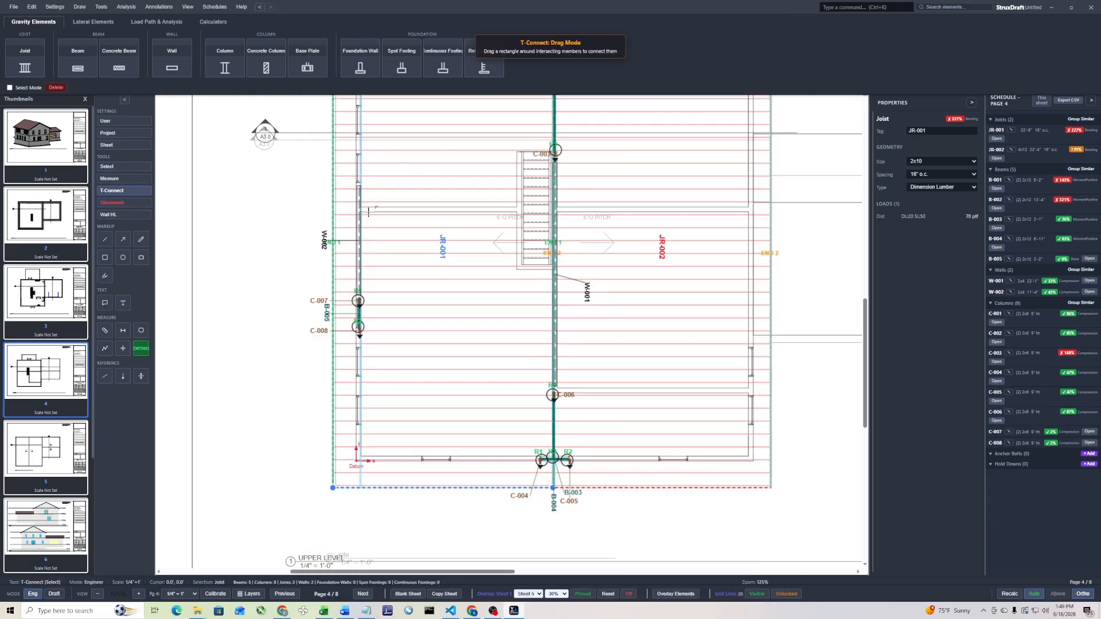
pyautogui.moveTo(377, 207); pyautogui.dragTo(334, 227)
pyautogui.click(474, 175)
pyautogui.click(647, 205)
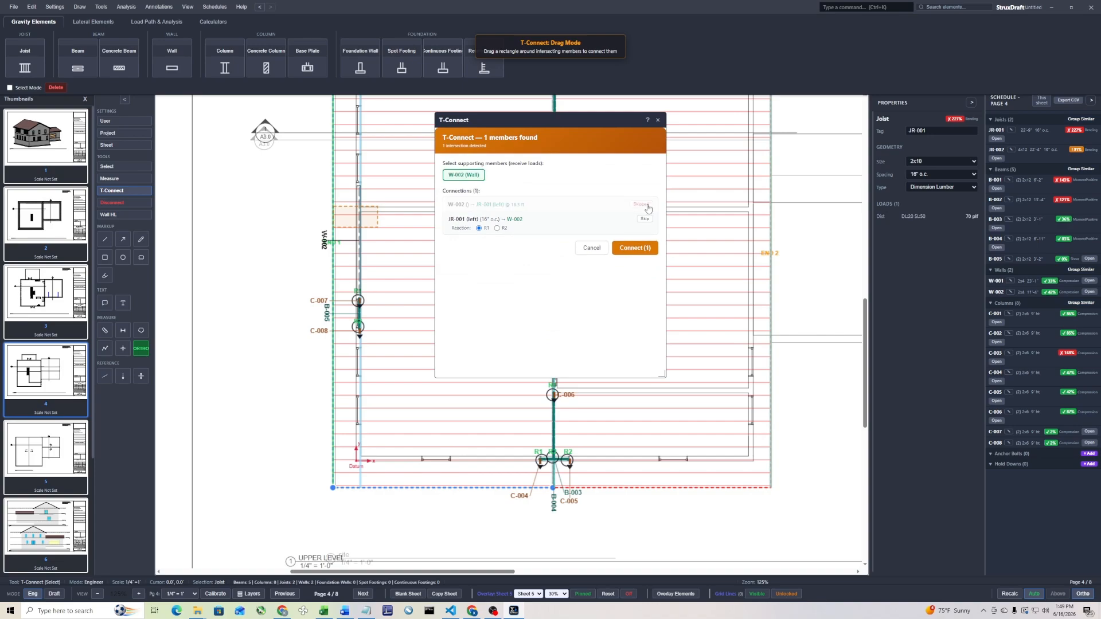
pyautogui.click(634, 248)
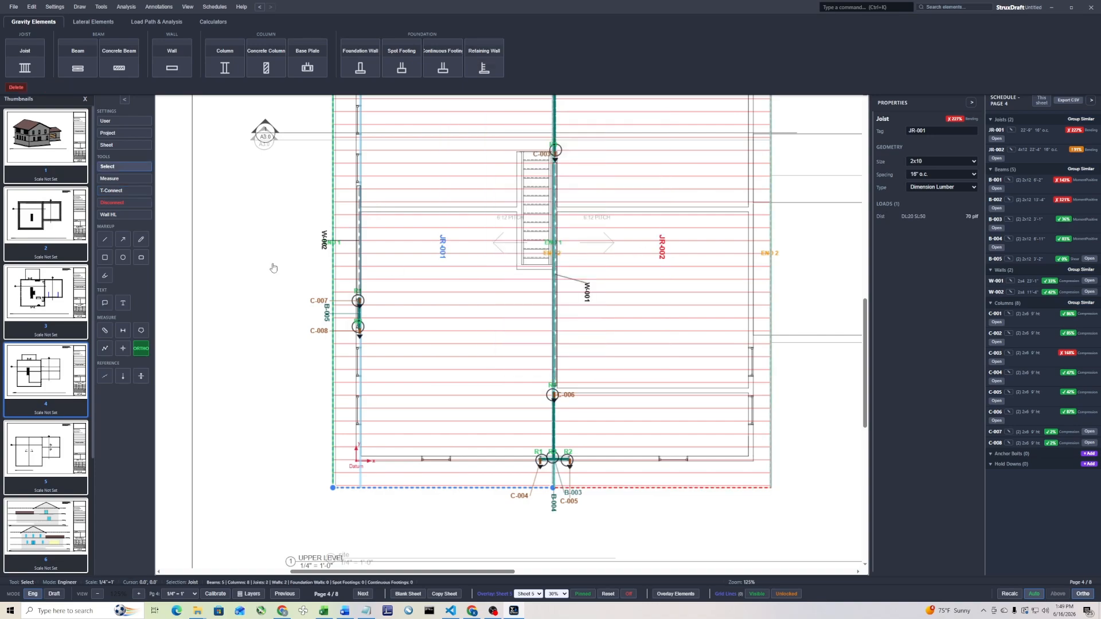
# T-Connect joist JR-001 with header B-005 as the supporting member through reaction R1, keeping both listed connections
pyautogui.click(112, 190)
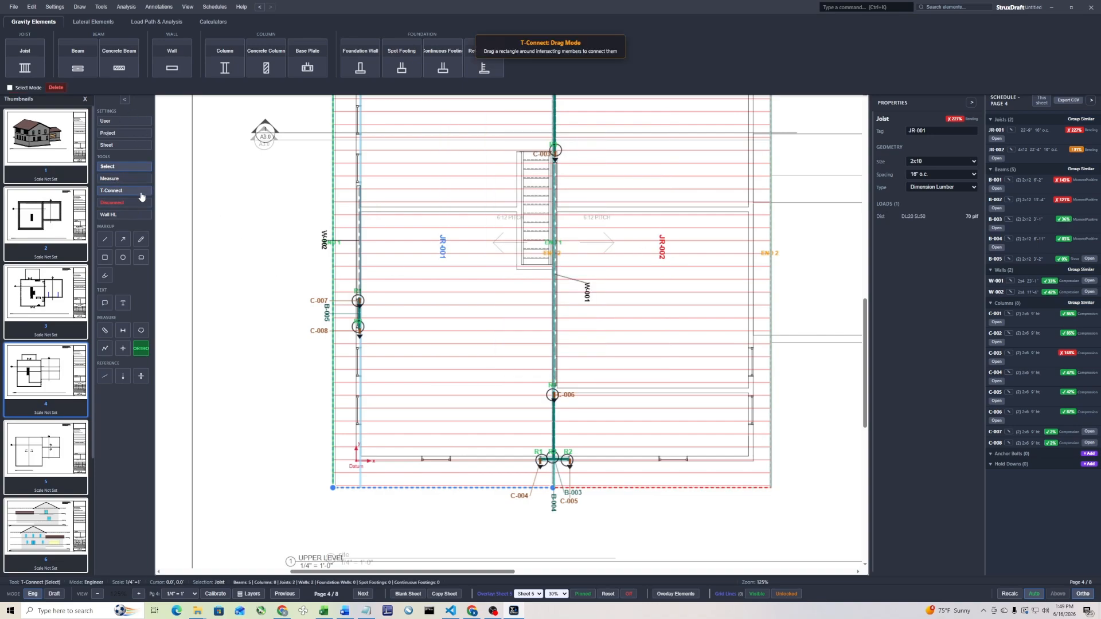
pyautogui.scroll(3, 373, 319)
pyautogui.moveTo(373, 320); pyautogui.dragTo(389, 292)
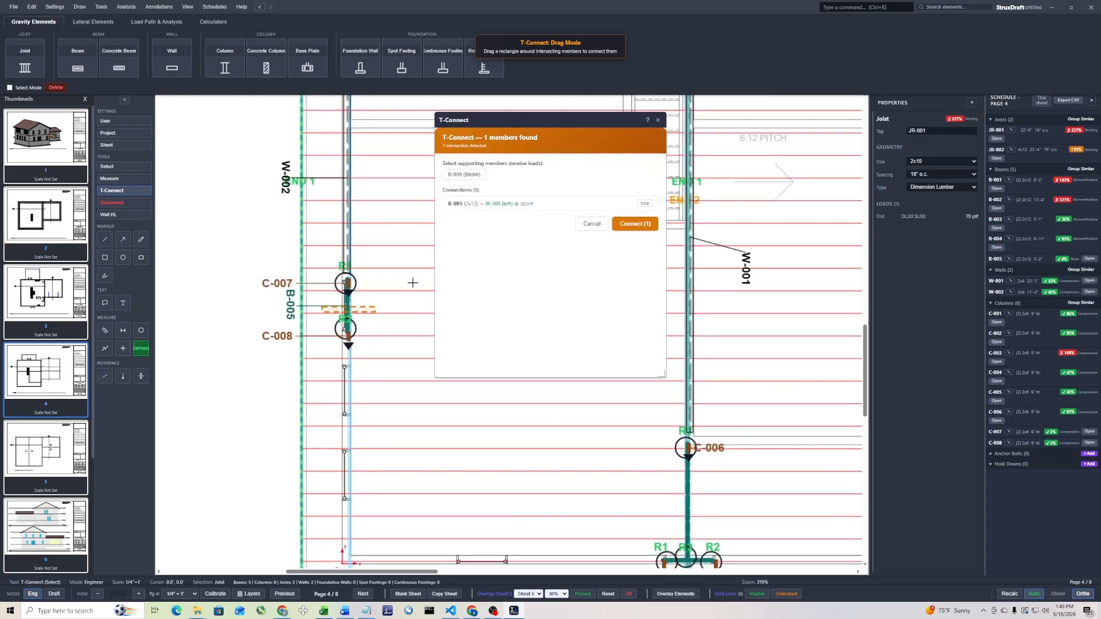
pyautogui.click(465, 175)
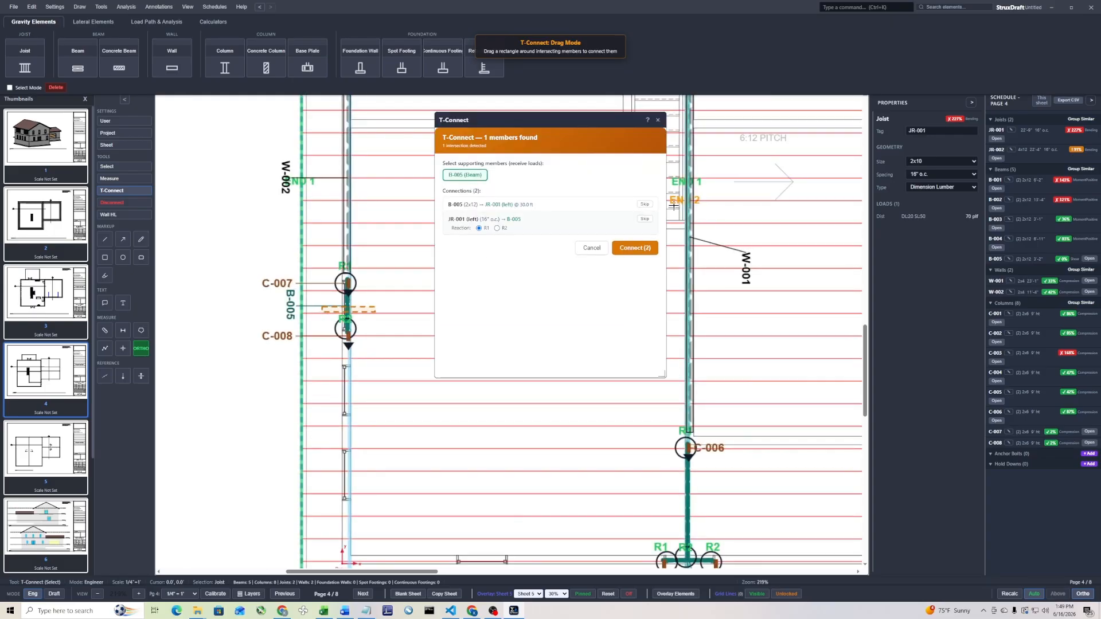
pyautogui.click(644, 248)
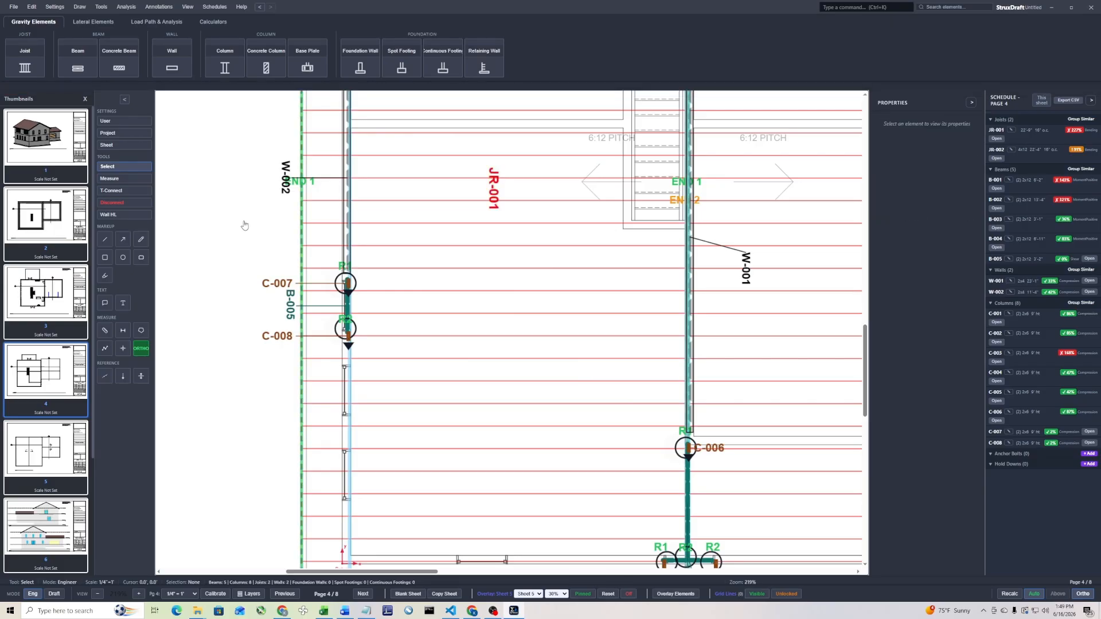
# Move joist JR-002's outer support inward from the roof edge to the right exterior wall line
pyautogui.scroll(-3, 261, 224)
pyautogui.scroll(-3, 536, 212)
pyautogui.click(597, 263)
pyautogui.scroll(-3, 597, 263)
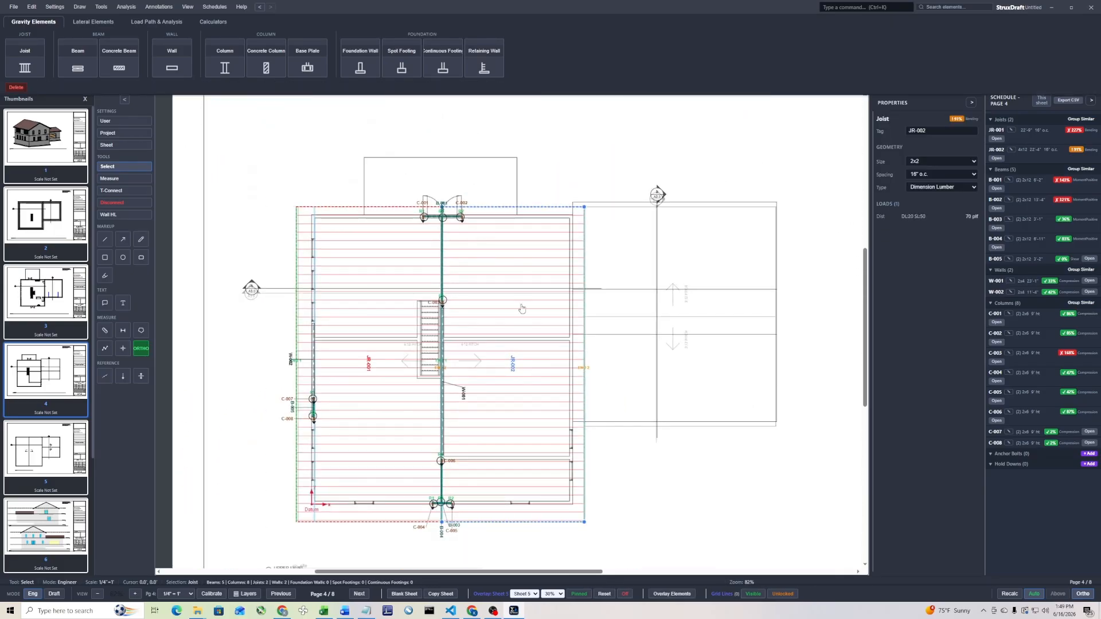
pyautogui.moveTo(518, 323); pyautogui.dragTo(523, 224, button='middle')
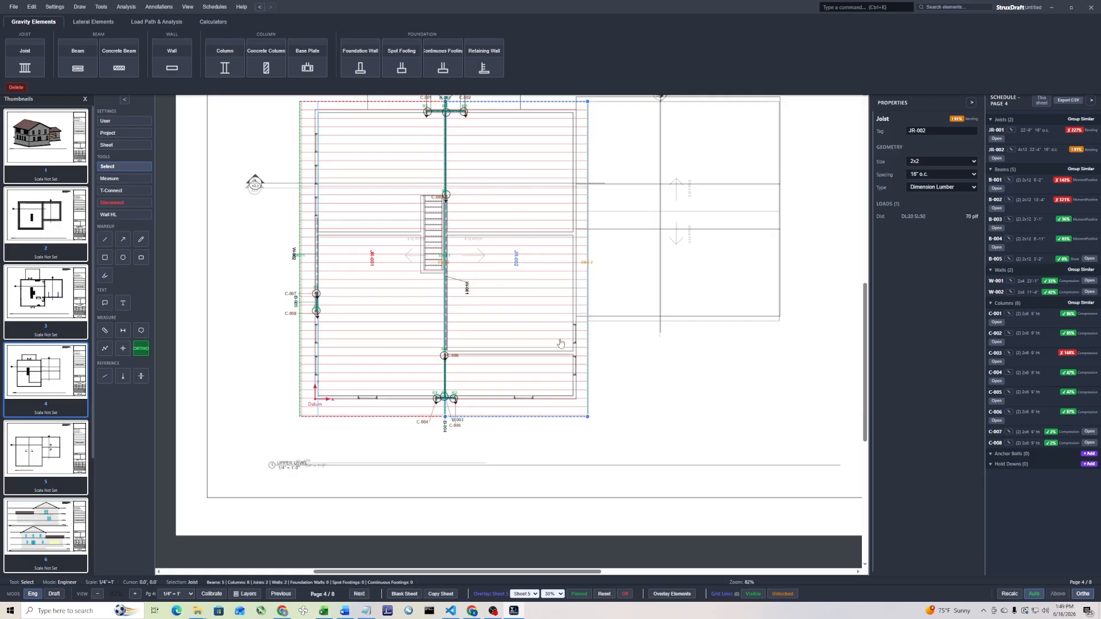
pyautogui.moveTo(538, 286); pyautogui.dragTo(516, 350, button='middle')
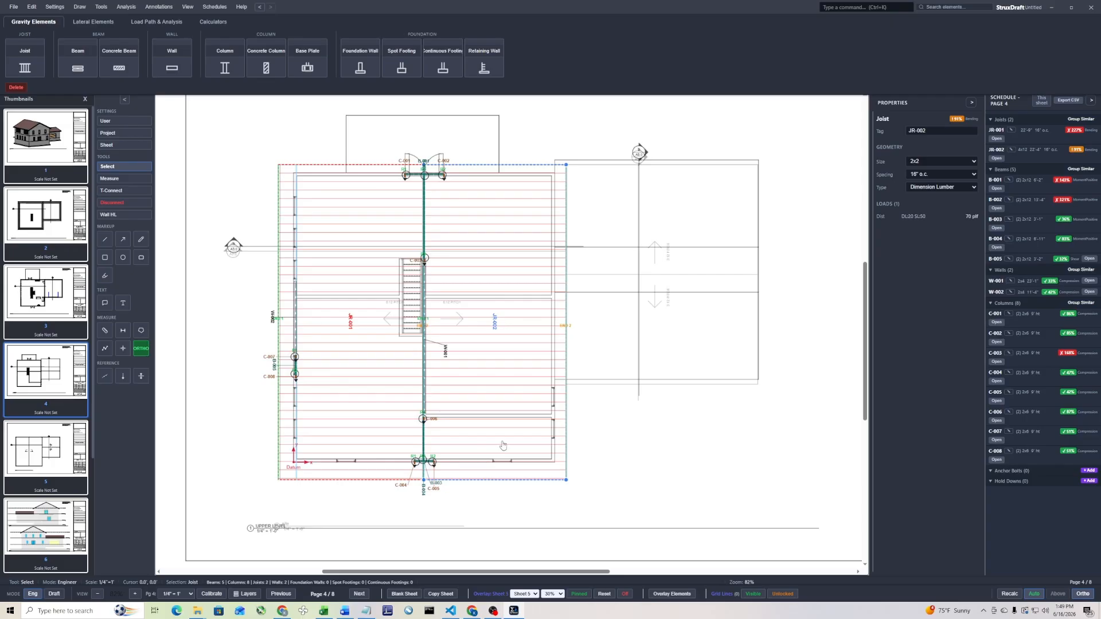
pyautogui.rightClick(536, 301)
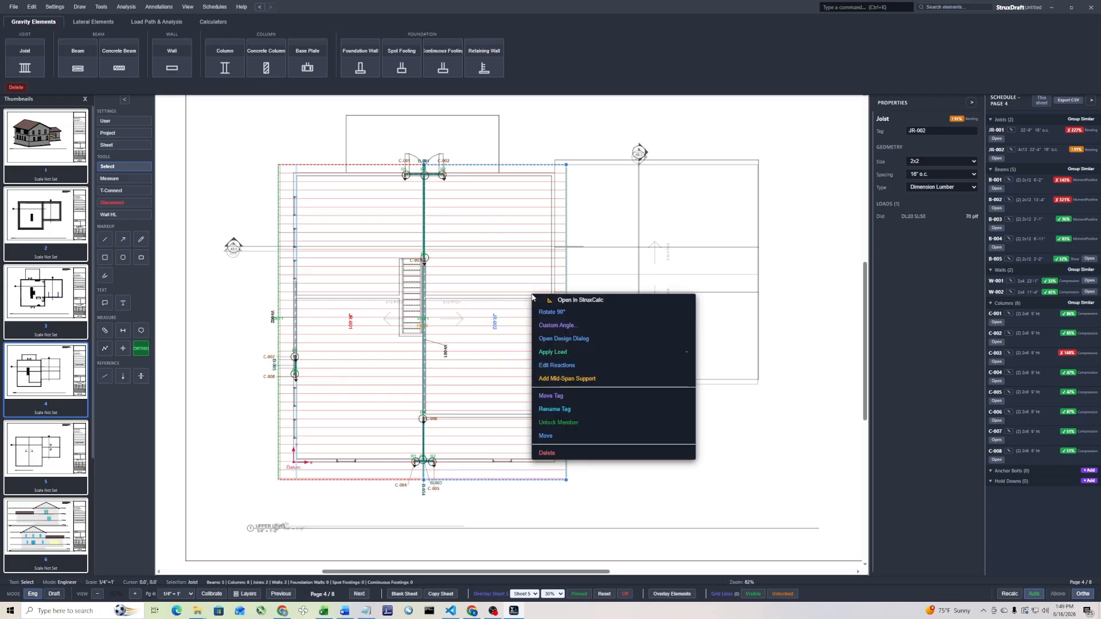
pyautogui.click(570, 367)
pyautogui.moveTo(570, 336); pyautogui.dragTo(555, 333)
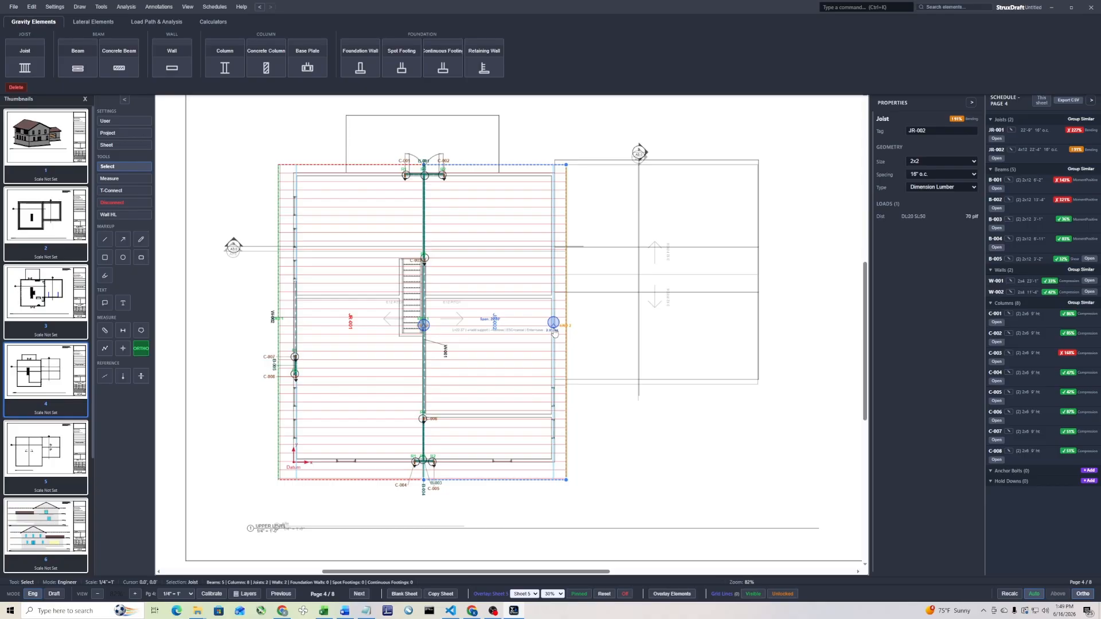
pyautogui.press('Return')
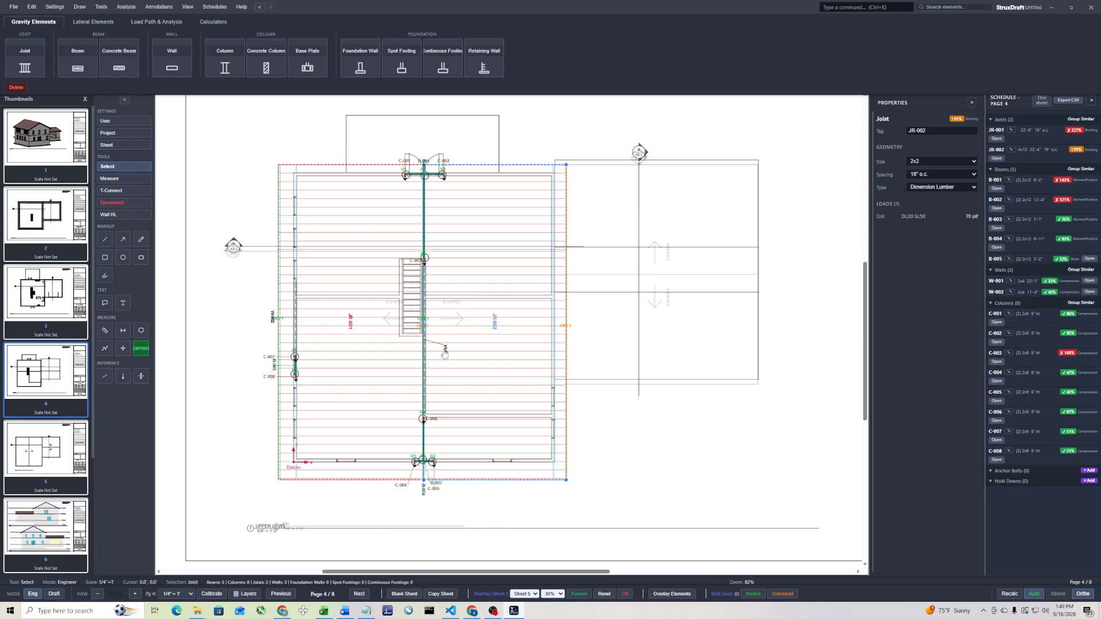
# Turn off the Sheet 5 overlay on page 4 and deselect joist JR-002
pyautogui.scroll(-1, 475, 288)
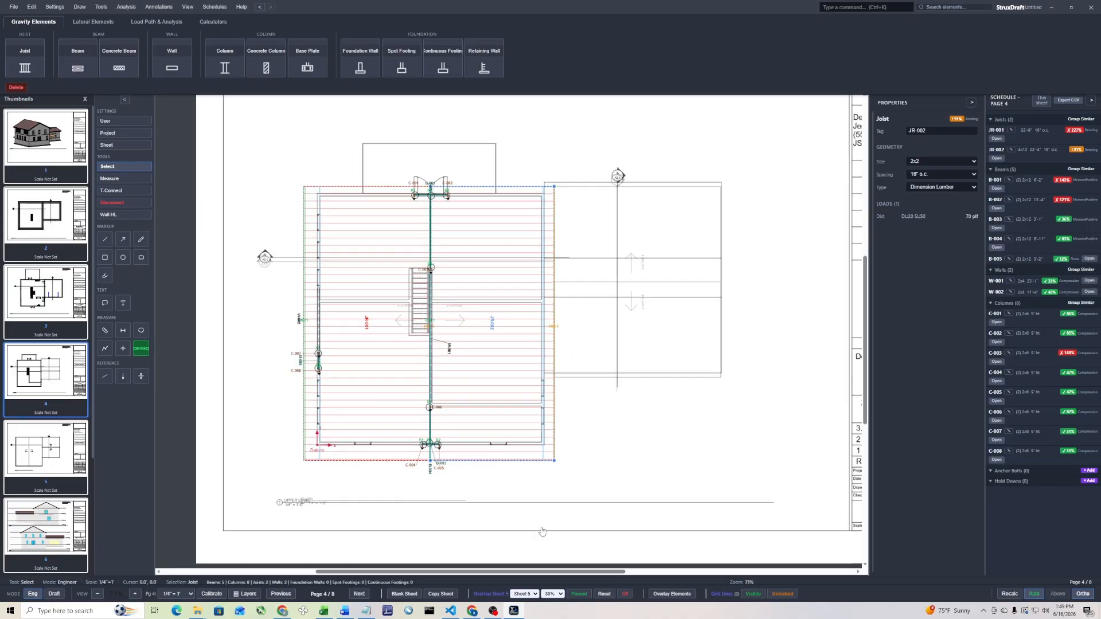
pyautogui.click(625, 594)
pyautogui.moveTo(494, 493); pyautogui.dragTo(498, 516, button='middle')
pyautogui.click(661, 469)
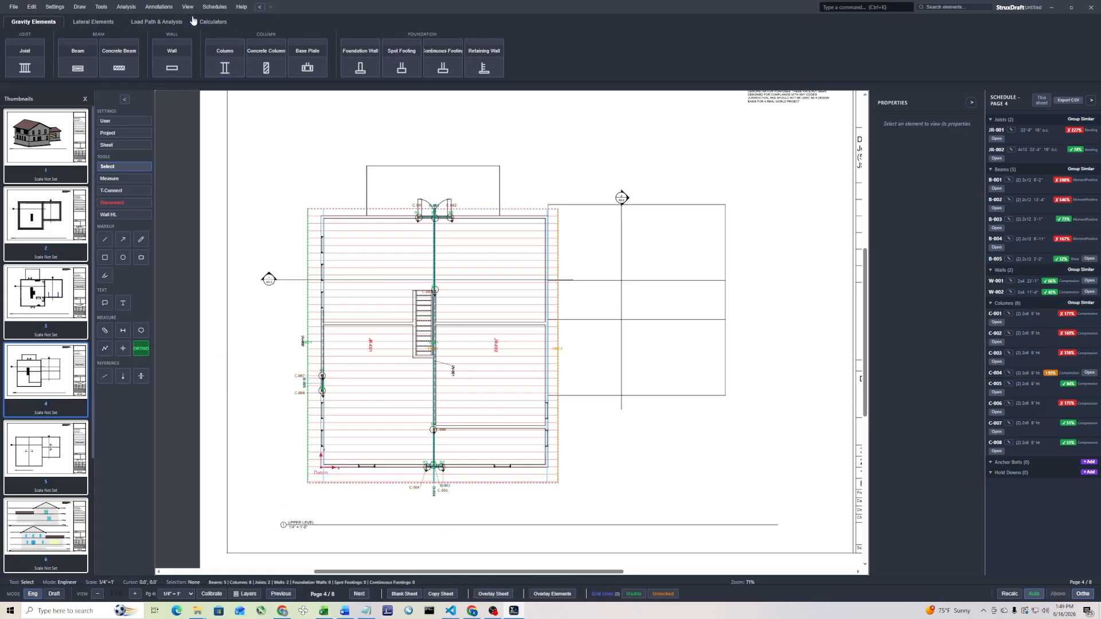
# Open the 3D model in a maximized window and view the whole roof framing
pyautogui.click(172, 22)
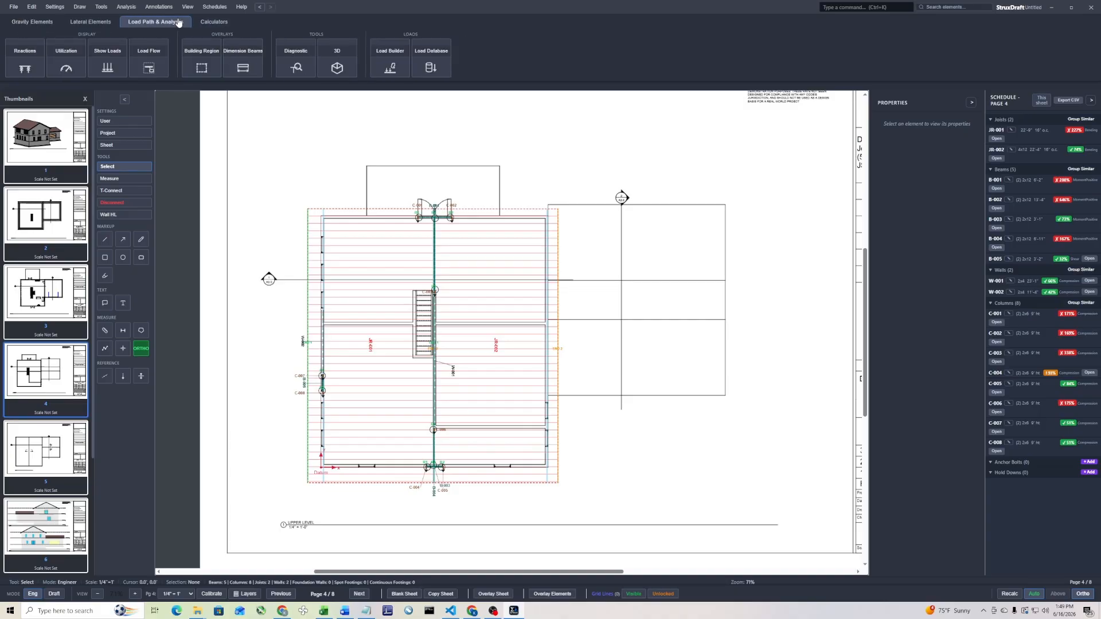
pyautogui.click(344, 72)
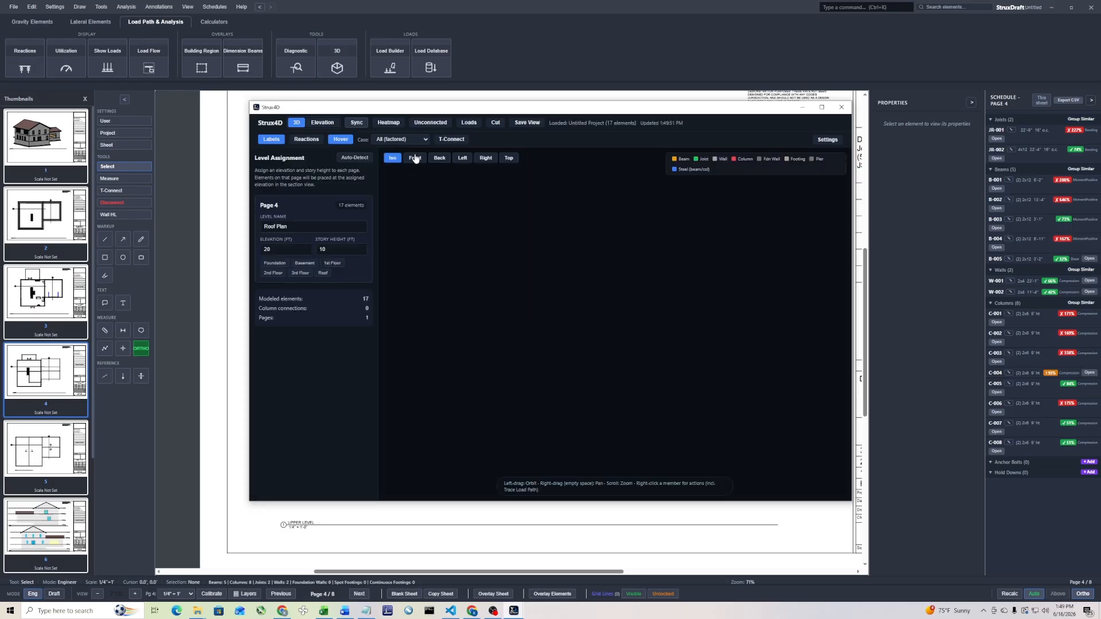
pyautogui.click(822, 108)
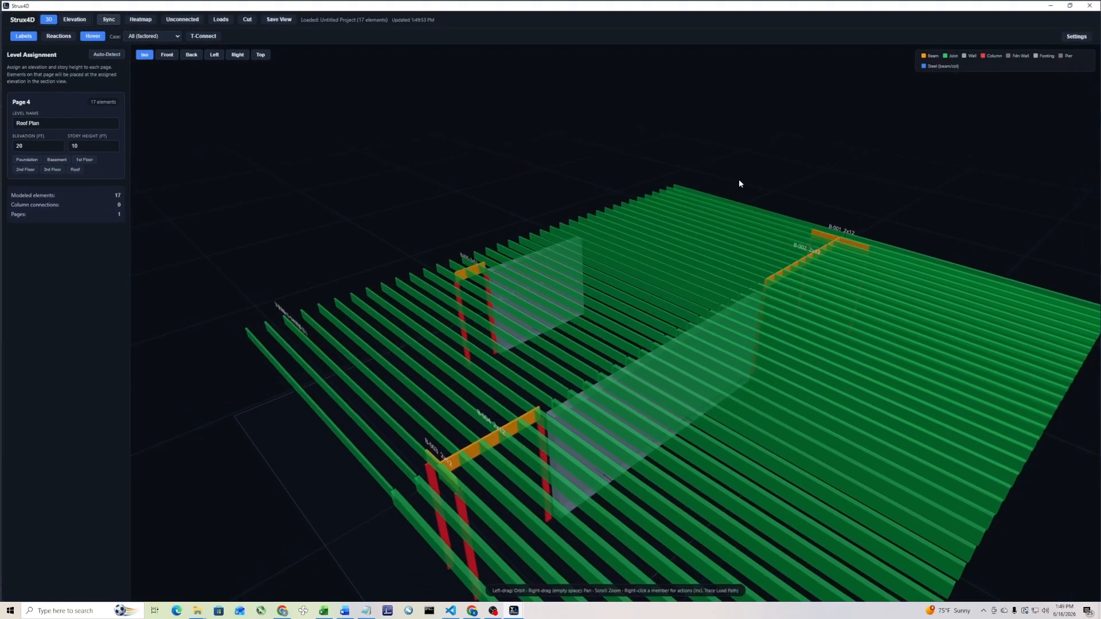
pyautogui.scroll(-10, 641, 299)
pyautogui.moveTo(493, 369); pyautogui.dragTo(557, 359)
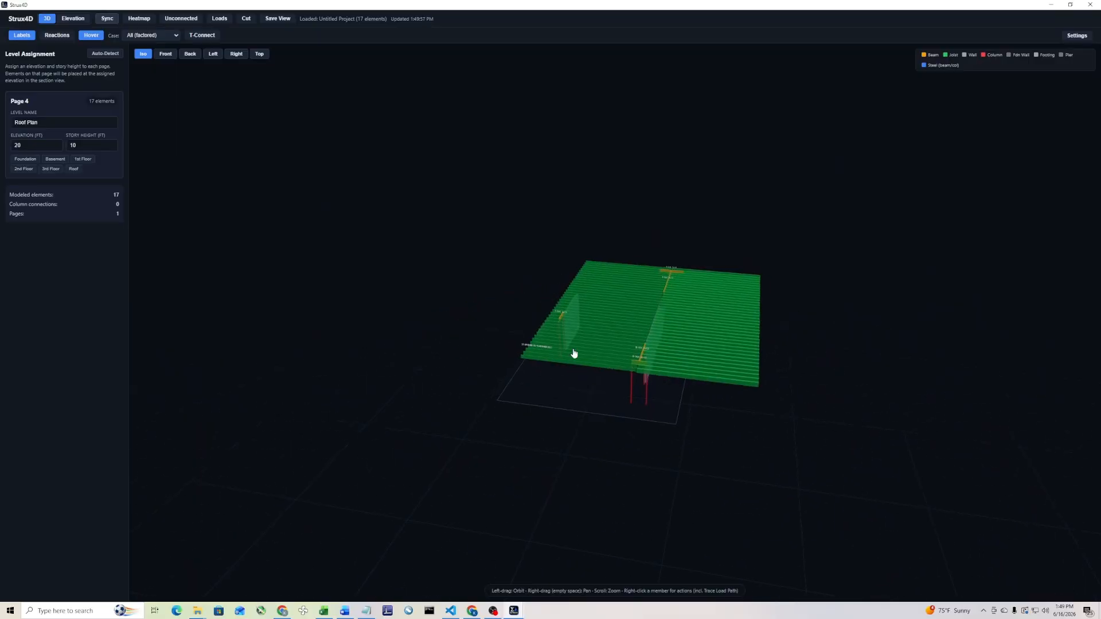
# Trace joist JR-001's load path in 3D, examine its supporting members from several angles, then clear the trace and close the 3D model
pyautogui.click(615, 329)
pyautogui.rightClick(616, 329)
pyautogui.click(643, 344)
pyautogui.moveTo(343, 352)
pyautogui.mouseDown()
pyautogui.moveTo(387, 320)
pyautogui.moveTo(486, 319)
pyautogui.moveTo(397, 336)
pyautogui.moveTo(475, 330)
pyautogui.mouseUp()
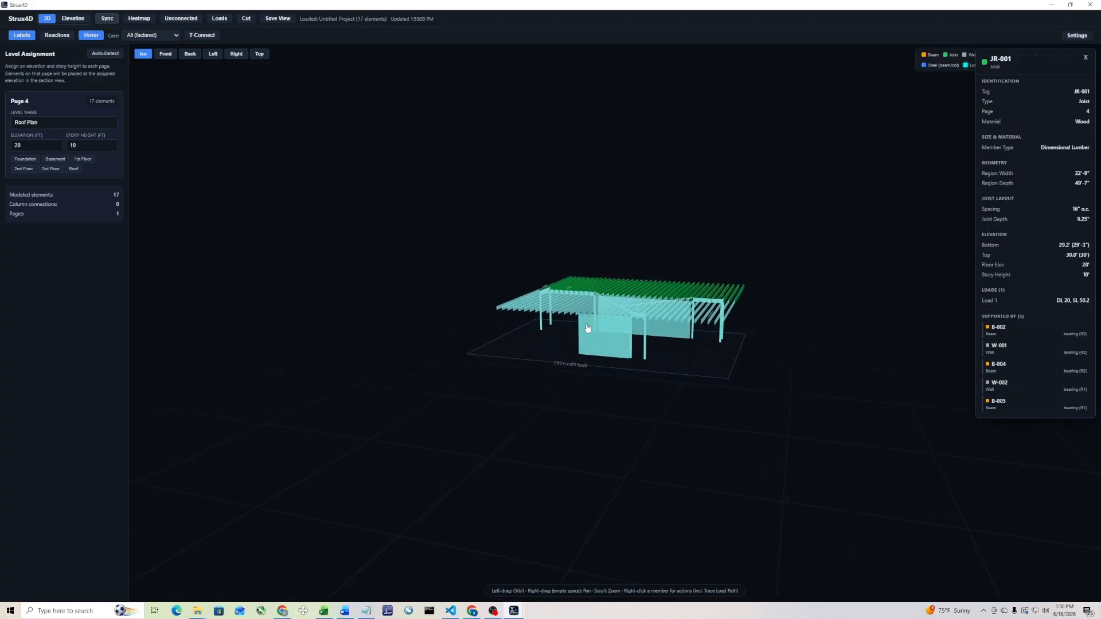
pyautogui.moveTo(690, 356); pyautogui.dragTo(525, 331)
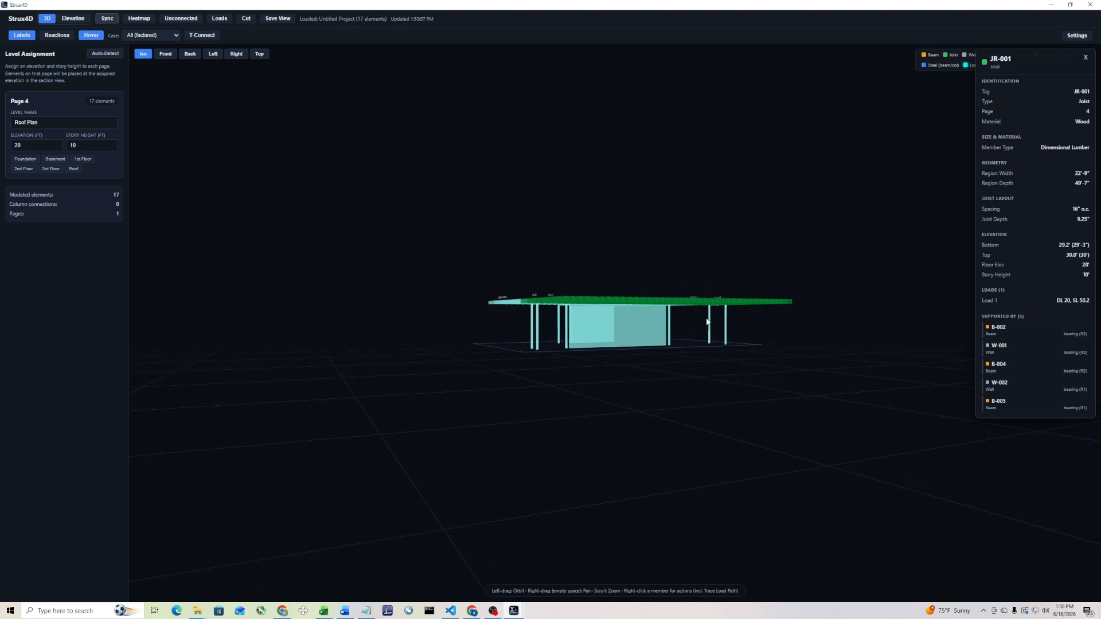
pyautogui.moveTo(654, 347); pyautogui.dragTo(593, 402)
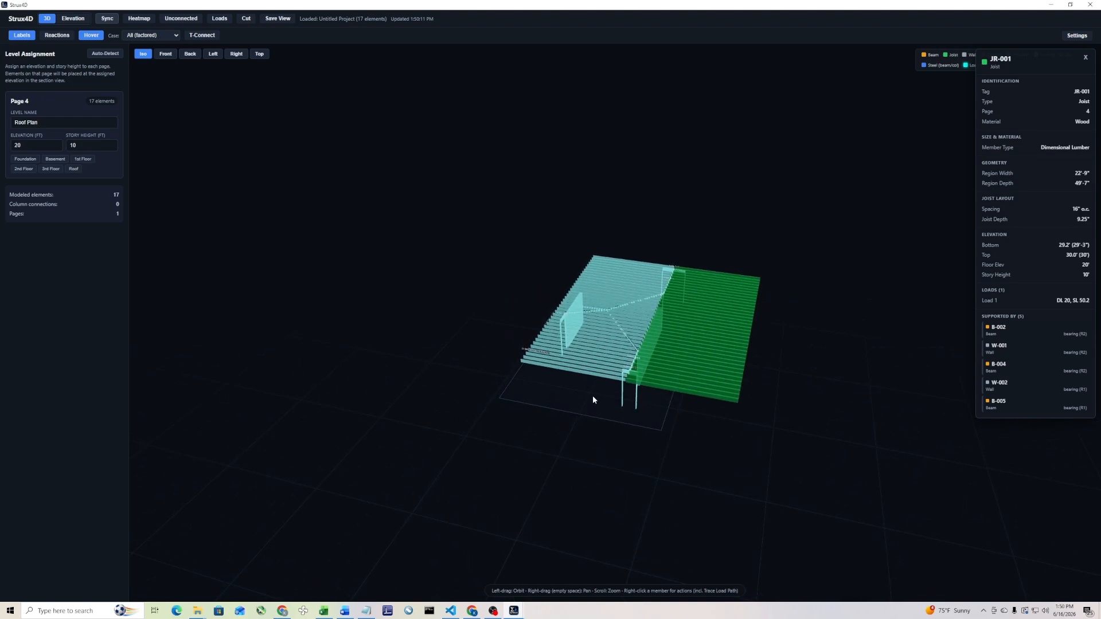
pyautogui.click(433, 297)
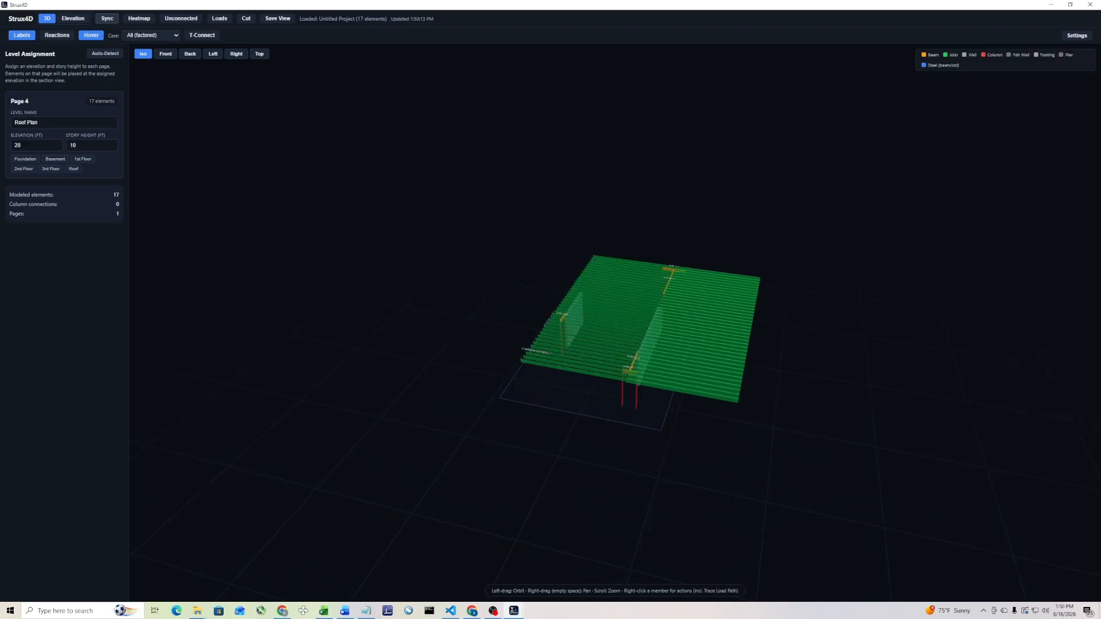
pyautogui.click(1091, 4)
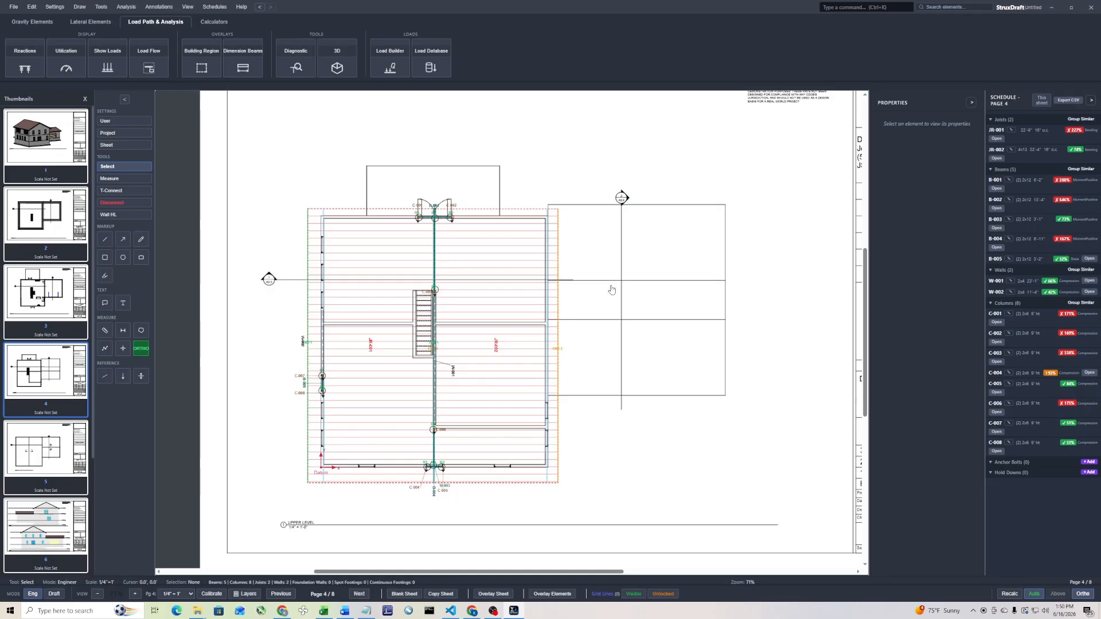
# Draw a bearing wall about 33' long on the right exterior wall line, from the upper corner down to the first window opening
pyautogui.scroll(3, 566, 302)
pyautogui.scroll(-2, 392, 298)
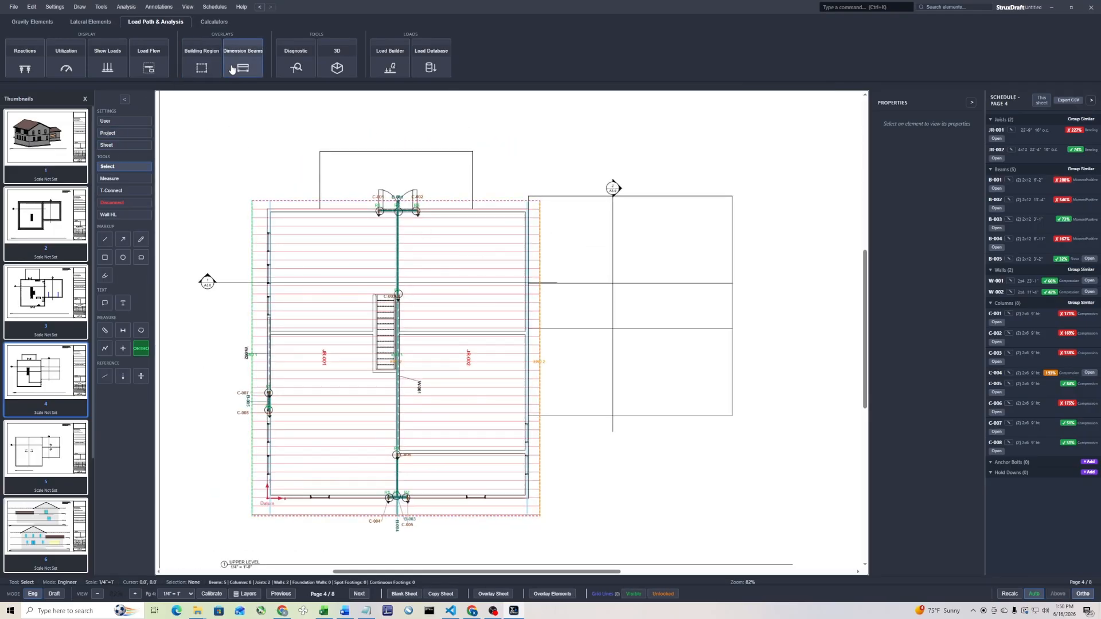
pyautogui.click(27, 22)
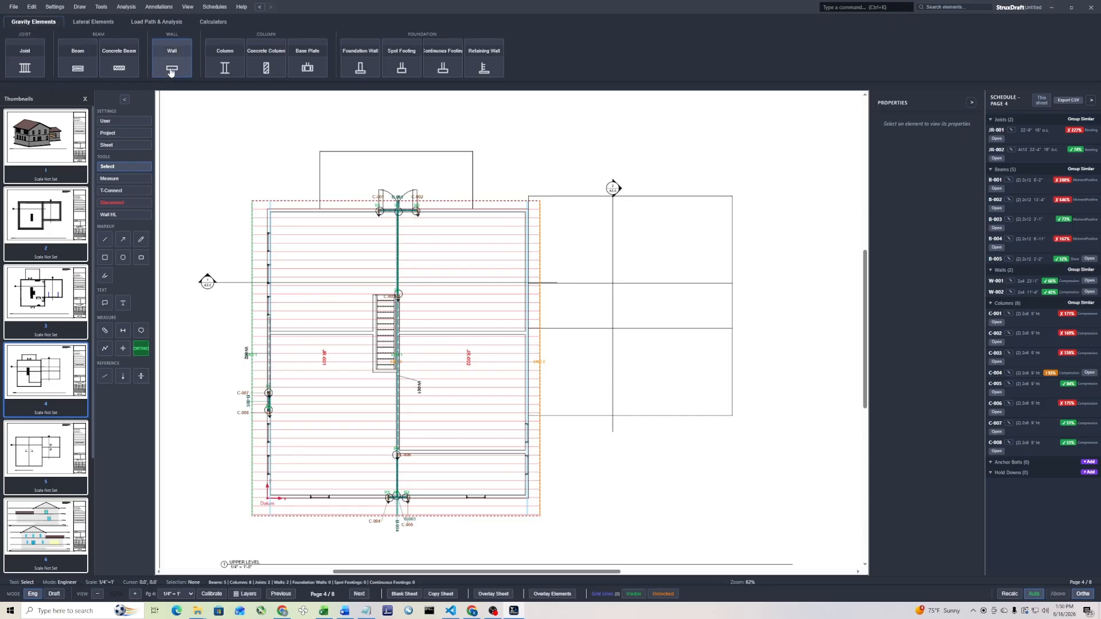
pyautogui.click(171, 57)
pyautogui.scroll(2, 530, 215)
pyautogui.scroll(3, 530, 215)
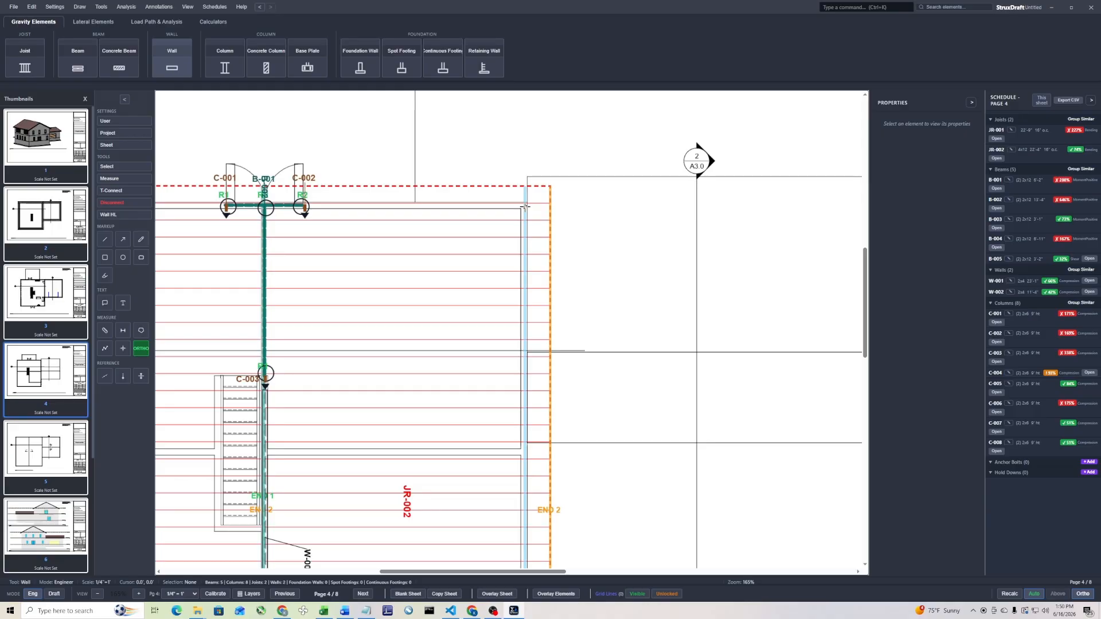
pyautogui.scroll(-2, 526, 207)
pyautogui.click(524, 208)
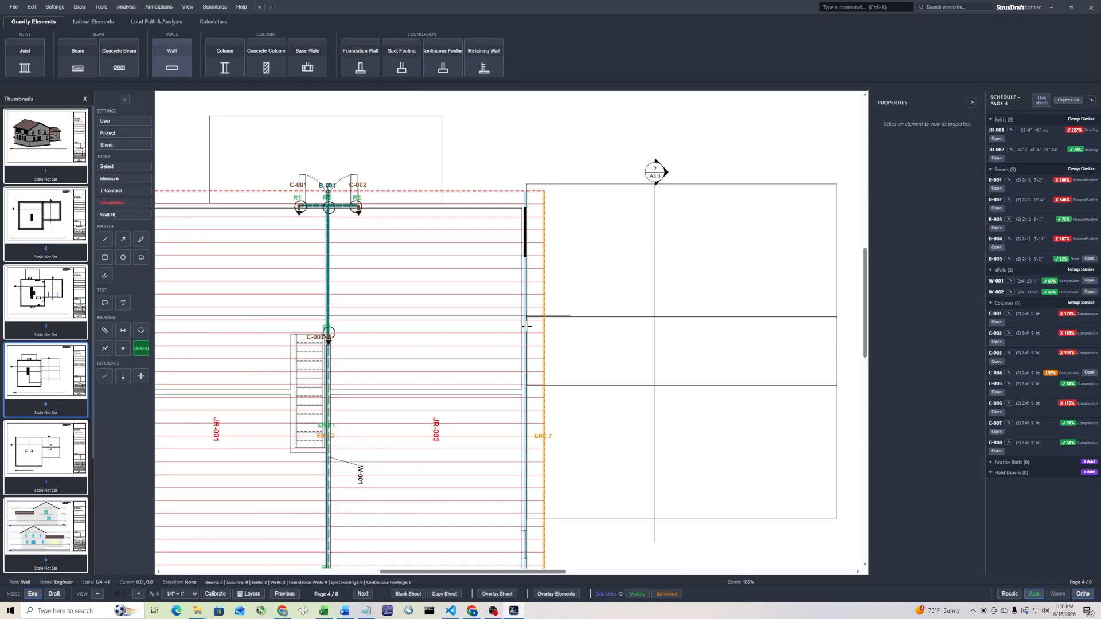
pyautogui.click(515, 526)
pyautogui.scroll(-1, 631, 300)
pyautogui.moveTo(613, 509); pyautogui.dragTo(601, 285, button='middle')
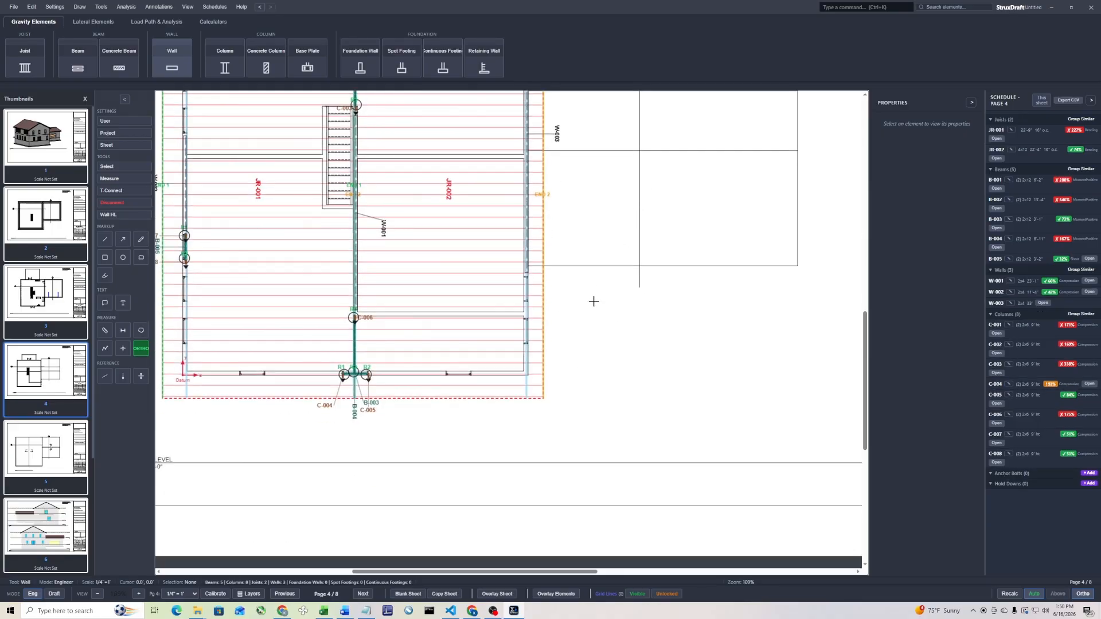
pyautogui.press('Escape')
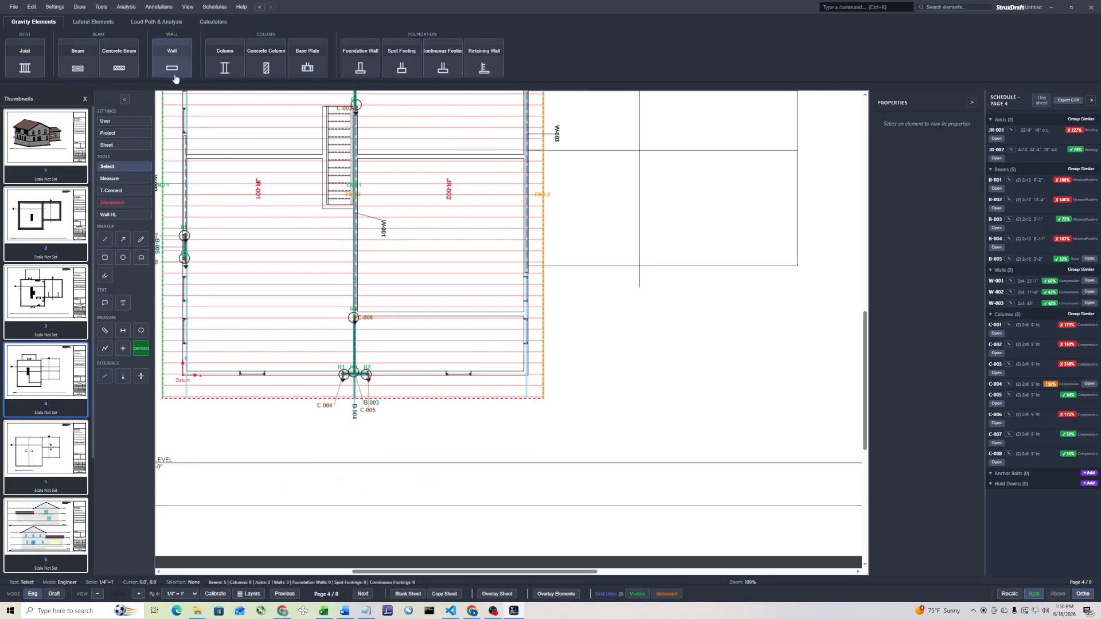
# Switch from the upper level plan to the main level plan on page 3
pyautogui.scroll(-2, 316, 242)
pyautogui.click(383, 314)
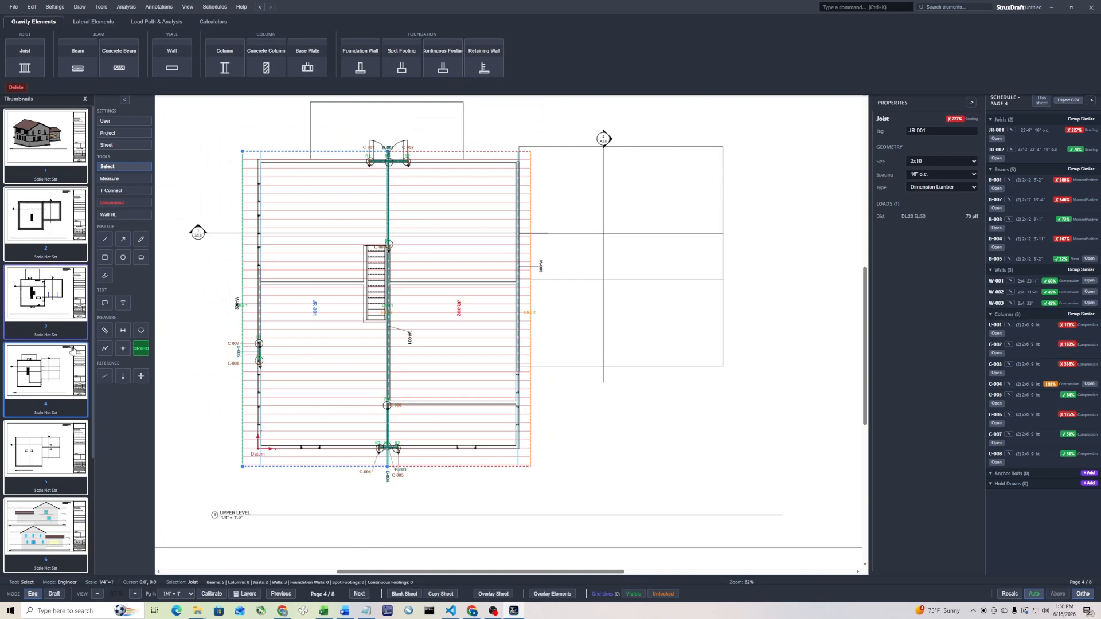
pyautogui.click(61, 302)
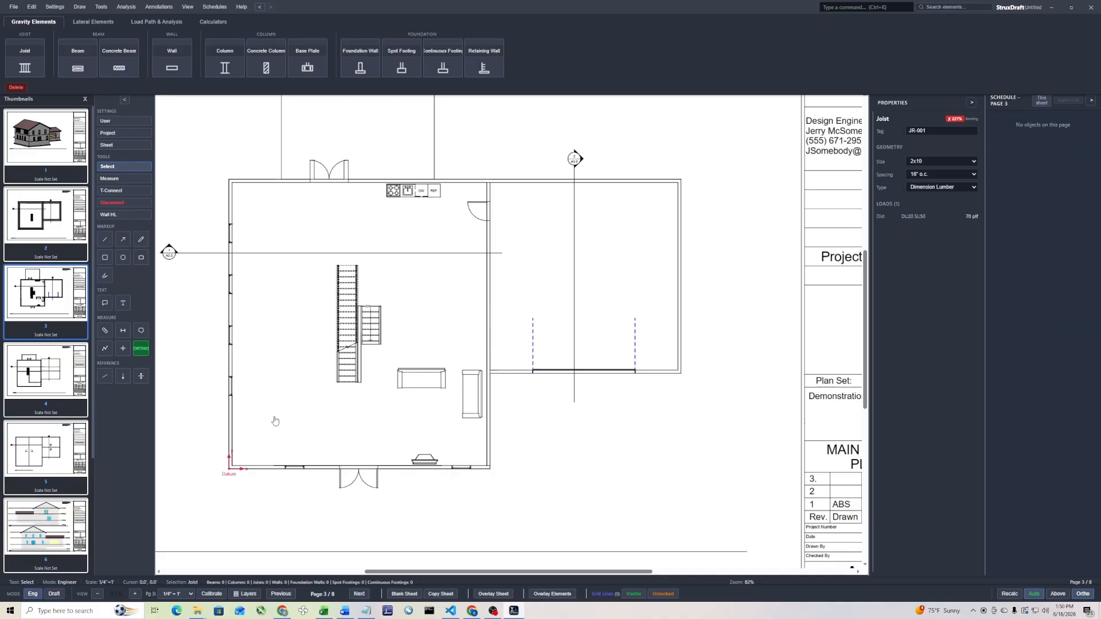
pyautogui.moveTo(312, 407); pyautogui.dragTo(385, 379, button='middle')
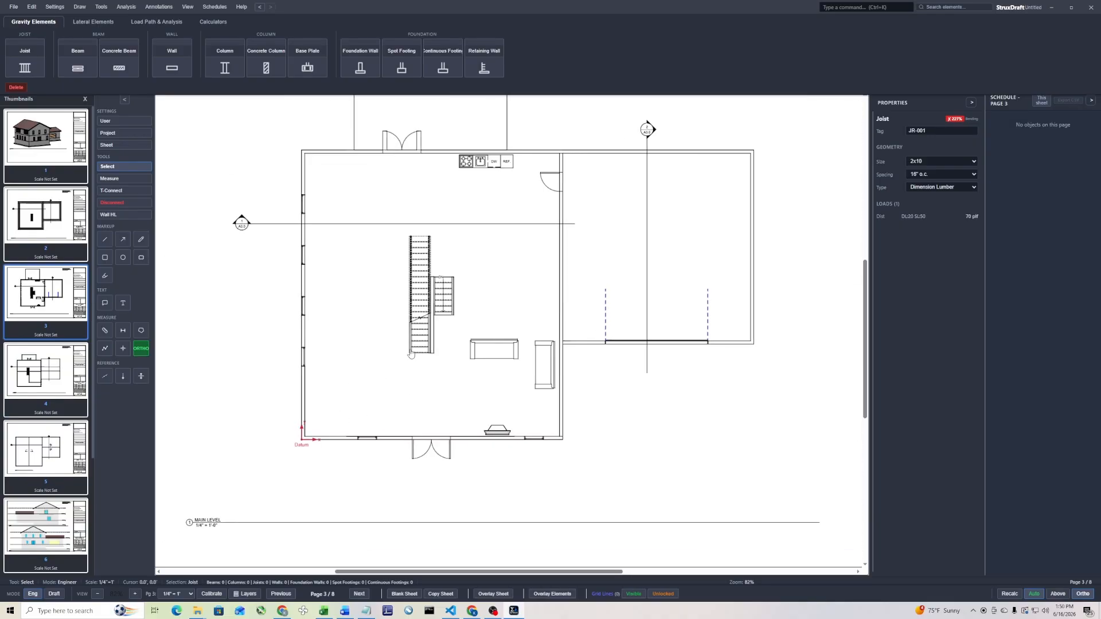
pyautogui.moveTo(348, 184); pyautogui.dragTo(353, 232, button='middle')
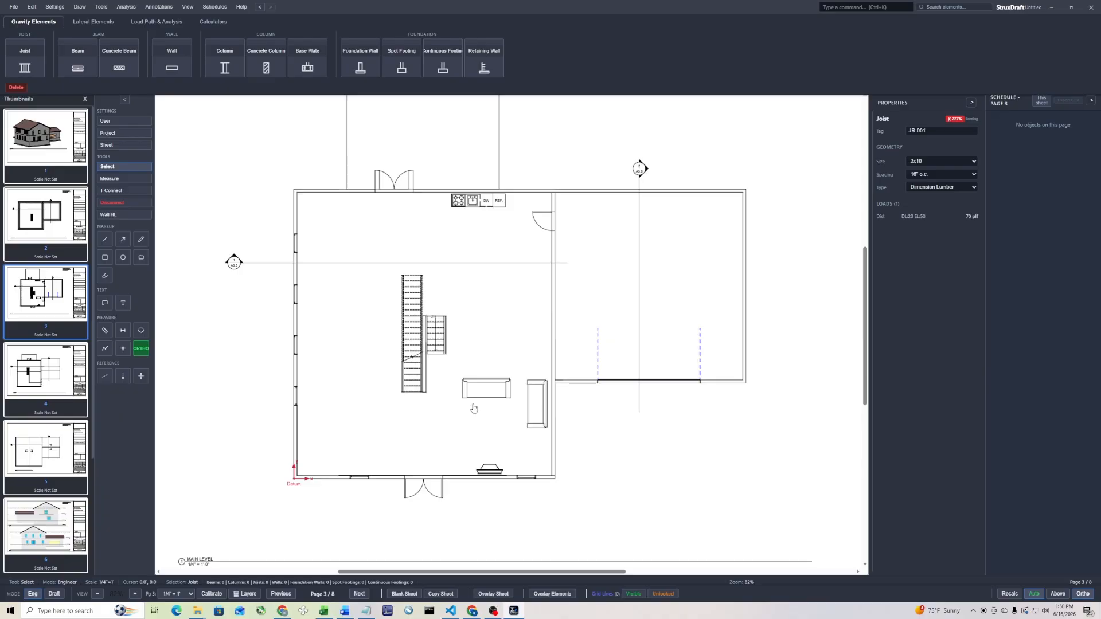
pyautogui.moveTo(479, 429); pyautogui.dragTo(459, 467, button='middle')
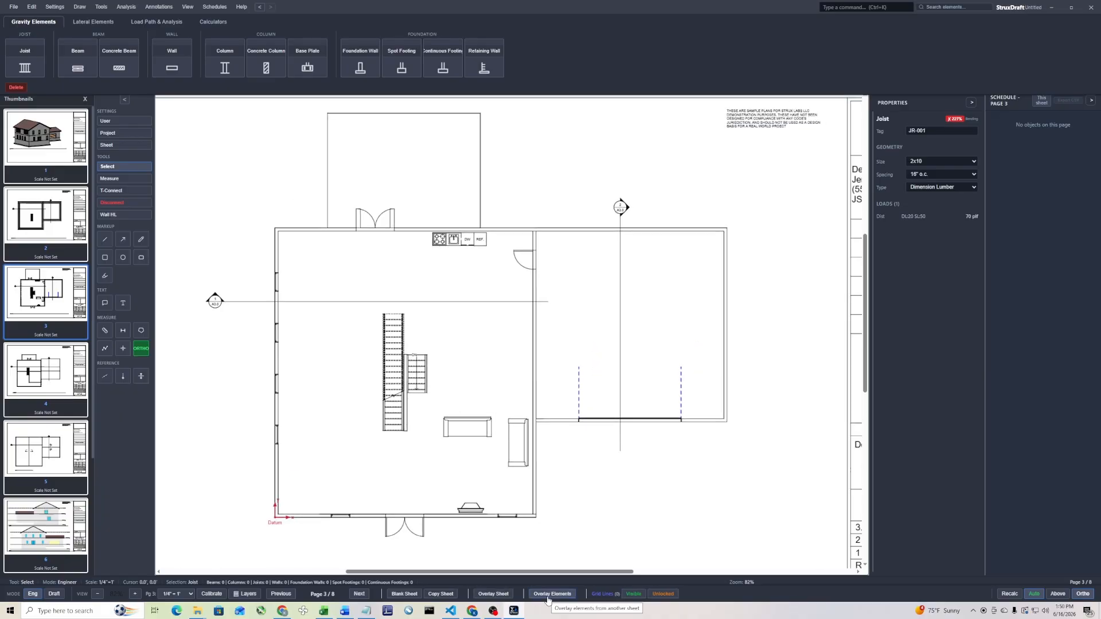
# Overlay Sheet 4 on the main level plan, align its exterior walls with the plan below, and pin the overlay
pyautogui.click(493, 594)
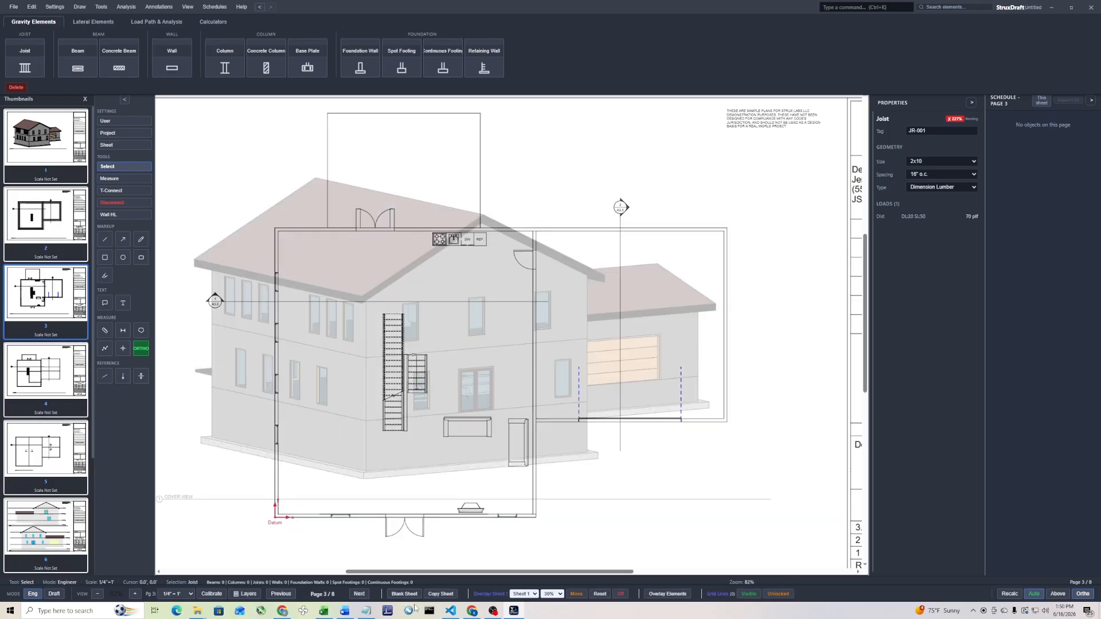
pyautogui.click(524, 594)
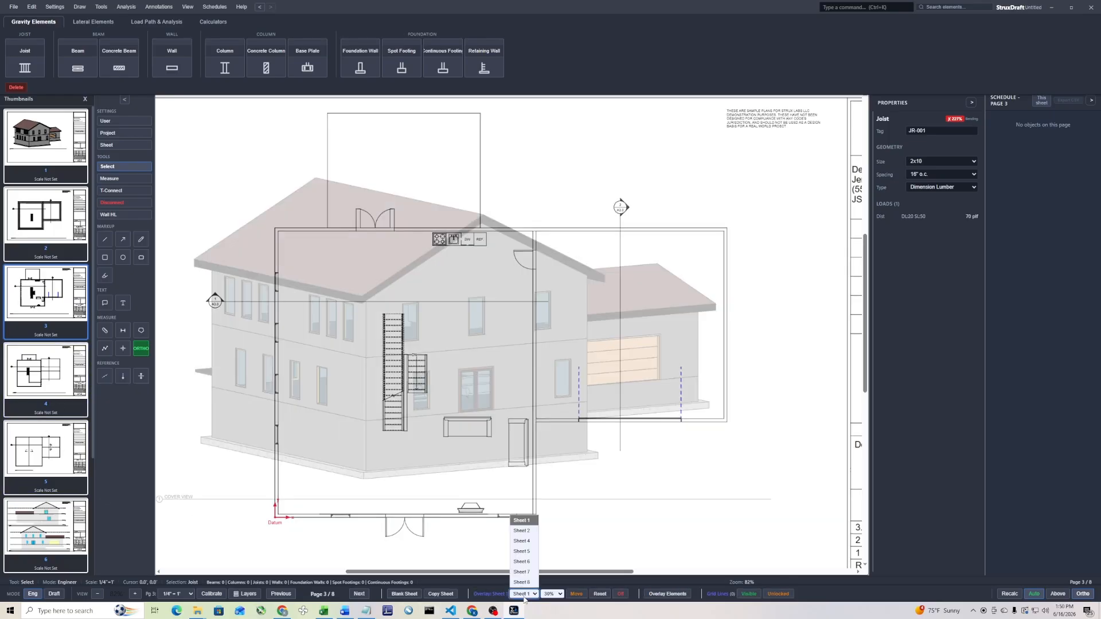
pyautogui.click(523, 542)
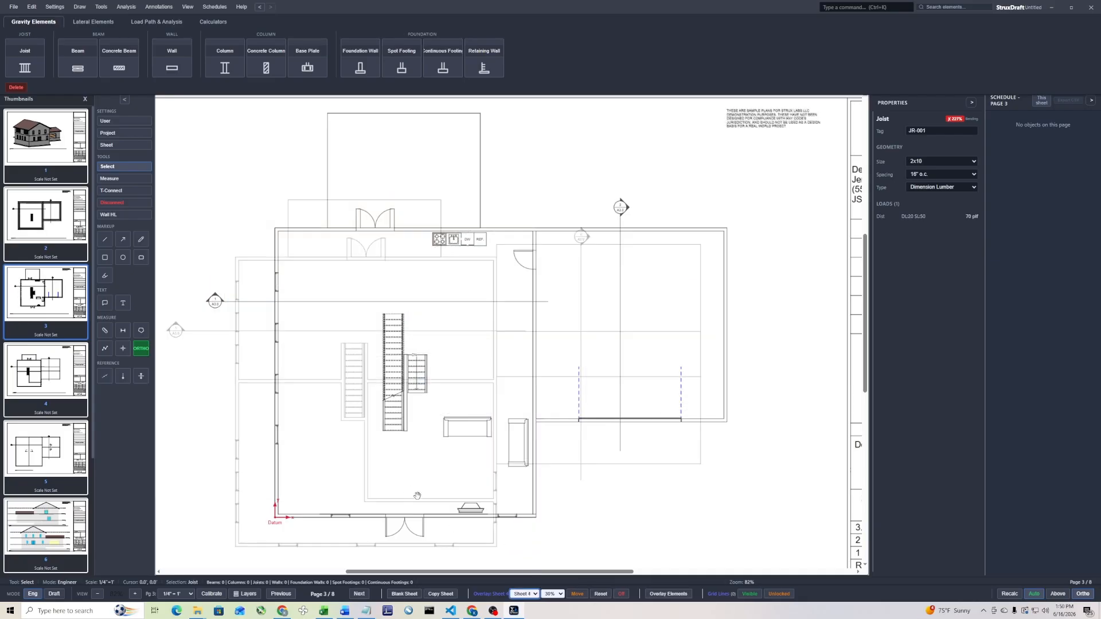
pyautogui.moveTo(453, 509); pyautogui.dragTo(494, 481)
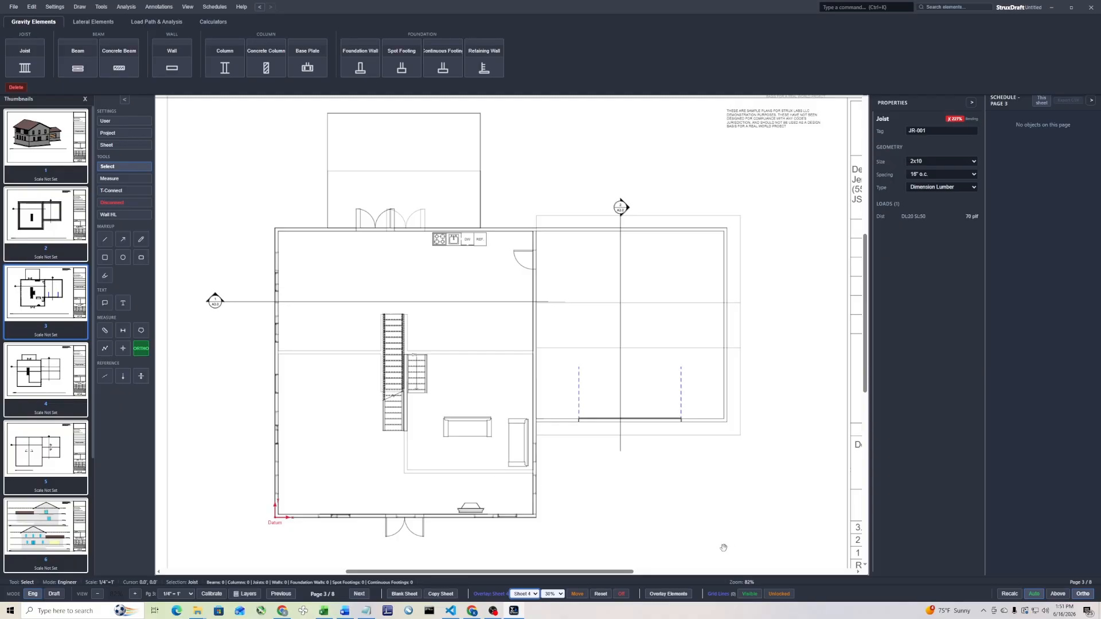
pyautogui.click(576, 593)
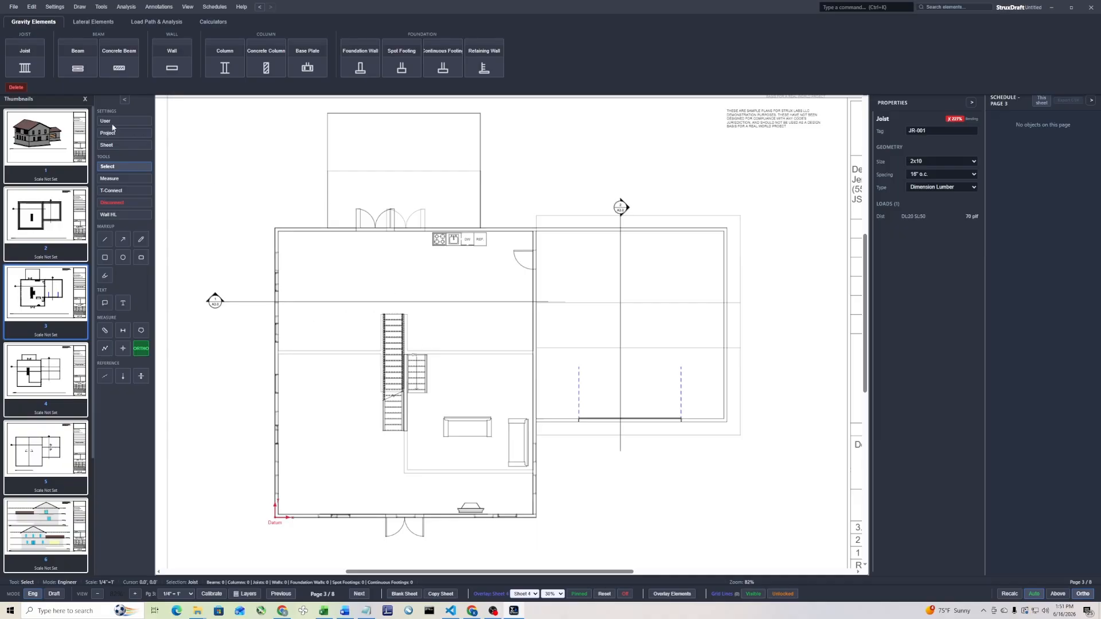
pyautogui.moveTo(359, 358); pyautogui.dragTo(359, 271, button='middle')
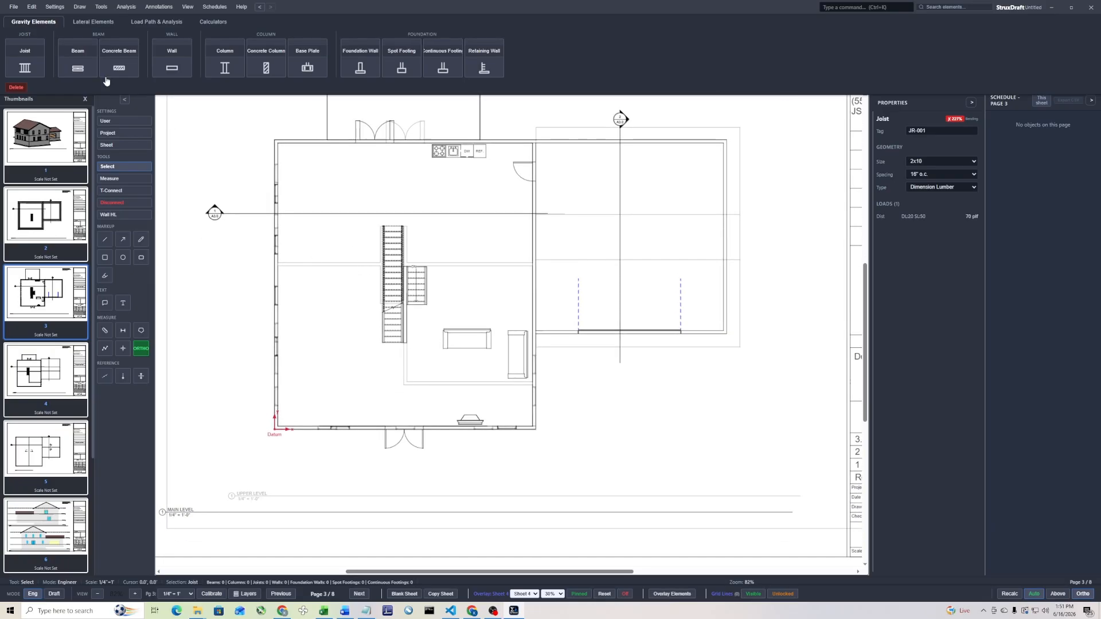
pyautogui.click(78, 57)
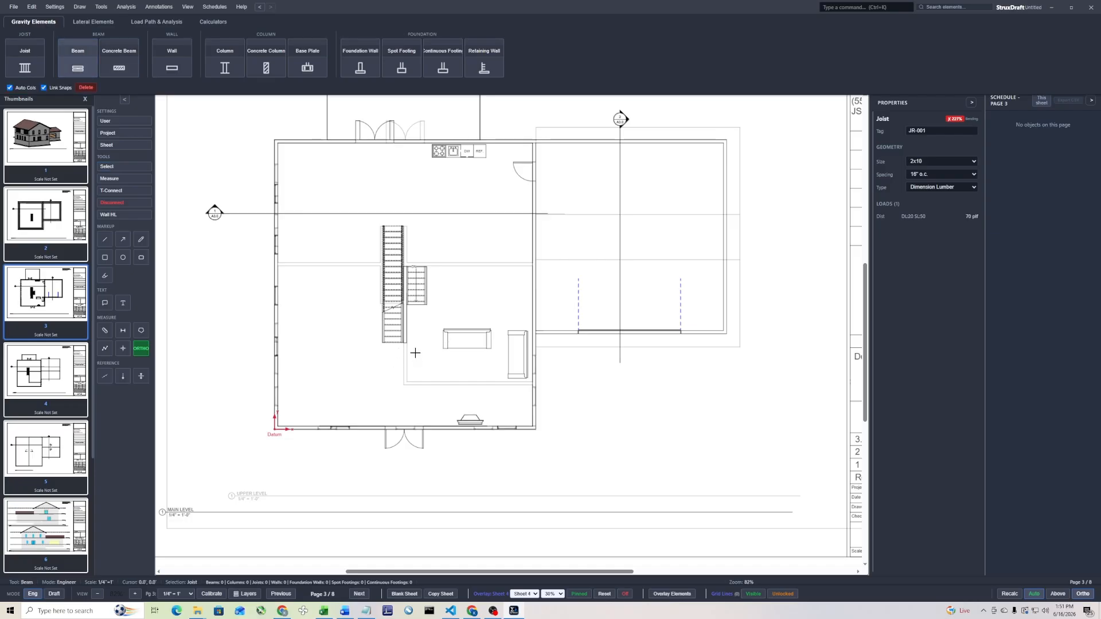
pyautogui.press('Escape')
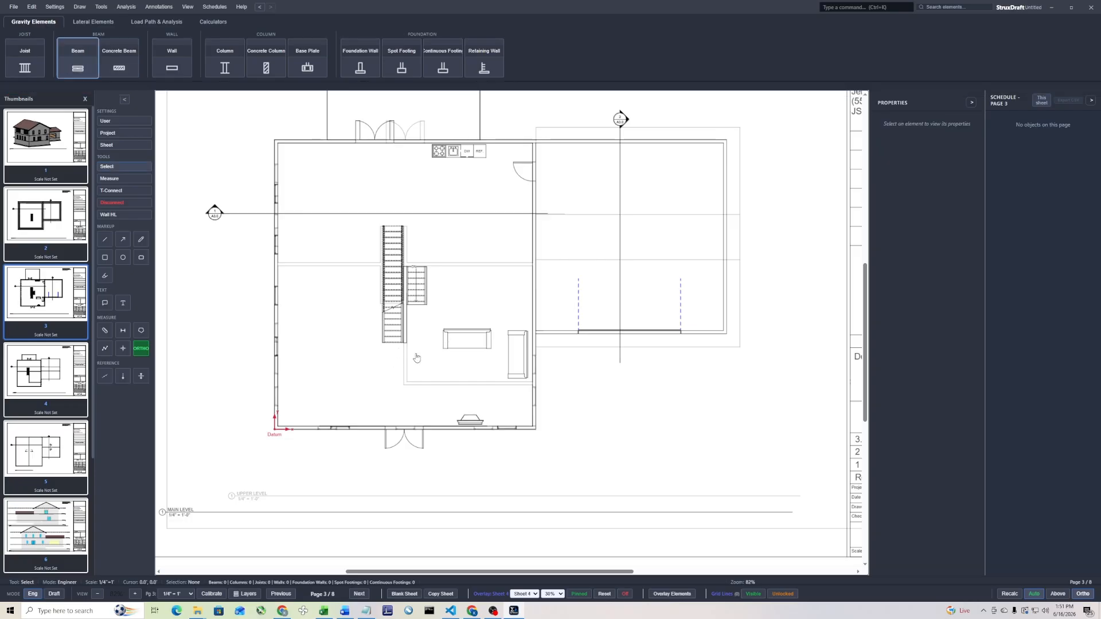
# Overlay only the walls and columns from Sheet 4 as upstream elements on the main level plan
pyautogui.click(672, 594)
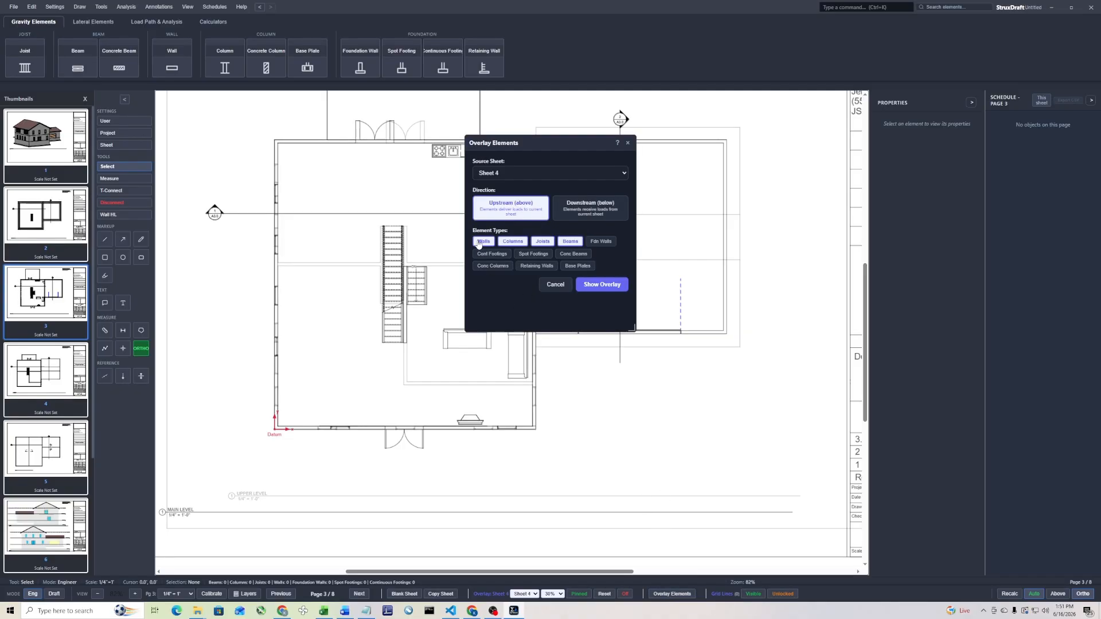
pyautogui.click(543, 245)
pyautogui.click(568, 242)
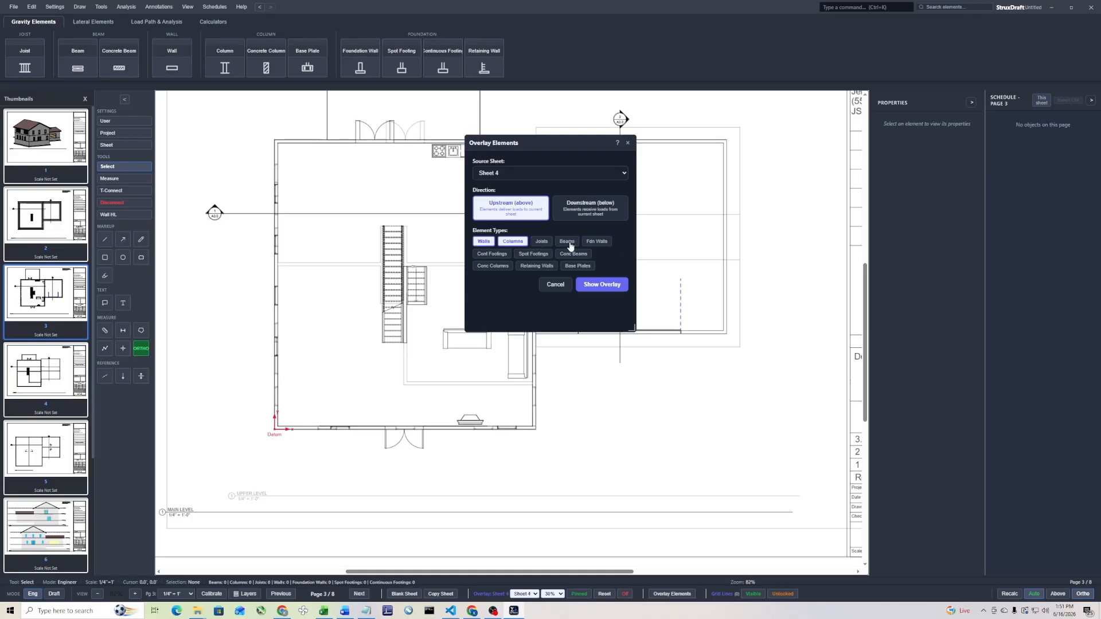
pyautogui.click(609, 290)
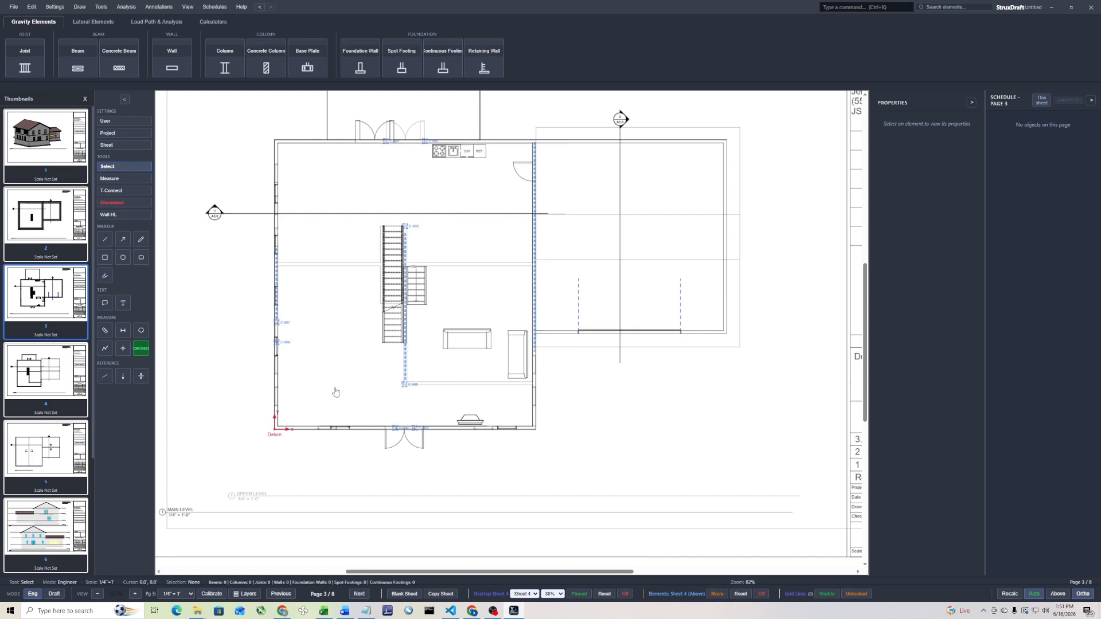
# Draw a header beam with automatic columns across the double door opening in the lower exterior wall
pyautogui.scroll(3, 378, 370)
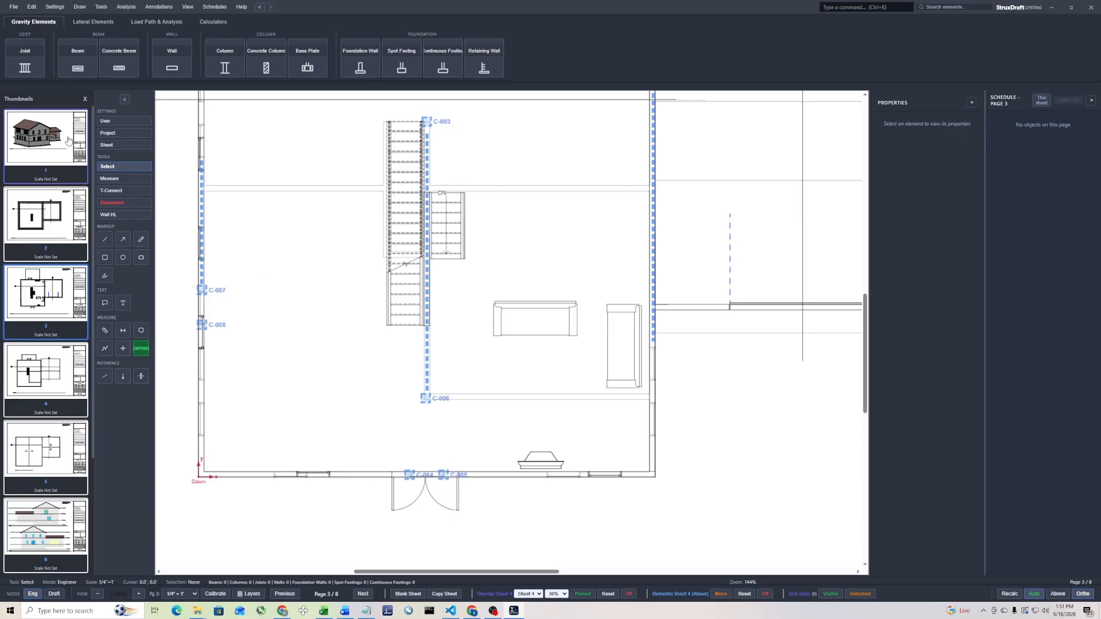
pyautogui.click(77, 57)
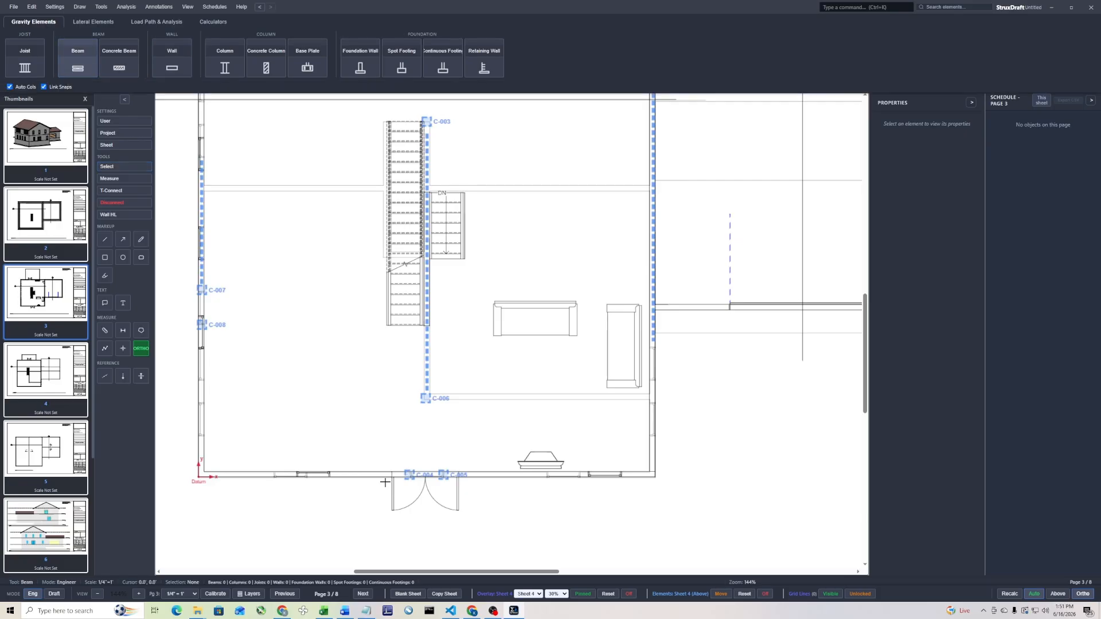
pyautogui.scroll(2, 386, 481)
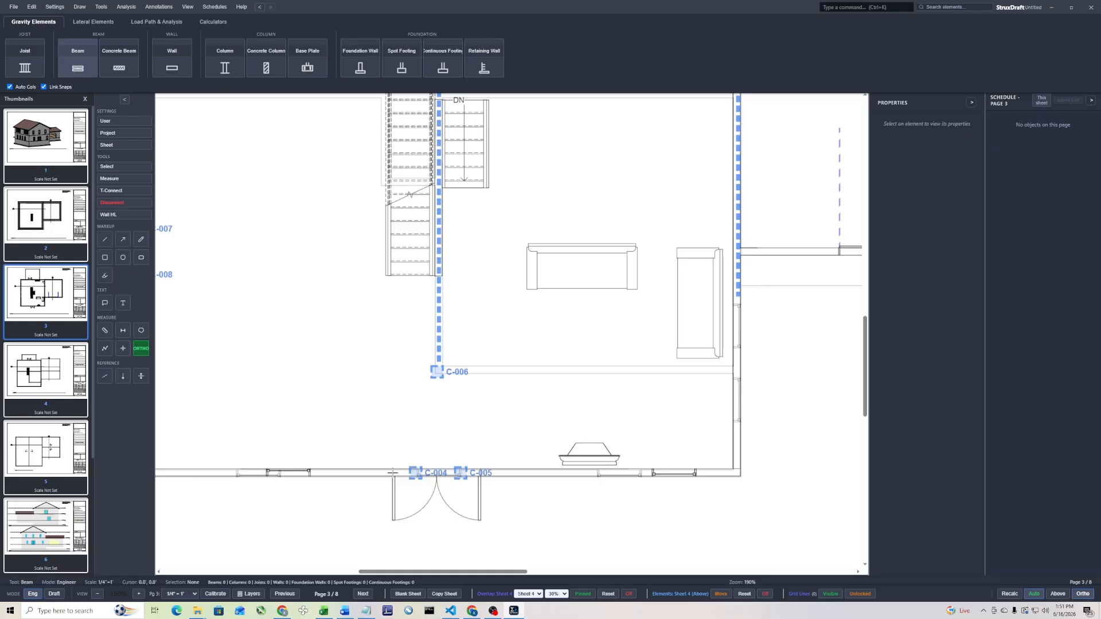
pyautogui.click(393, 472)
pyautogui.click(482, 473)
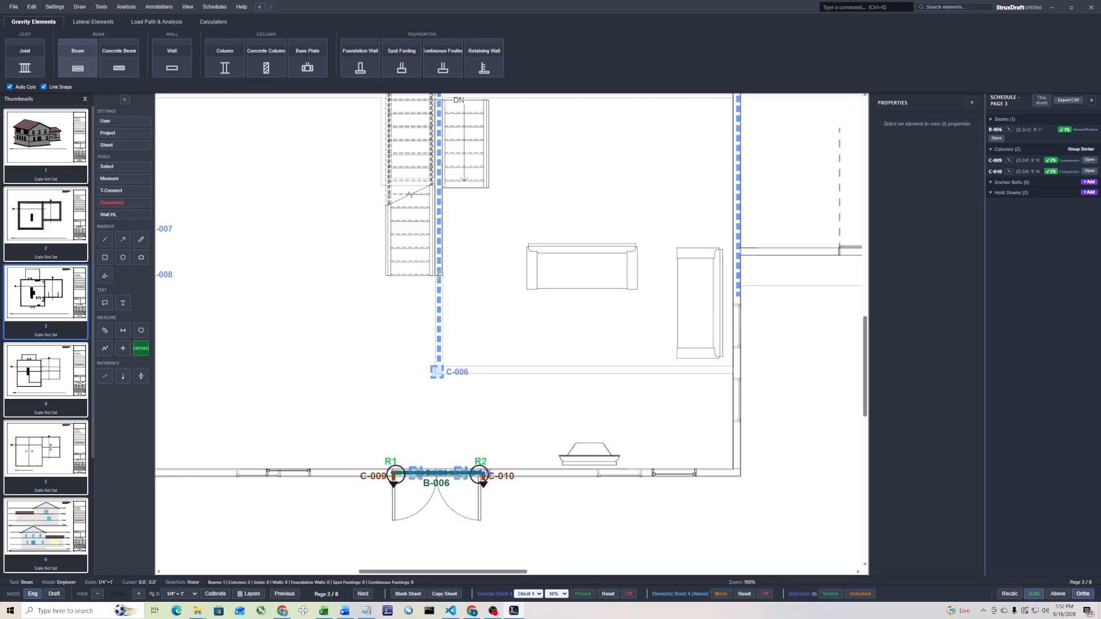
pyautogui.press('Escape')
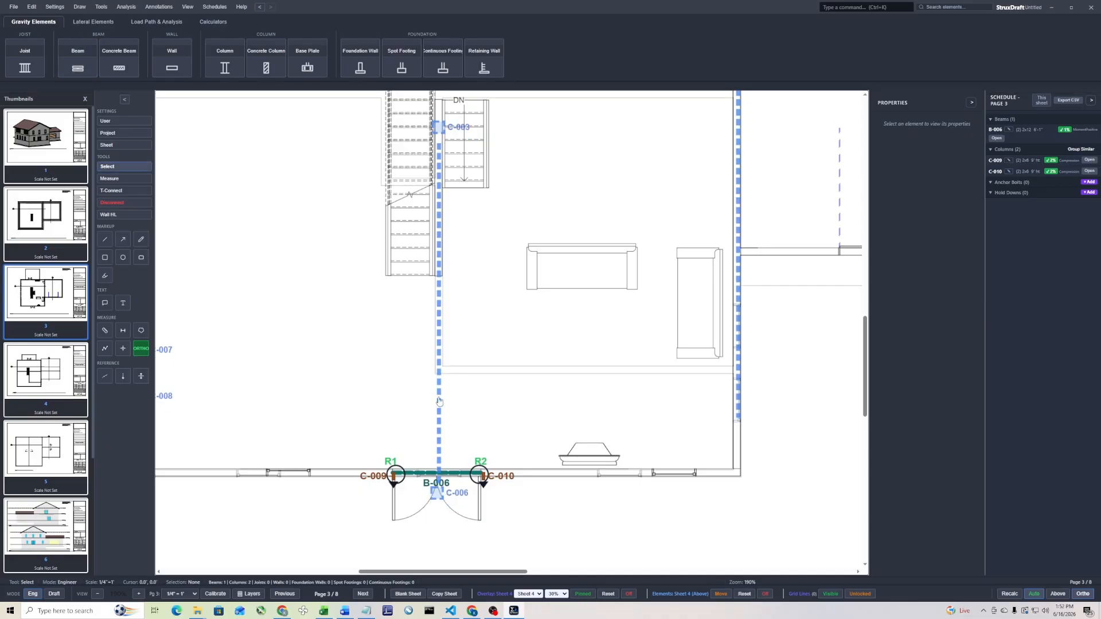
# Undo the double door header beam and turn off the displaced Sheet 4 element overlay
pyautogui.hotkey('ctrl', 'z')
pyautogui.hotkey('ctrl', 'z')
pyautogui.scroll(-4, 479, 392)
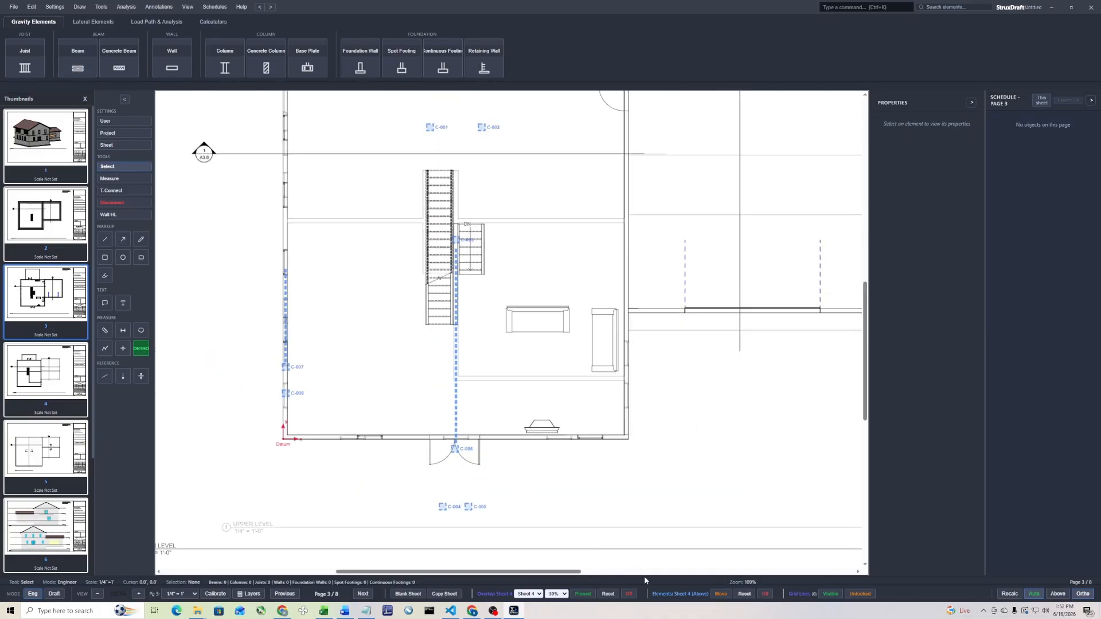
pyautogui.click(722, 594)
pyautogui.click(723, 594)
pyautogui.scroll(-2, 451, 383)
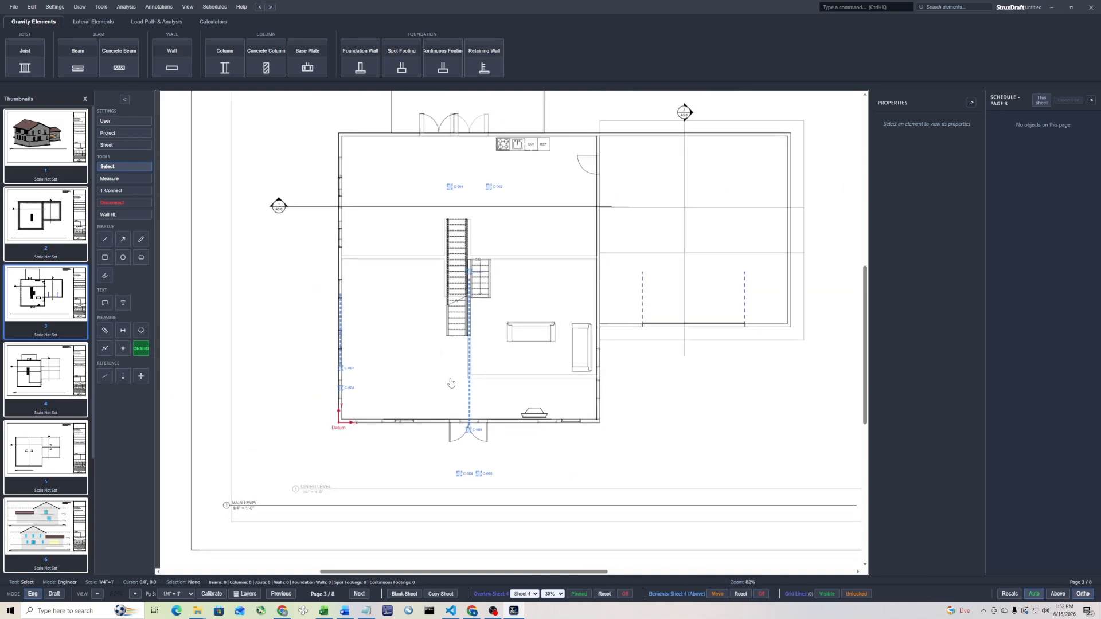
pyautogui.click(760, 594)
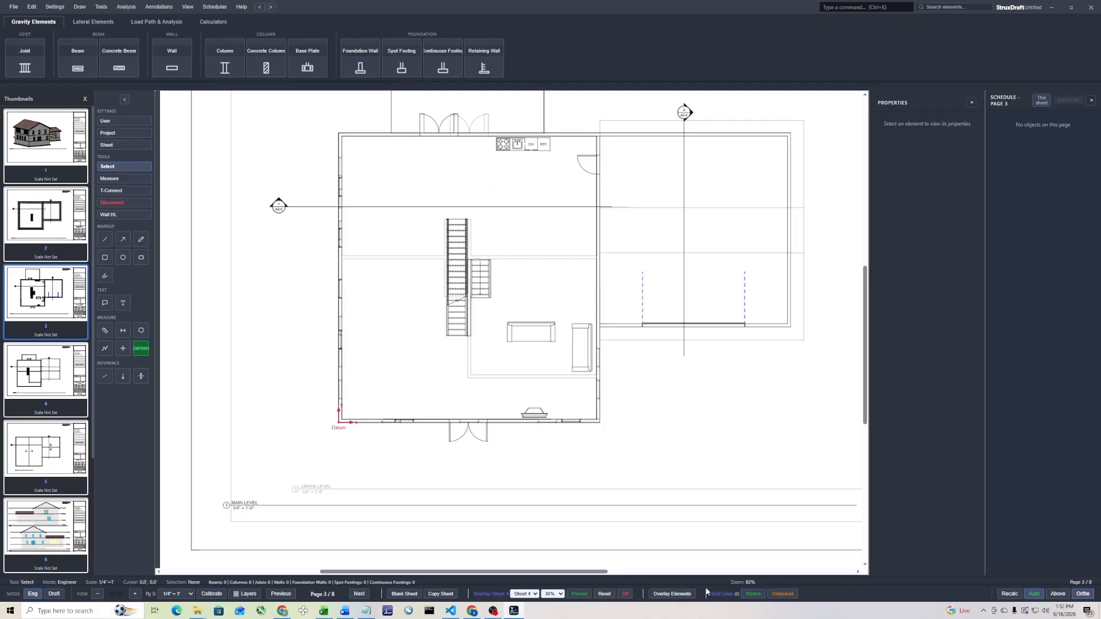
# Overlay the Sheet 4 walls and columns as upstream elements, leaving out joists and beams, and pin them in place
pyautogui.click(675, 594)
pyautogui.click(542, 241)
pyautogui.click(570, 241)
pyautogui.click(602, 284)
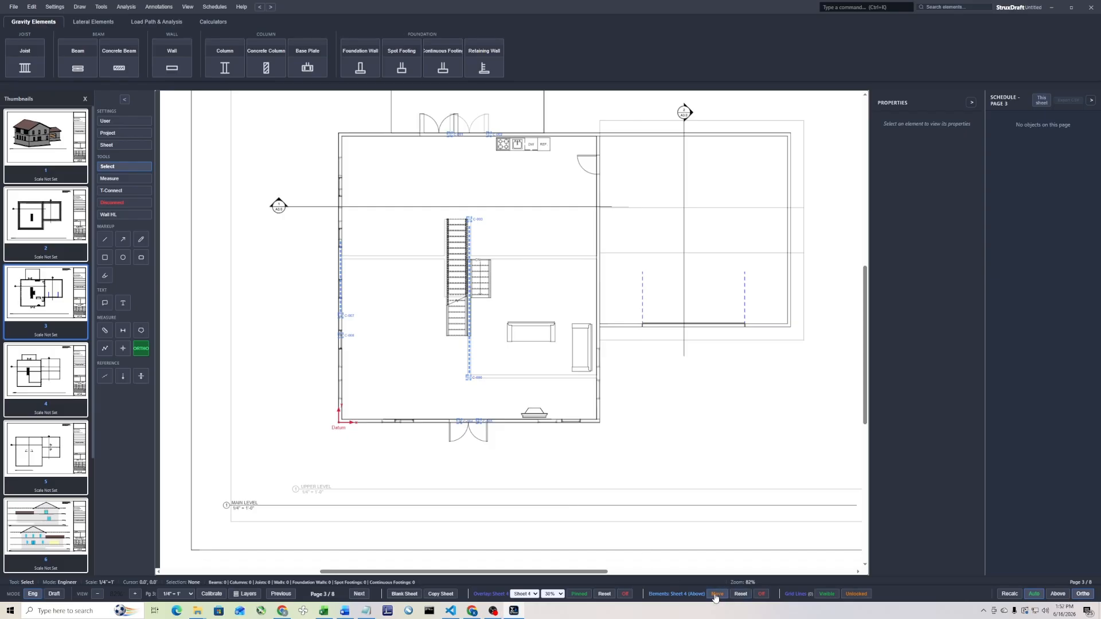
pyautogui.click(716, 594)
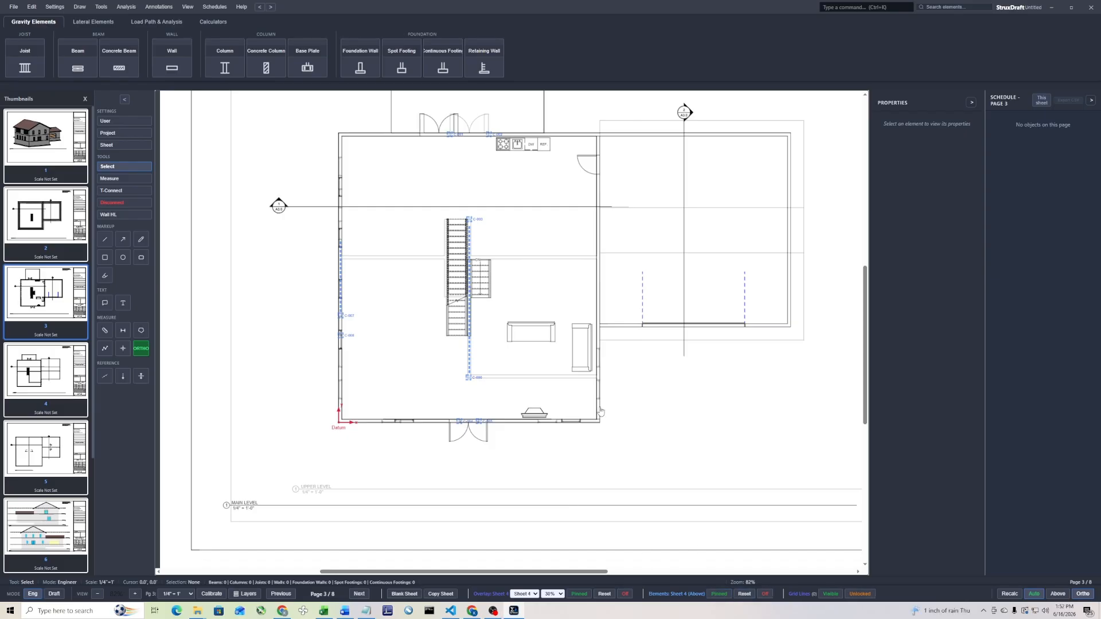
# T-Connect Sheet 4 wall W-001 and column C-006 to beam B-007 as the supporting member
pyautogui.scroll(3, 467, 433)
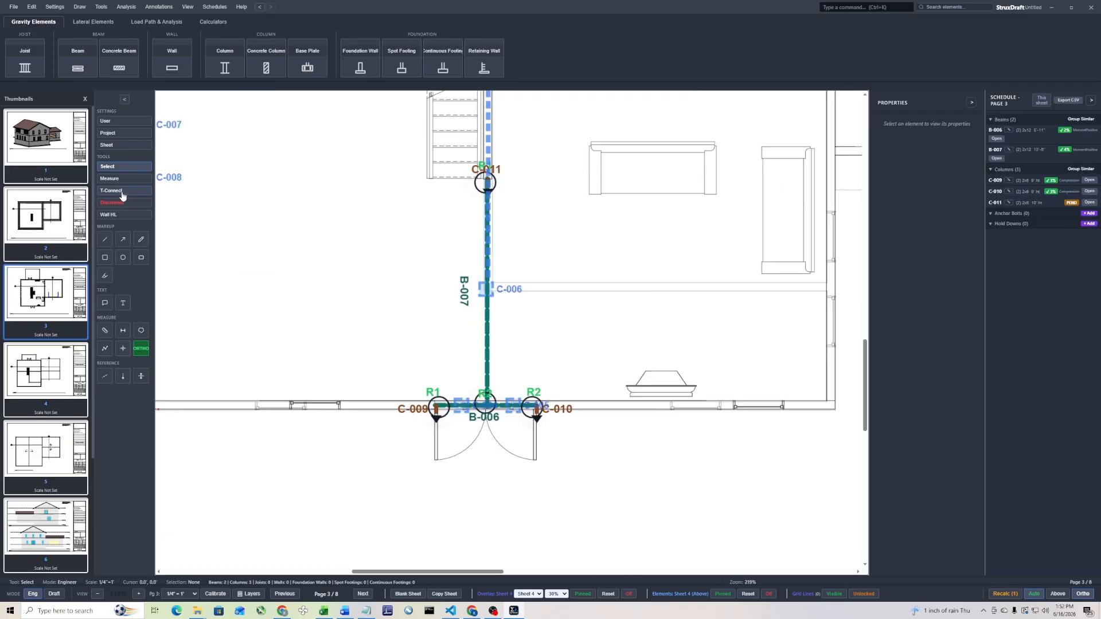
pyautogui.click(125, 191)
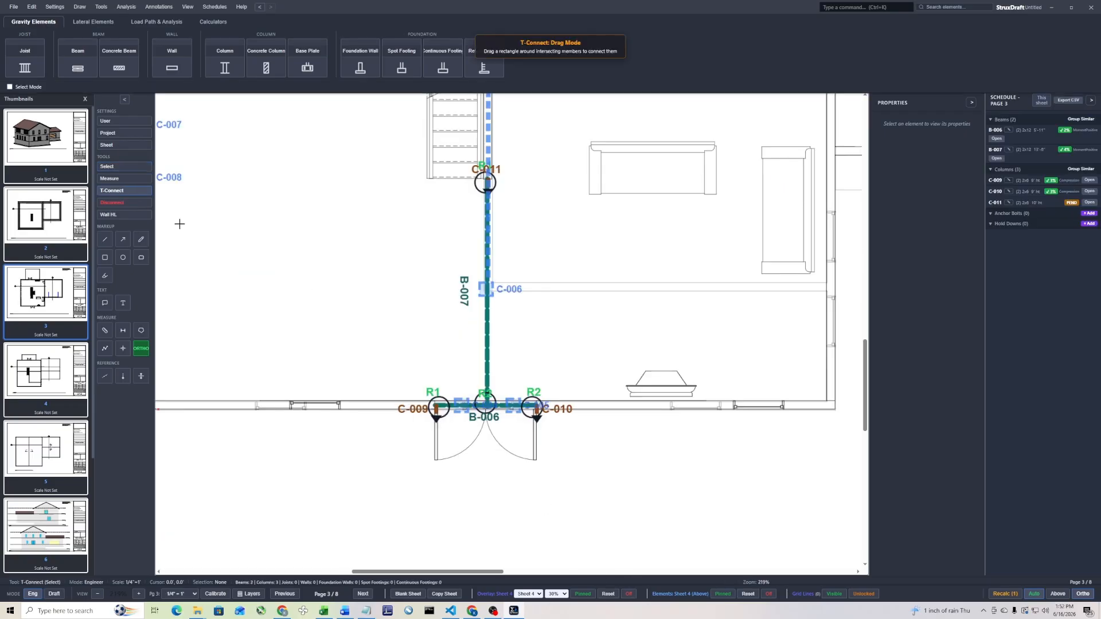
pyautogui.moveTo(530, 262); pyautogui.dragTo(447, 331)
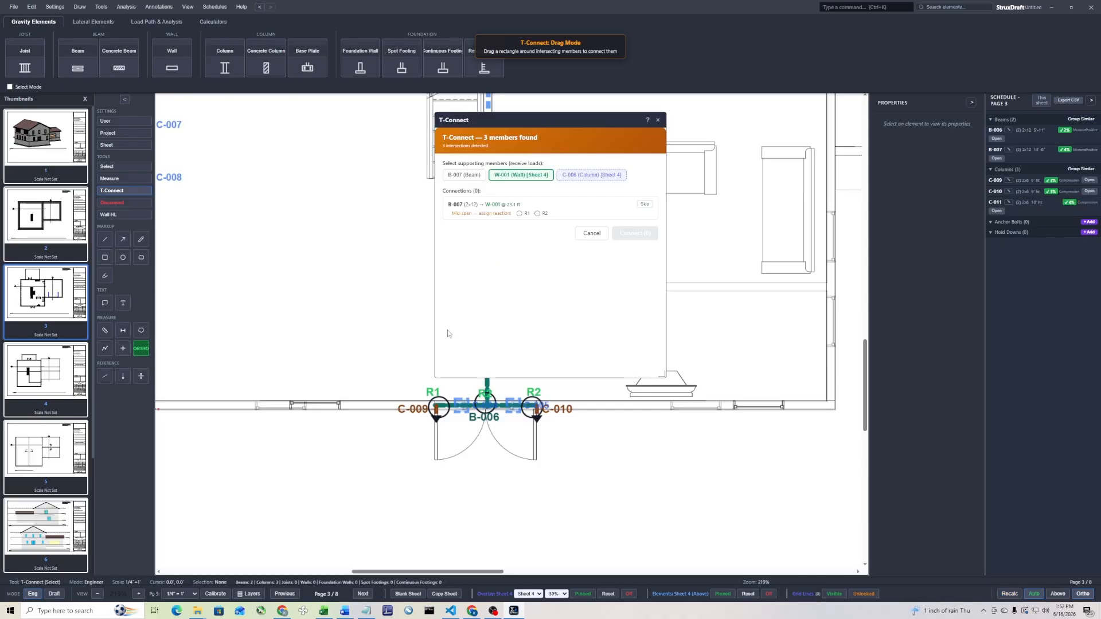
pyautogui.click(462, 175)
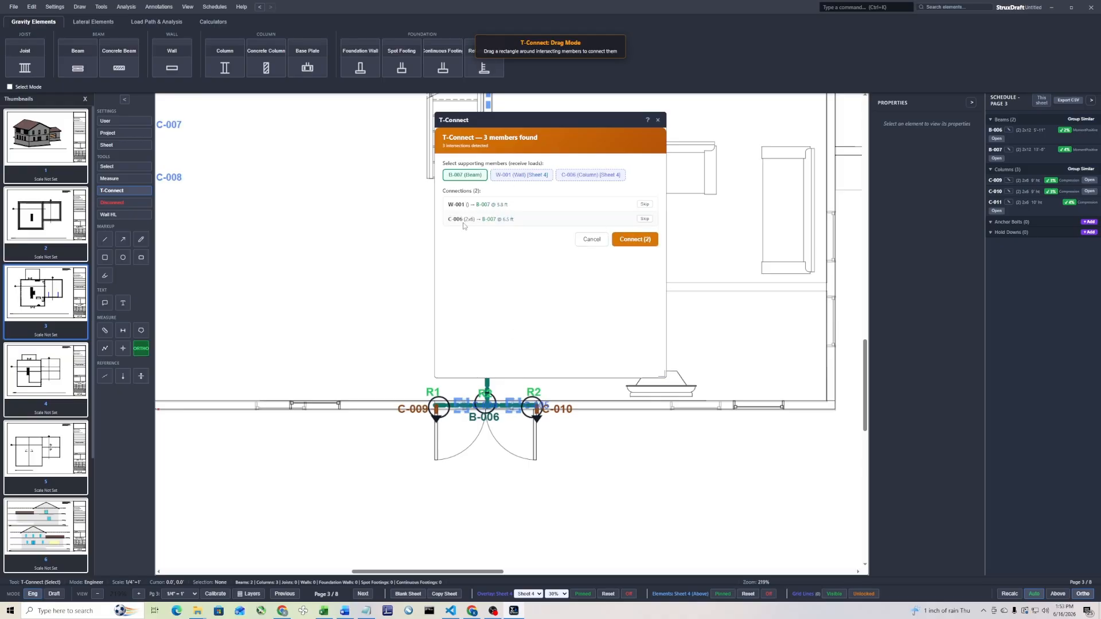
pyautogui.click(637, 239)
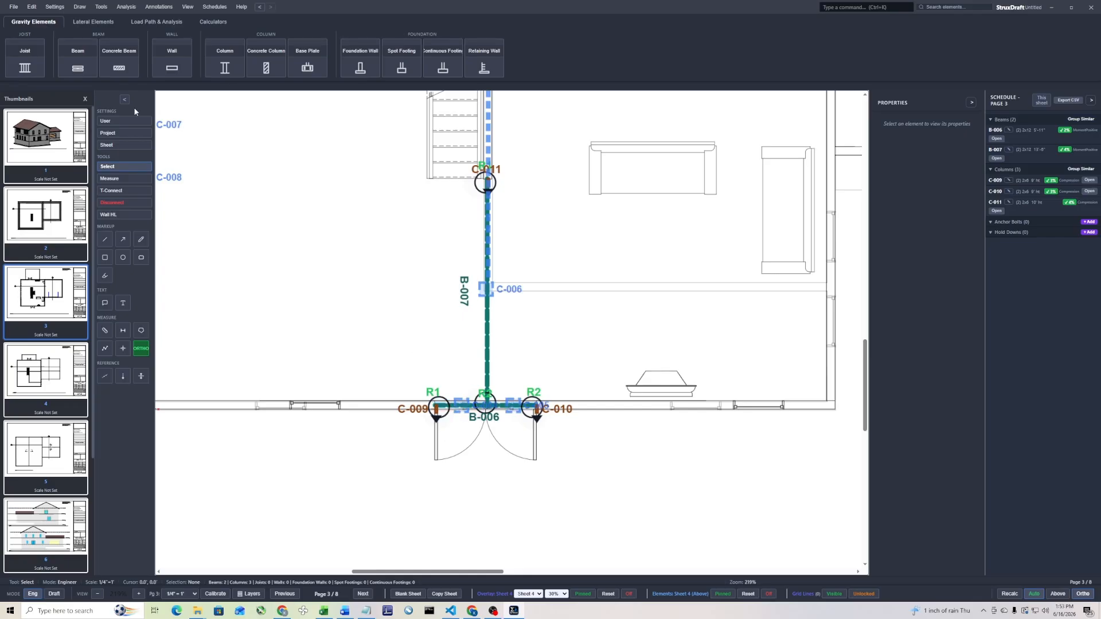
# T-Connect Sheet 4 columns C-004 and C-005 to double door header beam B-006 as the supporting member
pyautogui.click(118, 190)
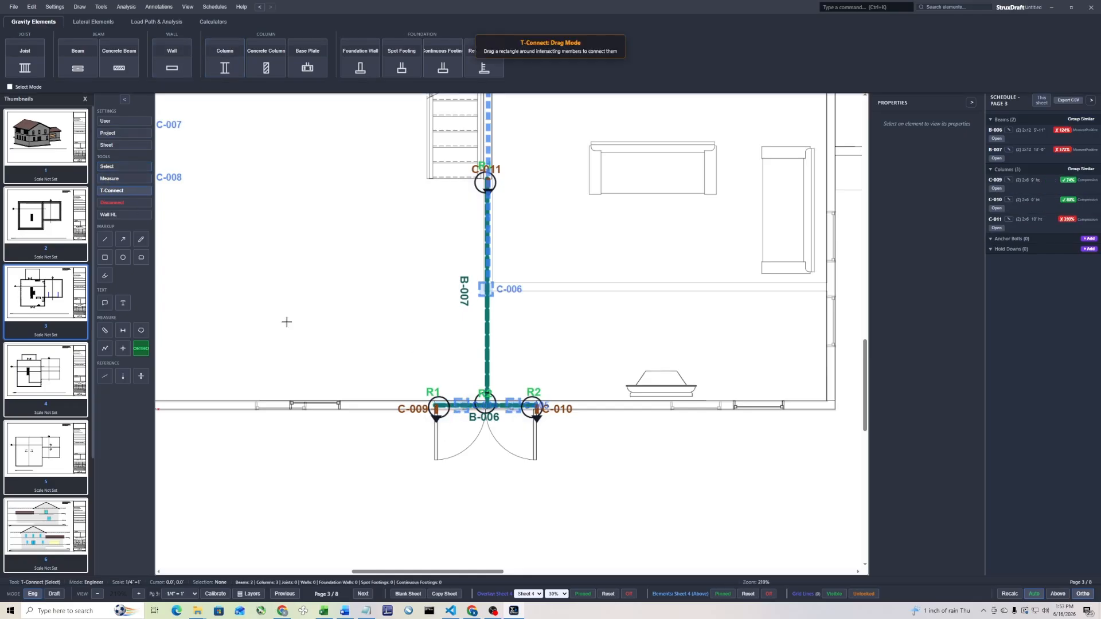
pyautogui.moveTo(476, 383); pyautogui.dragTo(445, 430)
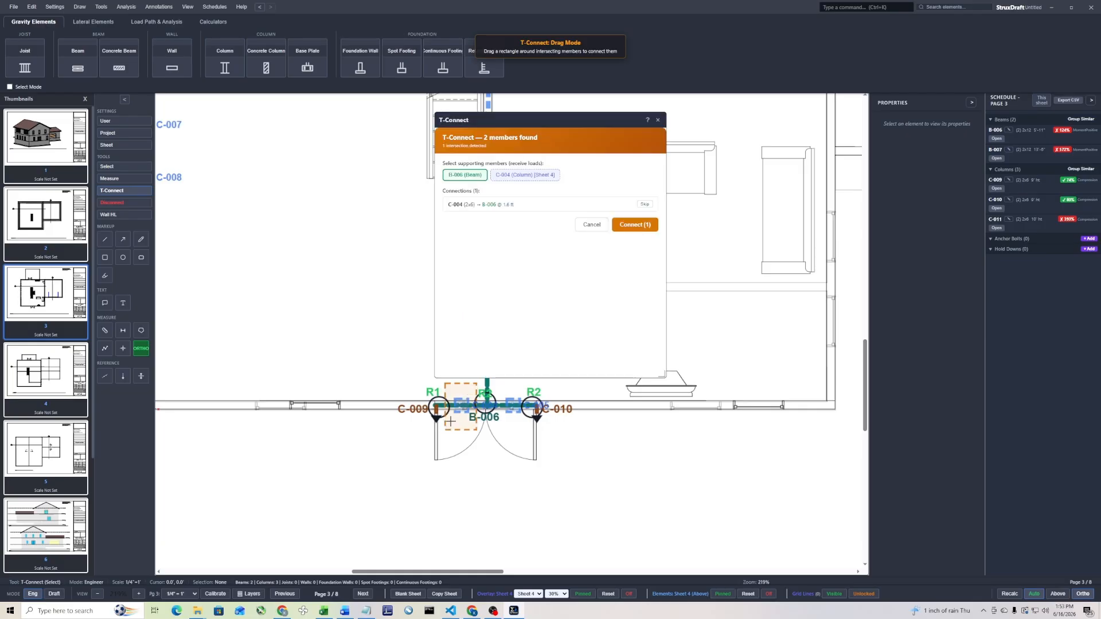
pyautogui.click(637, 226)
pyautogui.click(117, 191)
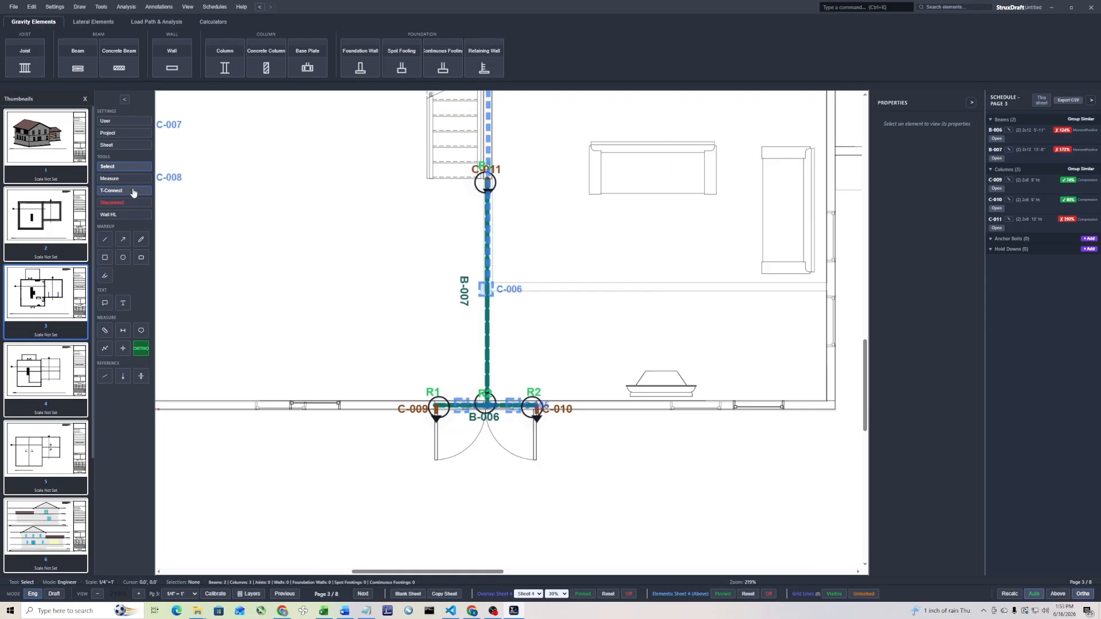
pyautogui.moveTo(518, 382); pyautogui.dragTo(502, 427)
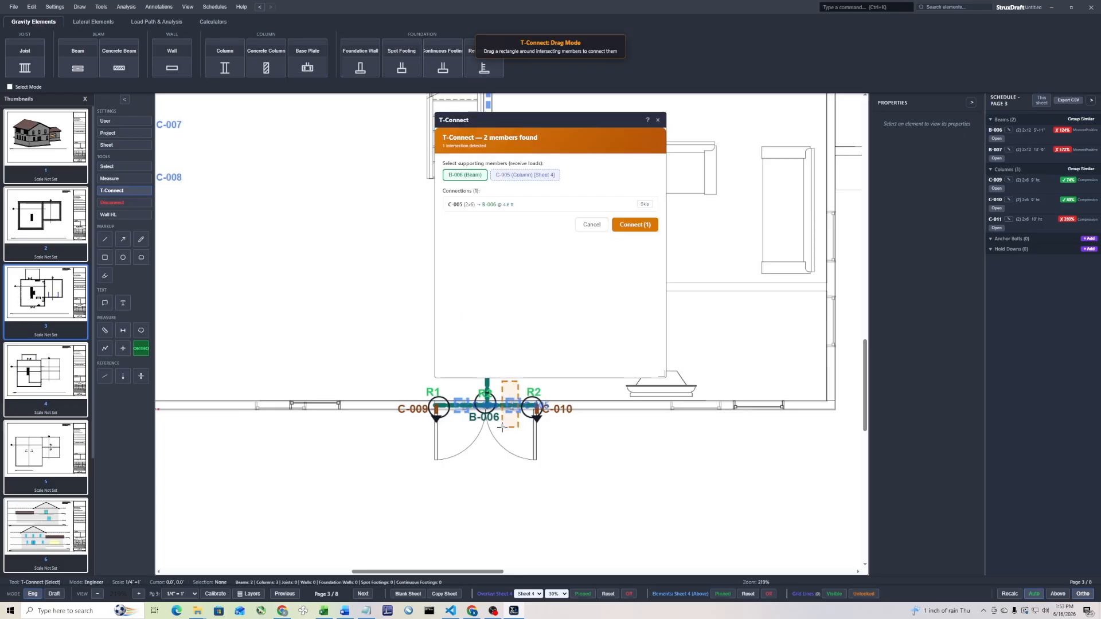
pyautogui.click(640, 225)
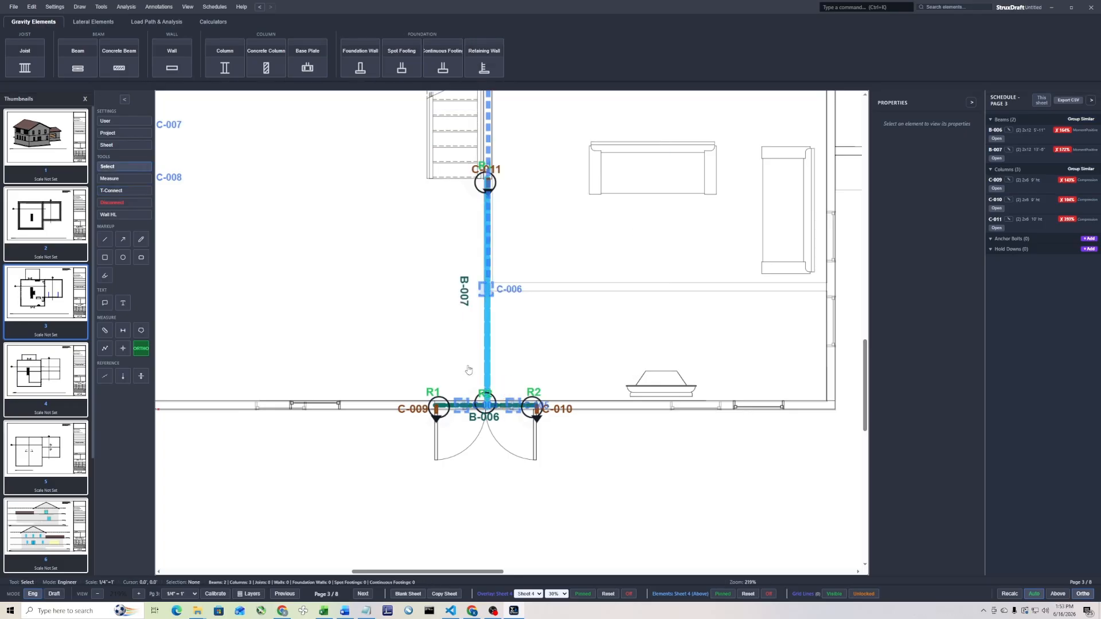
# Review the design checks, reactions and incoming bearings of beams B-007 and B-006
pyautogui.doubleClick(486, 343)
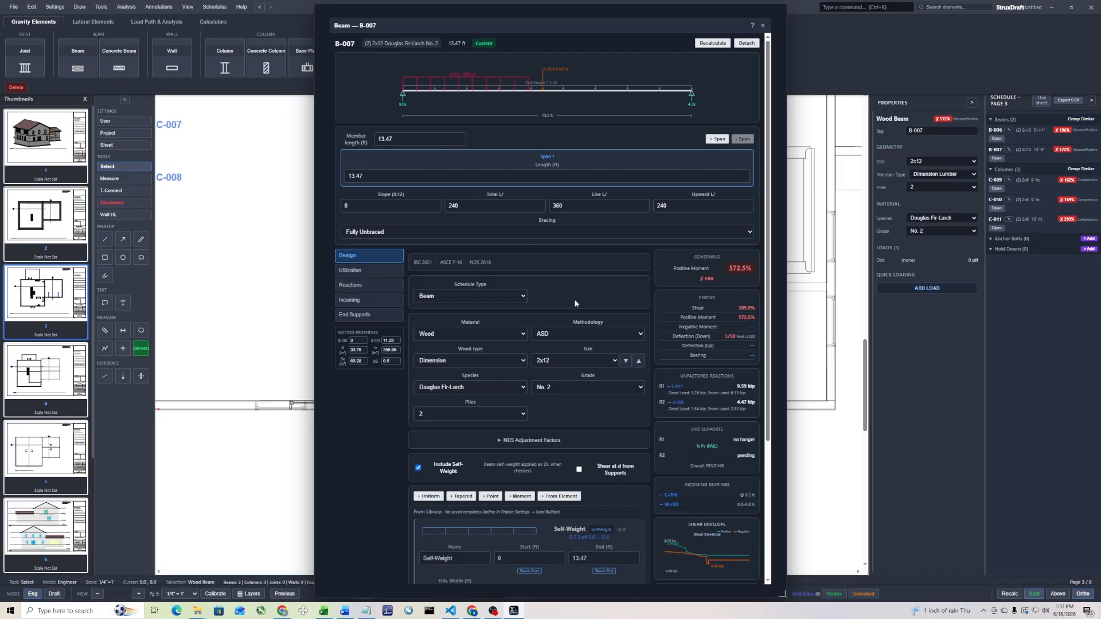
pyautogui.click(763, 25)
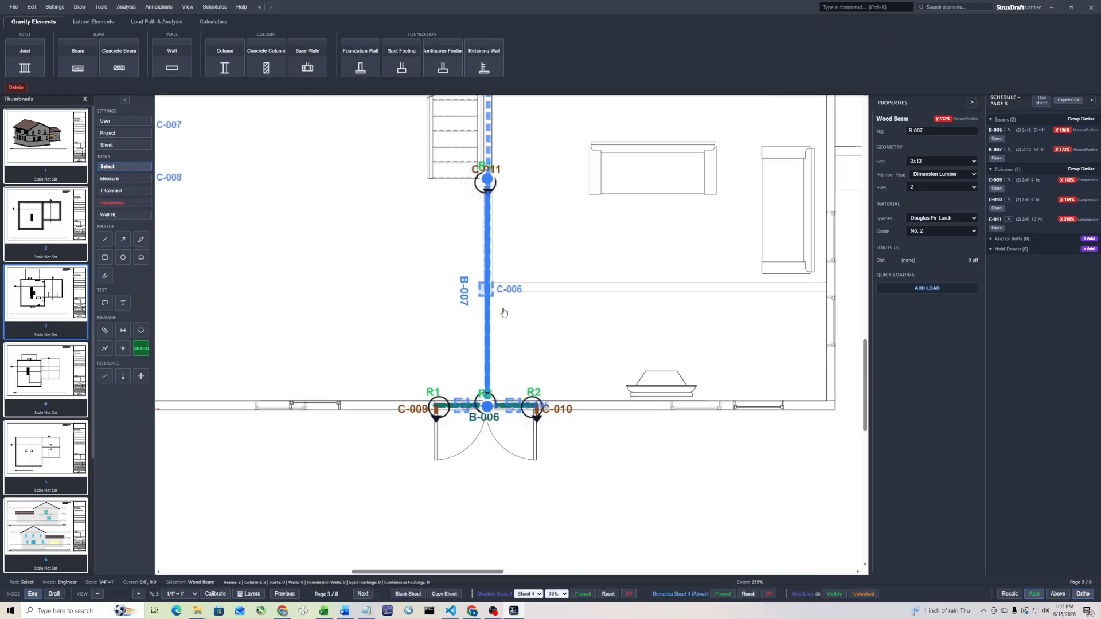
pyautogui.doubleClick(457, 407)
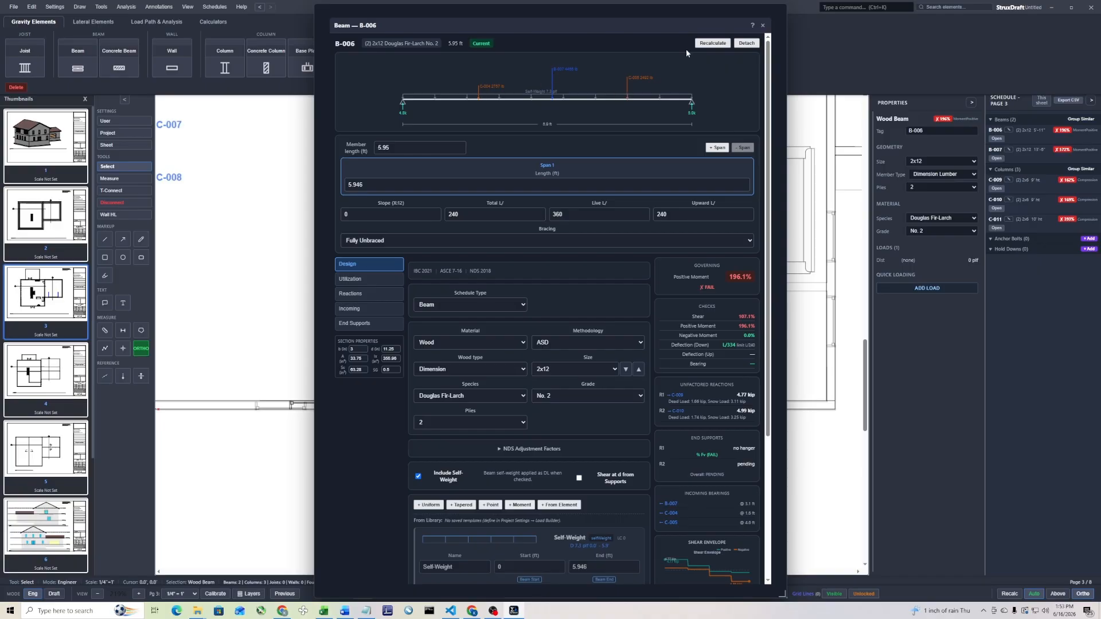
pyautogui.click(763, 26)
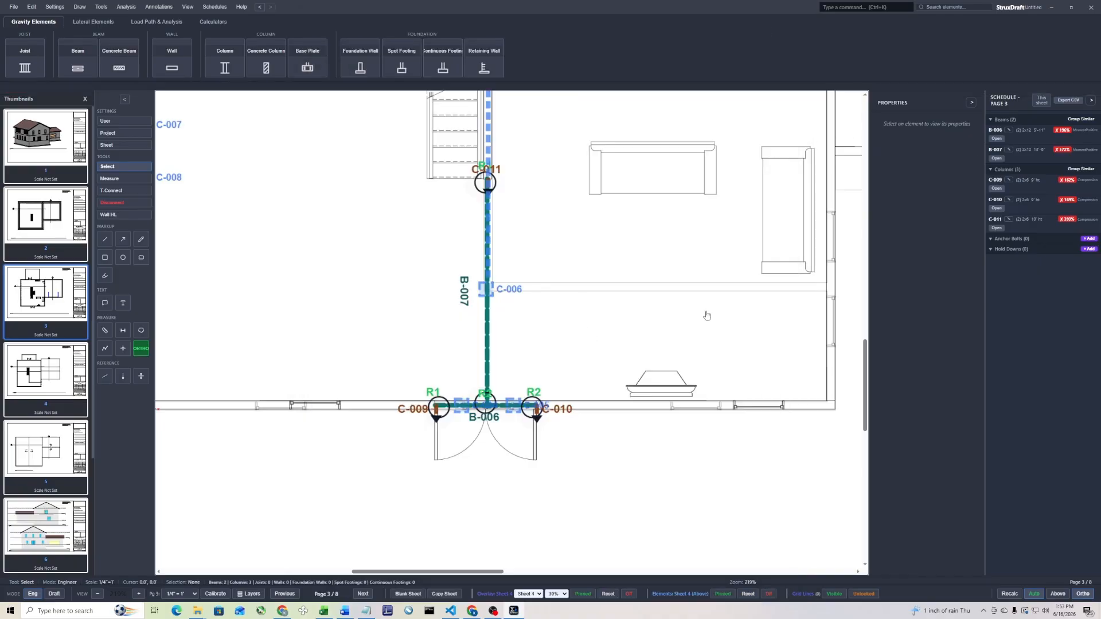
# Draw a header beam with automatic columns across the left exterior wall's window opening just above Sheet 4 column C-007
pyautogui.scroll(-5, 461, 447)
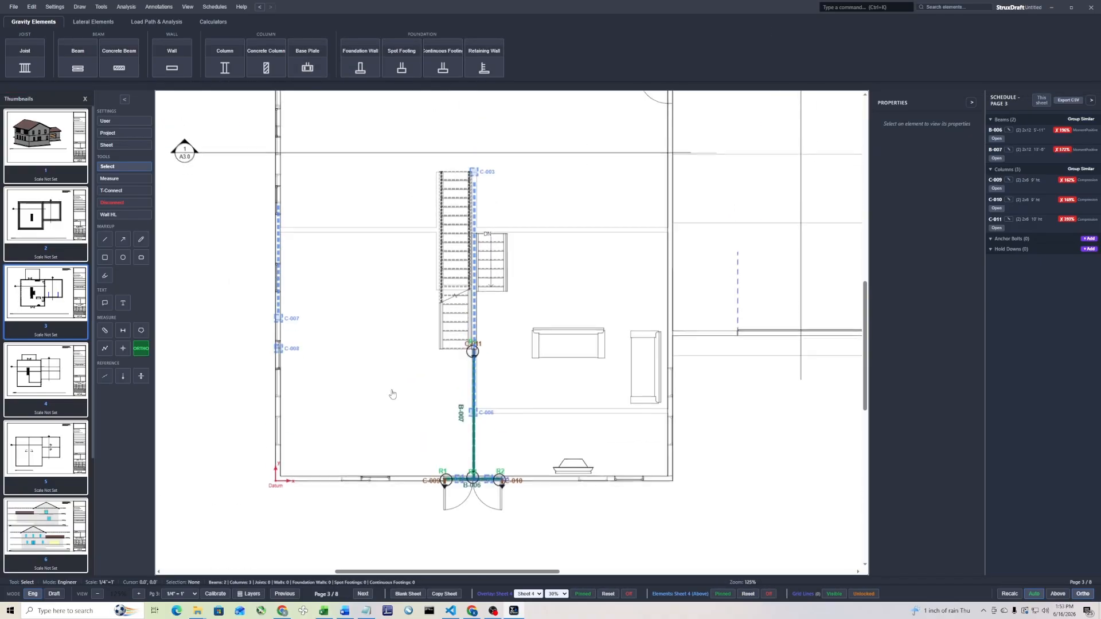
pyautogui.scroll(5, 307, 325)
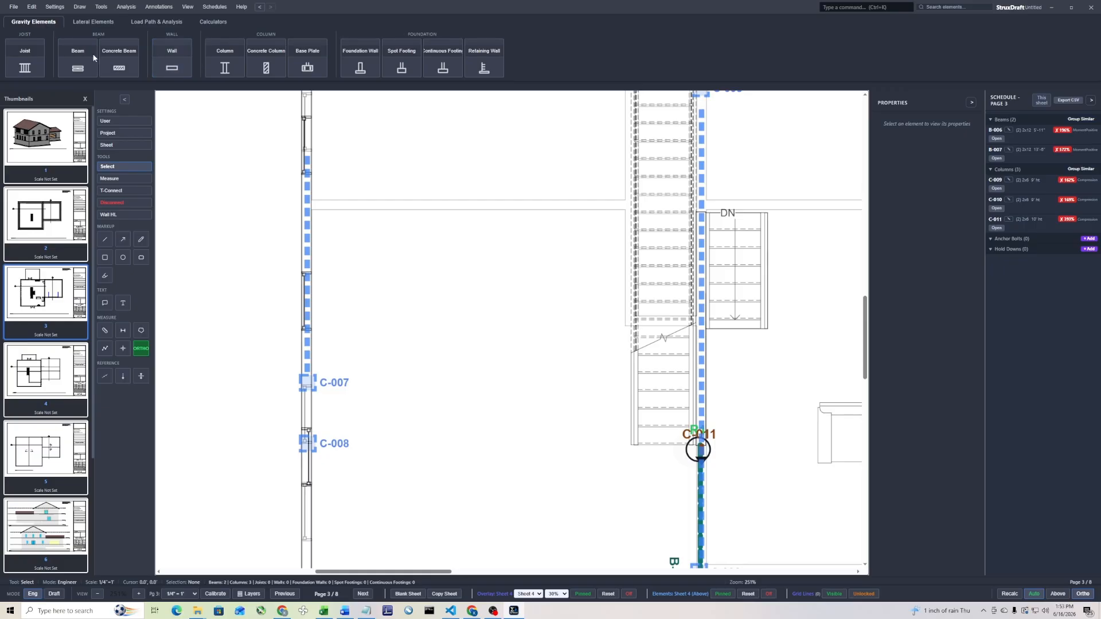
pyautogui.click(72, 69)
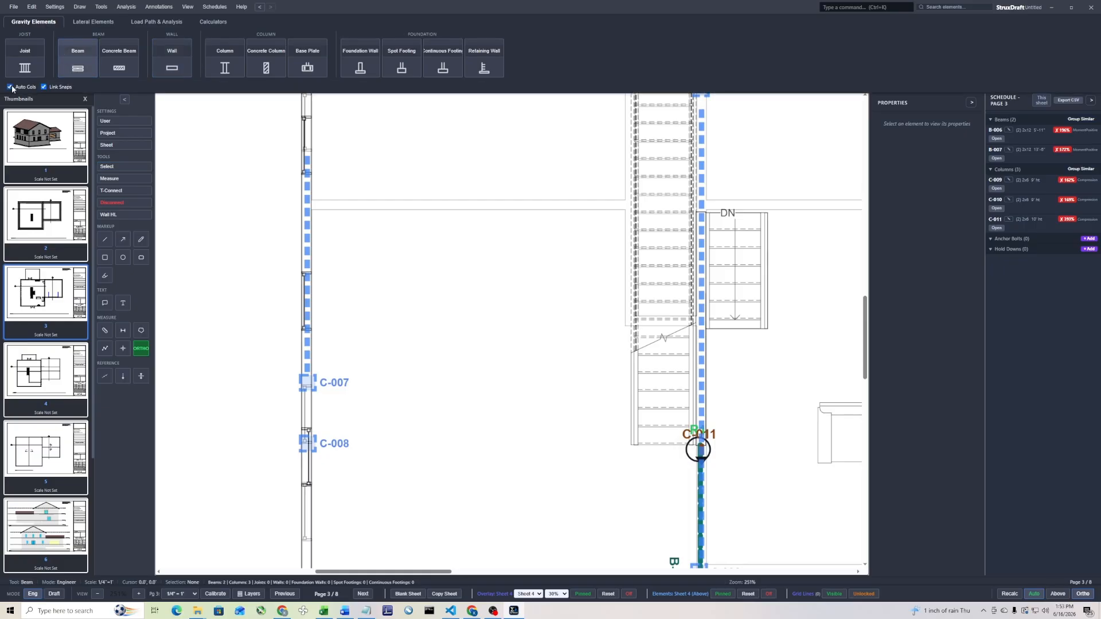
pyautogui.click(307, 272)
pyautogui.click(308, 330)
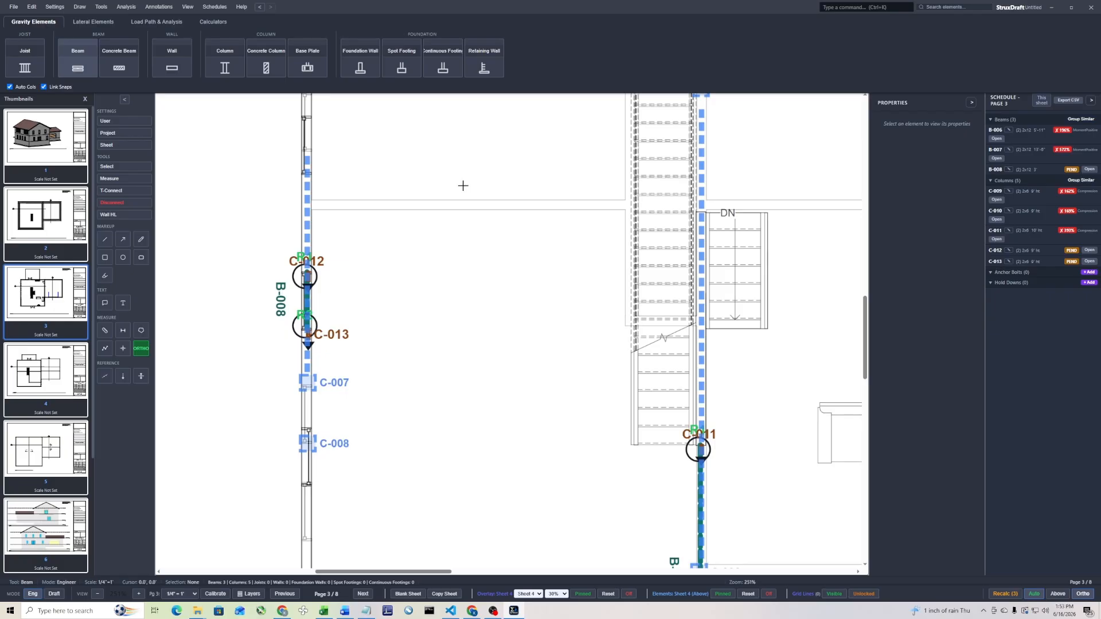
pyautogui.press('Escape')
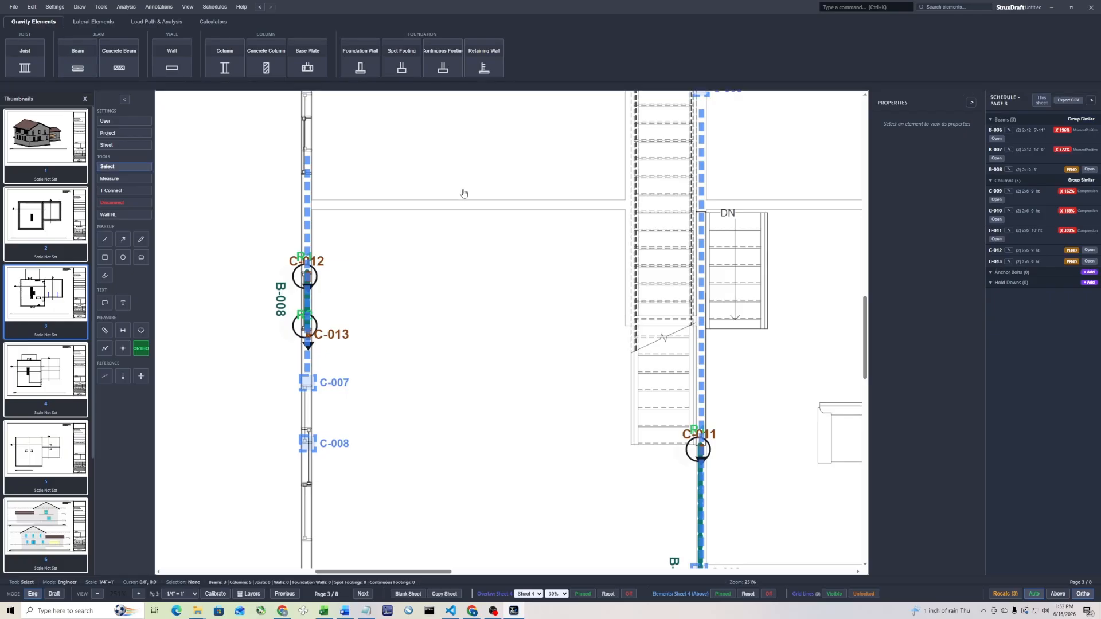
# T-Connect the overlaid Sheet 4 exterior wall to window header beam B-008
pyautogui.click(130, 192)
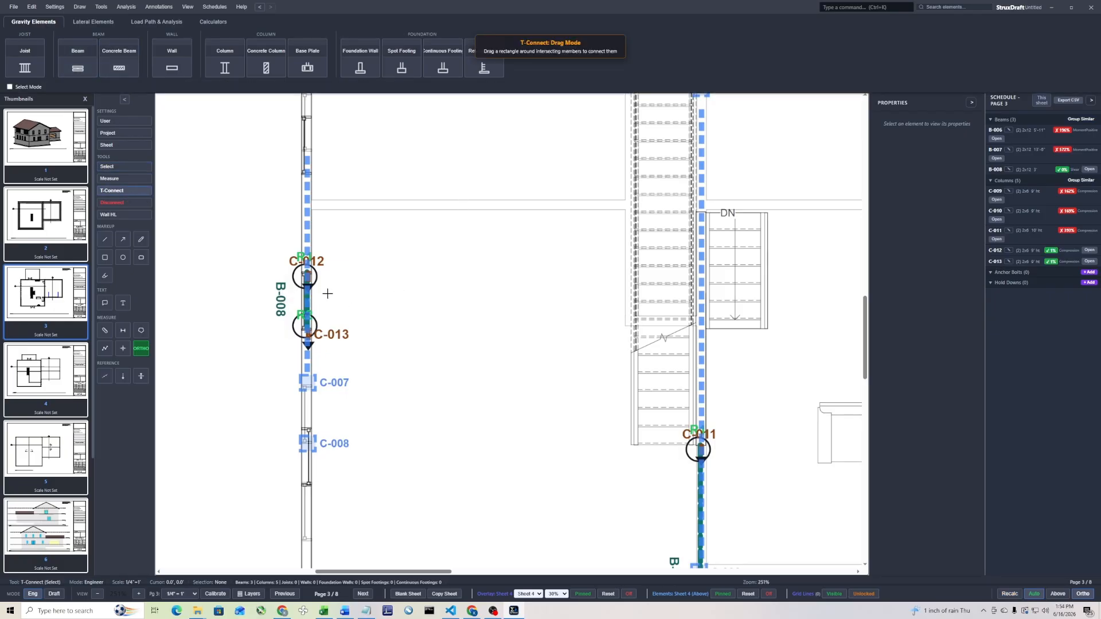
pyautogui.moveTo(329, 293); pyautogui.dragTo(285, 313)
pyautogui.click(643, 229)
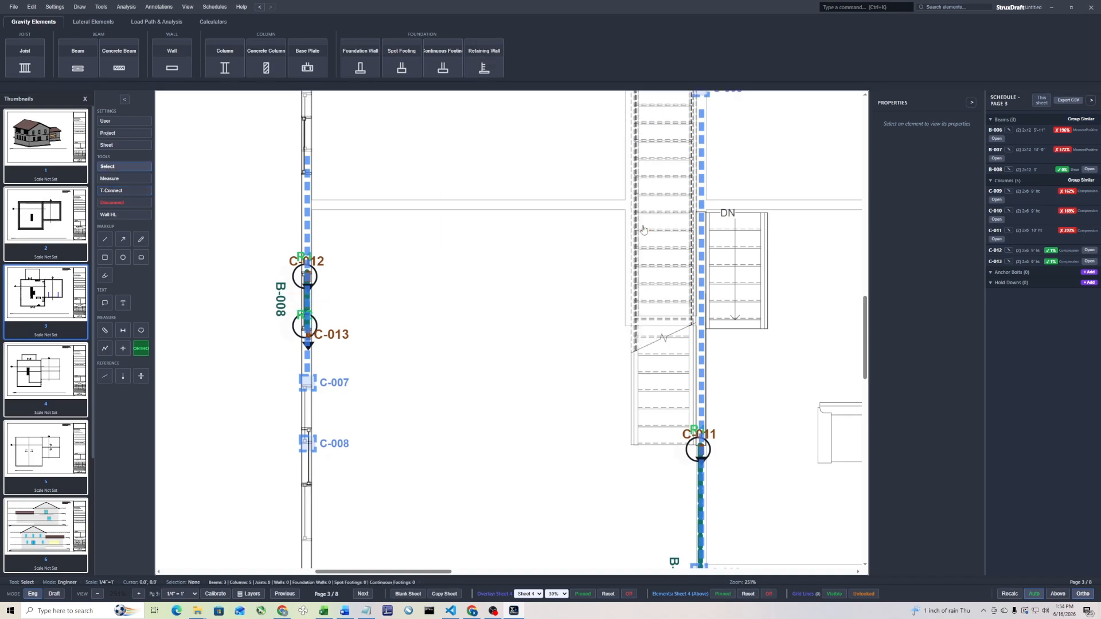
# Draw a header beam about 6 ft long with automatic columns across the double door opening in the upper exterior wall
pyautogui.scroll(-3, 299, 270)
pyautogui.moveTo(331, 425); pyautogui.dragTo(383, 334, button='middle')
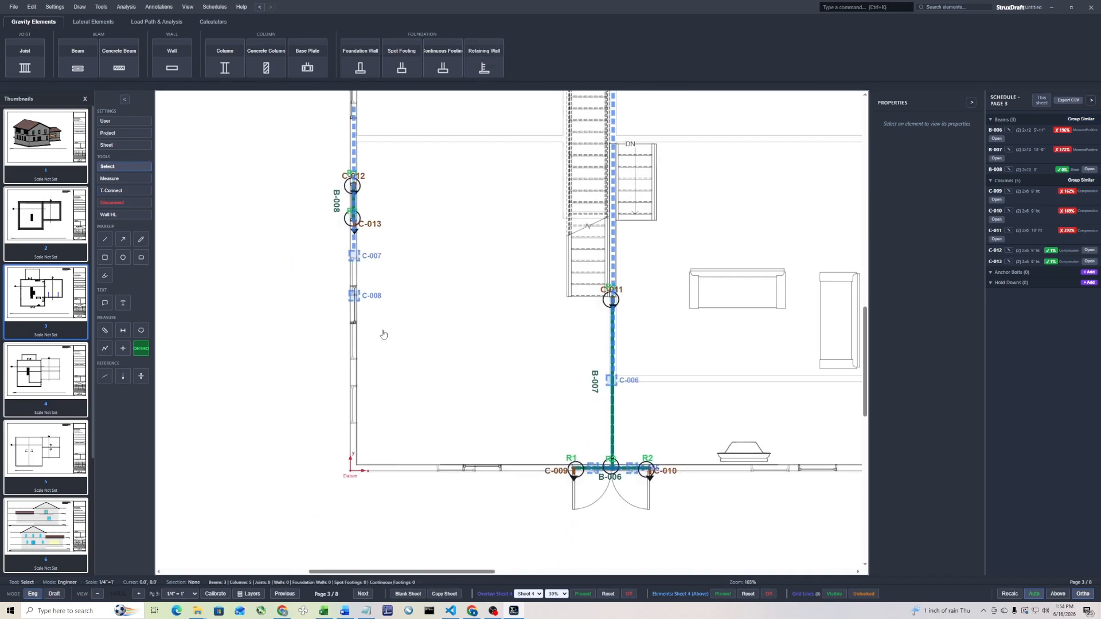
pyautogui.moveTo(457, 224); pyautogui.dragTo(425, 332, button='middle')
pyautogui.moveTo(470, 280); pyautogui.dragTo(449, 400, button='middle')
pyautogui.scroll(-3, 448, 399)
pyautogui.scroll(4, 488, 227)
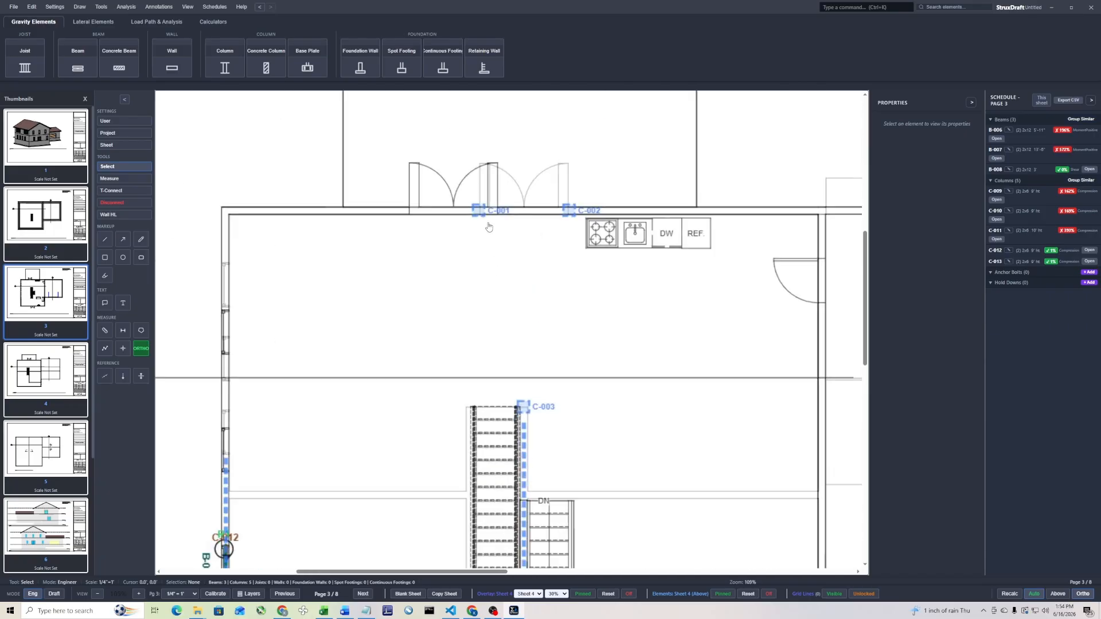
pyautogui.scroll(4, 488, 227)
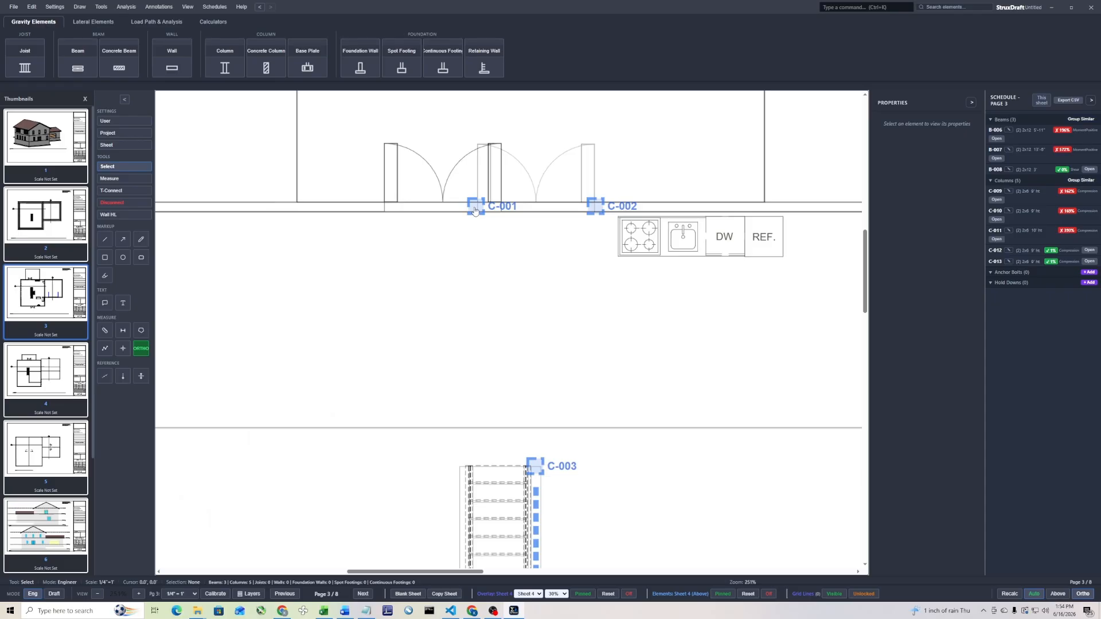
pyautogui.click(81, 69)
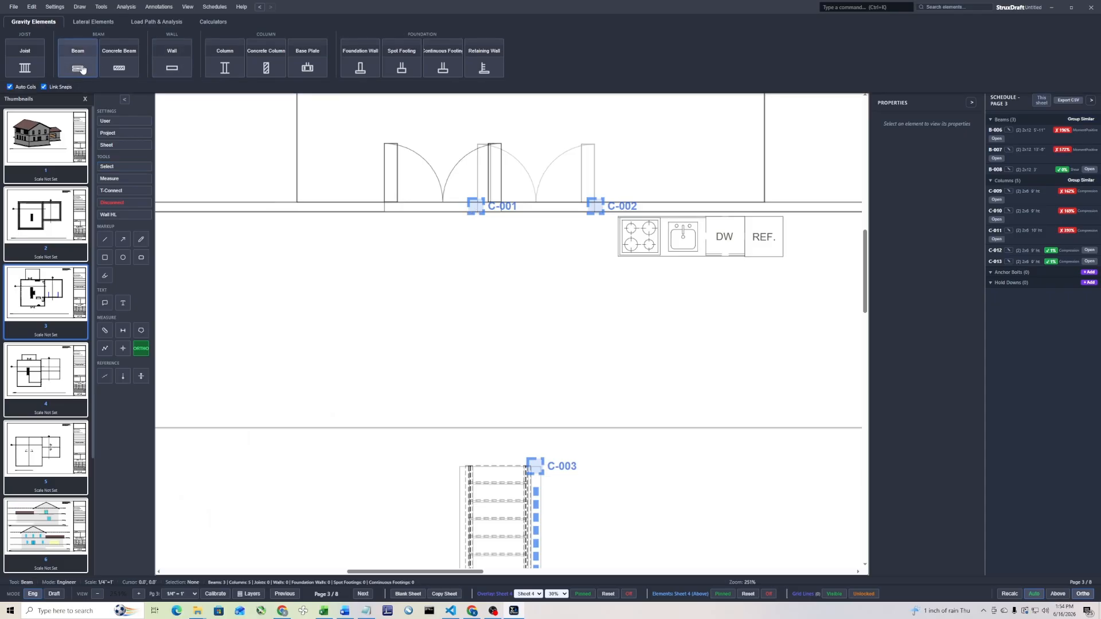
pyautogui.click(384, 208)
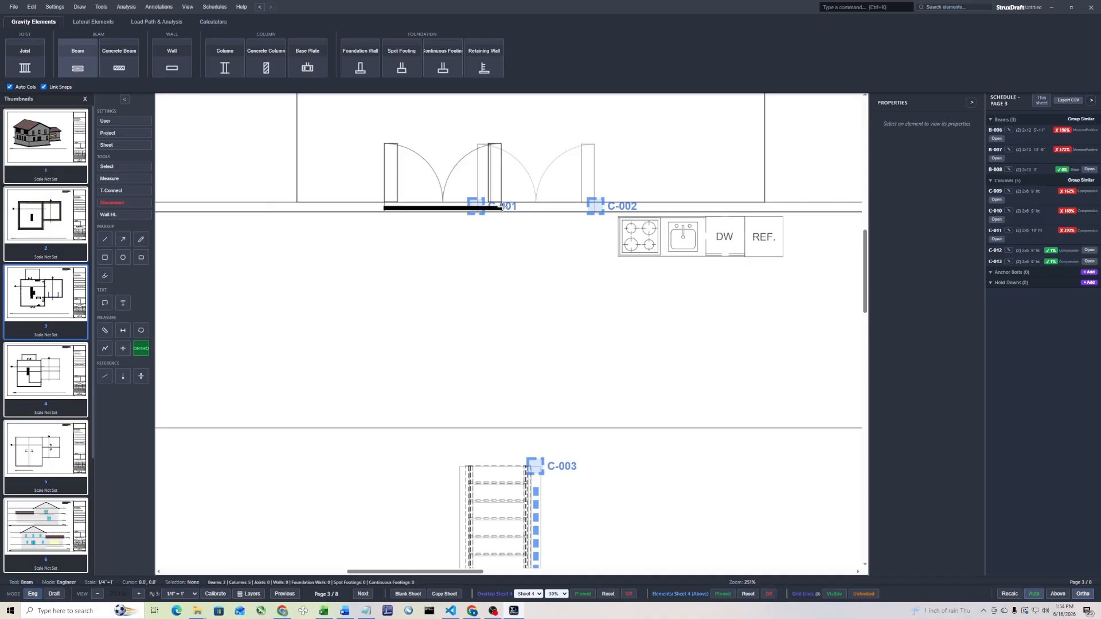
pyautogui.click(502, 209)
pyautogui.press('Escape')
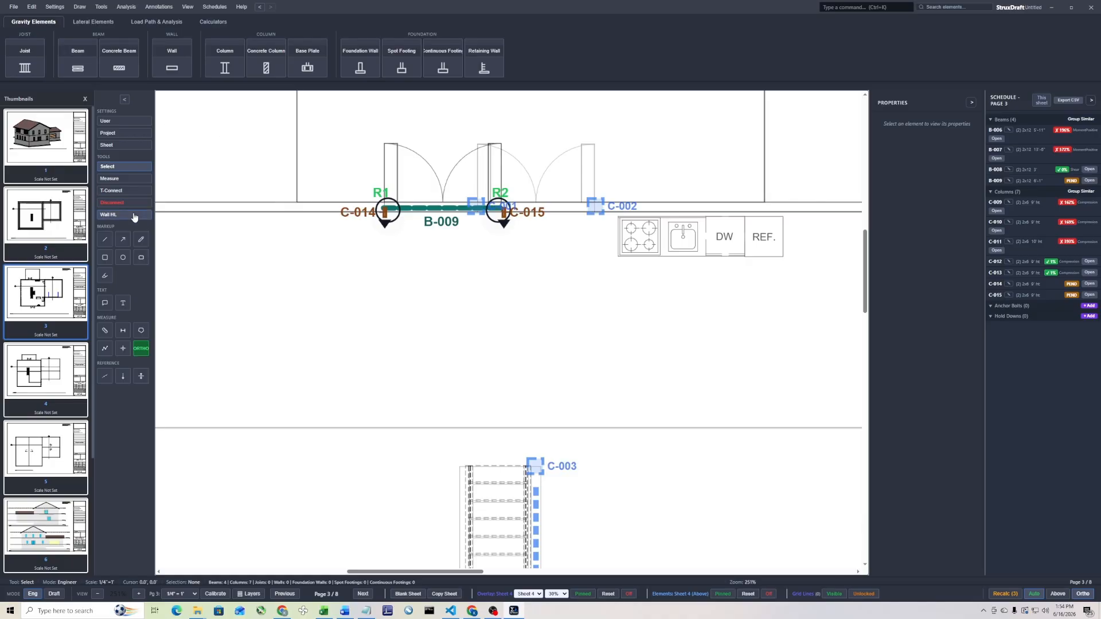
# T-Connect Sheet 4 column C-001 to header beam B-009 as the supporting member
pyautogui.click(125, 191)
pyautogui.moveTo(481, 185); pyautogui.dragTo(465, 219)
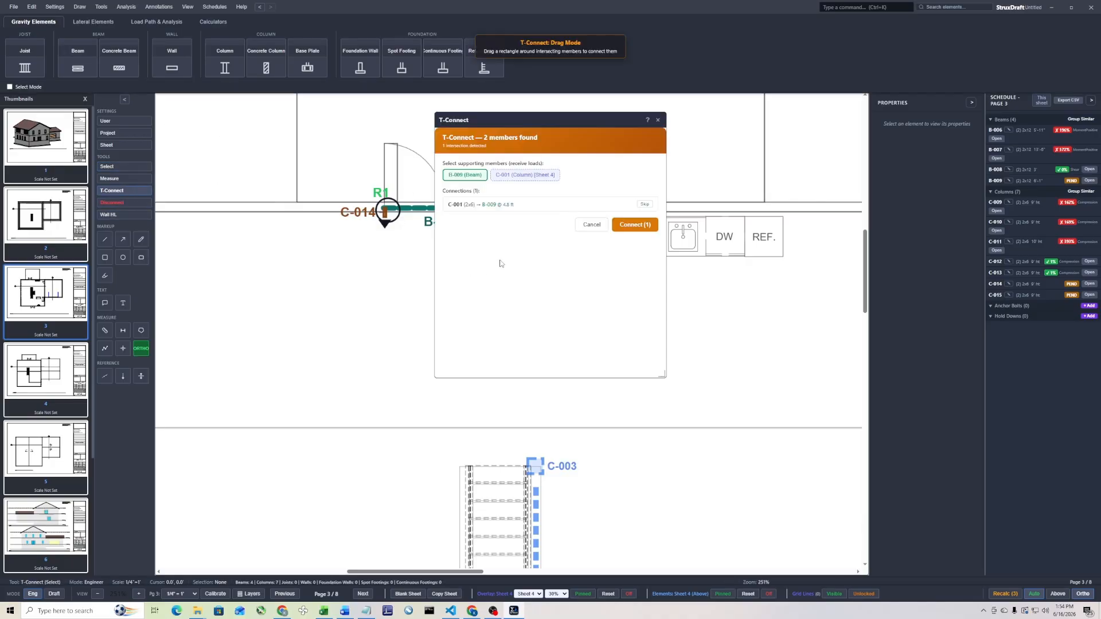
pyautogui.click(642, 226)
# Draw a bearing wall about 17 ft long beside the stairs, along Sheet 4 wall W-001 from column C-003 down to column C-011
pyautogui.scroll(-3, 319, 307)
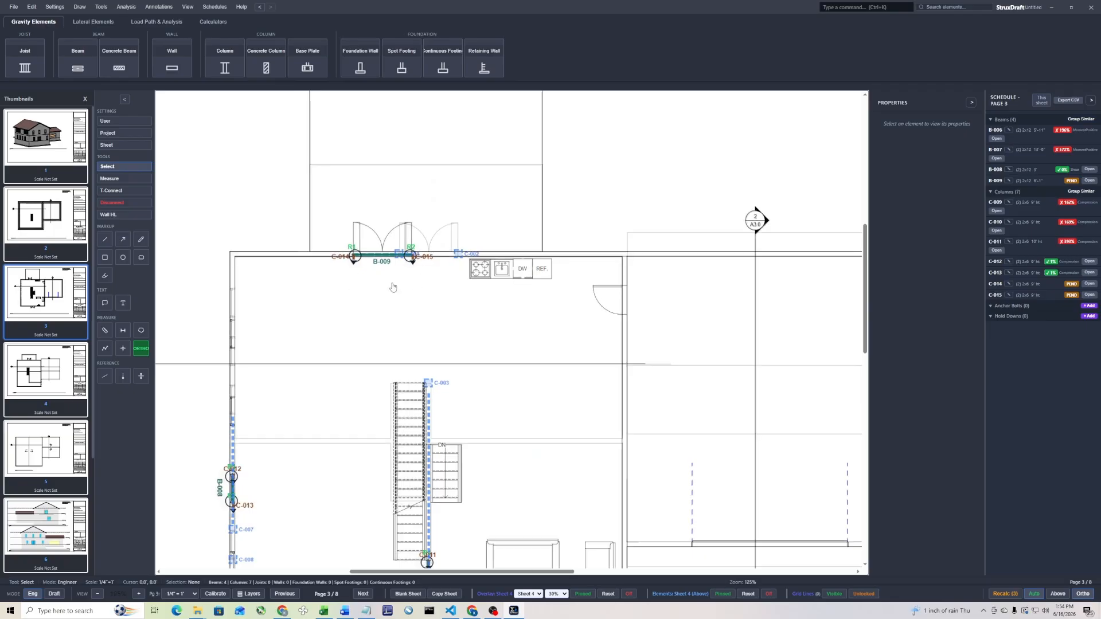
pyautogui.scroll(-2, 335, 322)
pyautogui.scroll(1, 354, 290)
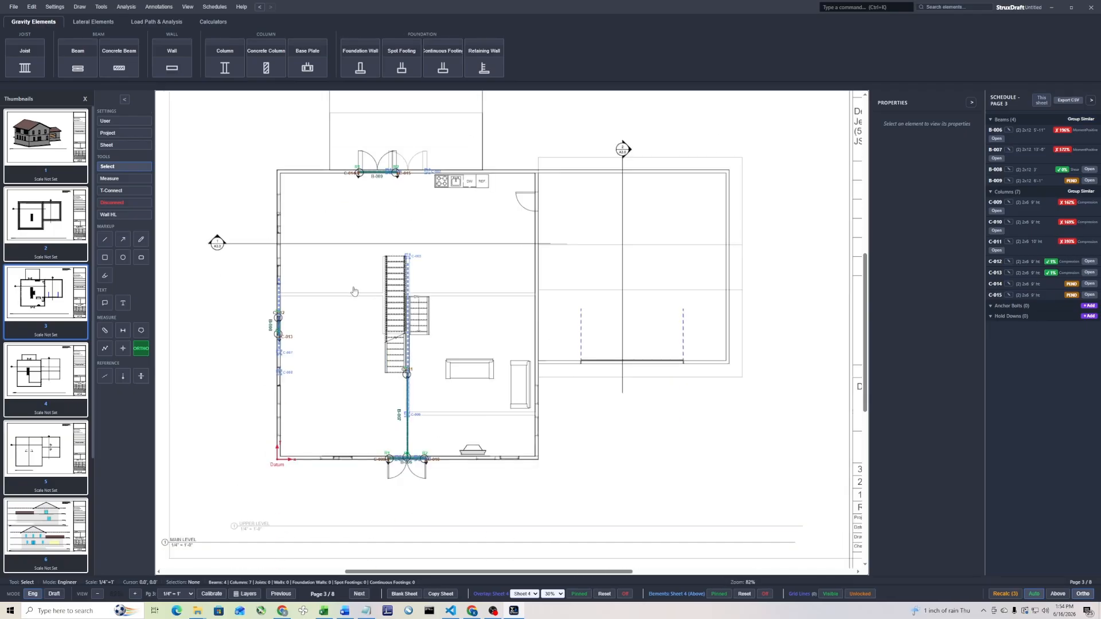
pyautogui.scroll(4, 427, 288)
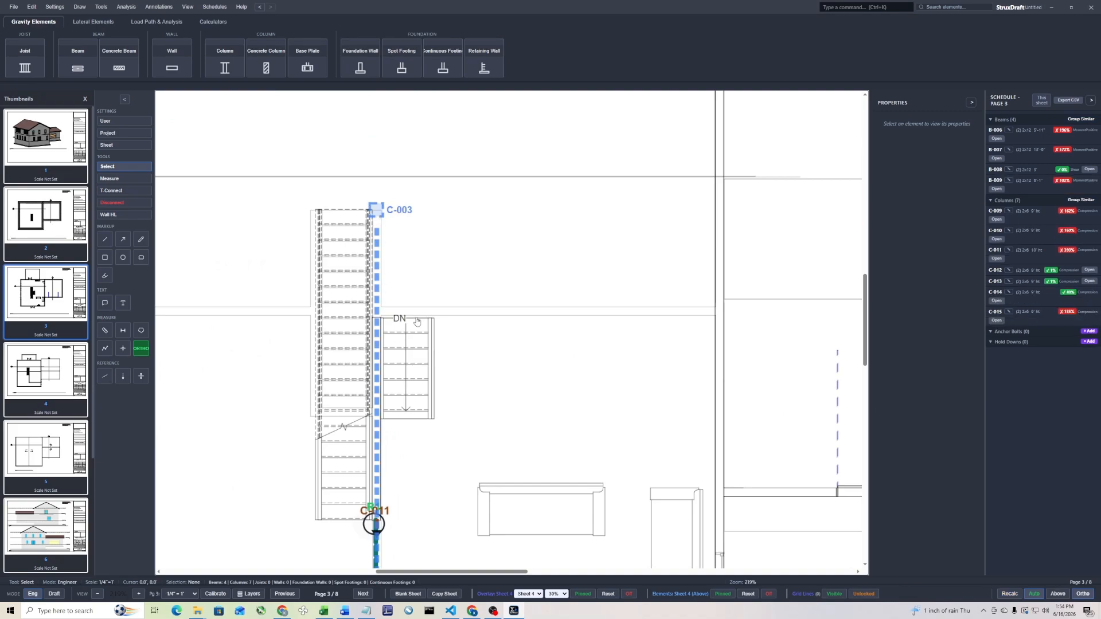
pyautogui.scroll(-1, 421, 315)
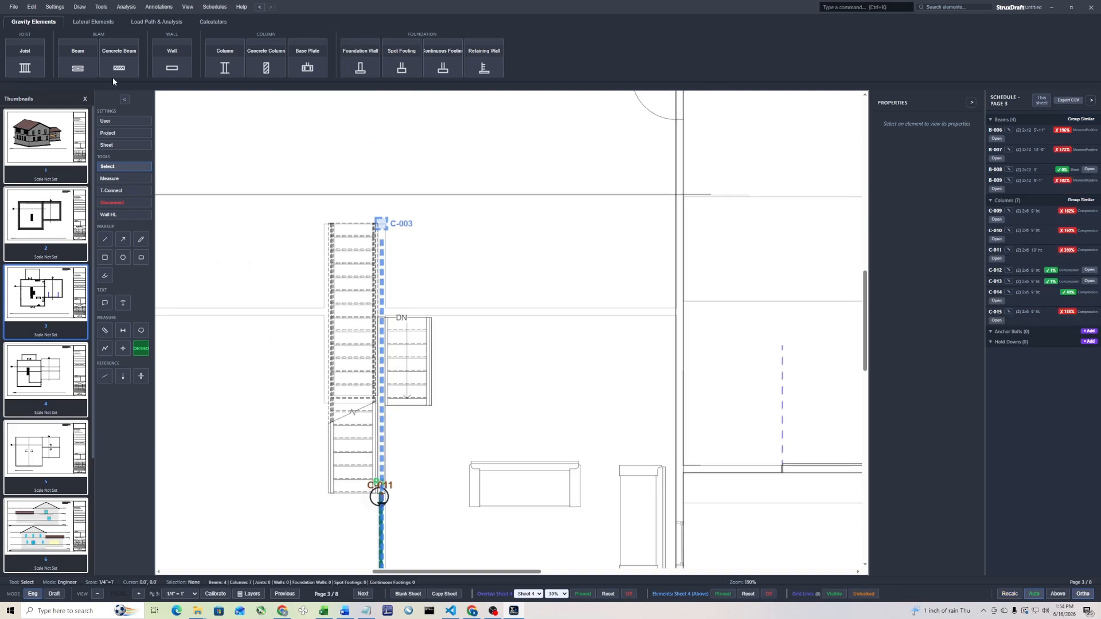
pyautogui.click(174, 66)
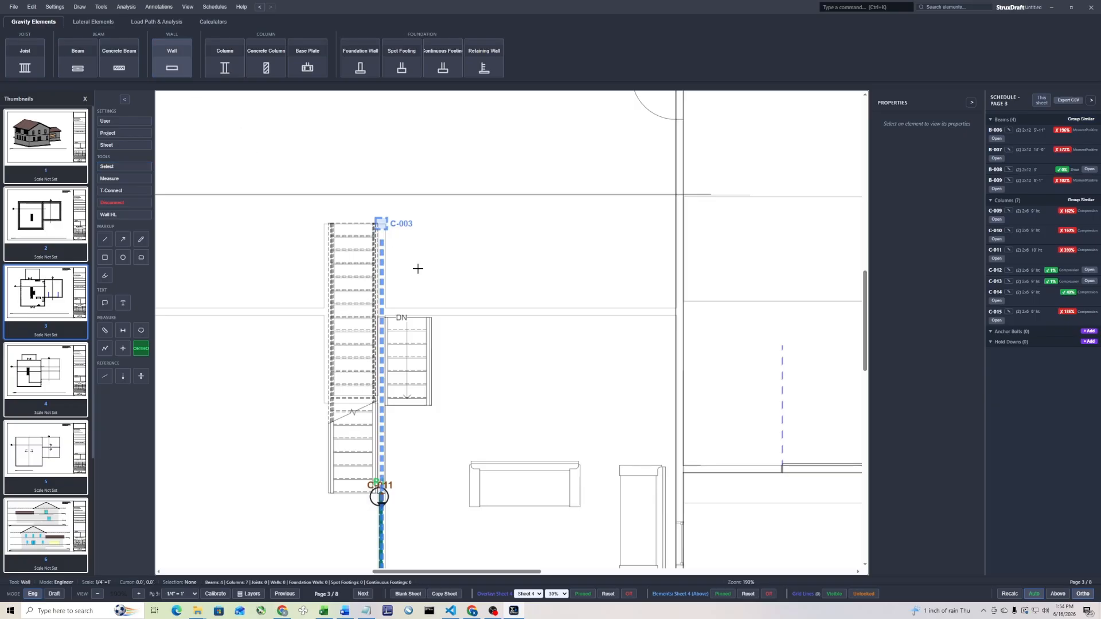
pyautogui.click(381, 235)
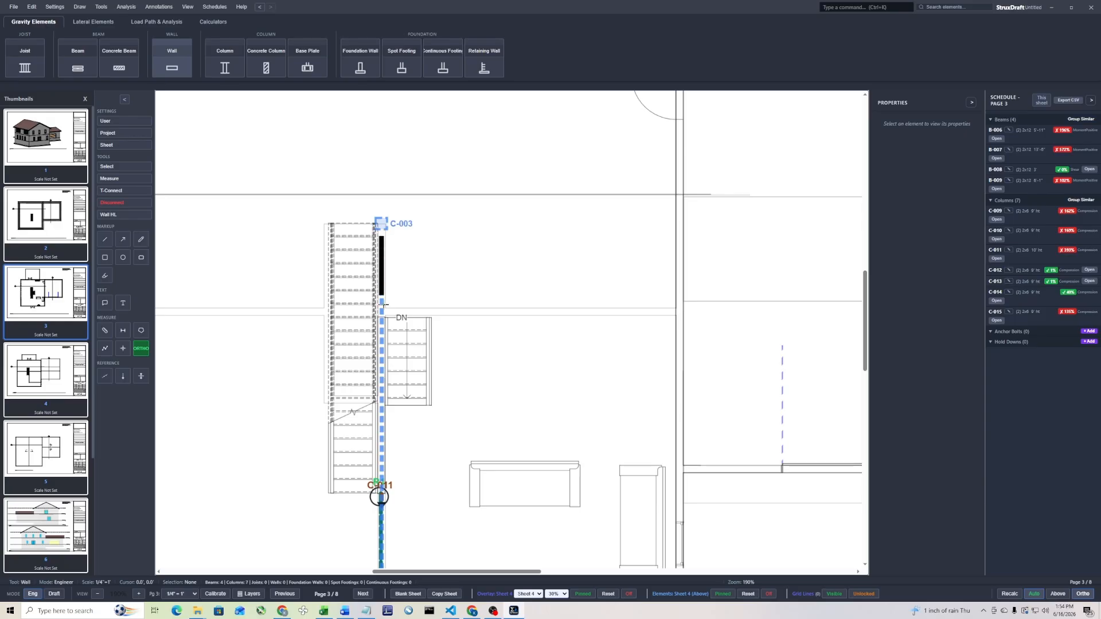
pyautogui.click(389, 486)
pyautogui.press('Escape')
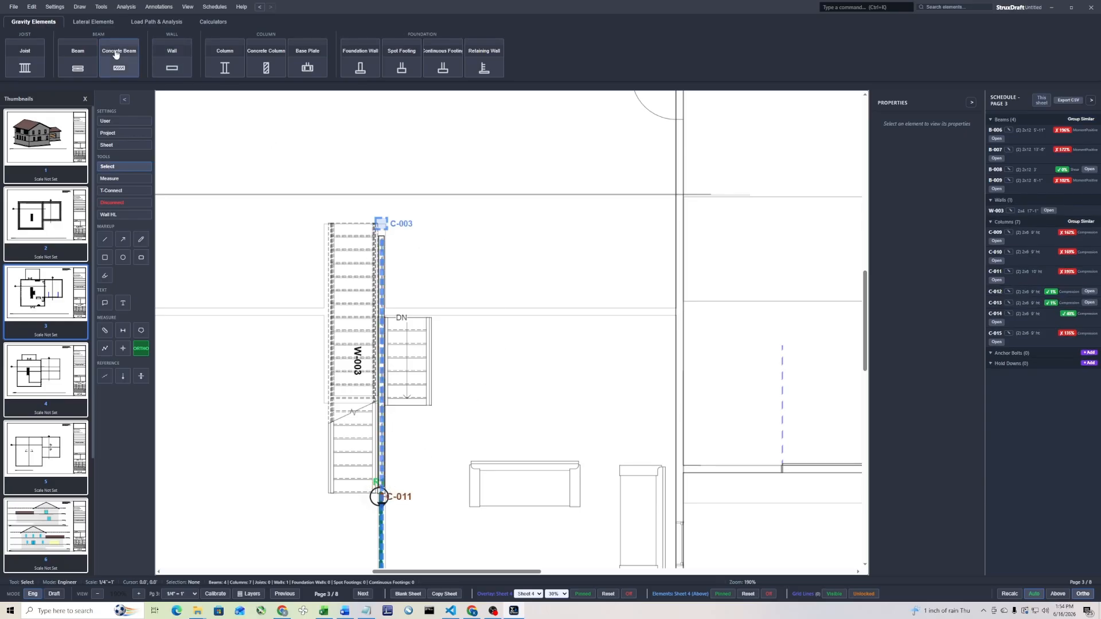
# Place a column directly under Sheet 4 column C-003 at the upper end of the stair wall
pyautogui.click(210, 67)
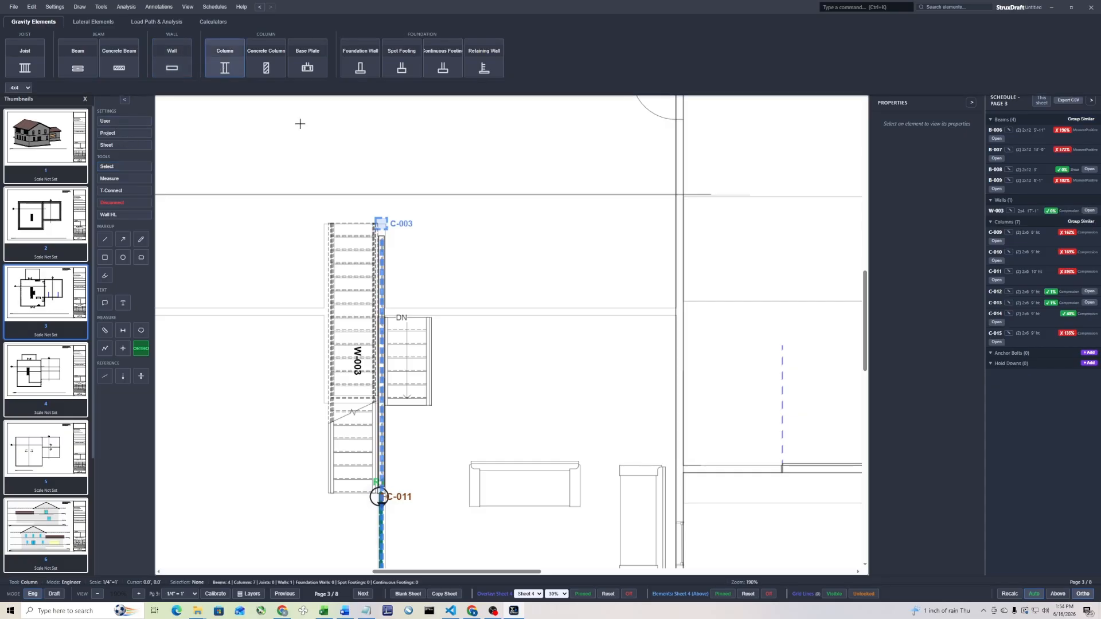
pyautogui.click(380, 223)
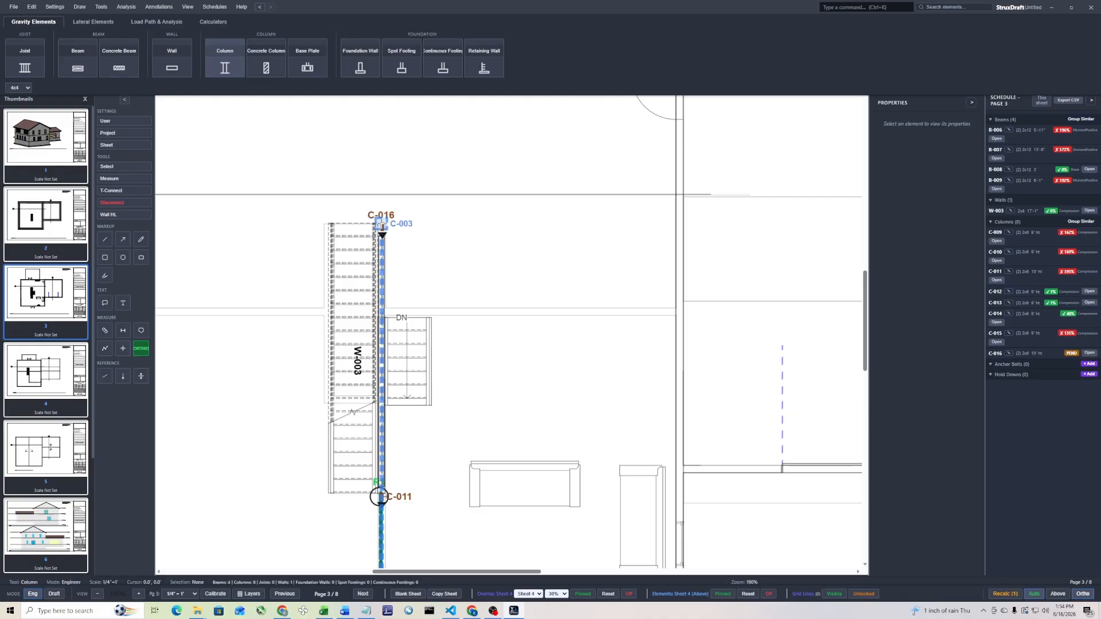
pyautogui.press('Escape')
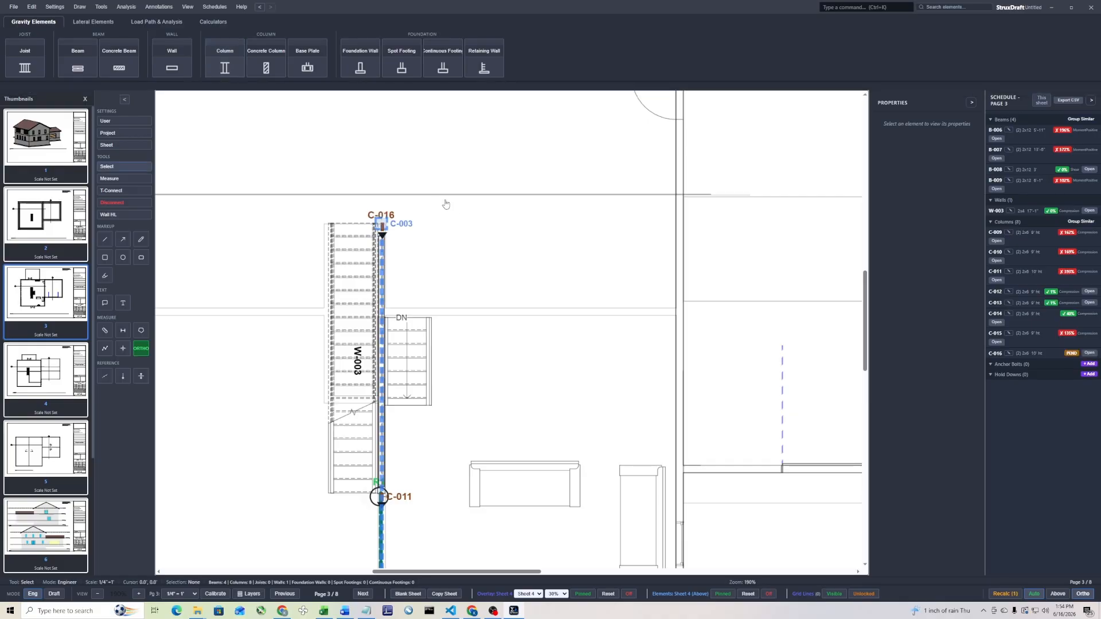
# T-Connect Sheet 4 column C-003 to the column beneath it, C-016, as the supporting member
pyautogui.click(115, 191)
pyautogui.moveTo(417, 196); pyautogui.dragTo(361, 244)
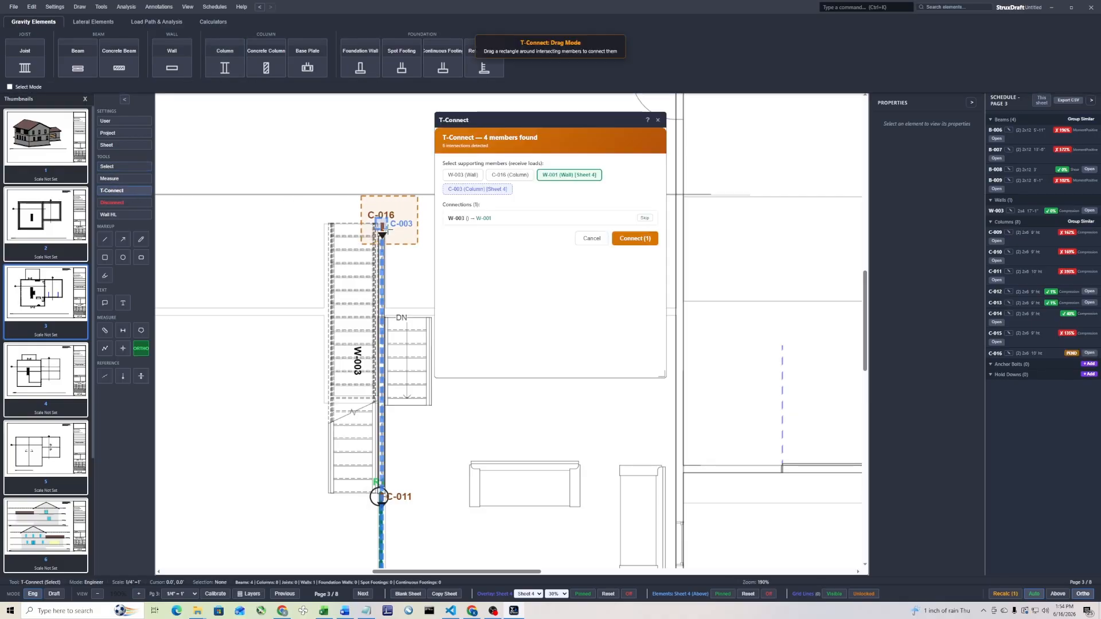
pyautogui.click(497, 176)
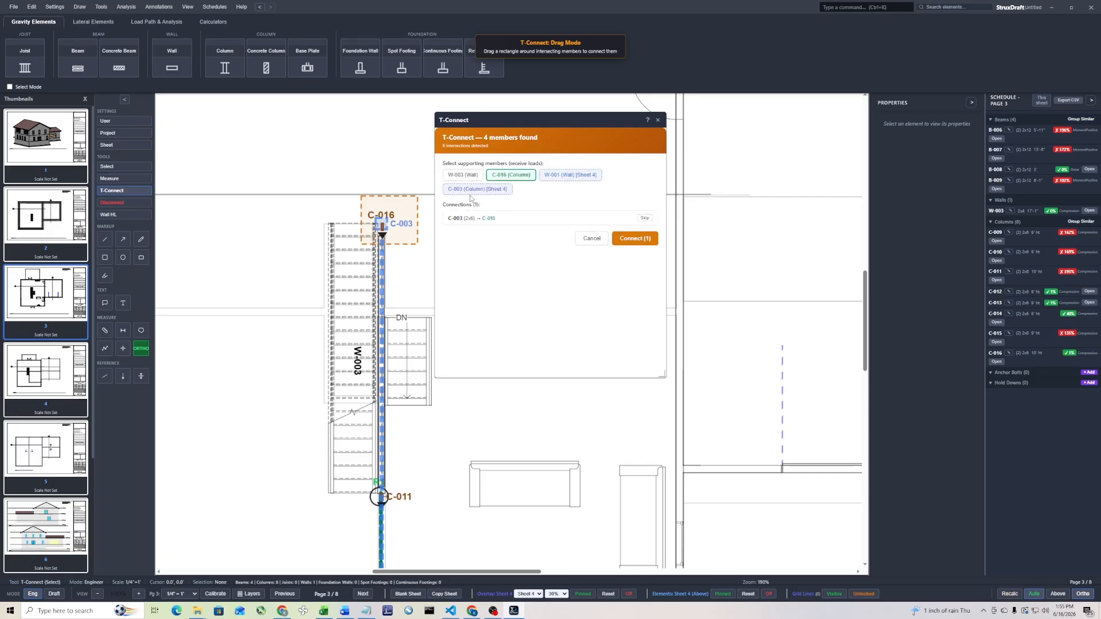
pyautogui.click(639, 246)
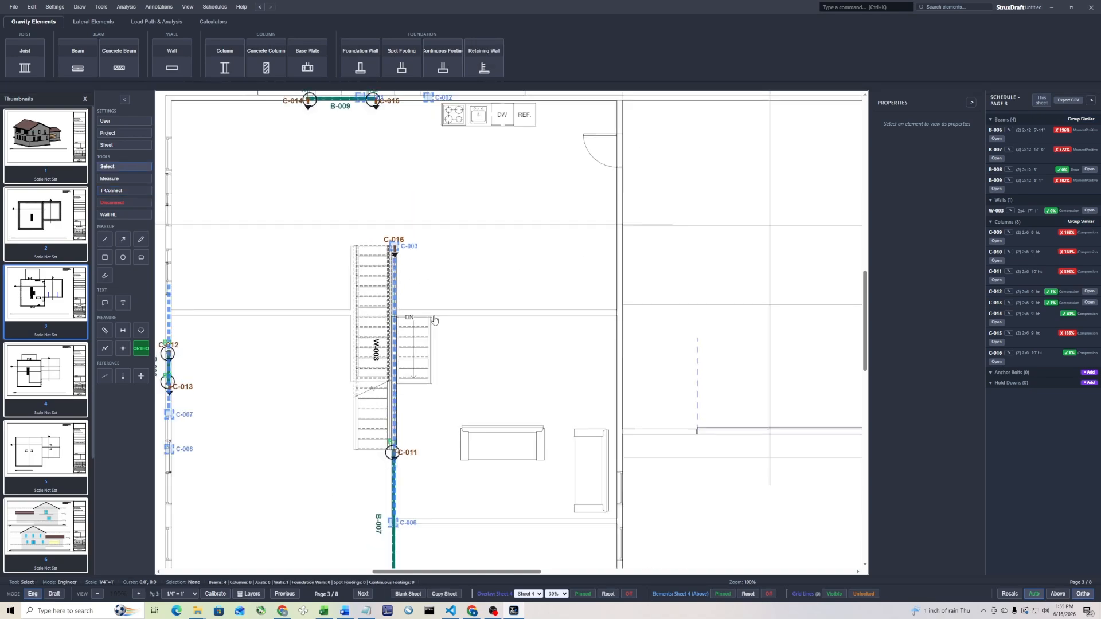
# Draw a rectangular joist region about 20 ft by 40 ft over the left half of the house, from the exterior wall to the center beam line
pyautogui.moveTo(476, 378); pyautogui.dragTo(493, 326, button='middle')
pyautogui.scroll(-4, 492, 326)
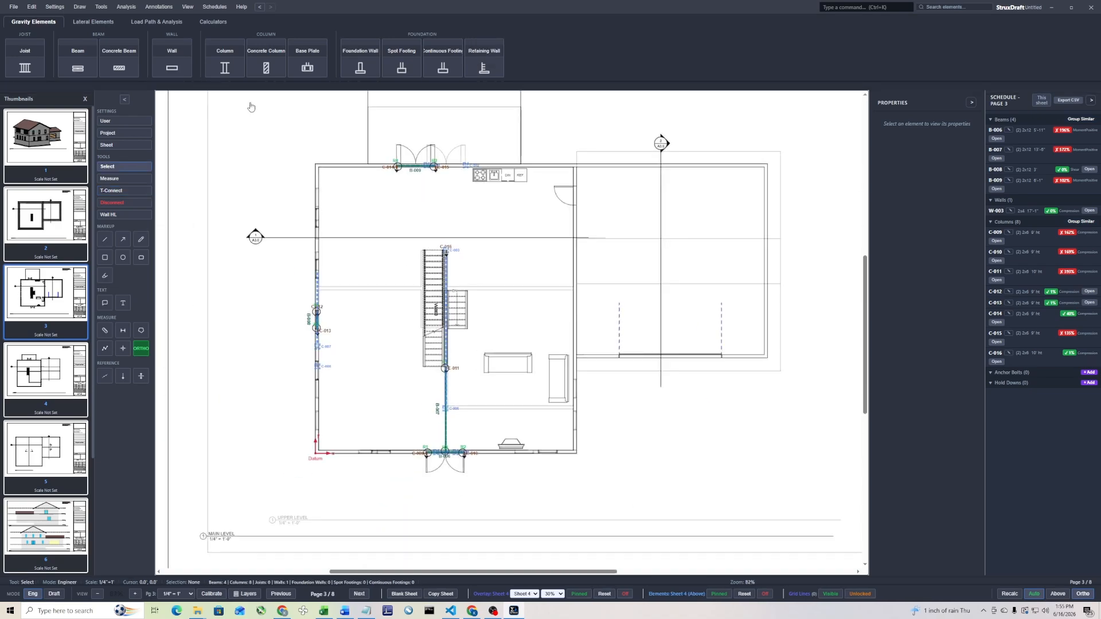
pyautogui.click(25, 62)
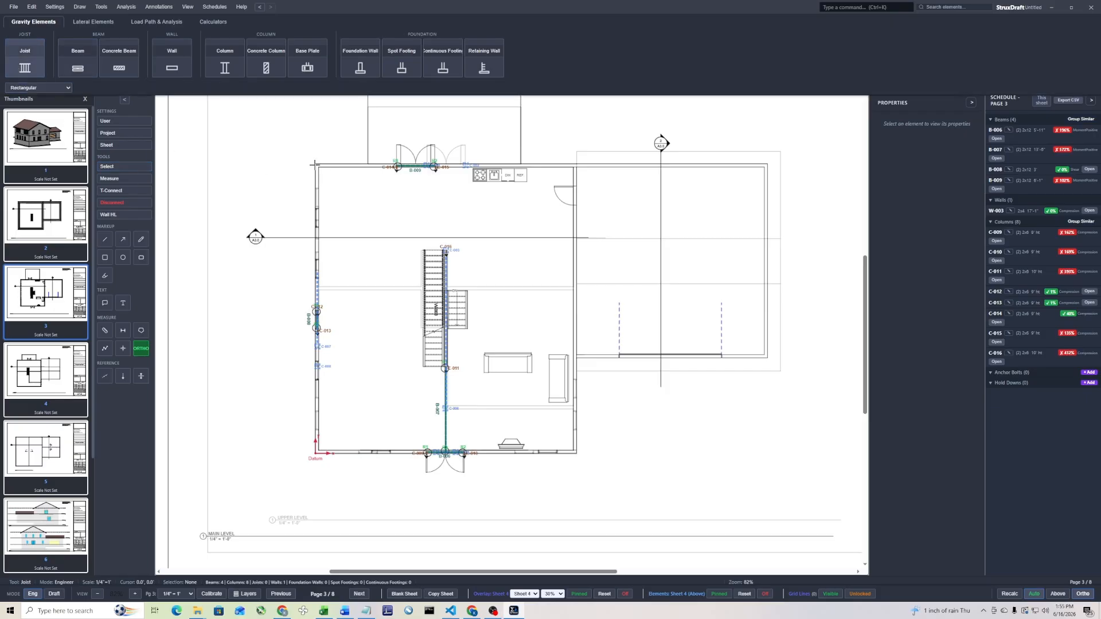
pyautogui.scroll(3, 315, 164)
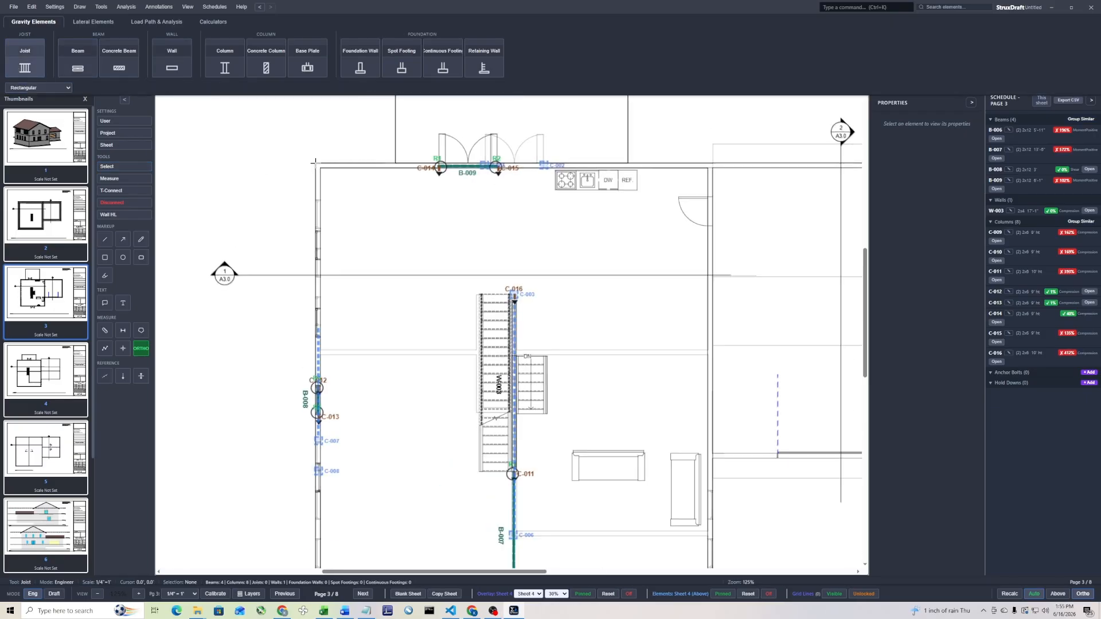
pyautogui.scroll(-5, 314, 290)
pyautogui.scroll(6, 473, 482)
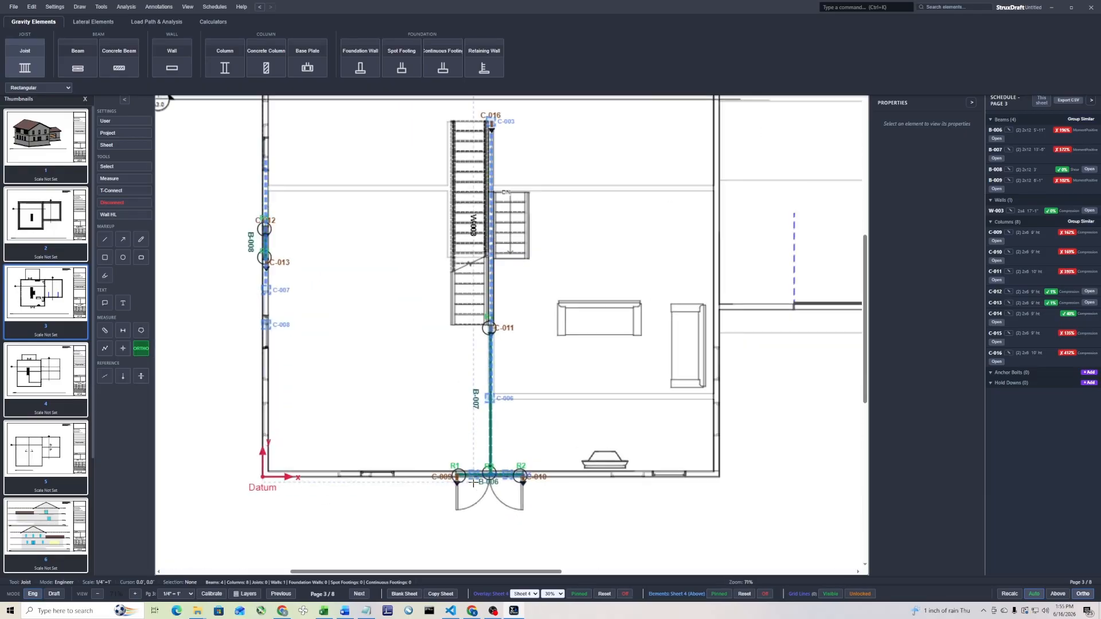
pyautogui.scroll(4, 505, 471)
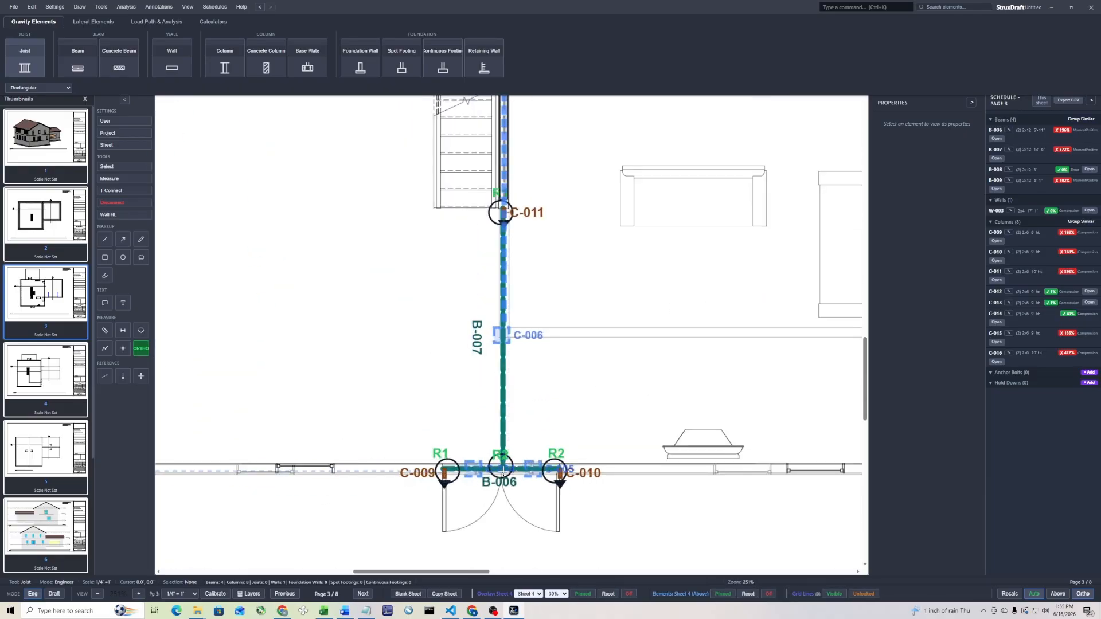
pyautogui.scroll(-5, 502, 470)
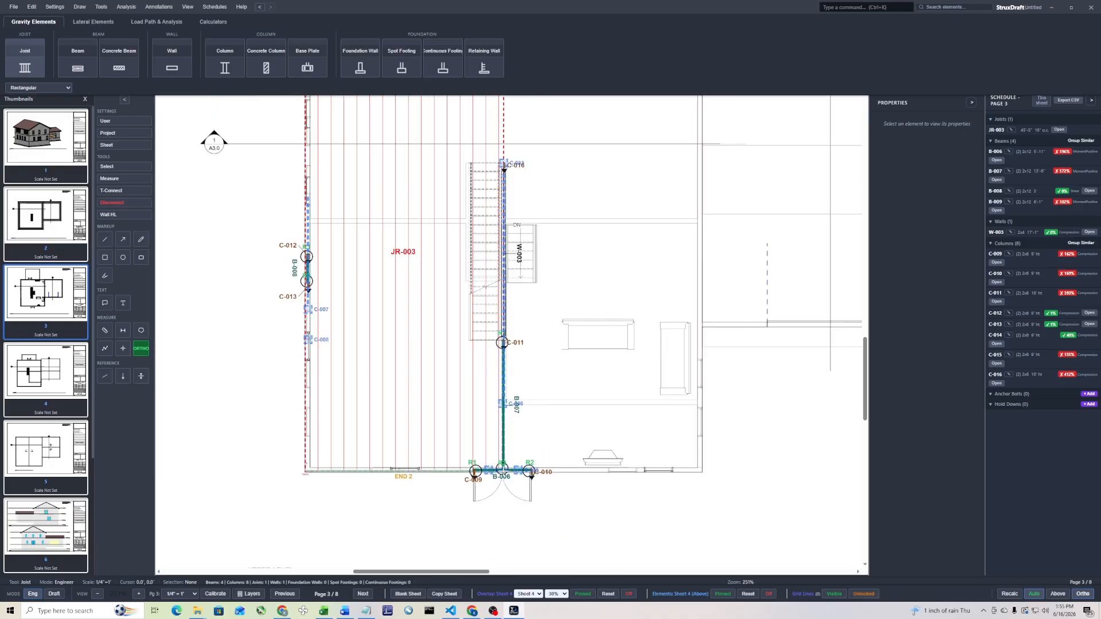
# Draw a second rectangular joist region about 40 ft long over the right half, from the center beam line to the exterior wall beside the garage
pyautogui.scroll(4, 422, 145)
pyautogui.scroll(3, 406, 140)
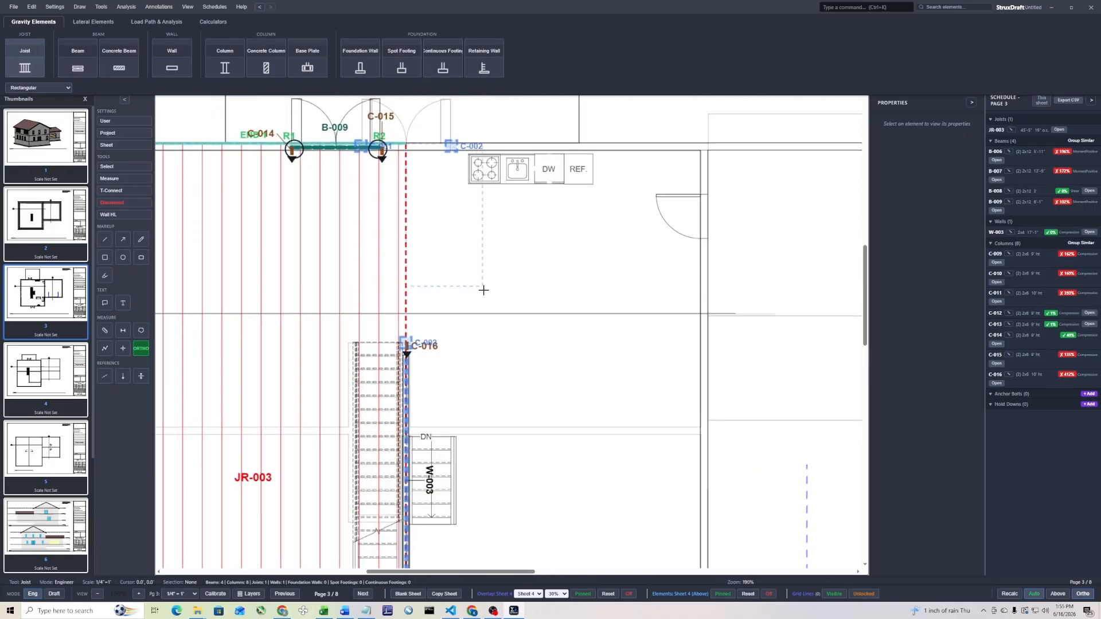
pyautogui.scroll(-5, 481, 282)
pyautogui.scroll(2, 602, 569)
pyautogui.click(605, 567)
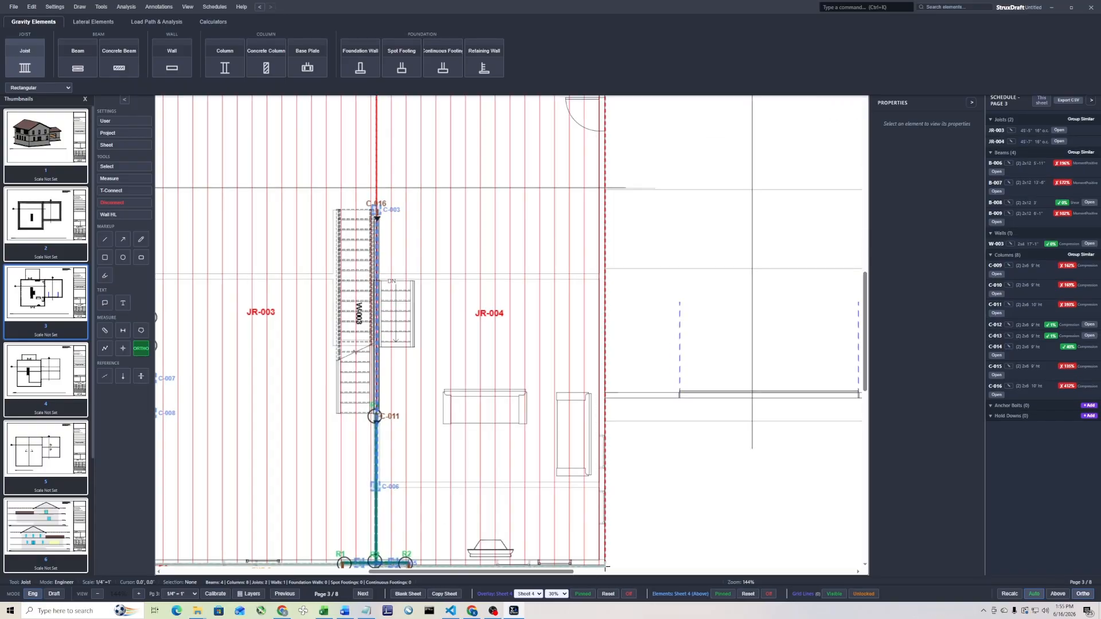
# Rotate joist regions JR-004 and JR-003 by 90° so they span between the exterior walls and the center line
pyautogui.rightClick(516, 237)
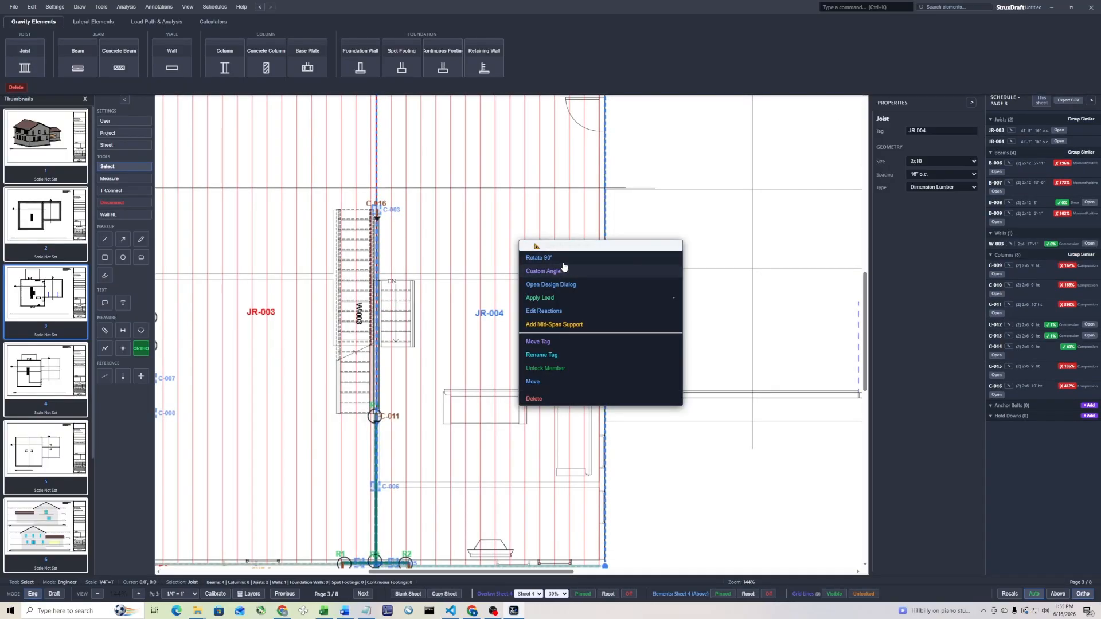
pyautogui.click(564, 266)
pyautogui.rightClick(262, 249)
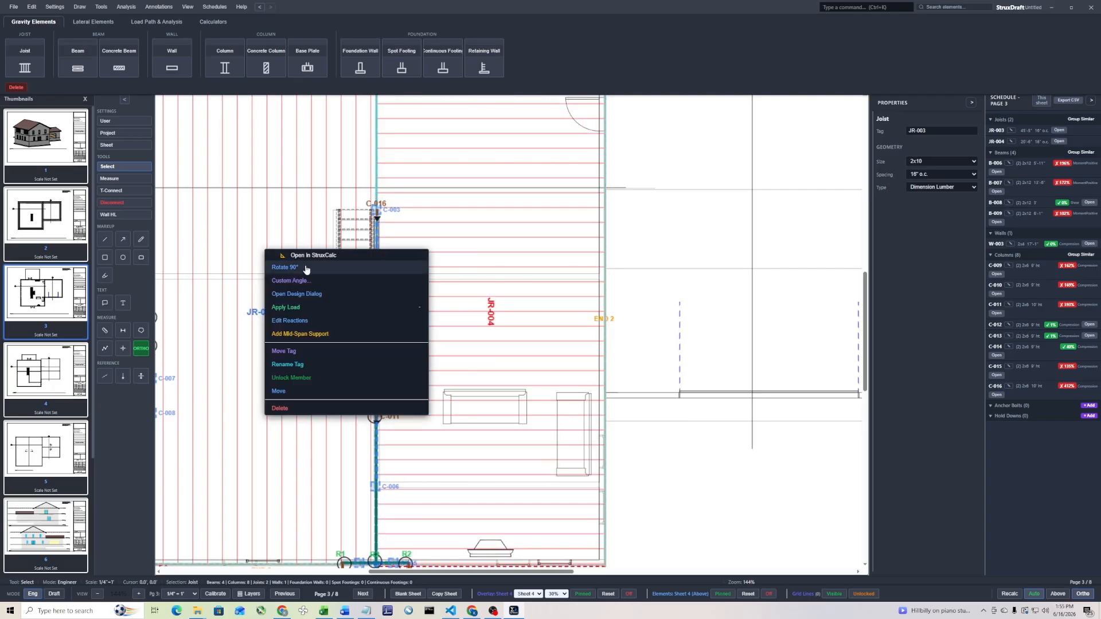
pyautogui.click(305, 270)
# Apply the built-in Floor - Residential load to joist regions JR-003 and JR-004
pyautogui.scroll(-3, 377, 241)
pyautogui.rightClick(344, 201)
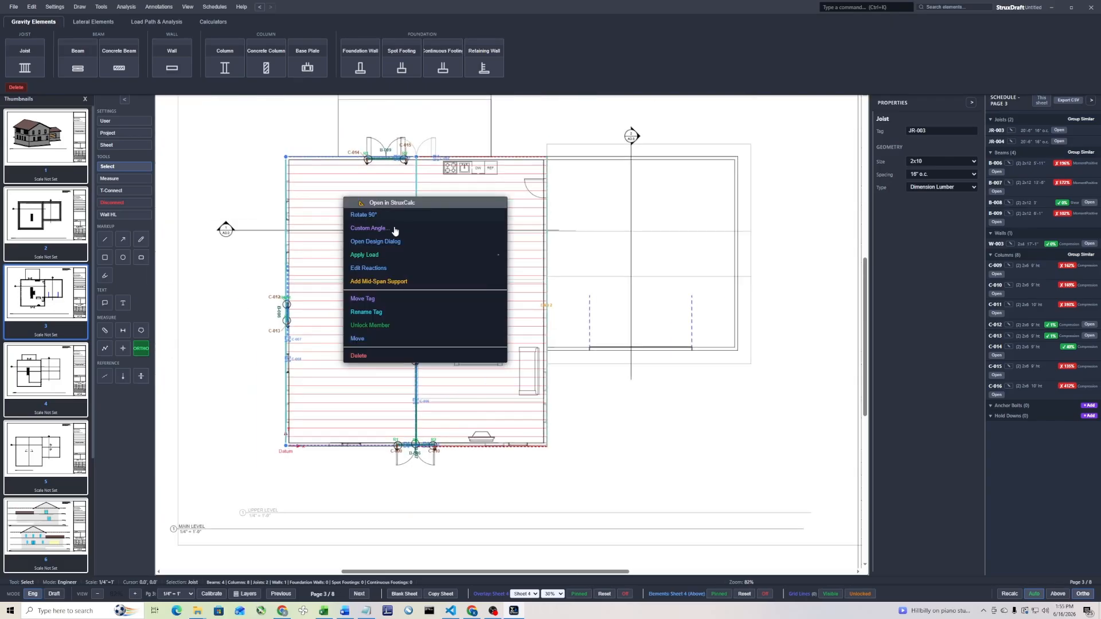
pyautogui.click(386, 260)
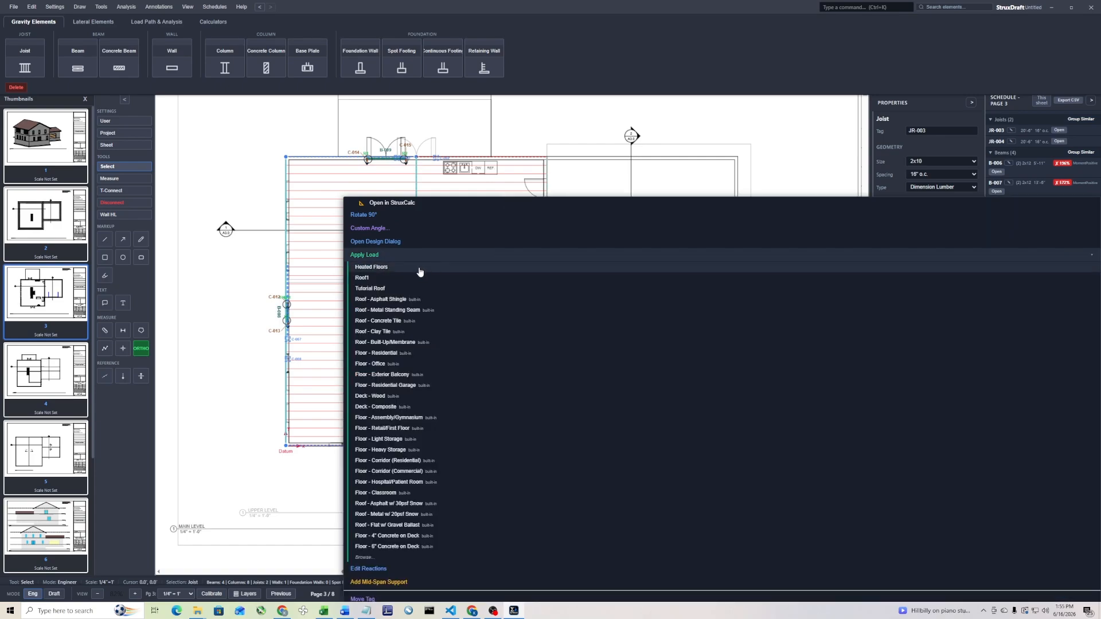
pyautogui.click(409, 364)
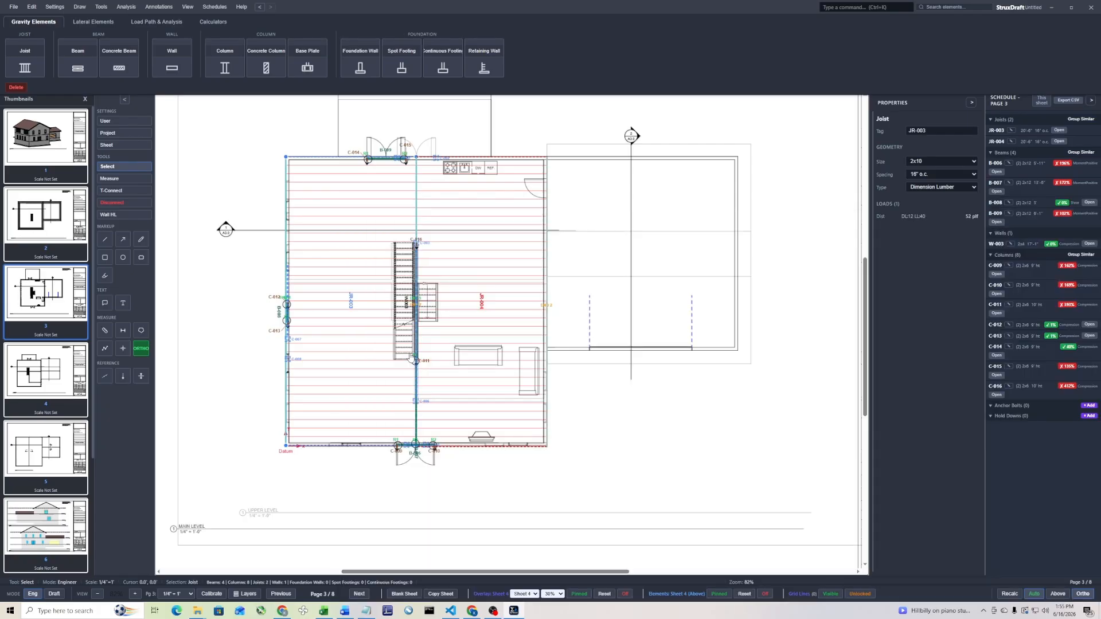
pyautogui.rightClick(455, 207)
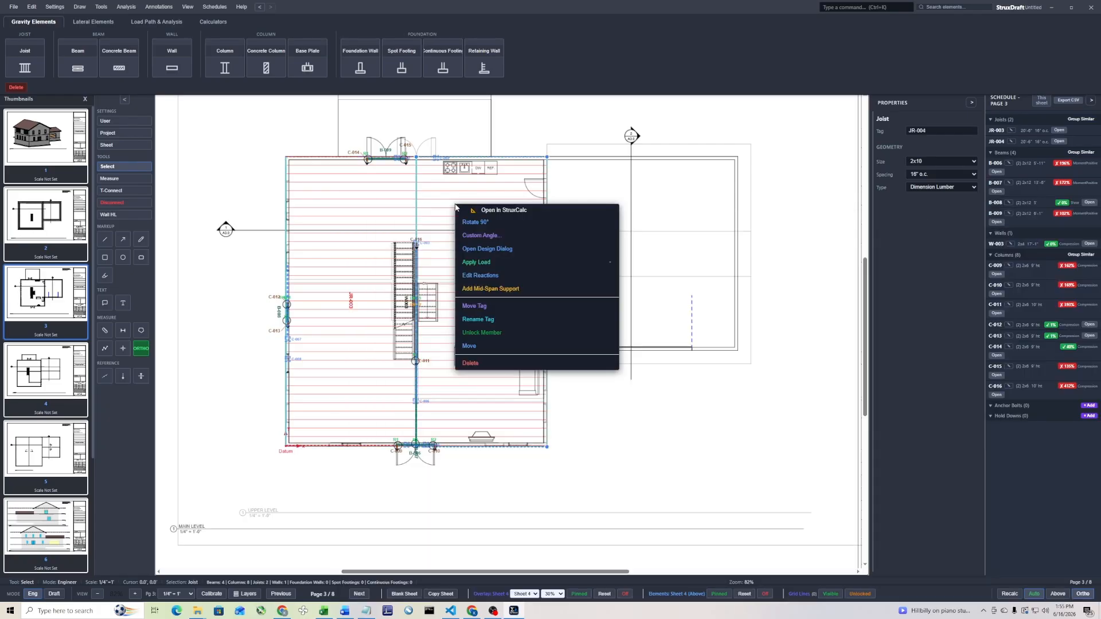
pyautogui.click(493, 262)
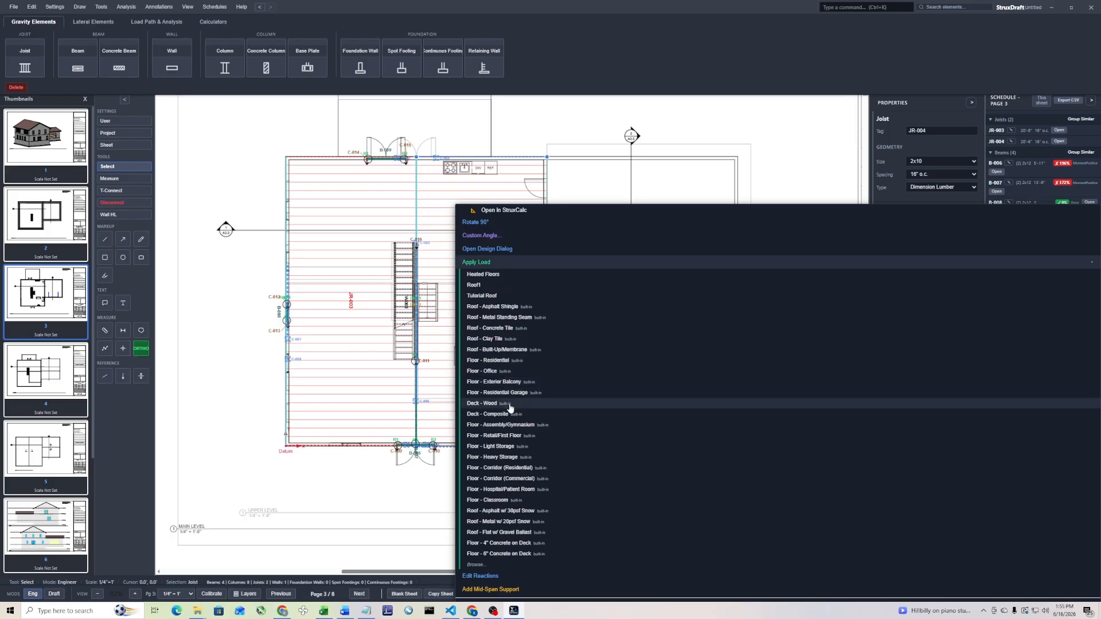
pyautogui.click(506, 361)
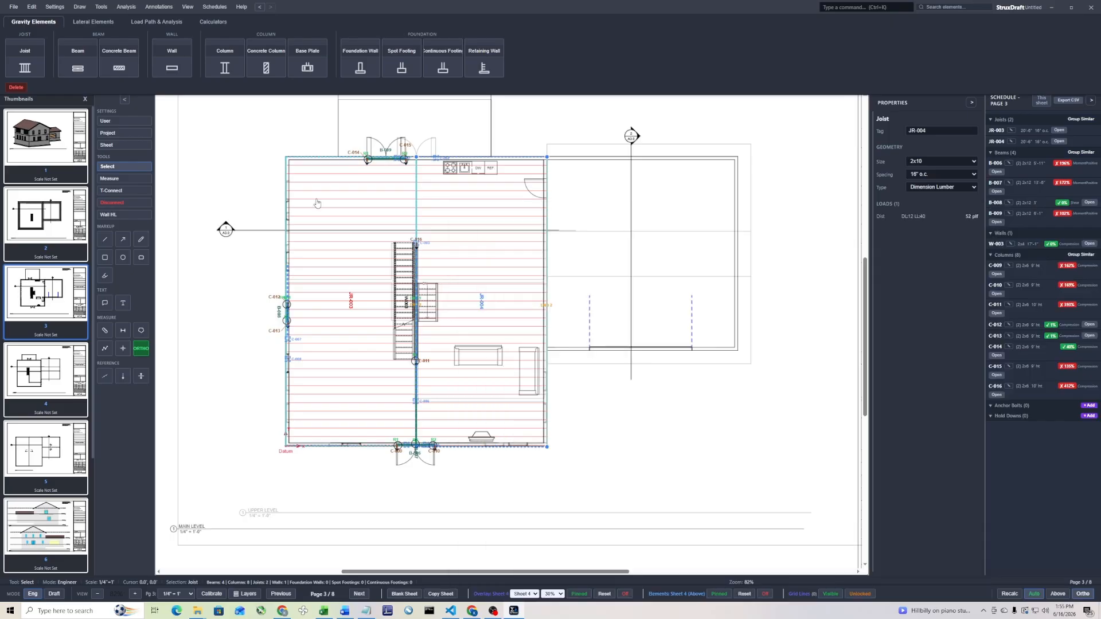
# Open the Load Database and review the custom and built-in ASCE 7 joist loads
pyautogui.click(175, 27)
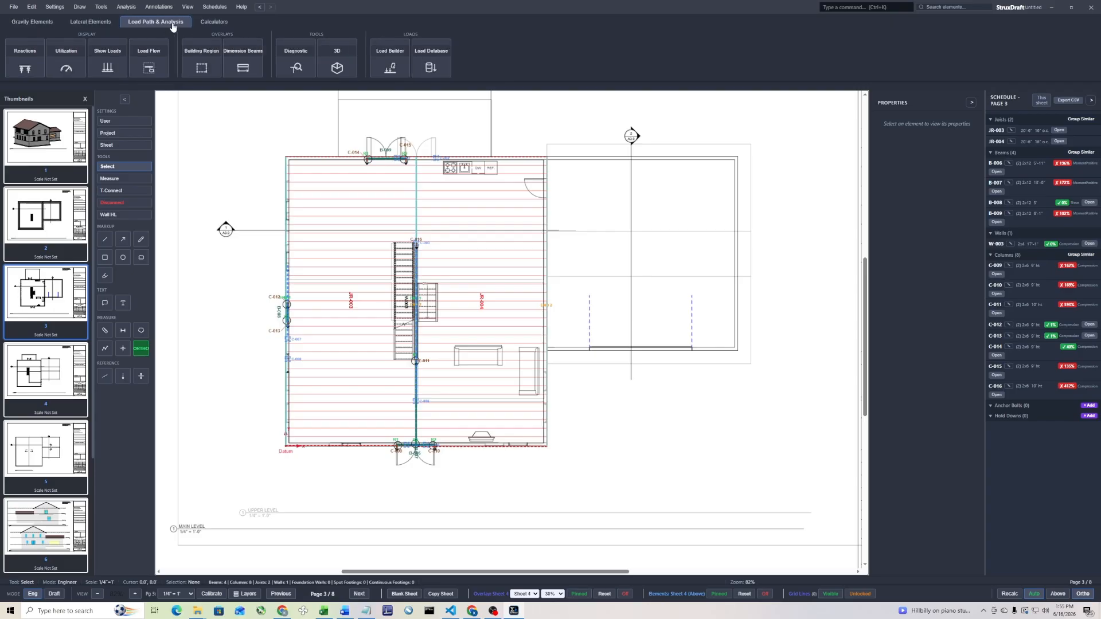
pyautogui.click(432, 66)
pyautogui.scroll(-3, 480, 327)
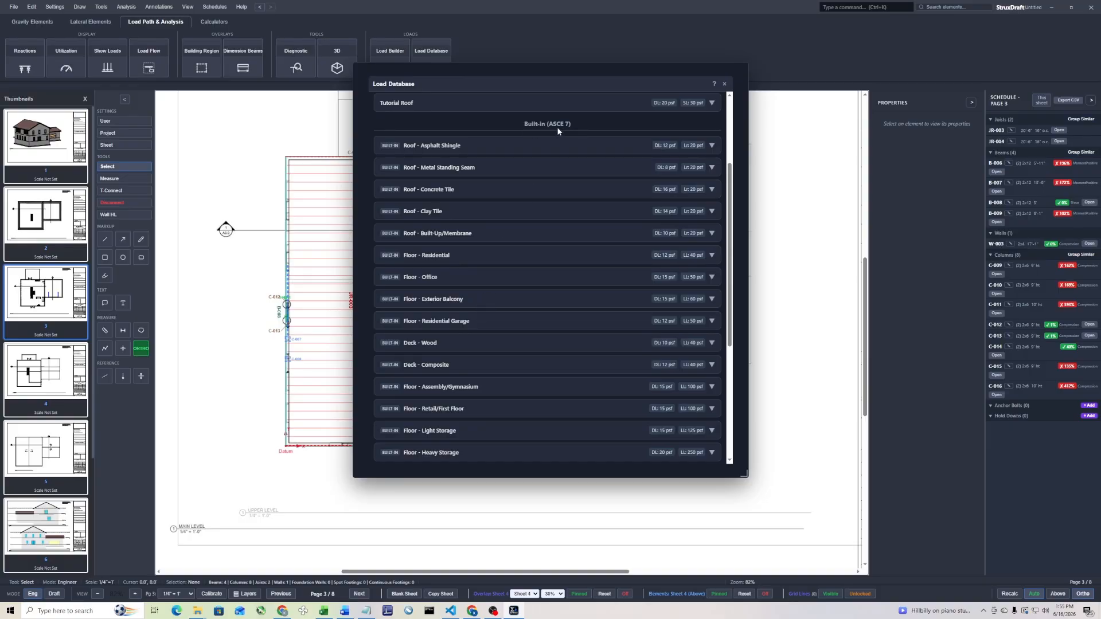
pyautogui.scroll(3, 436, 188)
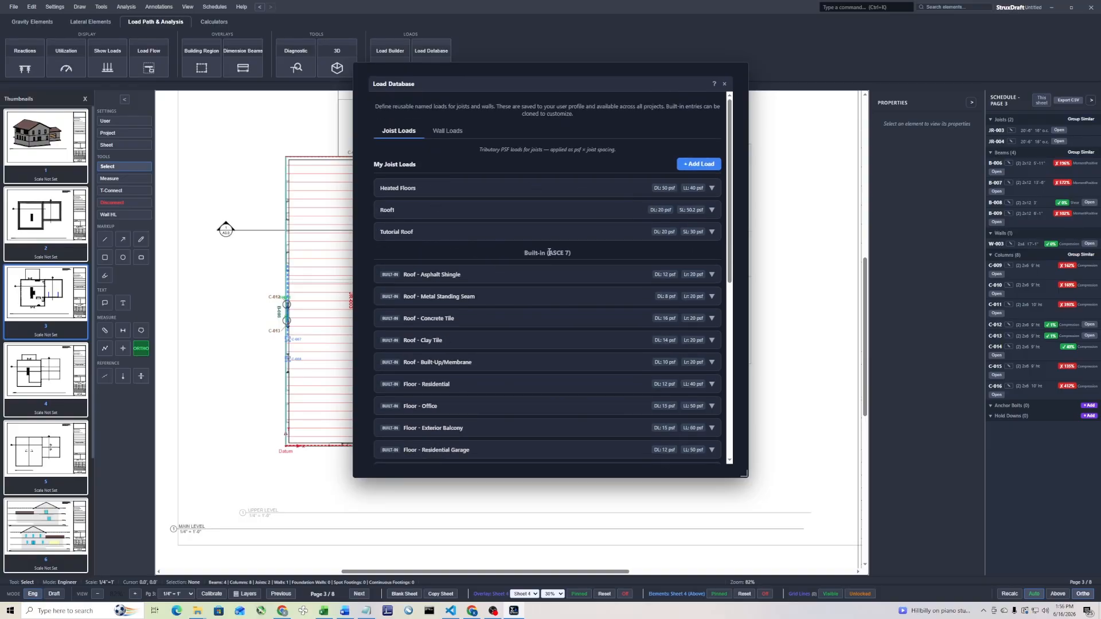
pyautogui.scroll(-3, 627, 212)
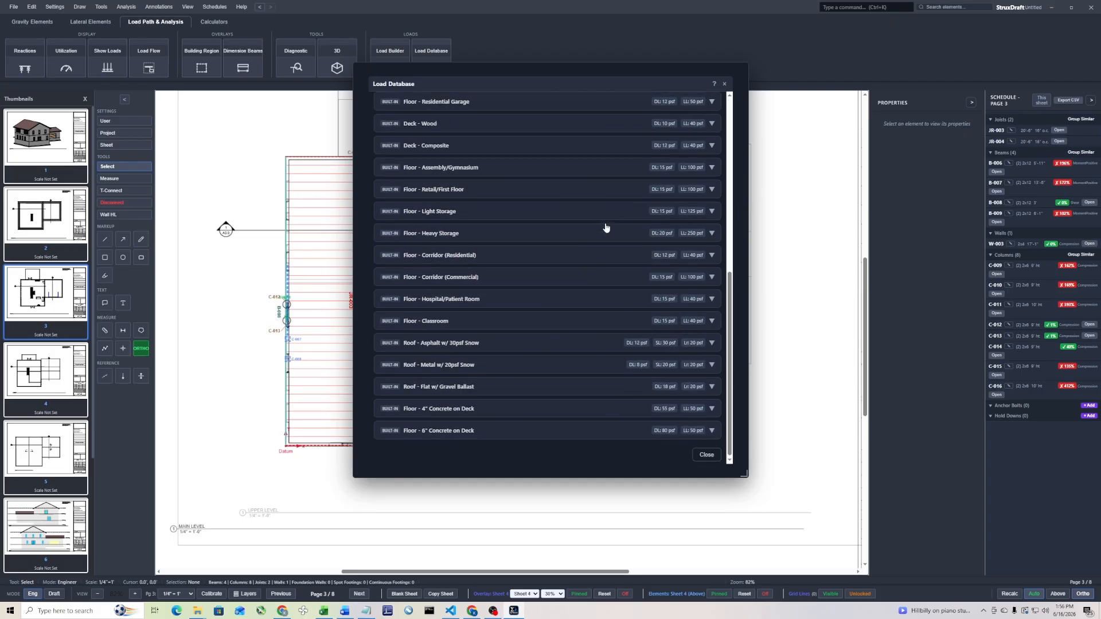
pyautogui.scroll(4, 603, 227)
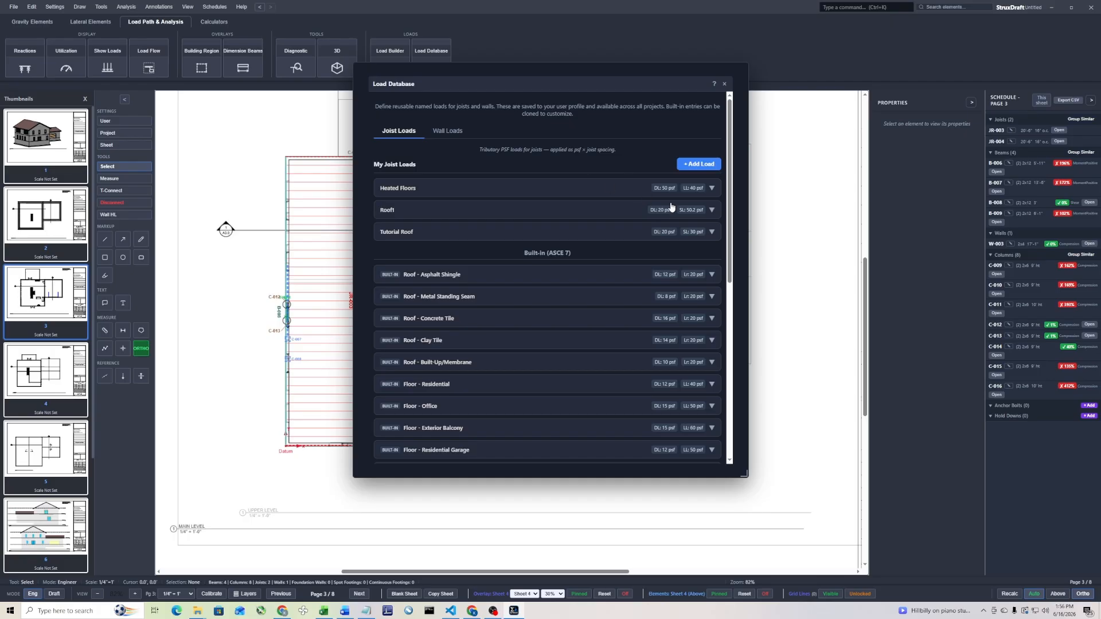
# Set the snow load of the custom Roof1 joist load to 45 psf and close the Load Database
pyautogui.click(711, 210)
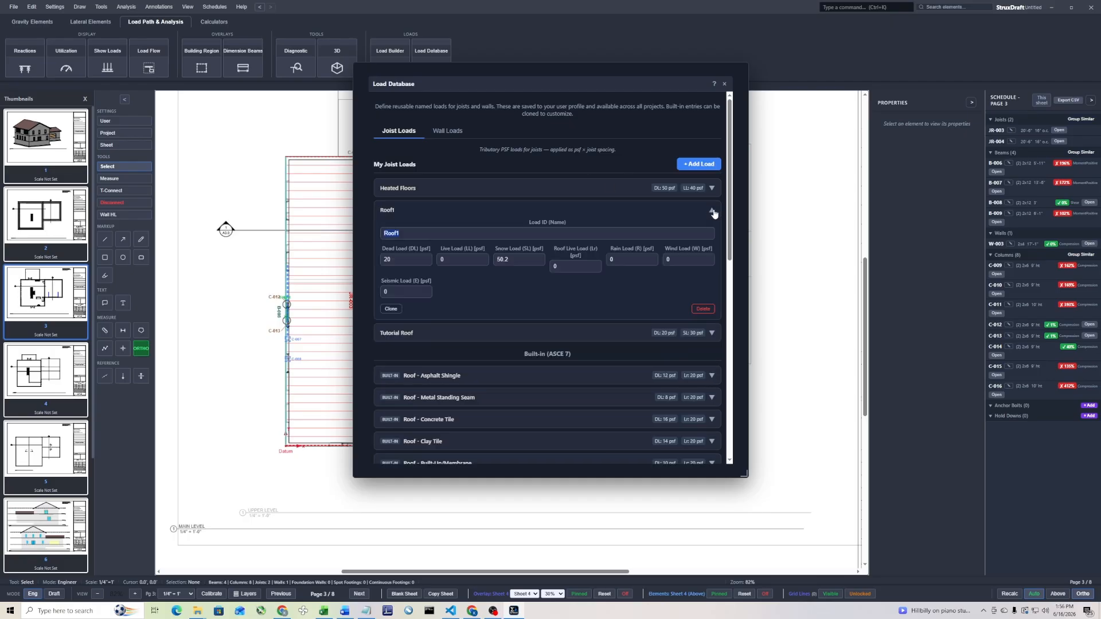
pyautogui.click(533, 263)
pyautogui.click(725, 86)
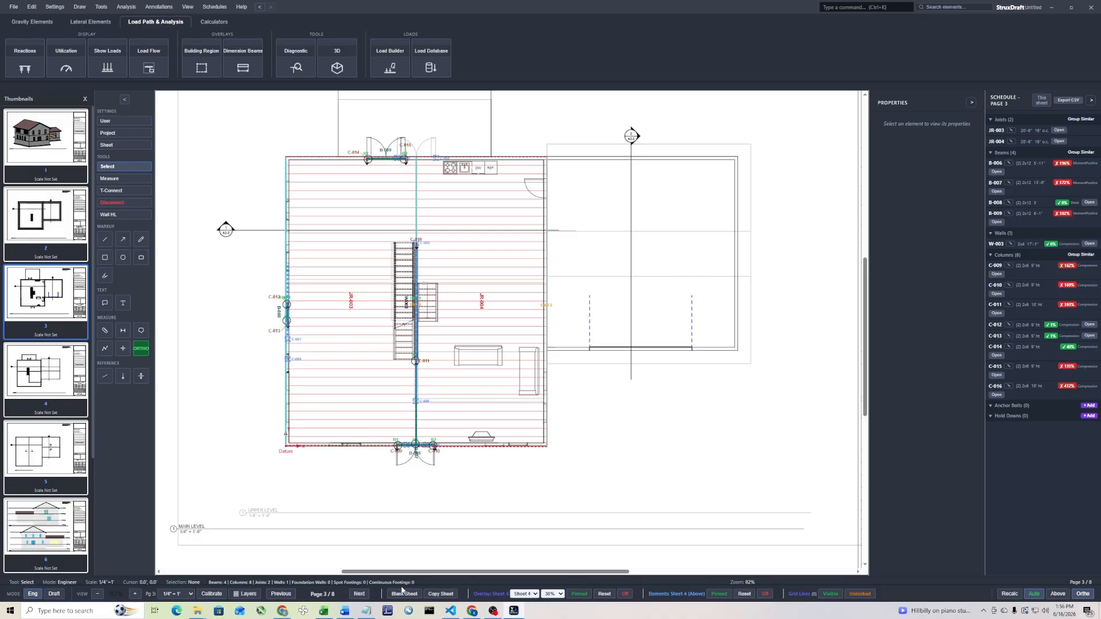
# Inspect the load inputs of roof joist JR-002 on page 4
pyautogui.click(359, 594)
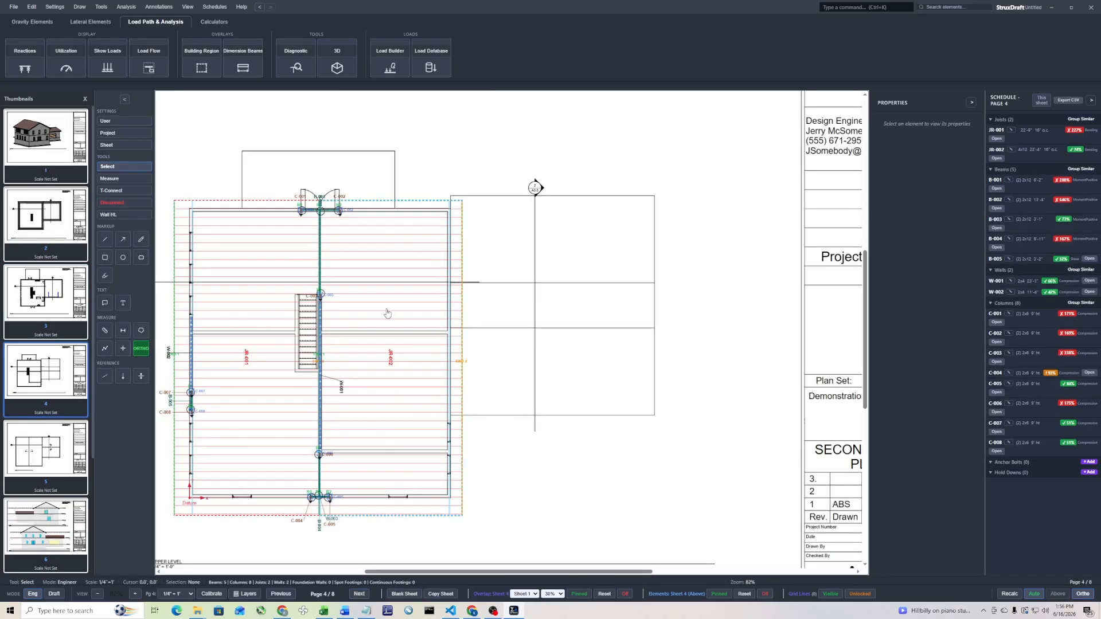
pyautogui.doubleClick(387, 313)
pyautogui.scroll(-2, 498, 436)
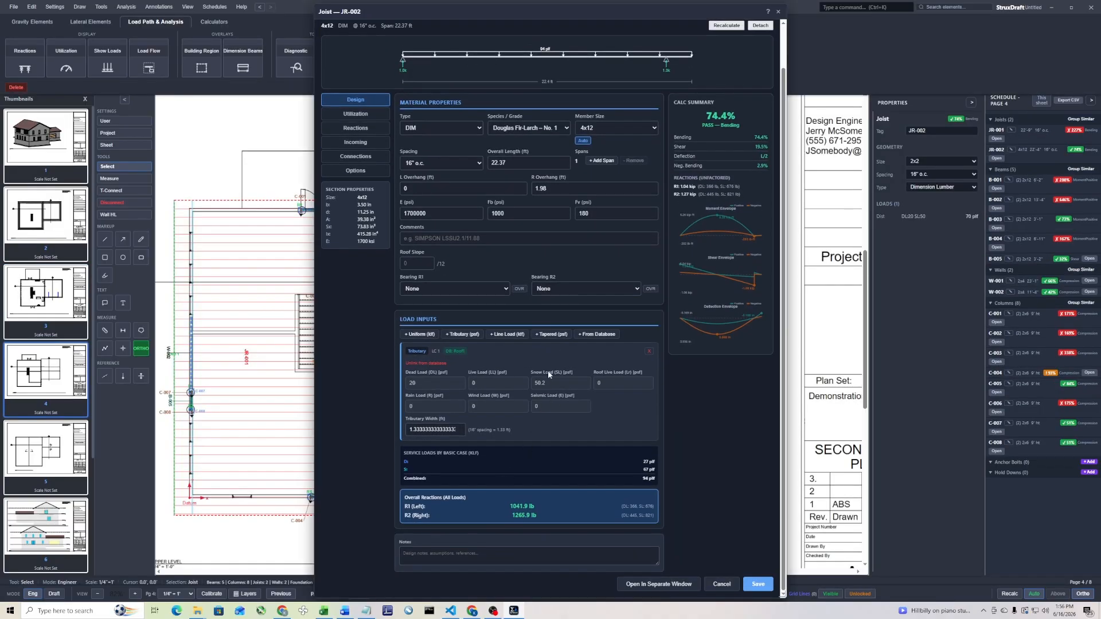
pyautogui.click(778, 11)
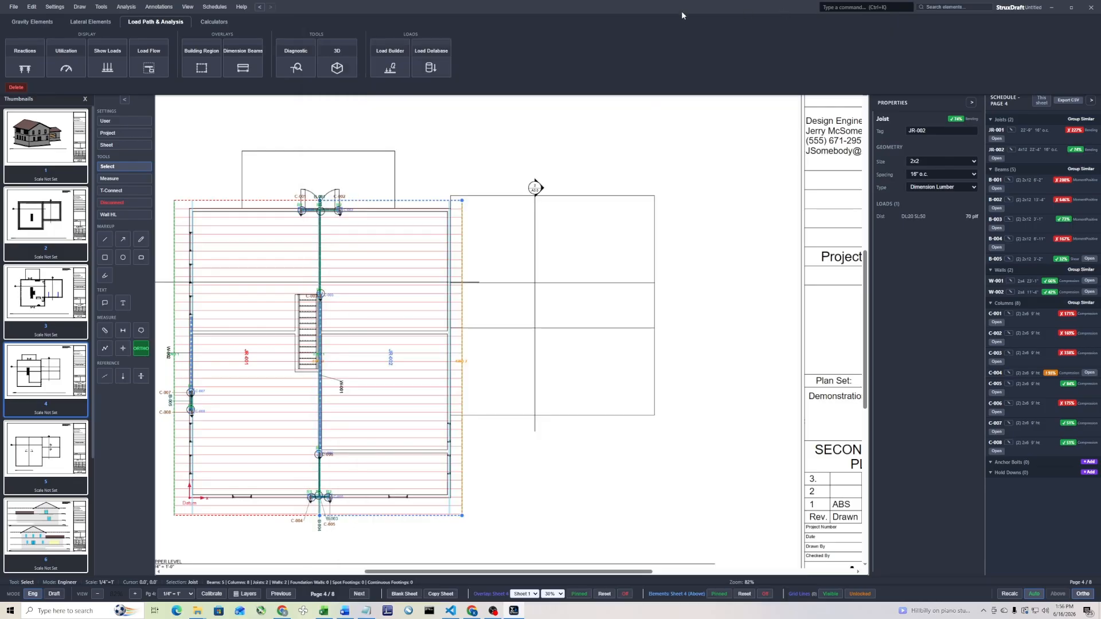
# Check the saved Roof1 entry in the Load Database
pyautogui.click(431, 57)
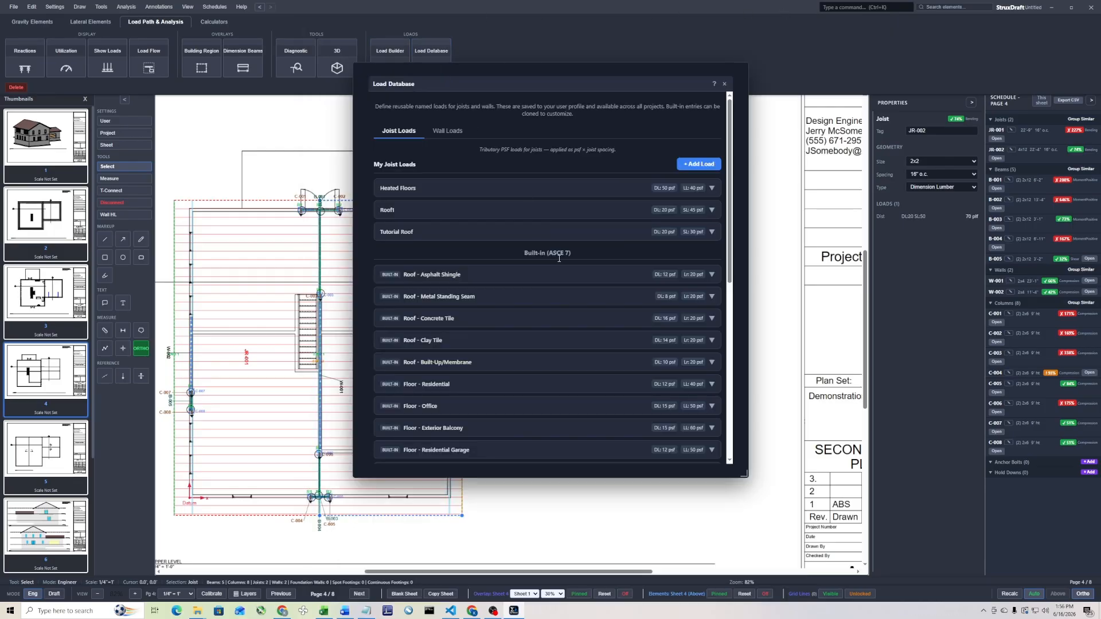
pyautogui.click(638, 211)
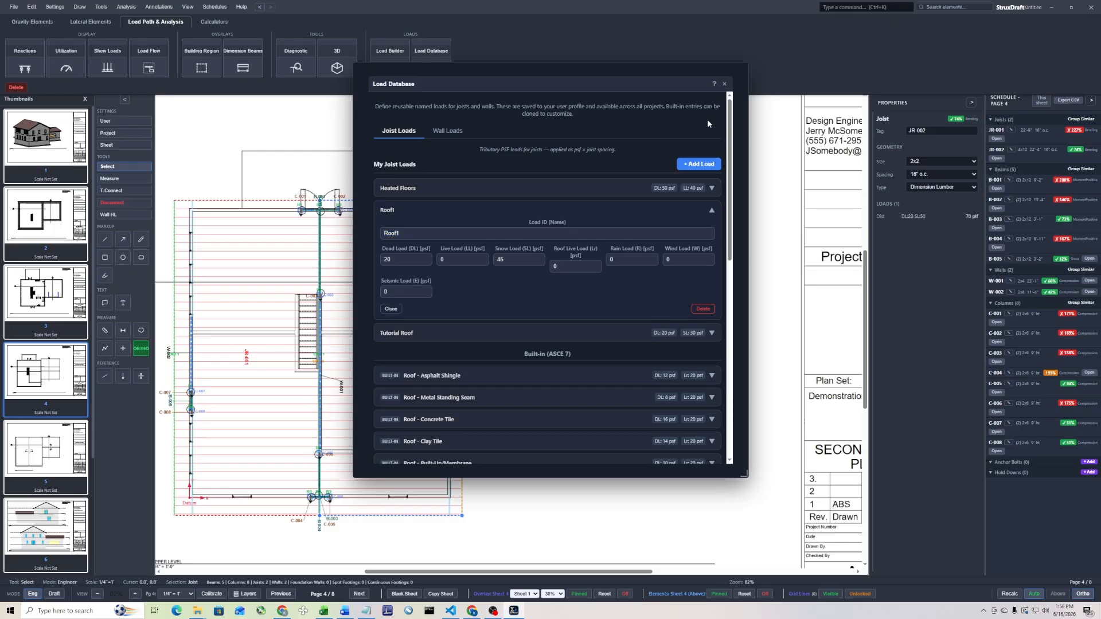
pyautogui.click(724, 84)
pyautogui.click(646, 309)
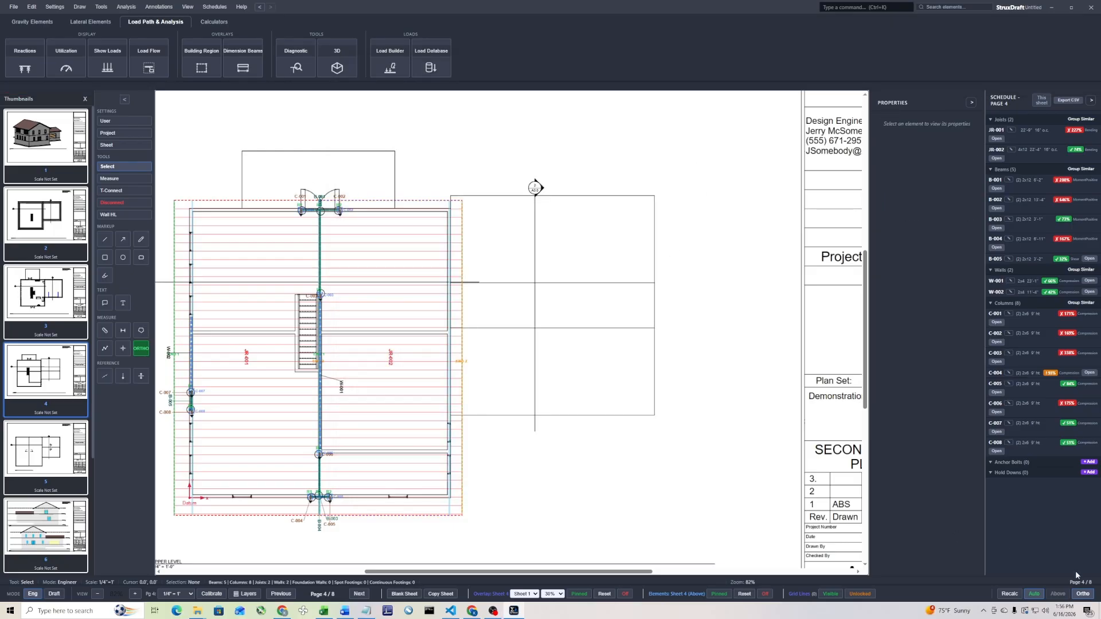
# Recalculate the model and recheck the load inputs of joist JR-002
pyautogui.click(1014, 598)
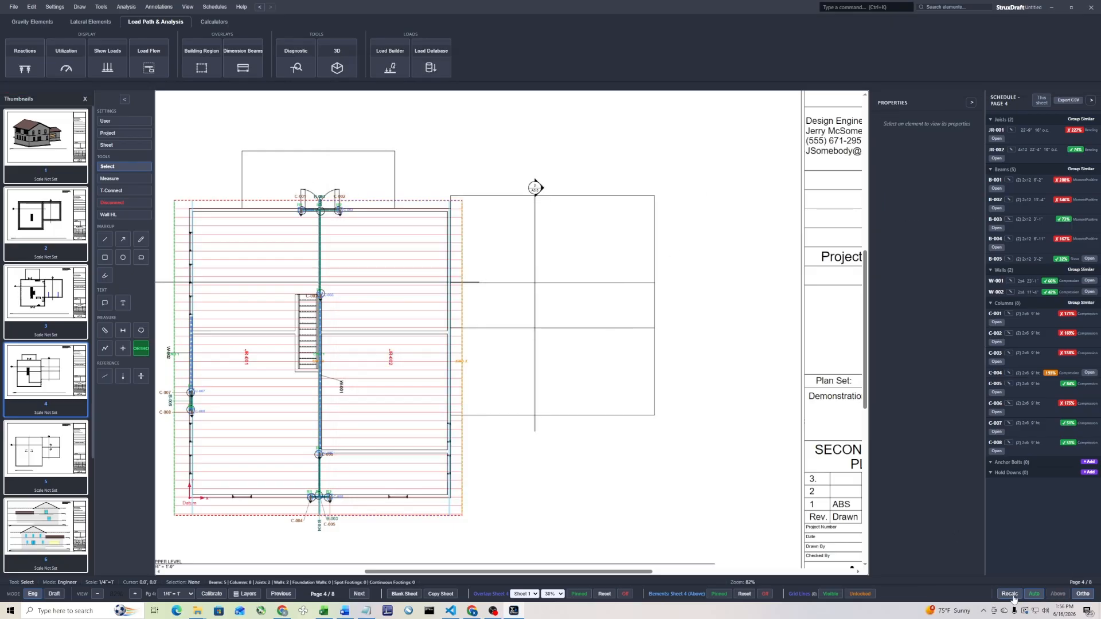
pyautogui.doubleClick(350, 319)
pyautogui.scroll(-1, 522, 353)
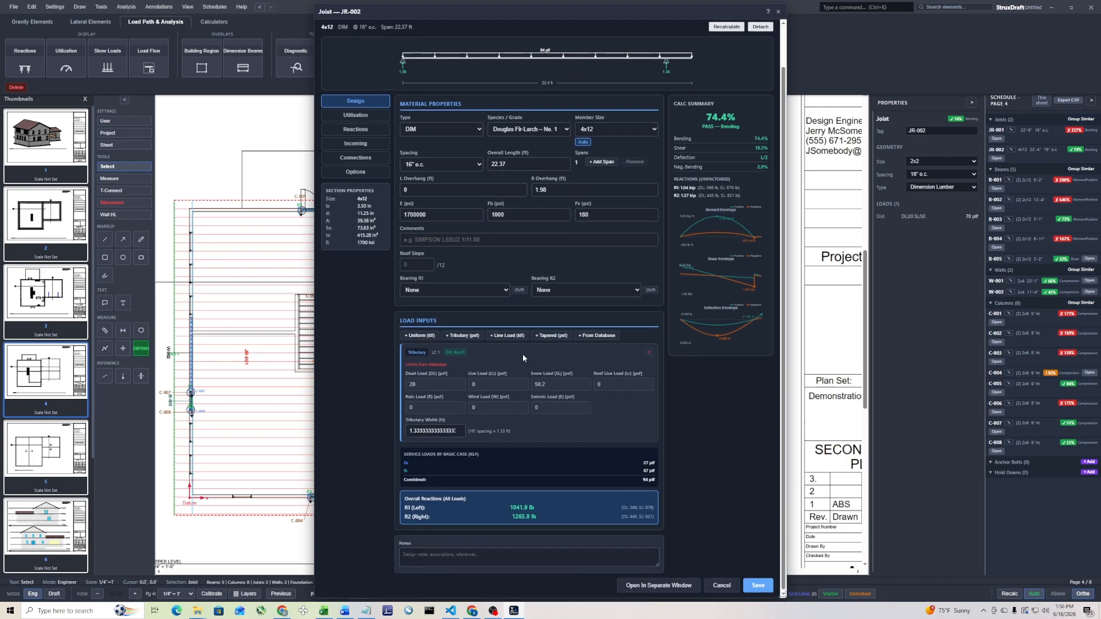
pyautogui.click(778, 11)
pyautogui.click(601, 403)
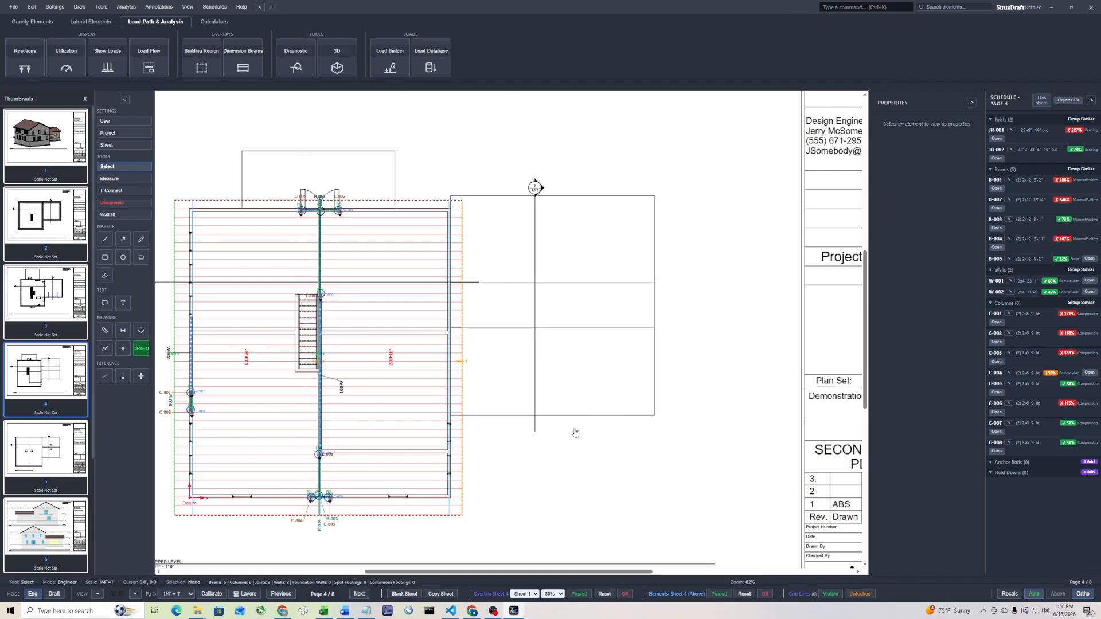
# Draw a rectangular joist region about 24 ft by 9 ft on page 3, over the half of the rear deck adjoining the house
pyautogui.moveTo(594, 419); pyautogui.dragTo(708, 361, button='middle')
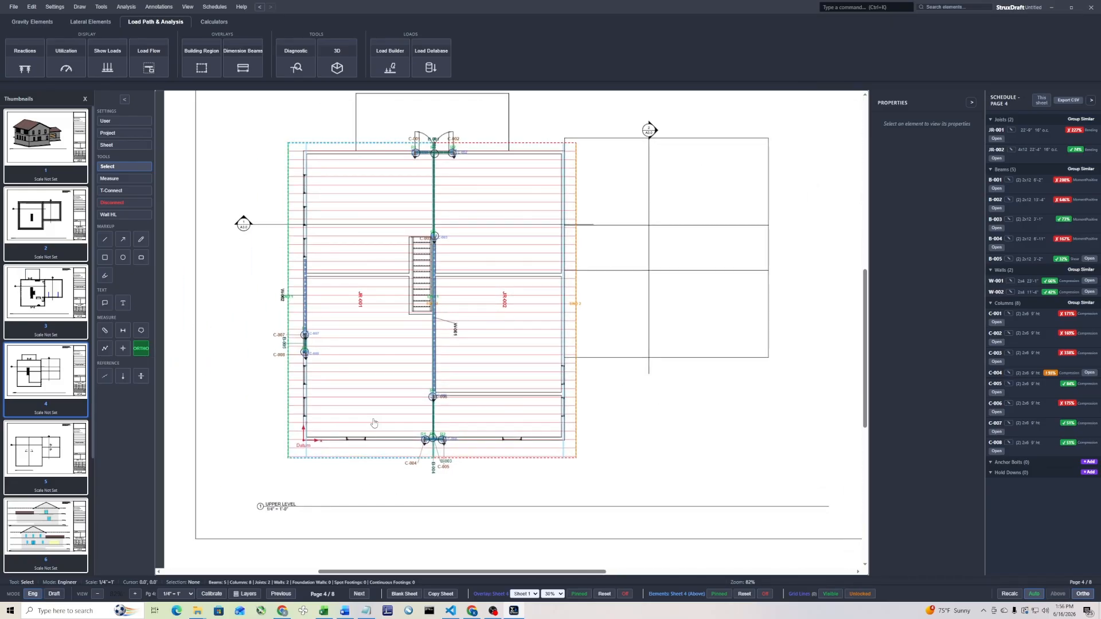
pyautogui.click(280, 594)
pyautogui.moveTo(285, 126); pyautogui.dragTo(306, 197, button='middle')
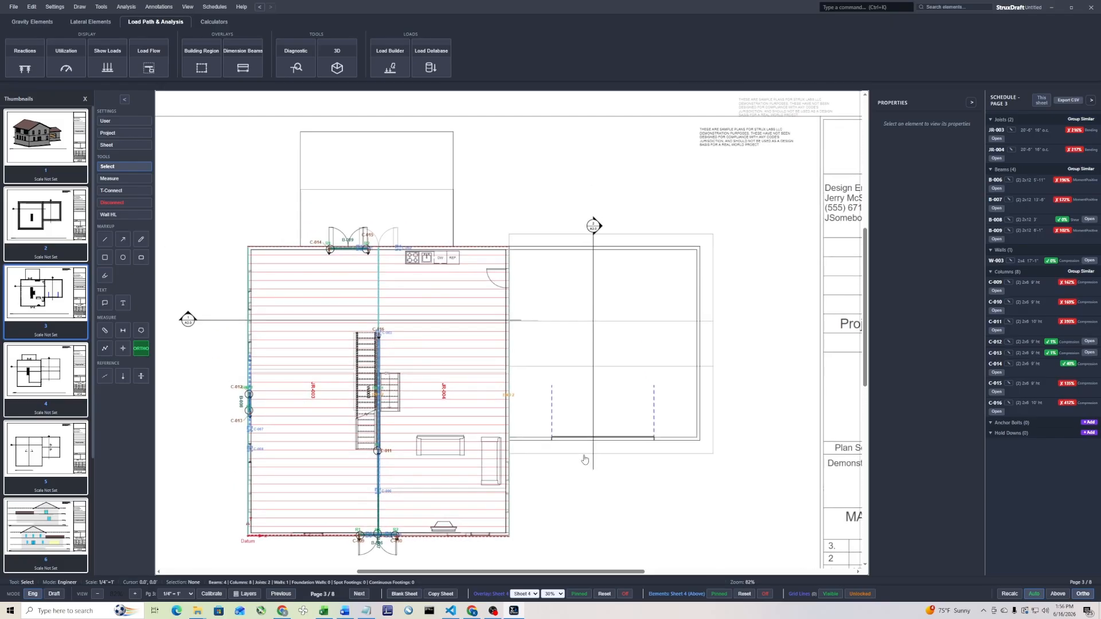
pyautogui.click(43, 23)
pyautogui.click(25, 60)
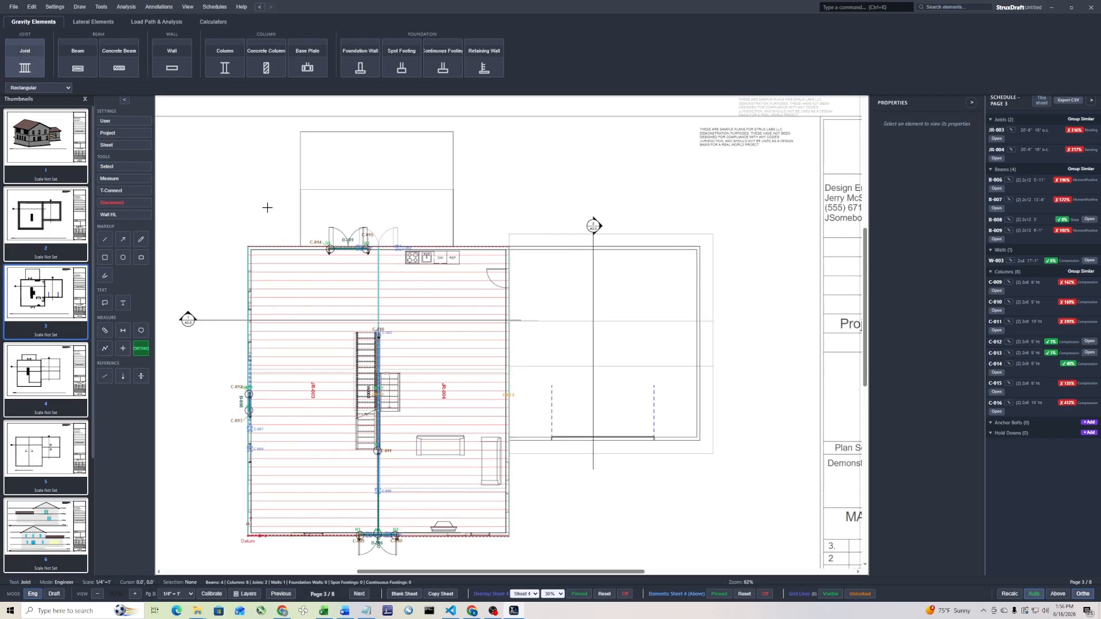
pyautogui.click(299, 188)
pyautogui.click(454, 247)
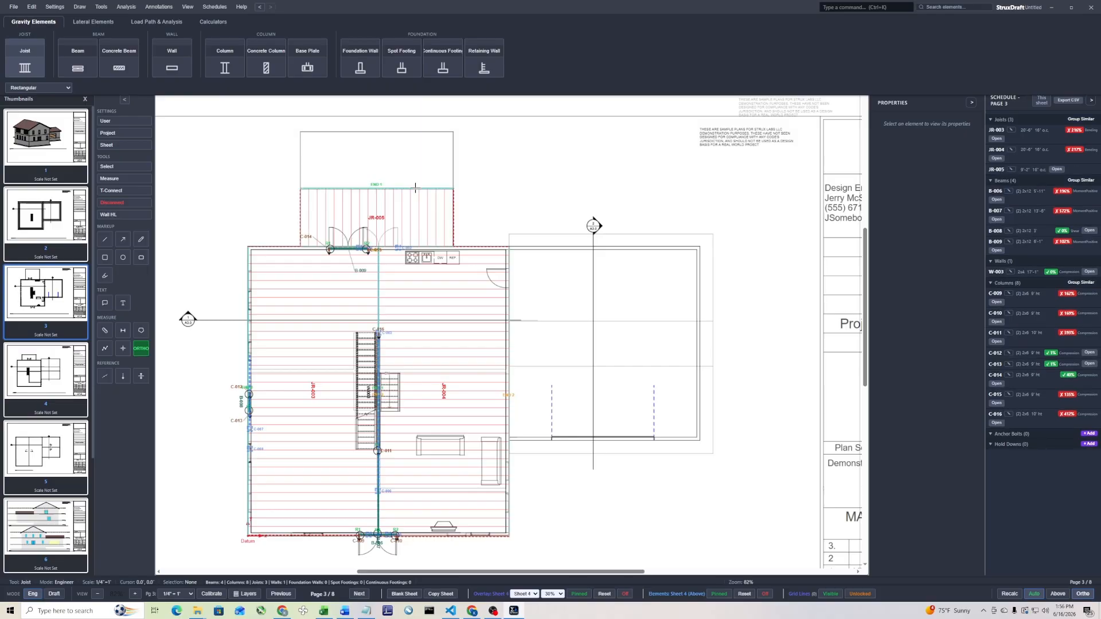
# Try a standalone column at the outer-left corner of joist region JR-005 and undo it
pyautogui.click(85, 66)
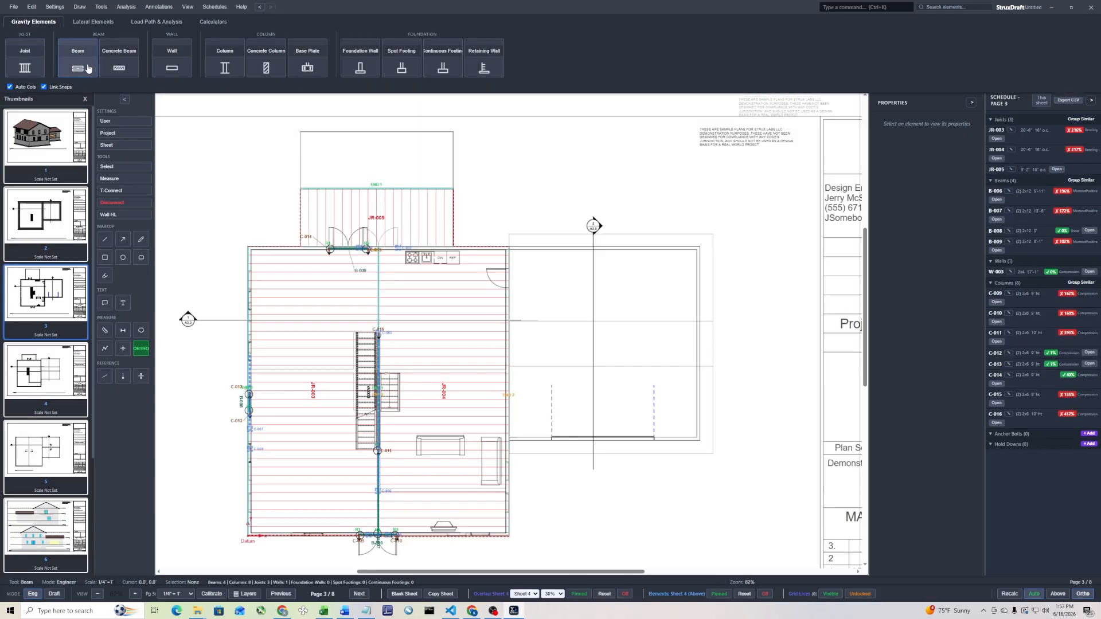
pyautogui.click(238, 71)
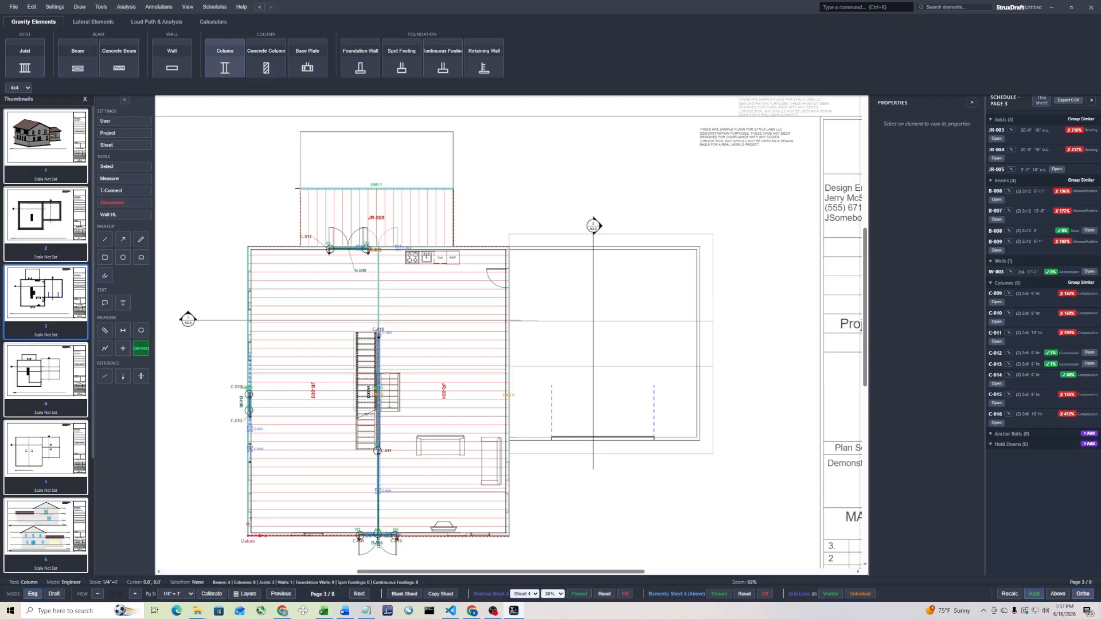
pyautogui.scroll(3, 298, 188)
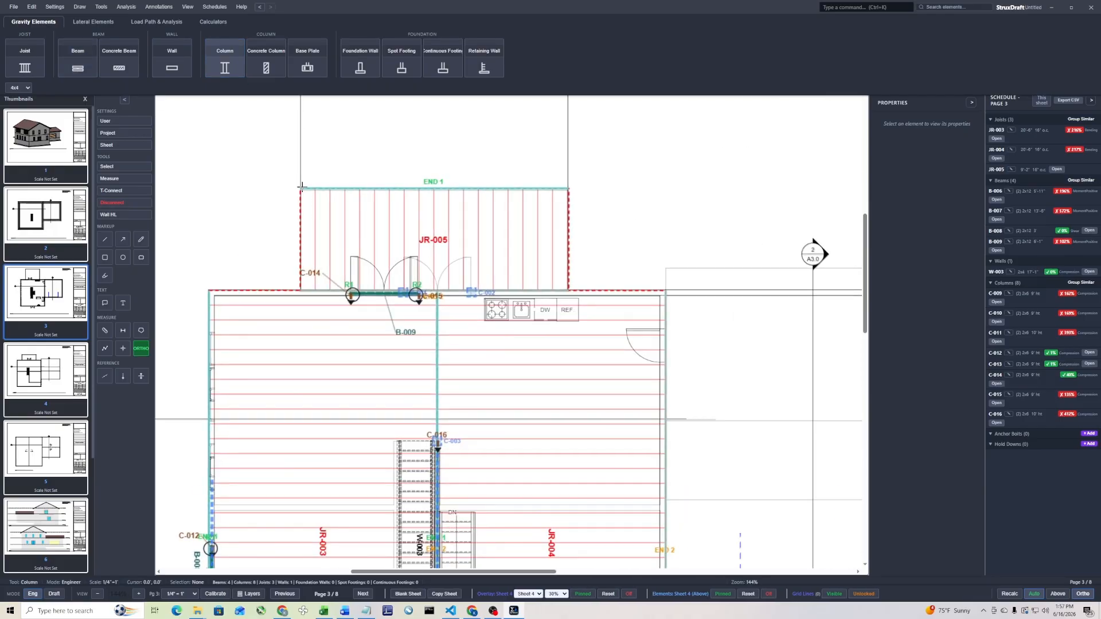
pyautogui.click(298, 187)
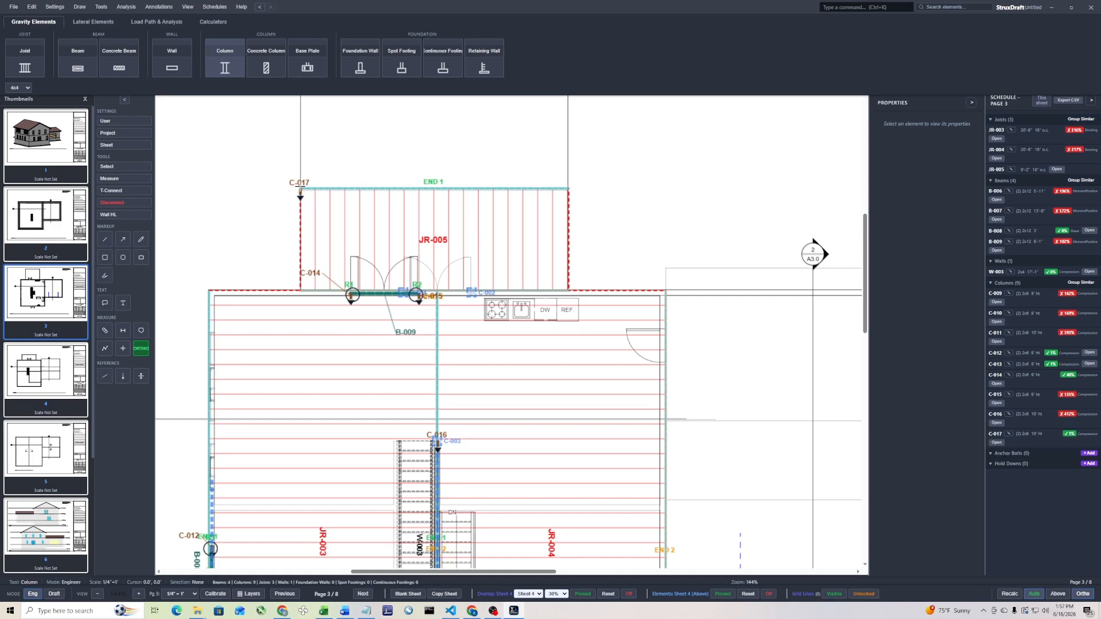
pyautogui.press('Escape')
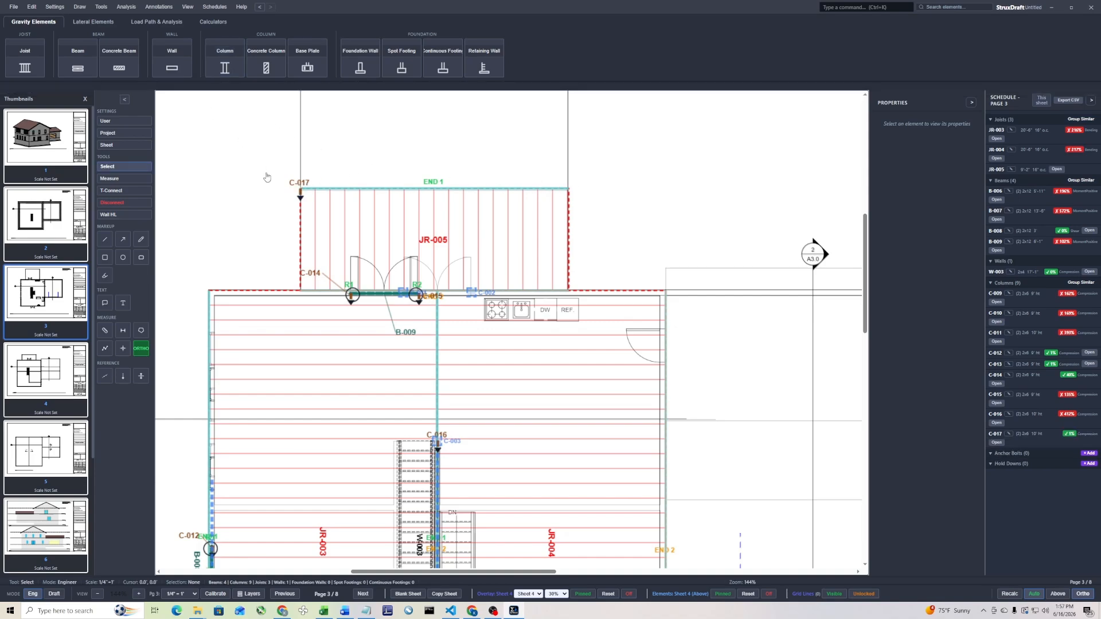
pyautogui.hotkey('ctrl', 'z')
# Draw a beam about 24 ft long along the outer edge of joist region JR-005, with automatic columns at both ends
pyautogui.click(78, 68)
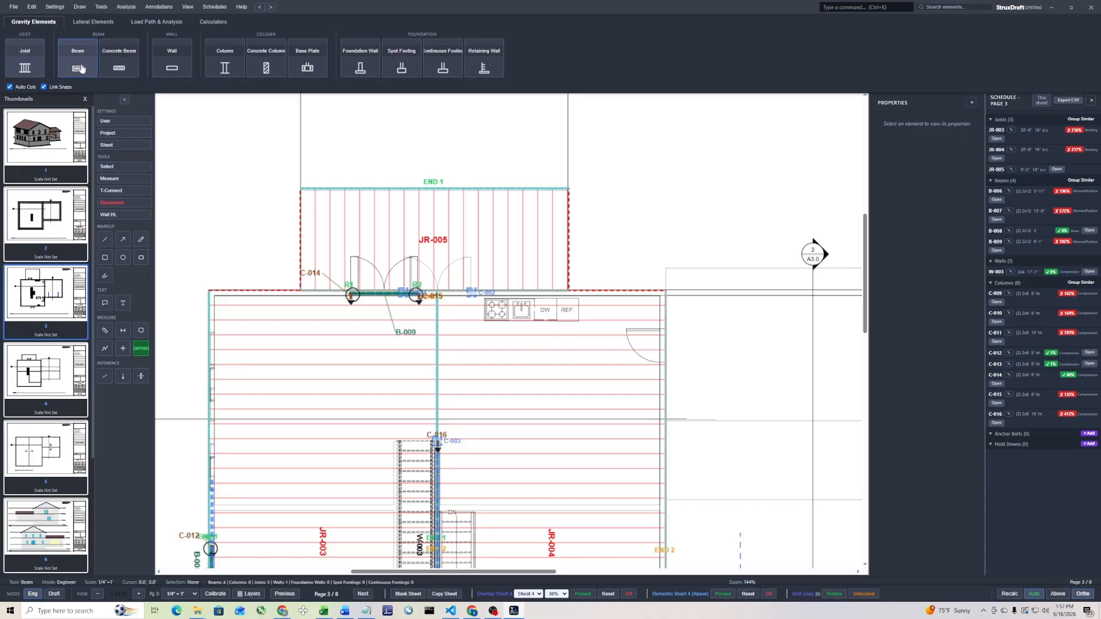
pyautogui.click(299, 189)
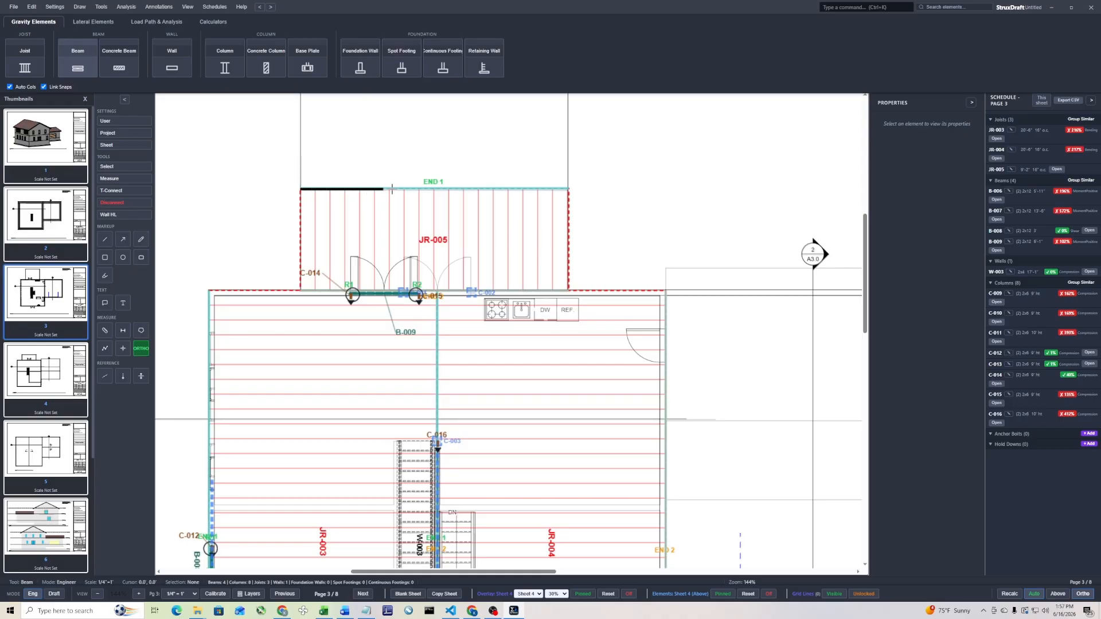
pyautogui.click(569, 185)
pyautogui.press('Escape')
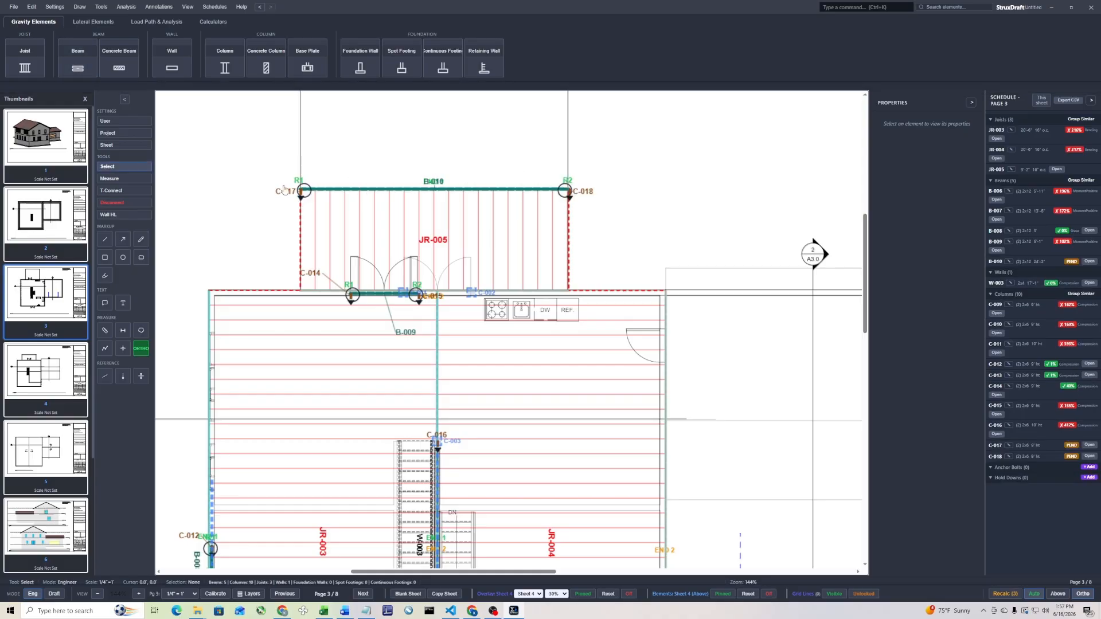
pyautogui.scroll(-3, 656, 201)
pyautogui.moveTo(658, 164); pyautogui.dragTo(595, 211, button='middle')
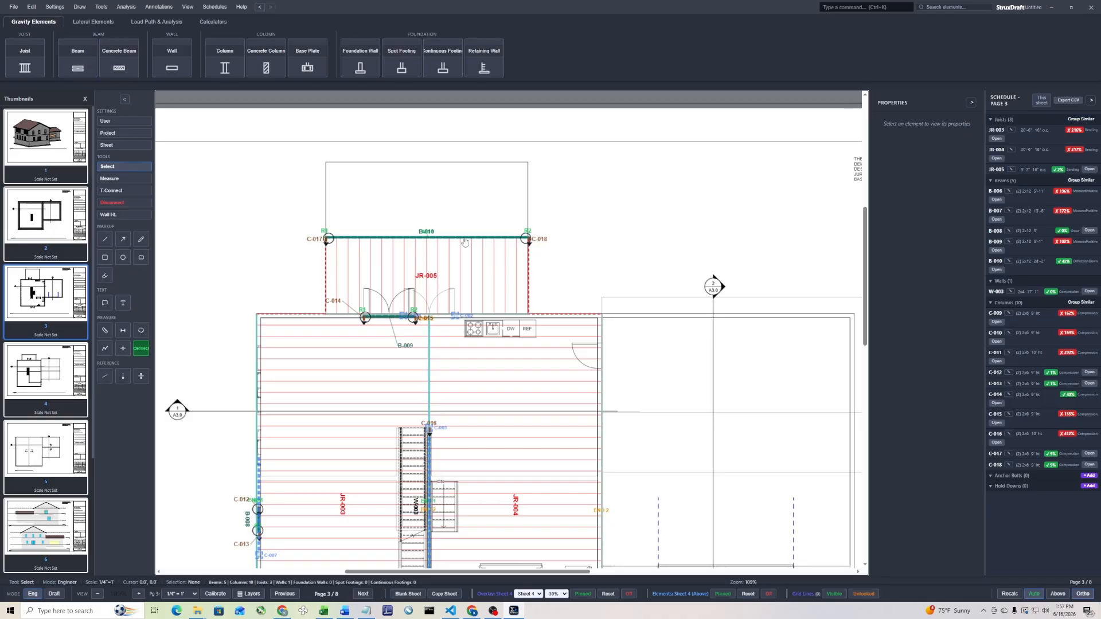
# Draw a header beam about 16 ft long across the garage door opening with automatic columns at both ends
pyautogui.moveTo(631, 274); pyautogui.dragTo(403, 183, button='middle')
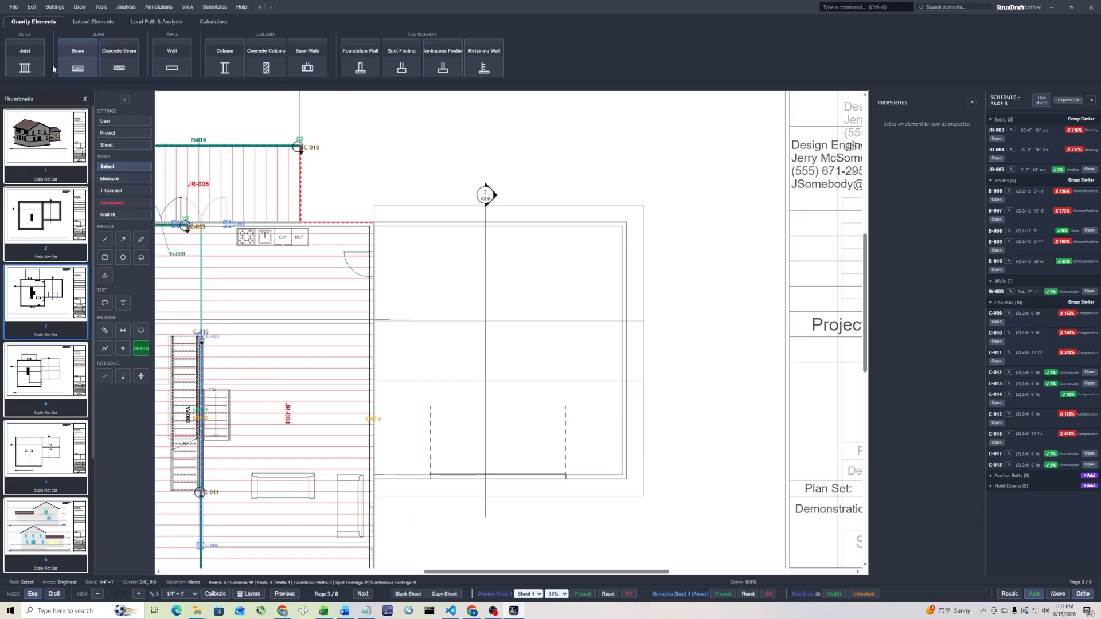
pyautogui.click(33, 70)
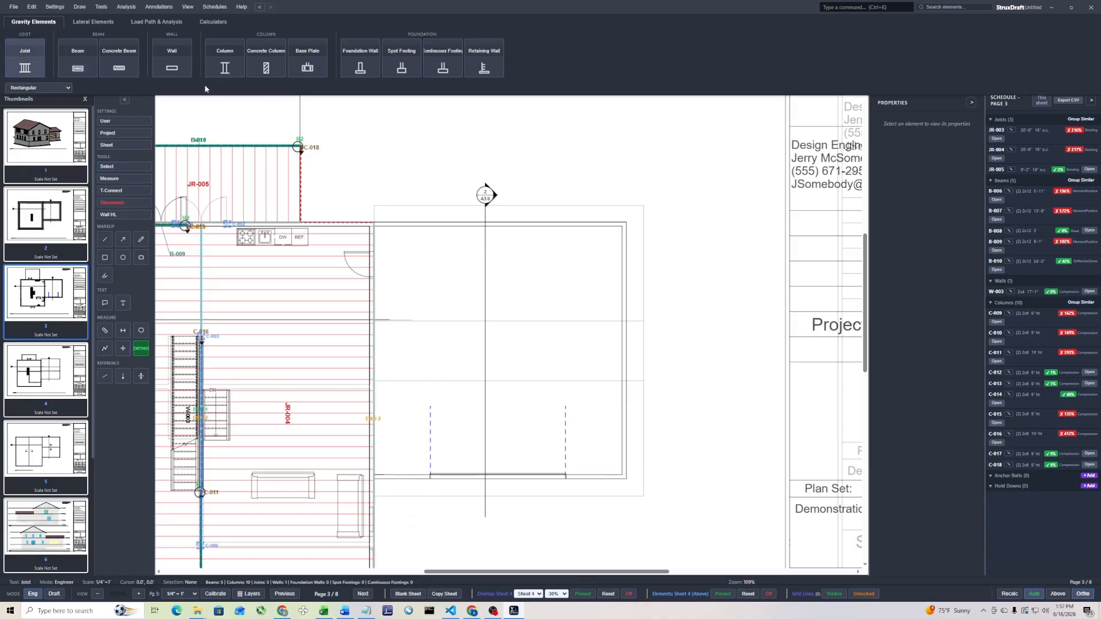
pyautogui.click(87, 70)
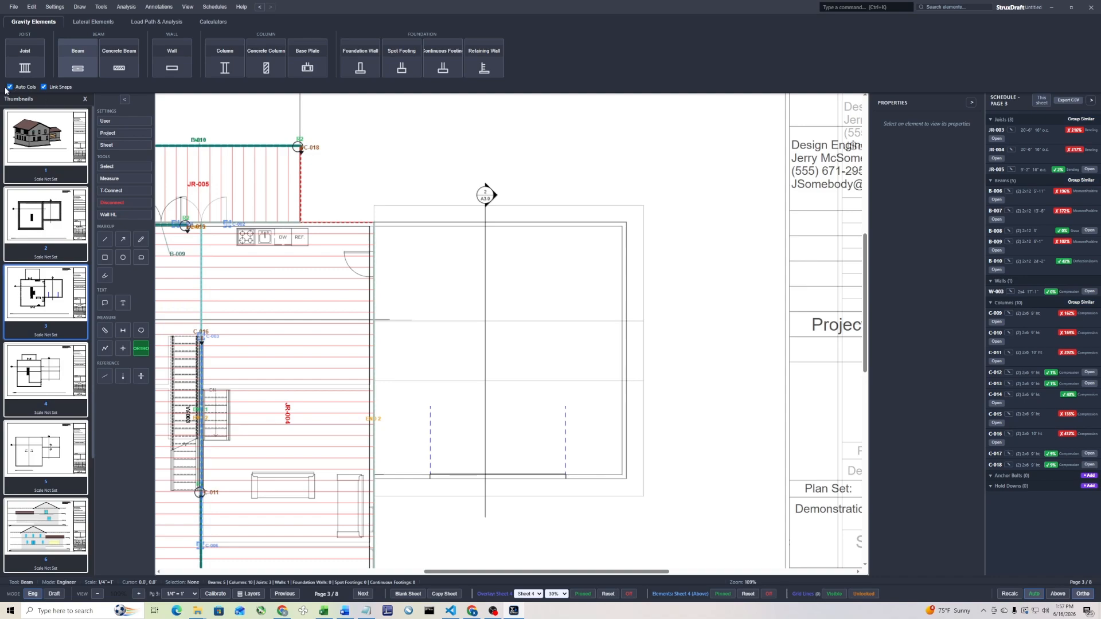
pyautogui.scroll(5, 418, 441)
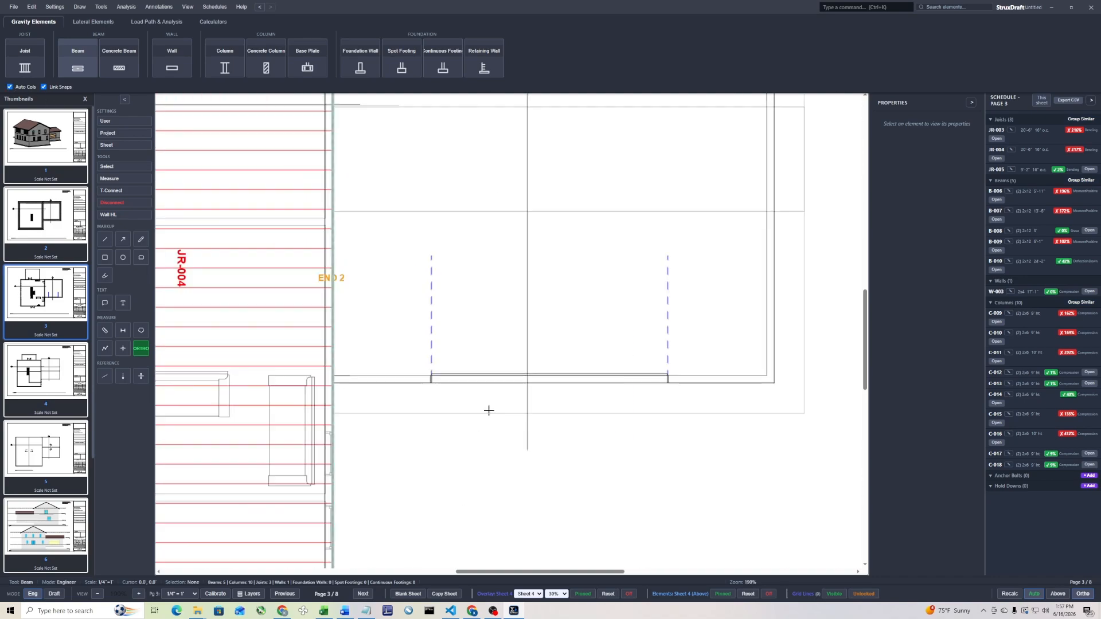
pyautogui.click(431, 379)
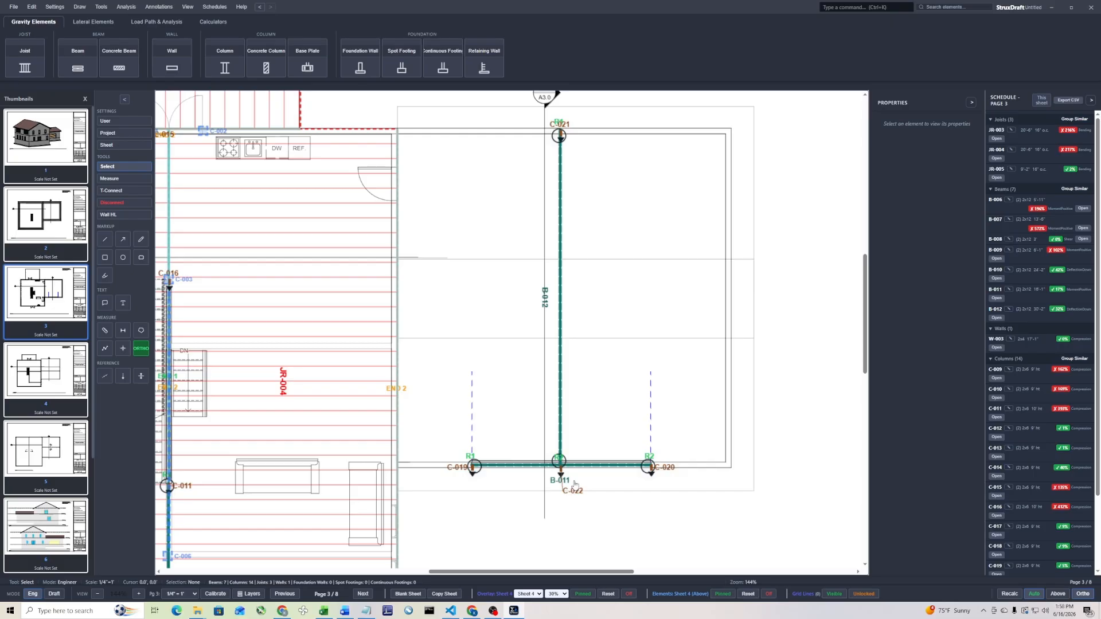
# Undo the garage center beam and redraw it without automatic columns, about 30 ft long, from the rear wall to the door header
pyautogui.click(77, 60)
pyautogui.click(10, 87)
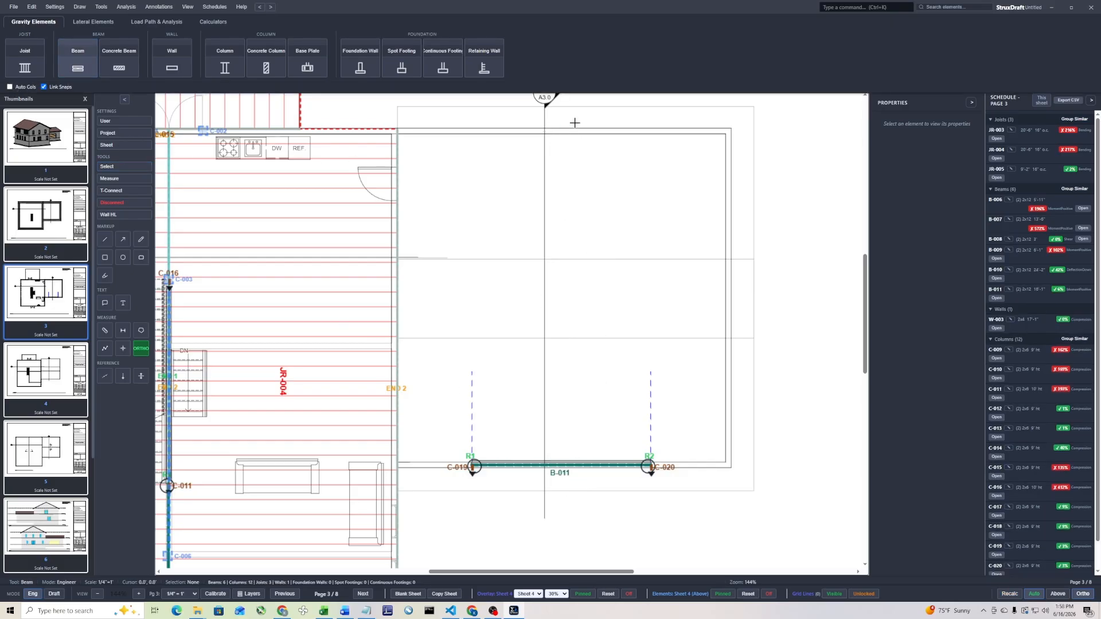
pyautogui.click(558, 131)
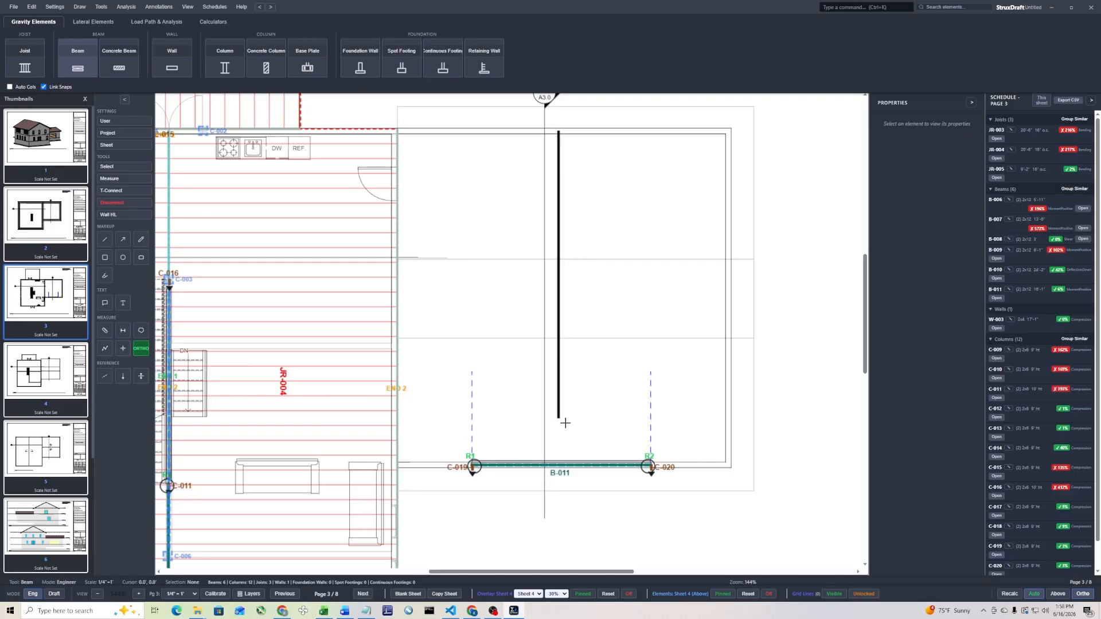
pyautogui.click(571, 465)
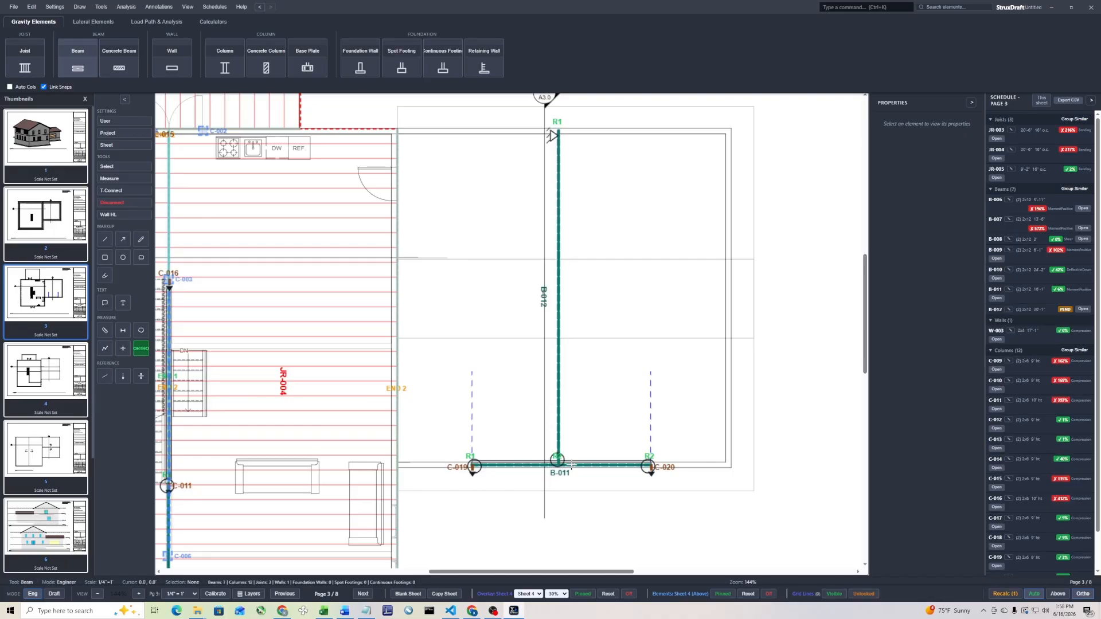
pyautogui.press('Escape')
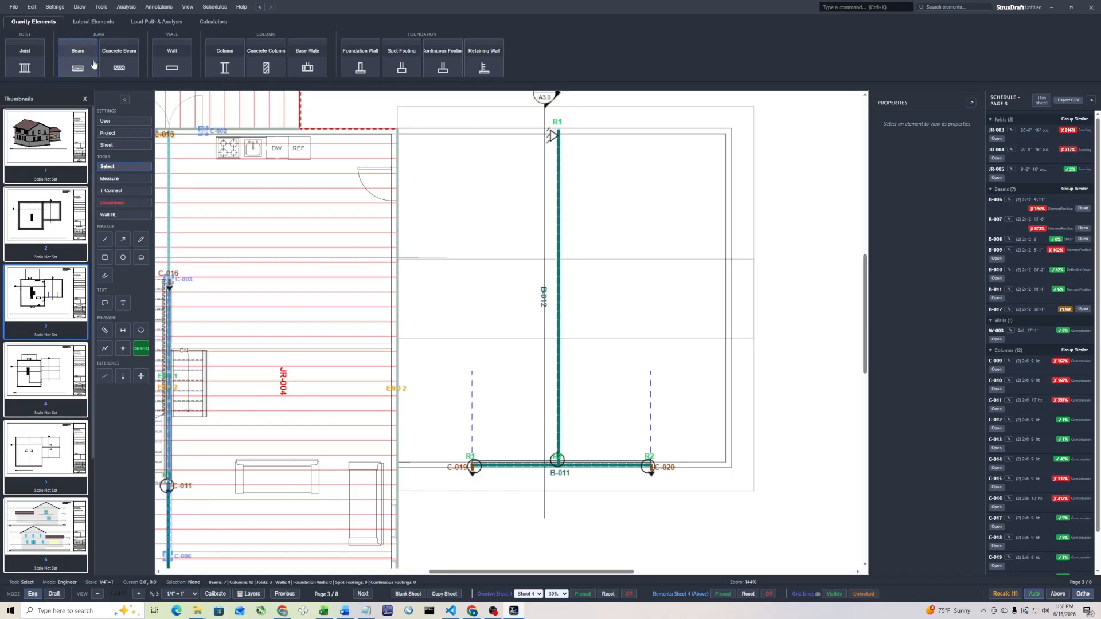
# Place a column under the rear-wall end of the garage center beam
pyautogui.click(224, 64)
pyautogui.click(557, 136)
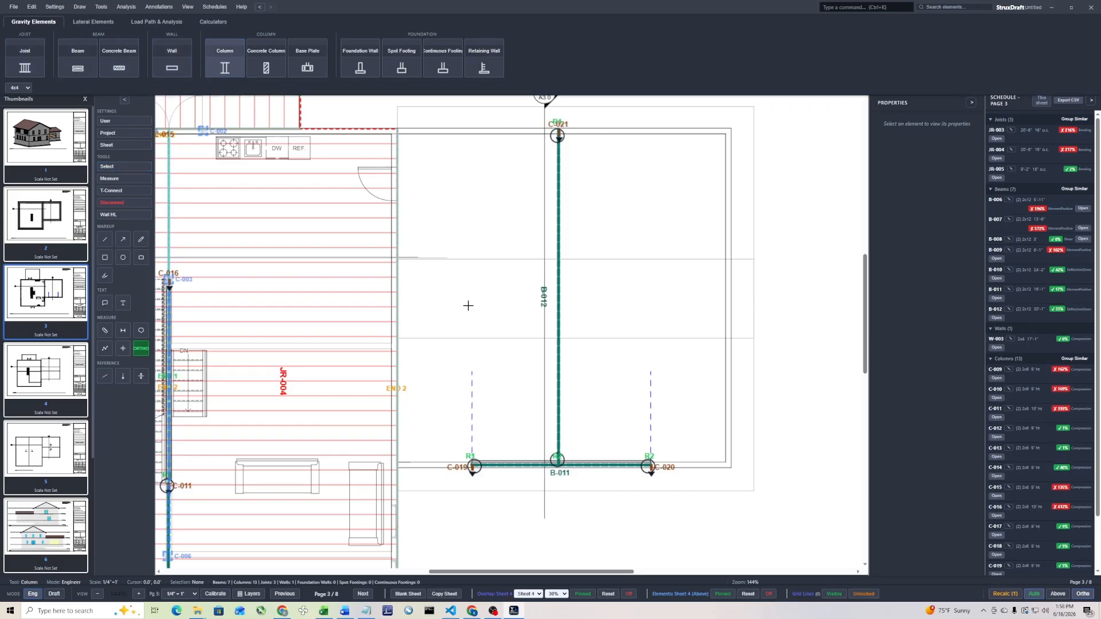
pyautogui.press('Escape')
# Draw a rectangular joist region about 35 ft long over the garage's right half, from the center beam to the outer roof overhang
pyautogui.click(40, 67)
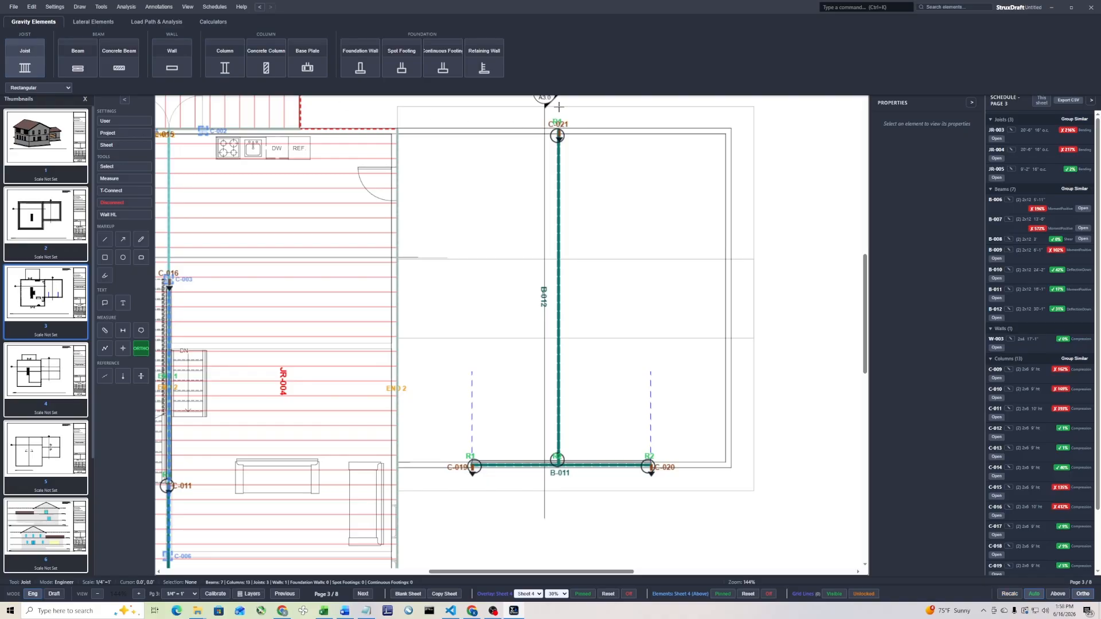
pyautogui.click(753, 490)
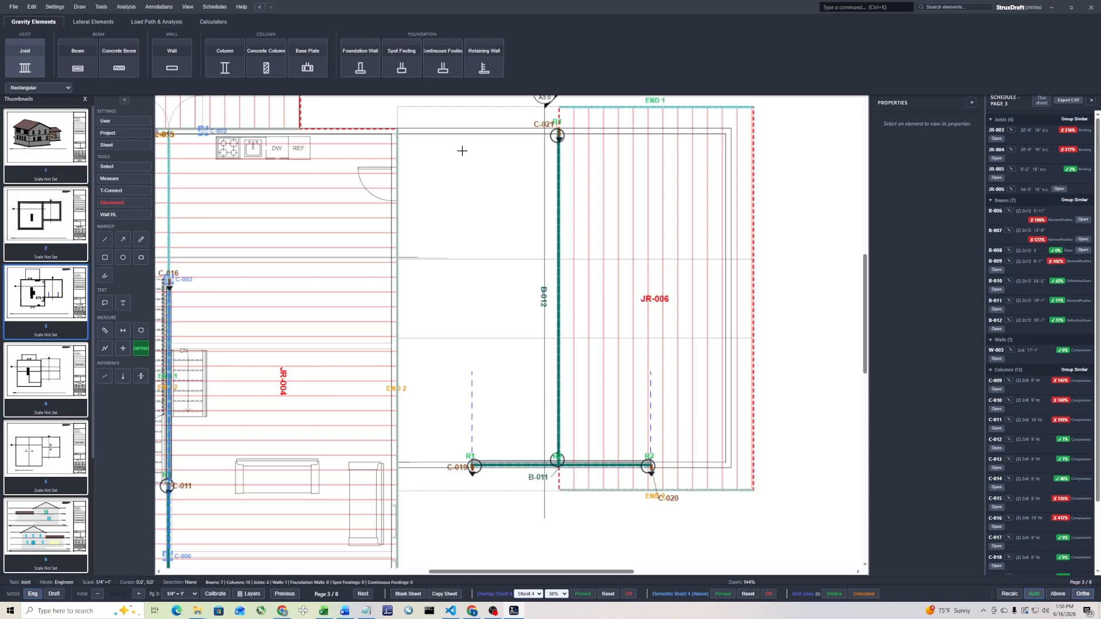
# Draw a rectangular joist region about 35 ft long over the garage's left half, from the house-side edge to the center beam
pyautogui.click(393, 107)
pyautogui.click(559, 490)
pyautogui.press('Escape')
# Rotate both garage joist regions by 90° so the joists span perpendicular to the center beam
pyautogui.rightClick(473, 231)
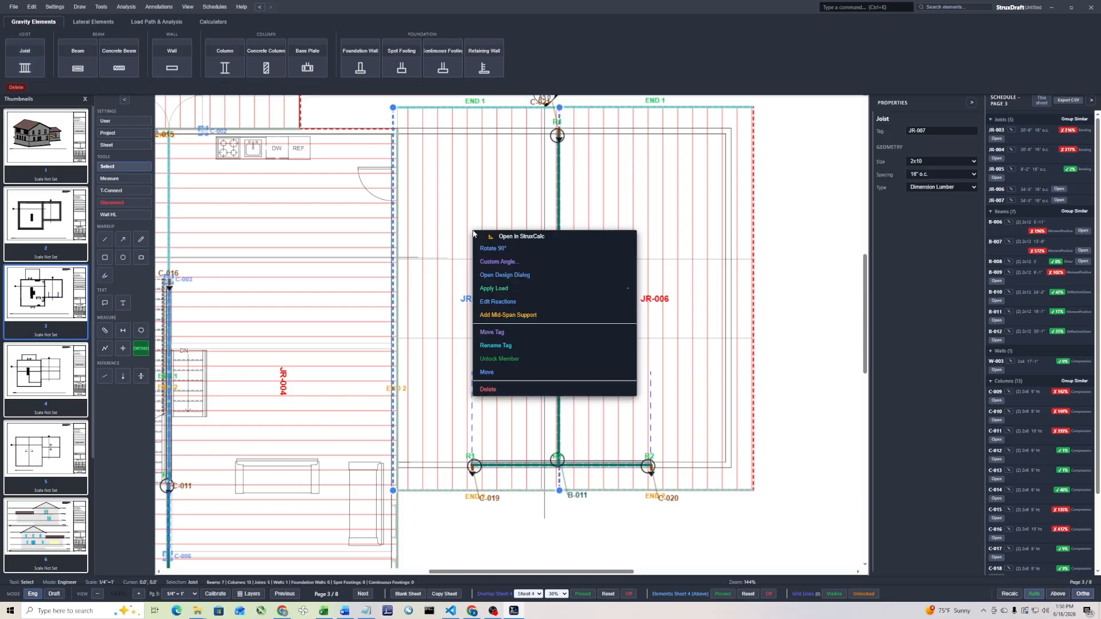
pyautogui.click(530, 248)
pyautogui.rightClick(659, 221)
pyautogui.click(708, 235)
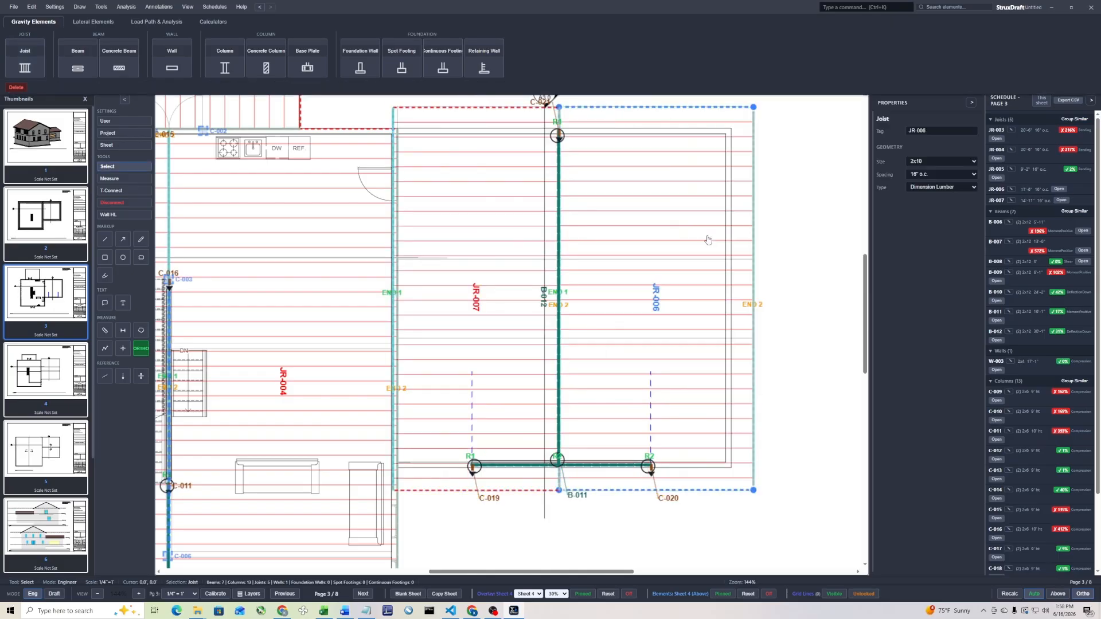
pyautogui.click(819, 228)
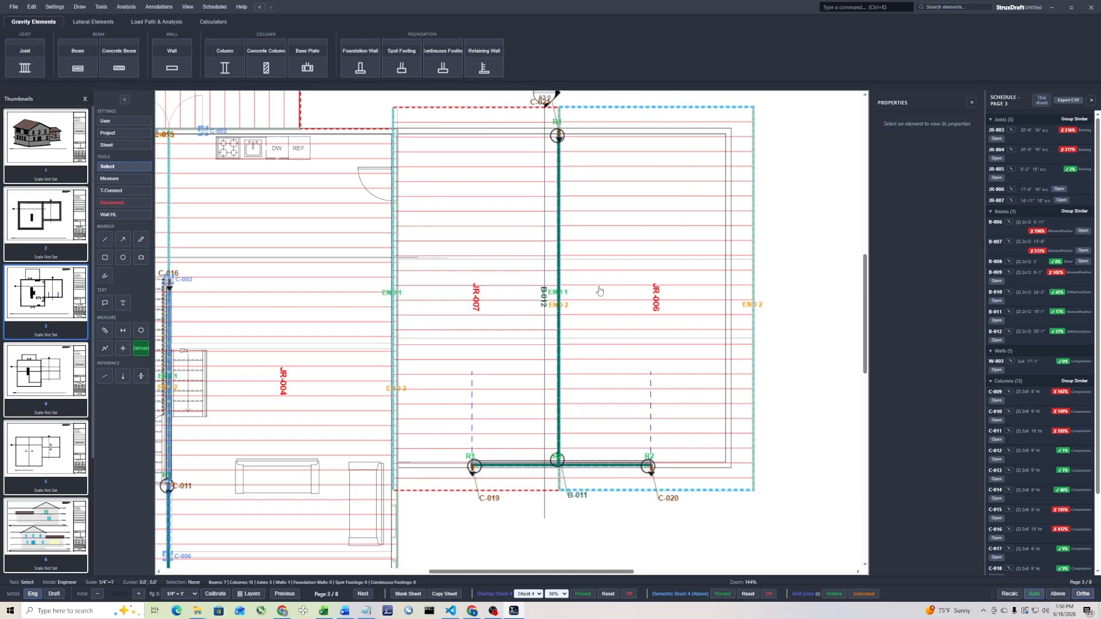
# Apply the Roof1 load to both garage joist regions, JR-007 and JR-006
pyautogui.scroll(-5, 587, 324)
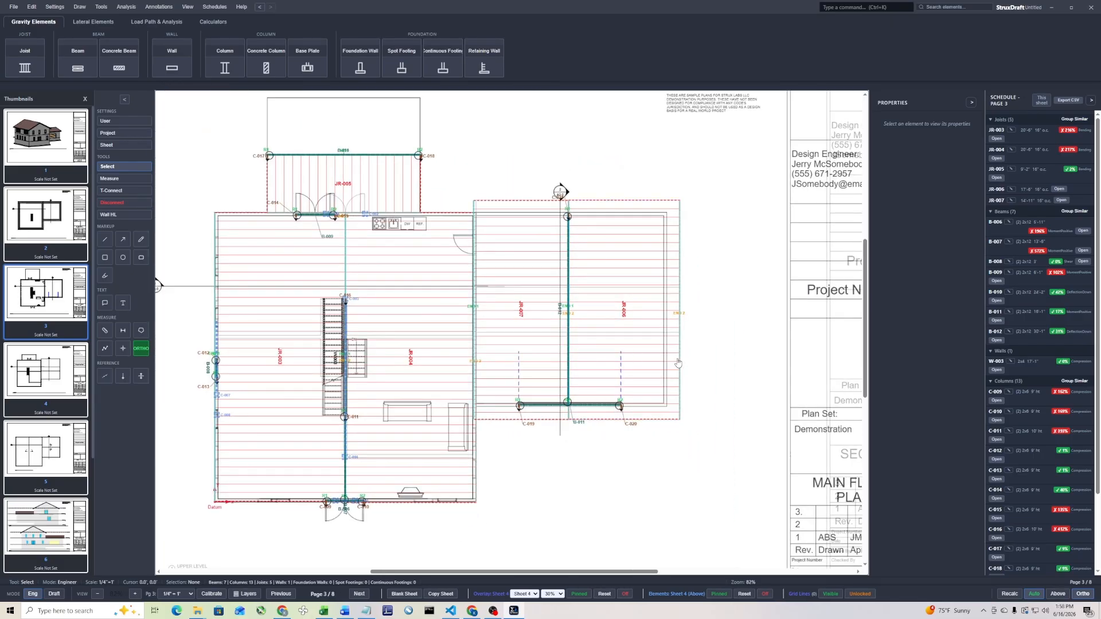
pyautogui.rightClick(519, 267)
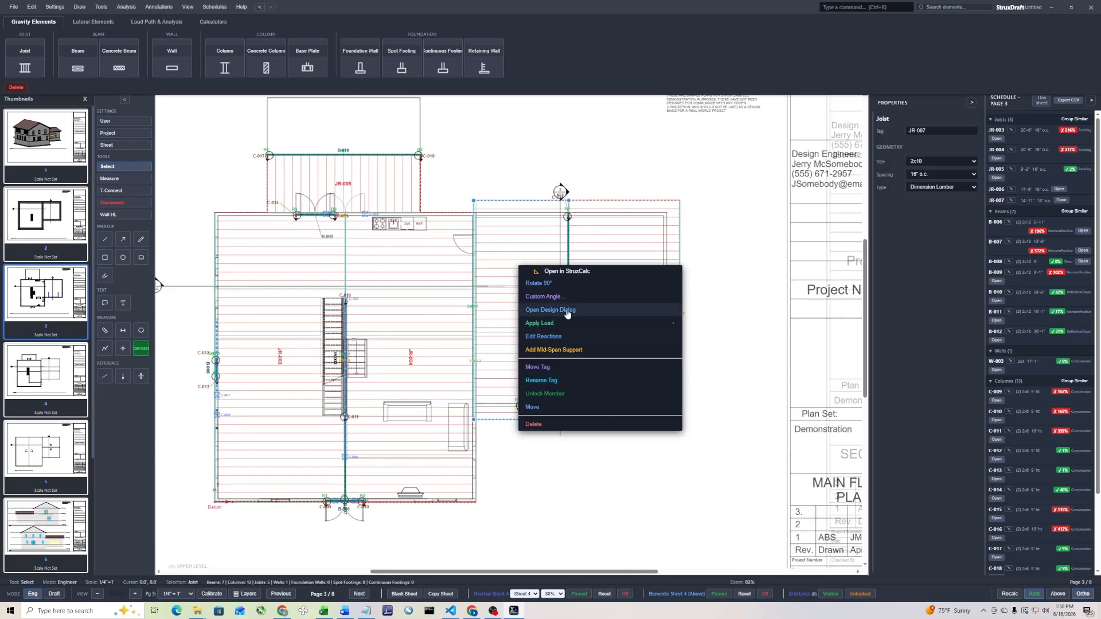
pyautogui.moveTo(567, 323)
pyautogui.click(597, 344)
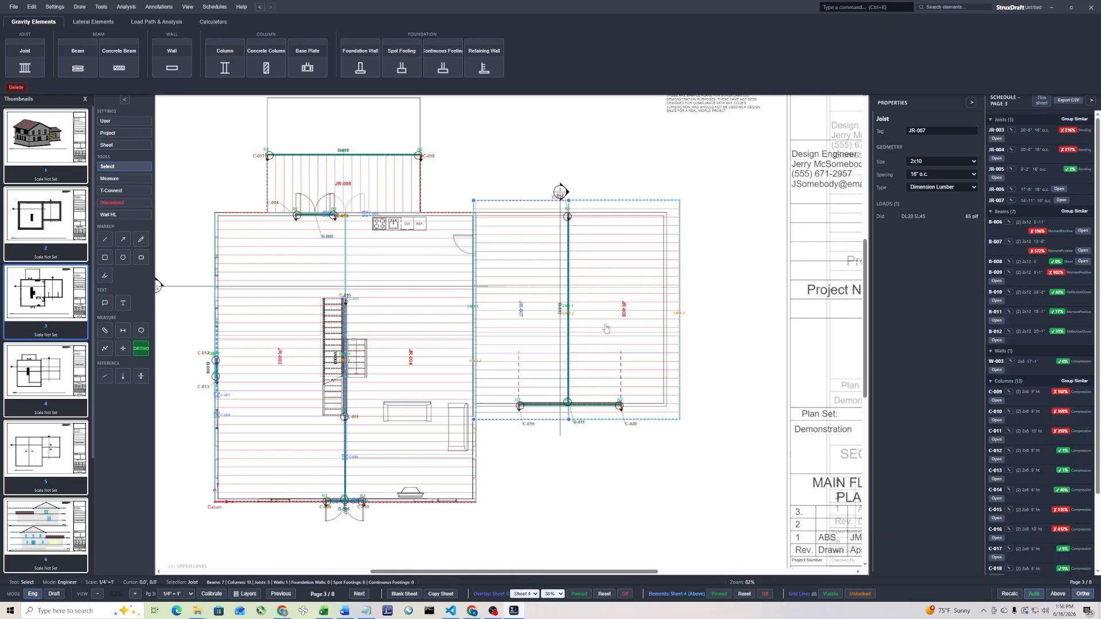
pyautogui.rightClick(609, 281)
pyautogui.moveTo(655, 338)
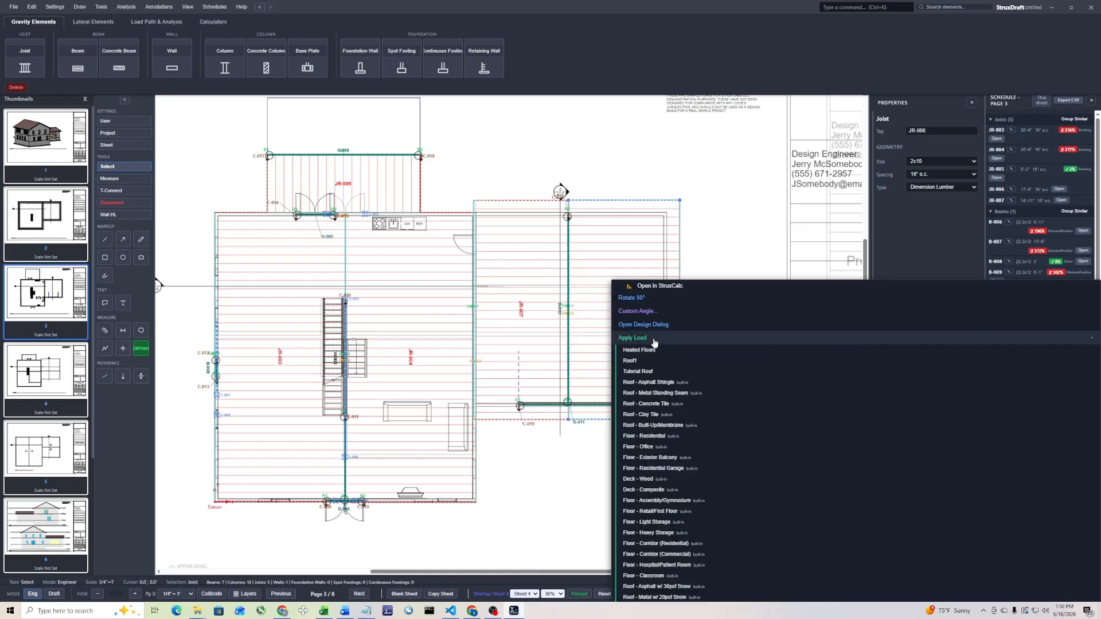
pyautogui.click(650, 360)
pyautogui.click(726, 255)
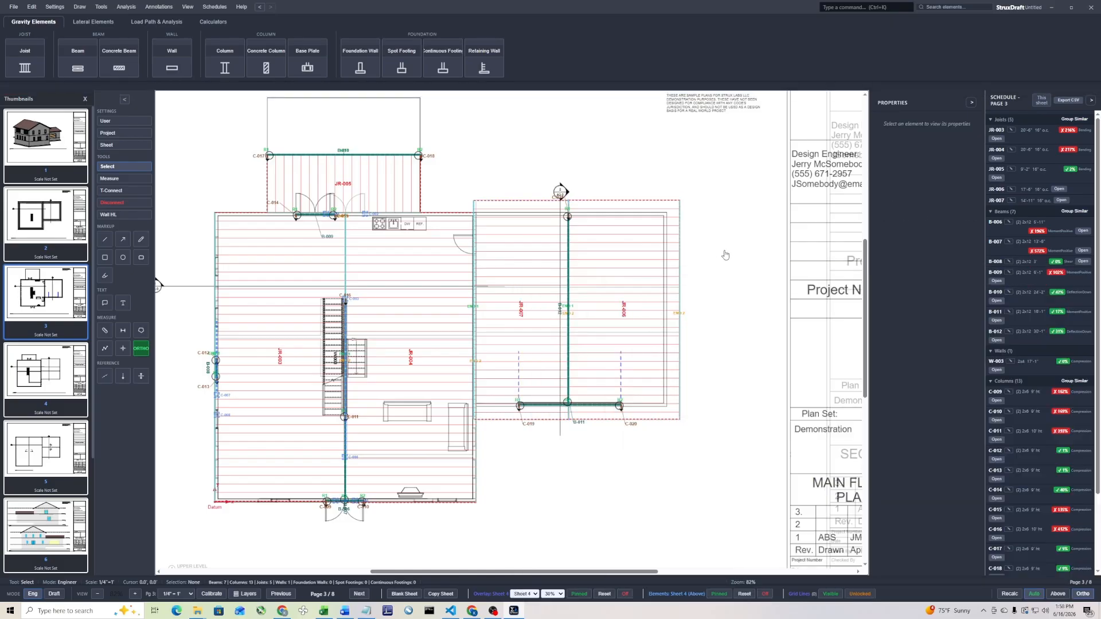
# Check the garage center beam's design, then T-connect JR-006 at R1 and JR-007 at R2 to it, skipping the beam-to-joist connection
pyautogui.doubleClick(570, 262)
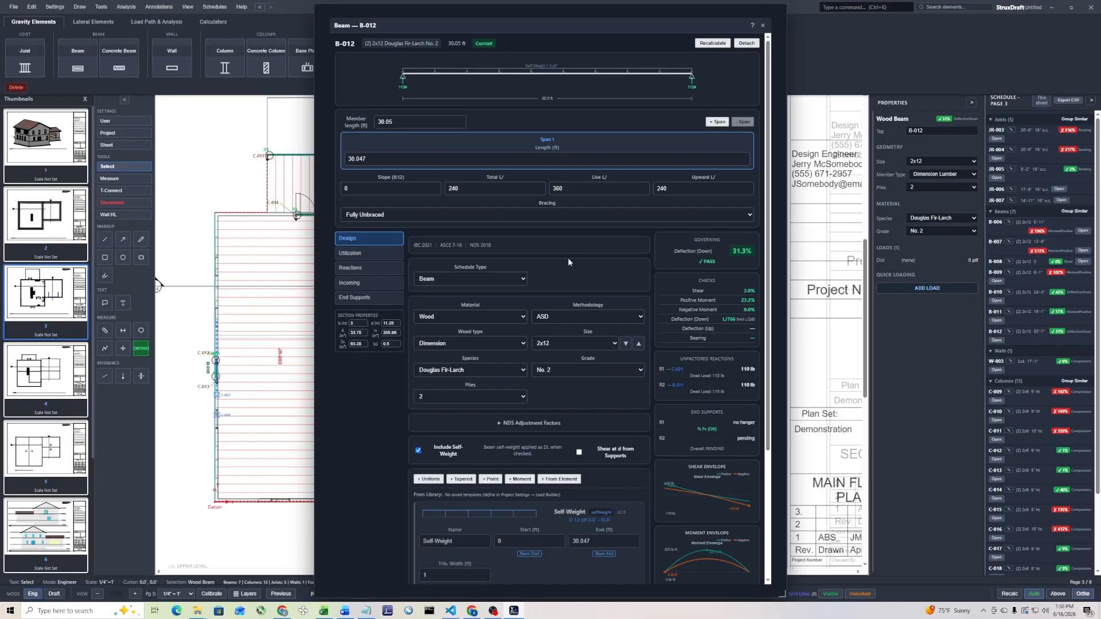
pyautogui.click(766, 25)
pyautogui.press('t')
pyautogui.moveTo(539, 312); pyautogui.dragTo(539, 311)
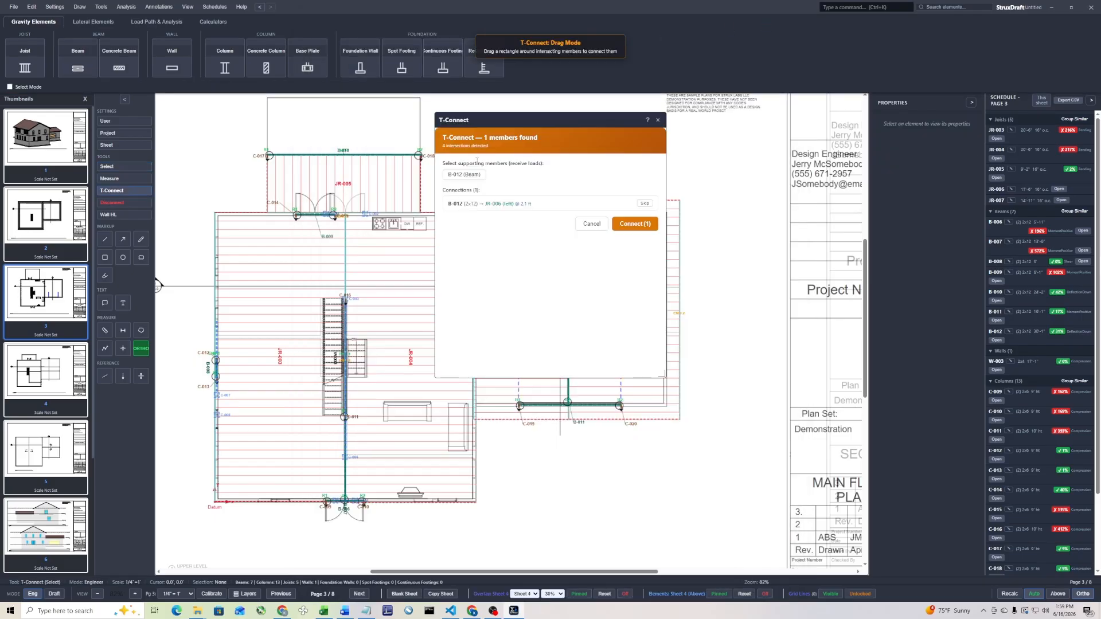
pyautogui.click(643, 205)
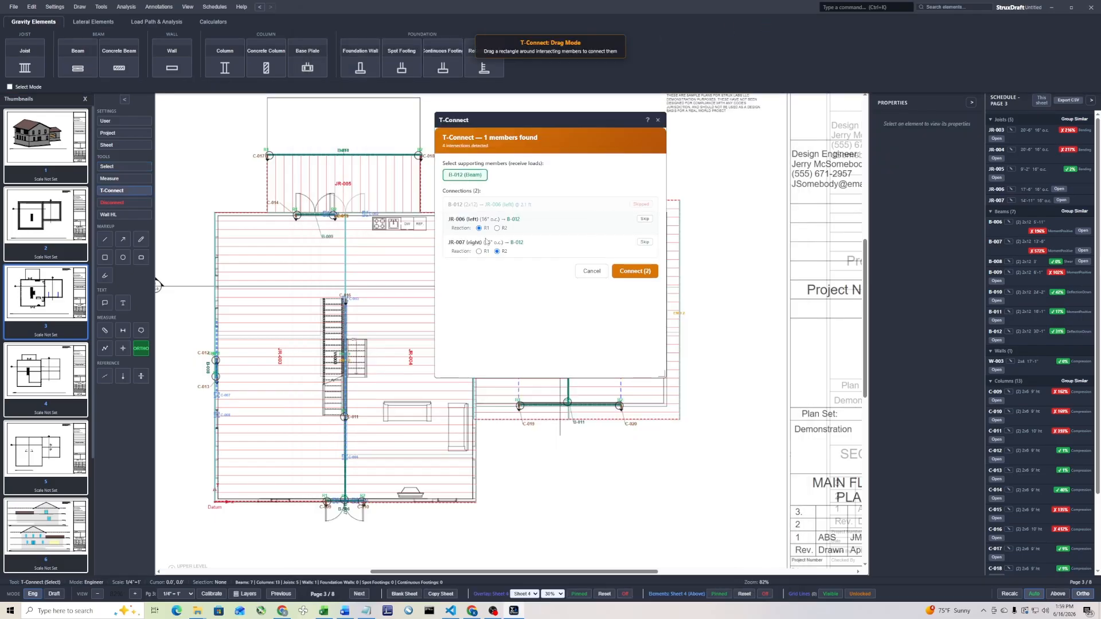
pyautogui.click(640, 274)
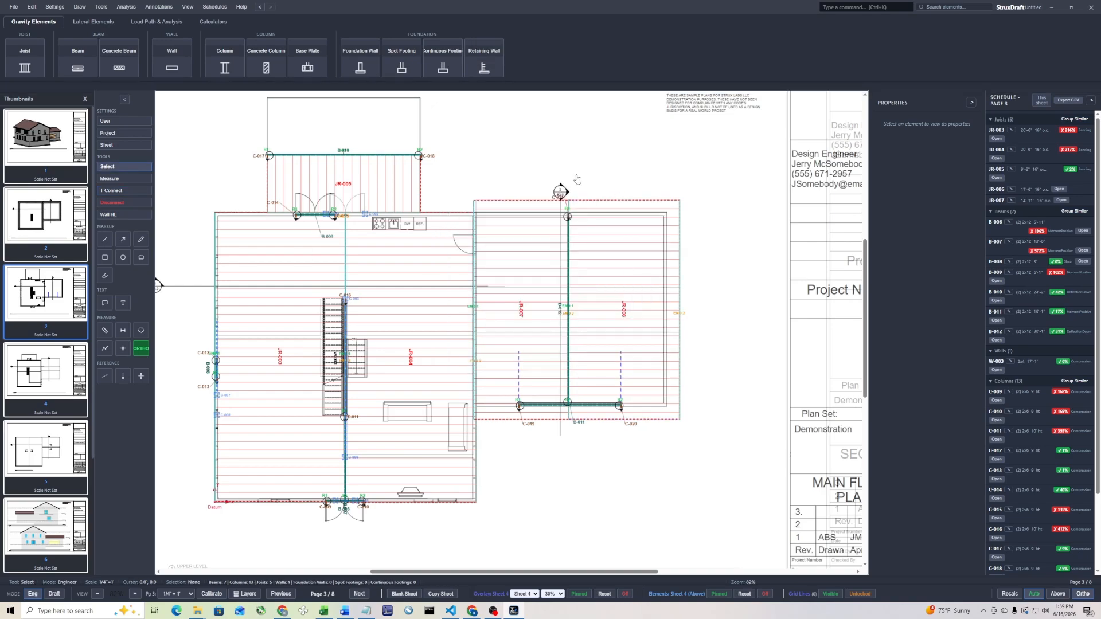
pyautogui.moveTo(466, 180); pyautogui.dragTo(589, 239, button='middle')
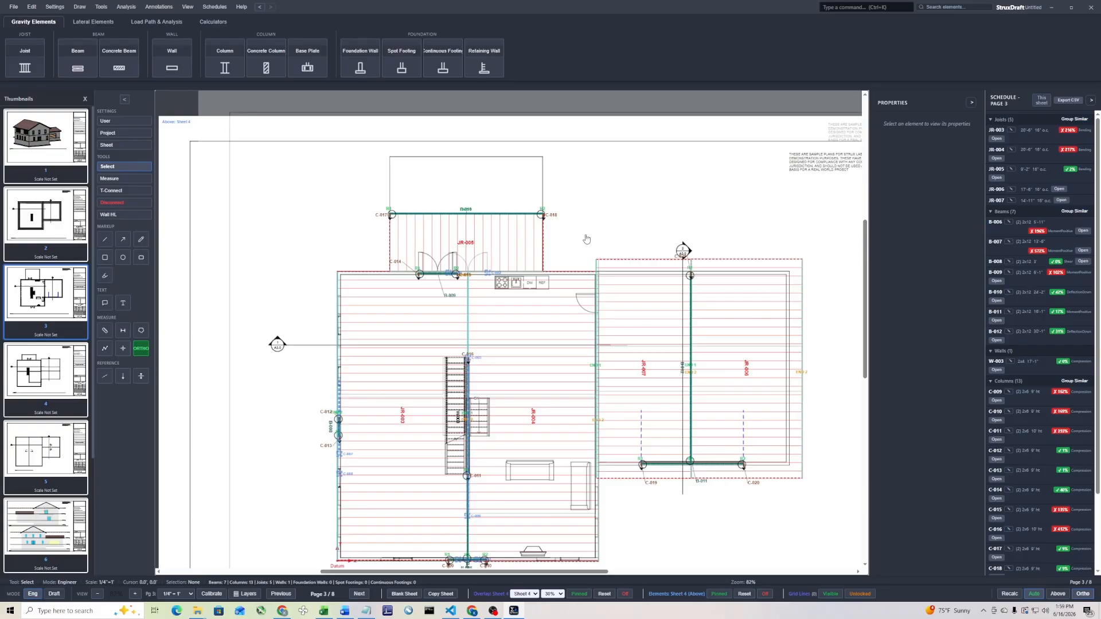
pyautogui.moveTo(655, 483); pyautogui.dragTo(630, 420, button='middle')
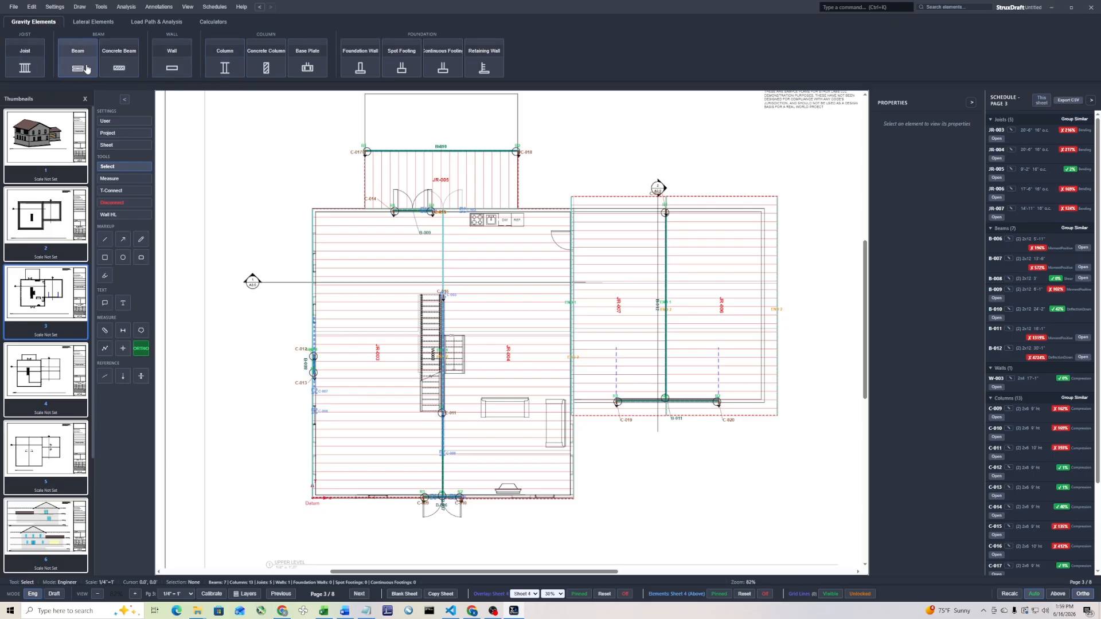
pyautogui.click(171, 68)
pyautogui.scroll(3, 594, 226)
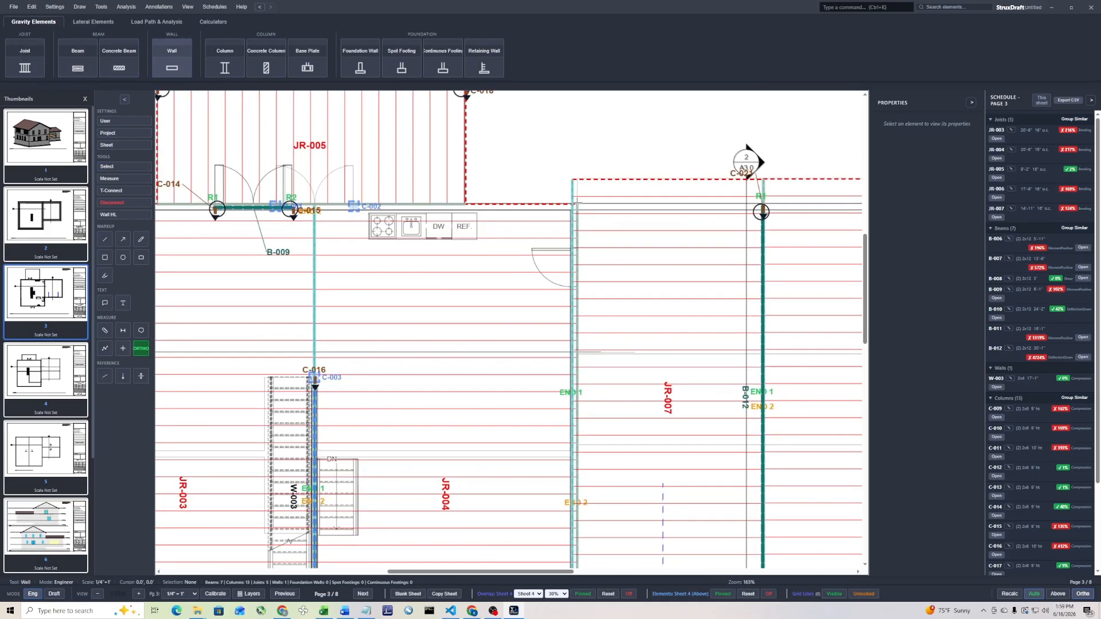
pyautogui.scroll(-3, 575, 205)
pyautogui.click(574, 204)
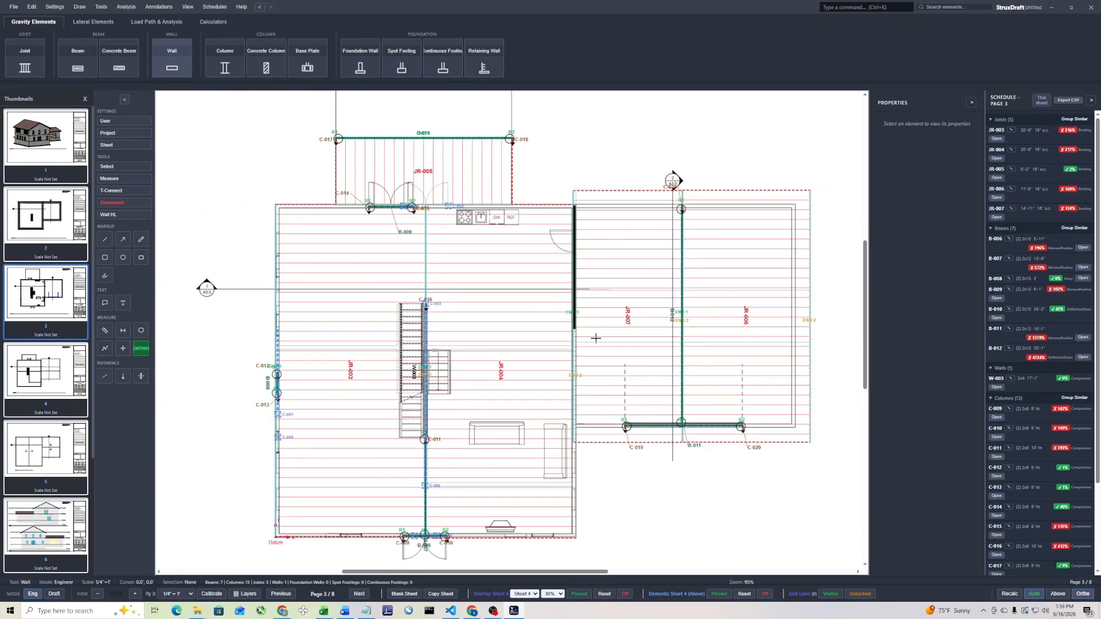
pyautogui.click(595, 445)
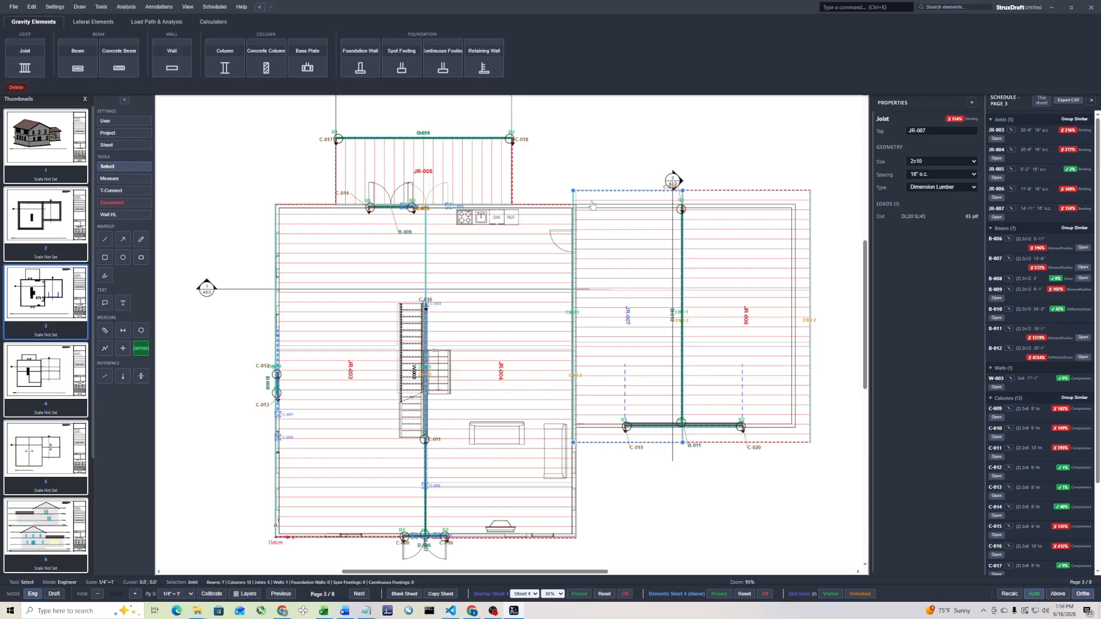
# Draw a beam about 3 ft long with automatic columns over the door opening between the house and the garage
pyautogui.click(78, 58)
pyautogui.scroll(5, 665, 243)
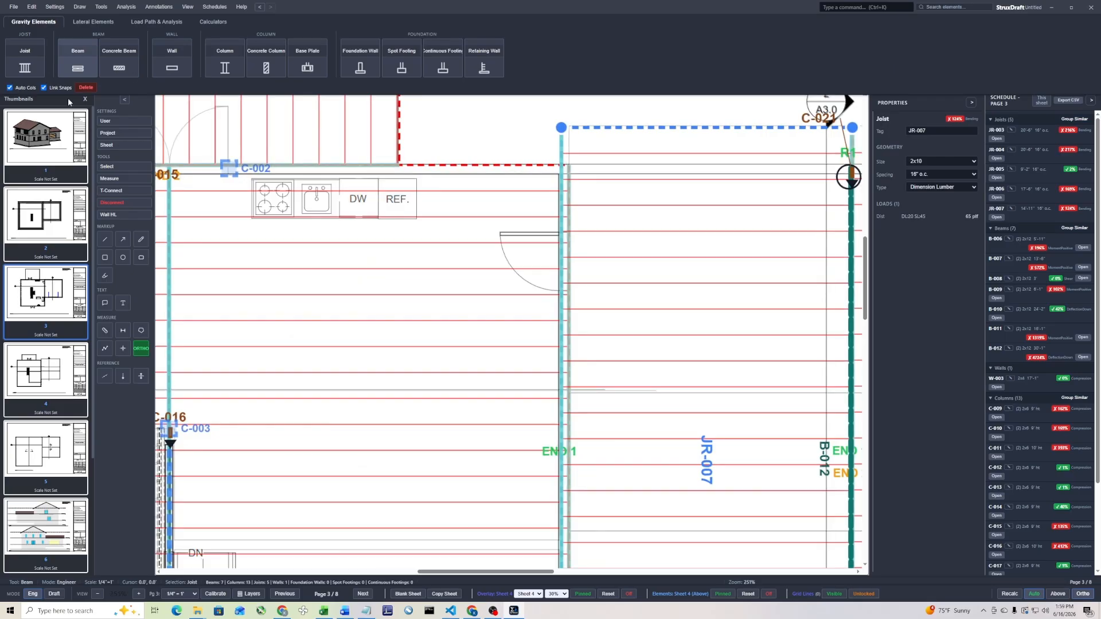
pyautogui.click(563, 240)
pyautogui.click(566, 292)
pyautogui.press('Escape')
pyautogui.scroll(-1, 506, 246)
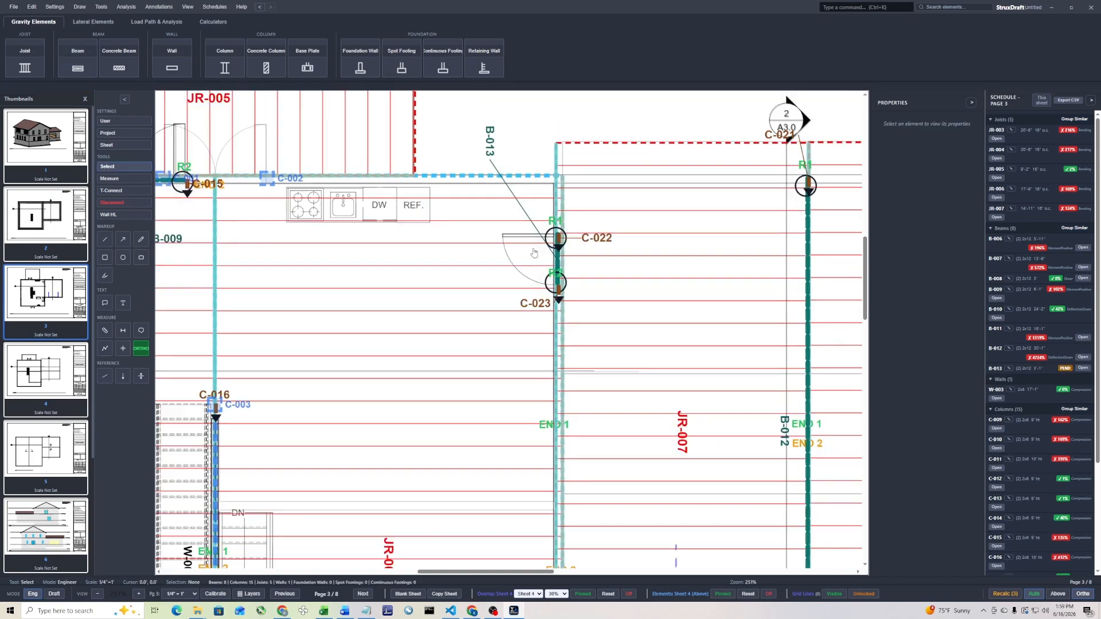
# Draw a wall about 25 ft long along the house-garage line, from below the door beam to the garage's front edge
pyautogui.click(172, 58)
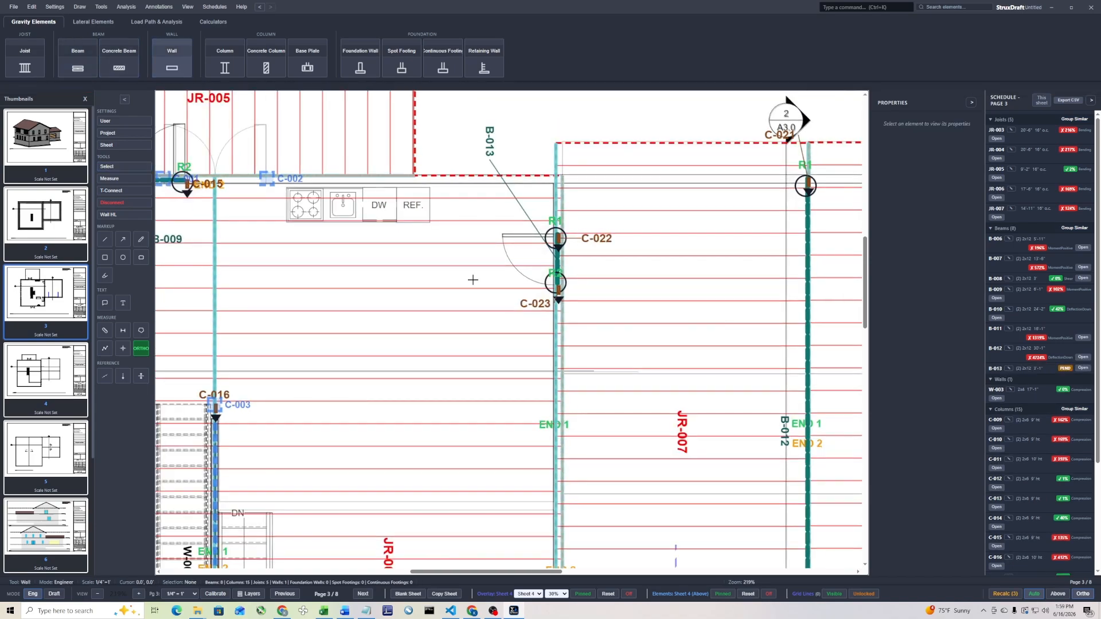
pyautogui.scroll(-4, 556, 308)
pyautogui.click(556, 299)
pyautogui.click(568, 538)
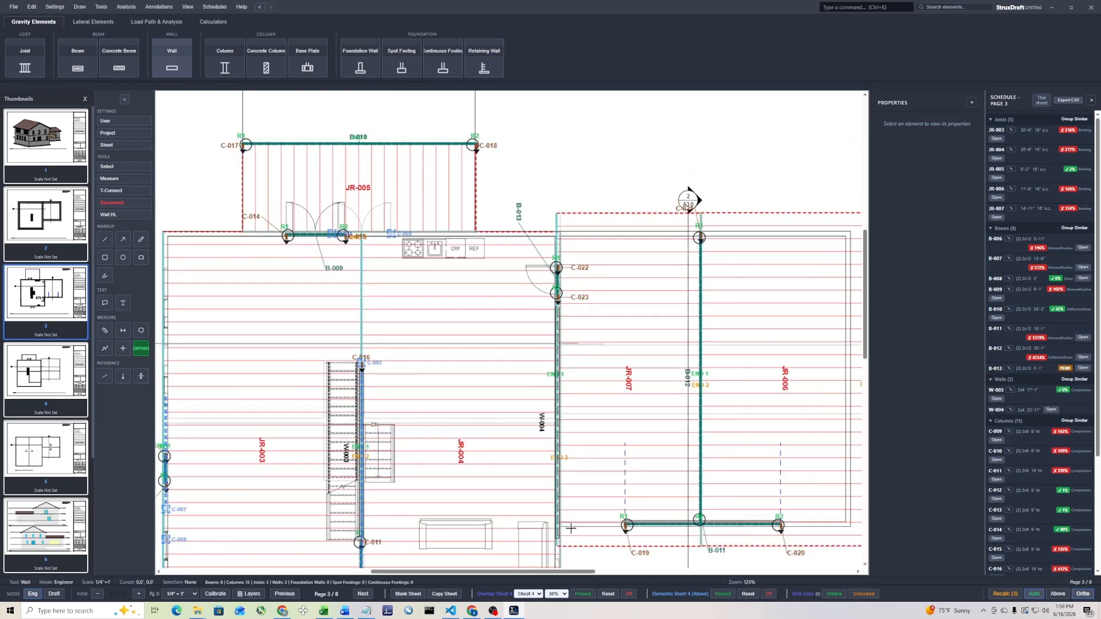
pyautogui.press('Escape')
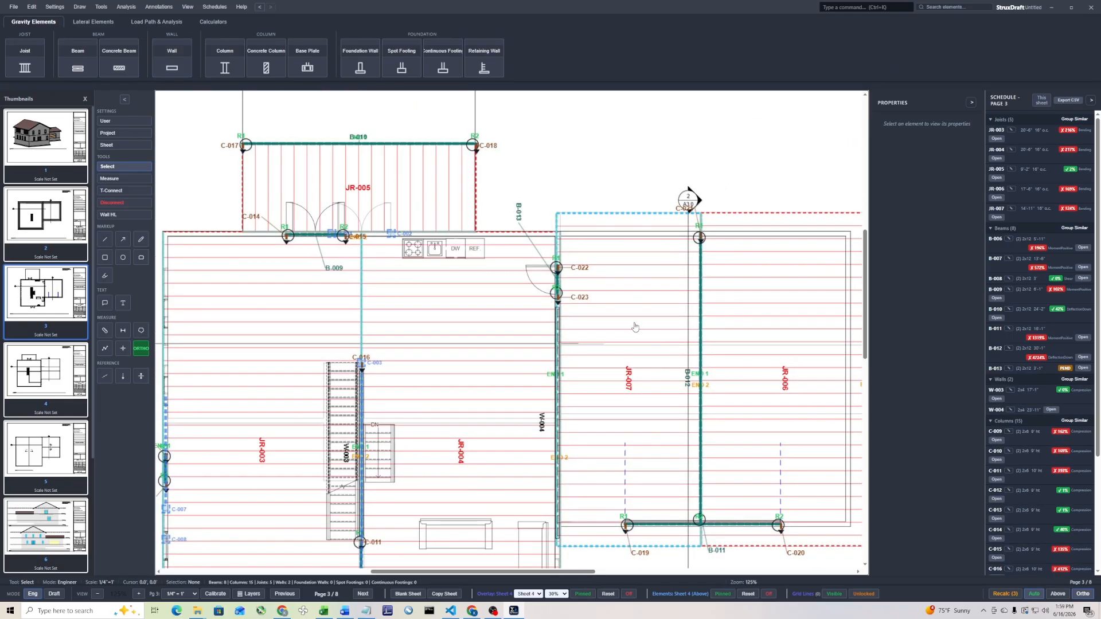
# T-connect JR-004 at R2 and JR-007 at R1 to the shared house-garage wall W-004, skipping the wall-to-joist connection
pyautogui.scroll(-2, 558, 198)
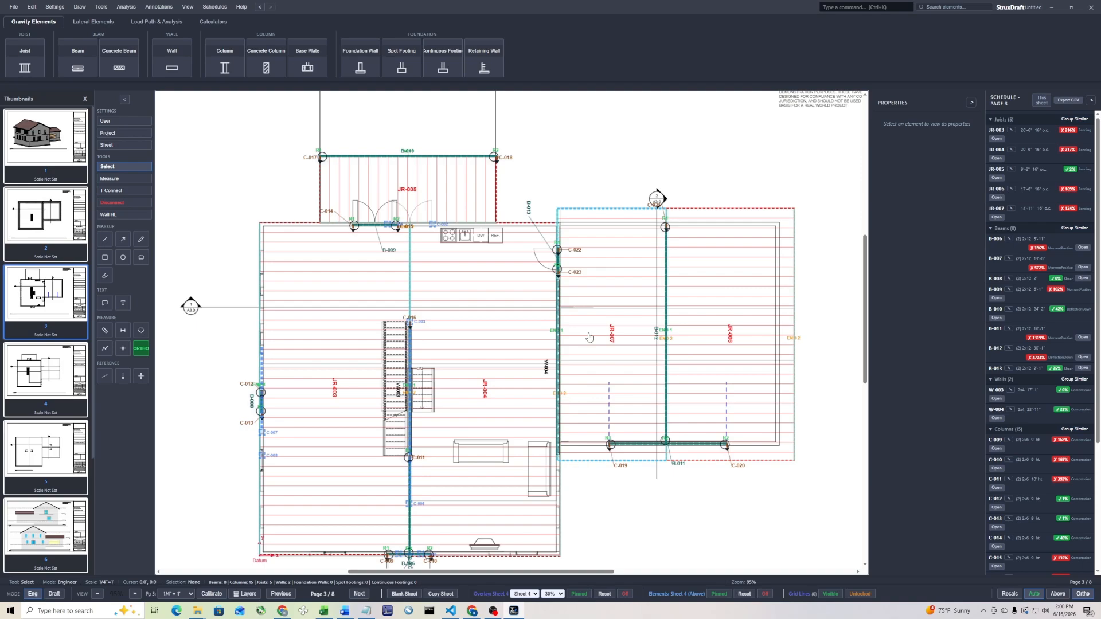
pyautogui.scroll(4, 561, 350)
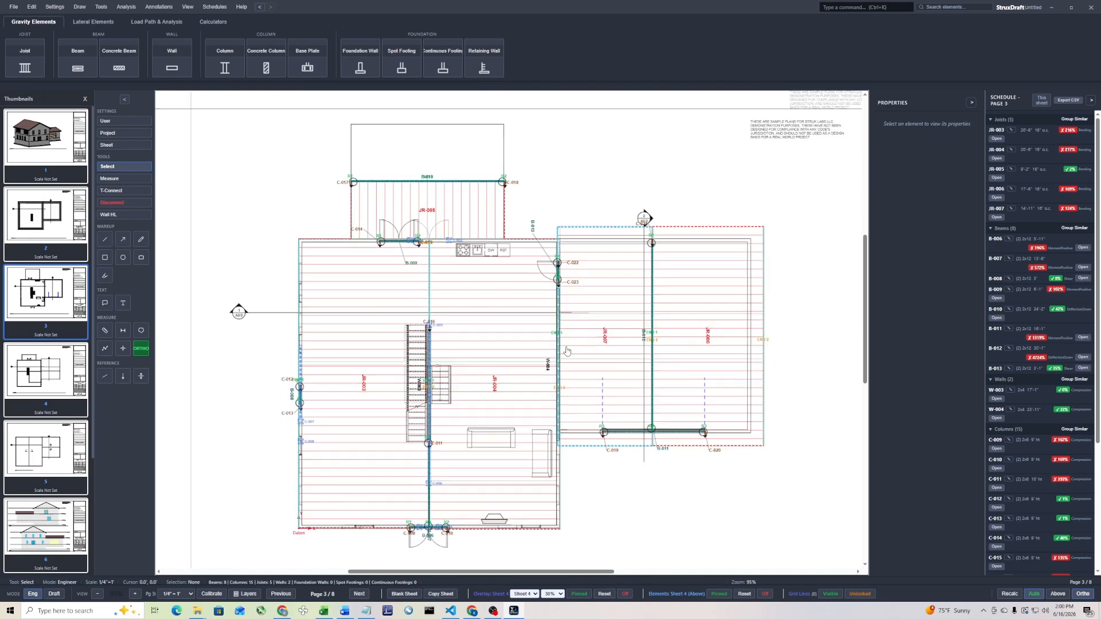
pyautogui.click(113, 190)
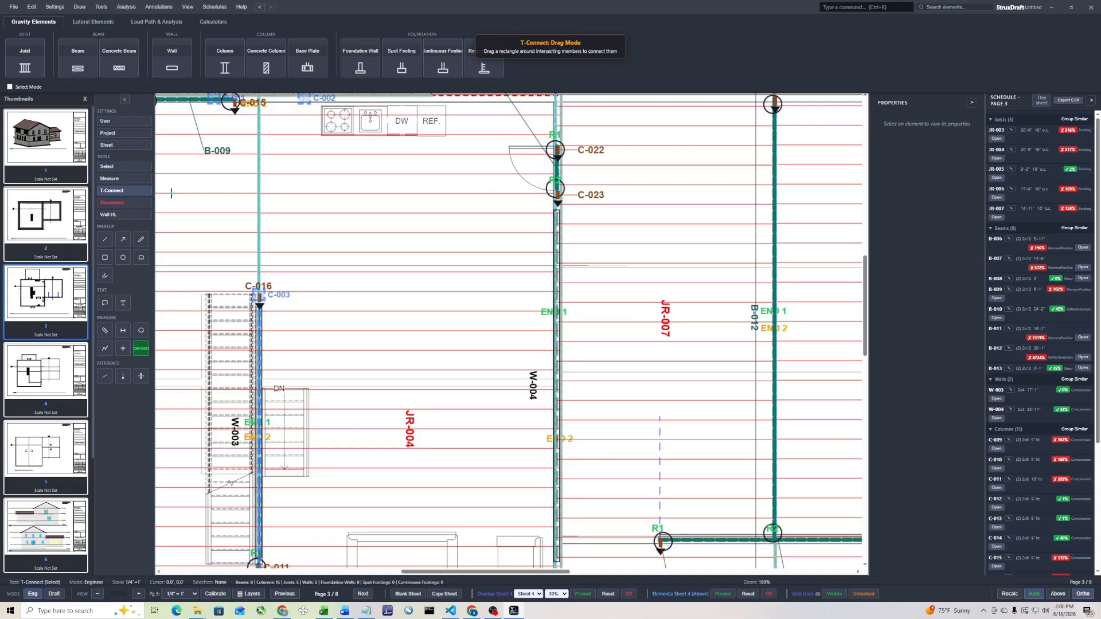
pyautogui.moveTo(564, 304); pyautogui.dragTo(572, 321)
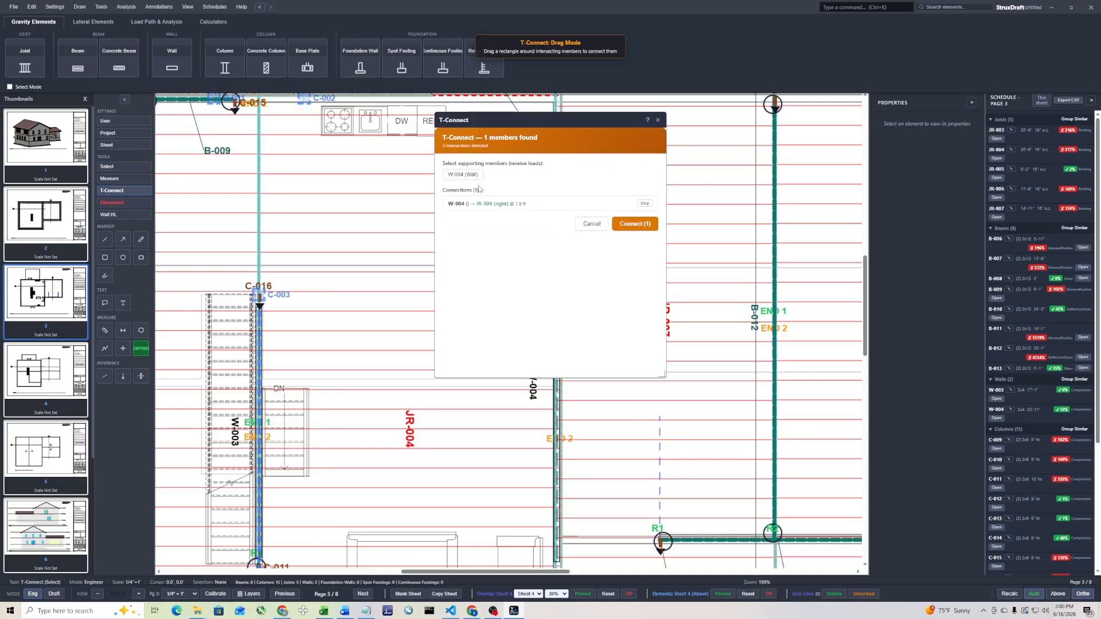
pyautogui.click(463, 174)
pyautogui.click(646, 204)
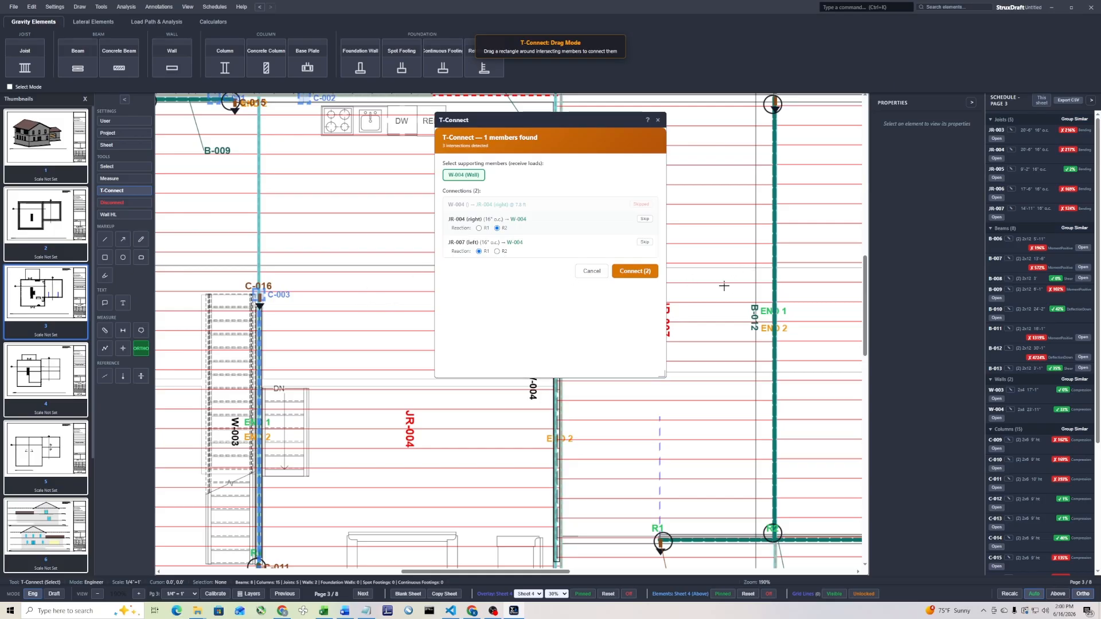
pyautogui.click(635, 271)
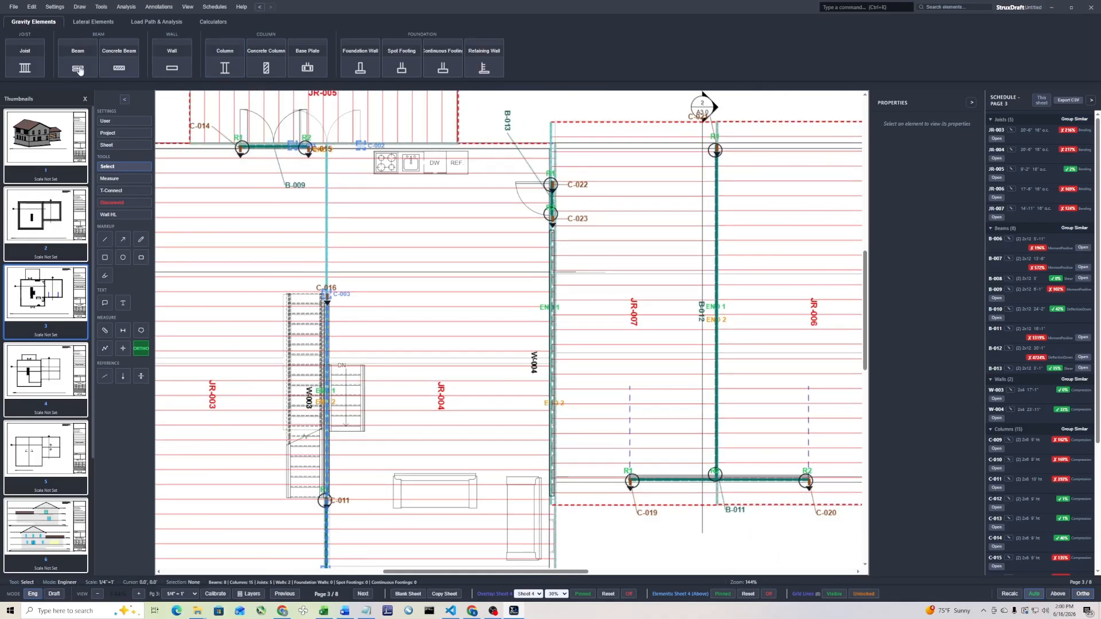
# T-connect JR-004 at R2 and JR-007 at R1 to the door beam B-013, skipping the beam-to-joist connection
pyautogui.click(112, 190)
pyautogui.scroll(3, 555, 190)
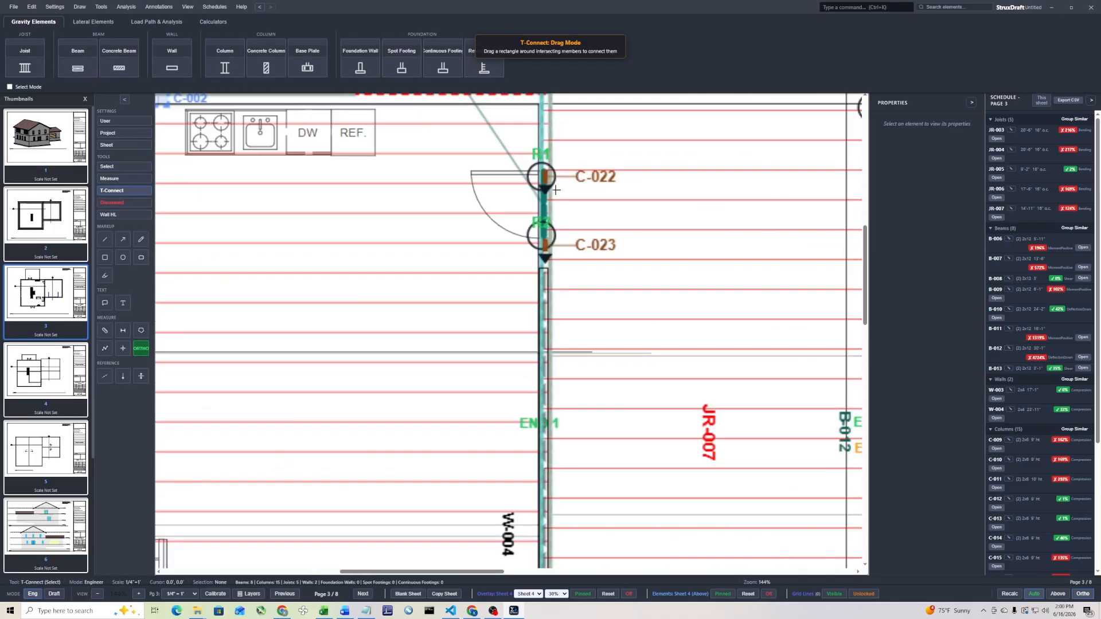
pyautogui.moveTo(561, 202); pyautogui.dragTo(519, 221)
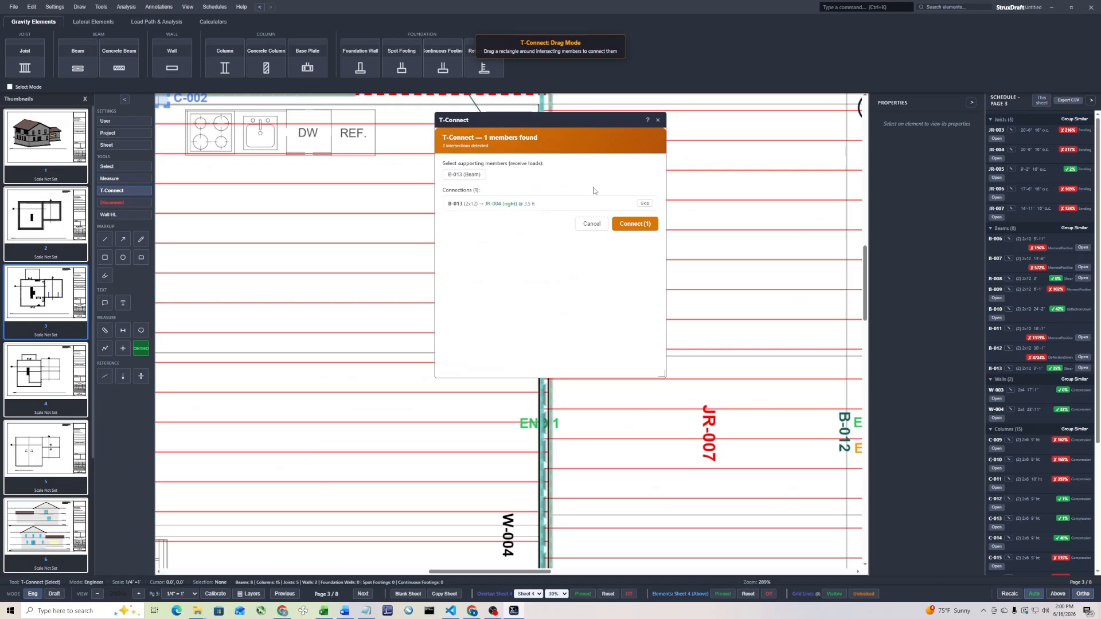
pyautogui.click(464, 175)
pyautogui.click(644, 206)
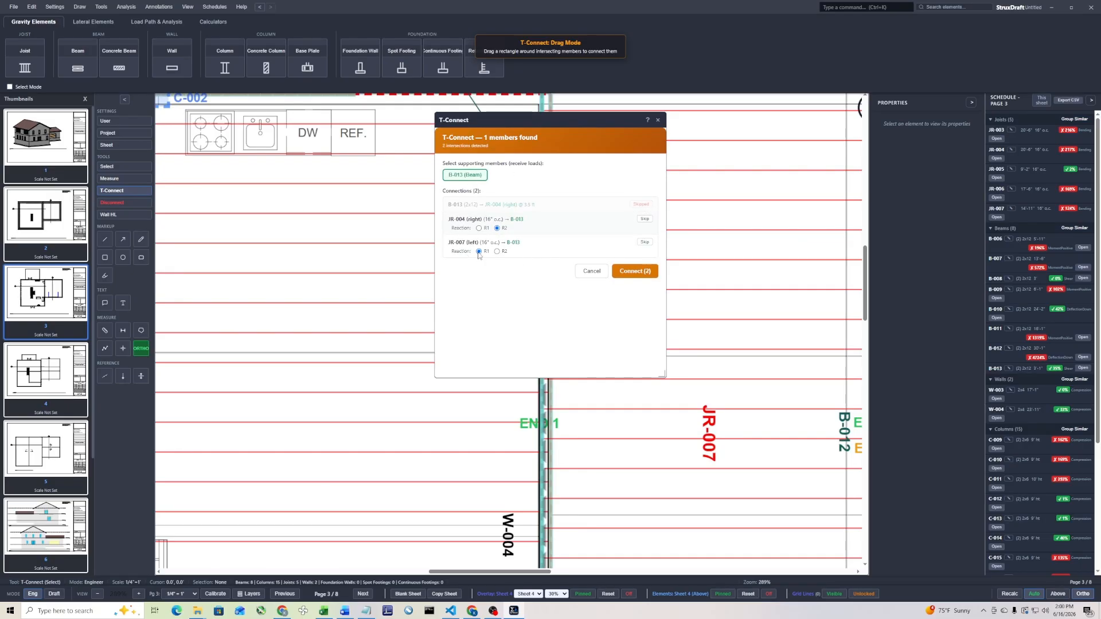
pyautogui.click(633, 271)
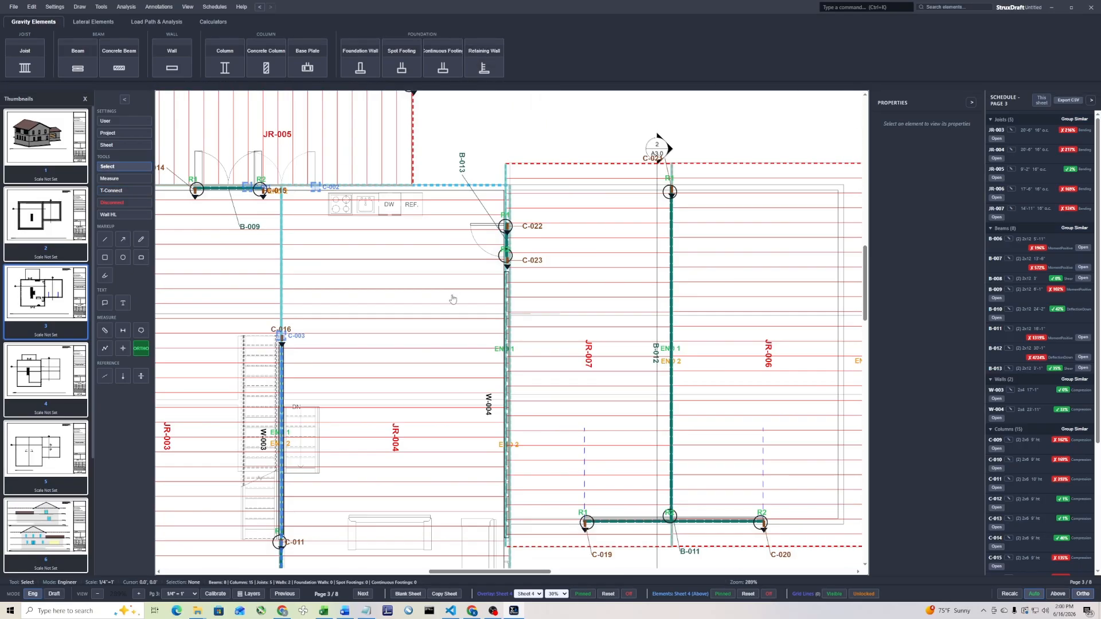
# Draw a wall about 31 ft long along the garage's outer side, from the rear corner to the front corner
pyautogui.scroll(-5, 456, 297)
pyautogui.scroll(5, 656, 346)
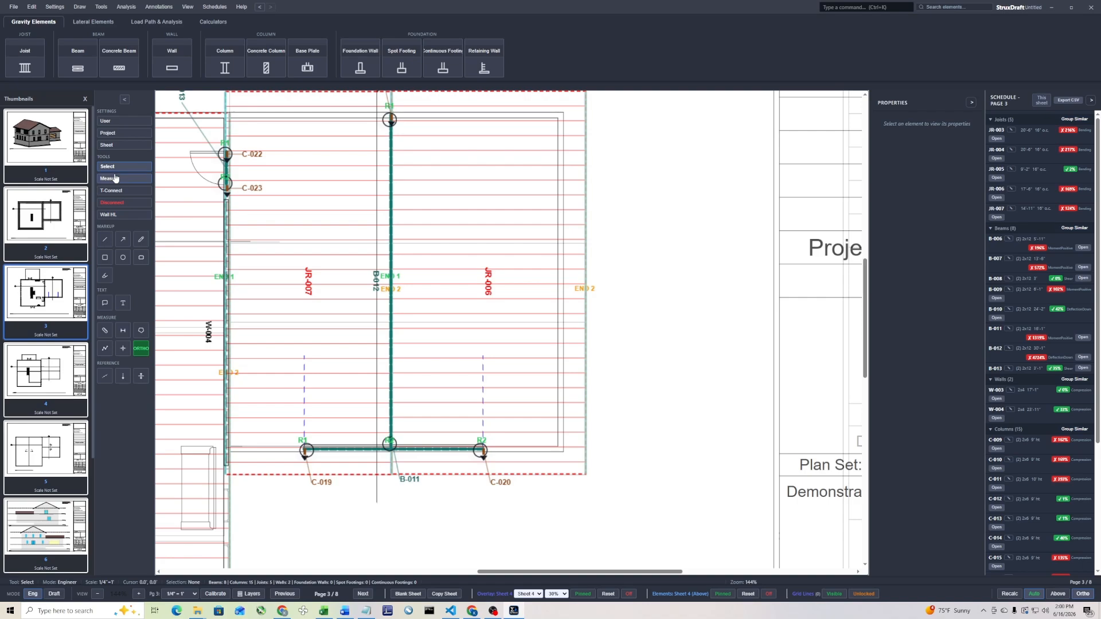
pyautogui.click(184, 62)
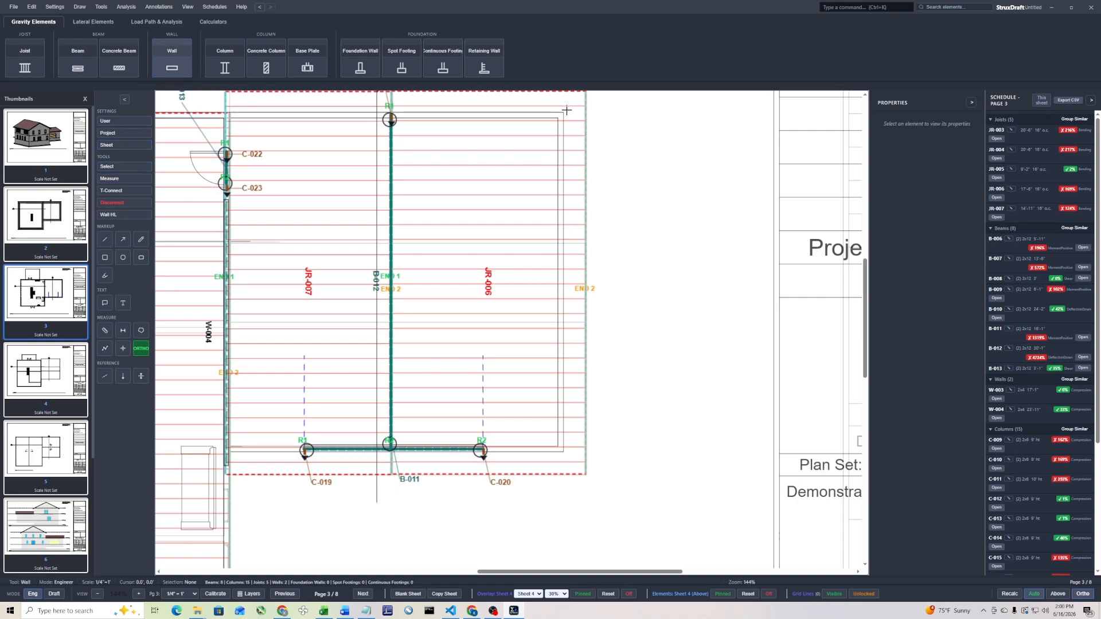
pyautogui.moveTo(559, 118); pyautogui.dragTo(559, 452)
pyautogui.press('Escape')
pyautogui.scroll(-5, 654, 337)
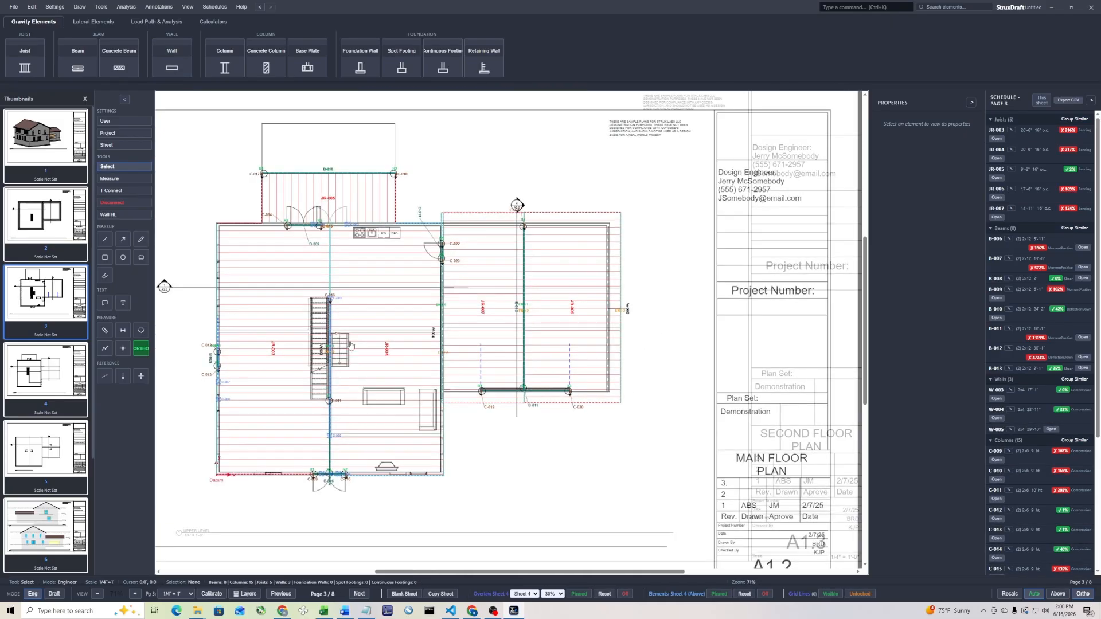
# Open the framing model in the 3D view, enlarge its window and examine the roof and first-floor framing
pyautogui.scroll(4, 245, 380)
pyautogui.moveTo(245, 380); pyautogui.dragTo(297, 361, button='middle')
pyautogui.click(297, 361)
pyautogui.scroll(-3, 297, 361)
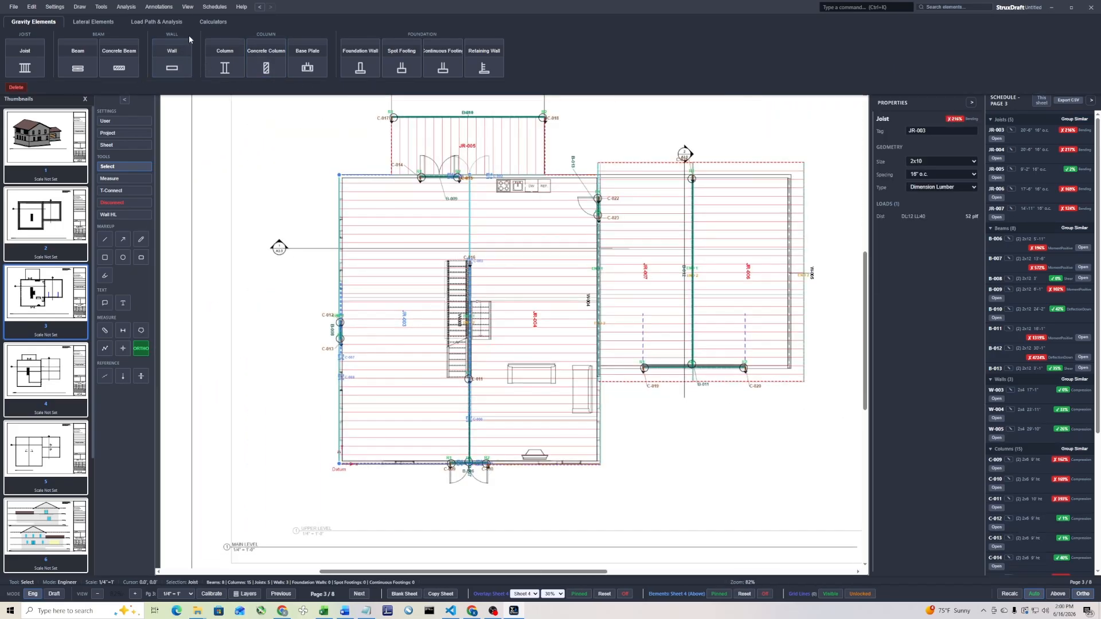
pyautogui.click(164, 22)
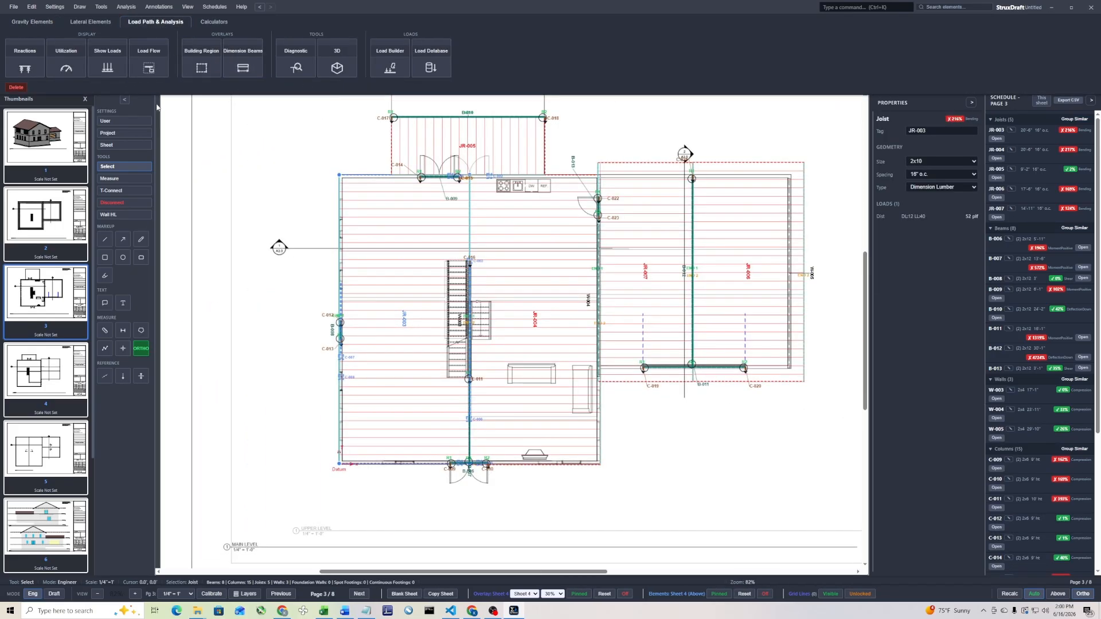
pyautogui.click(331, 65)
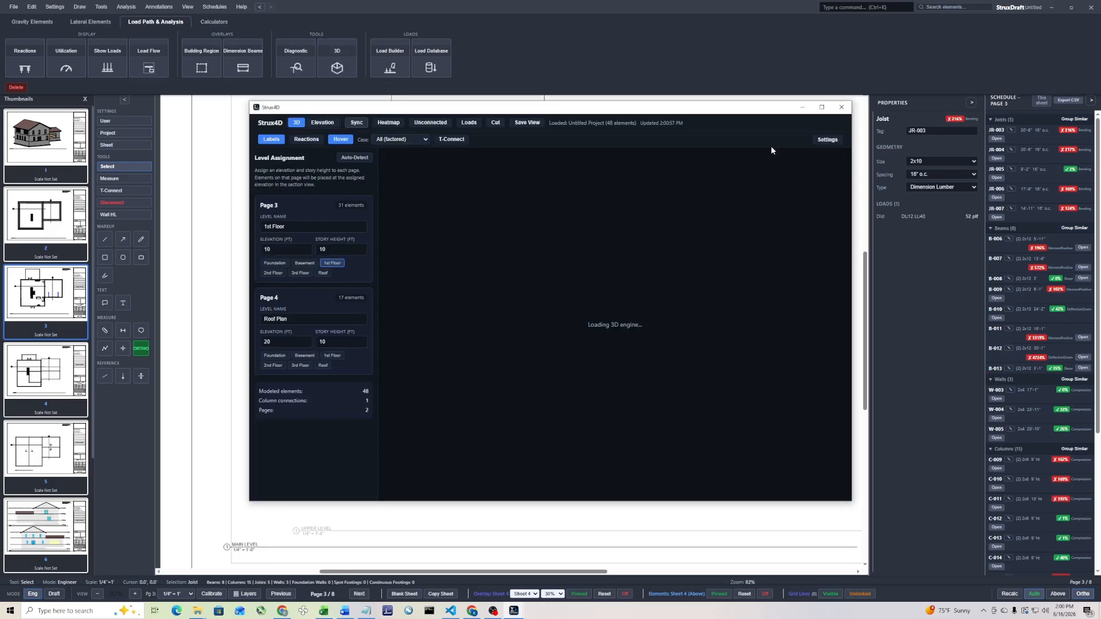
pyautogui.click(821, 107)
pyautogui.moveTo(557, 305)
pyautogui.moveTo(557, 305); pyautogui.dragTo(437, 403)
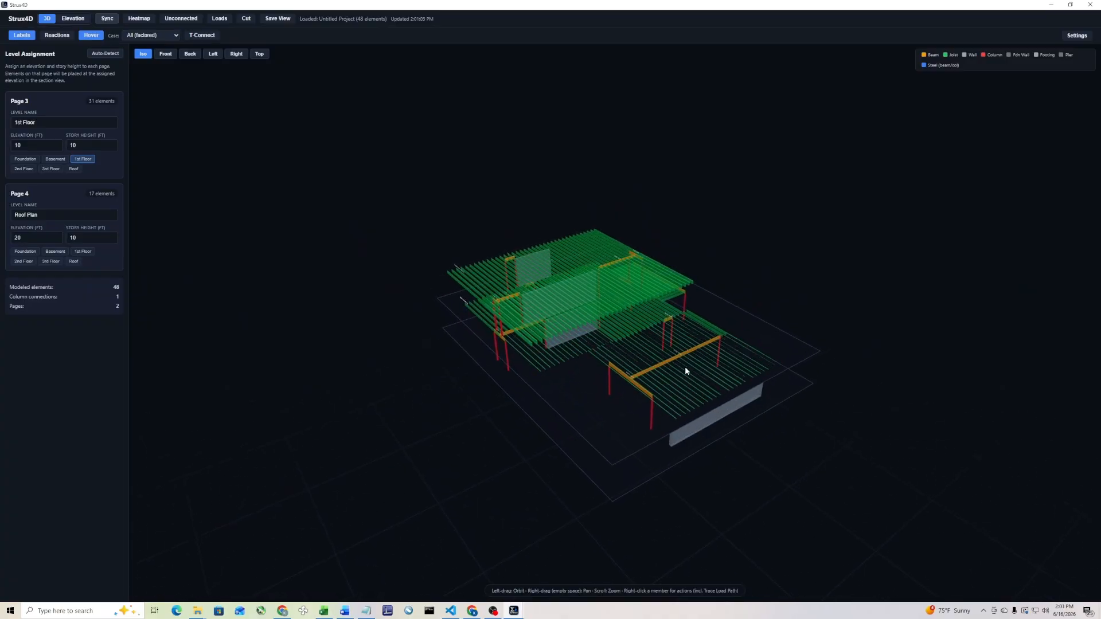
# Show the load path of roof joists JR-002 and examine the members that carry it, then clear the highlight
pyautogui.click(619, 308)
pyautogui.rightClick(618, 308)
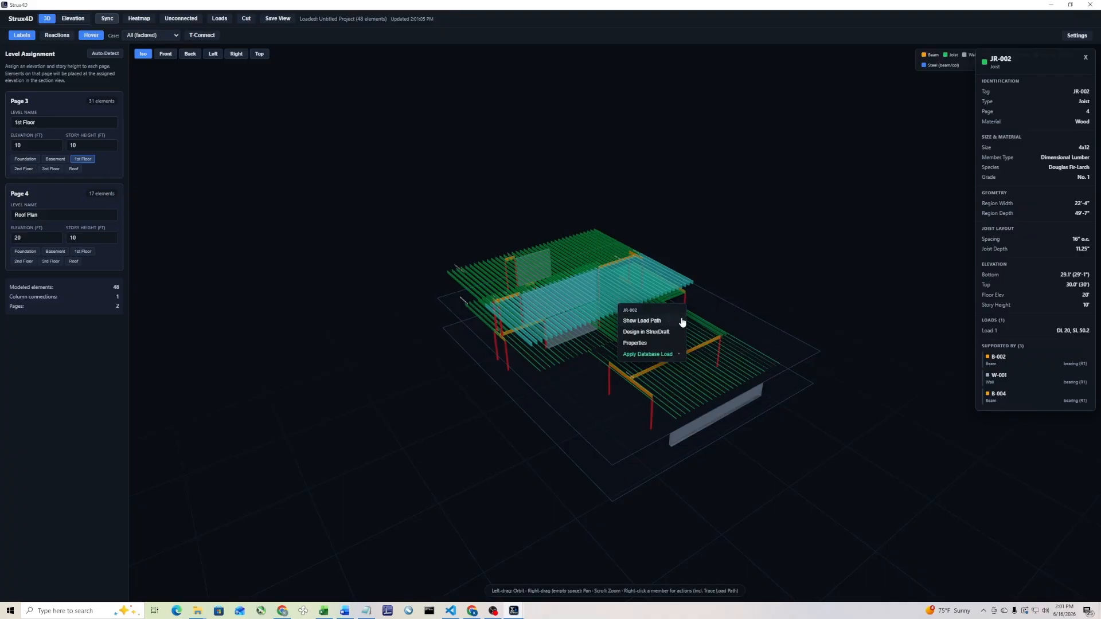
pyautogui.click(651, 321)
pyautogui.moveTo(528, 432); pyautogui.dragTo(616, 401)
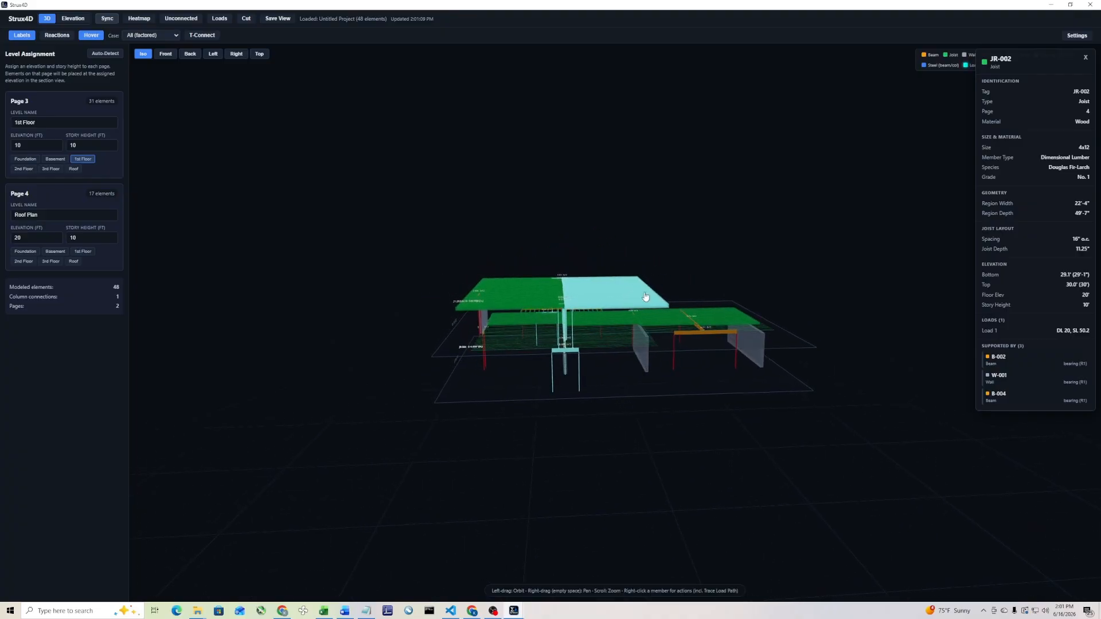
pyautogui.click(631, 414)
pyautogui.moveTo(504, 198); pyautogui.dragTo(448, 197)
pyautogui.moveTo(609, 322); pyautogui.dragTo(479, 418)
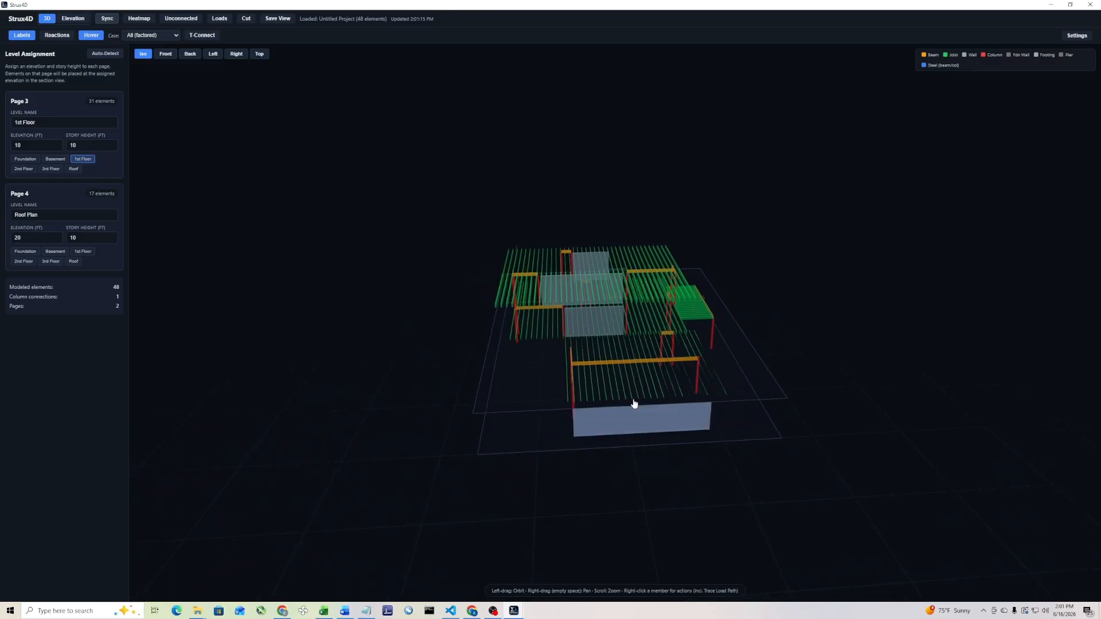
# Show the load path of the shared house-garage wall W-004 in the 3D model
pyautogui.click(638, 352)
pyautogui.rightClick(640, 348)
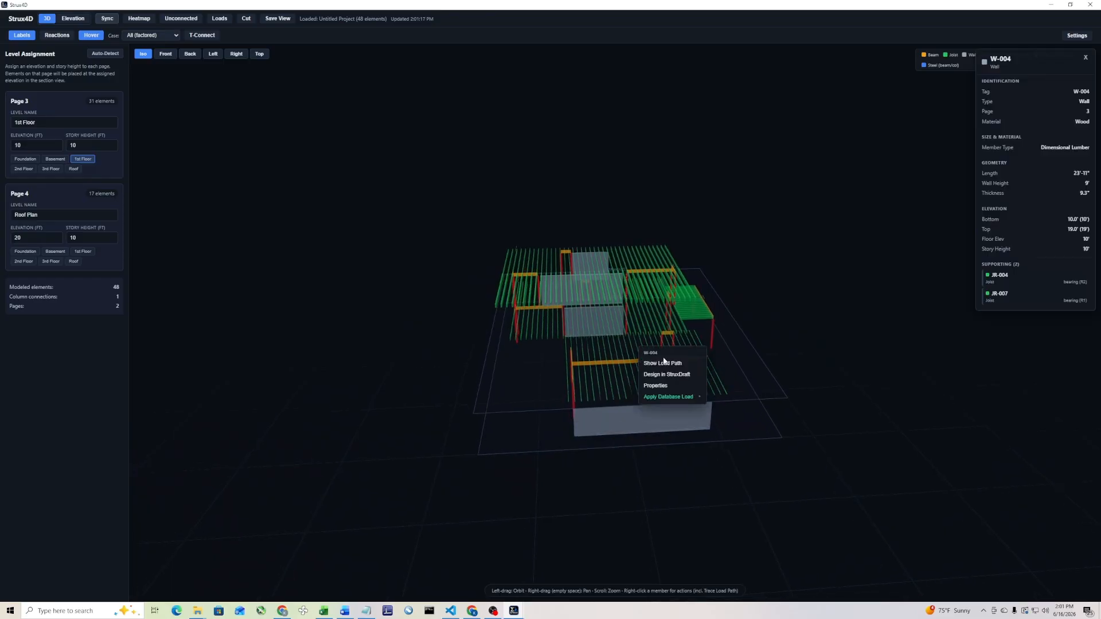
pyautogui.click(664, 363)
pyautogui.moveTo(384, 365); pyautogui.dragTo(569, 304)
# Show the load path of roof joists JR-001, examine it from several sides and close the 3D view
pyautogui.click(569, 304)
pyautogui.rightClick(568, 304)
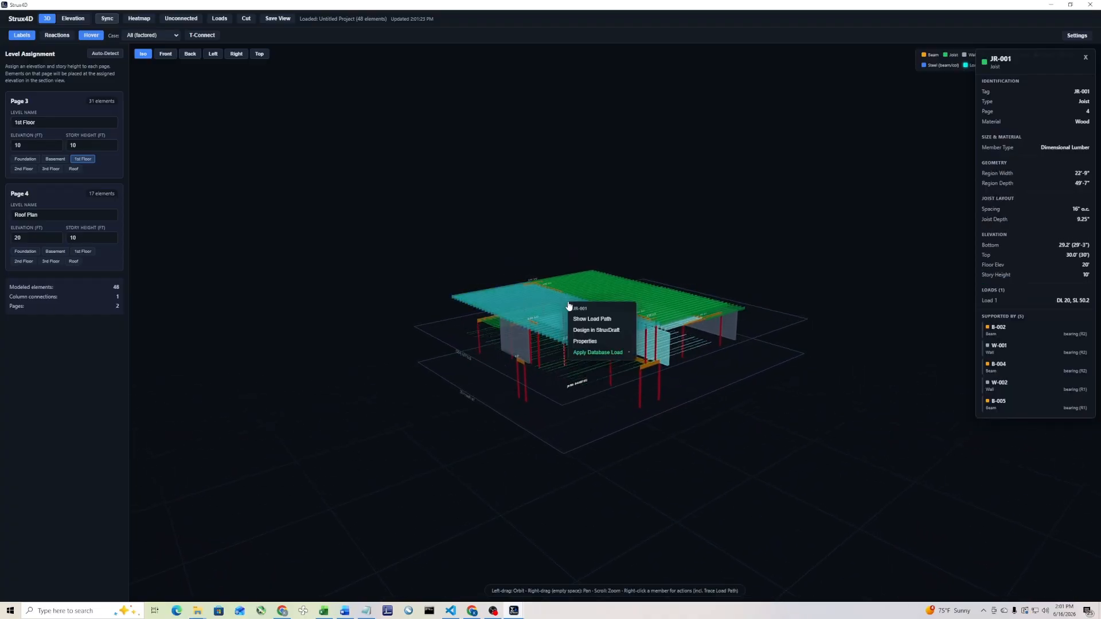
pyautogui.click(602, 322)
pyautogui.moveTo(400, 376); pyautogui.dragTo(602, 325)
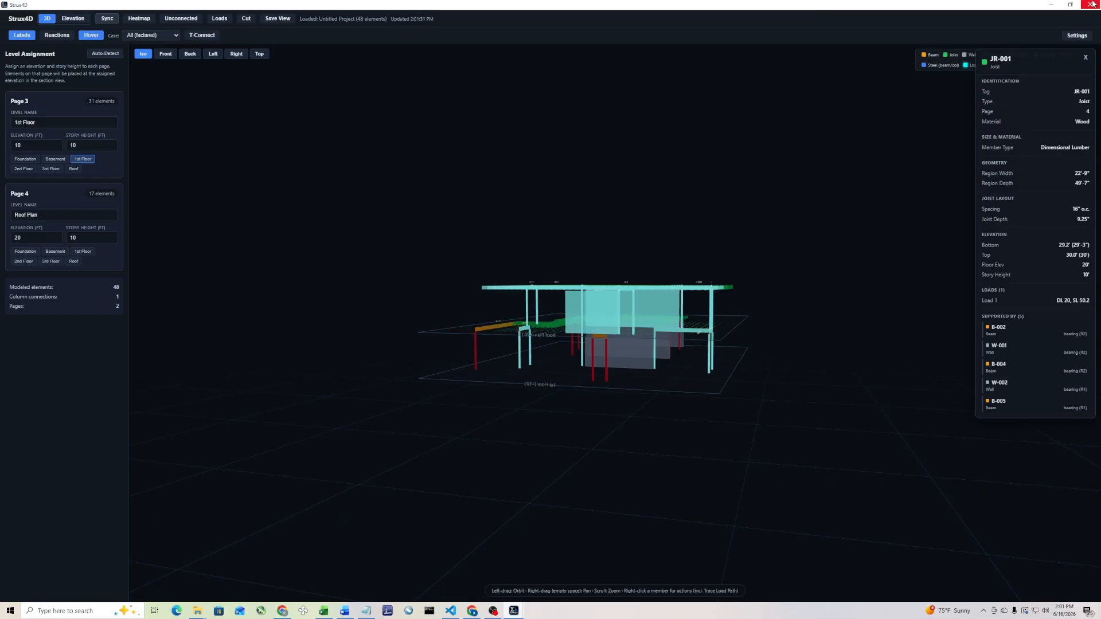
pyautogui.moveTo(597, 315); pyautogui.dragTo(688, 322)
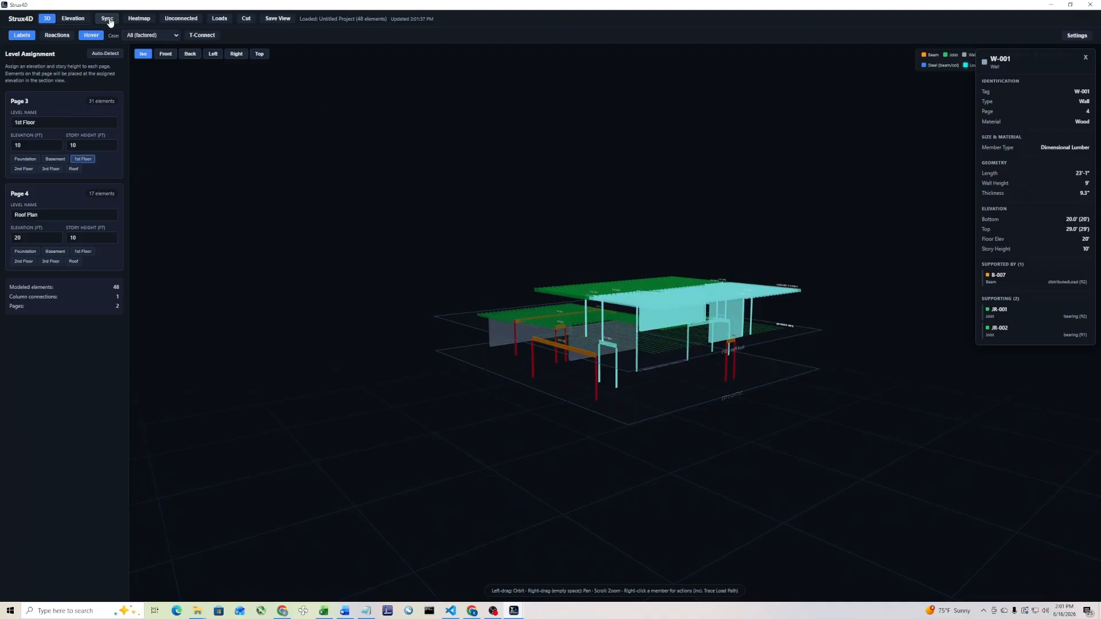
pyautogui.moveTo(344, 262); pyautogui.dragTo(273, 279)
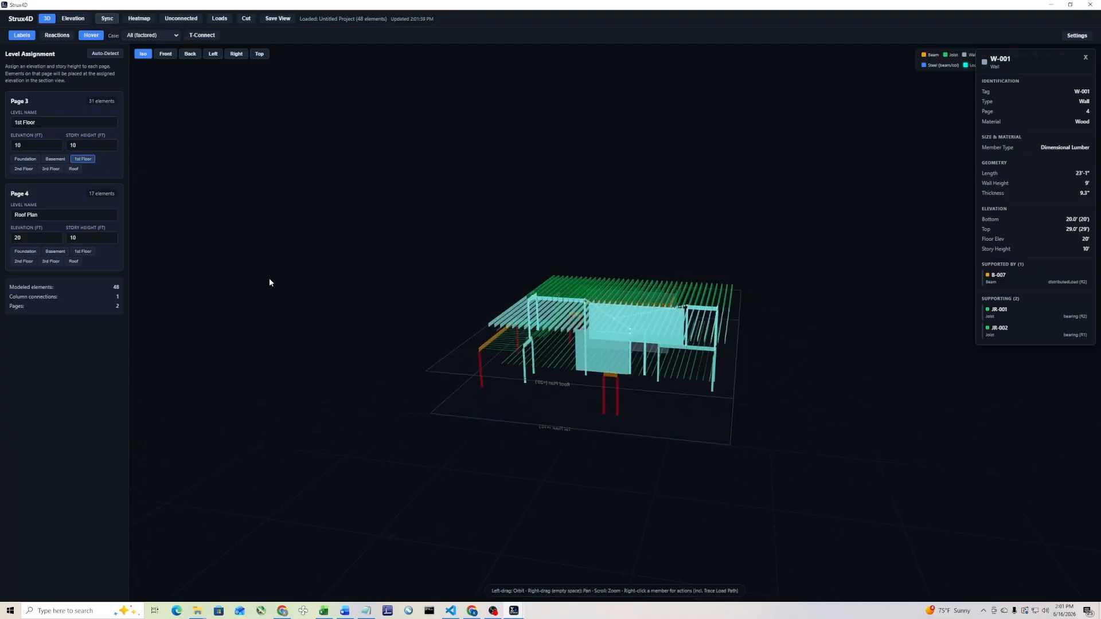
pyautogui.moveTo(559, 401); pyautogui.dragTo(429, 391)
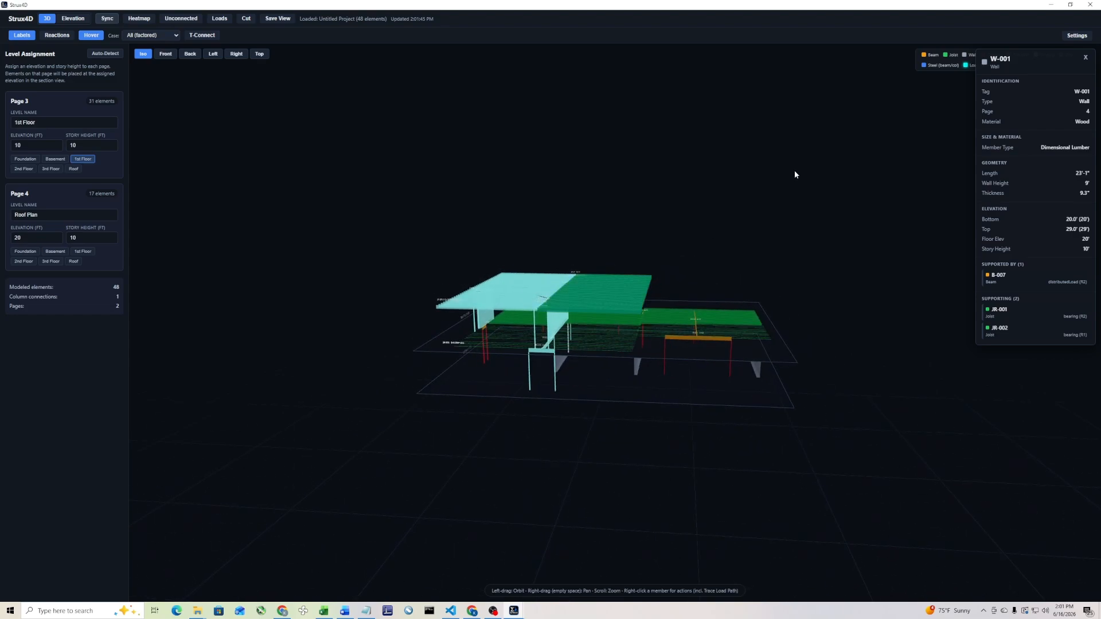
pyautogui.click(1091, 5)
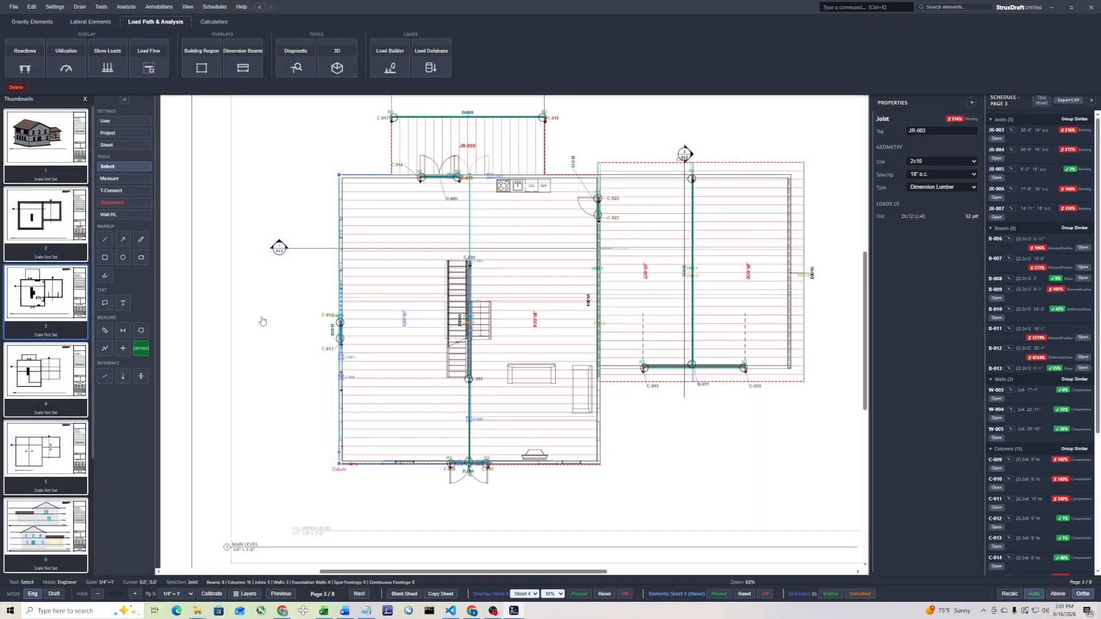
# T-connect the upper wall W-002 to beam B-008 as its support, skipping all connections that involve JR-003
pyautogui.scroll(5, 319, 347)
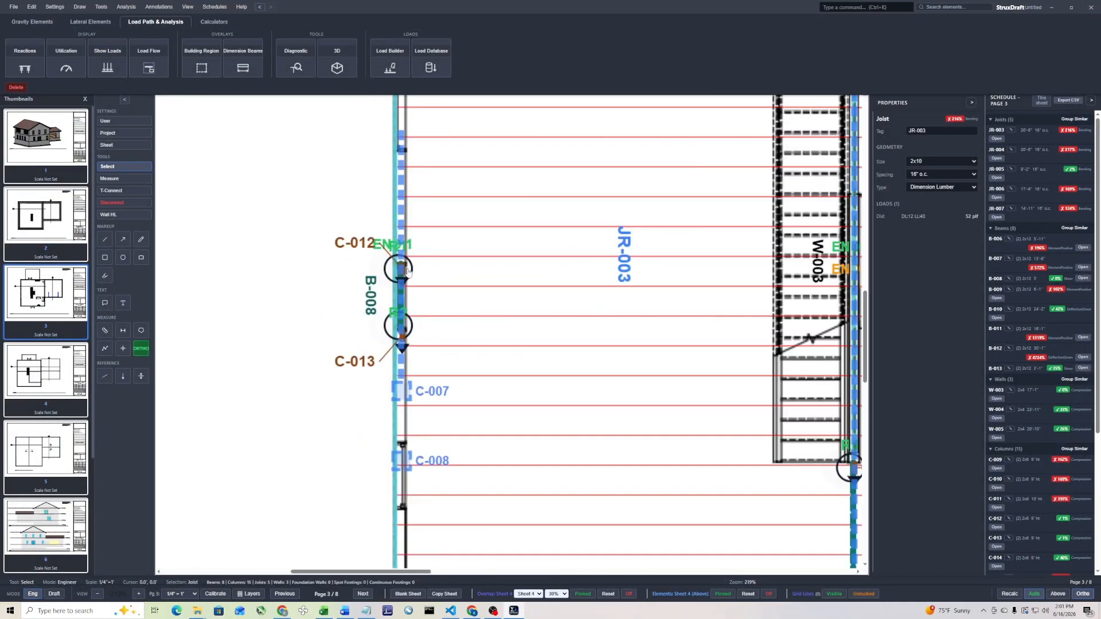
pyautogui.click(124, 190)
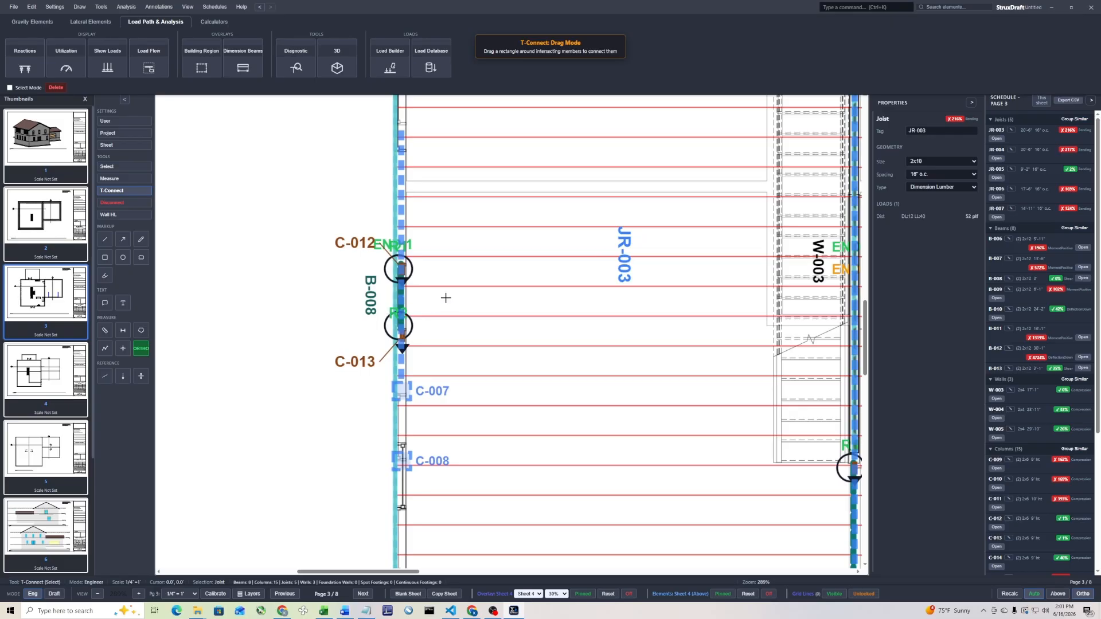
pyautogui.moveTo(427, 304); pyautogui.dragTo(364, 313)
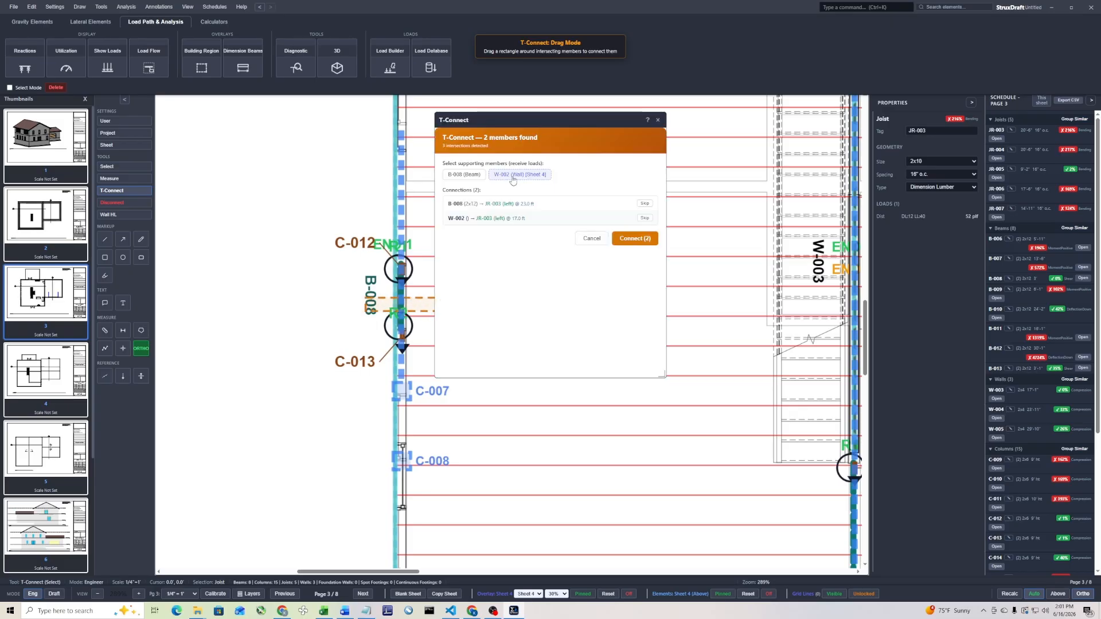
pyautogui.click(466, 175)
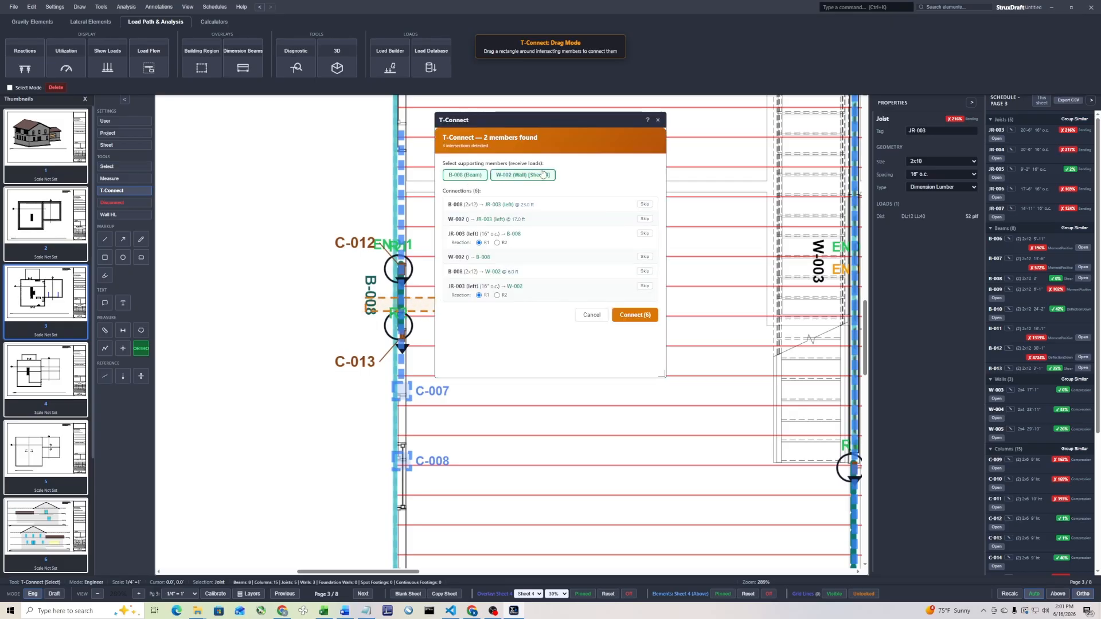
pyautogui.click(543, 174)
pyautogui.click(647, 206)
pyautogui.click(645, 219)
pyautogui.click(645, 233)
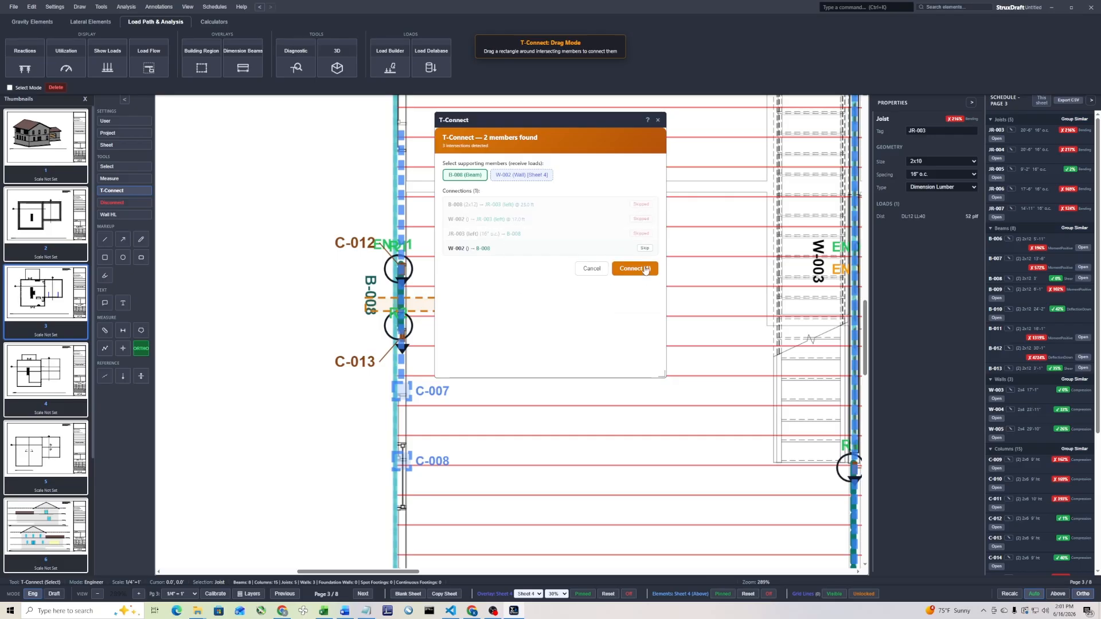
pyautogui.click(634, 269)
pyautogui.scroll(-5, 524, 315)
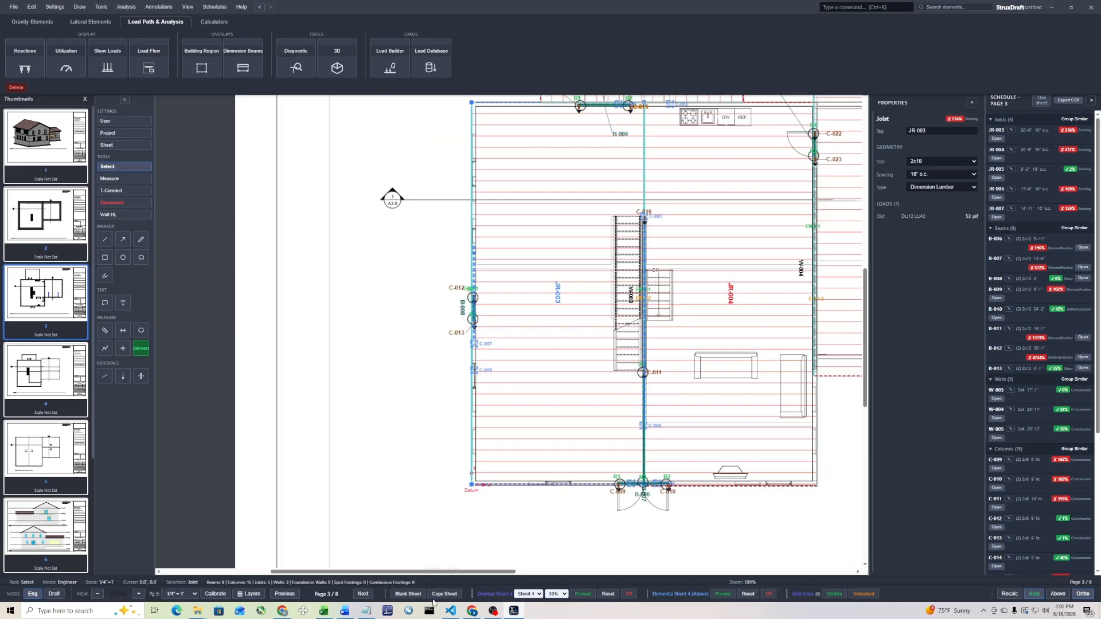
# Go to sheet 4 and turn off both its sheet overlay and its elements overlay
pyautogui.click(362, 594)
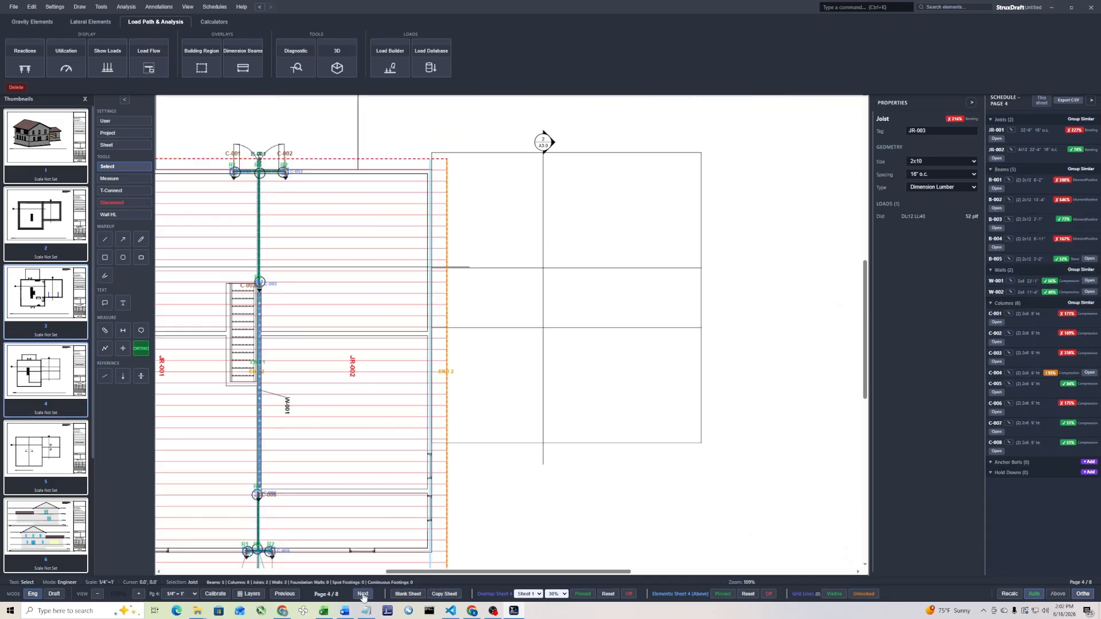
pyautogui.click(629, 594)
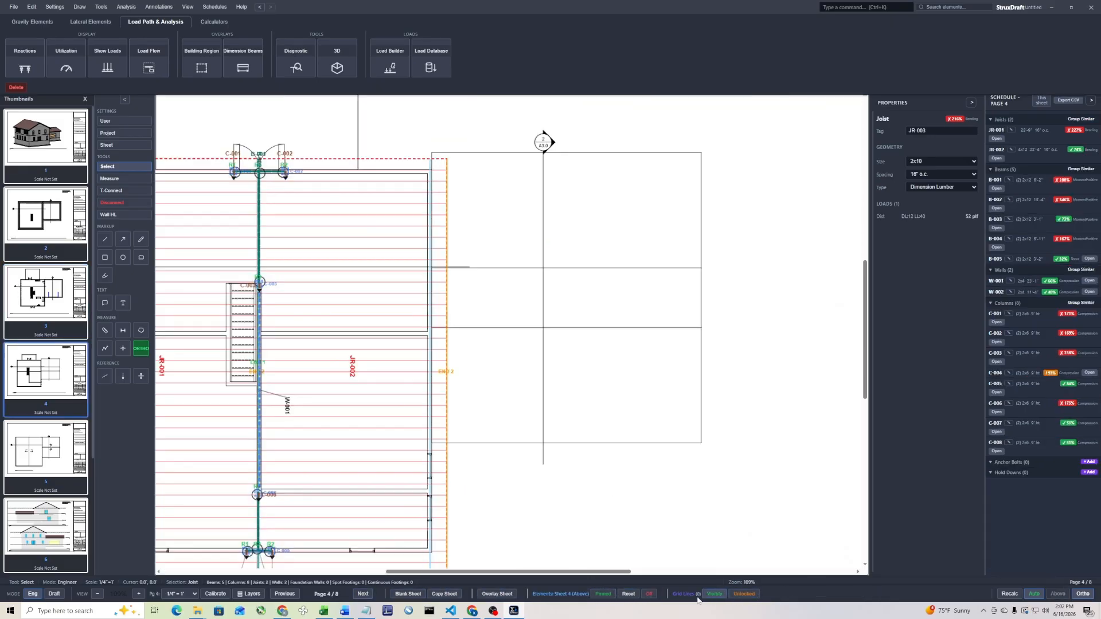
pyautogui.click(650, 594)
pyautogui.click(337, 396)
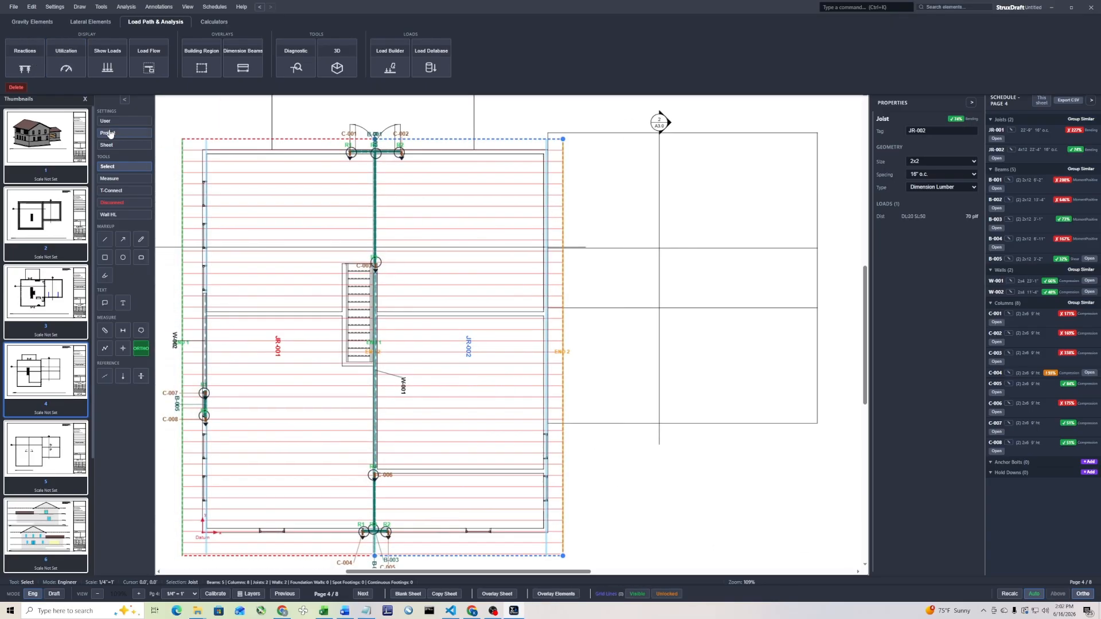
pyautogui.click(33, 22)
pyautogui.click(169, 62)
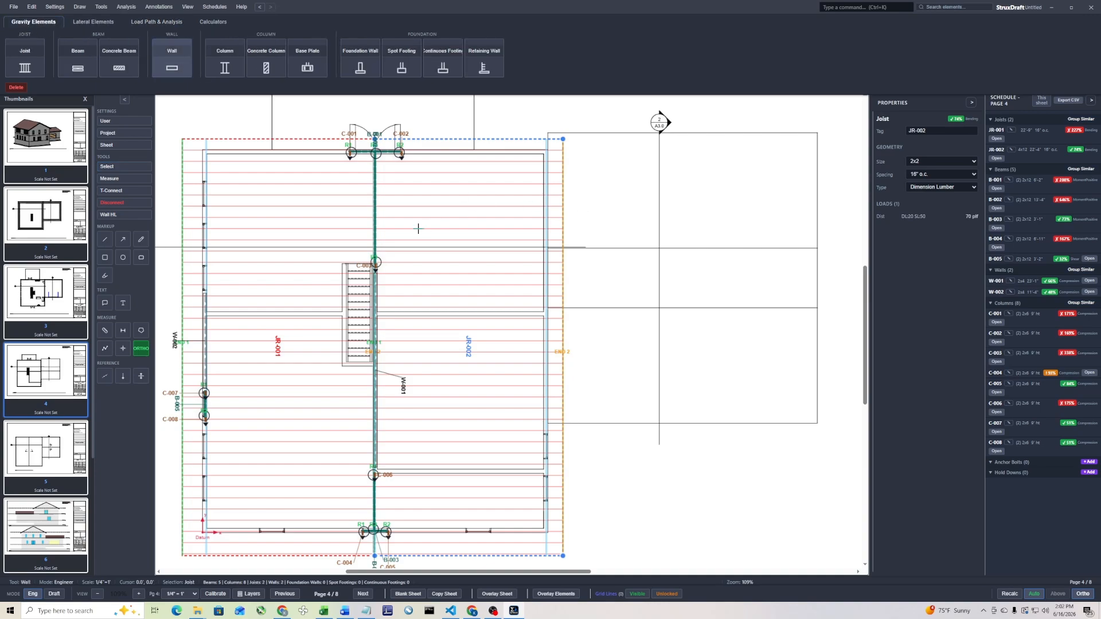
pyautogui.press('Escape')
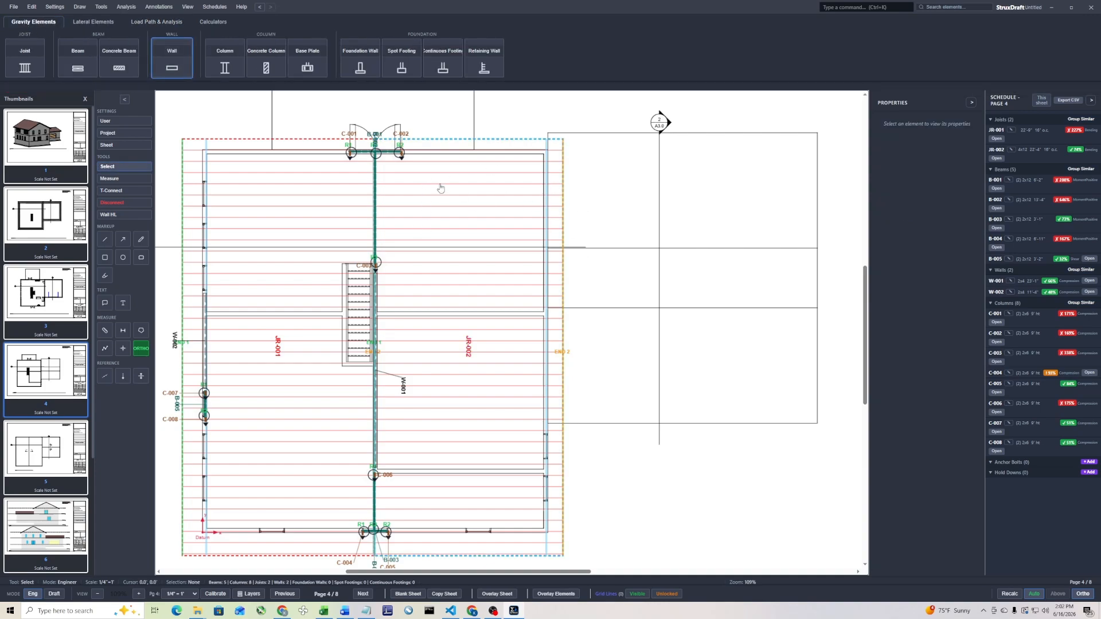
pyautogui.hotkey('ctrl', 'k')
pyautogui.write('wall')
pyautogui.press('Return')
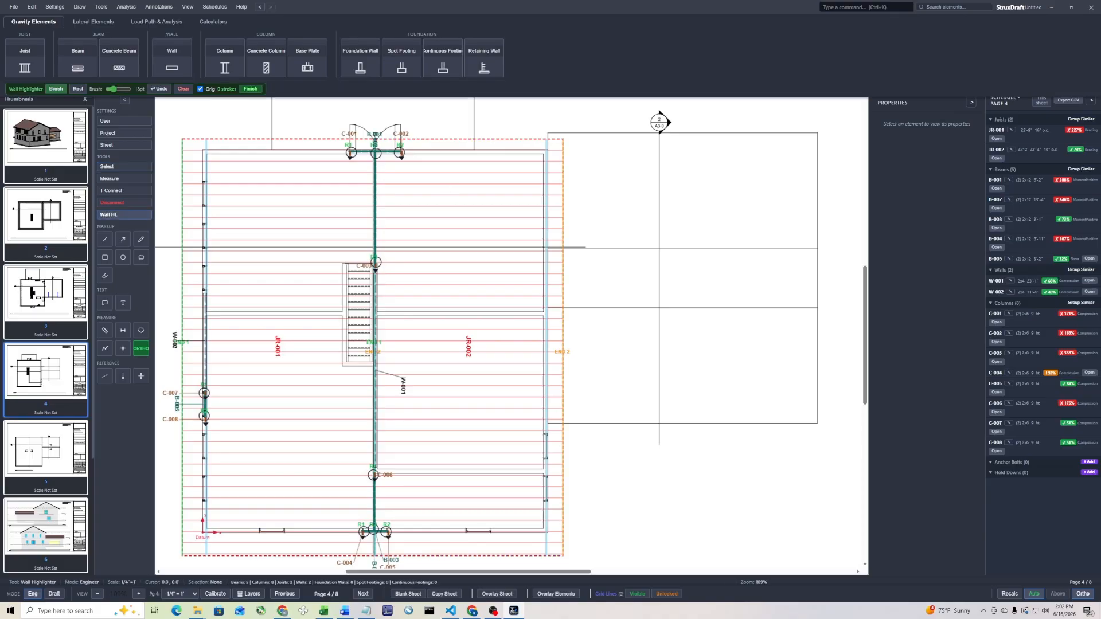
pyautogui.press('Escape')
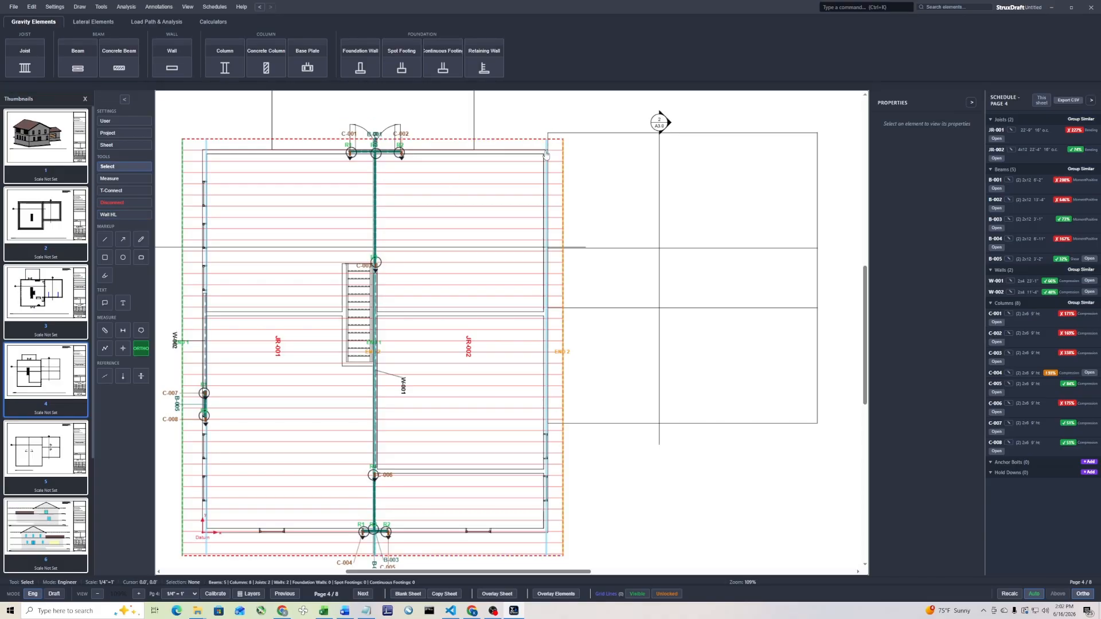
# Draw a wood load-bearing wall about 33 ft long along JR-002's outer side, from the rear corner to the first window
pyautogui.hotkey('ctrl', 'k')
pyautogui.write('wall')
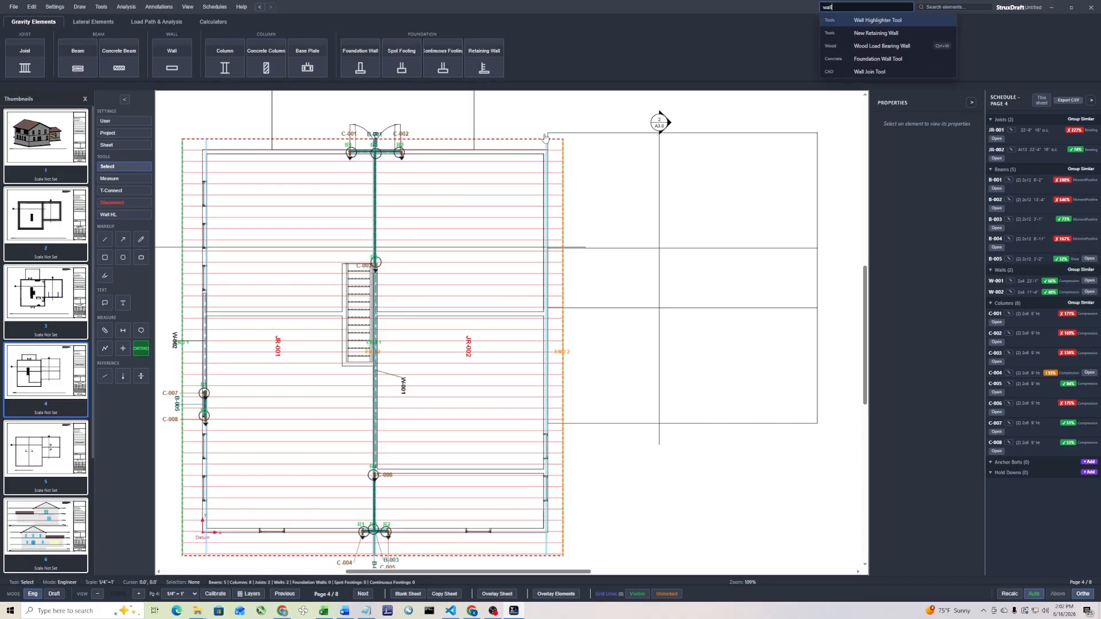
pyautogui.press('Down')
pyautogui.press('Down')
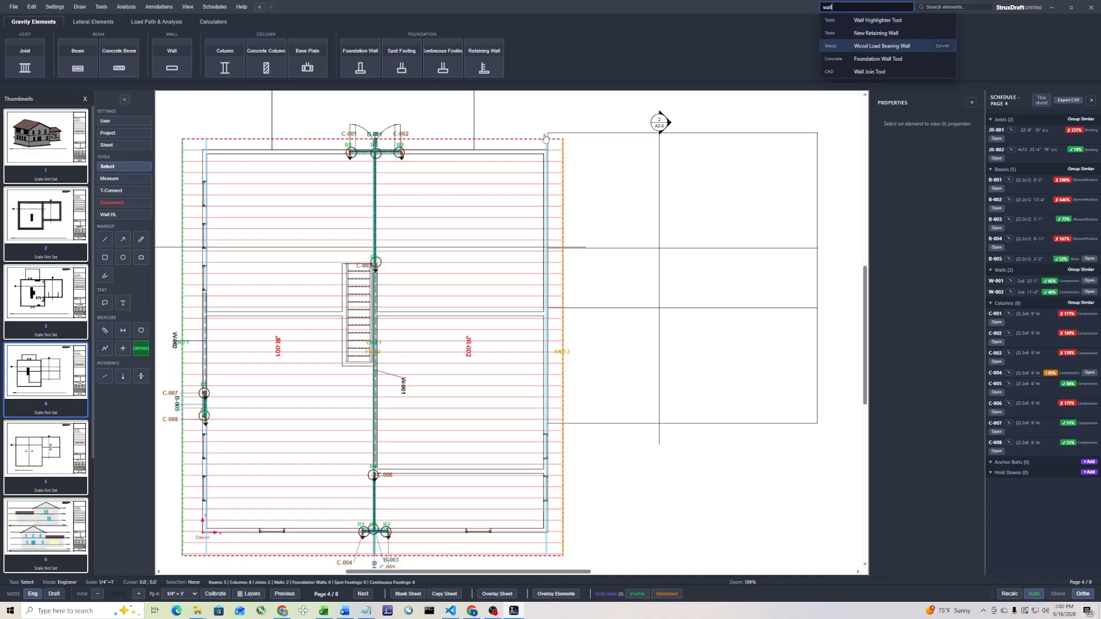
pyautogui.press('Return')
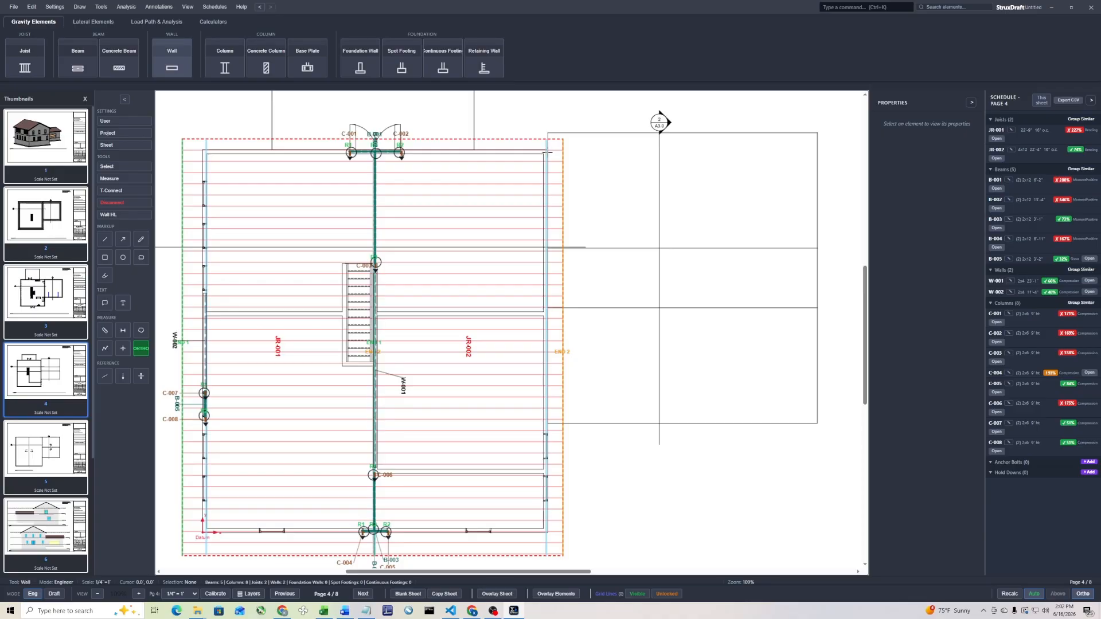
pyautogui.click(547, 150)
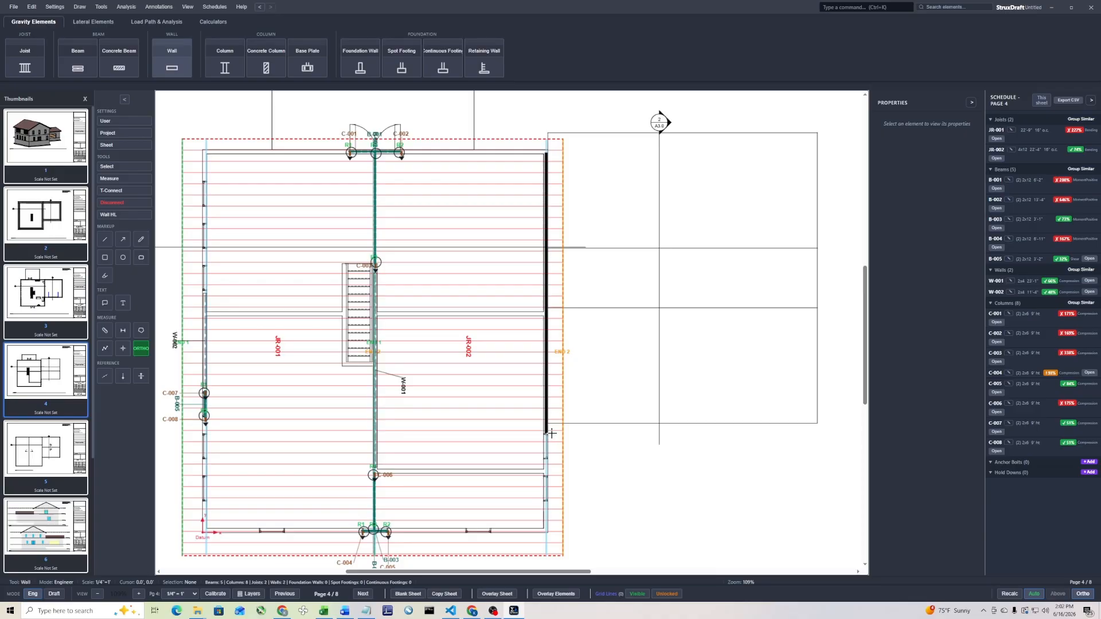
pyautogui.click(551, 433)
pyautogui.press('Escape')
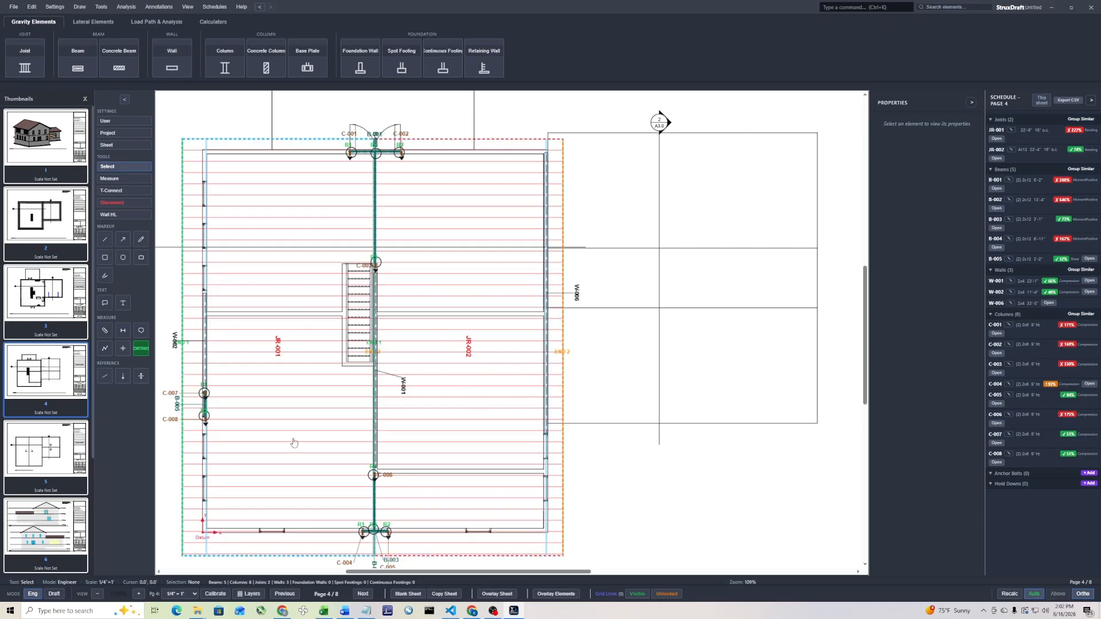
# Switch the roof plan to Draft mode and back to Engineer mode
pyautogui.click(53, 594)
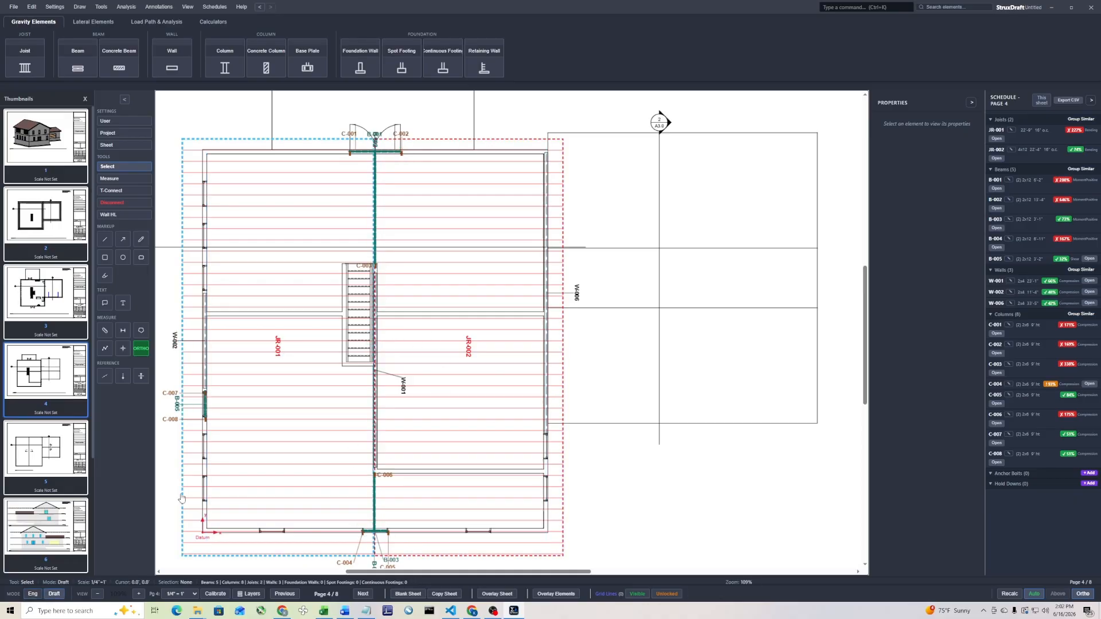
pyautogui.click(32, 596)
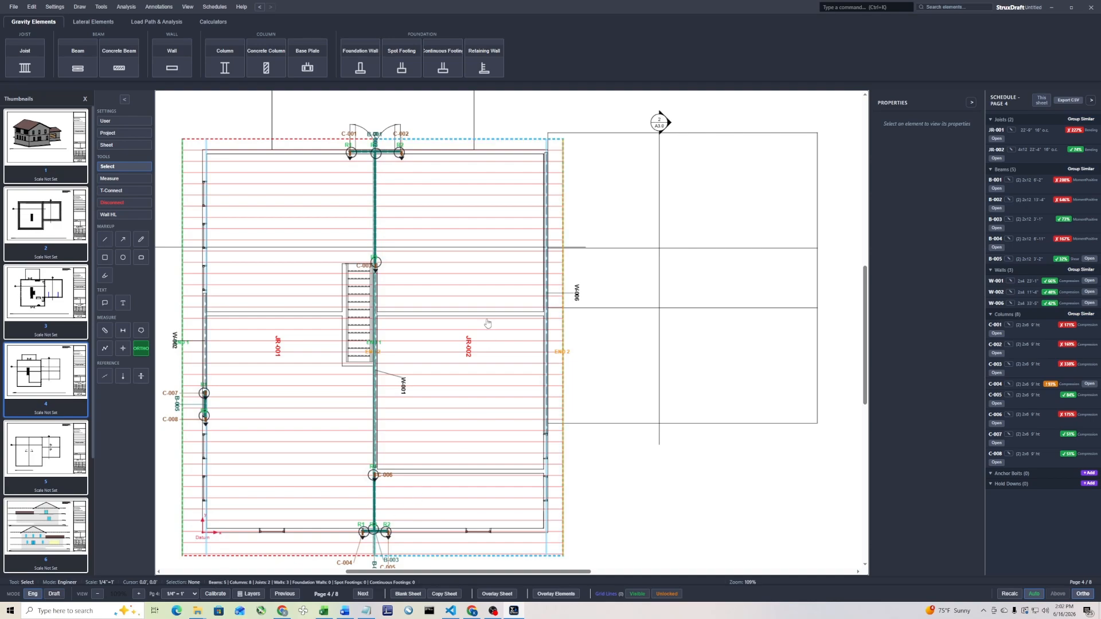
pyautogui.rightClick(487, 323)
pyautogui.click(510, 390)
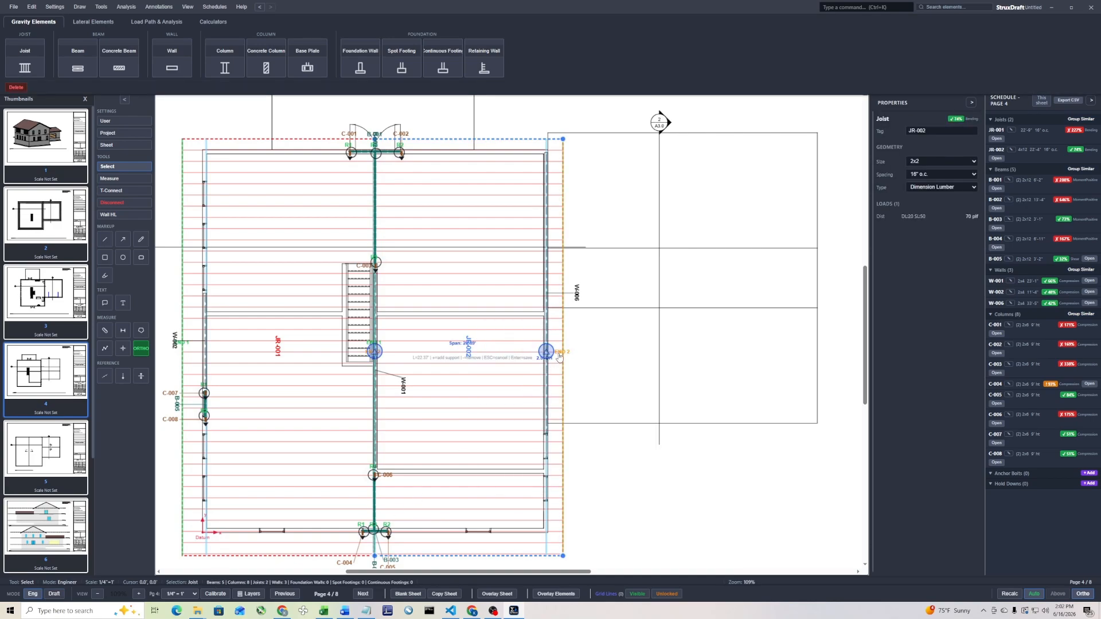
pyautogui.press('Escape')
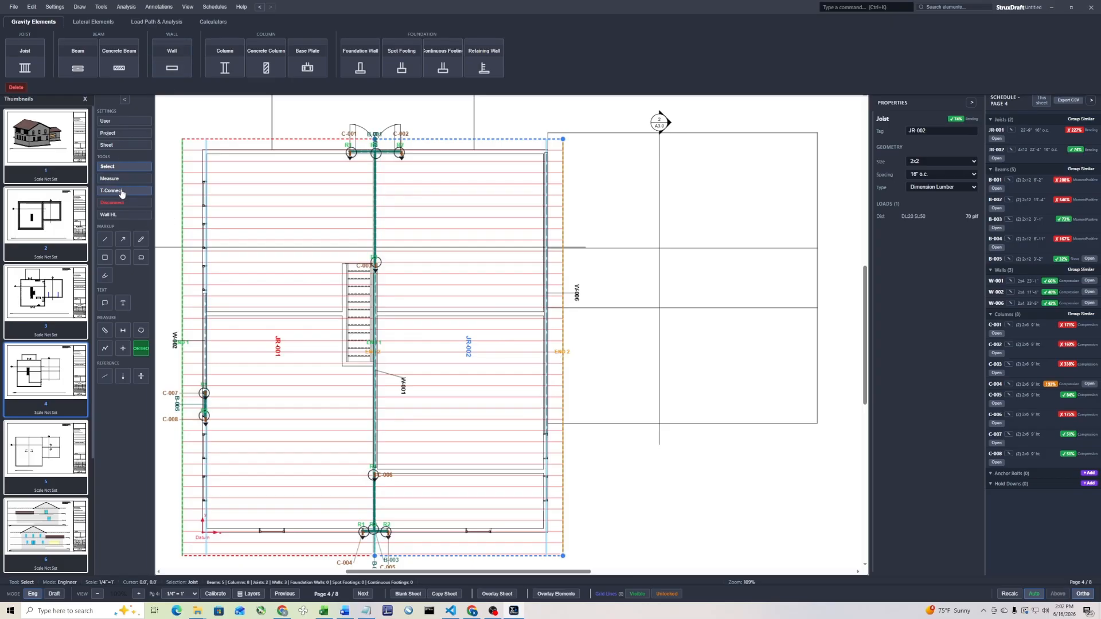
# T-connect joist JR-002 to wall W-006 as its support, skipping the connection from W-006 onto JR-002
pyautogui.click(132, 192)
pyautogui.moveTo(572, 259); pyautogui.dragTo(525, 291)
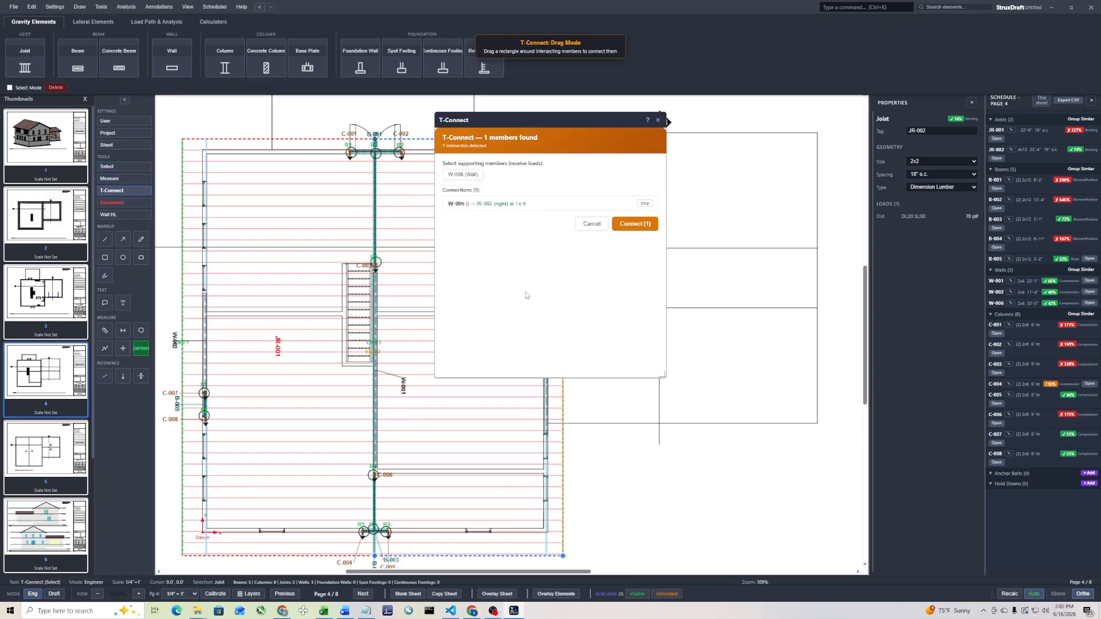
pyautogui.click(644, 205)
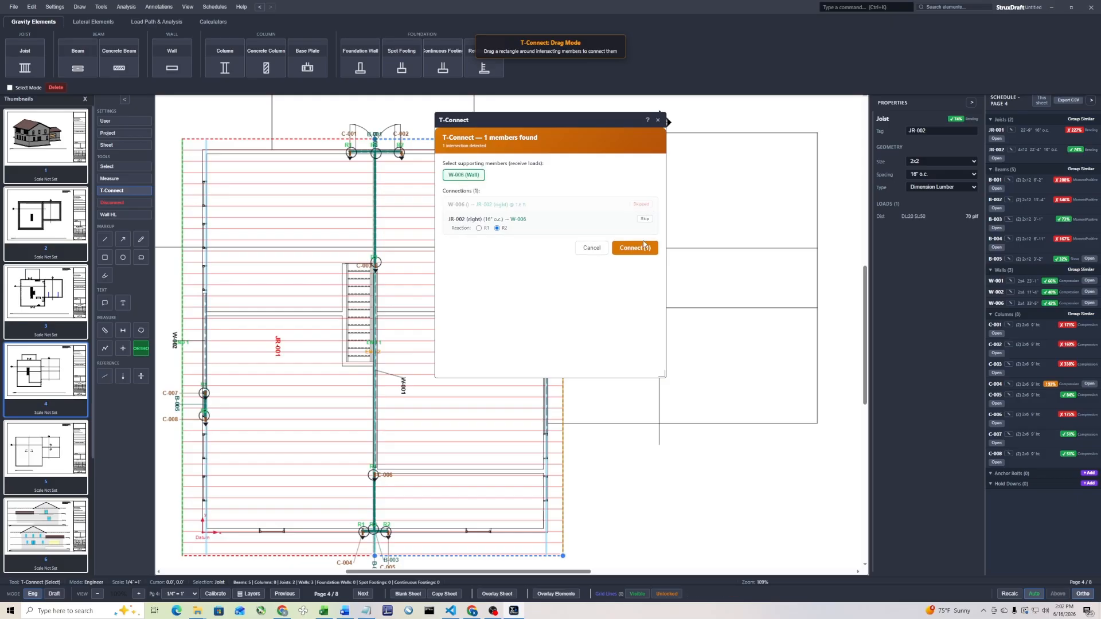
pyautogui.click(630, 248)
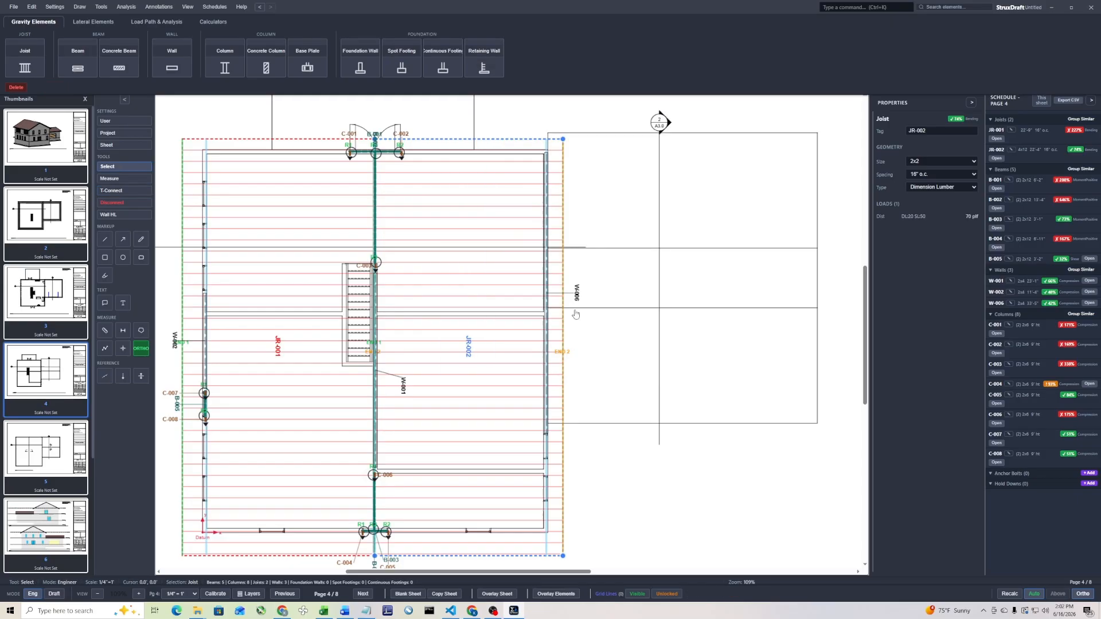
# Go to sheet 3 and overlay only the walls from sheet 4 as upstream elements
pyautogui.click(285, 594)
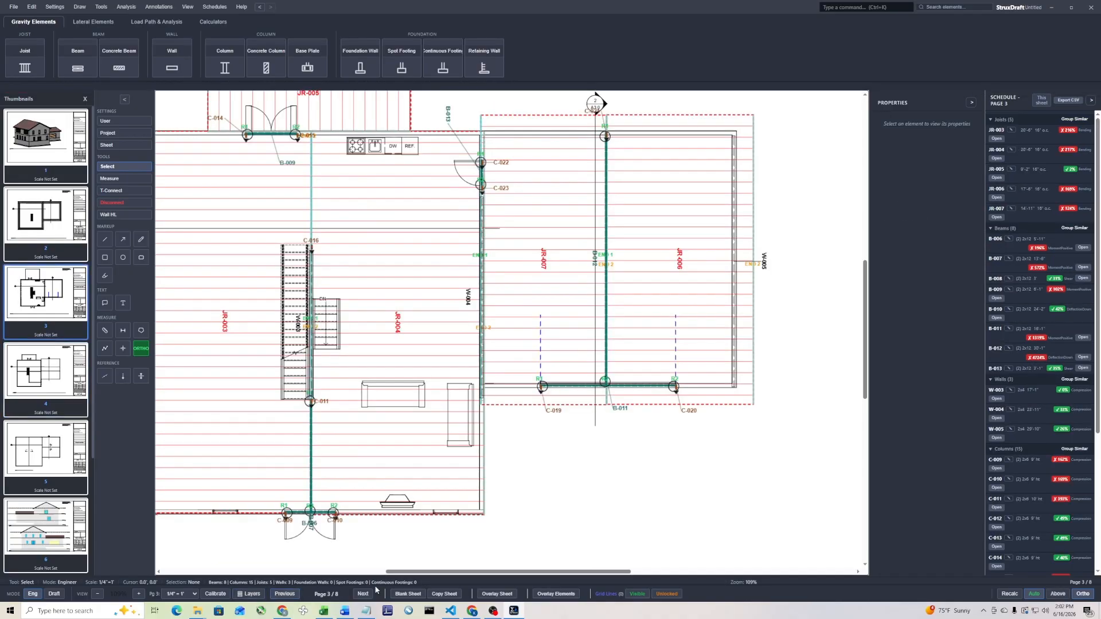
pyautogui.click(555, 594)
pyautogui.click(523, 245)
pyautogui.click(539, 242)
pyautogui.click(565, 241)
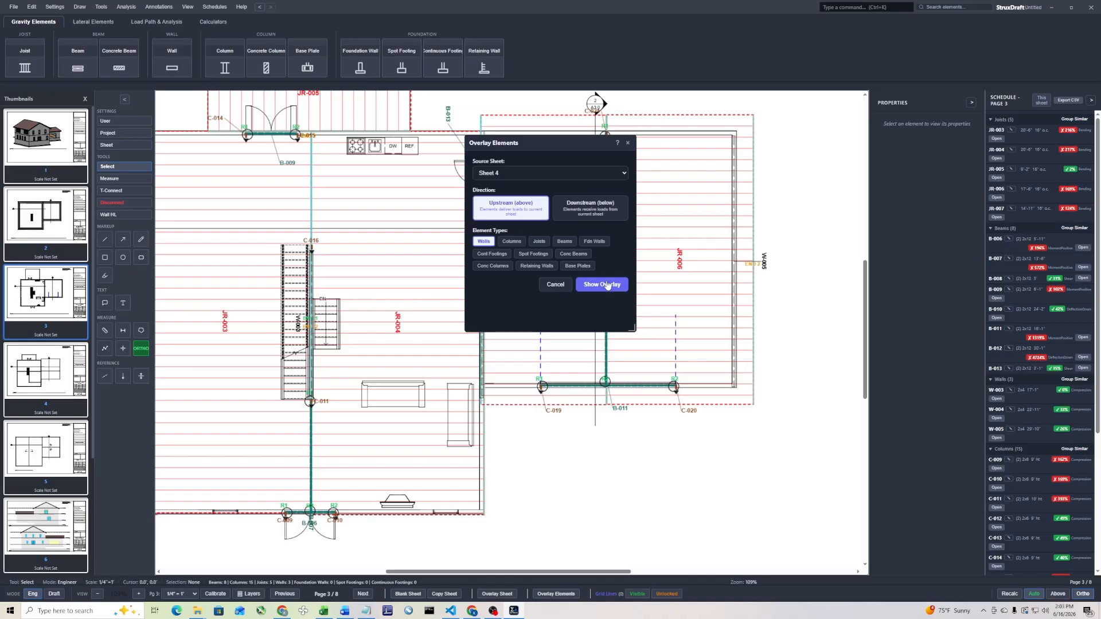
pyautogui.click(603, 285)
# T-connect the upper wall W-006 to wall W-004 as its support, skipping every joist connection, and turn off the elements overlay
pyautogui.click(122, 191)
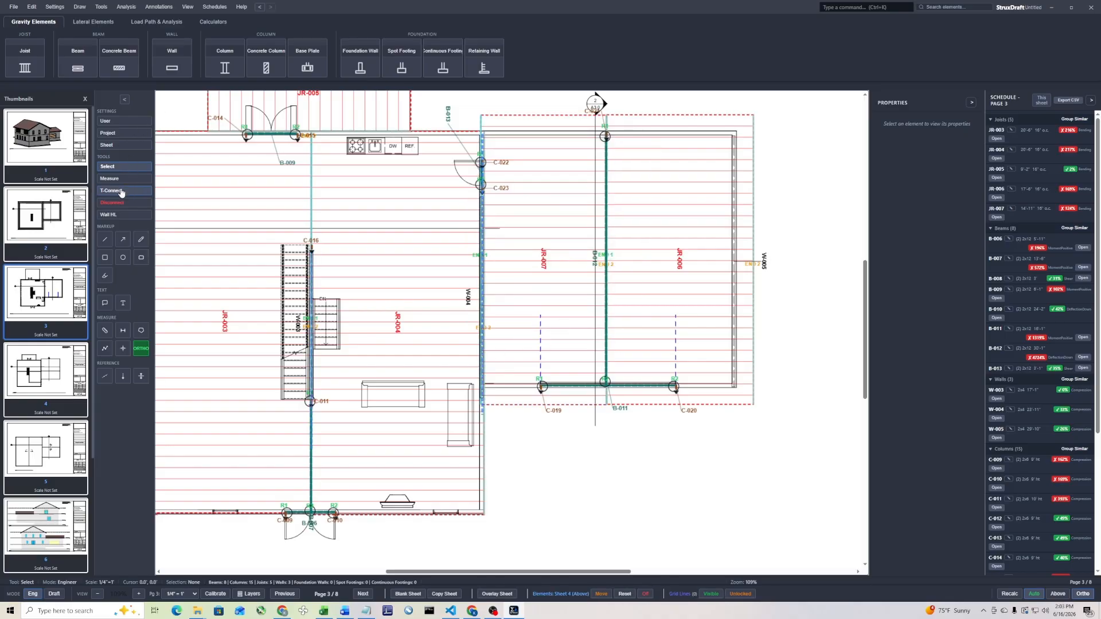
pyautogui.moveTo(514, 236); pyautogui.dragTo(449, 275)
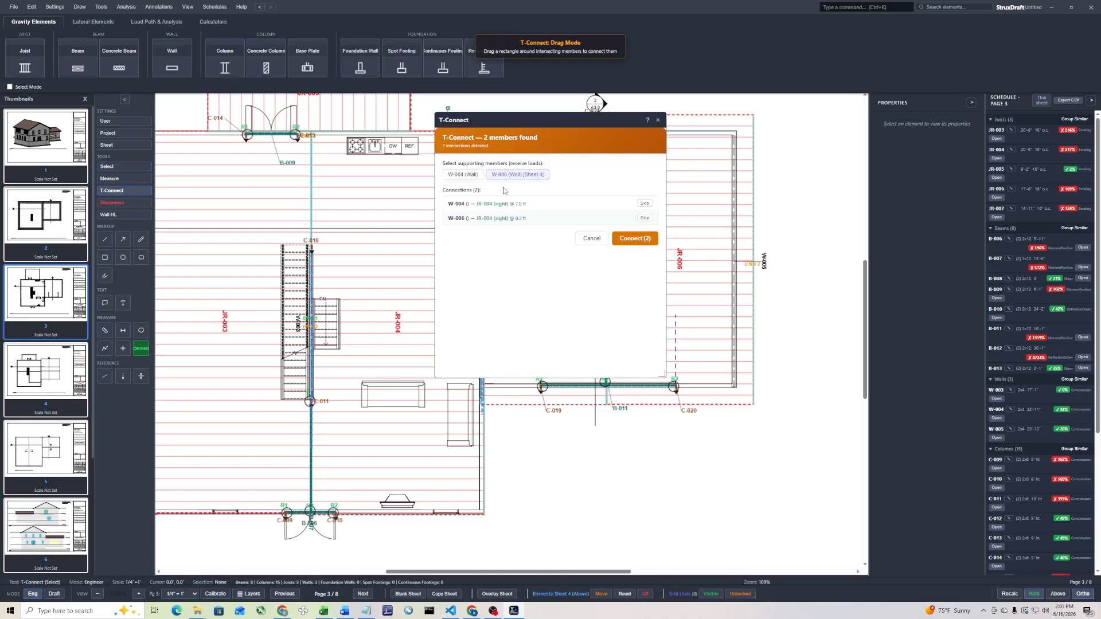
pyautogui.click(512, 172)
pyautogui.click(516, 177)
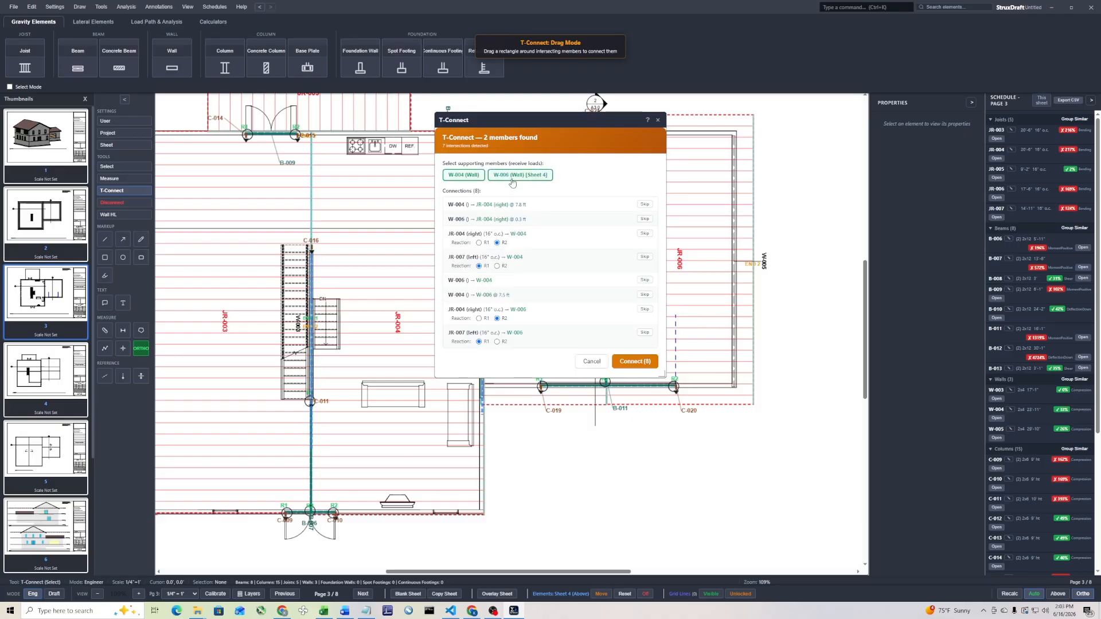
pyautogui.click(524, 179)
pyautogui.click(645, 205)
pyautogui.click(645, 219)
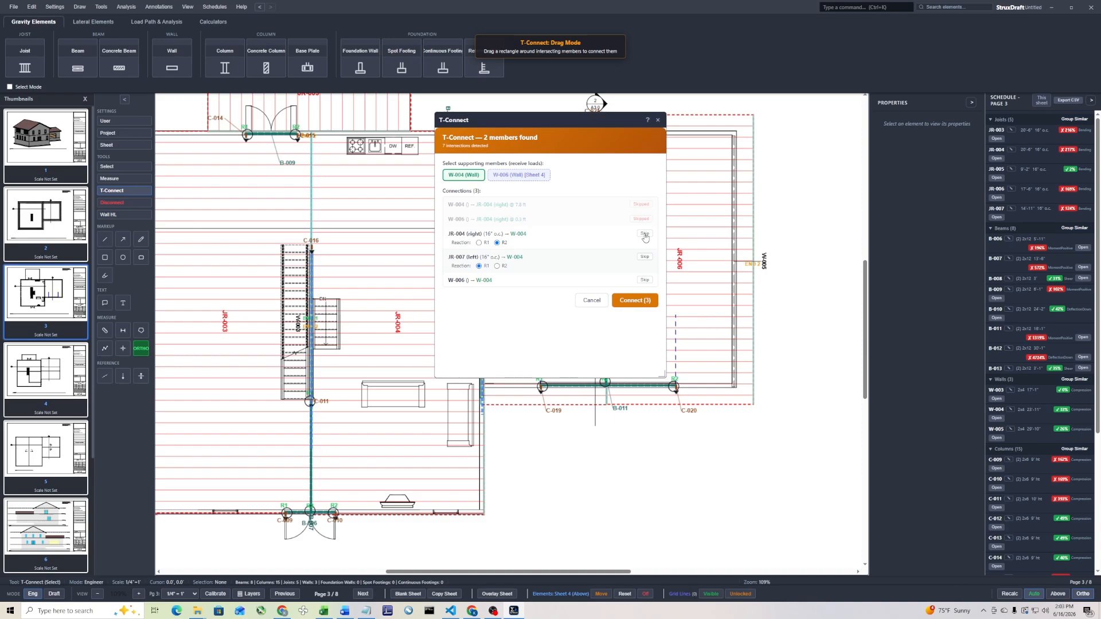
pyautogui.click(645, 233)
pyautogui.click(645, 248)
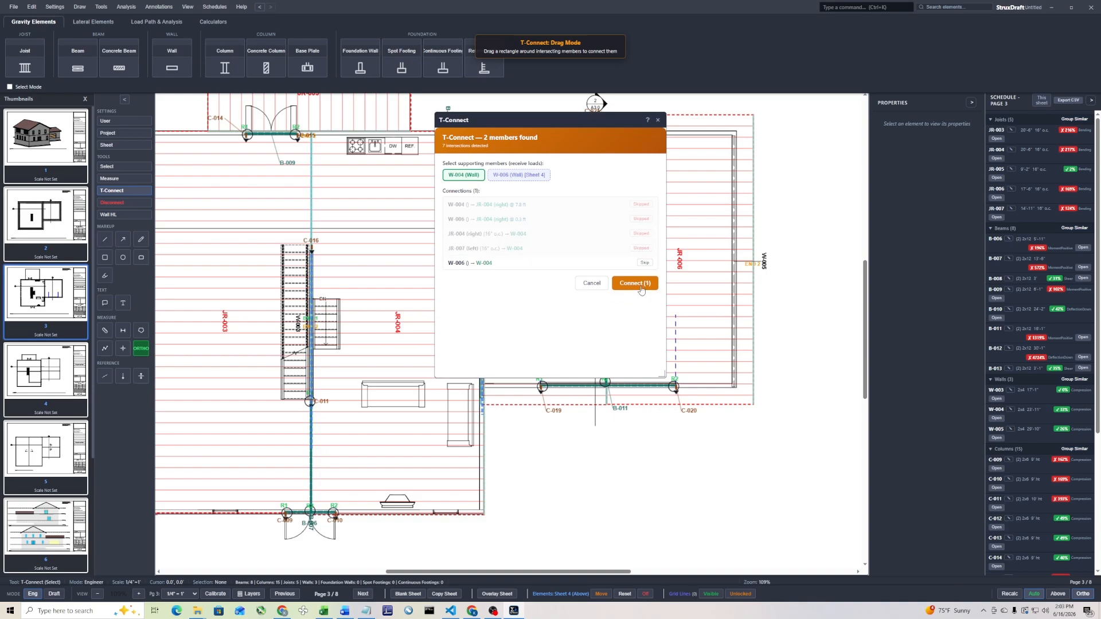
pyautogui.click(635, 283)
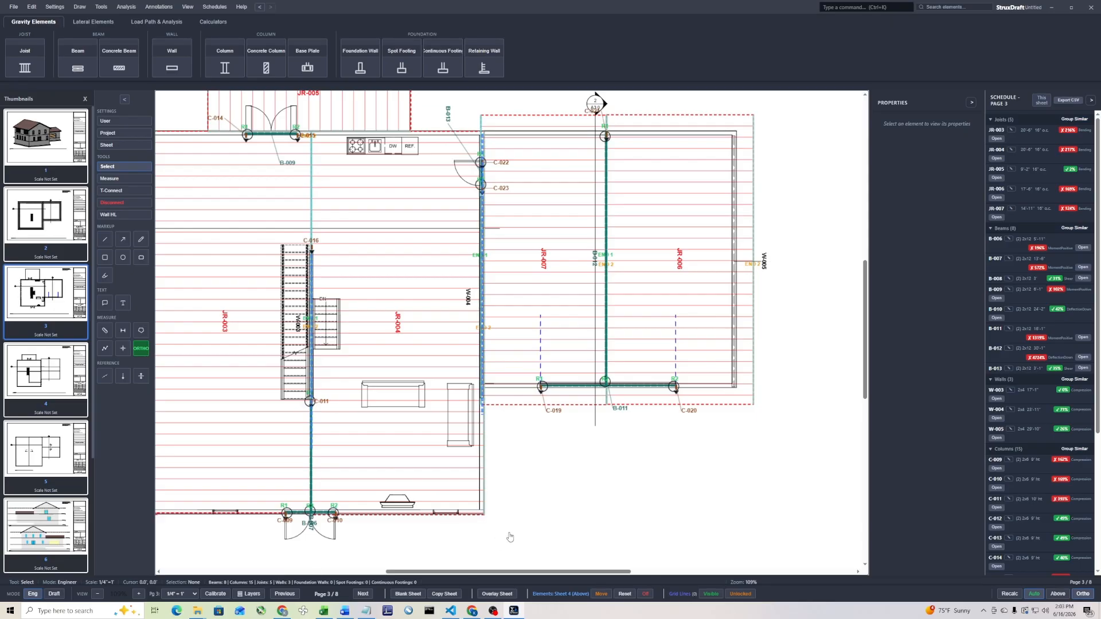
pyautogui.click(645, 594)
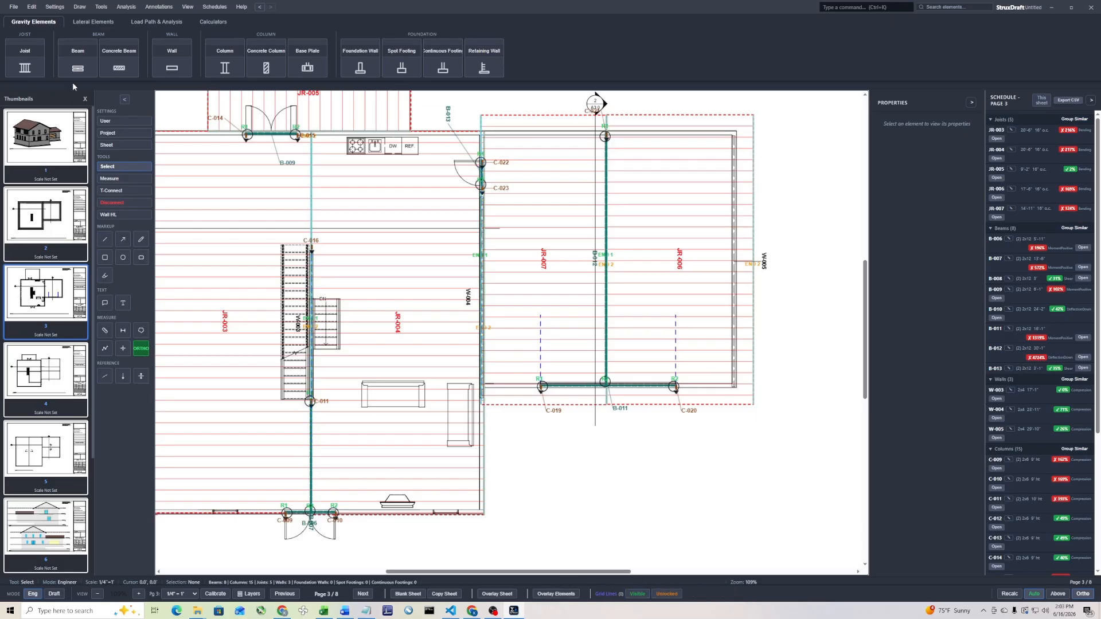
# Open the 3D model in a maximized window and show the load path of roof joist JR-002
pyautogui.click(153, 23)
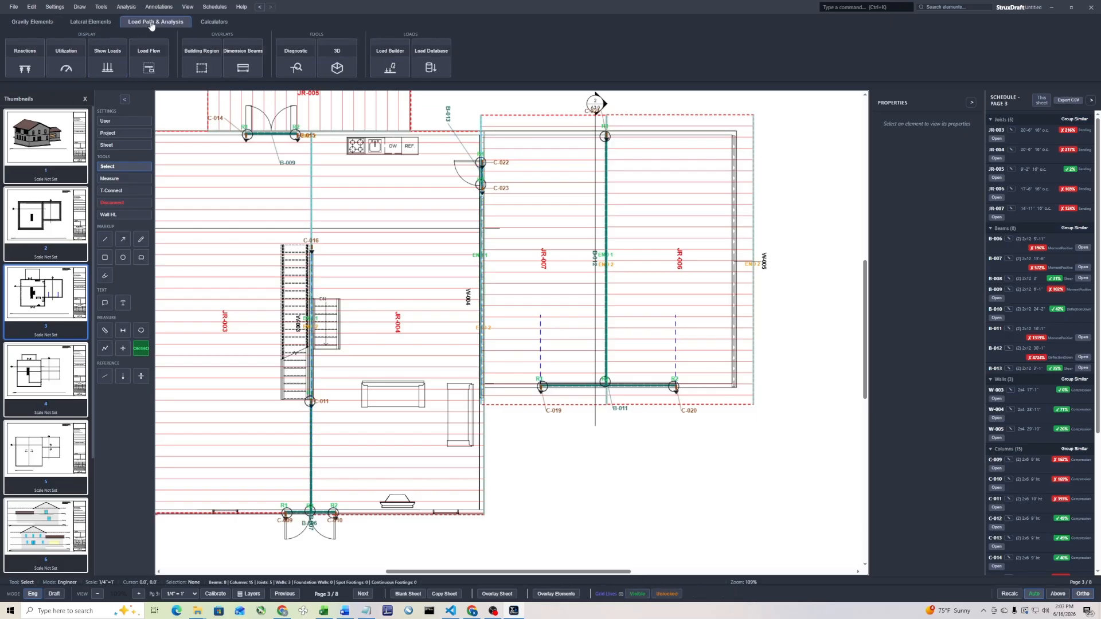
pyautogui.click(338, 64)
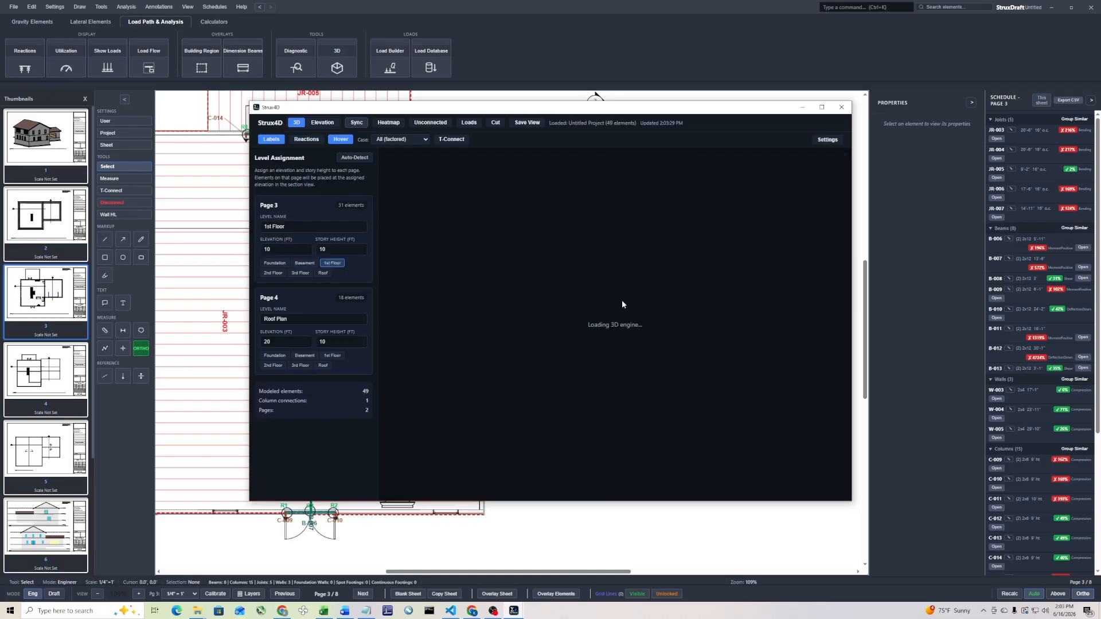
pyautogui.click(821, 107)
pyautogui.scroll(-3, 691, 319)
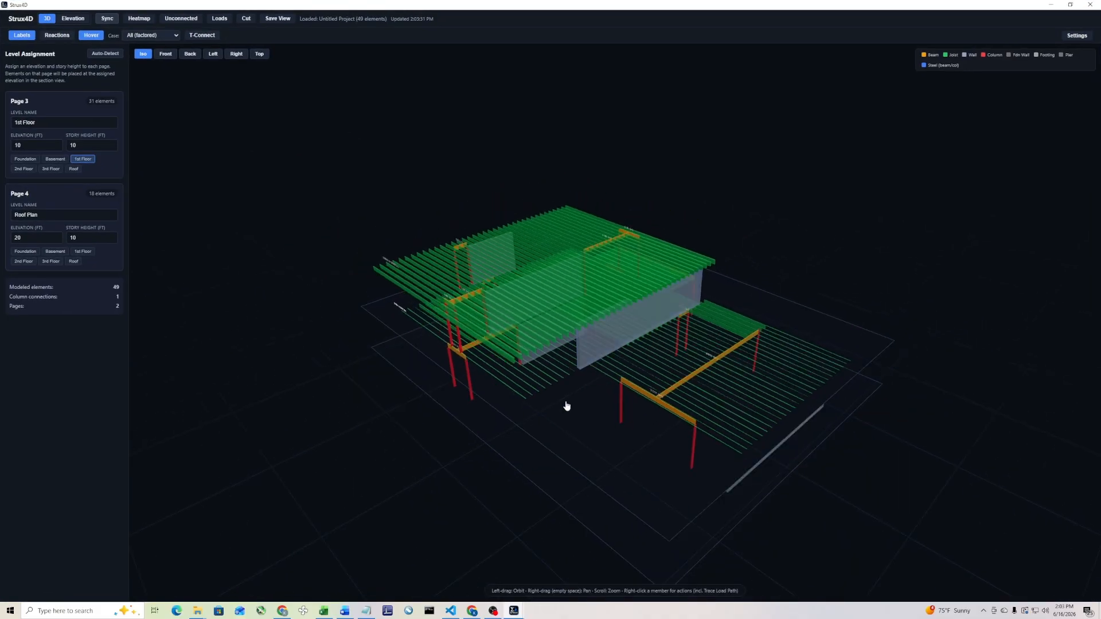
pyautogui.rightClick(555, 303)
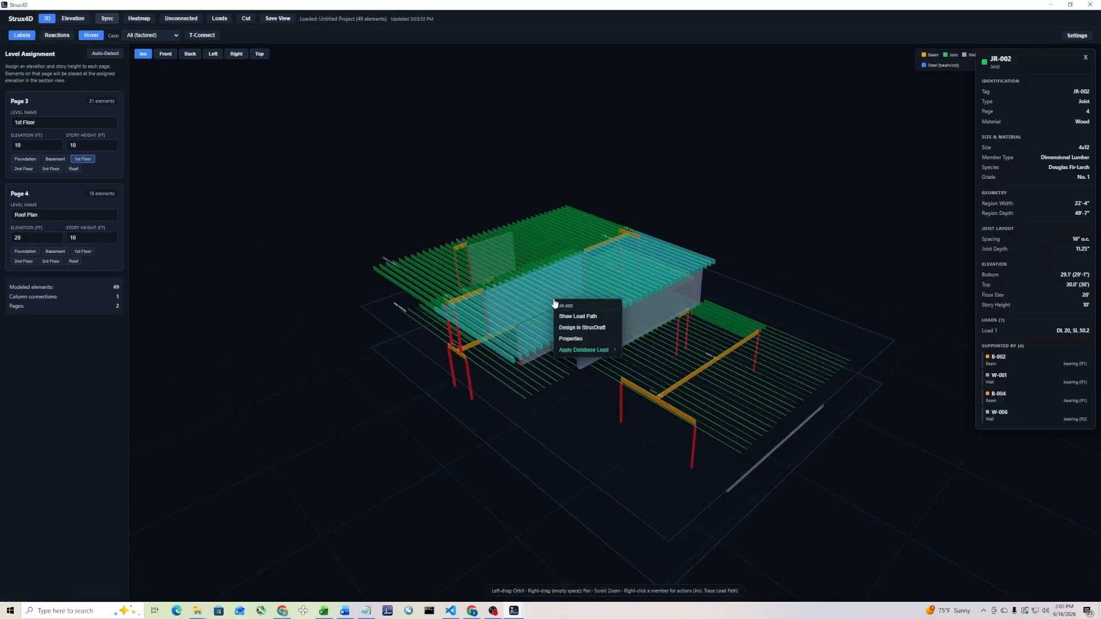
pyautogui.click(597, 320)
pyautogui.moveTo(597, 321); pyautogui.dragTo(608, 432)
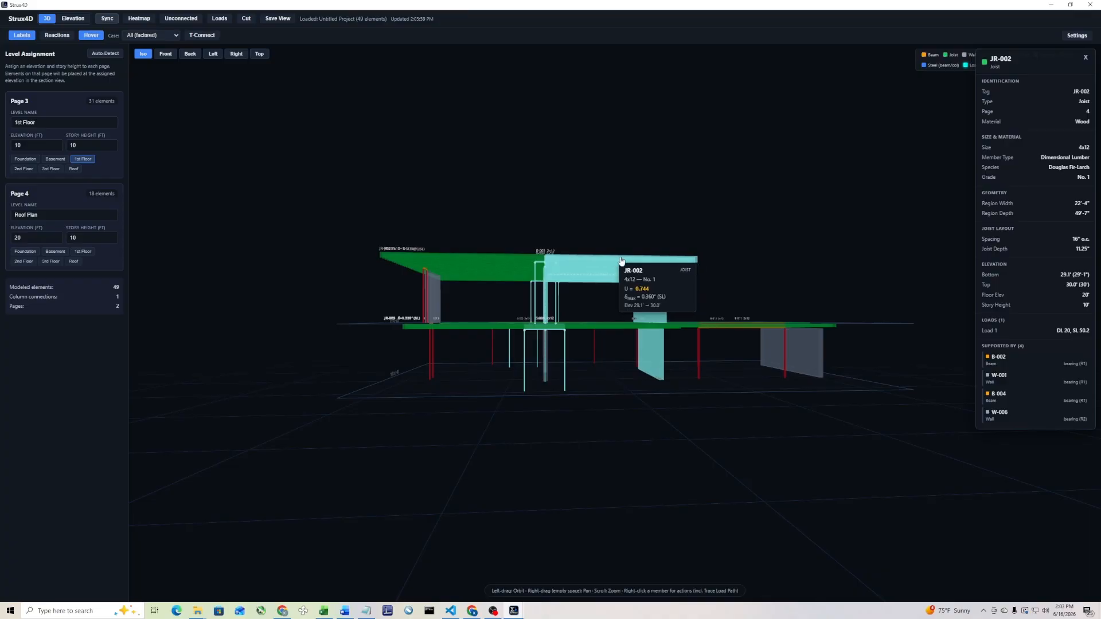
pyautogui.moveTo(672, 308); pyautogui.dragTo(574, 408)
# Show the load path of roof joist JR-001, examine it from several sides and close the 3D model
pyautogui.rightClick(482, 300)
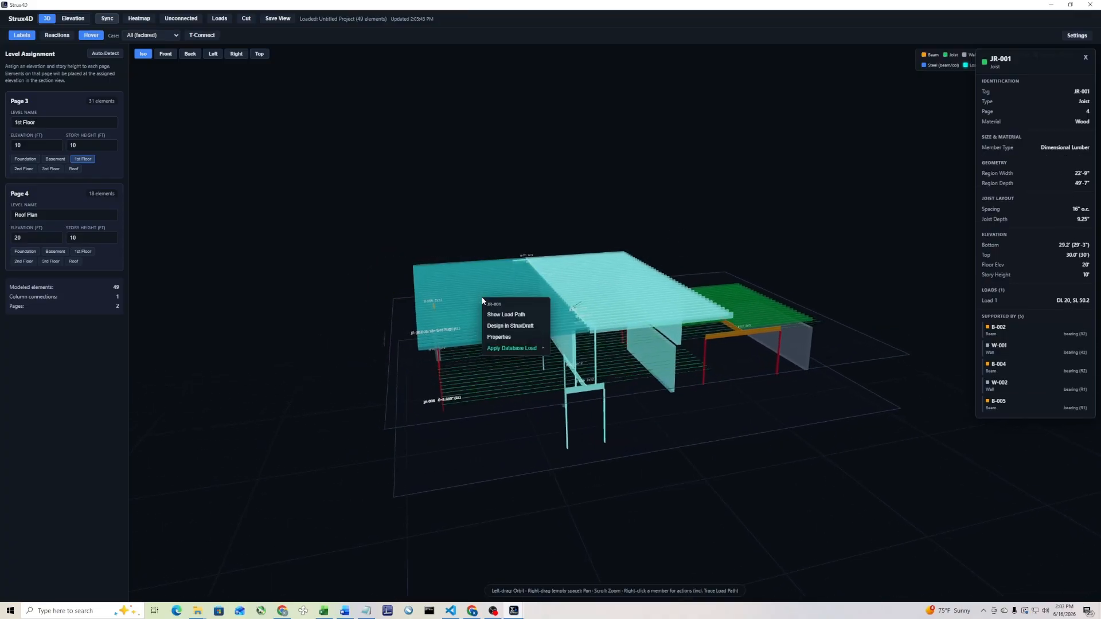
pyautogui.click(520, 317)
pyautogui.moveTo(440, 473); pyautogui.dragTo(514, 446)
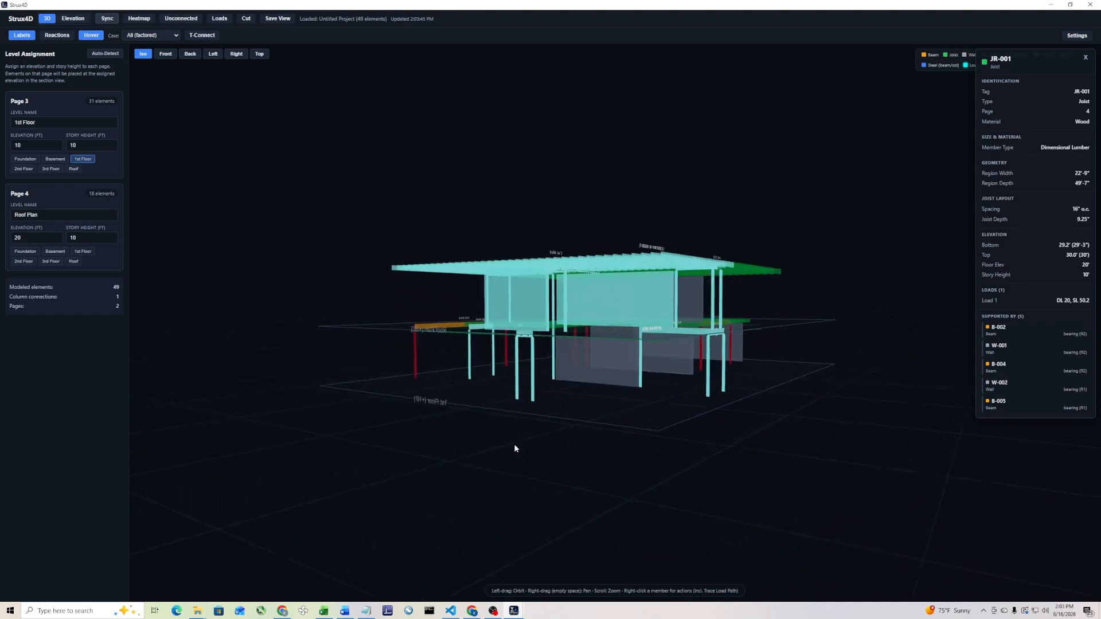
pyautogui.moveTo(543, 339); pyautogui.dragTo(268, 403)
pyautogui.moveTo(367, 395); pyautogui.dragTo(438, 421)
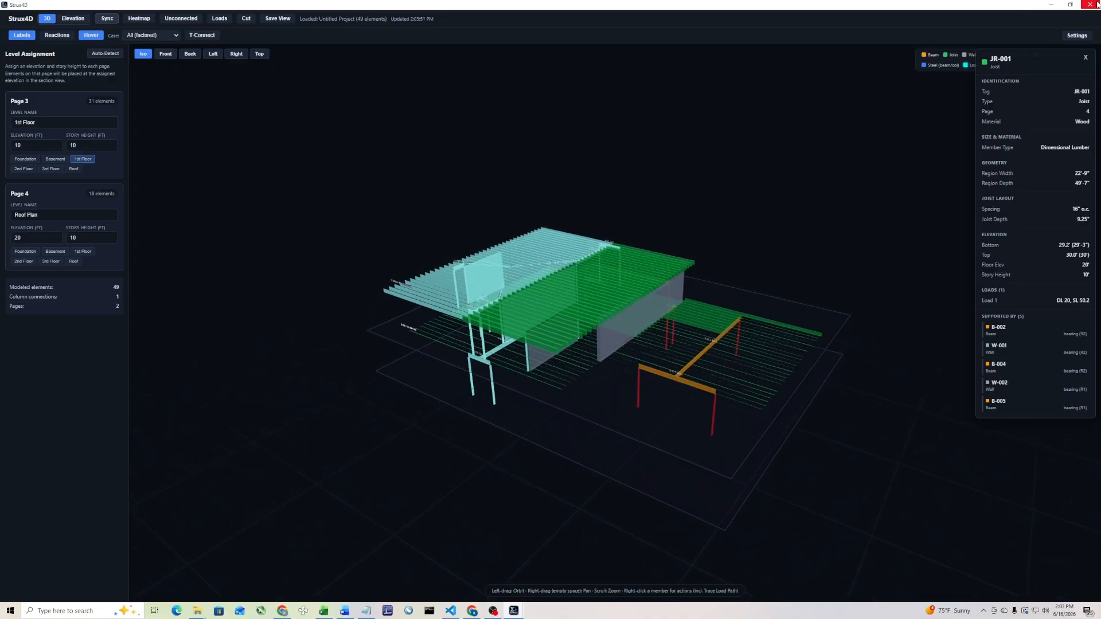
pyautogui.click(1090, 4)
# Go to sheet 2, overlay sheet 3, align it with the foundation walls and pin the overlay
pyautogui.scroll(-4, 497, 359)
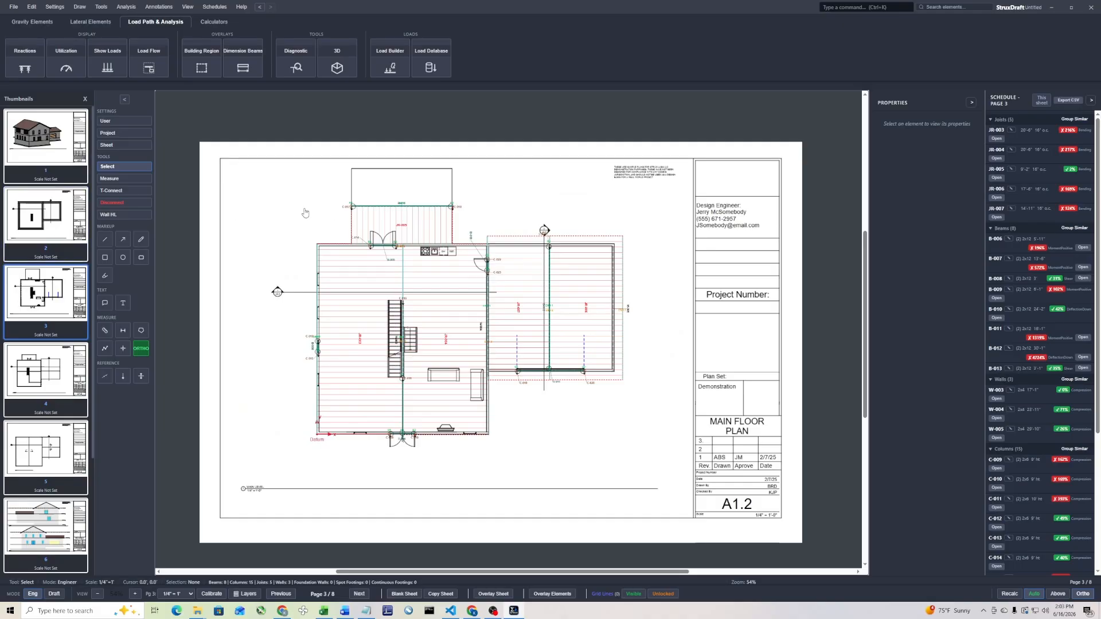
pyautogui.click(36, 231)
pyautogui.moveTo(303, 267); pyautogui.dragTo(415, 295, button='middle')
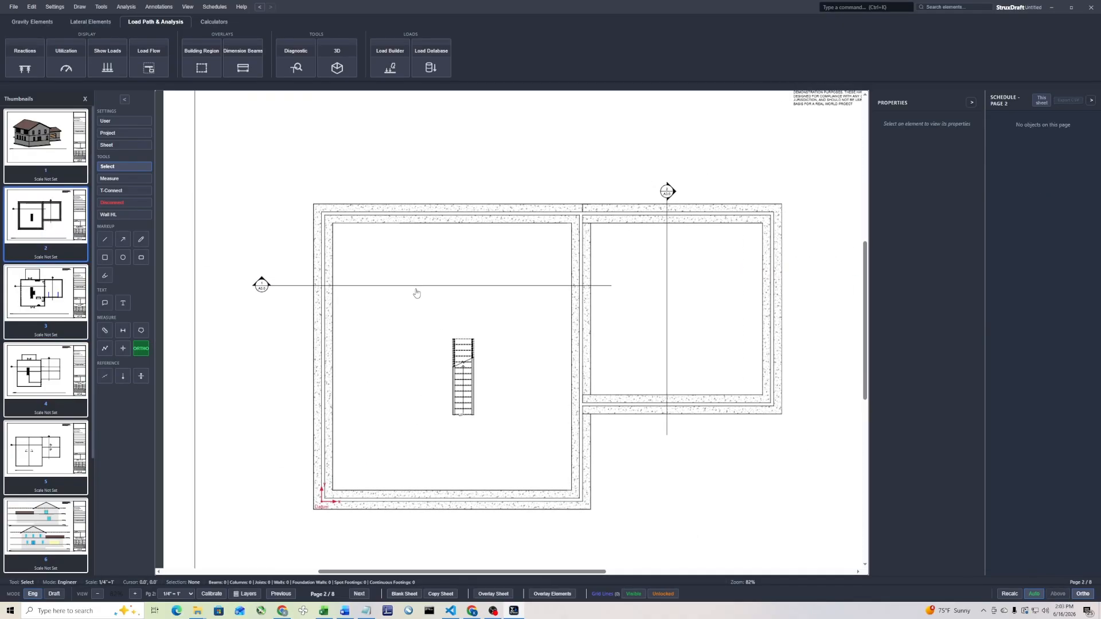
pyautogui.scroll(1, 411, 292)
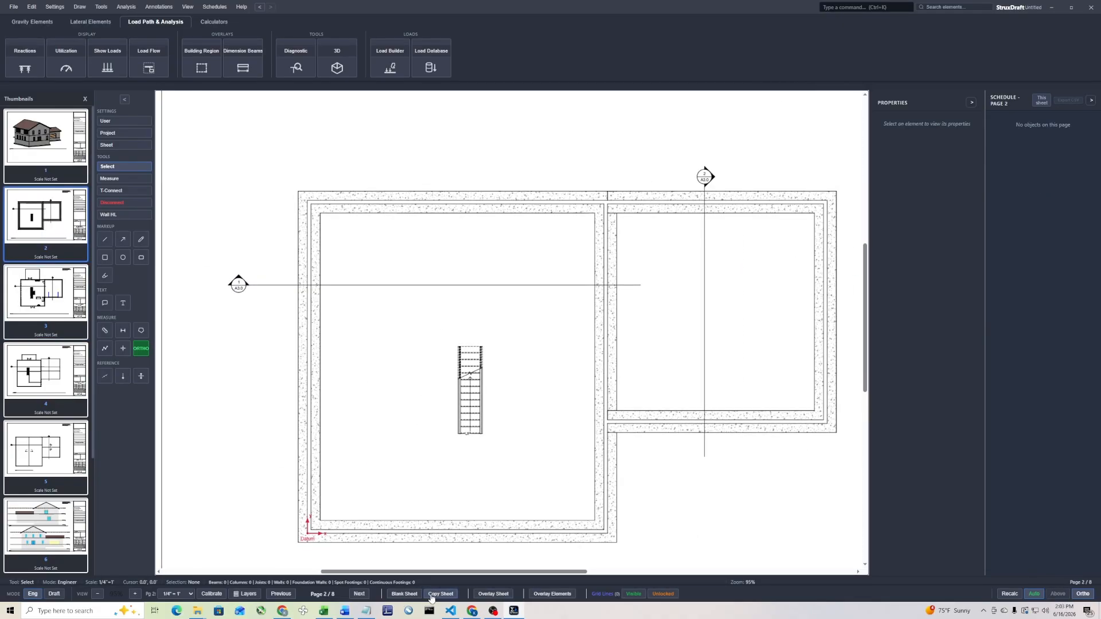
pyautogui.click(492, 594)
pyautogui.click(524, 594)
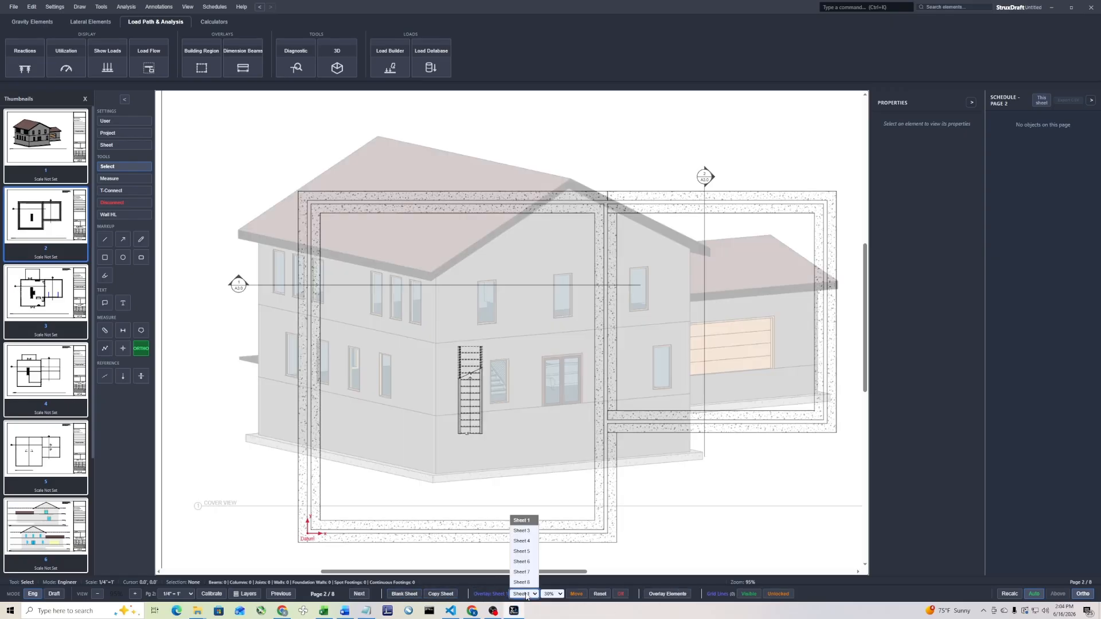
pyautogui.click(523, 531)
pyautogui.moveTo(556, 466); pyautogui.dragTo(531, 473)
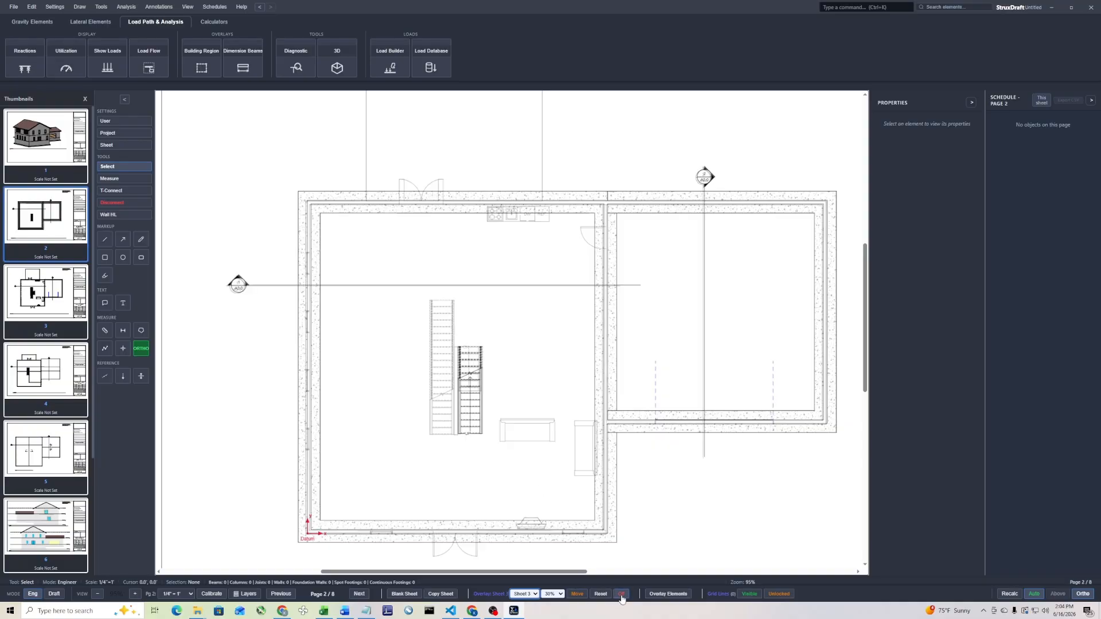
pyautogui.click(576, 594)
# Overlay only the walls and columns from sheet 3 as upstream elements on the basement plan
pyautogui.scroll(-3, 493, 430)
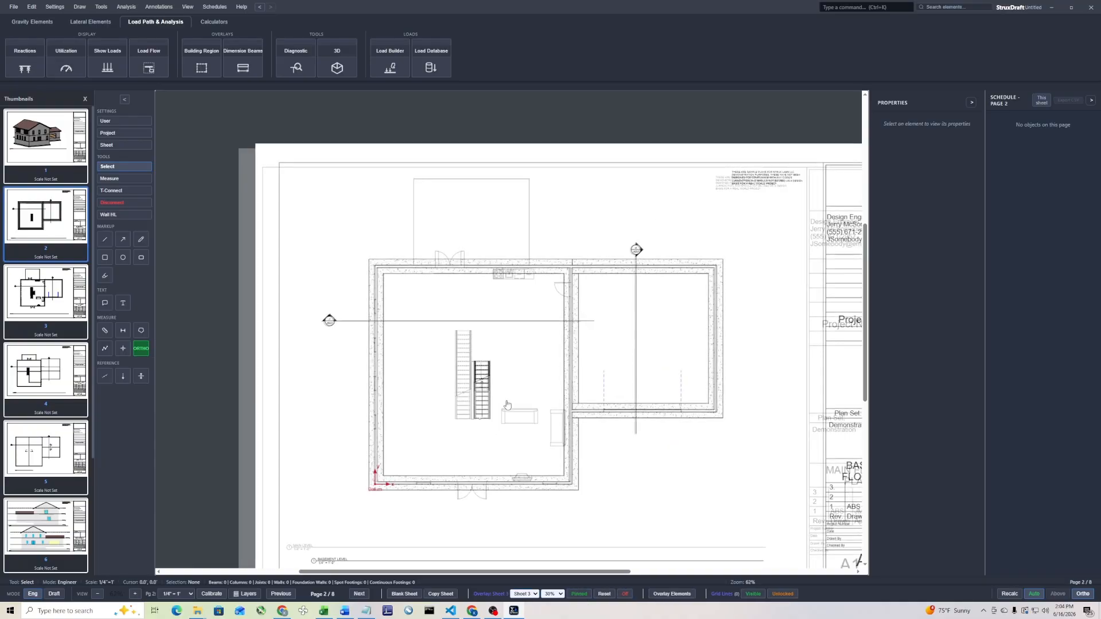
pyautogui.scroll(4, 467, 218)
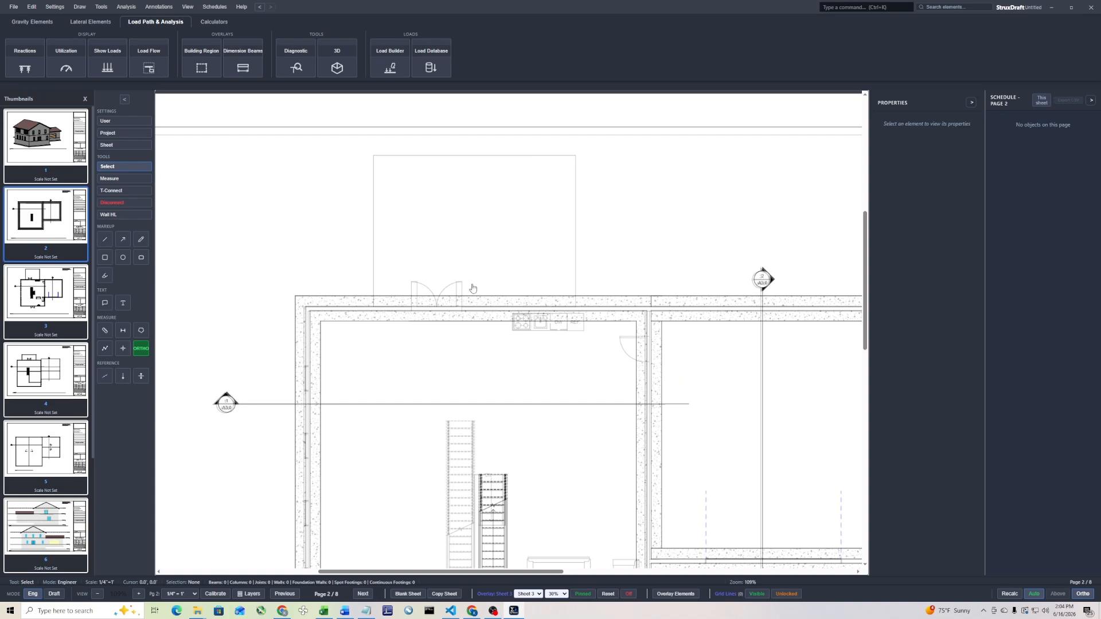
pyautogui.click(680, 594)
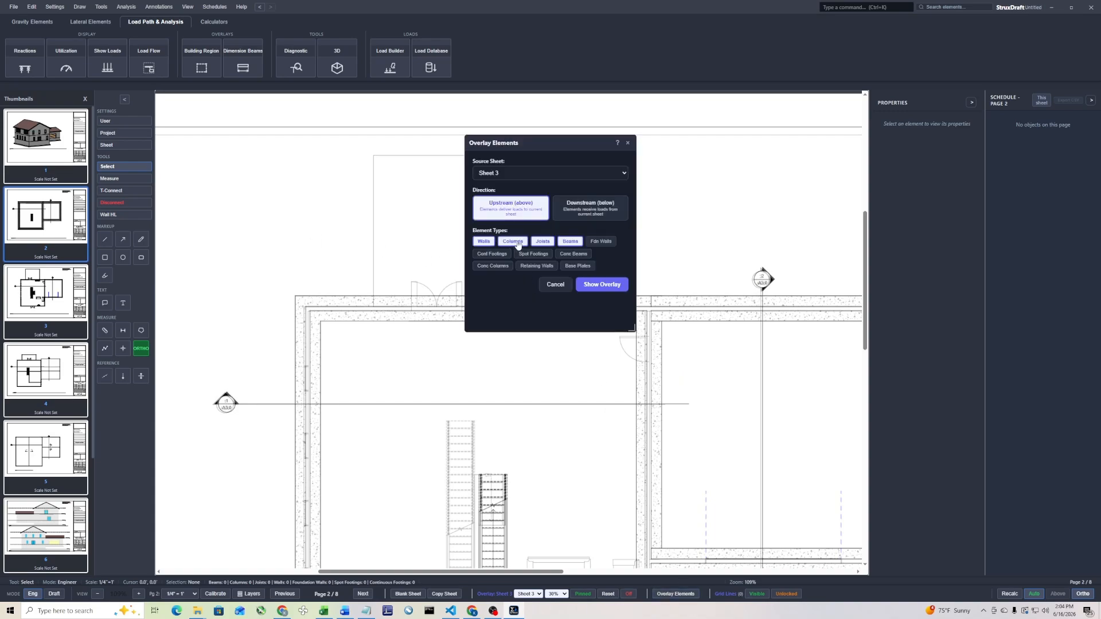
pyautogui.click(536, 243)
pyautogui.click(569, 244)
pyautogui.click(610, 284)
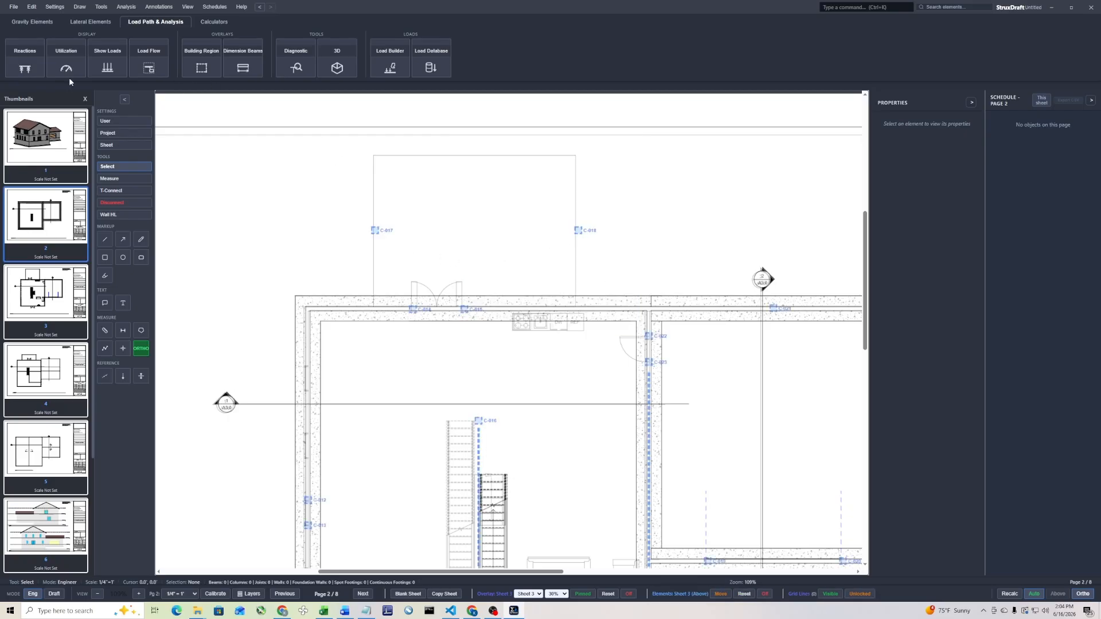
pyautogui.click(33, 22)
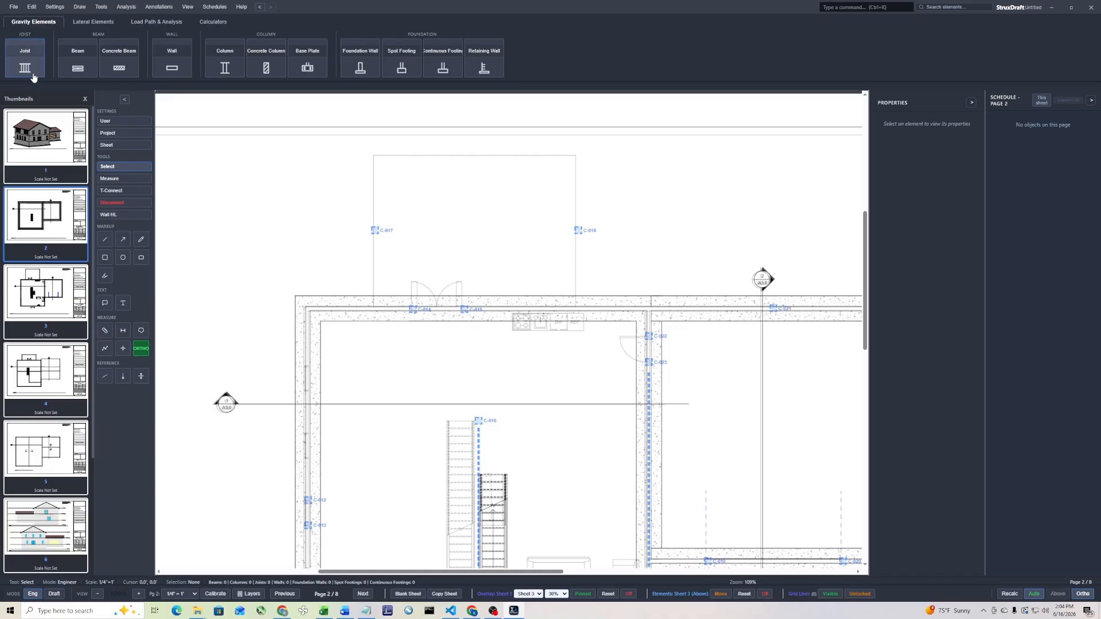
pyautogui.click(76, 68)
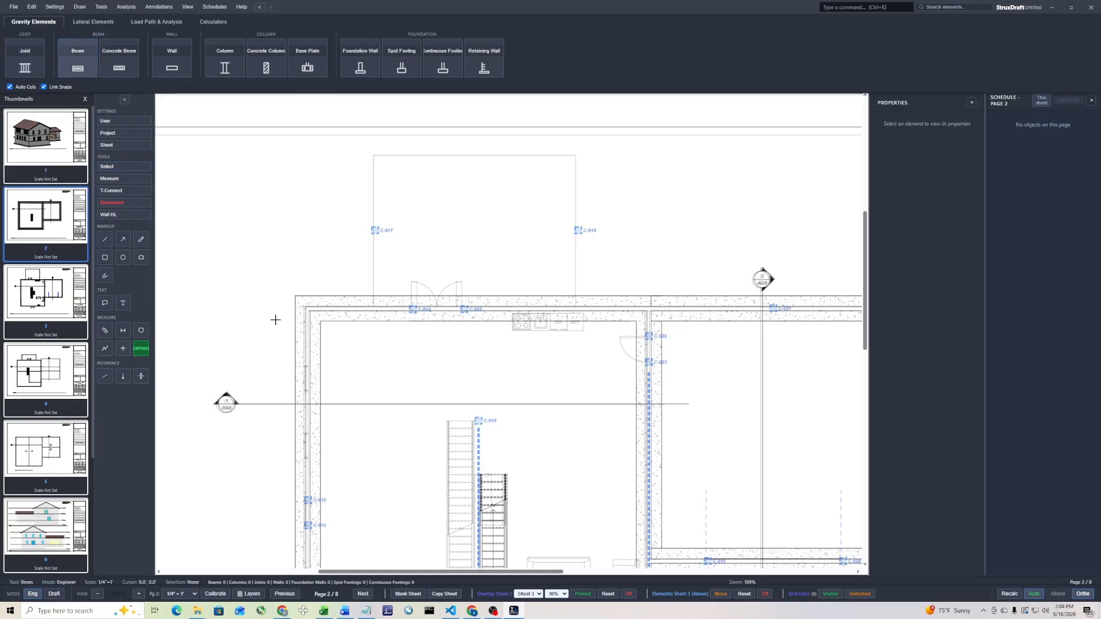
pyautogui.click(373, 309)
pyautogui.press('Escape')
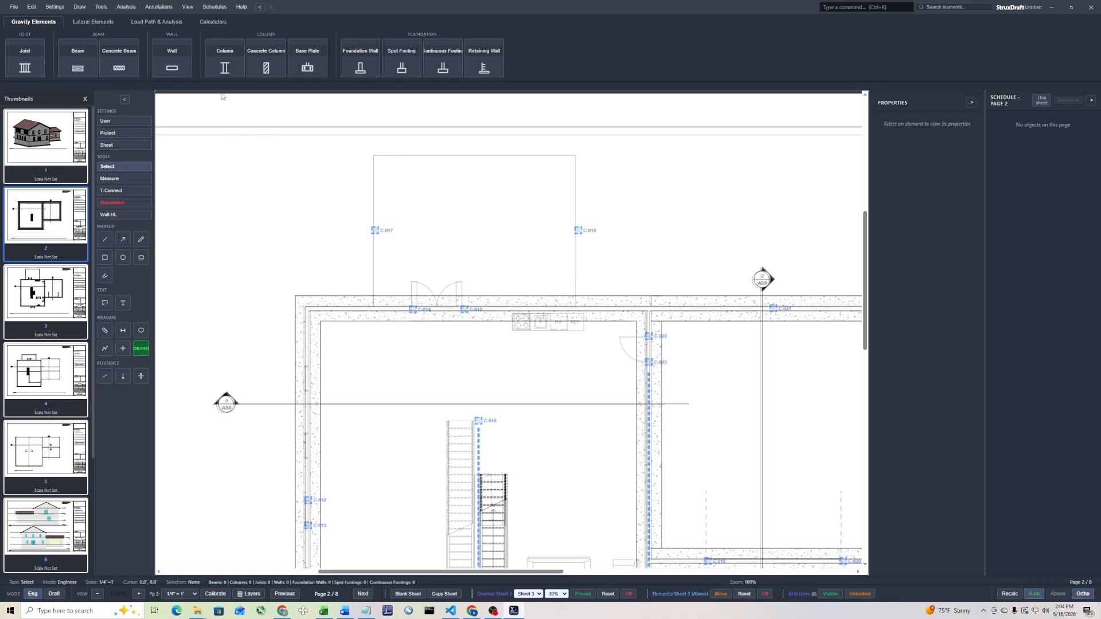
# Draw two deck side beams about 18 ft long between the foundation wall and the deck's outer corners, with automatic columns turned off
pyautogui.press('b')
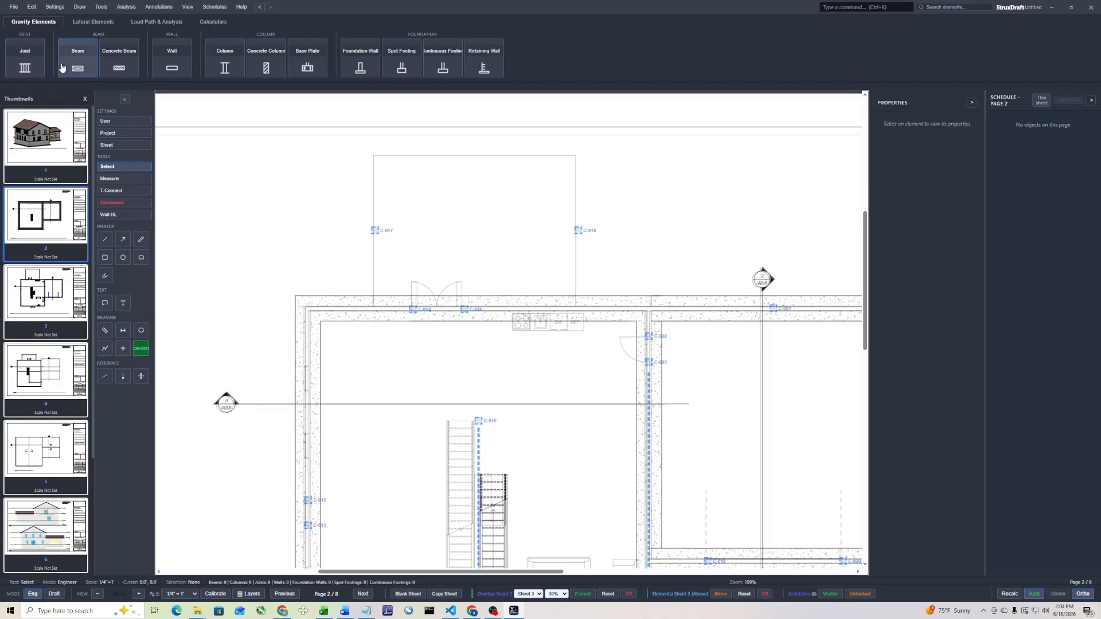
pyautogui.click(9, 87)
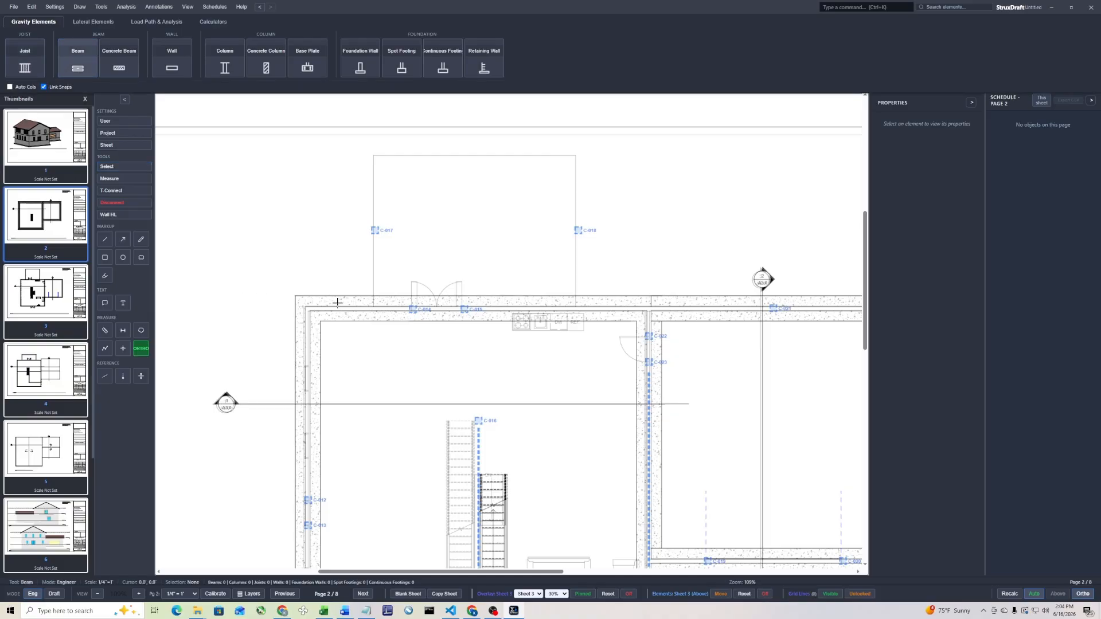
pyautogui.click(371, 305)
pyautogui.click(382, 156)
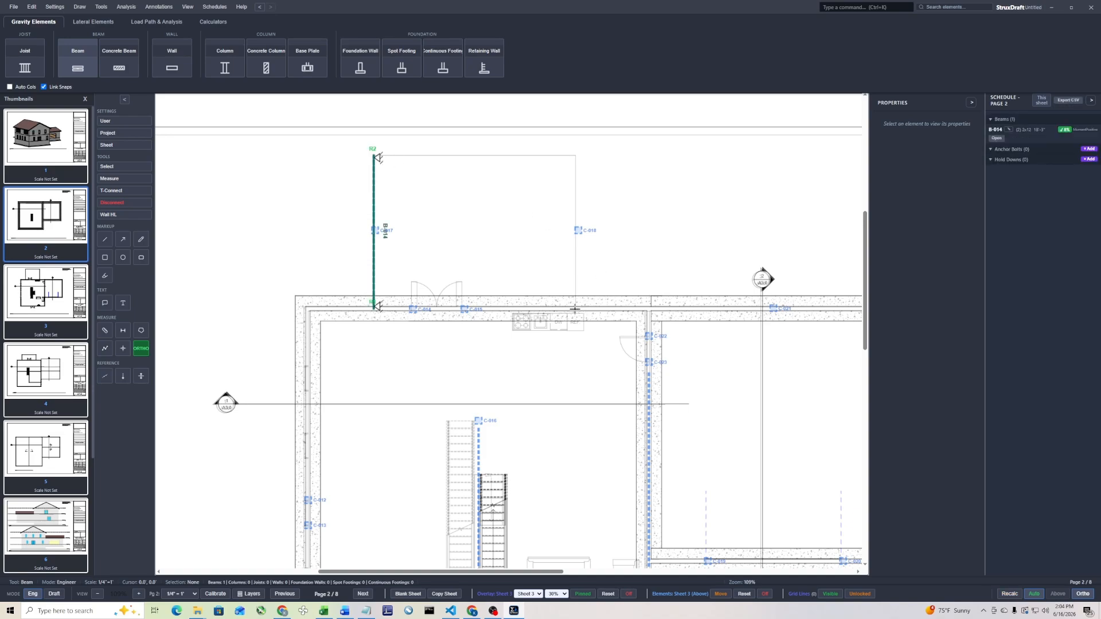
pyautogui.click(575, 310)
pyautogui.click(583, 155)
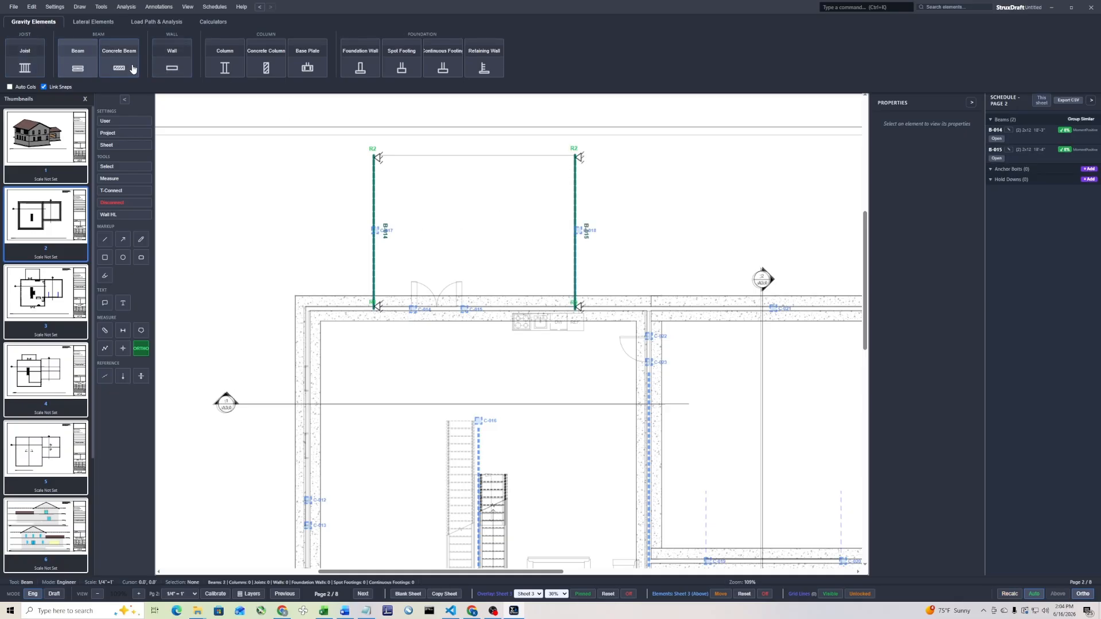
# Place columns at the deck's two outer corners and draw an outer edge beam about 24 ft long between them
pyautogui.click(225, 60)
pyautogui.click(374, 156)
pyautogui.click(575, 156)
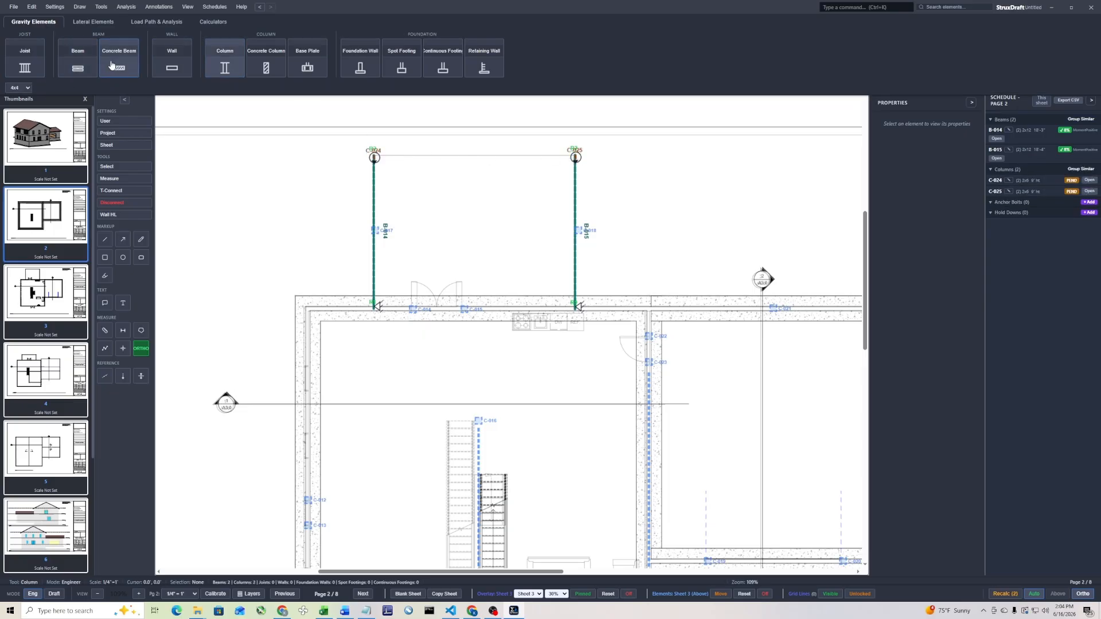
pyautogui.click(84, 64)
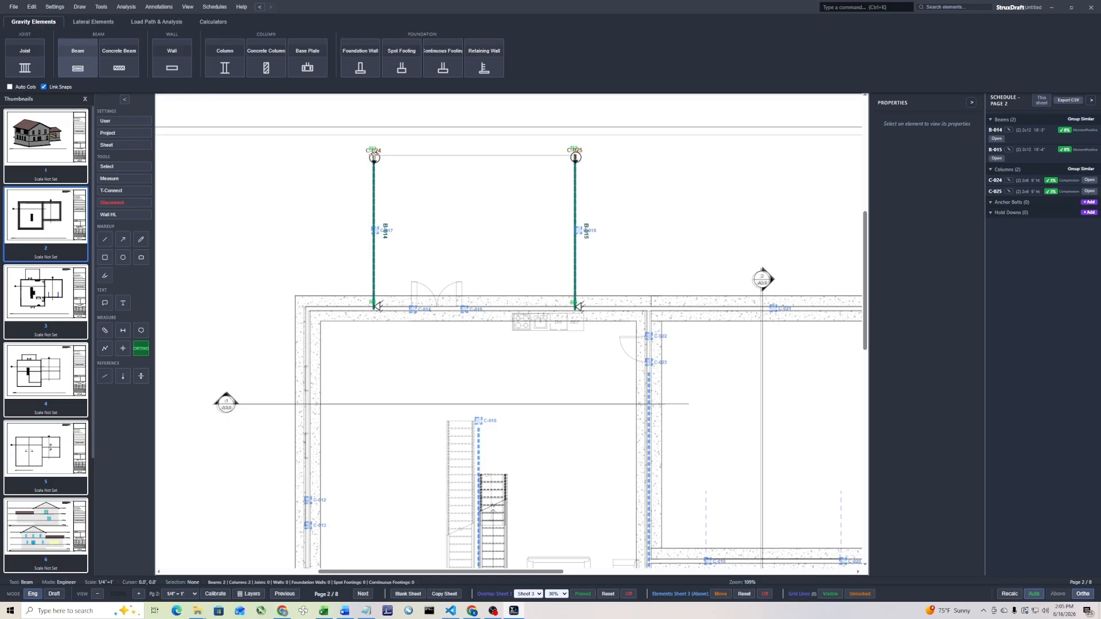
pyautogui.click(374, 156)
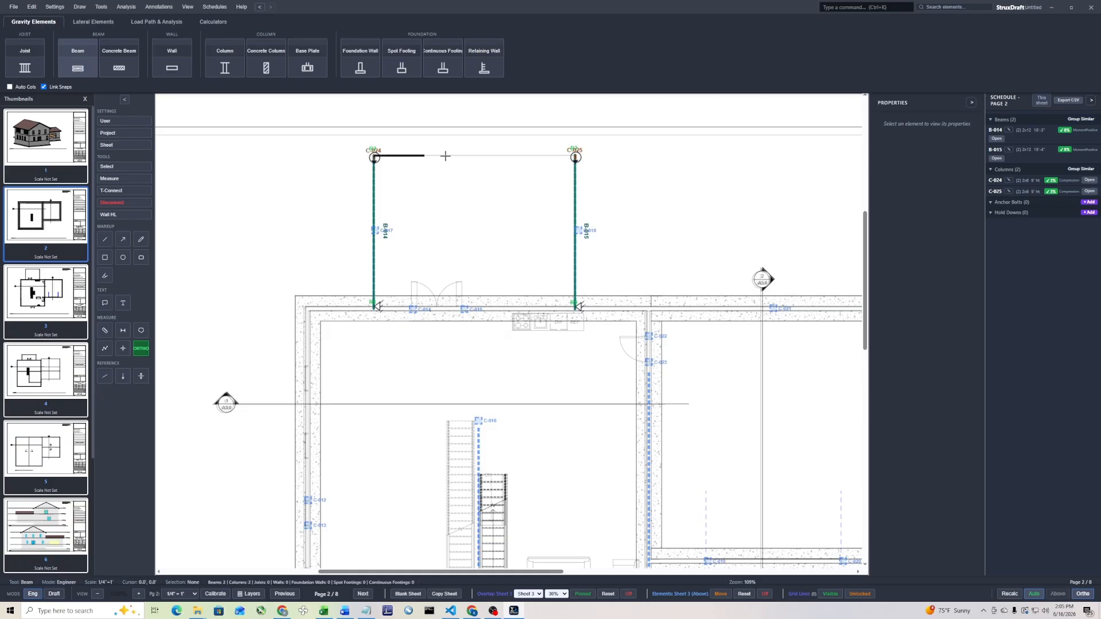
pyautogui.click(576, 157)
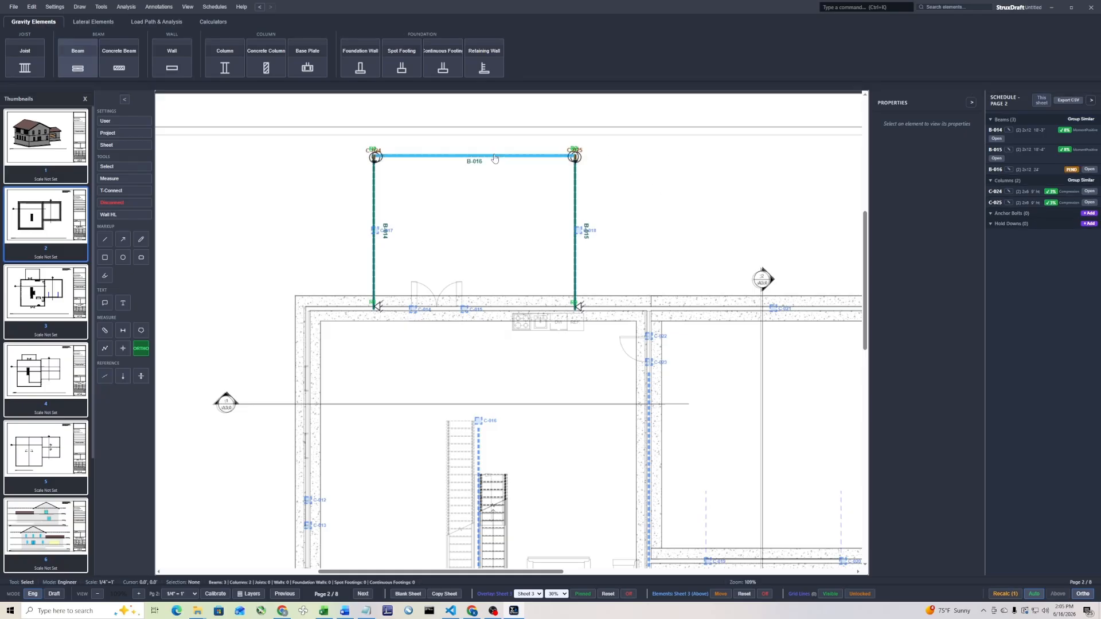
pyautogui.press('Escape')
# Lay a rectangular joist field over the deck, spanning from the outer edge beam to the foundation wall
pyautogui.scroll(2, 395, 239)
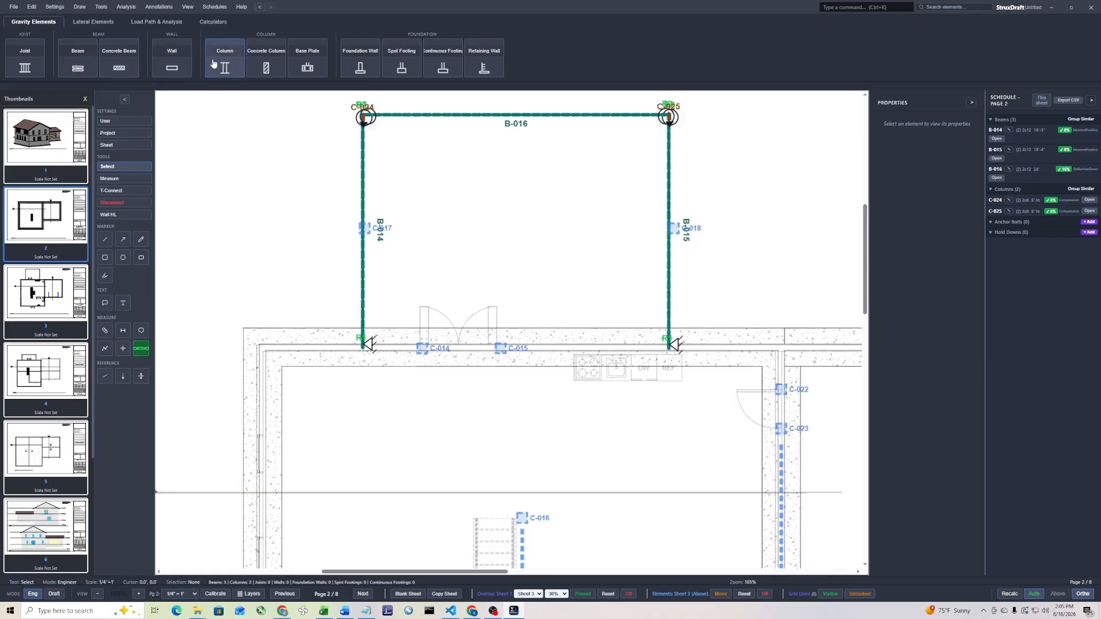
pyautogui.click(33, 69)
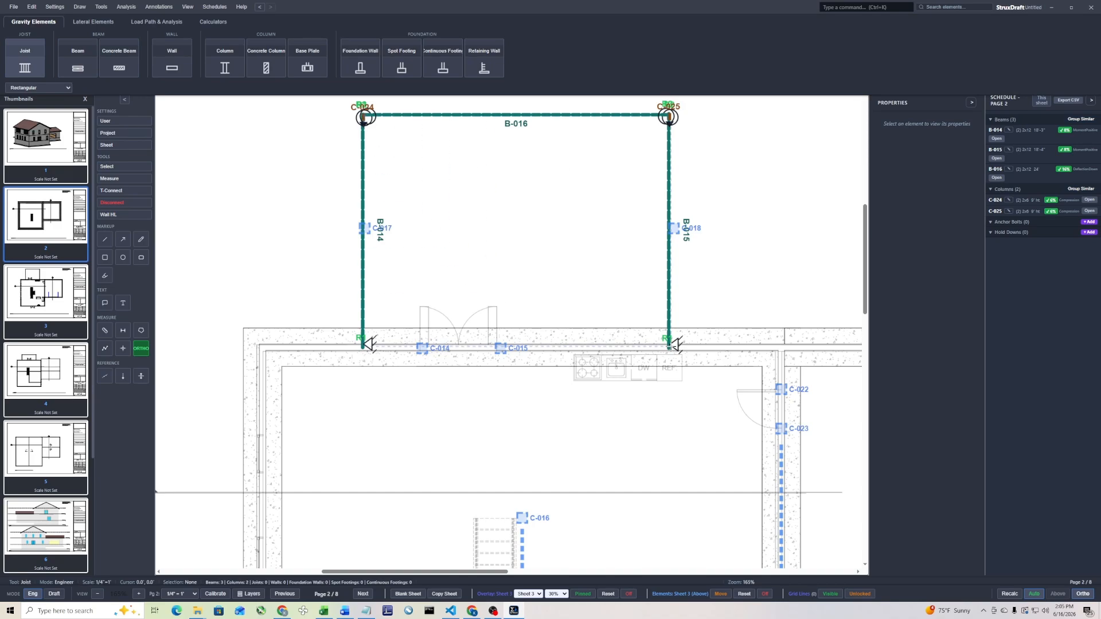
pyautogui.click(669, 349)
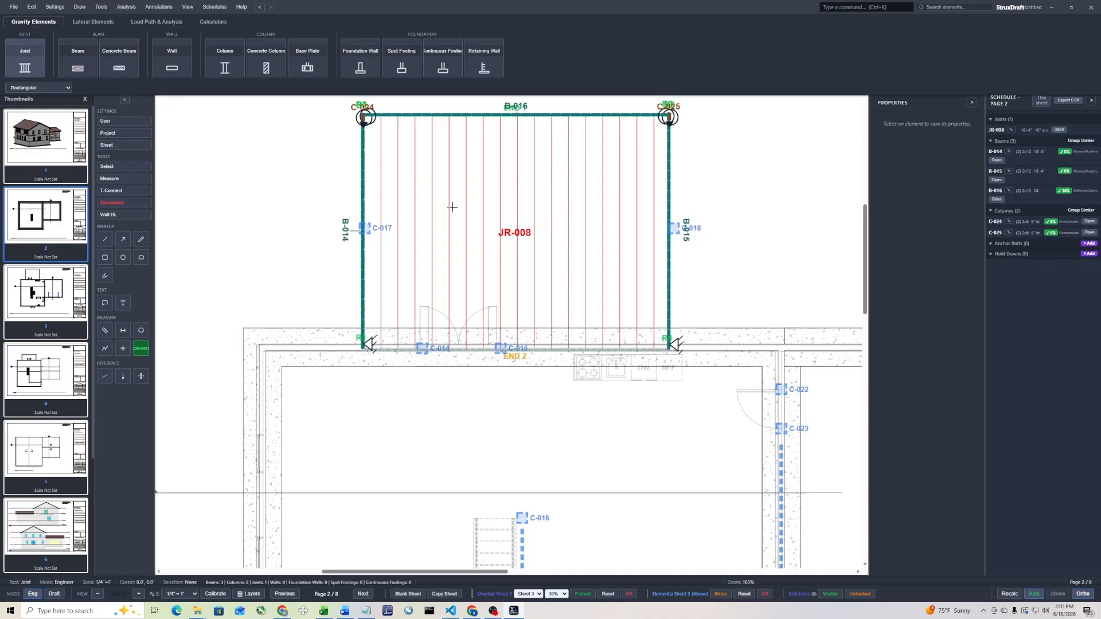
pyautogui.press('Escape')
# Apply the built-in Deck - Wood load to the deck joists
pyautogui.scroll(-3, 278, 238)
pyautogui.rightClick(432, 200)
pyautogui.click(480, 255)
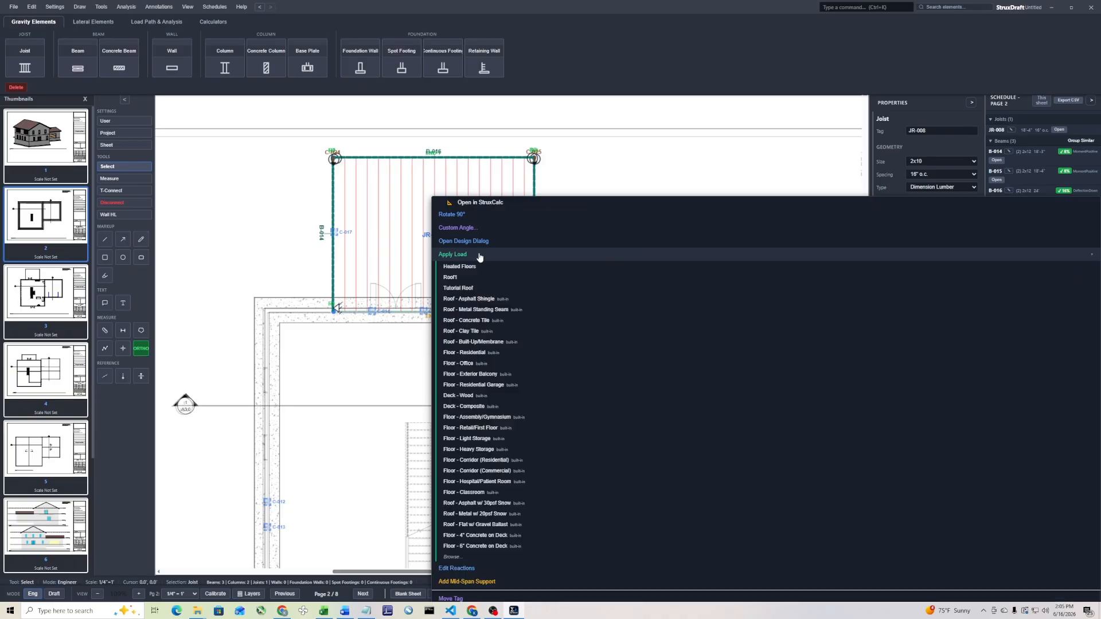
pyautogui.click(523, 399)
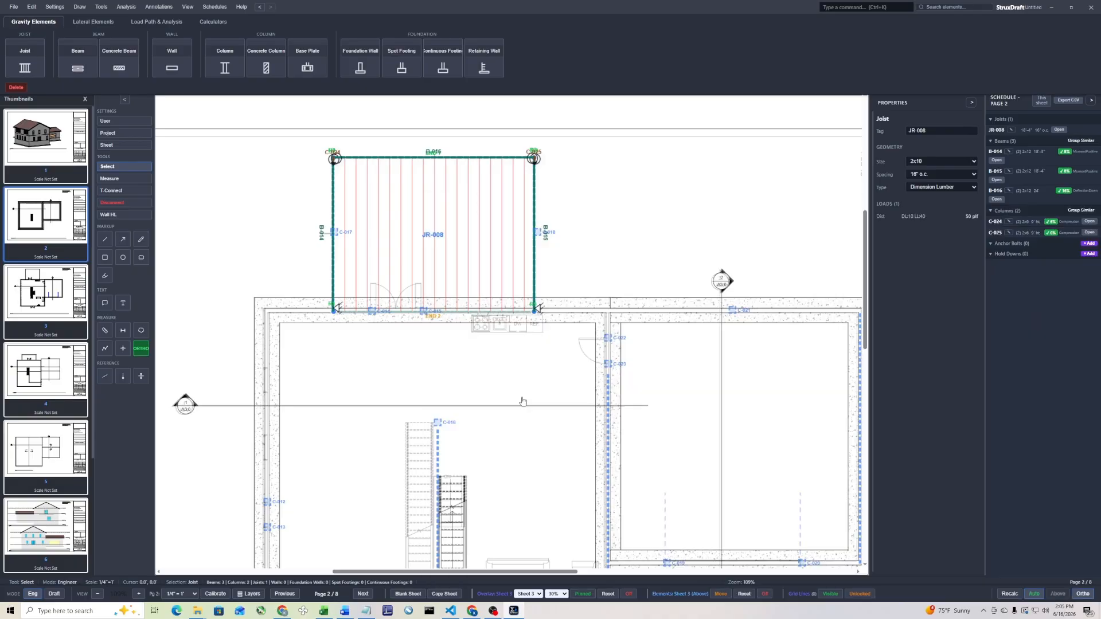
pyautogui.click(235, 202)
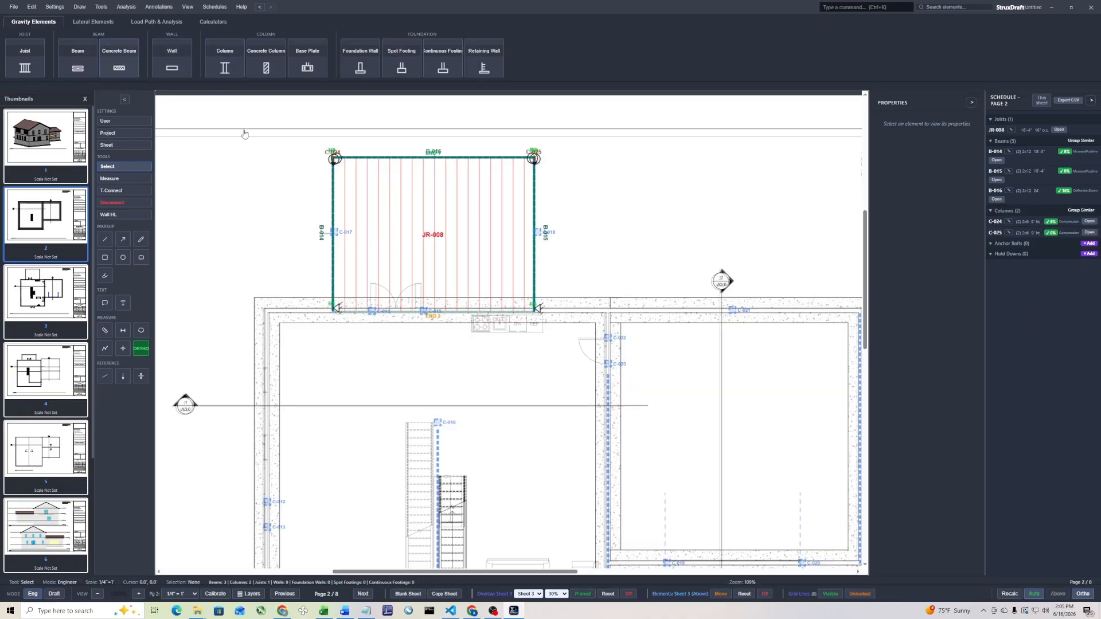
# Review the design of outer deck beam B-016, and T-Connect the top of joist field JR-008 to it using reaction R1
pyautogui.doubleClick(407, 158)
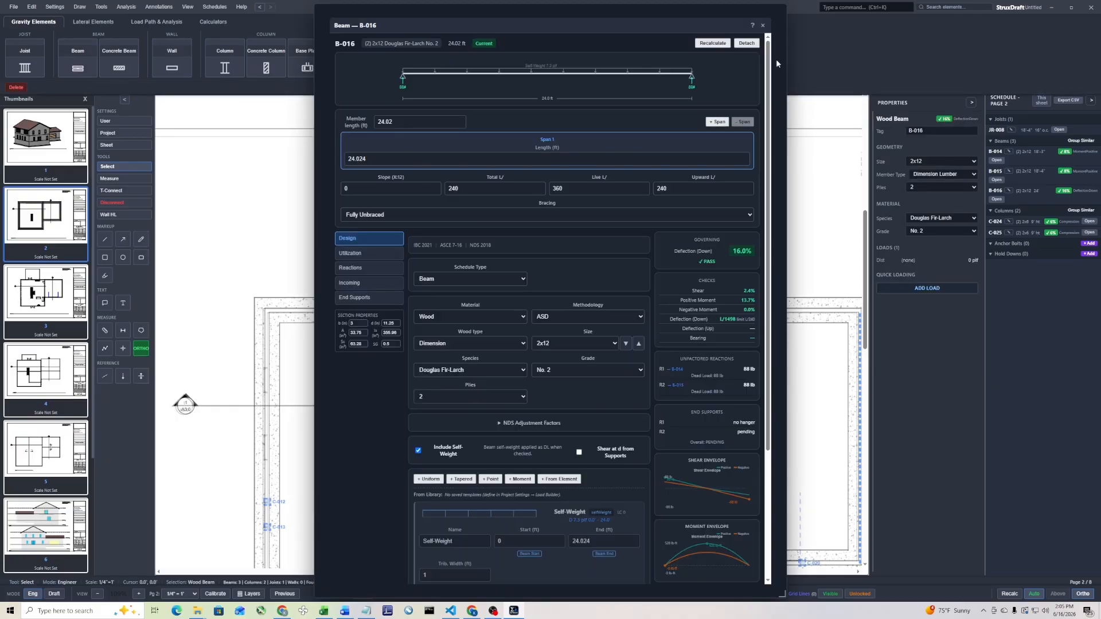
pyautogui.click(762, 25)
pyautogui.click(123, 190)
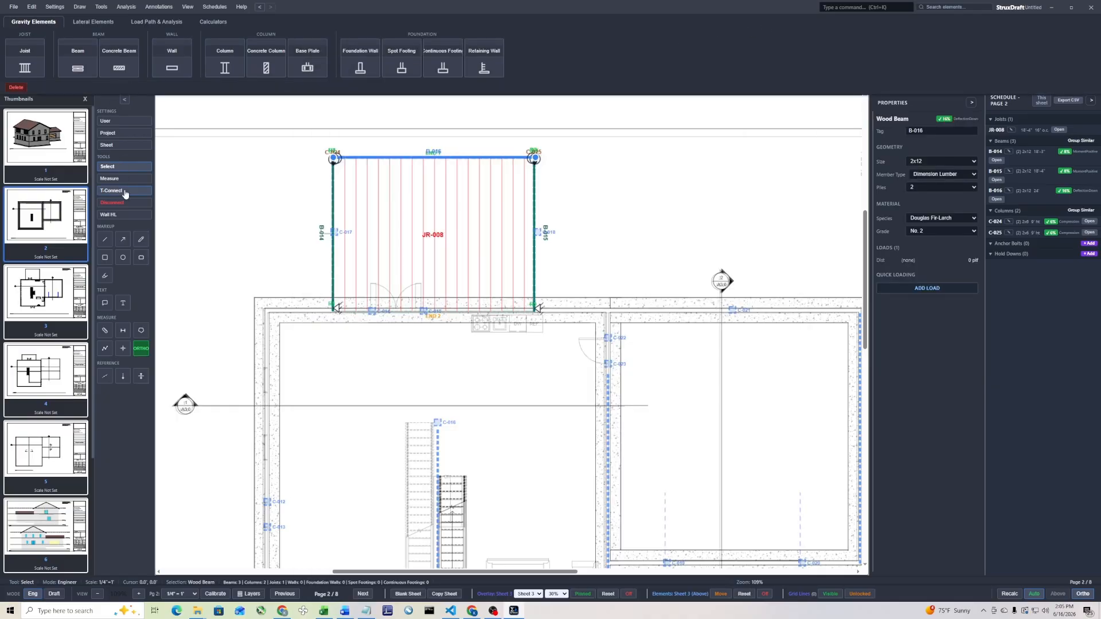
pyautogui.moveTo(488, 143); pyautogui.dragTo(408, 188)
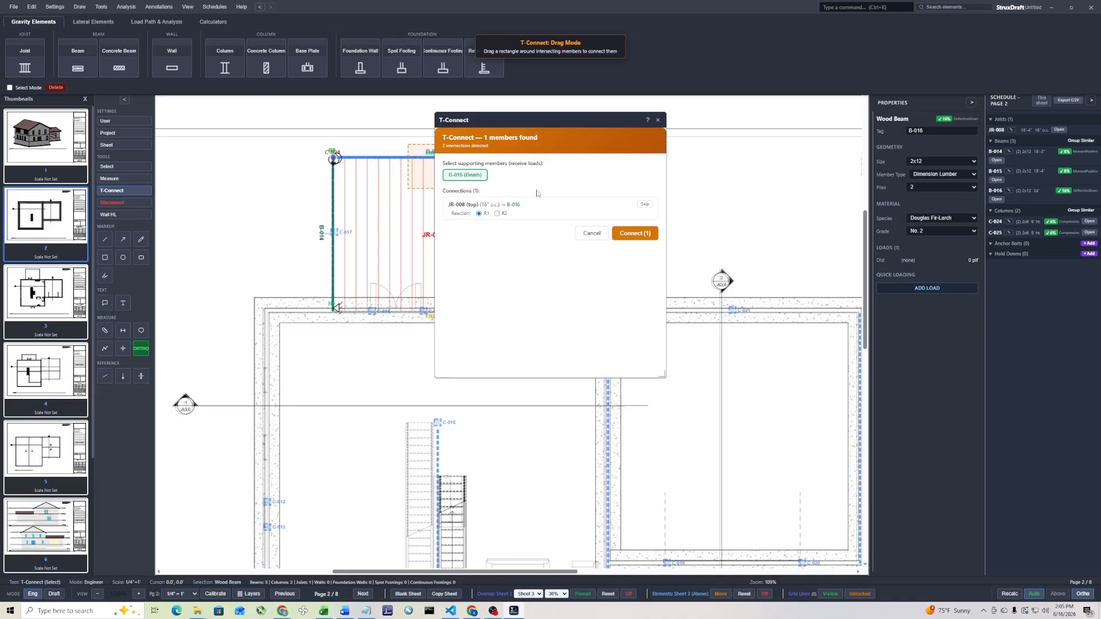
pyautogui.click(634, 234)
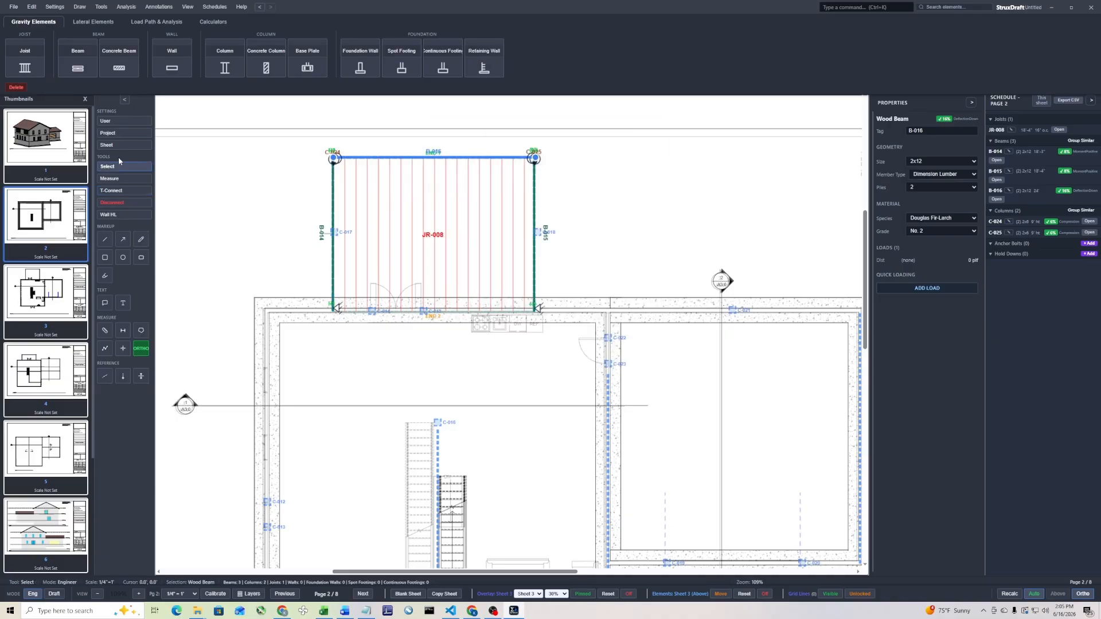
# T-Connect upstream column C-017 to deck beam B-014 and column C-018 to deck beam B-015
pyautogui.click(115, 191)
pyautogui.moveTo(356, 213); pyautogui.dragTo(313, 256)
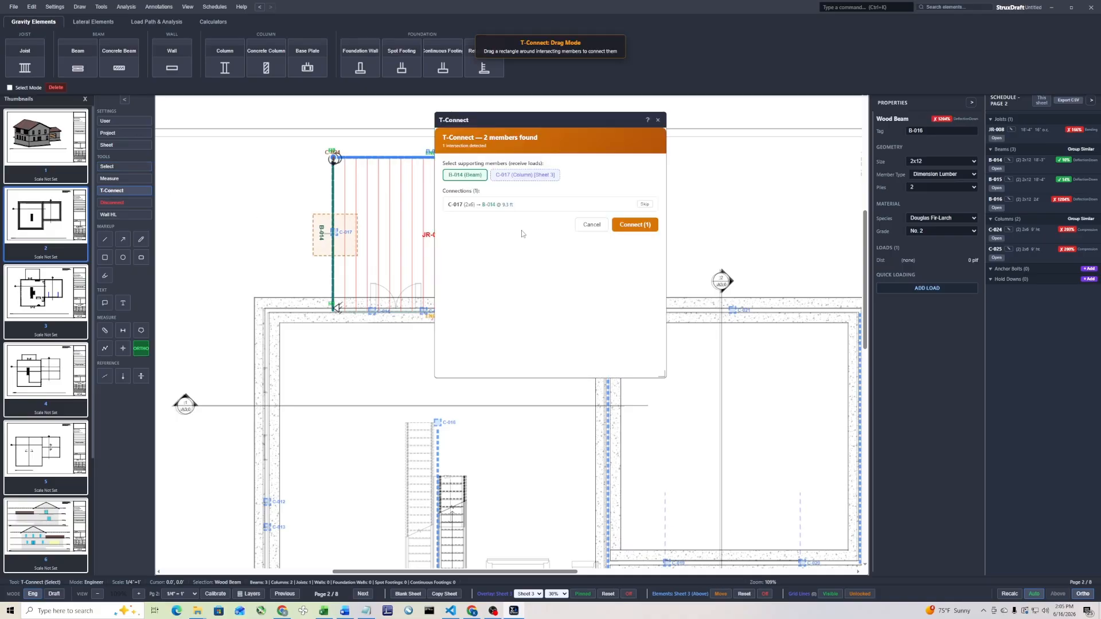
pyautogui.click(635, 227)
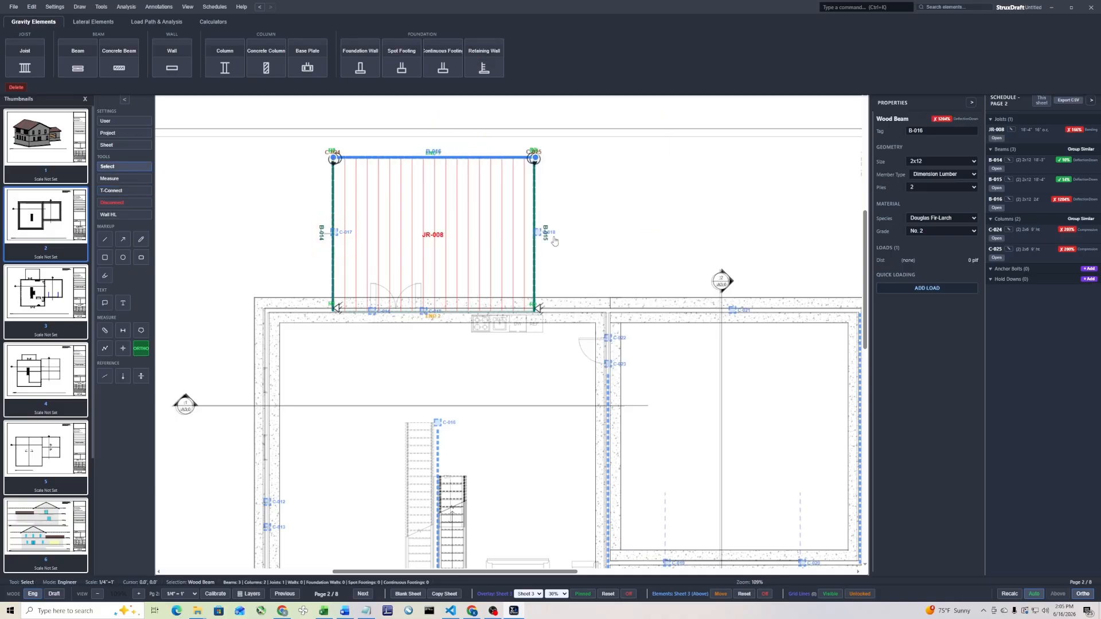
pyautogui.click(112, 190)
pyautogui.moveTo(525, 238); pyautogui.dragTo(559, 220)
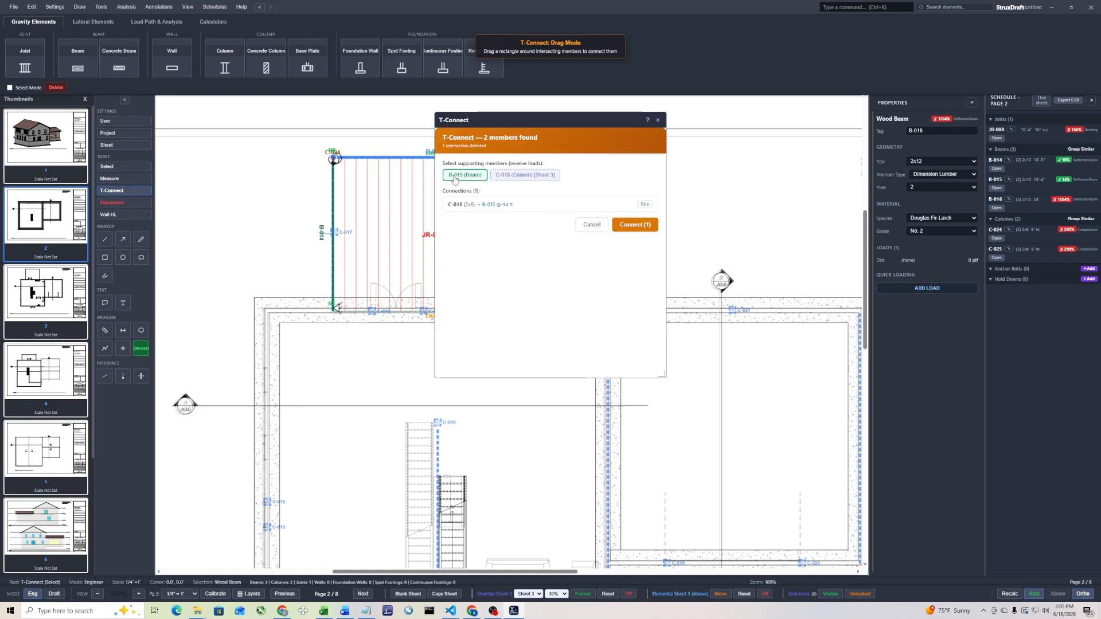
pyautogui.click(639, 226)
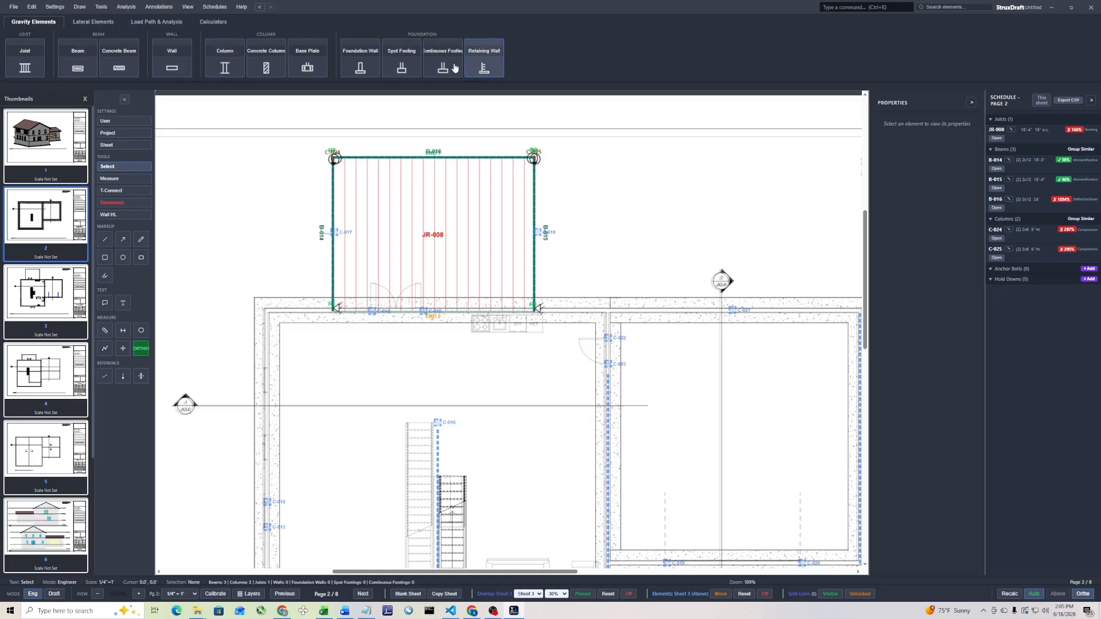
# Draw a foundation wall about 41 ft long along the deck-side basement wall, from the outer corner to the shared garage wall
pyautogui.click(361, 60)
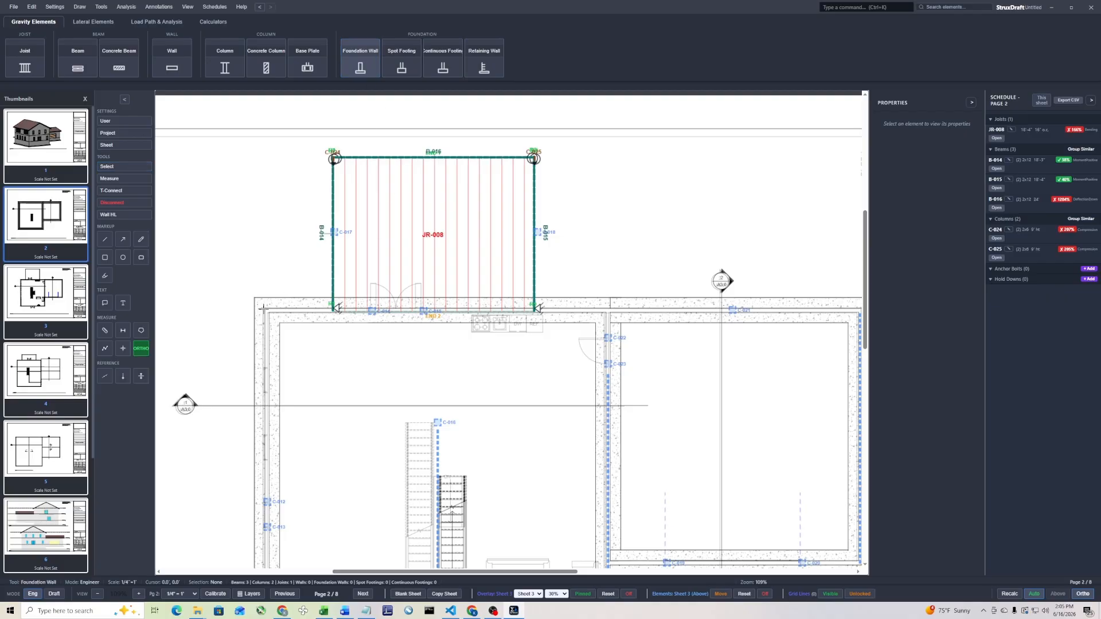
pyautogui.click(268, 310)
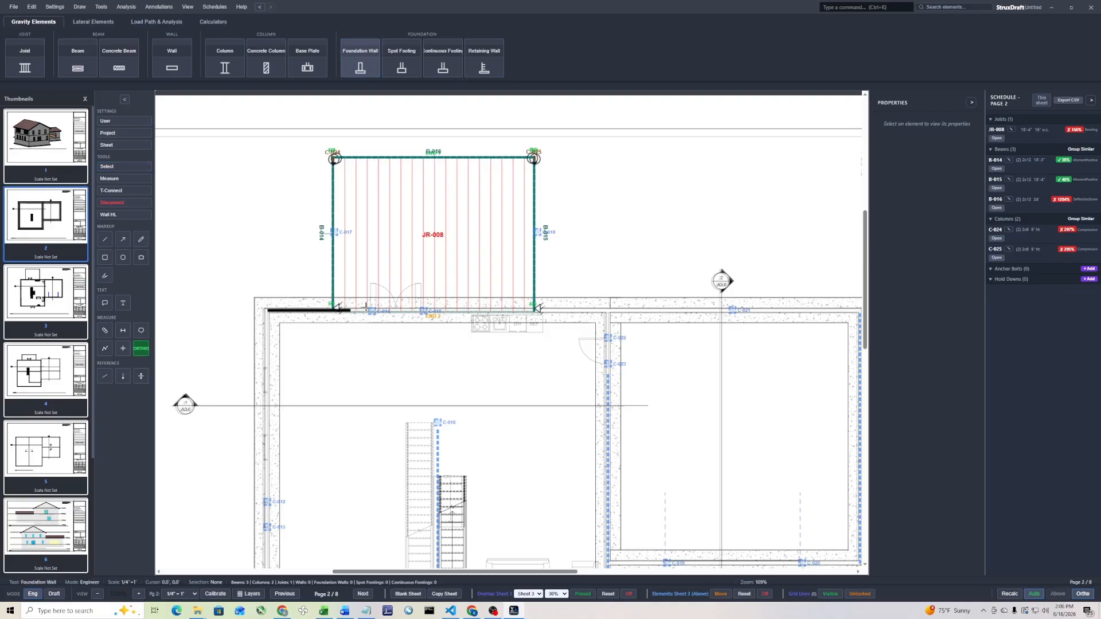
pyautogui.click(610, 315)
pyautogui.press('Escape')
# T-Connect beams B-014 and B-015, the R2 end of JR-008, and columns C-014 and C-015 to foundation wall FW-001
pyautogui.scroll(3, 380, 324)
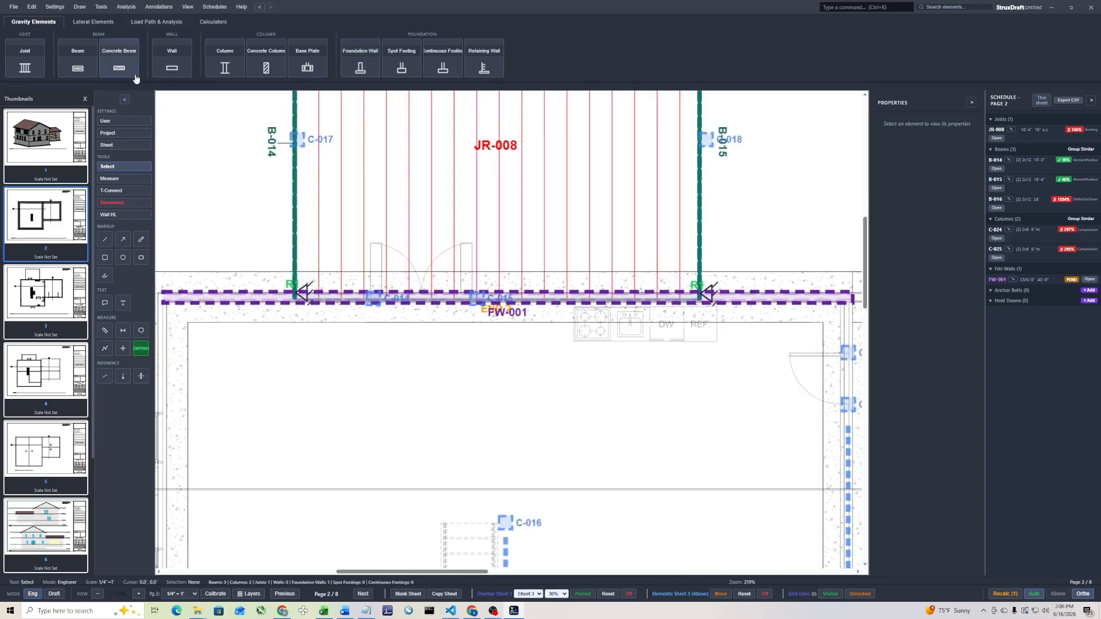
pyautogui.click(123, 190)
pyautogui.moveTo(274, 344); pyautogui.dragTo(604, 280)
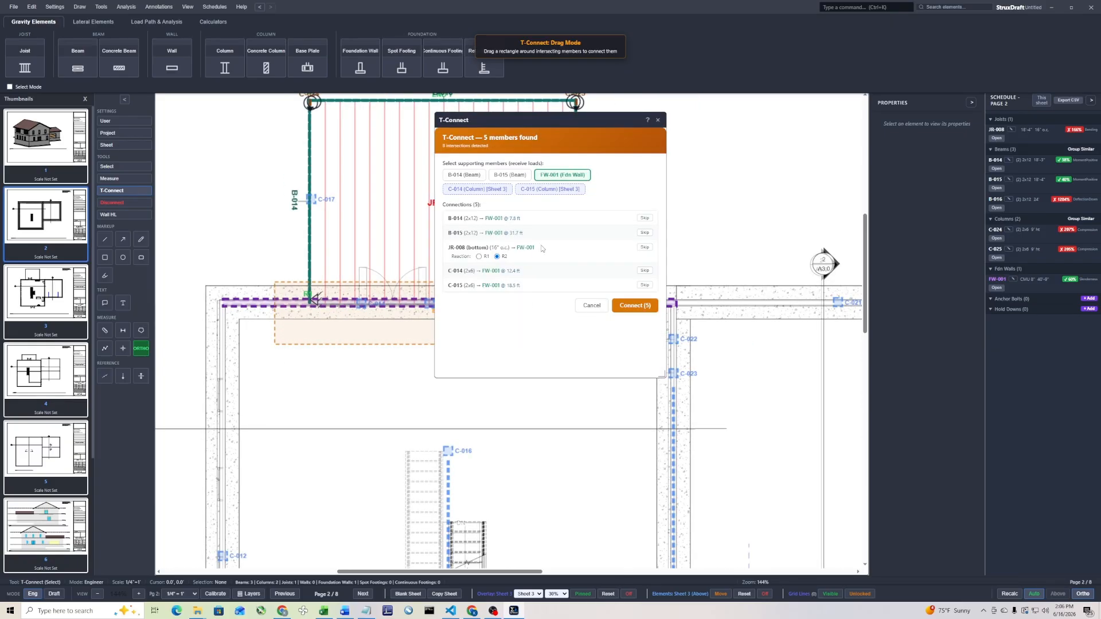
pyautogui.moveTo(563, 124); pyautogui.dragTo(616, 175)
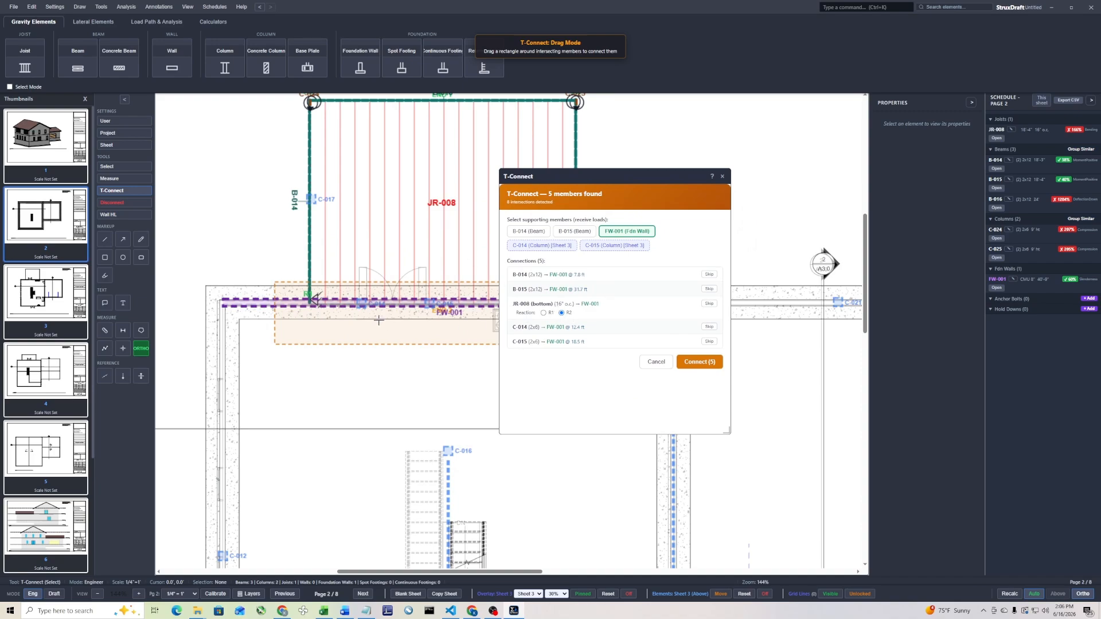
pyautogui.click(699, 362)
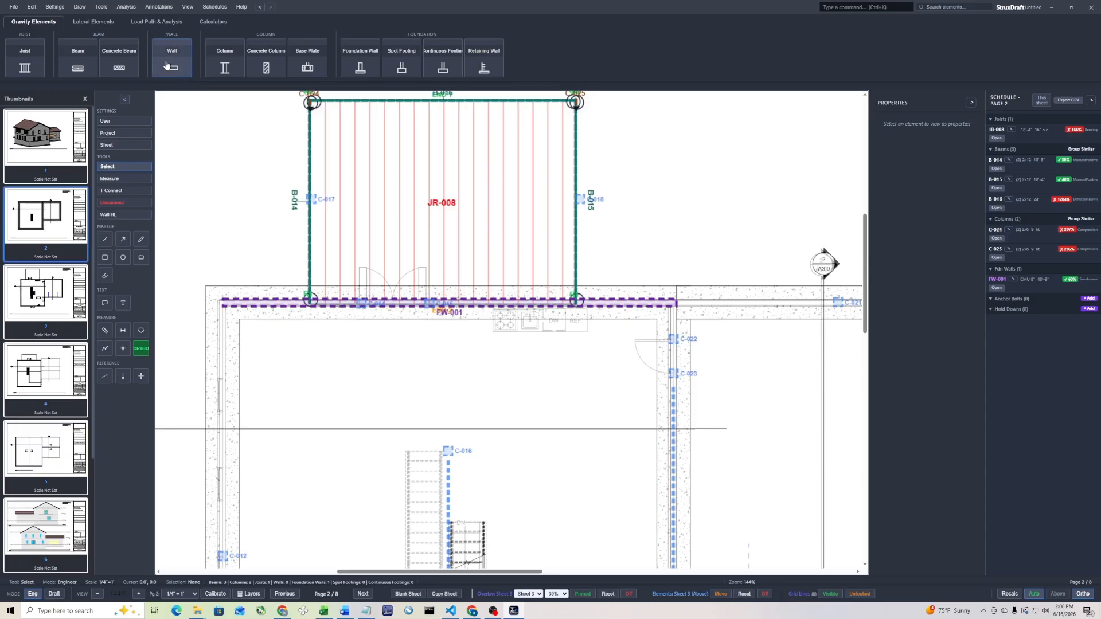
pyautogui.click(78, 66)
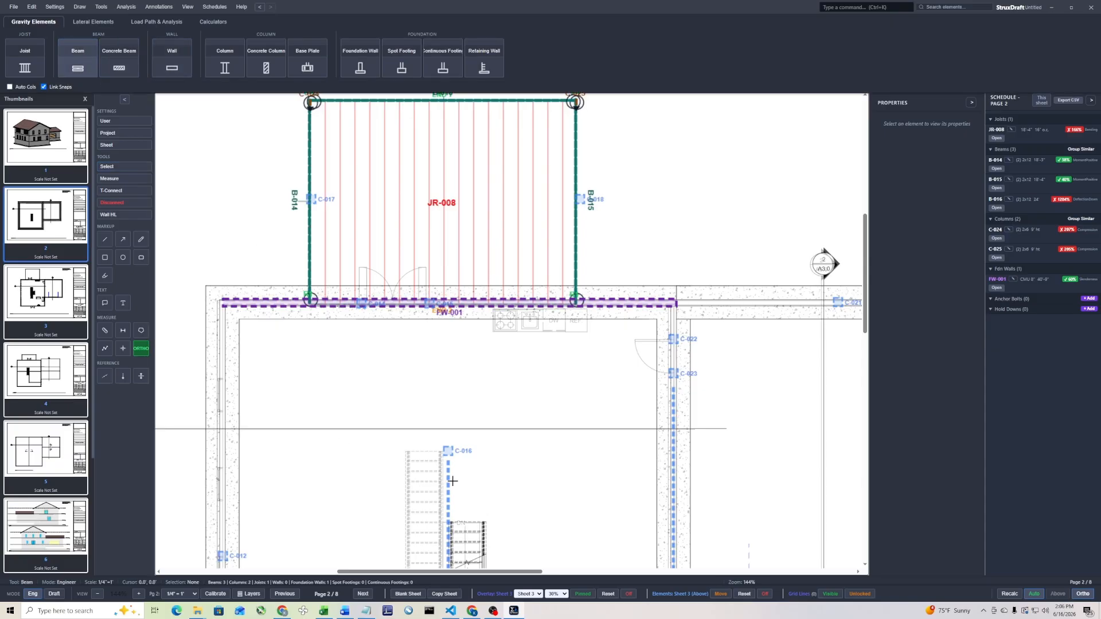
pyautogui.moveTo(482, 459); pyautogui.dragTo(482, 319, button='middle')
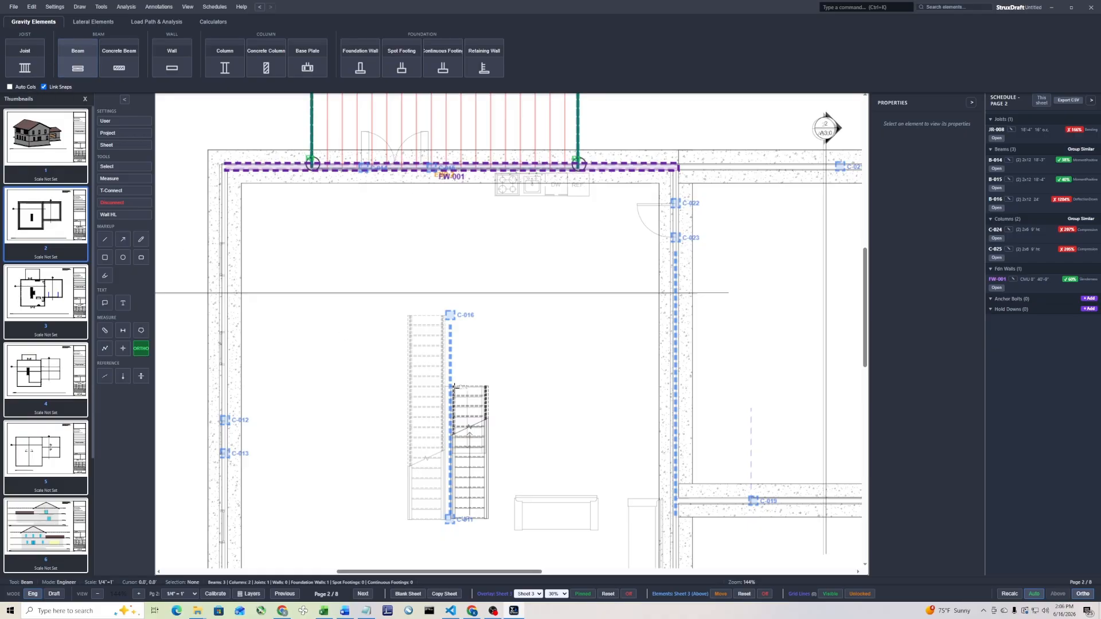
pyautogui.moveTo(448, 387); pyautogui.dragTo(458, 279)
pyautogui.press('Escape')
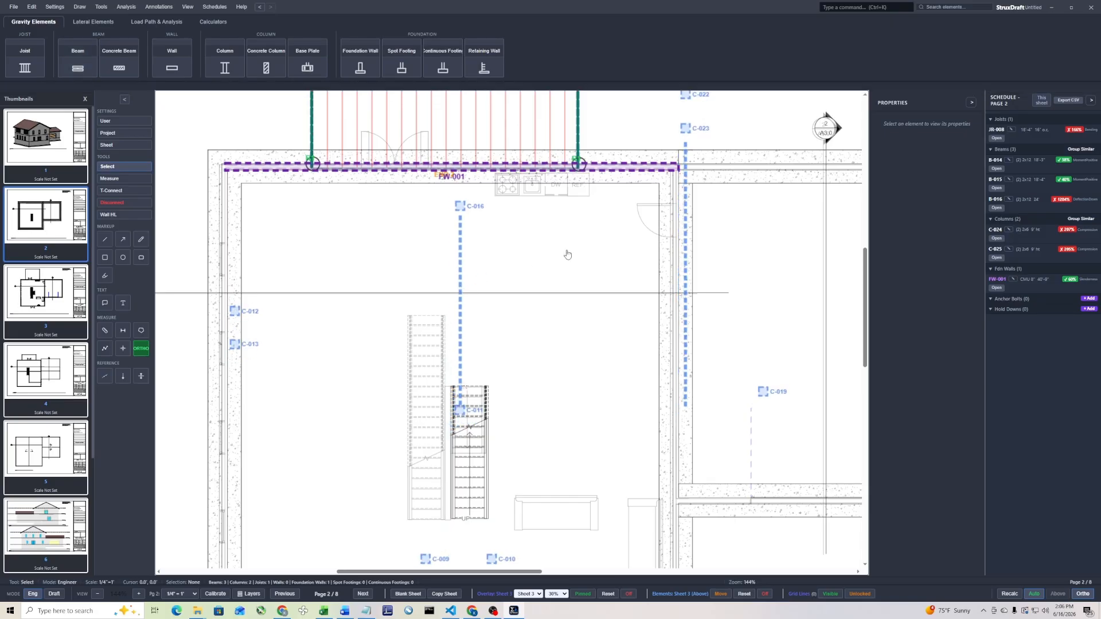
# Remove the displaced element overlay, overlay only sheet 3's walls and columns again as upstream elements, and pin them in place
pyautogui.scroll(-3, 570, 256)
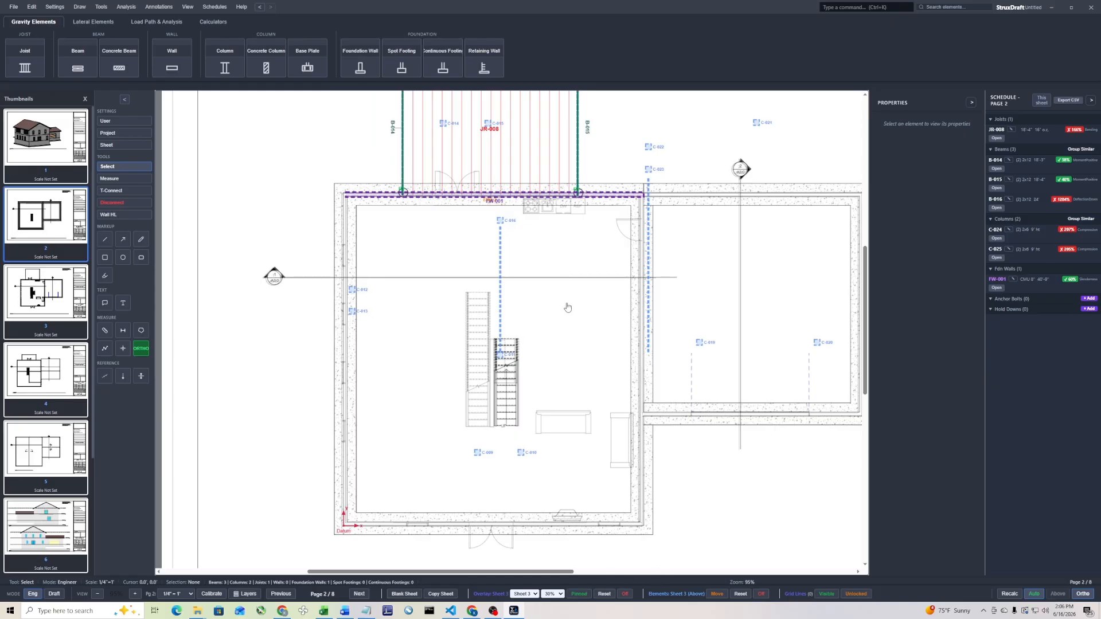
pyautogui.click(760, 596)
pyautogui.click(668, 596)
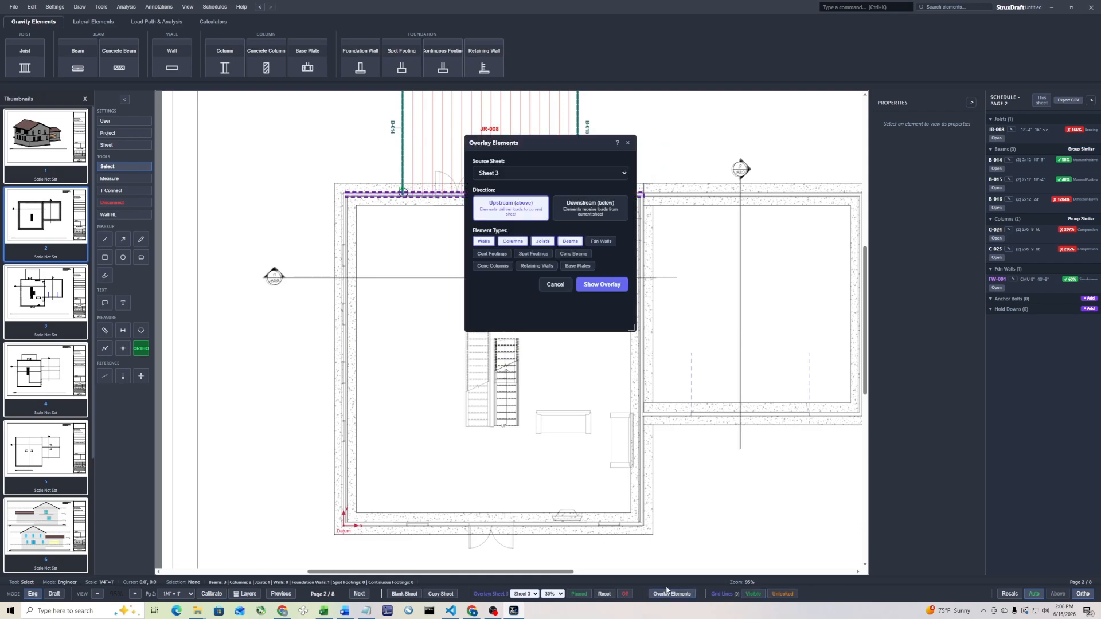
pyautogui.click(543, 242)
pyautogui.click(568, 241)
pyautogui.click(603, 282)
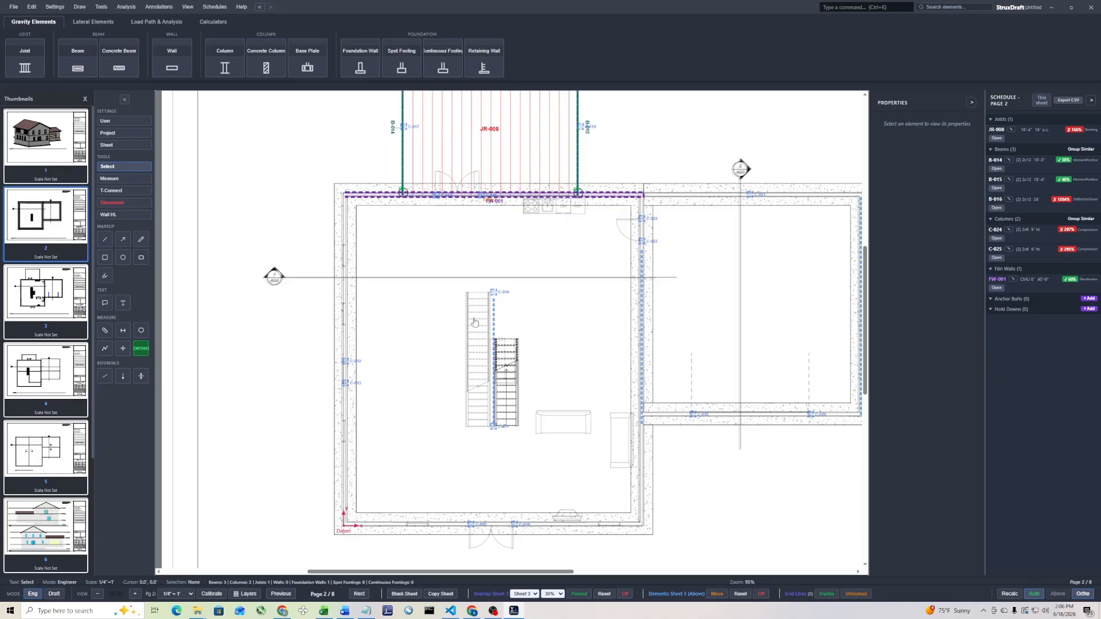
pyautogui.click(717, 594)
# Draw a beam about 20 ft long from the near end of the basement stair flight straight up to foundation wall FW-001
pyautogui.click(78, 60)
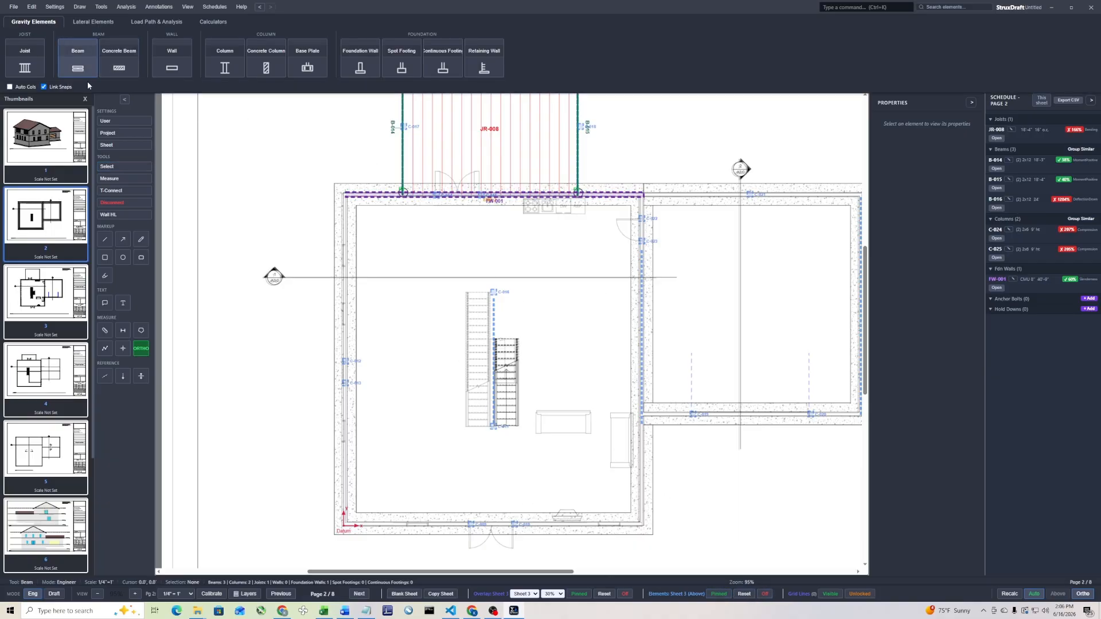
pyautogui.scroll(2, 499, 331)
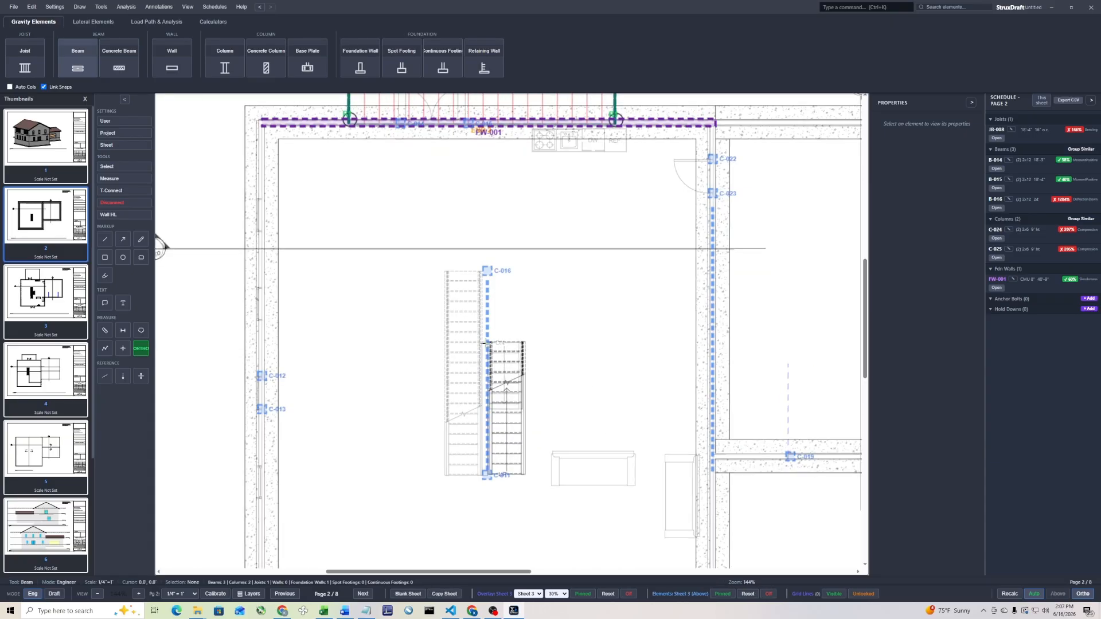
pyautogui.click(486, 342)
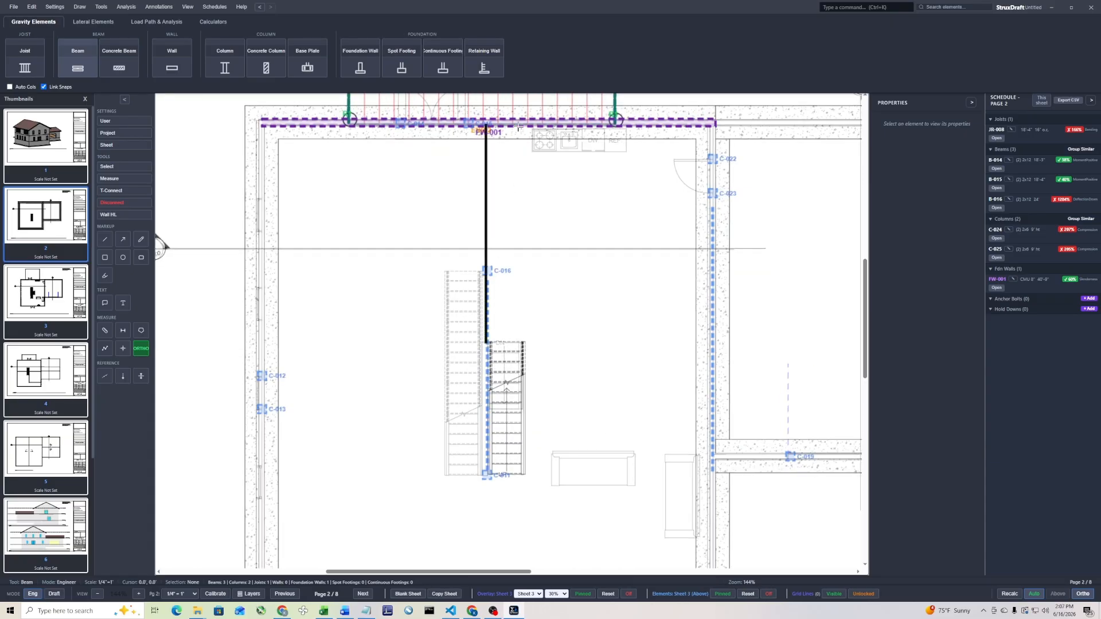
pyautogui.click(518, 126)
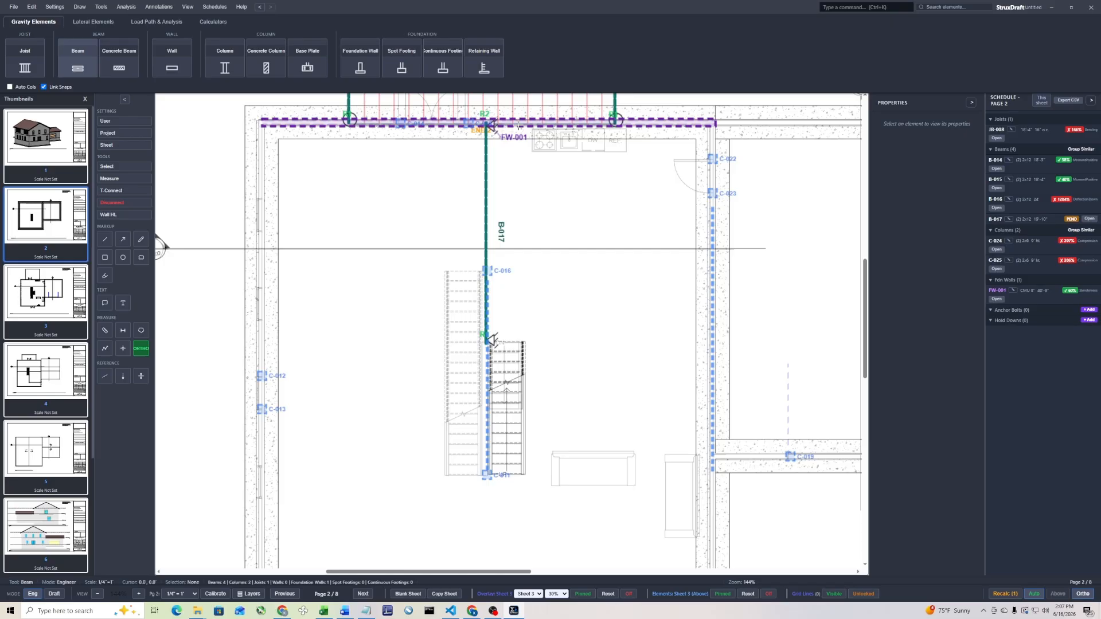
pyautogui.press('Escape')
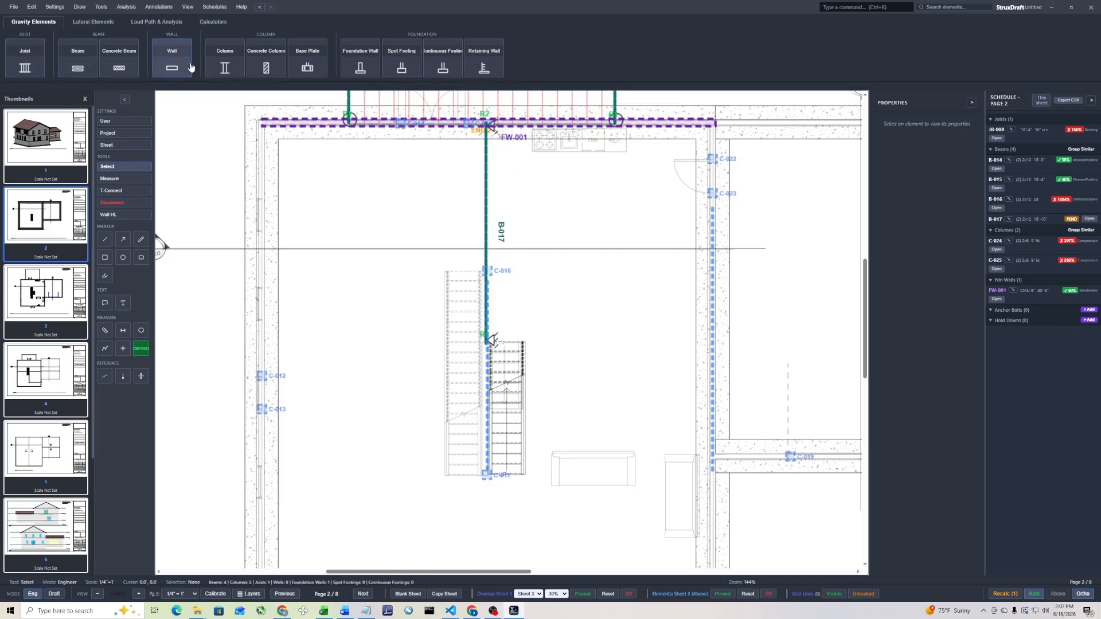
# Place a column under the stair end of beam B-017
pyautogui.click(225, 62)
pyautogui.click(487, 341)
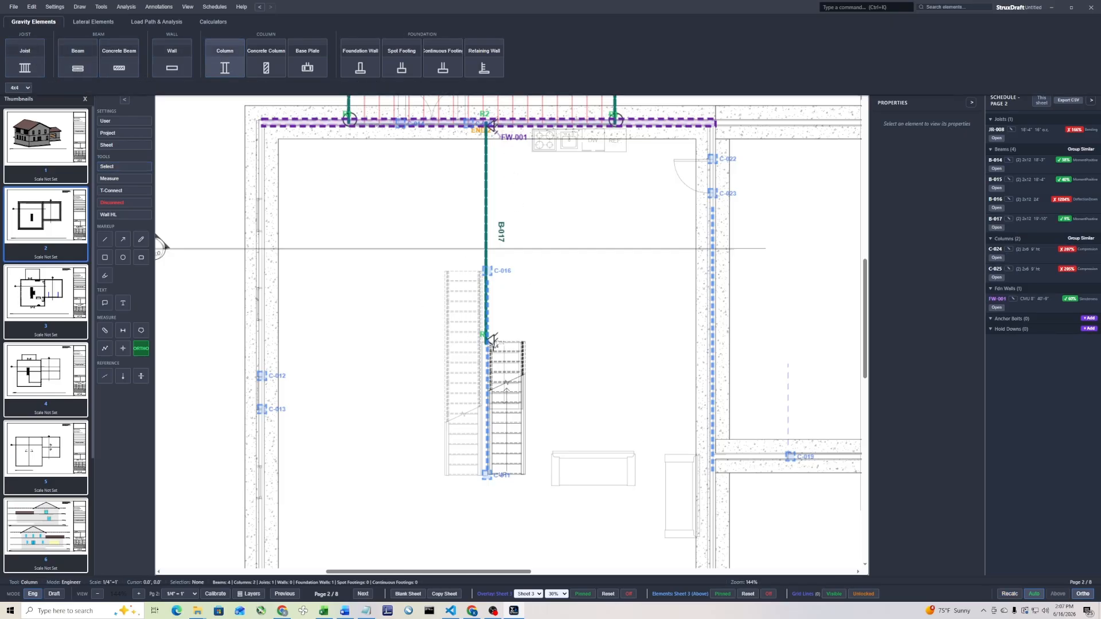
pyautogui.press('Escape')
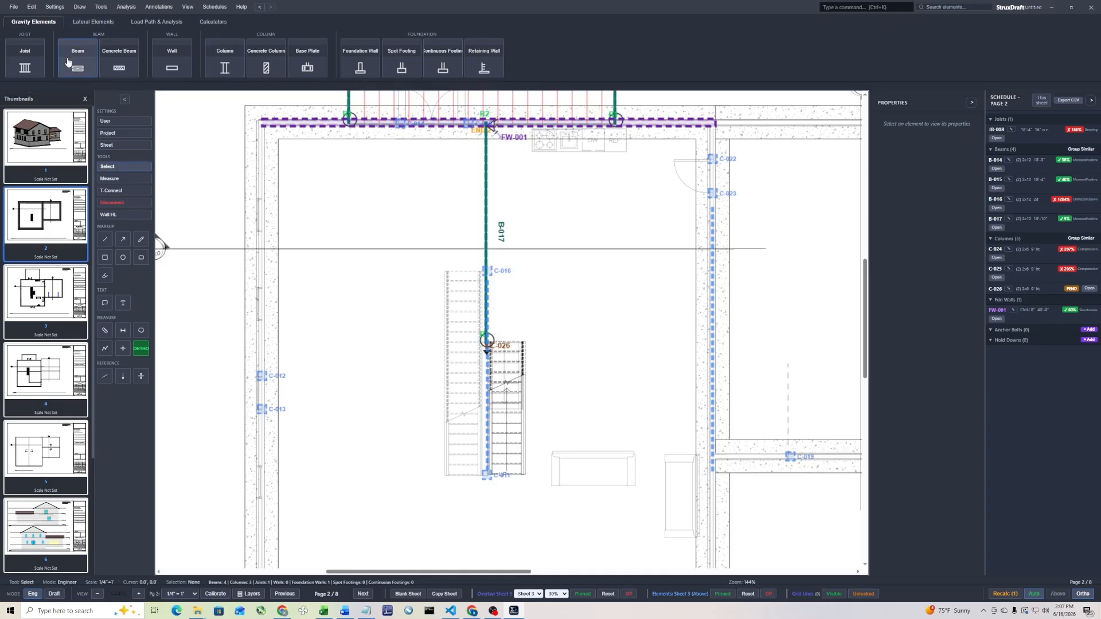
# Draw two rectangular joist areas over the full depth of the basement, one on each side of the central beam line
pyautogui.press('j')
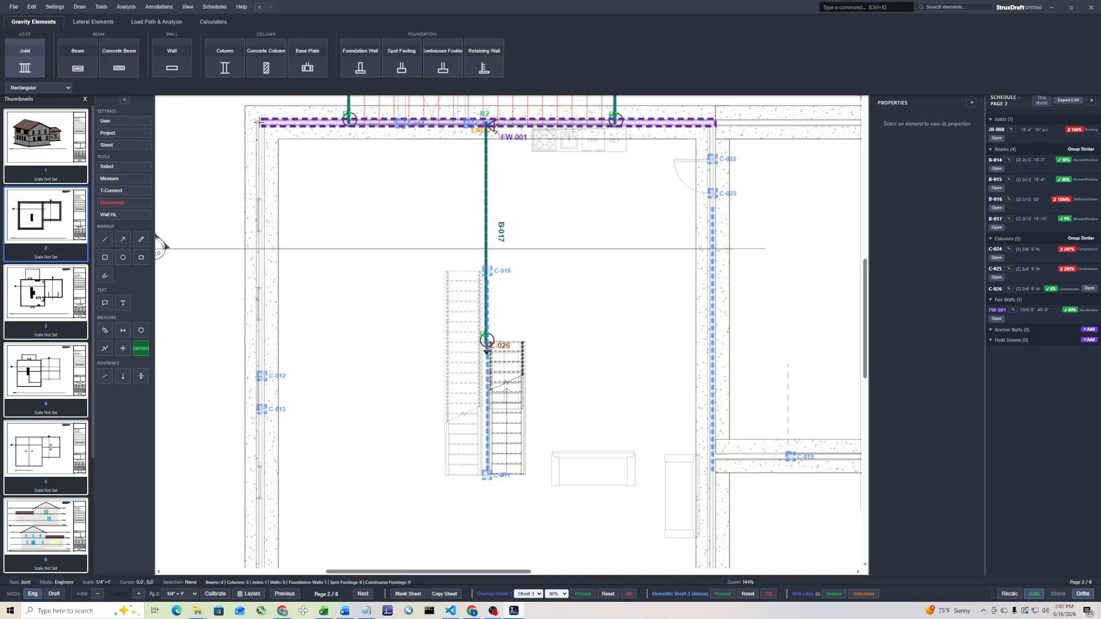
pyautogui.scroll(-4, 394, 277)
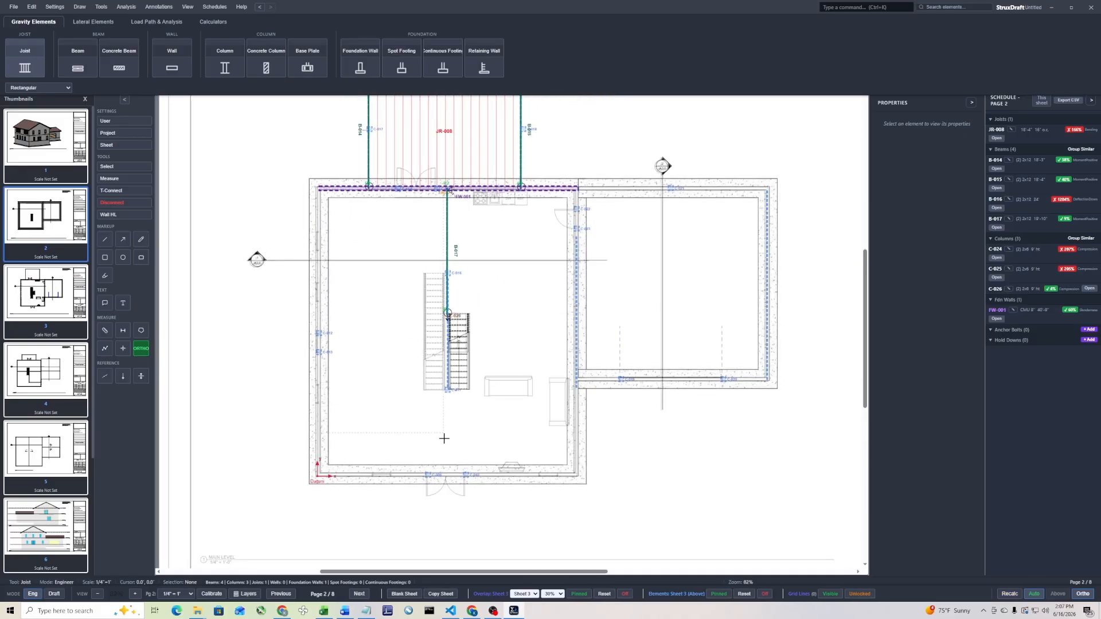
pyautogui.scroll(4, 448, 475)
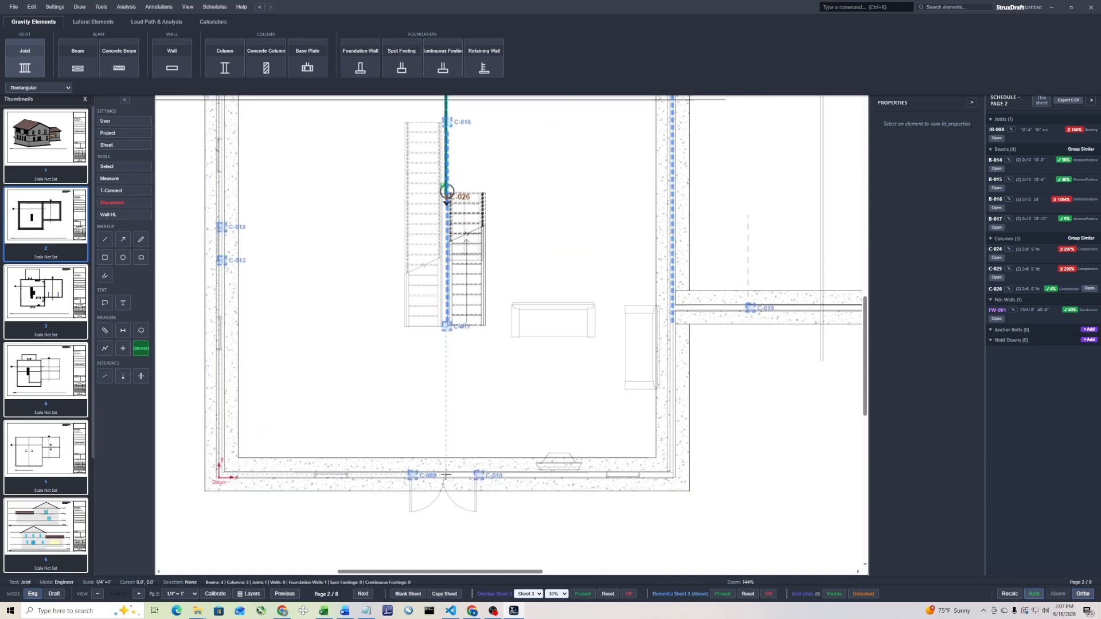
pyautogui.click(446, 474)
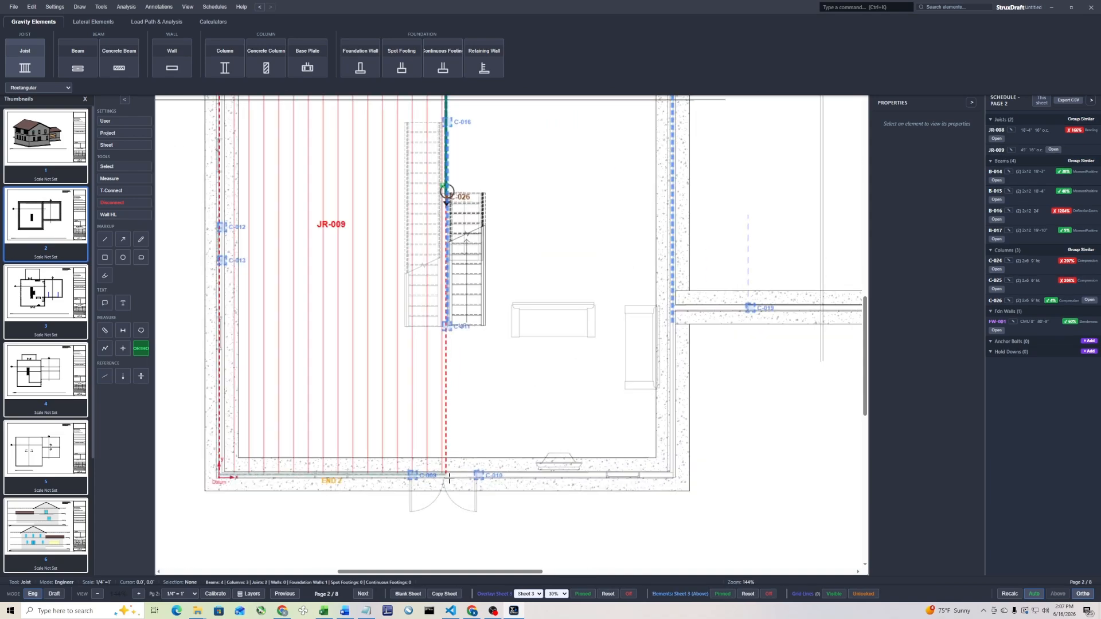
pyautogui.scroll(-4, 551, 402)
pyautogui.scroll(4, 629, 156)
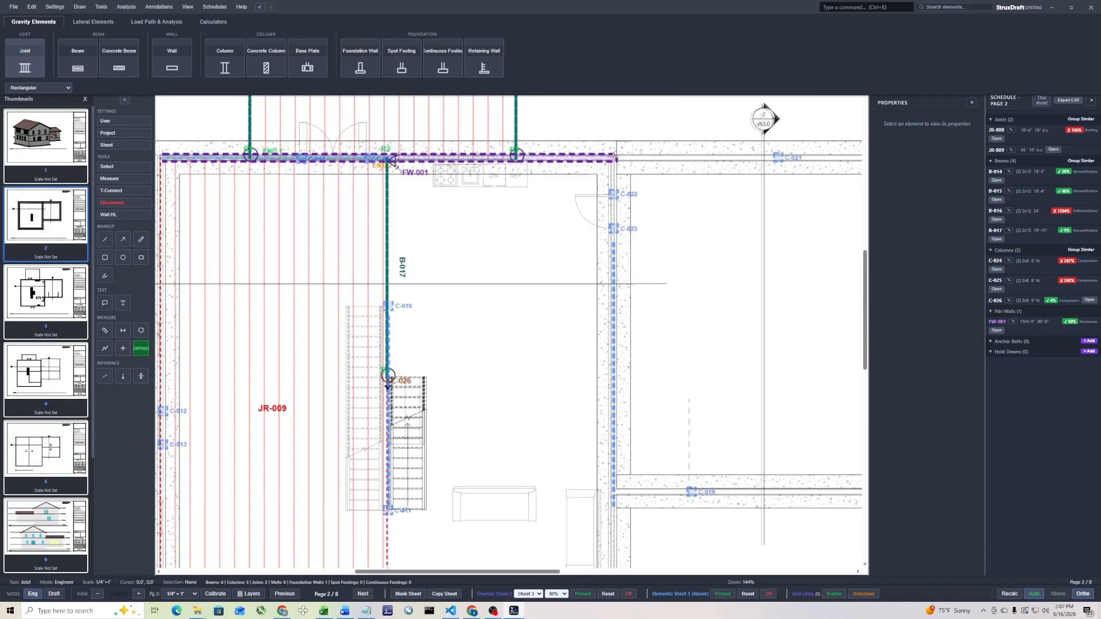
pyautogui.click(617, 156)
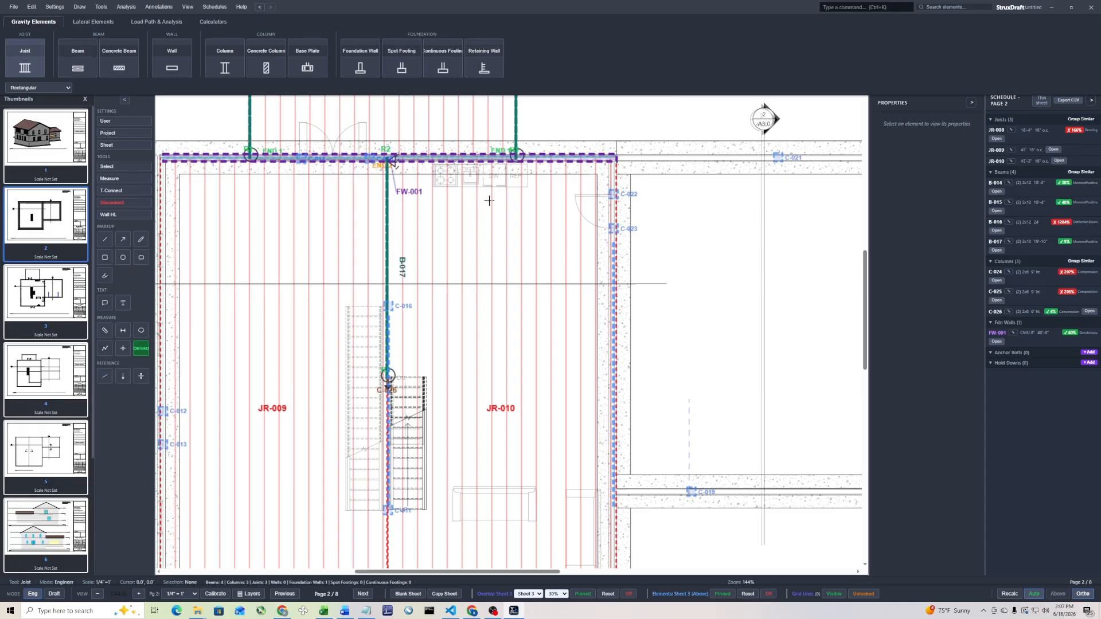
# Rotate joist areas JR-010 and JR-009 by 90° so they span to the central beam line
pyautogui.rightClick(495, 198)
pyautogui.click(518, 221)
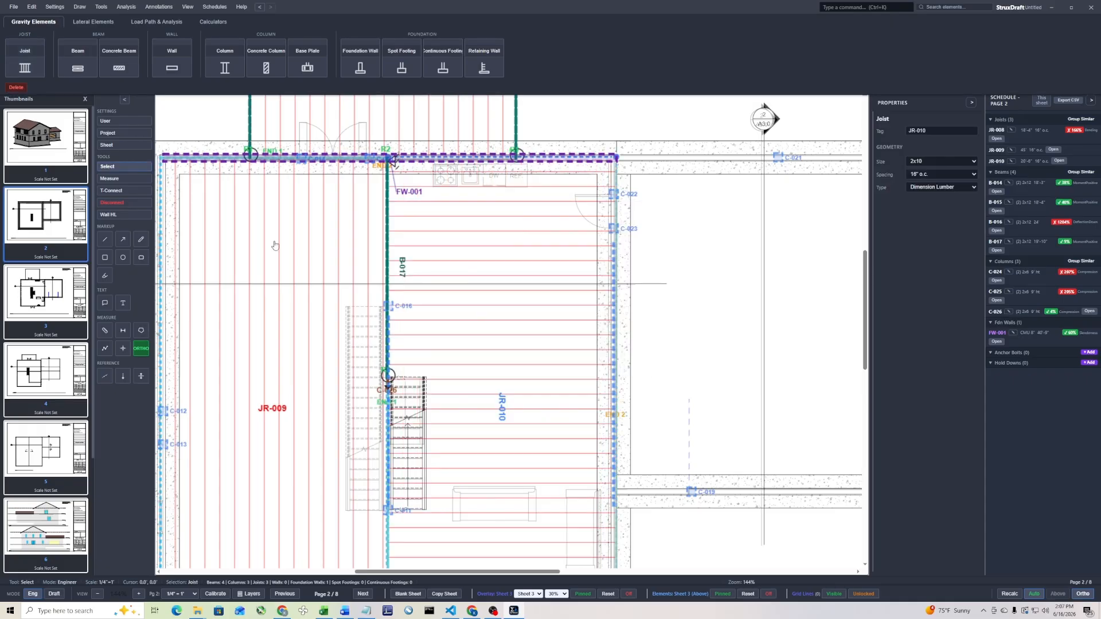
pyautogui.rightClick(270, 240)
pyautogui.click(318, 255)
# Apply the Floor - Residential load to joist areas JR-009 and JR-010
pyautogui.scroll(-4, 532, 233)
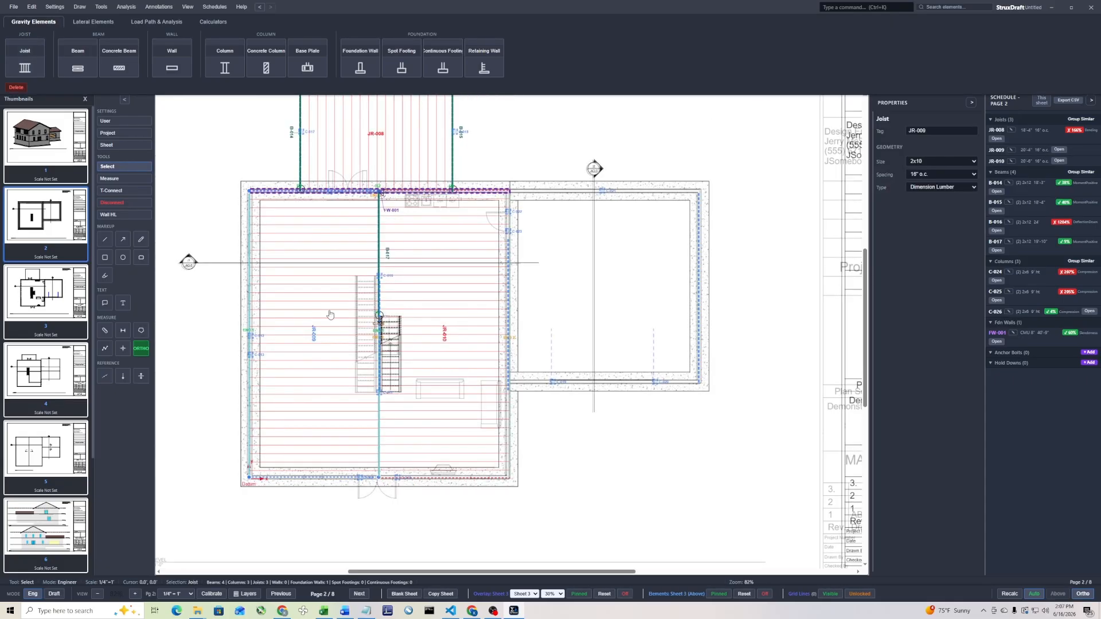
pyautogui.scroll(4, 321, 309)
pyautogui.rightClick(315, 240)
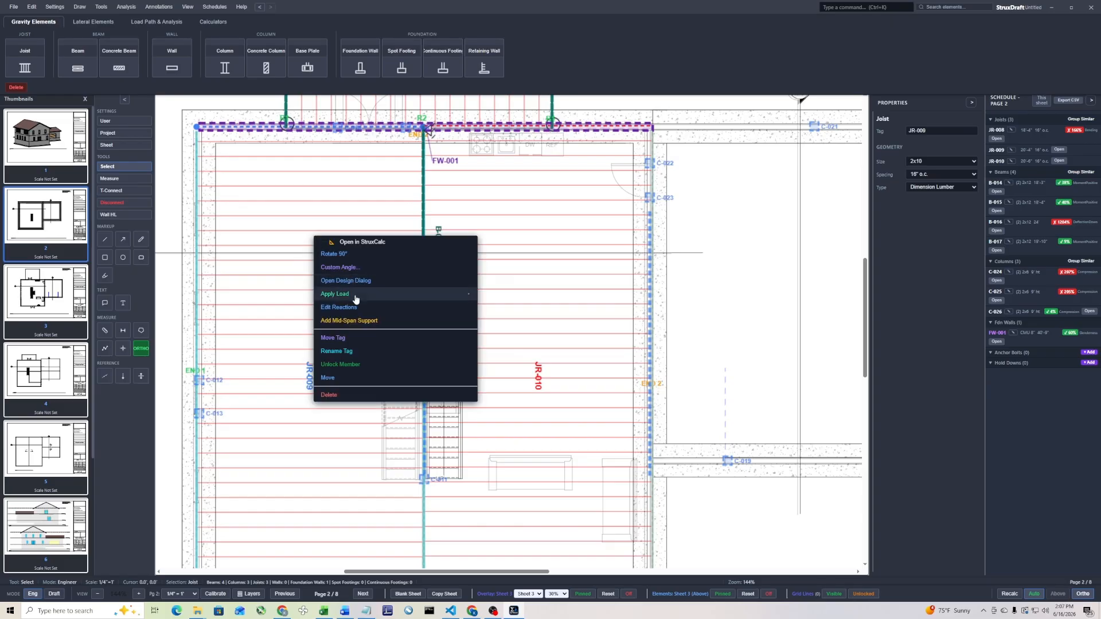
pyautogui.click(430, 293)
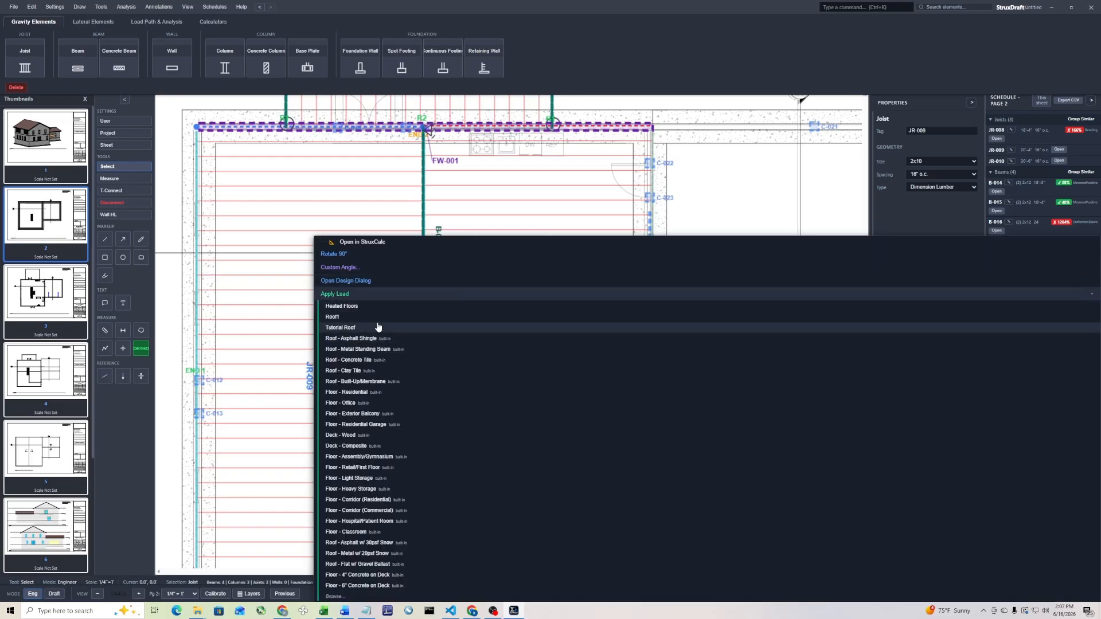
pyautogui.click(413, 392)
pyautogui.rightClick(524, 226)
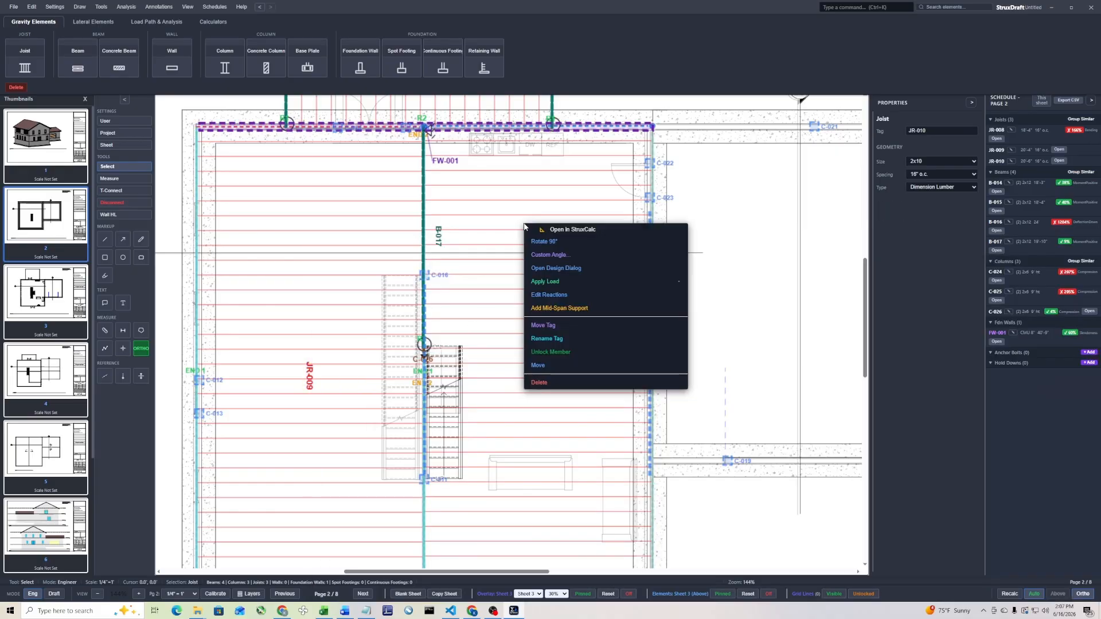
pyautogui.click(558, 283)
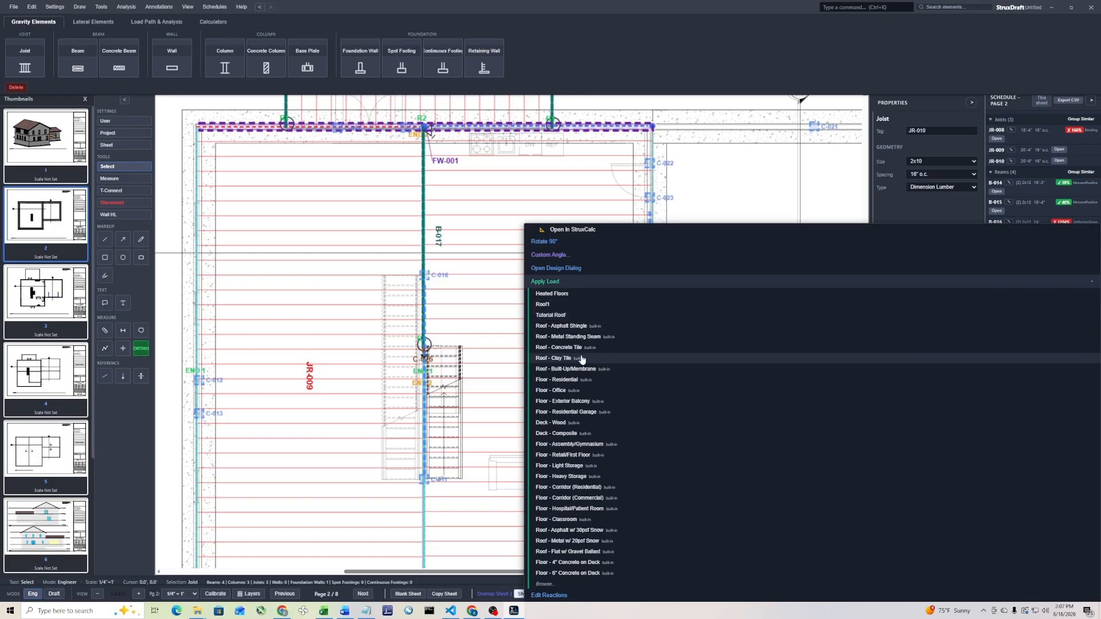
pyautogui.click(588, 384)
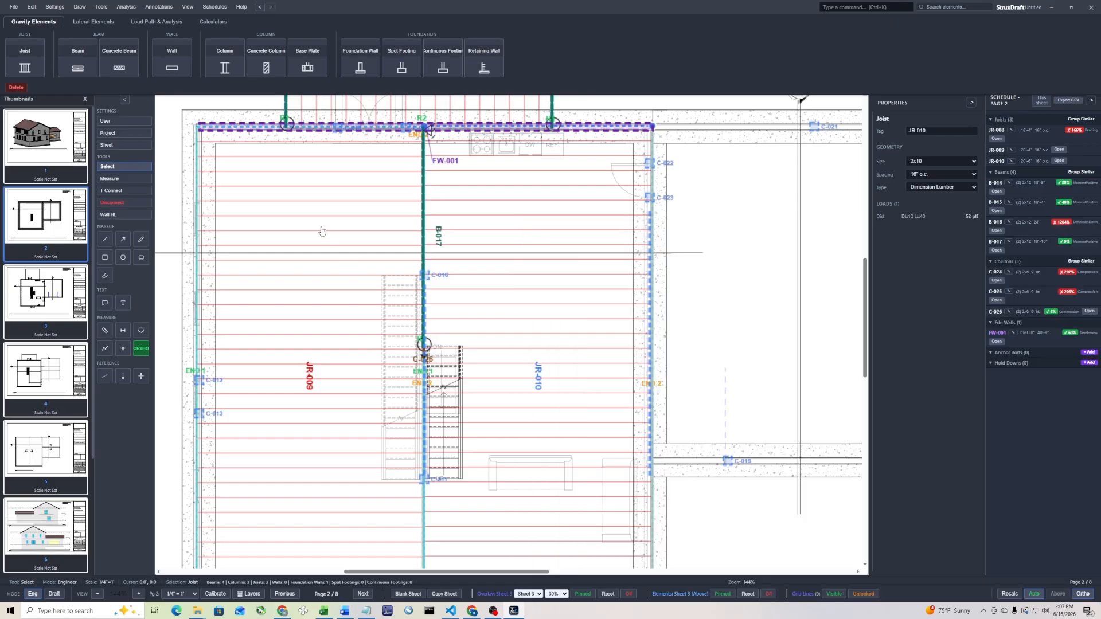
# T-Connect JR-009's R2 end, JR-010's R1 end and upstream wall W-003 to beam B-017, skipping the two connections into JR-010
pyautogui.scroll(-3, 326, 233)
pyautogui.click(217, 214)
pyautogui.scroll(4, 407, 263)
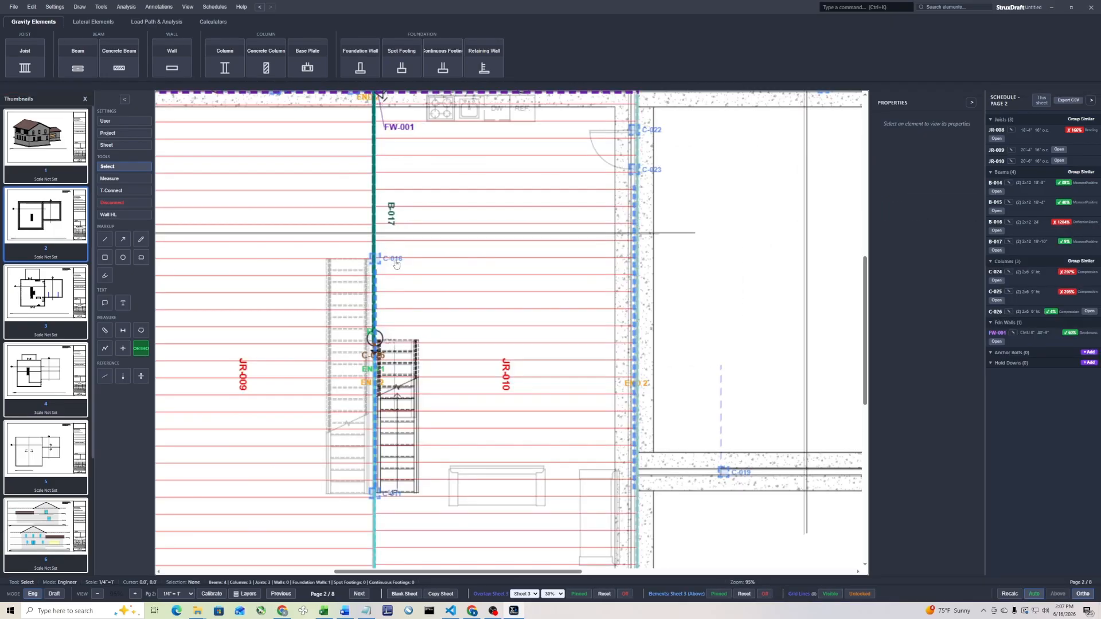
pyautogui.scroll(-1, 398, 269)
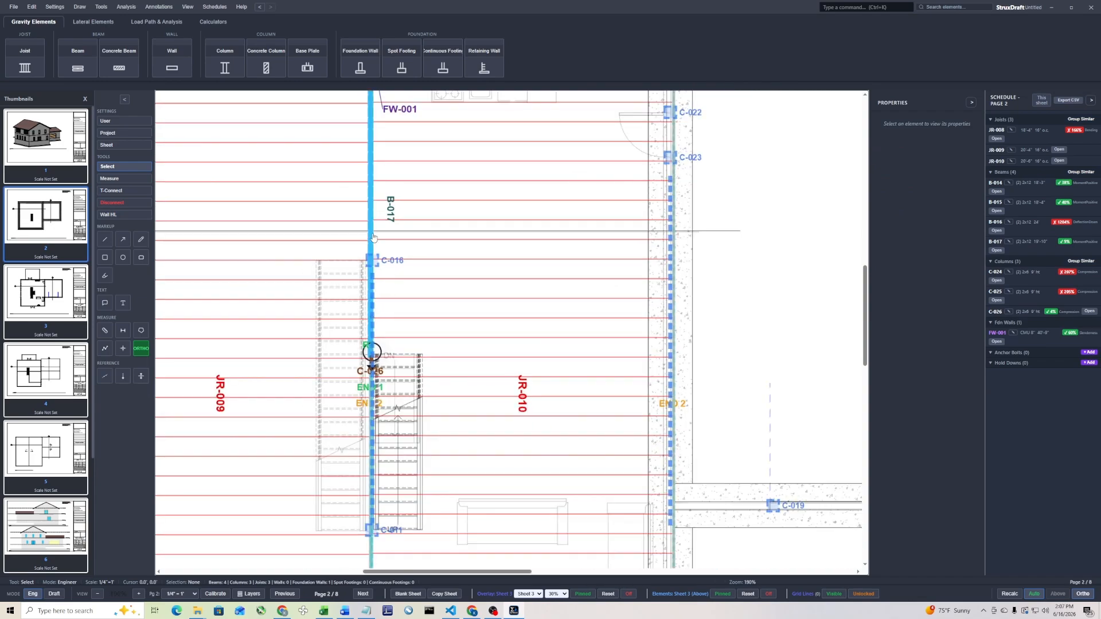
pyautogui.click(128, 190)
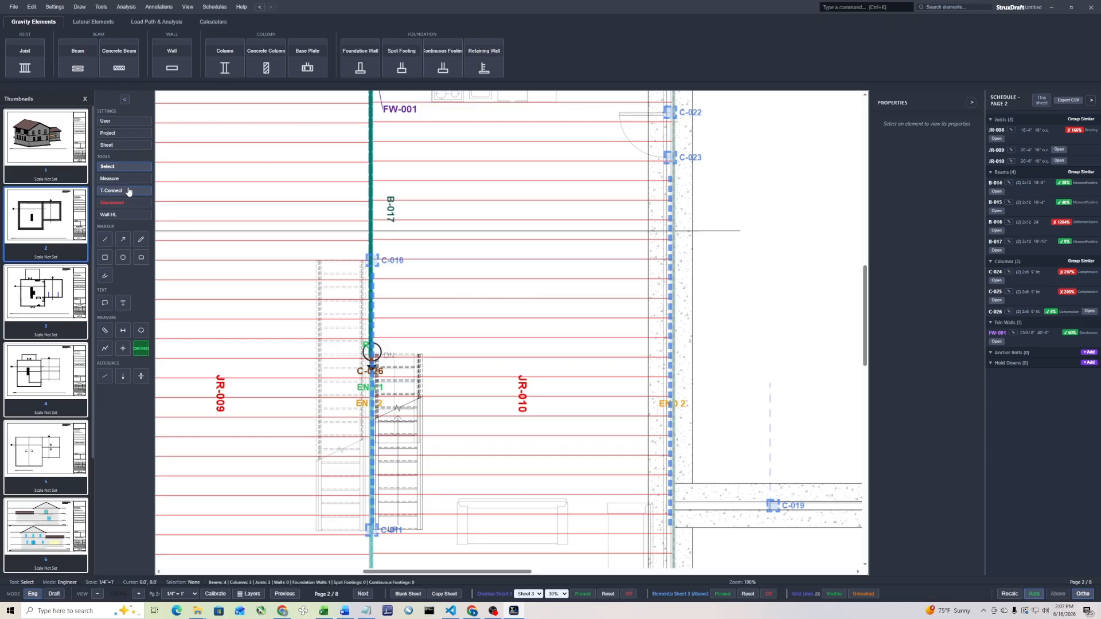
pyautogui.moveTo(429, 247); pyautogui.dragTo(297, 332)
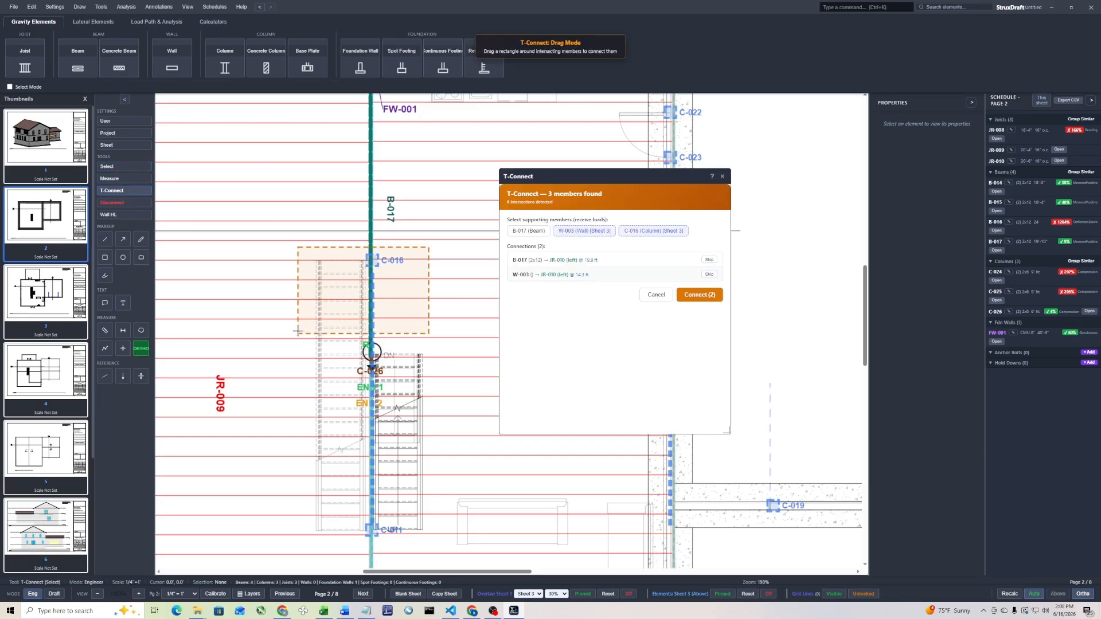
pyautogui.click(527, 231)
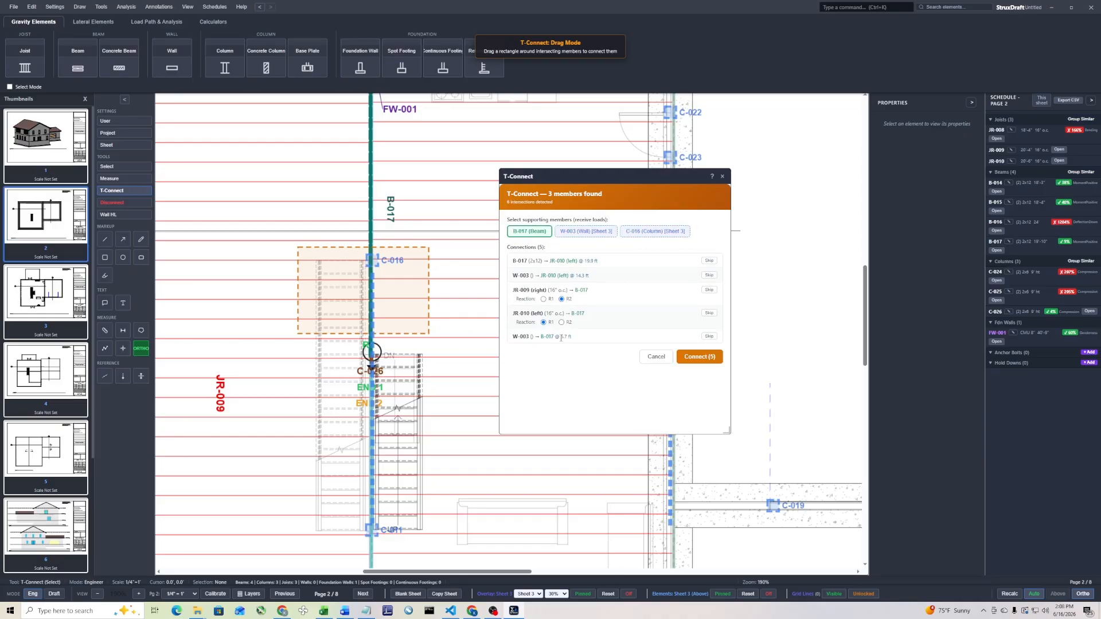
pyautogui.click(709, 261)
pyautogui.click(712, 275)
pyautogui.click(699, 357)
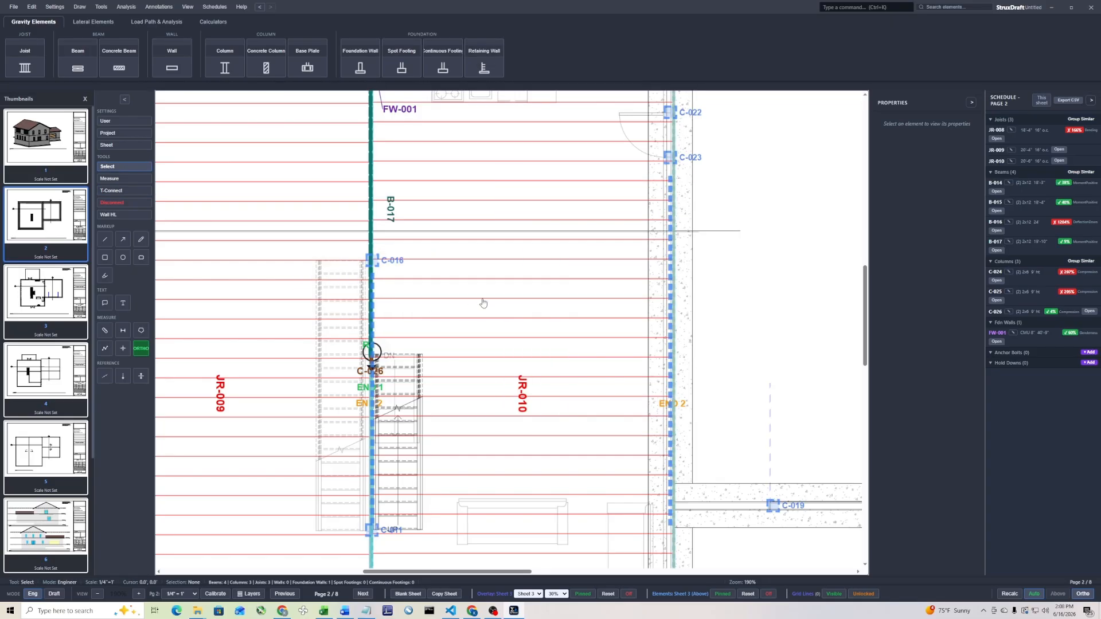
# Draw a beam about 13.5 ft long from upstream column C-011 down the joist boundary to the double-door wall
pyautogui.scroll(-3, 473, 306)
pyautogui.click(476, 360)
pyautogui.scroll(5, 475, 360)
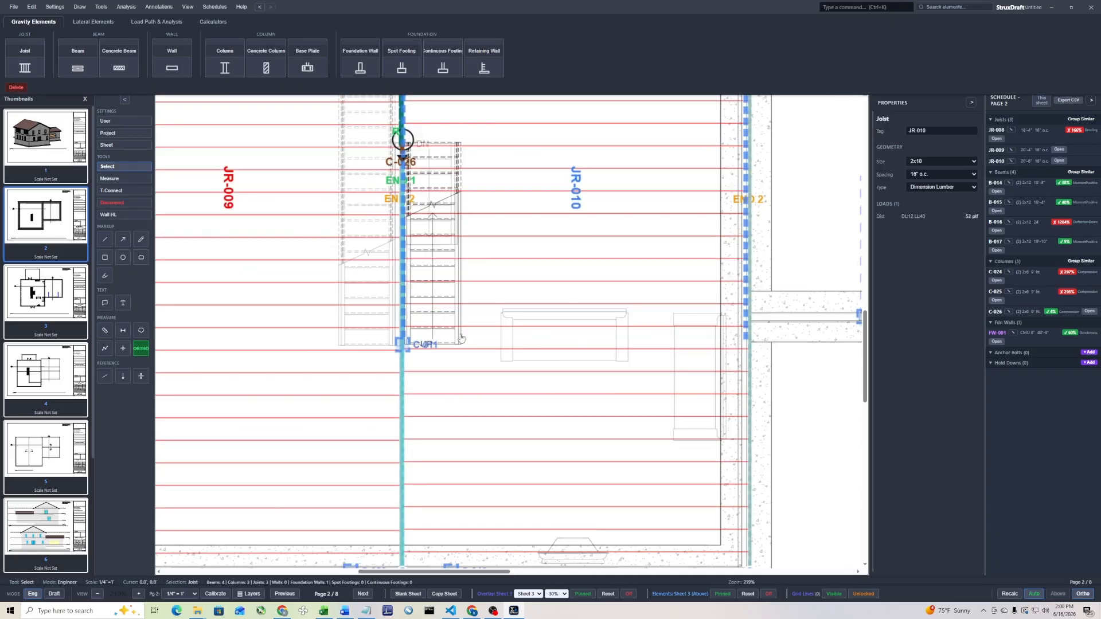
pyautogui.scroll(-3, 499, 344)
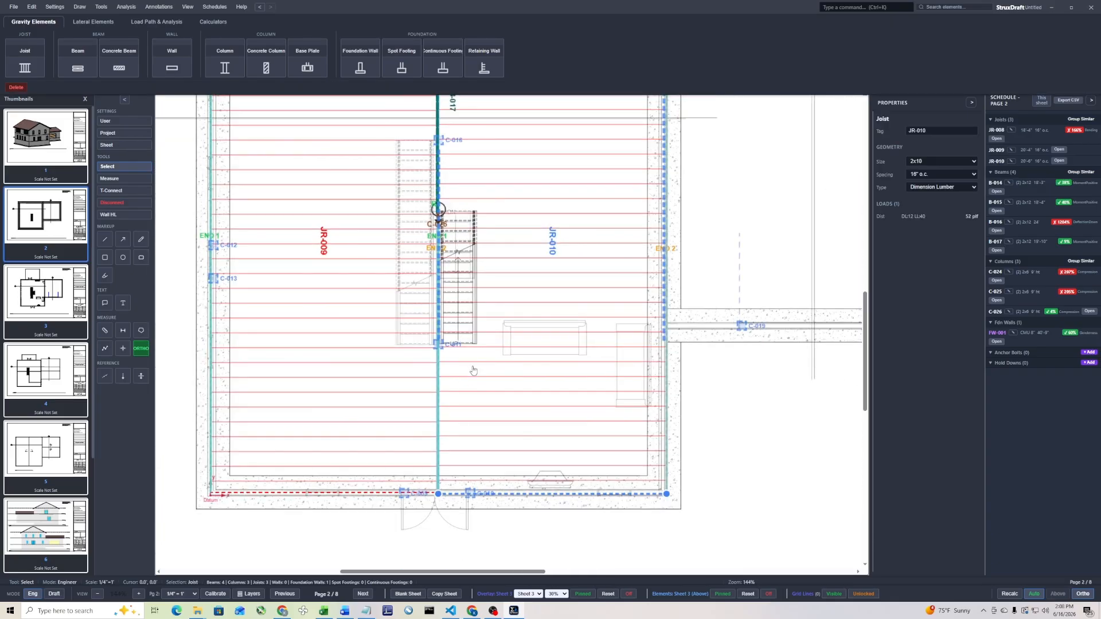
pyautogui.scroll(1, 475, 364)
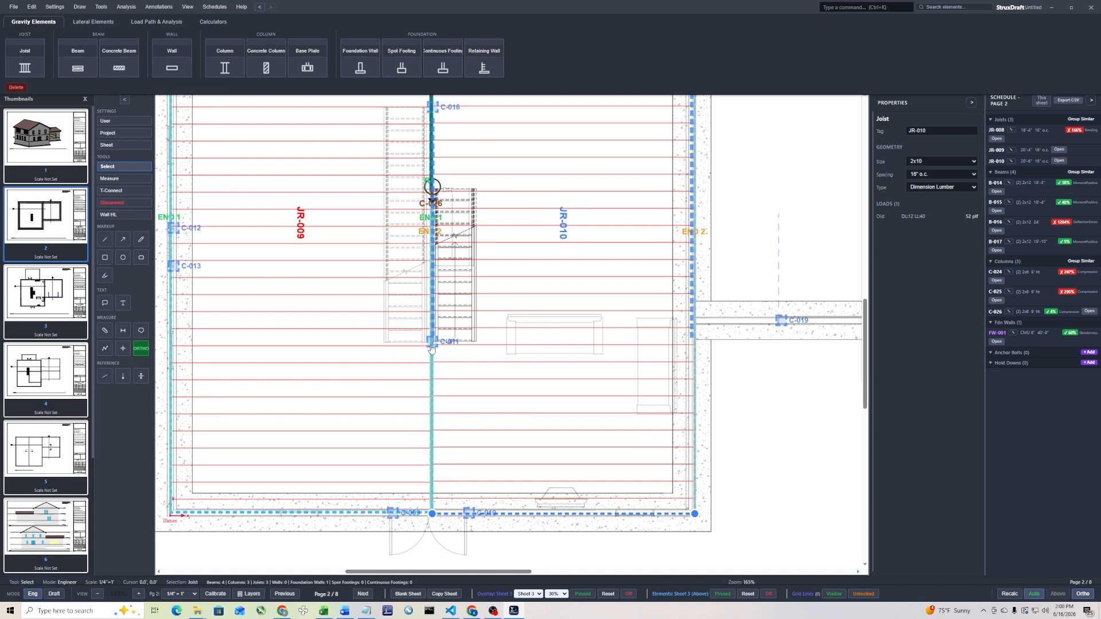
pyautogui.click(74, 65)
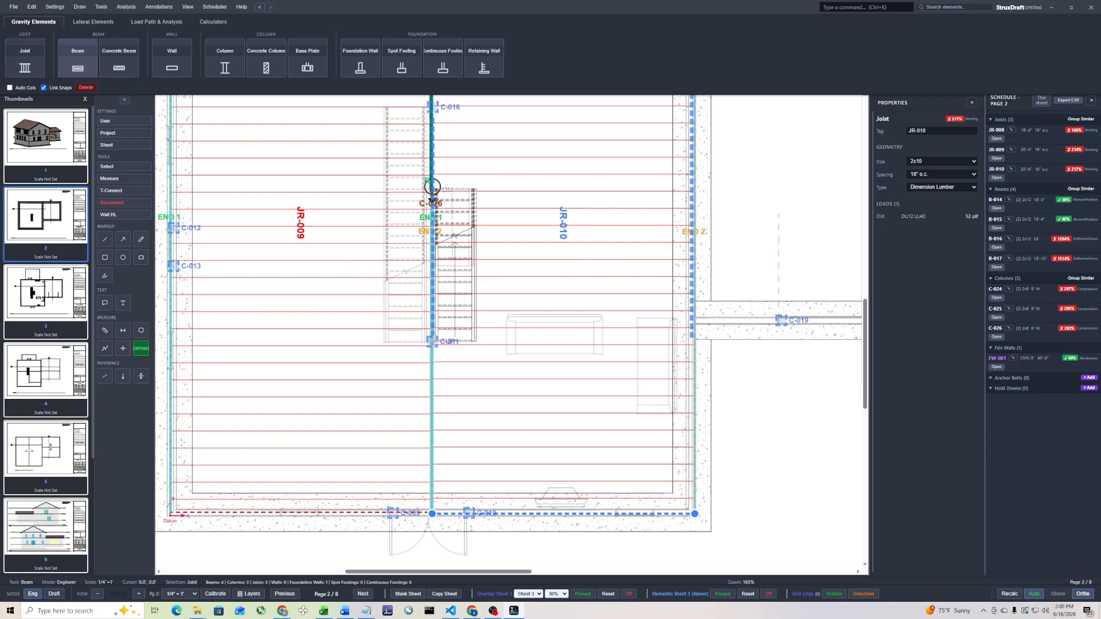
pyautogui.click(431, 341)
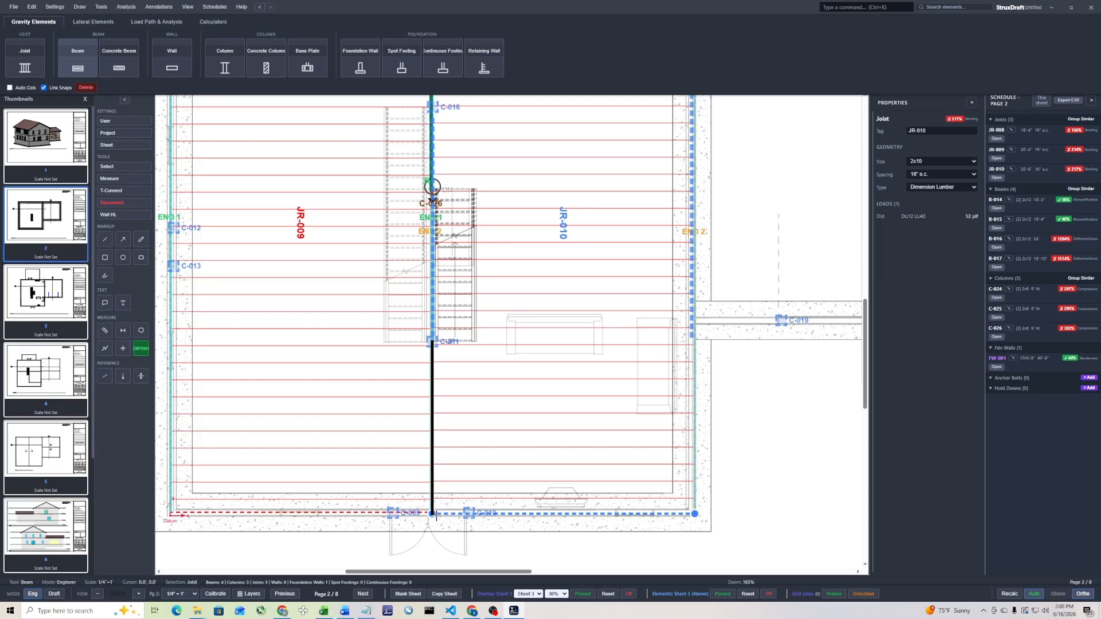
pyautogui.click(433, 514)
pyautogui.press('Escape')
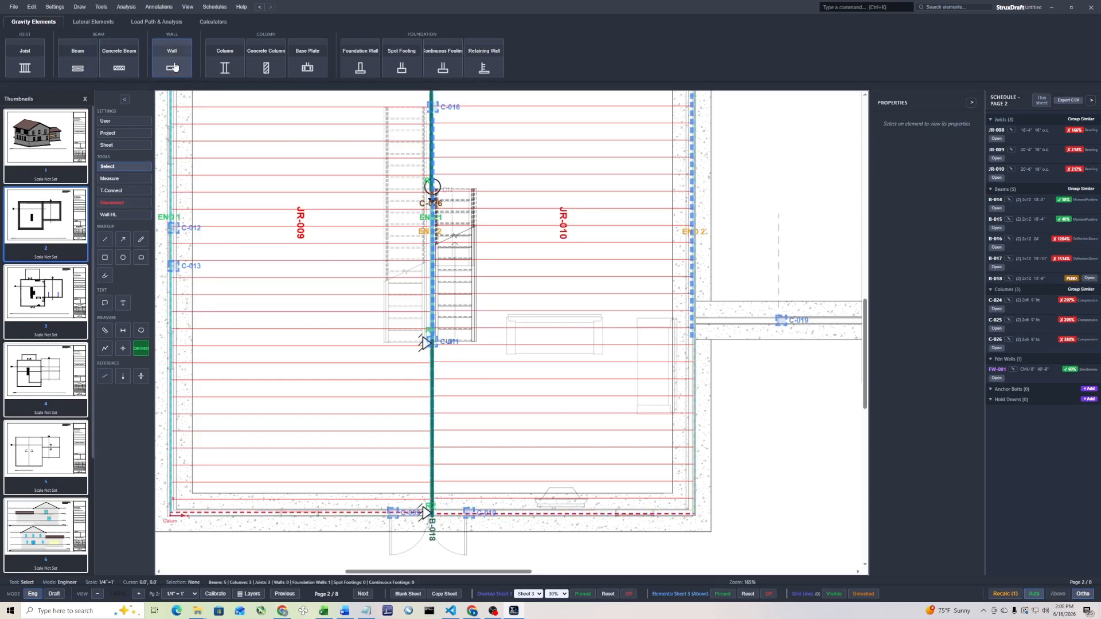
# Place a column under beam B-018's end at upstream column C-011
pyautogui.click(224, 58)
pyautogui.click(431, 342)
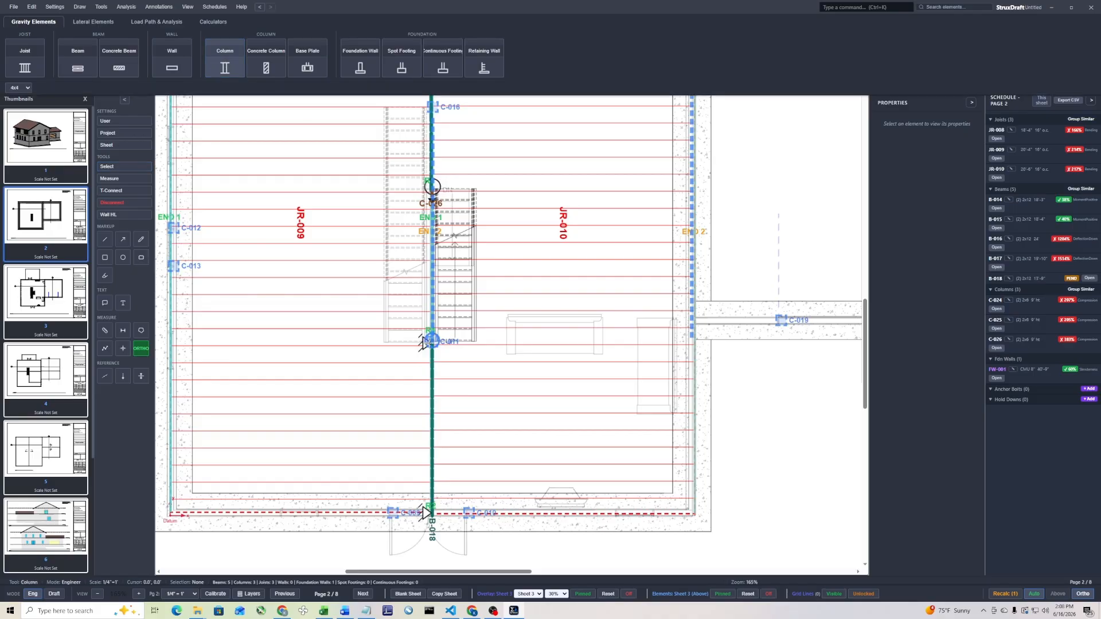
pyautogui.press('Escape')
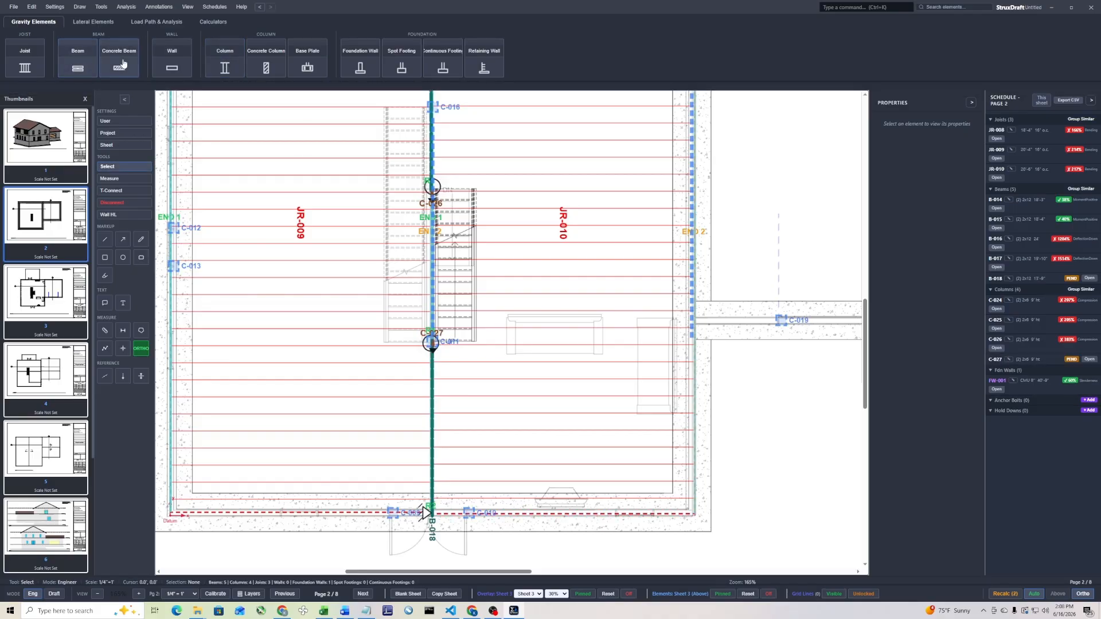
# T-Connect upstream column C-011 to column C-027, skipping the beam B-018 connections and the wall W-003 connection
pyautogui.click(117, 191)
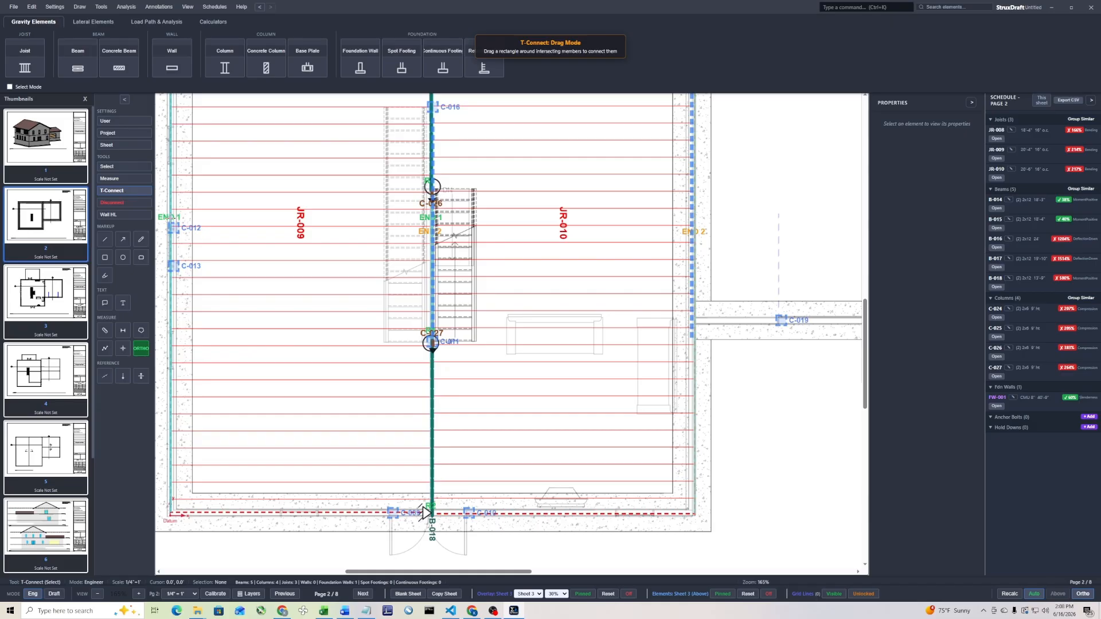
pyautogui.moveTo(460, 333); pyautogui.dragTo(414, 360)
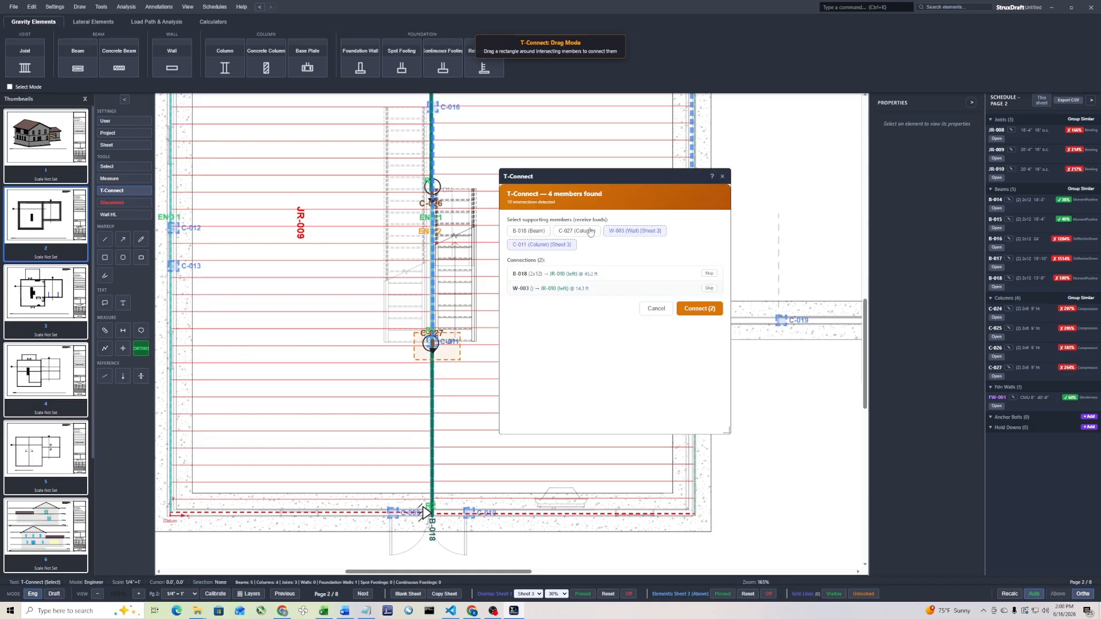
pyautogui.click(590, 231)
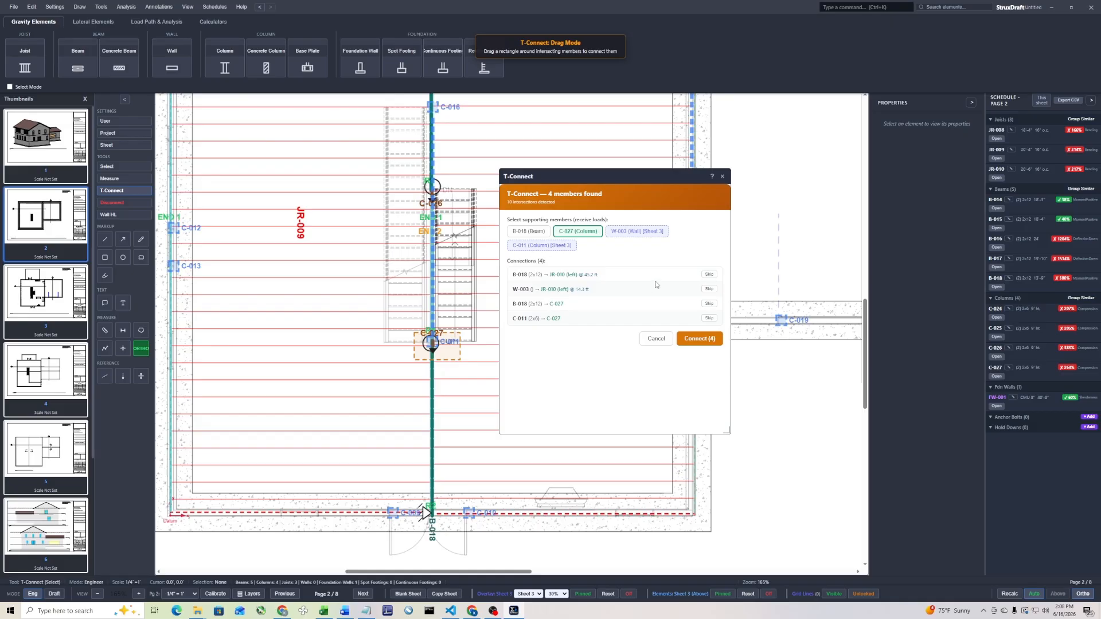
pyautogui.click(708, 275)
pyautogui.click(700, 338)
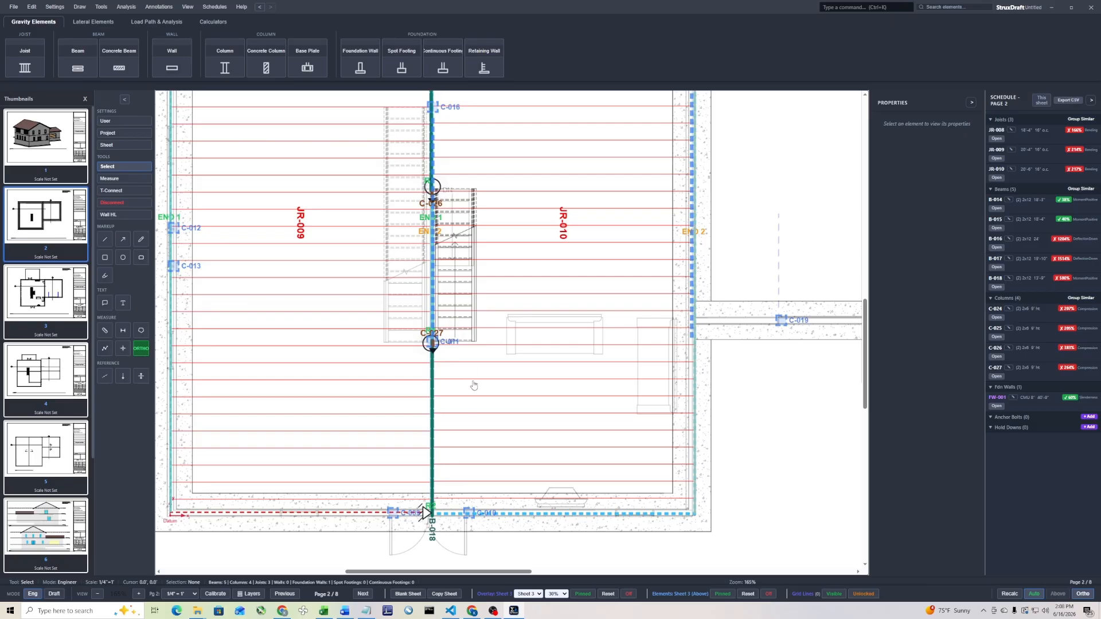
# Draw a wall along the joist boundary beside the stairs, from column C-026 to column C-027
pyautogui.scroll(-1, 465, 400)
pyautogui.click(172, 57)
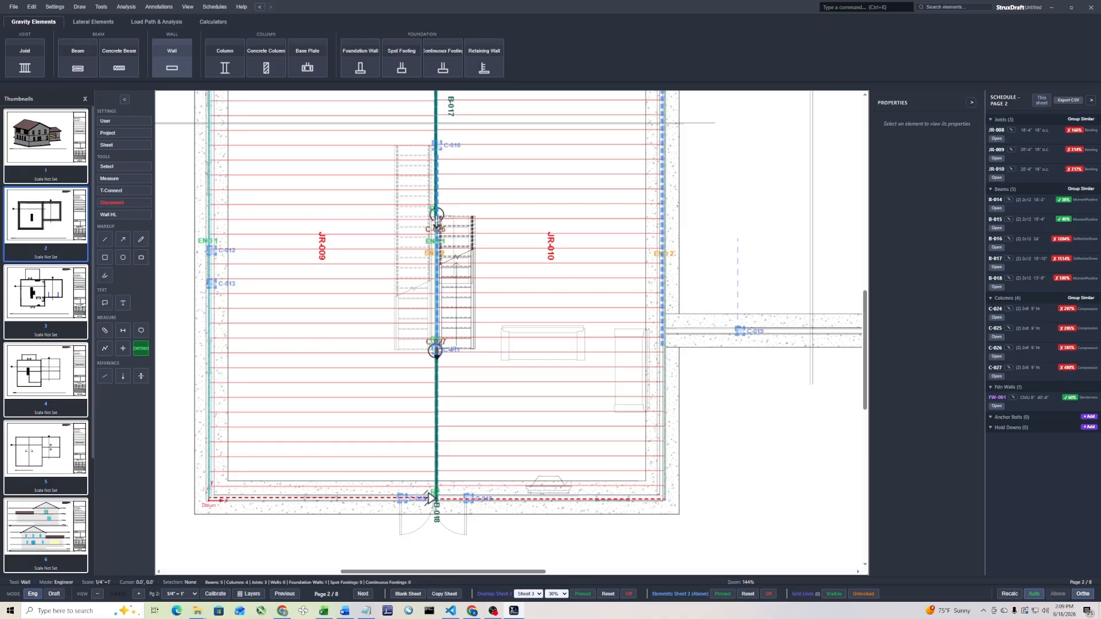
pyautogui.scroll(5, 433, 222)
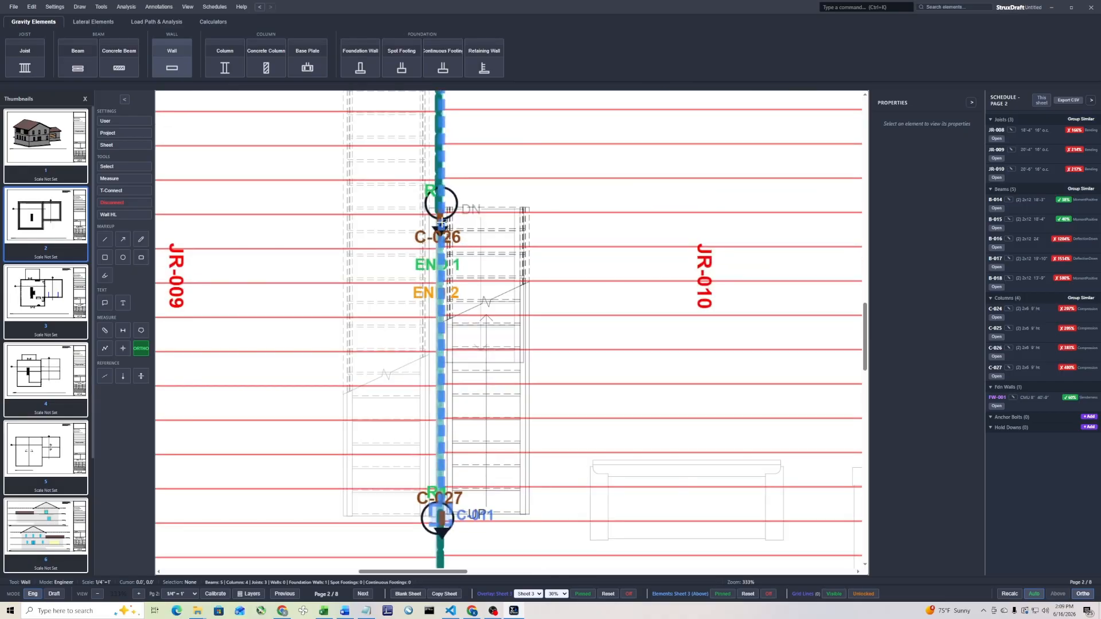
pyautogui.click(442, 222)
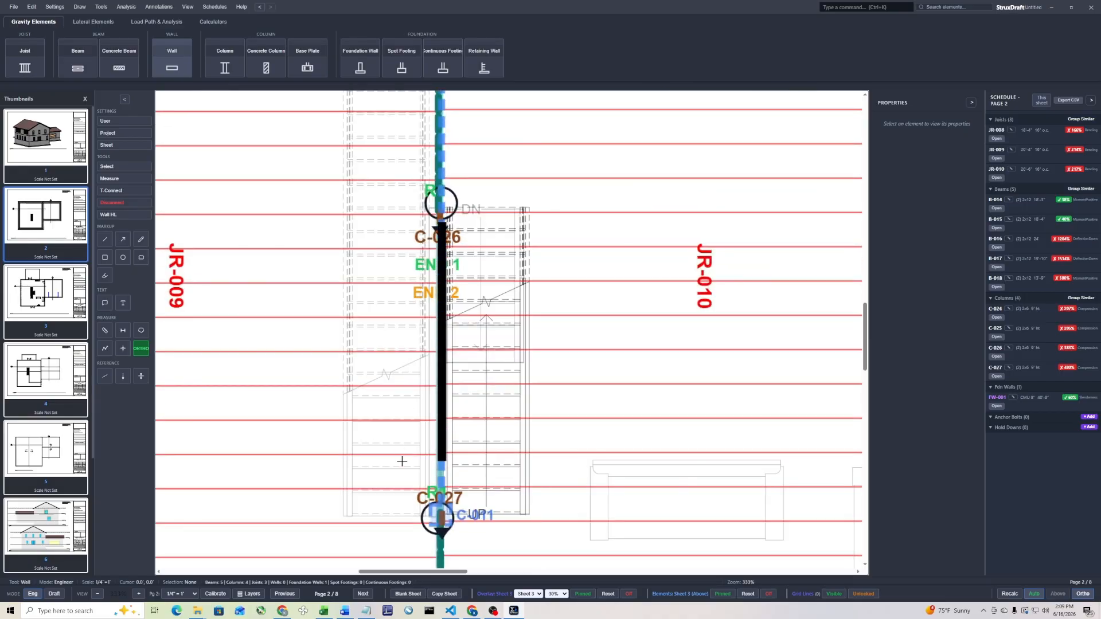
pyautogui.click(406, 494)
pyautogui.press('Escape')
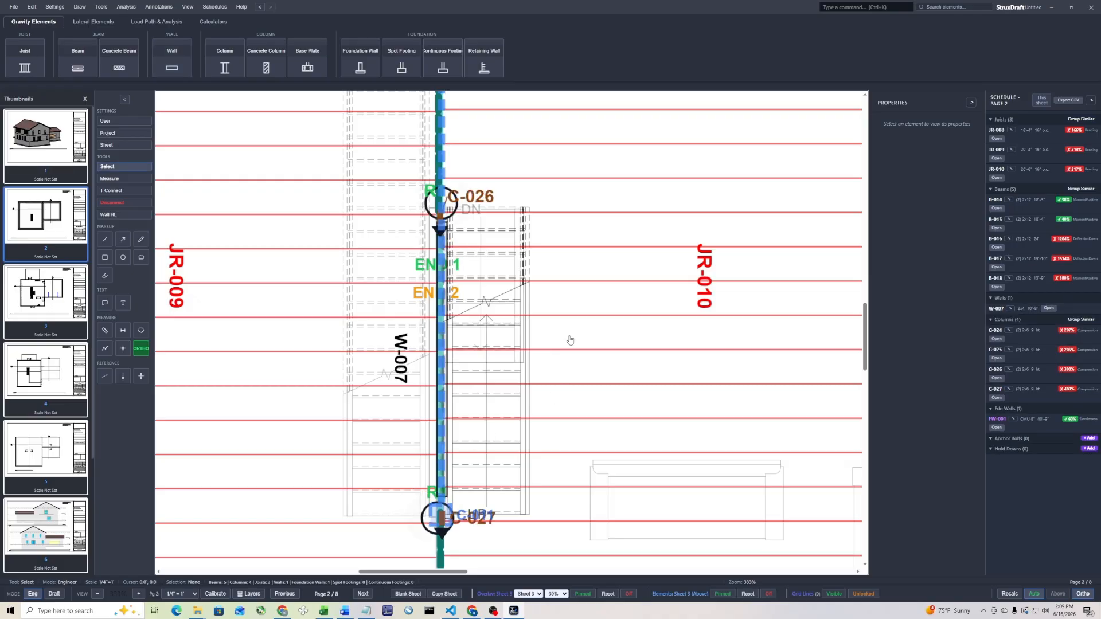
# T-Connect JR-009's R2 end, JR-010's R1 end and upstream wall W-003 to wall W-007, skipping the two connections into JR-010
pyautogui.scroll(-3, 568, 340)
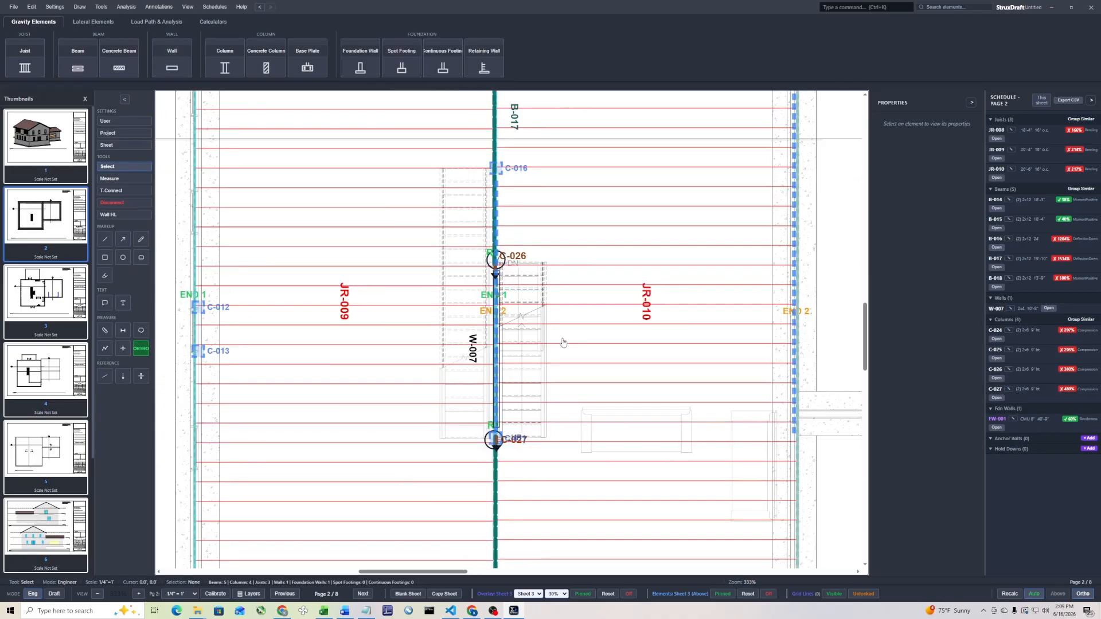
pyautogui.click(121, 190)
pyautogui.moveTo(565, 334); pyautogui.dragTo(500, 405)
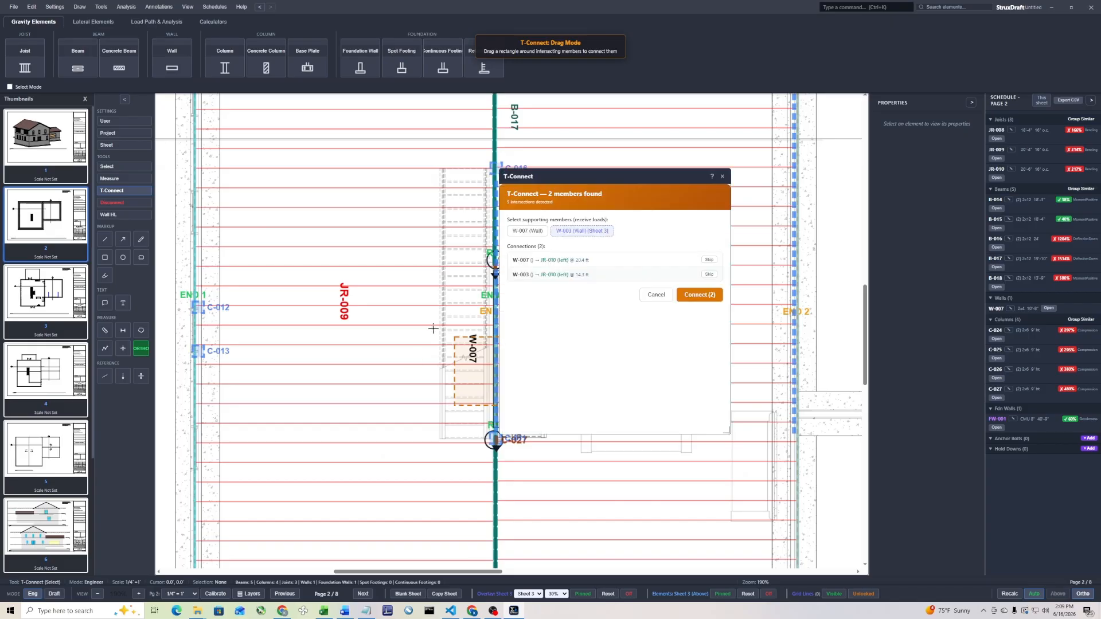
pyautogui.click(523, 231)
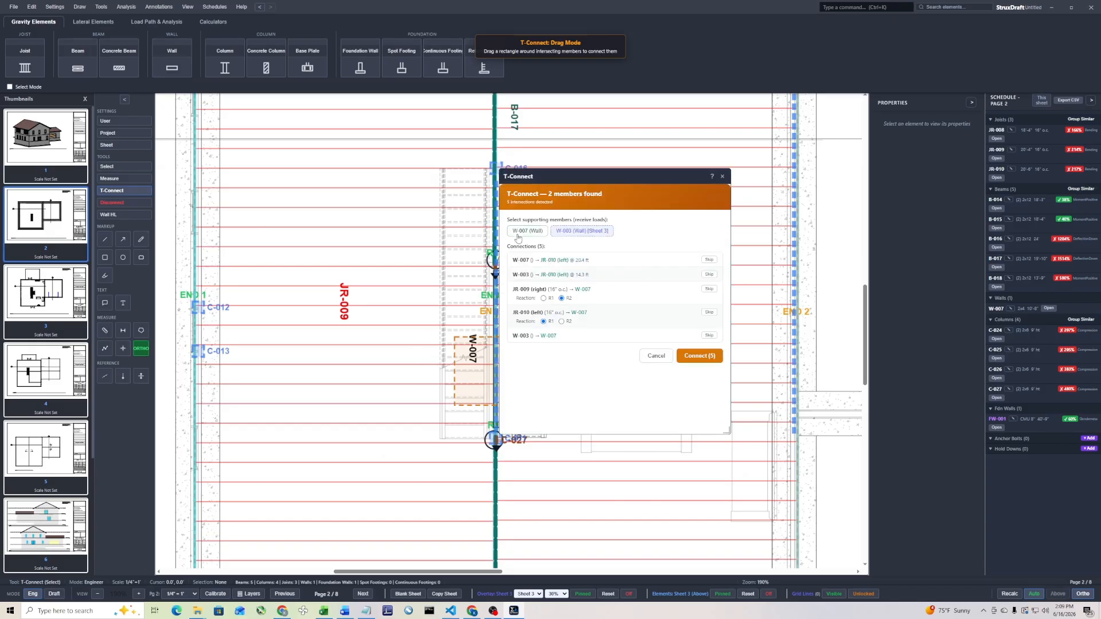
pyautogui.click(710, 260)
pyautogui.click(709, 275)
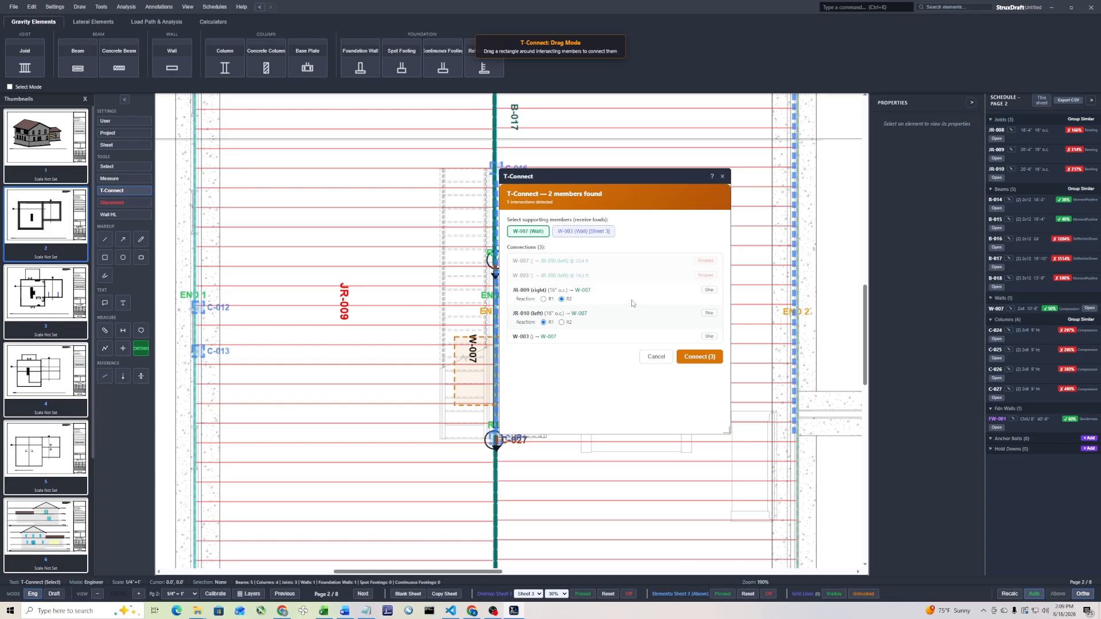
pyautogui.click(699, 356)
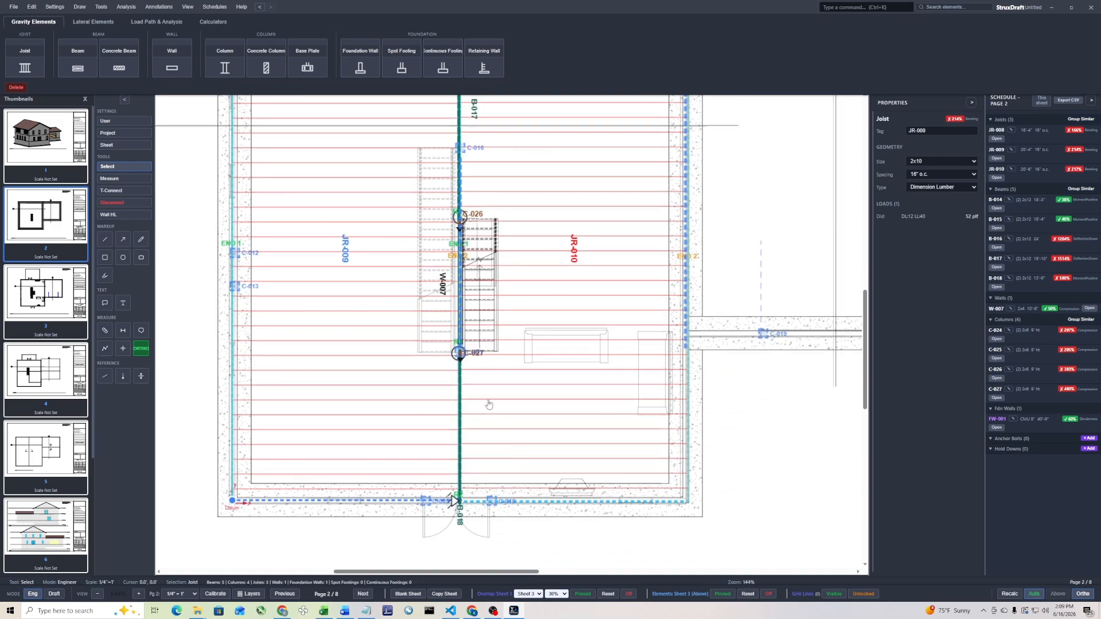
# T-Connect joist areas JR-009 and JR-010 to beam B-018, skipping the connection from B-018 into JR-010
pyautogui.click(115, 190)
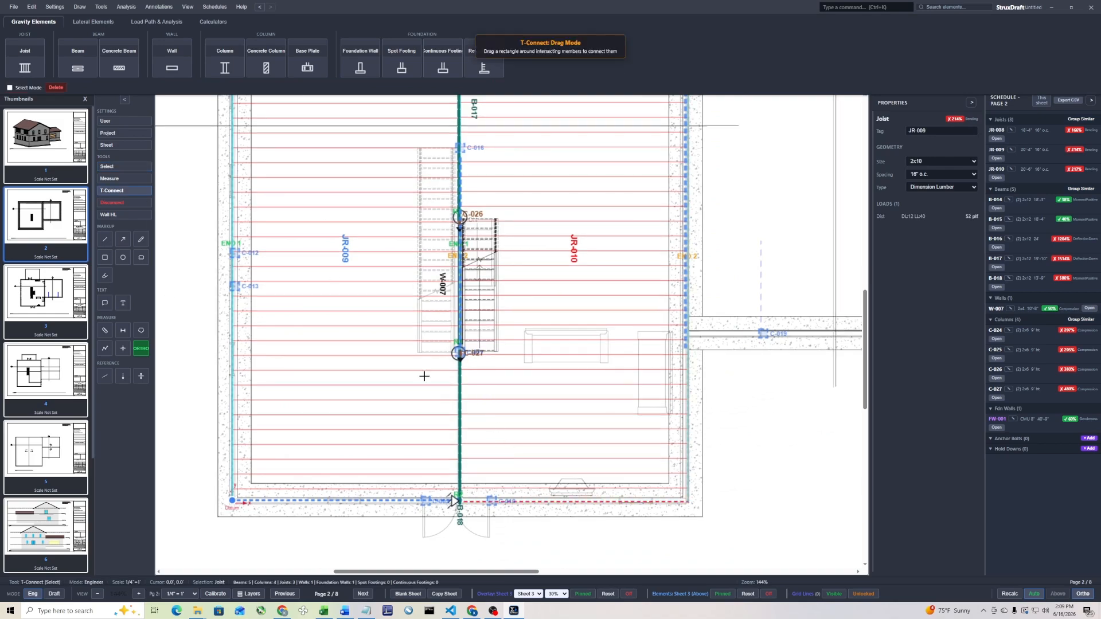
pyautogui.moveTo(467, 391); pyautogui.dragTo(434, 425)
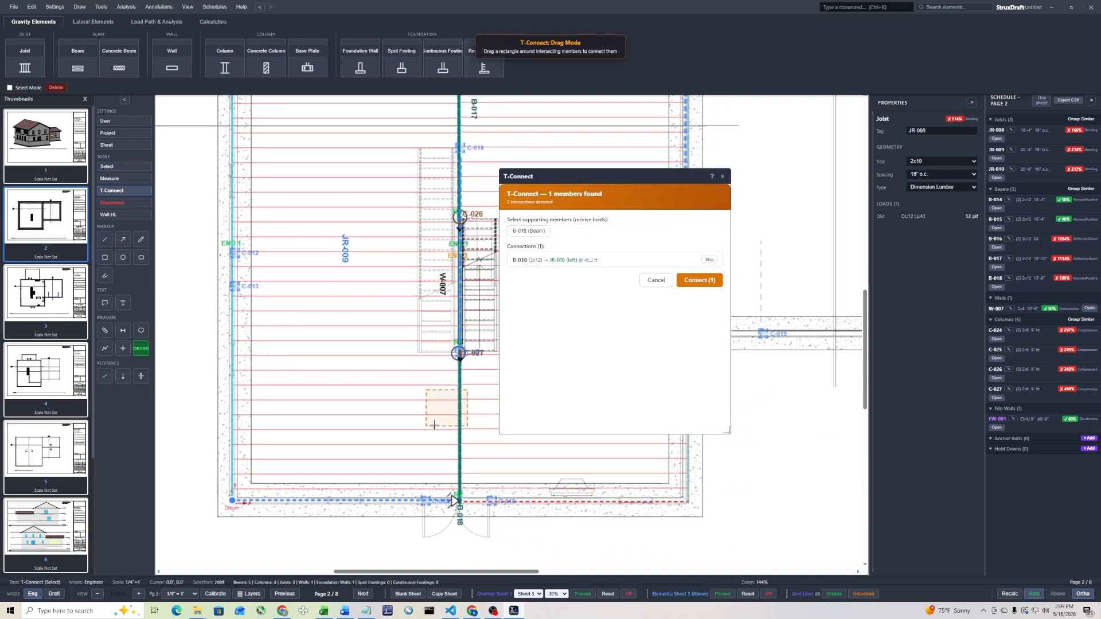
pyautogui.click(528, 231)
pyautogui.click(709, 261)
pyautogui.click(704, 327)
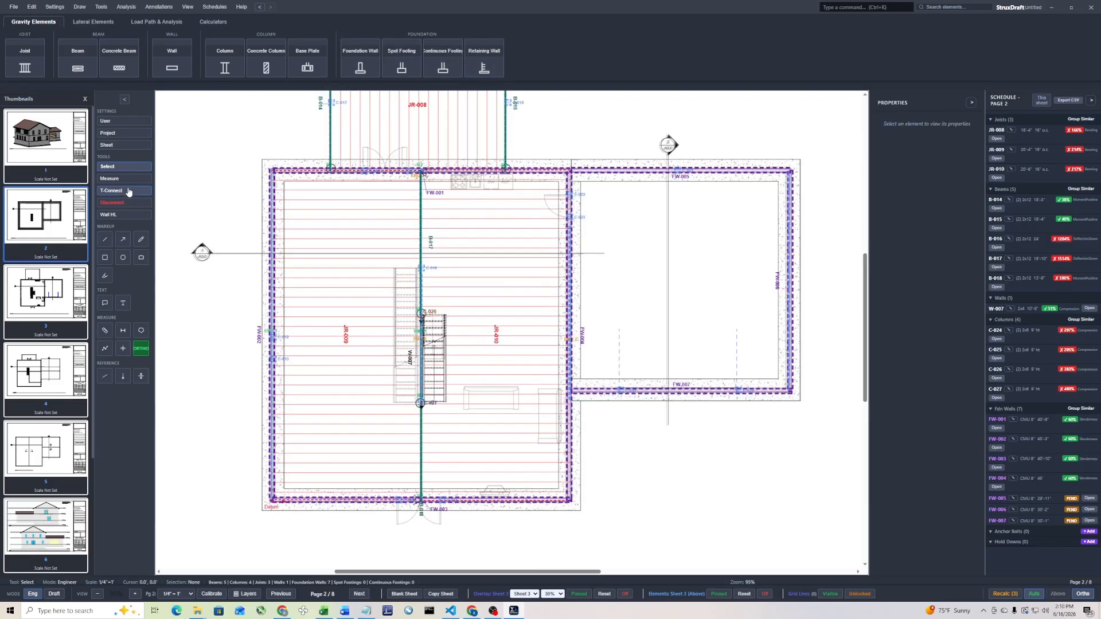
# T-Connect beam B-018 and upstream columns C-009 and C-010 to foundation wall FW-003, skipping both joist area connections
pyautogui.click(128, 191)
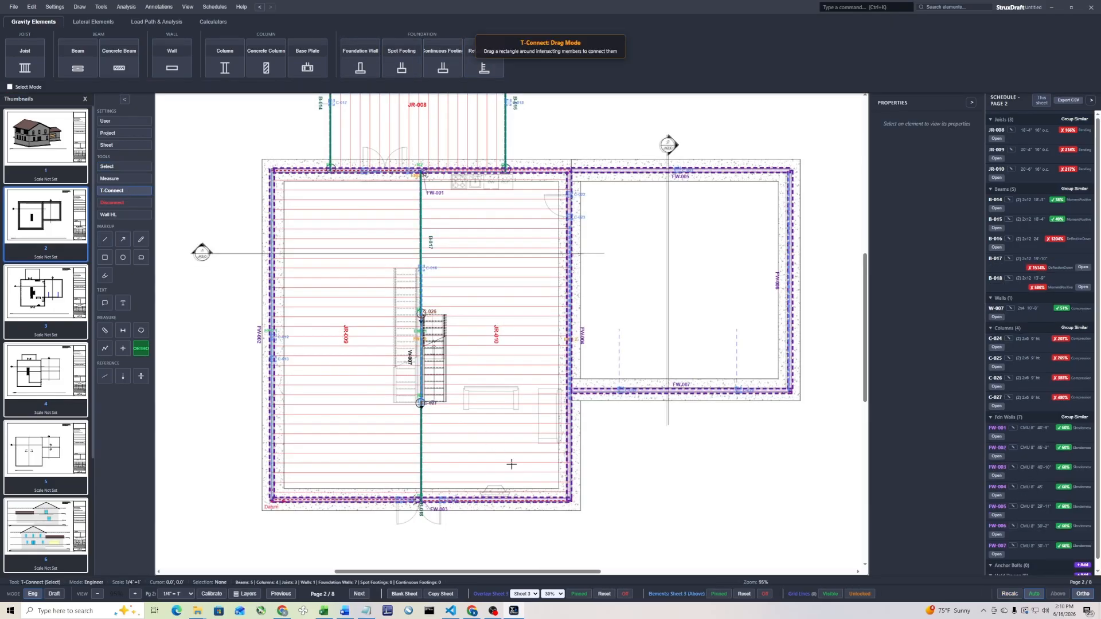
pyautogui.moveTo(539, 481); pyautogui.dragTo(275, 519)
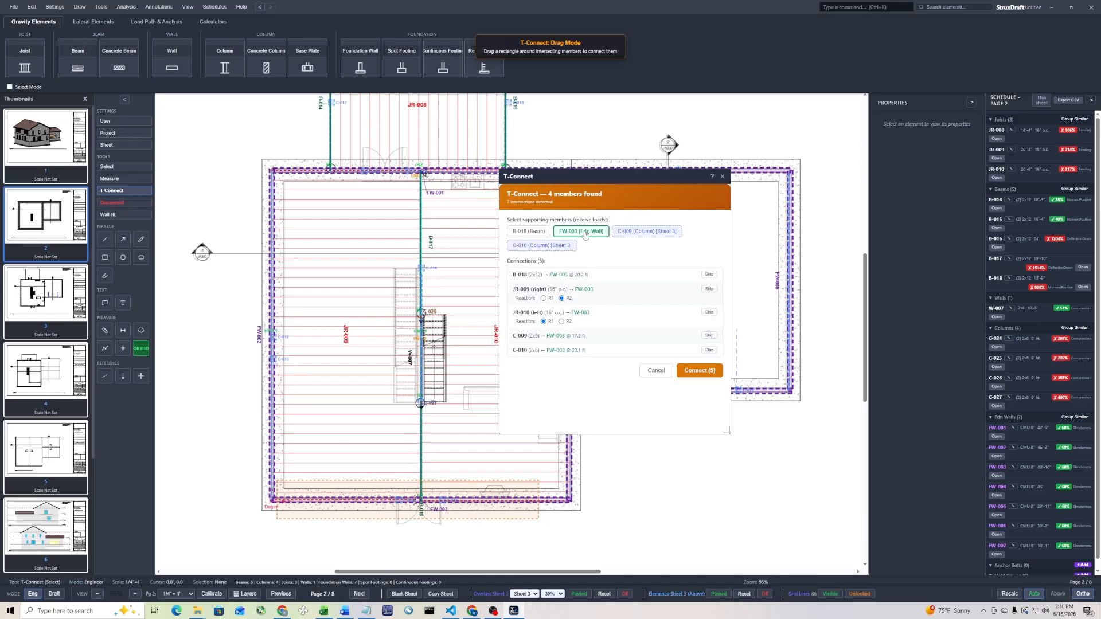
pyautogui.click(709, 289)
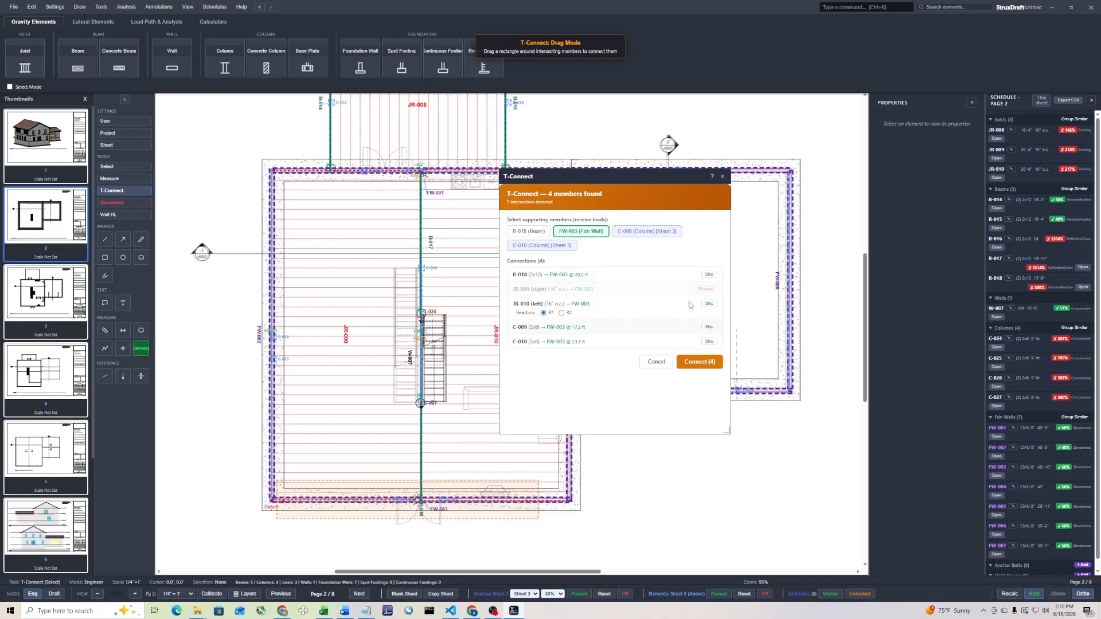
pyautogui.click(708, 304)
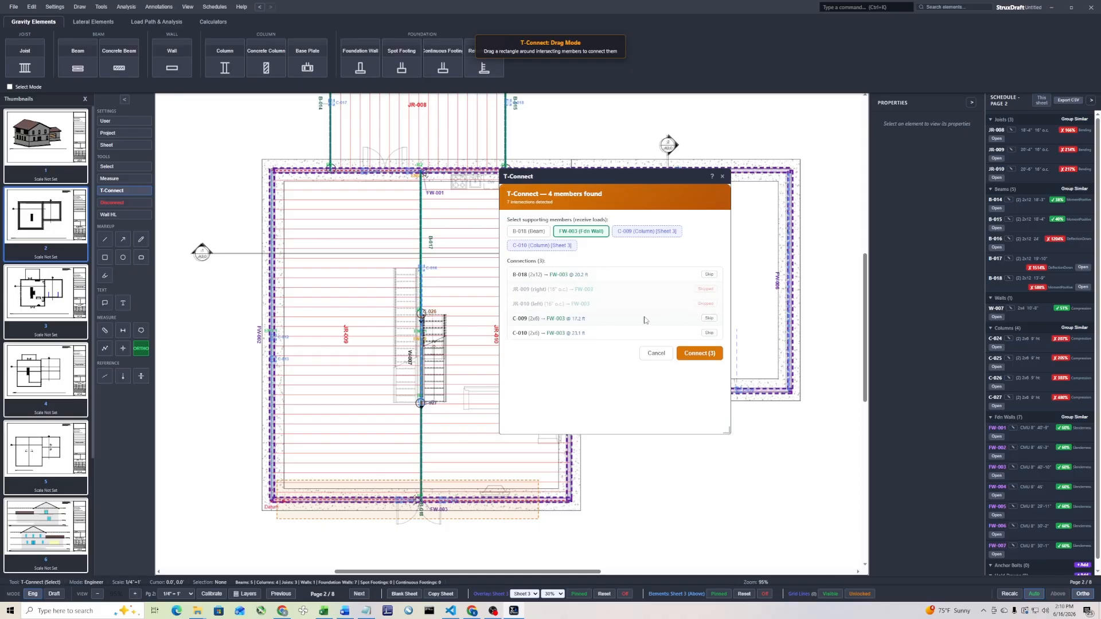
pyautogui.click(698, 353)
# T-Connect joist area JR-009's R1 end and upstream columns C-012 and C-013 to foundation wall FW-002
pyautogui.moveTo(311, 202); pyautogui.dragTo(217, 482)
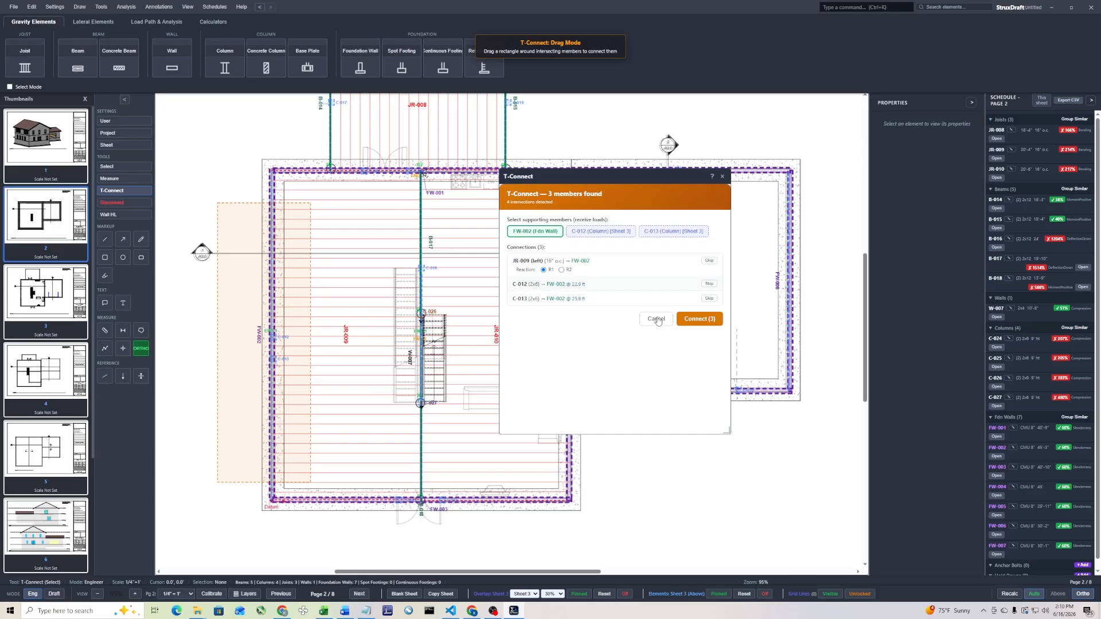
# Cancel the pending connection, turn off the Sheet 3 element overlay, and examine joist area JR-003 and columns C-012 and C-013 on page 3
pyautogui.click(657, 320)
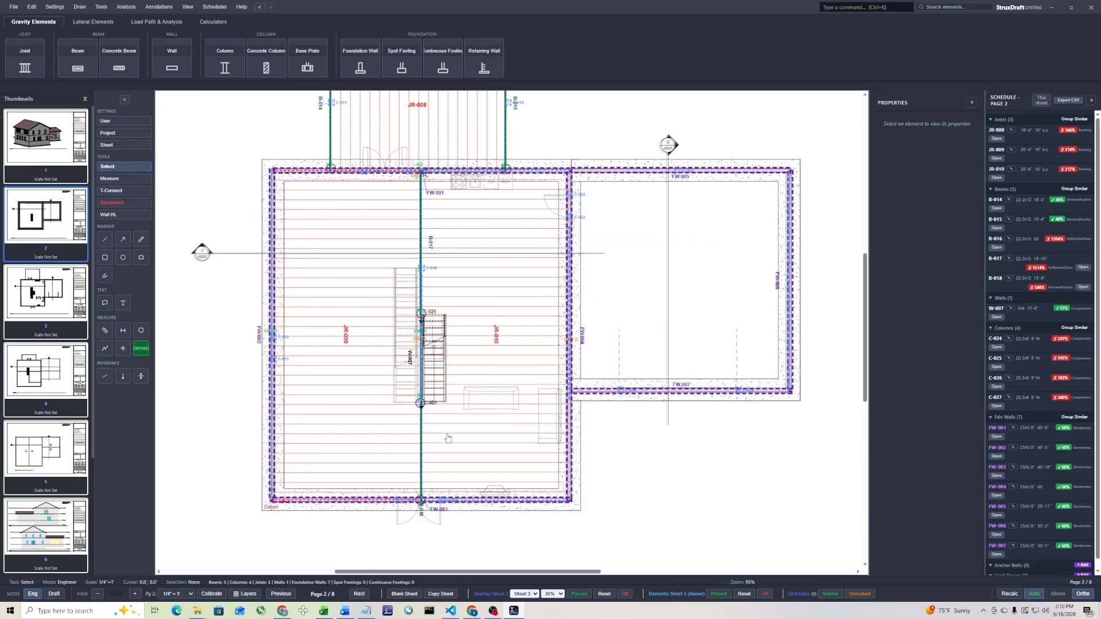
pyautogui.click(765, 594)
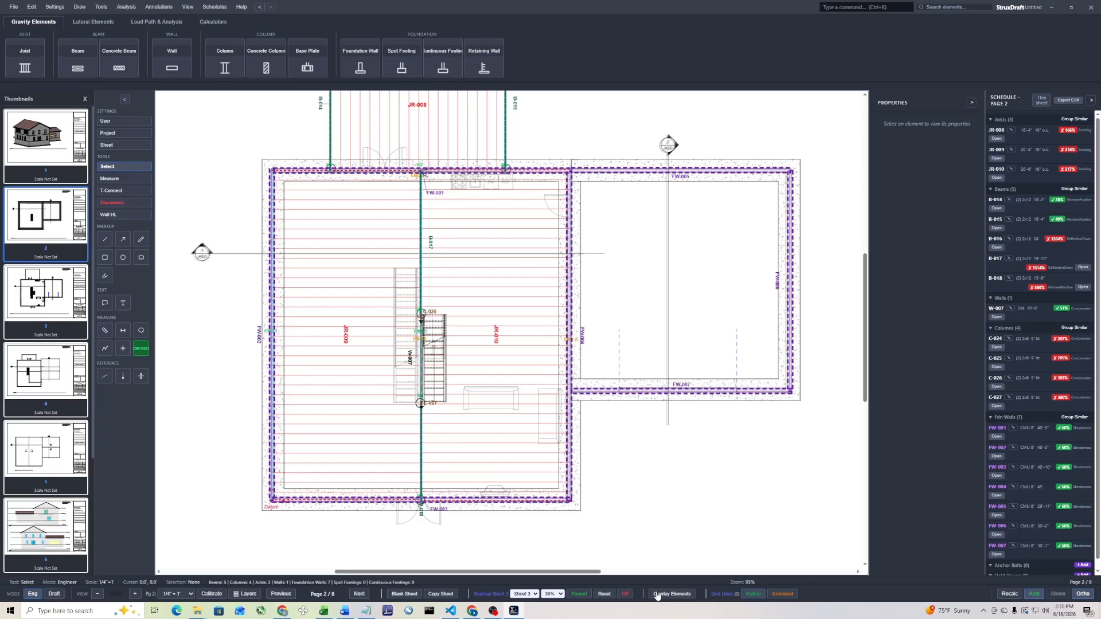
pyautogui.click(359, 598)
pyautogui.moveTo(243, 442); pyautogui.dragTo(355, 436)
pyautogui.scroll(5, 318, 378)
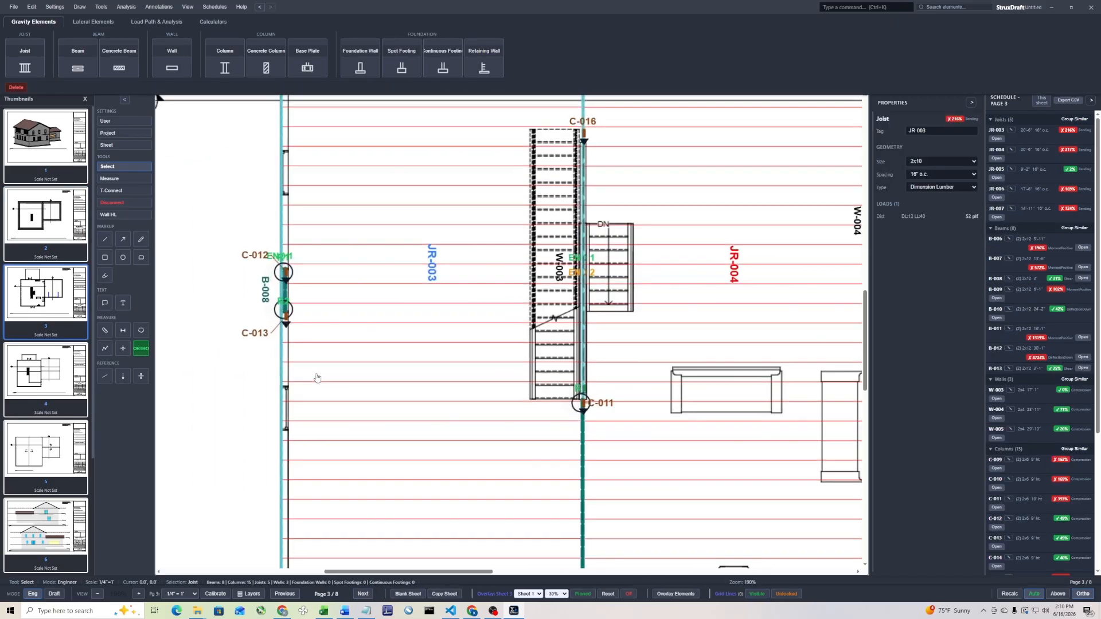
pyautogui.scroll(5, 324, 396)
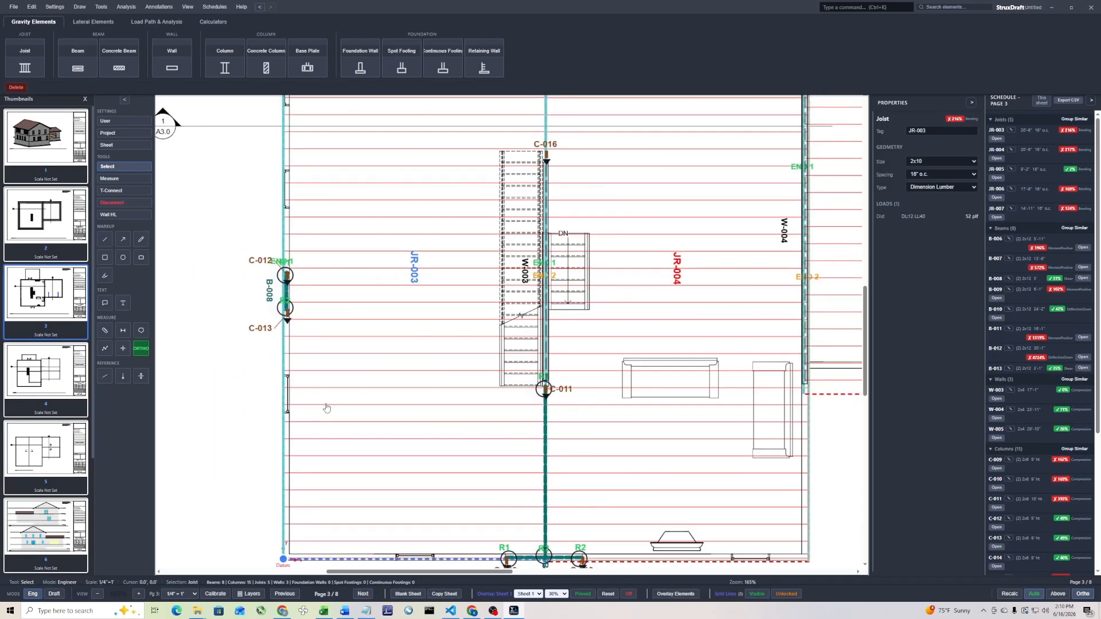
pyautogui.scroll(-5, 326, 407)
# Overlay Sheet 3's walls, columns, joists and beams on page 2 as upstream elements
pyautogui.click(281, 594)
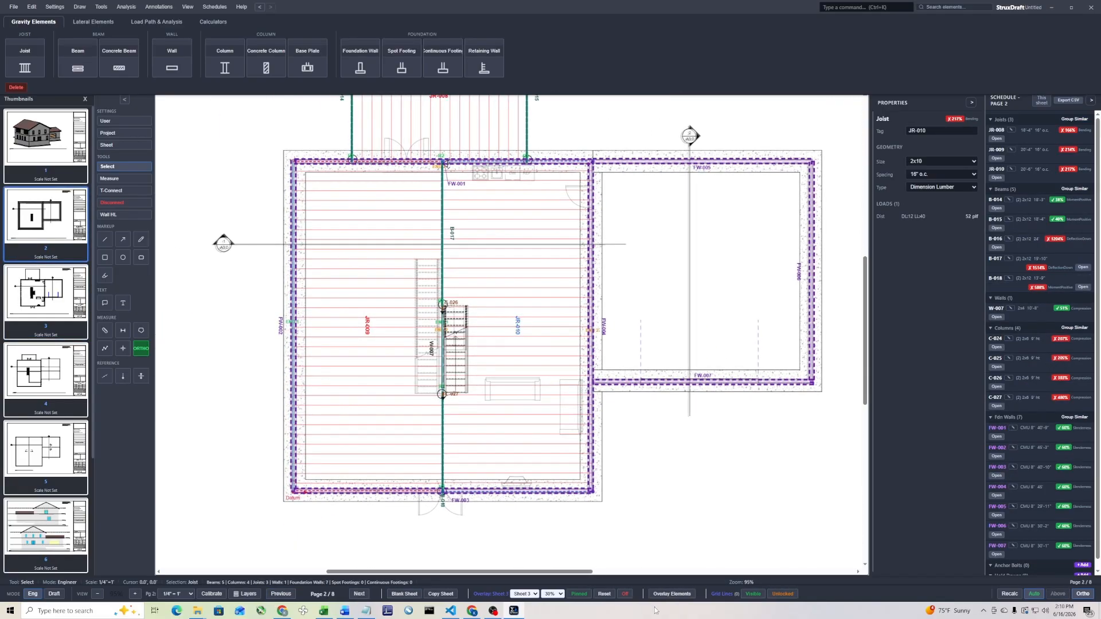
pyautogui.click(672, 594)
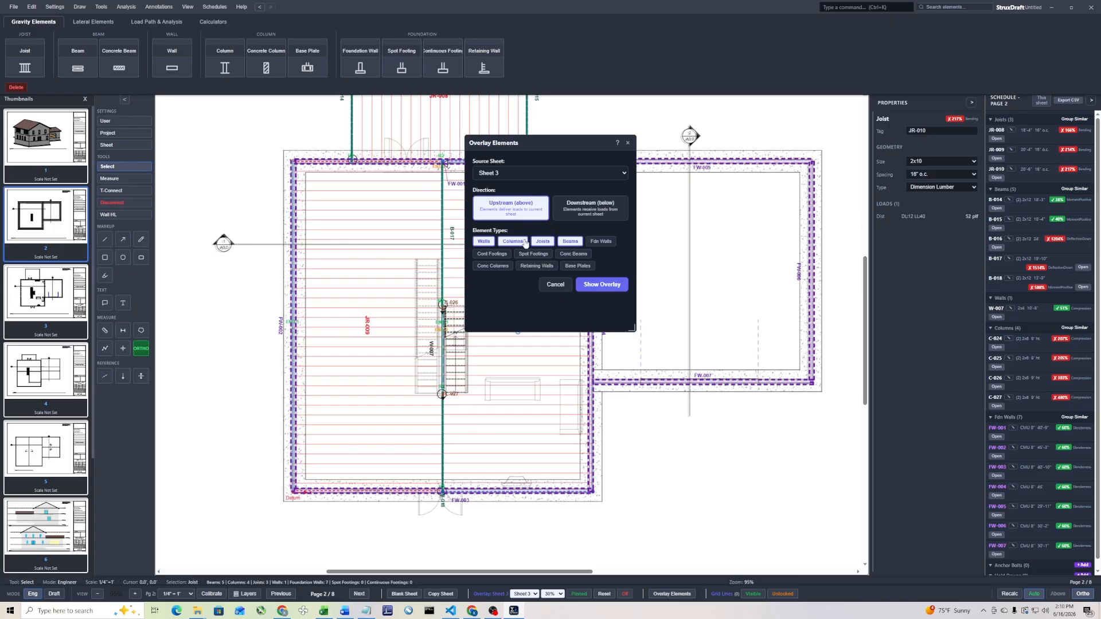
pyautogui.click(616, 285)
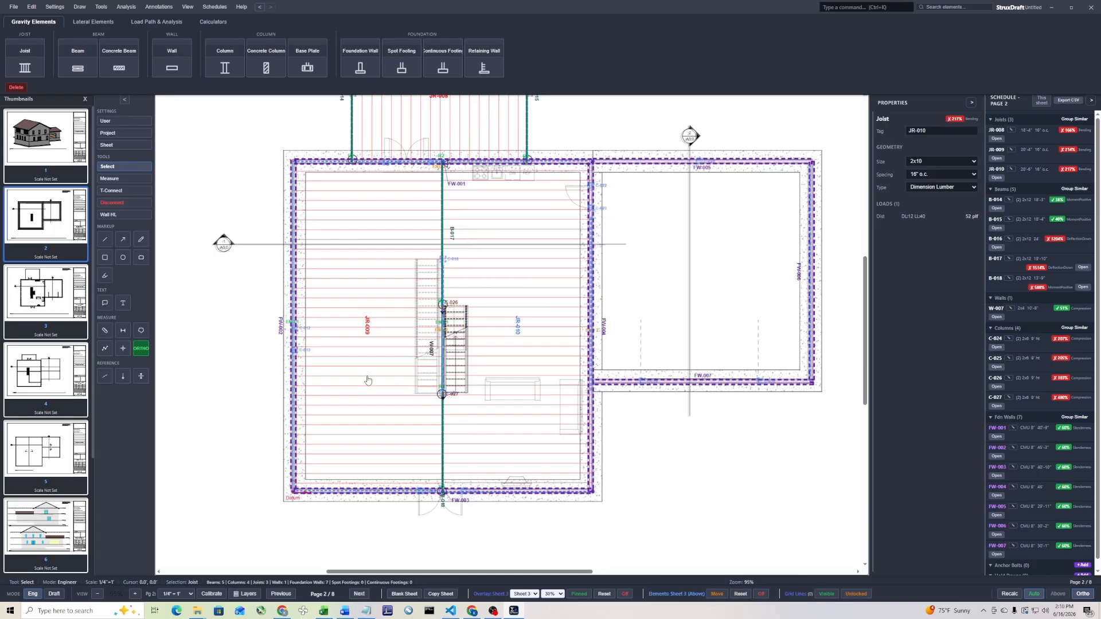
# T-Connect joist area JR-009's R1 end and upstream columns C-012 and C-013 to foundation wall FW-002
pyautogui.click(124, 191)
pyautogui.moveTo(328, 252); pyautogui.dragTo(247, 437)
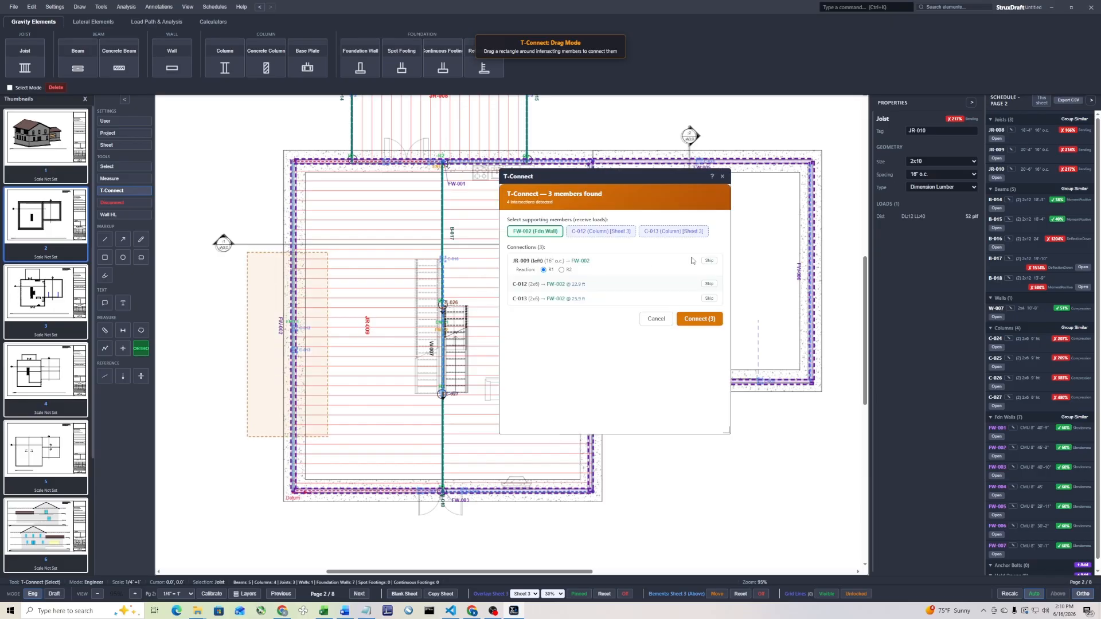
pyautogui.click(698, 319)
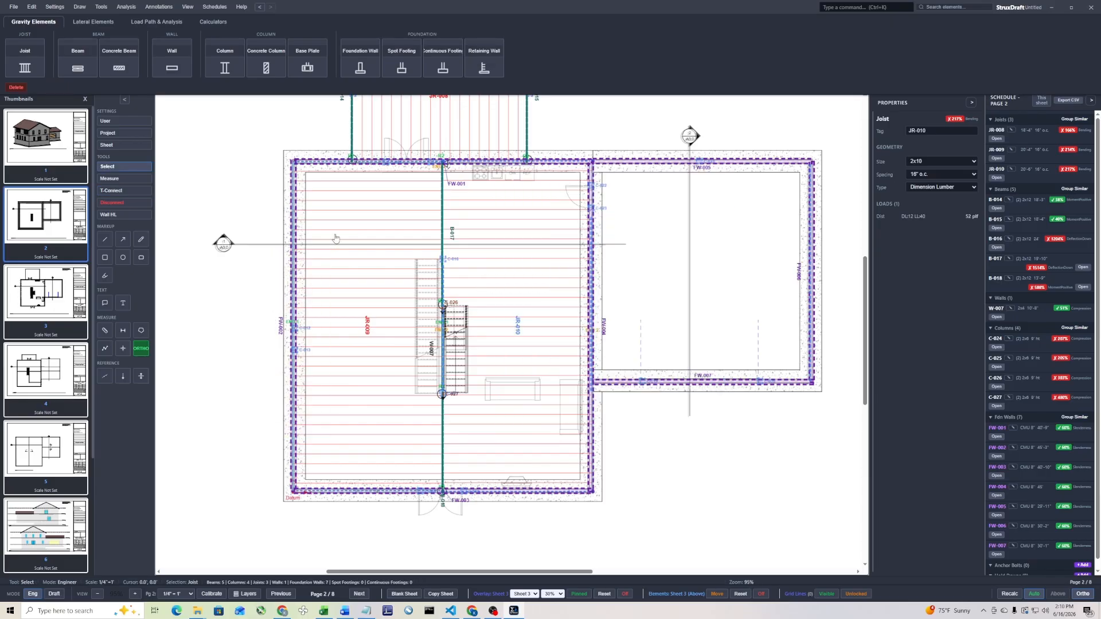
# T-Connect joist area JR-010's R2 end, upstream wall W-004 and columns C-022 and C-023 to foundation wall FW-004
pyautogui.click(122, 190)
pyautogui.moveTo(621, 179); pyautogui.dragTo(565, 368)
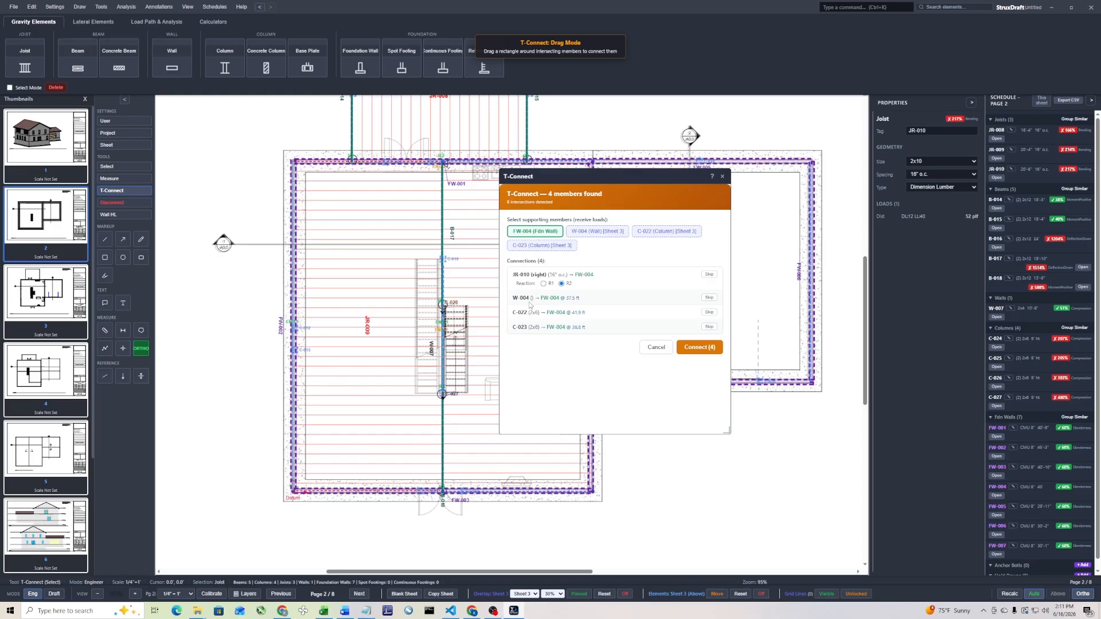
pyautogui.click(690, 348)
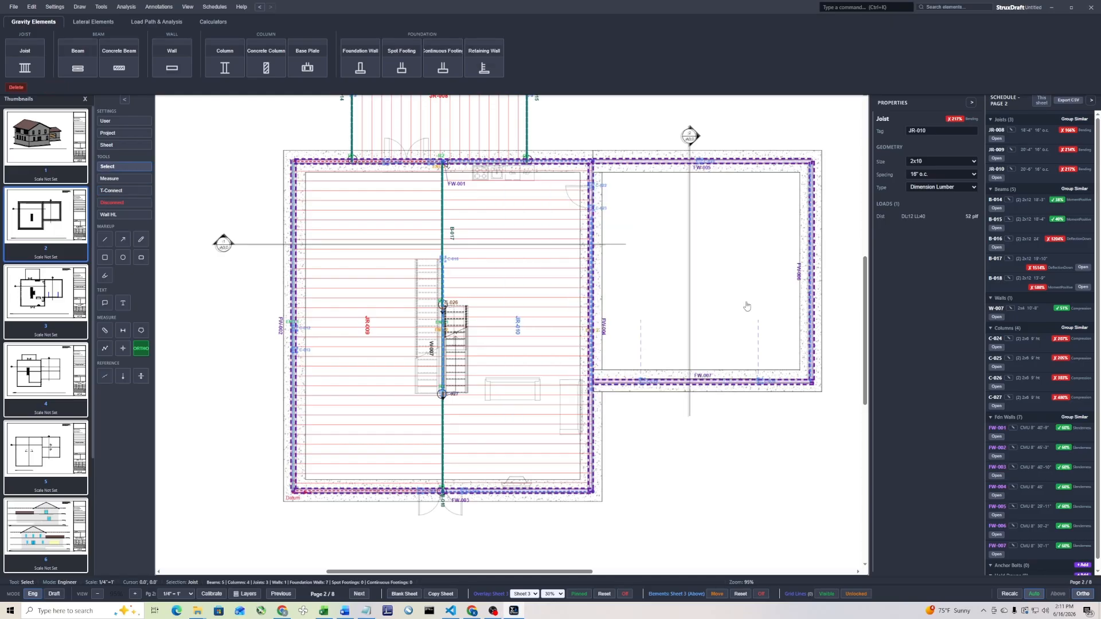
# T-Connect upstream columns C-019 and C-020 to foundation wall FW-007
pyautogui.click(117, 190)
pyautogui.moveTo(781, 319); pyautogui.dragTo(619, 423)
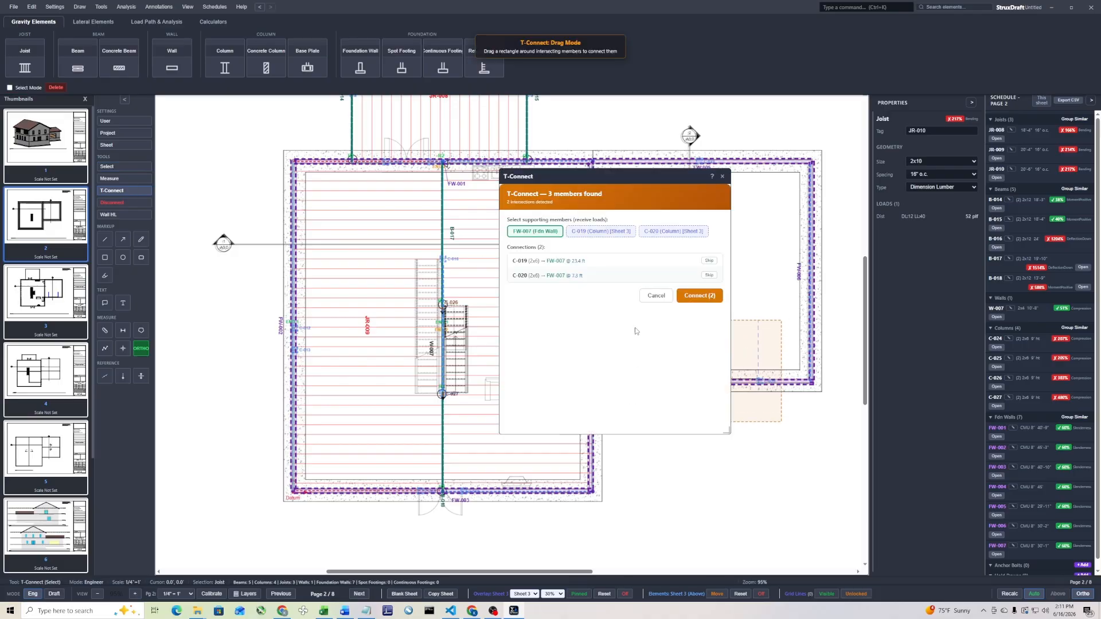
pyautogui.click(699, 296)
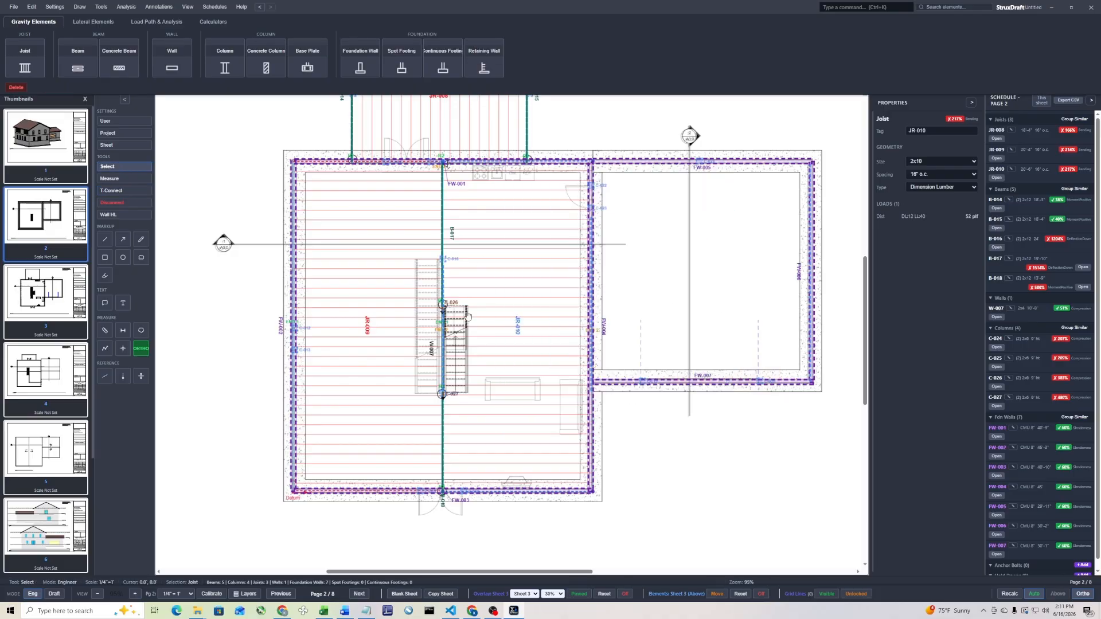
# T-Connect upstream column C-021 to foundation wall FW-005 and upstream wall W-005 to foundation wall FW-006
pyautogui.click(111, 190)
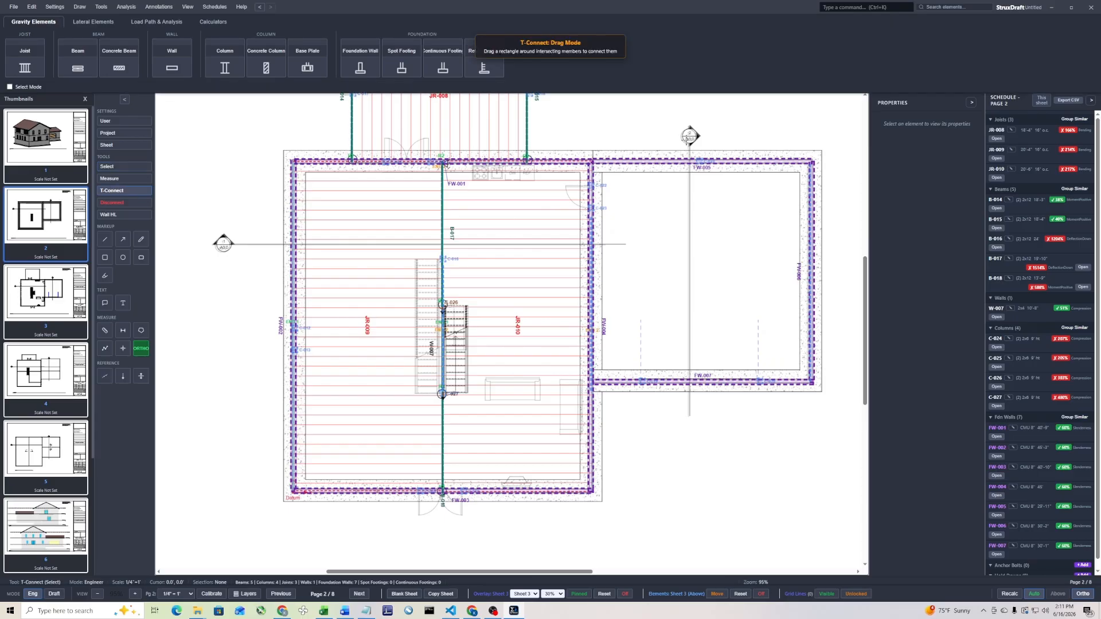
pyautogui.moveTo(732, 134); pyautogui.dragTo(666, 208)
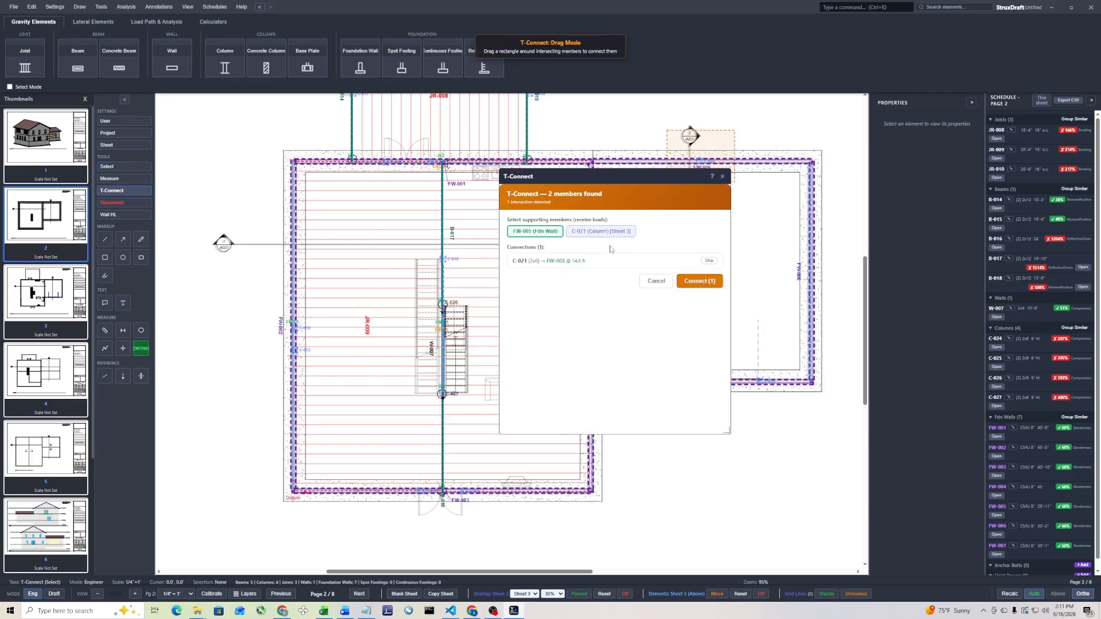
pyautogui.click(695, 284)
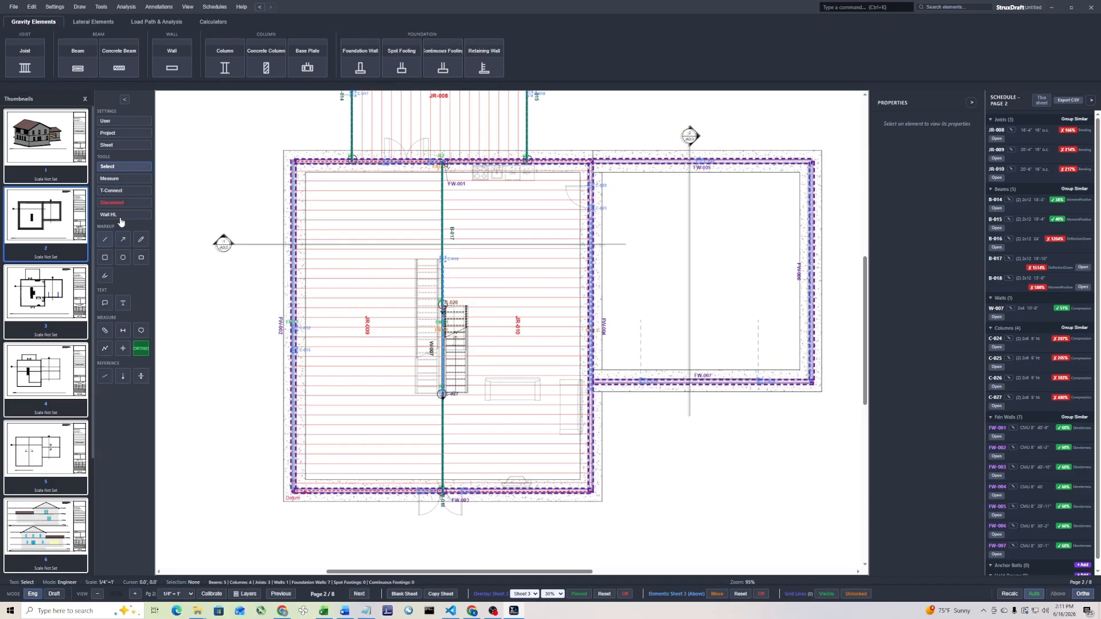
pyautogui.click(111, 190)
pyautogui.moveTo(835, 202); pyautogui.dragTo(764, 346)
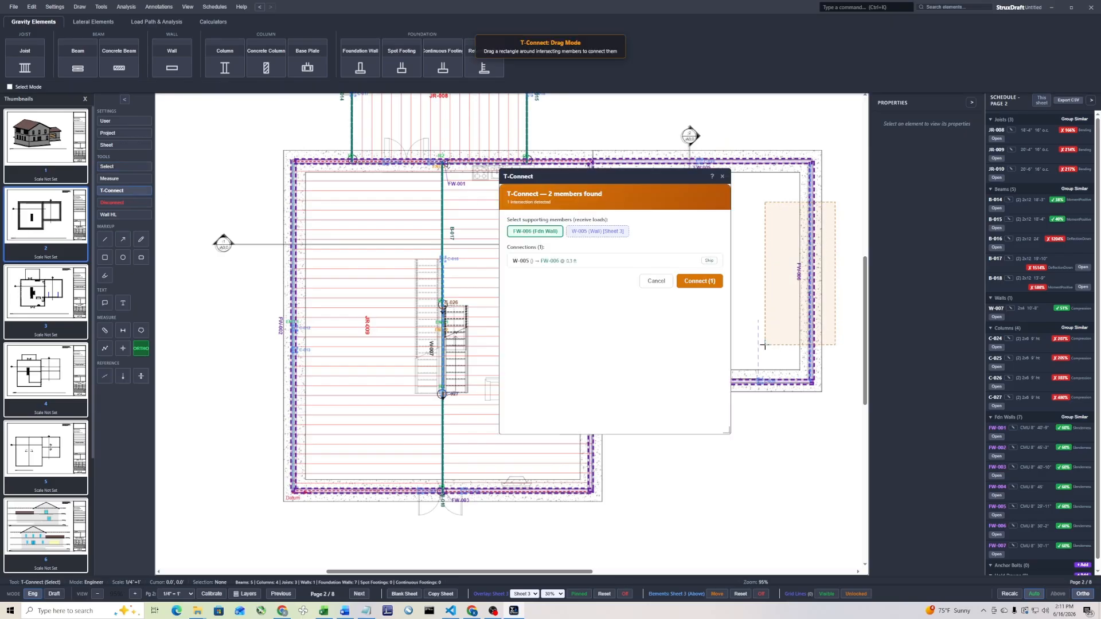
pyautogui.click(704, 281)
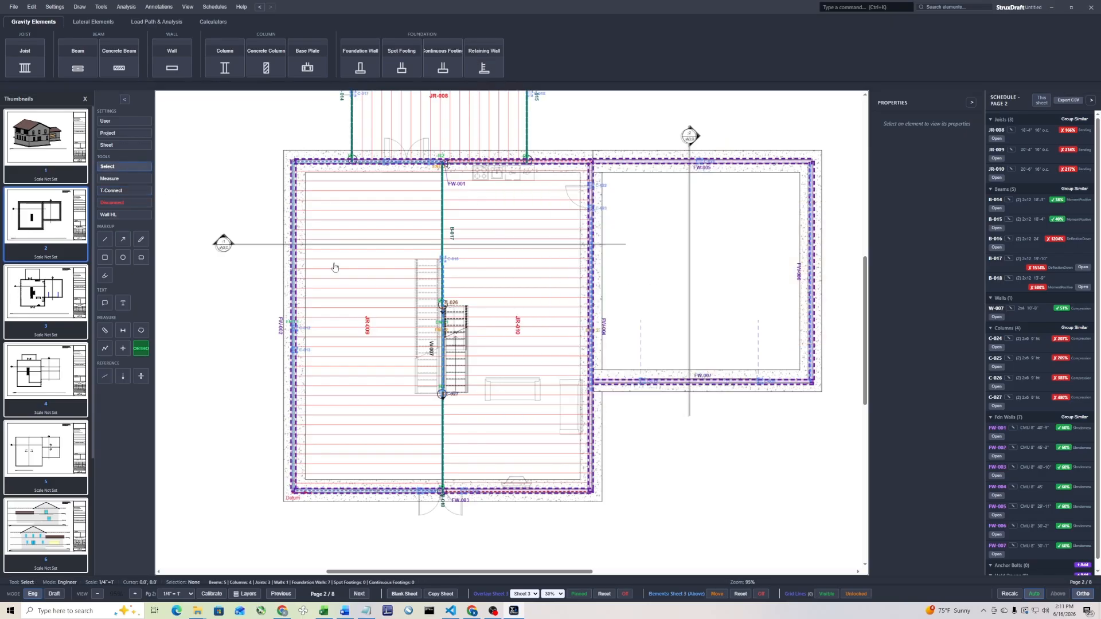
# Open the structure's 3D model in a maximized window and orbit it to view the roof framing
pyautogui.moveTo(396, 154); pyautogui.dragTo(423, 243, button='middle')
pyautogui.click(491, 287)
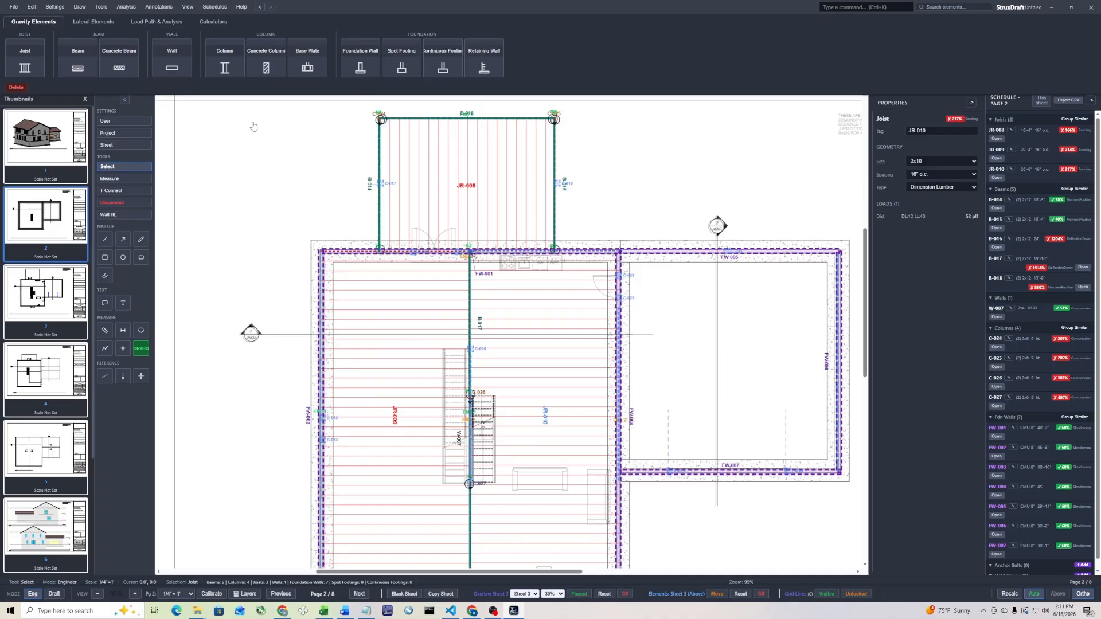
pyautogui.click(164, 22)
pyautogui.click(337, 67)
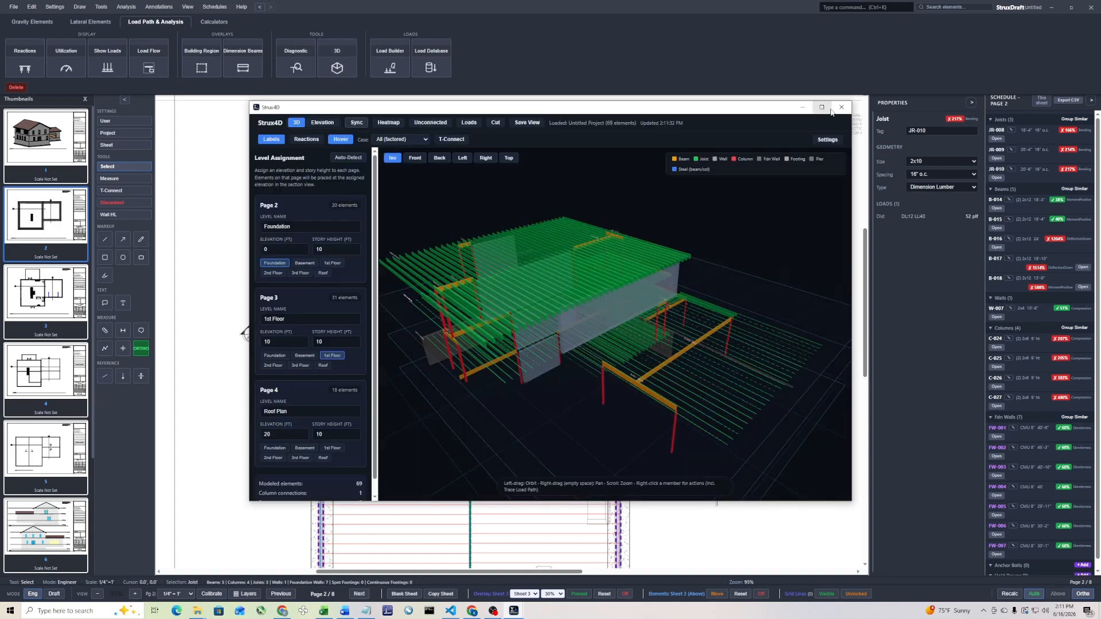
pyautogui.click(822, 107)
pyautogui.moveTo(637, 268); pyautogui.dragTo(597, 315)
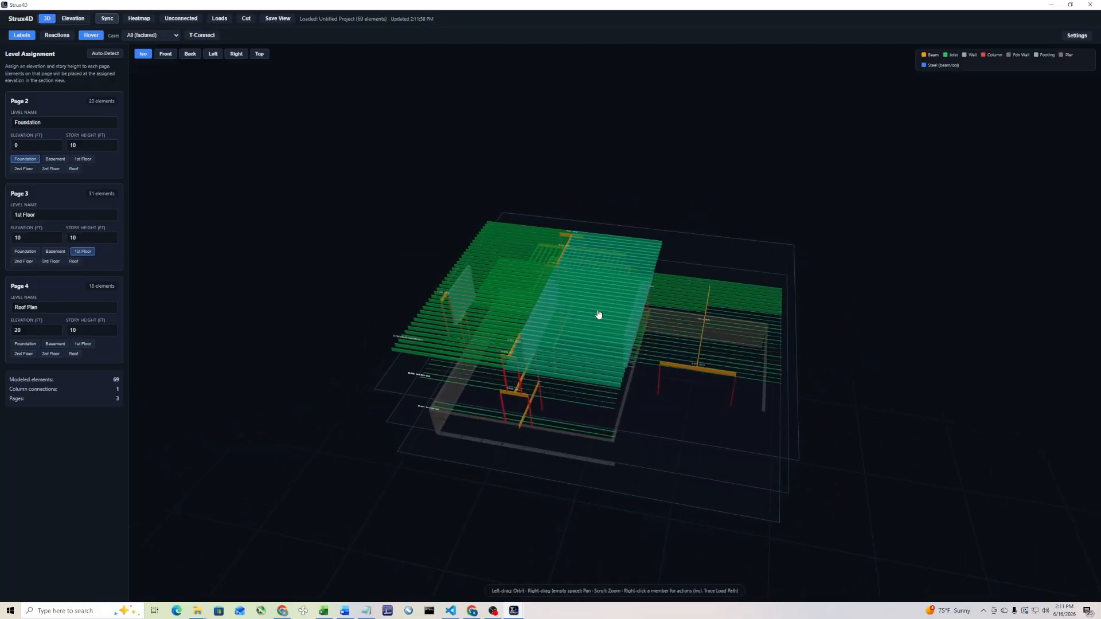
# Show roof joist area JR-002's load path, examine it from several sides, and close the 3D and joist design windows
pyautogui.rightClick(598, 313)
pyautogui.rightClick(600, 295)
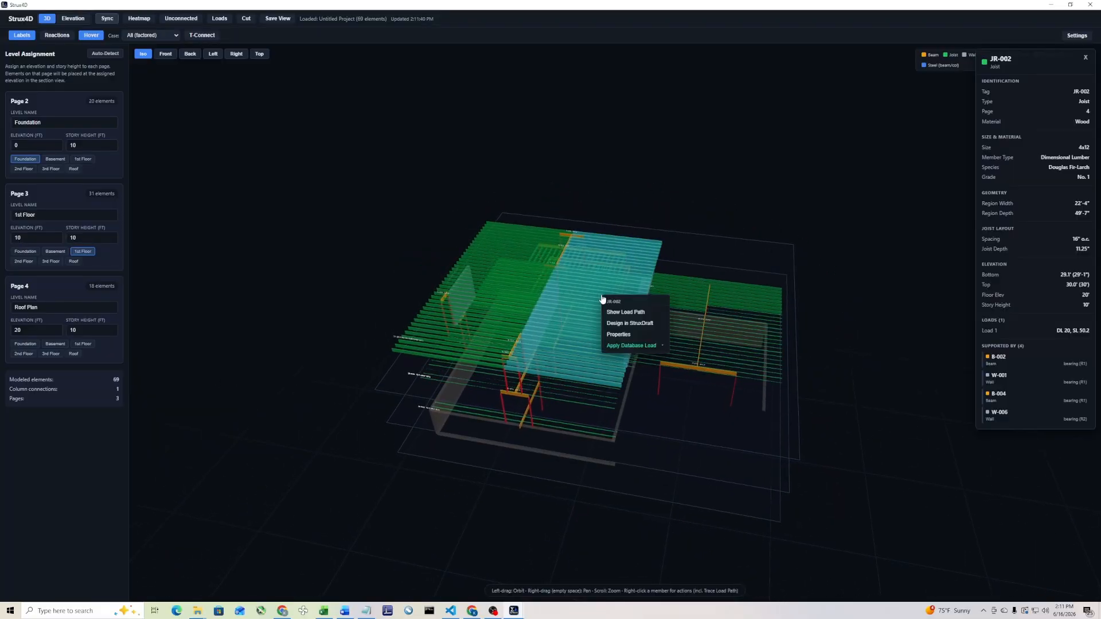
pyautogui.click(627, 315)
pyautogui.moveTo(898, 364); pyautogui.dragTo(614, 234)
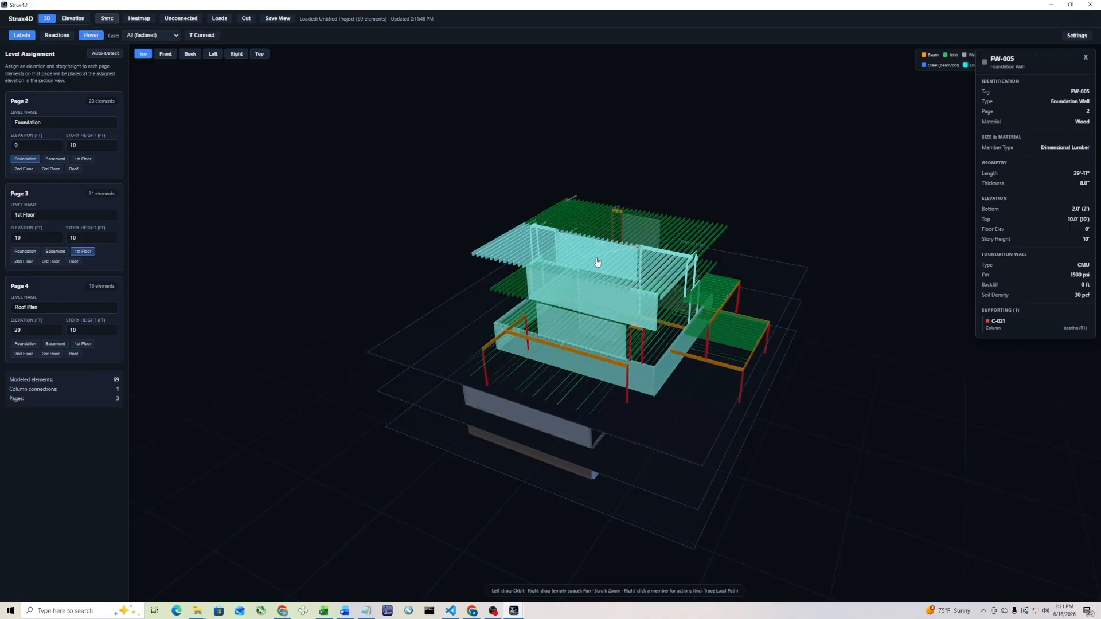
pyautogui.moveTo(687, 452)
pyautogui.mouseDown()
pyautogui.moveTo(786, 418)
pyautogui.moveTo(920, 413)
pyautogui.moveTo(911, 427)
pyautogui.moveTo(703, 437)
pyautogui.mouseUp()
pyautogui.click(705, 230)
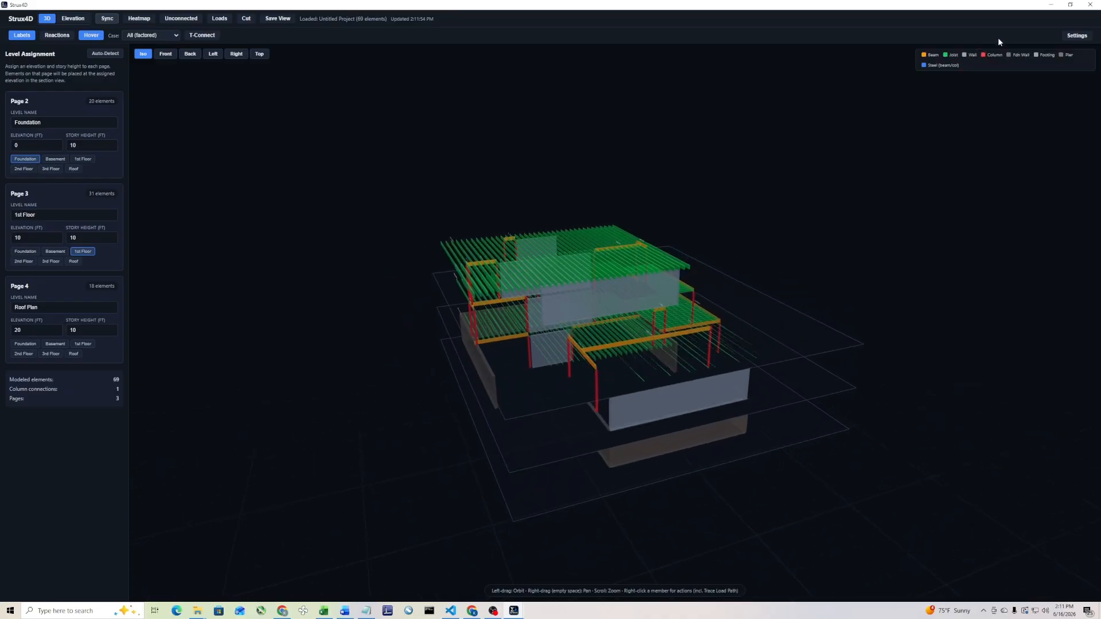
pyautogui.click(1087, 7)
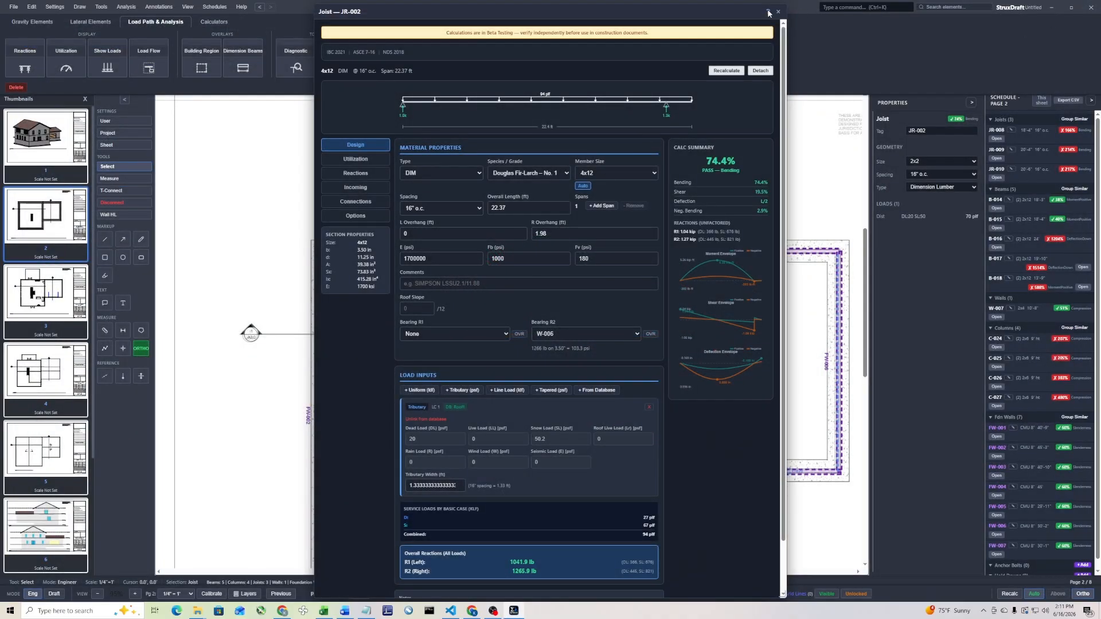
pyautogui.click(779, 11)
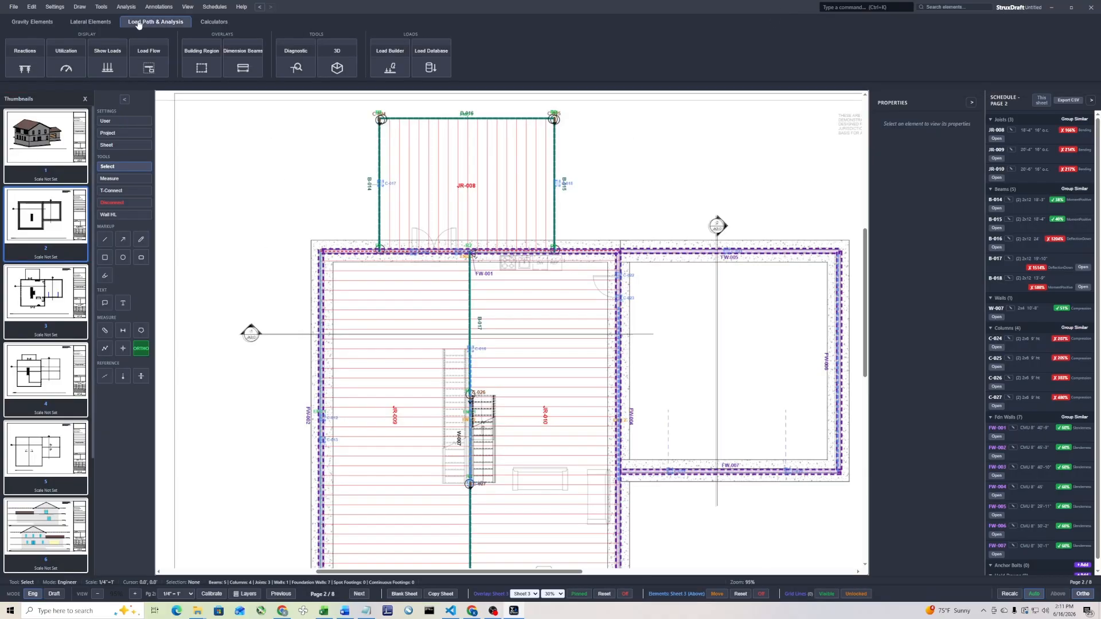
# Return to the gravity element tools and switch the foundation plan on page 2 to Draft mode
pyautogui.click(34, 21)
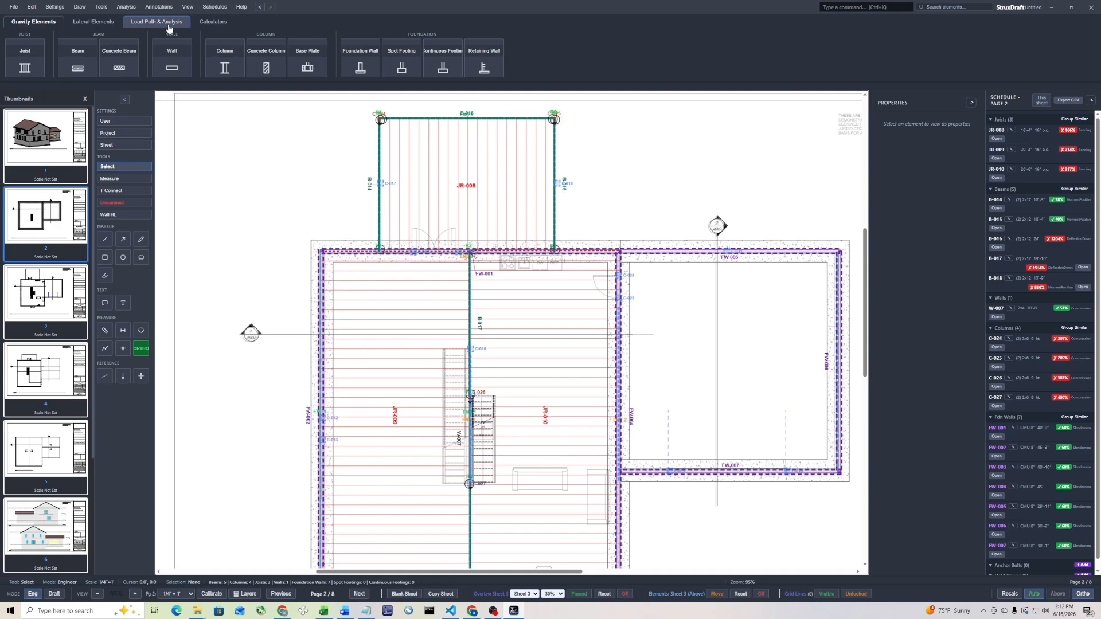
pyautogui.moveTo(525, 501); pyautogui.dragTo(548, 420)
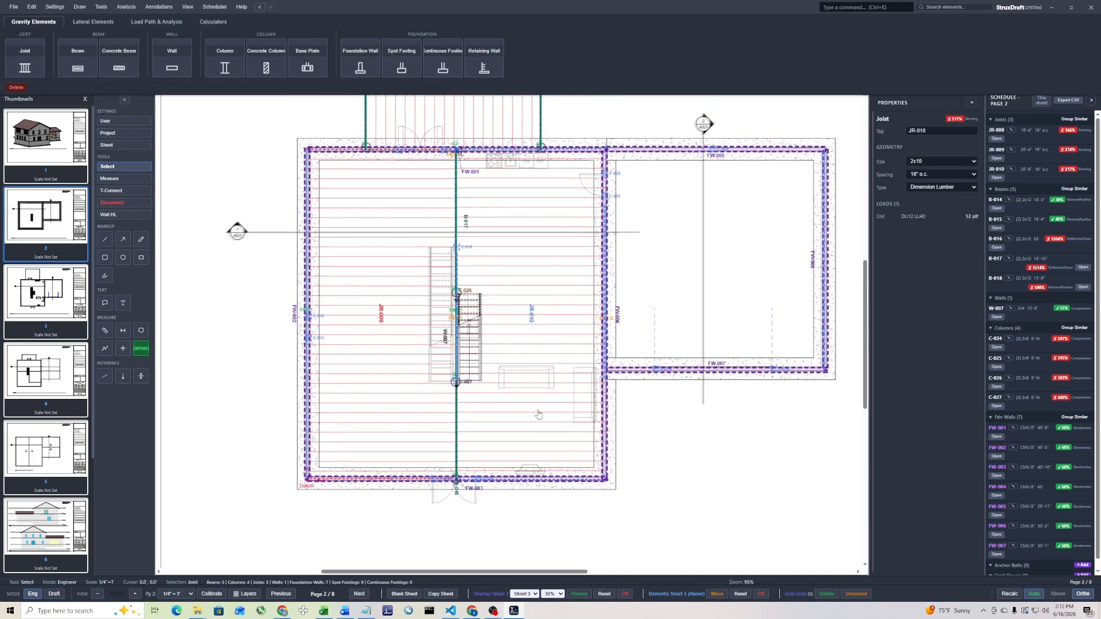
pyautogui.click(58, 595)
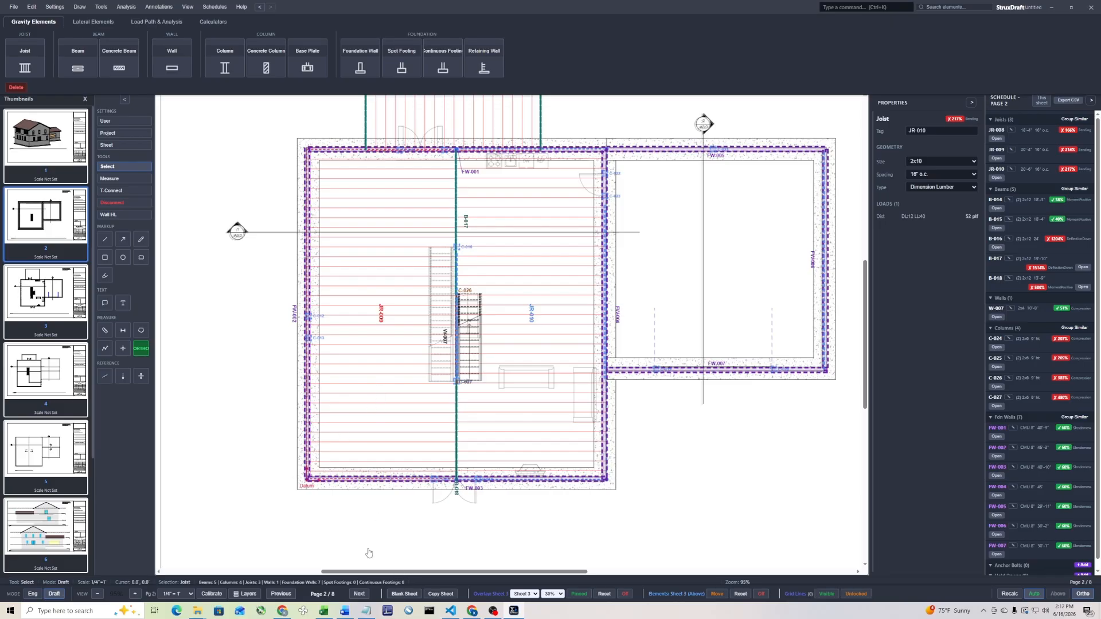
# Open the layer settings and hide the Joists, Beams, Walls, Columns and Spot Footings layers
pyautogui.hotkey('ctrl', 'k')
pyautogui.write('layer')
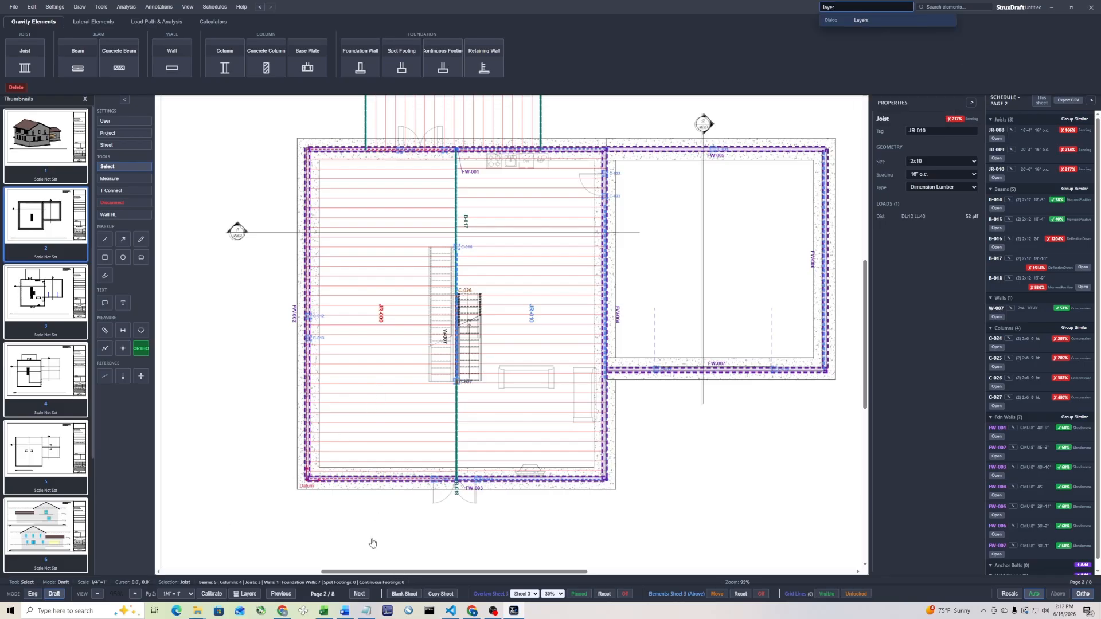
pyautogui.press('Return')
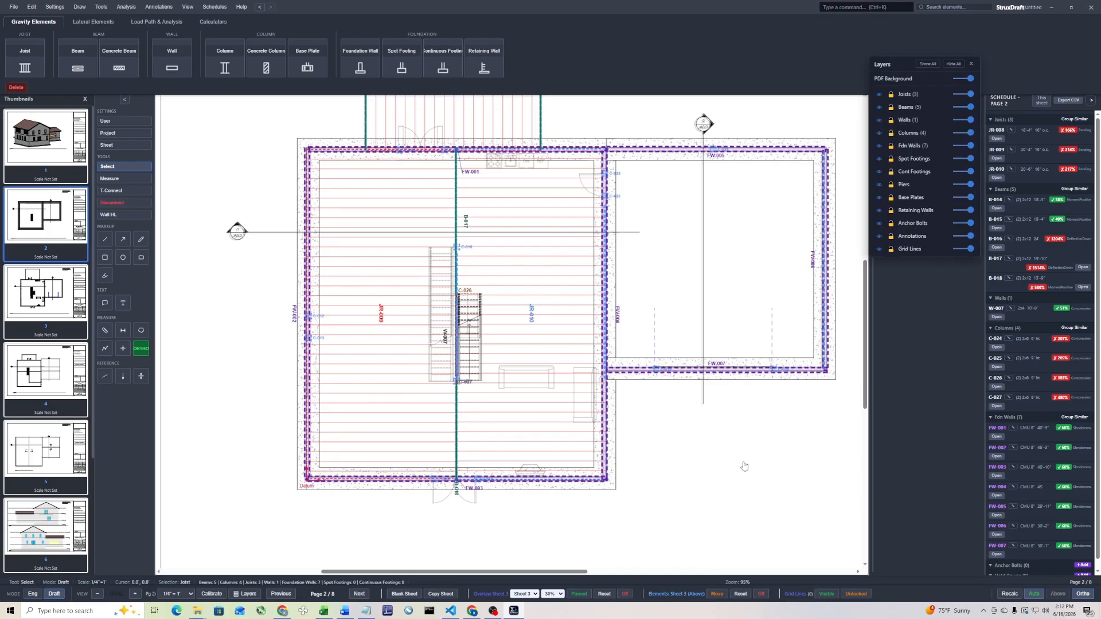
pyautogui.click(880, 95)
pyautogui.click(879, 107)
pyautogui.click(879, 121)
pyautogui.click(879, 133)
pyautogui.click(879, 158)
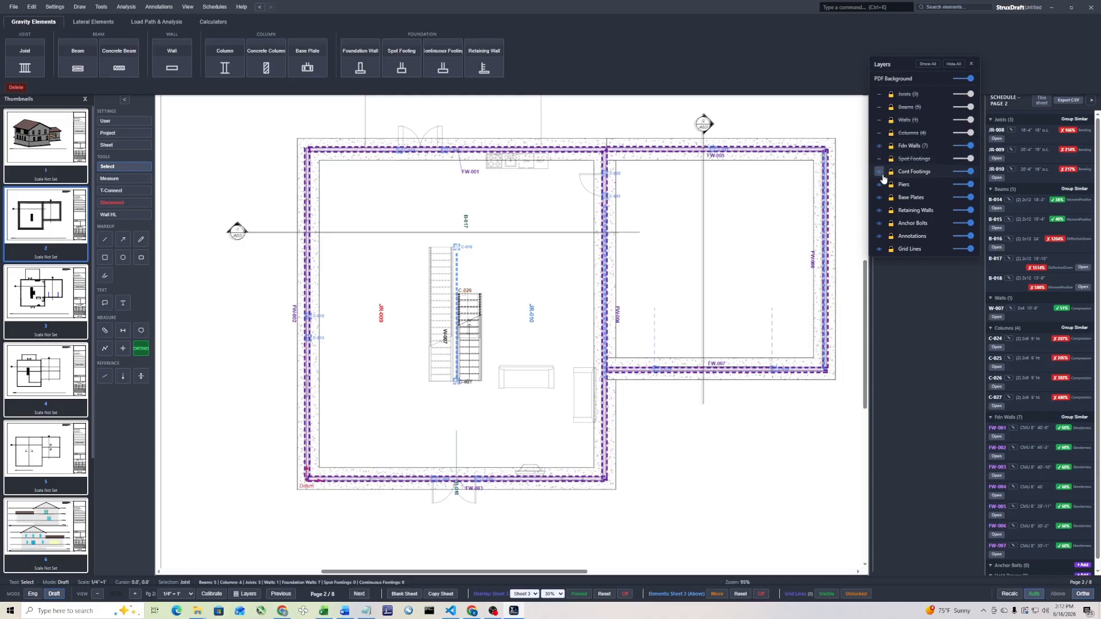
# Hide all element layers, show only Fdn Walls again, and turn off the Sheet 3 element overlay
pyautogui.click(953, 64)
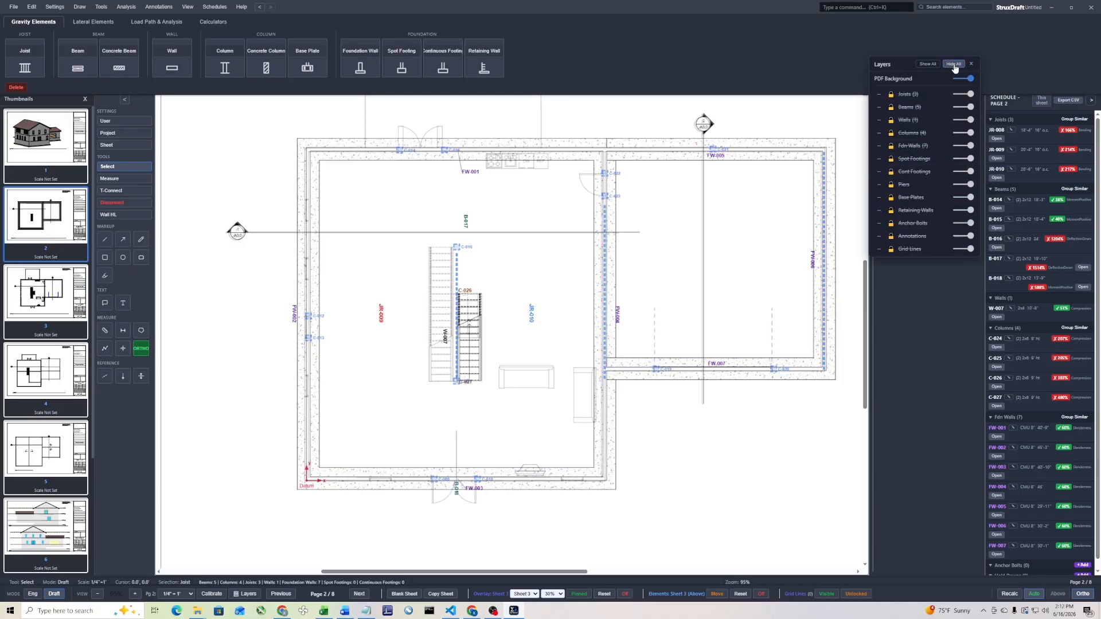
pyautogui.click(879, 146)
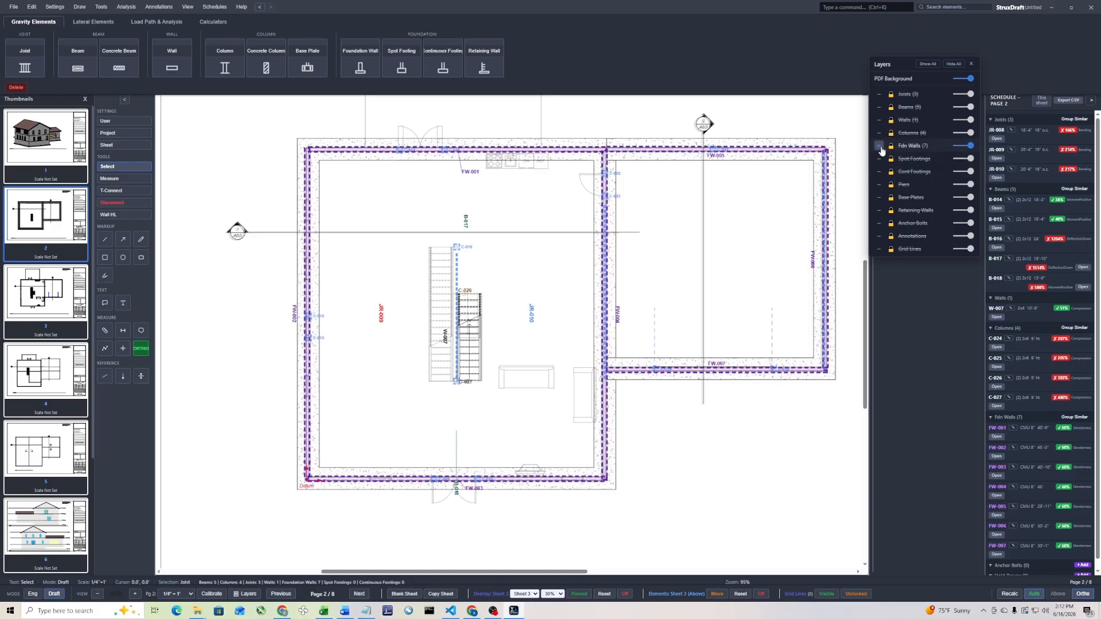
pyautogui.click(971, 64)
pyautogui.click(740, 594)
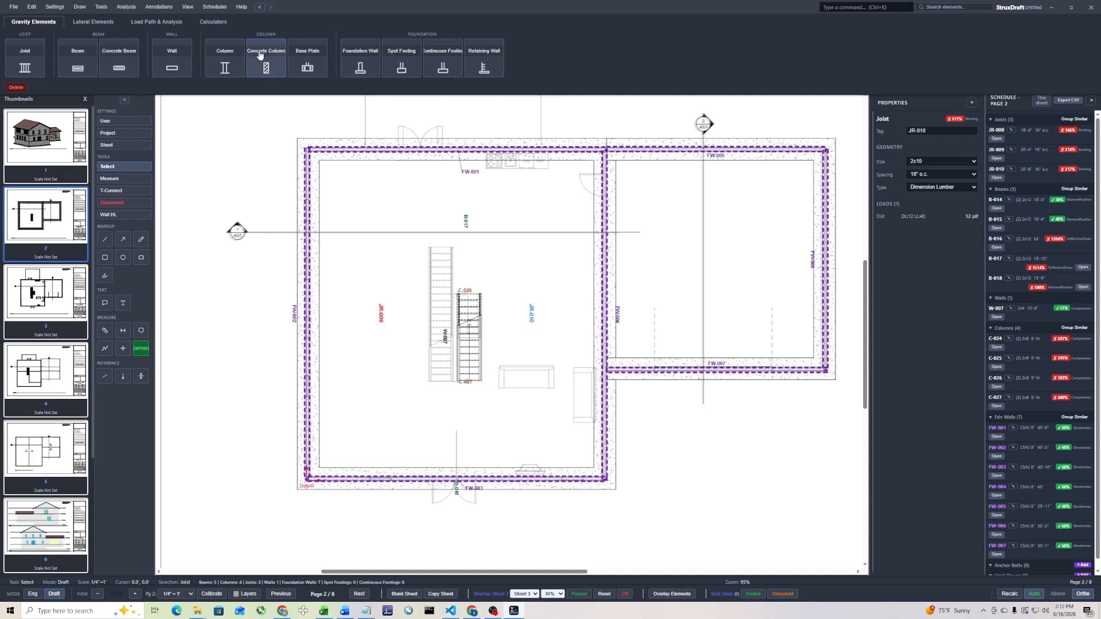
# Draw six continuous footings along the foundation walls around the main house and the adjoining rectangle on page 2
pyautogui.click(442, 70)
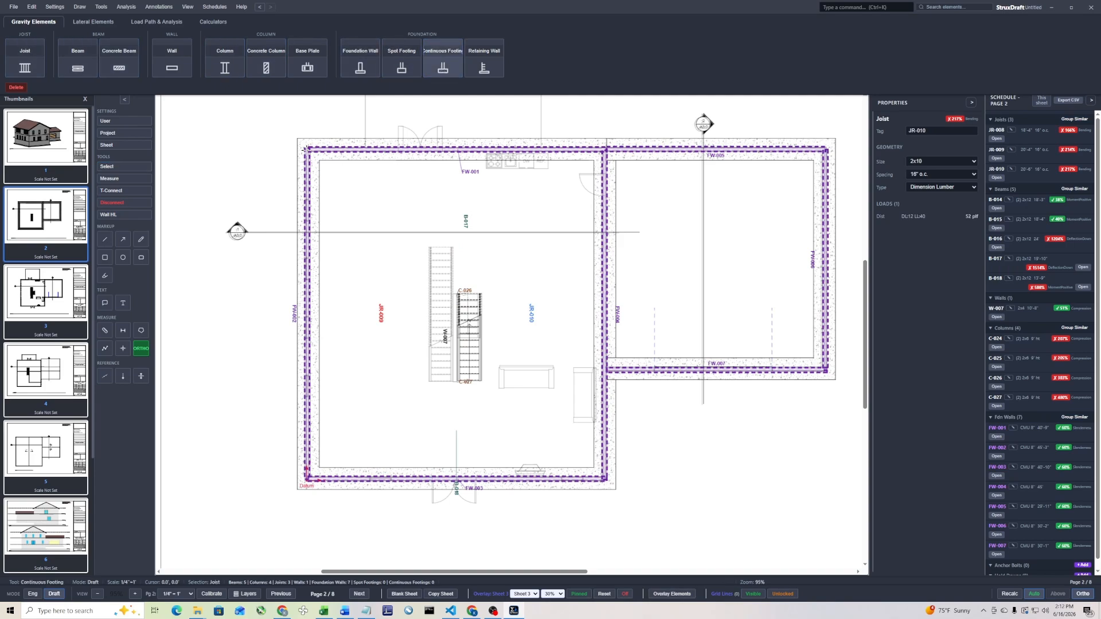
pyautogui.moveTo(306, 147)
pyautogui.mouseDown()
pyautogui.moveTo(306, 477)
pyautogui.moveTo(609, 475)
pyautogui.moveTo(603, 172)
pyautogui.moveTo(637, 152)
pyautogui.mouseUp()
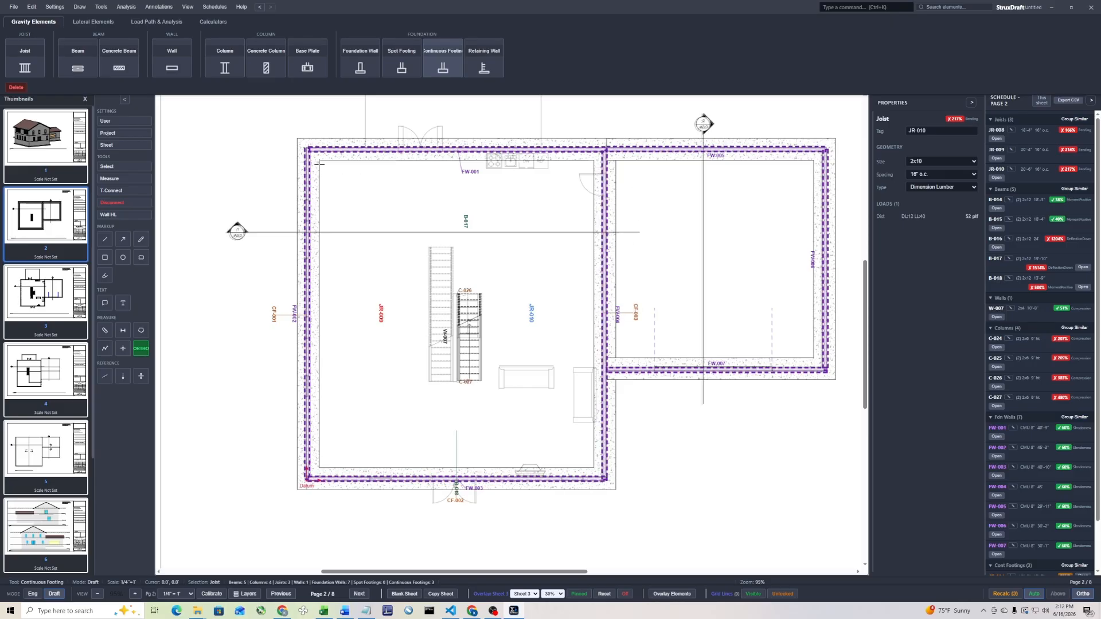
pyautogui.moveTo(308, 148)
pyautogui.mouseDown()
pyautogui.moveTo(827, 148)
pyautogui.moveTo(835, 372)
pyautogui.moveTo(611, 378)
pyautogui.mouseUp()
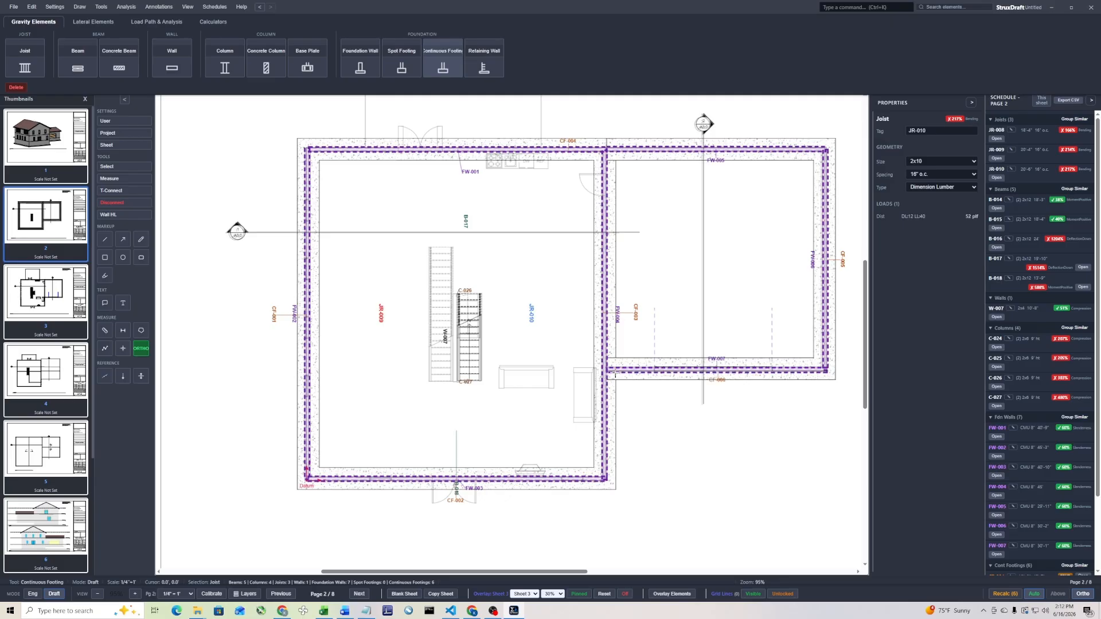
# Turn on the Cont Footings layer alongside Fdn Walls and close the layer settings
pyautogui.hotkey('ctrl', 'k')
pyautogui.write('layer')
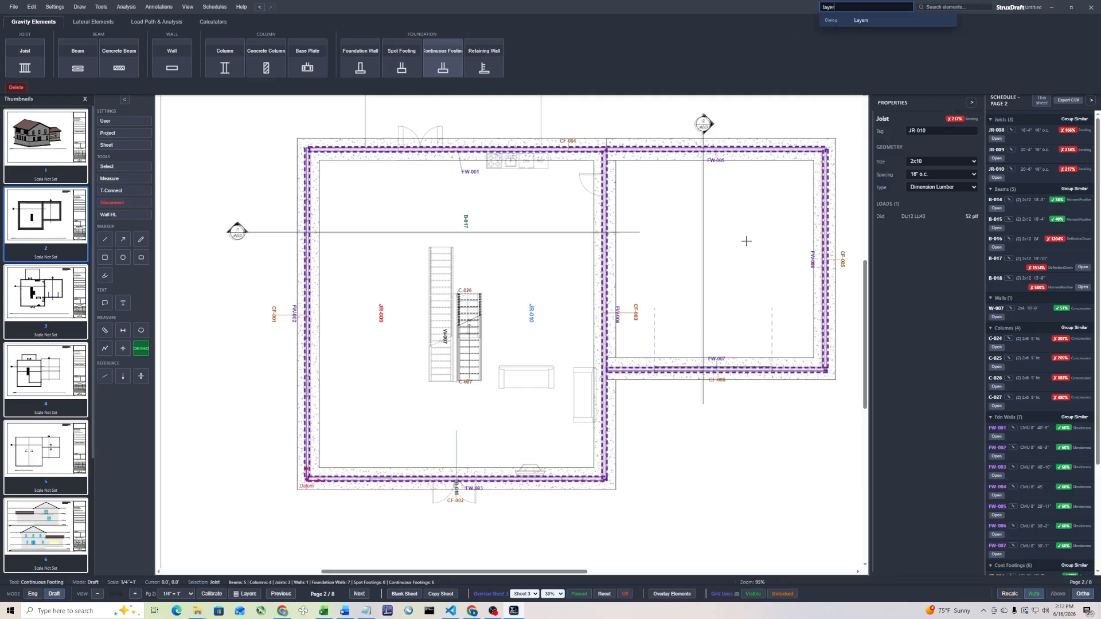
pyautogui.press('Return')
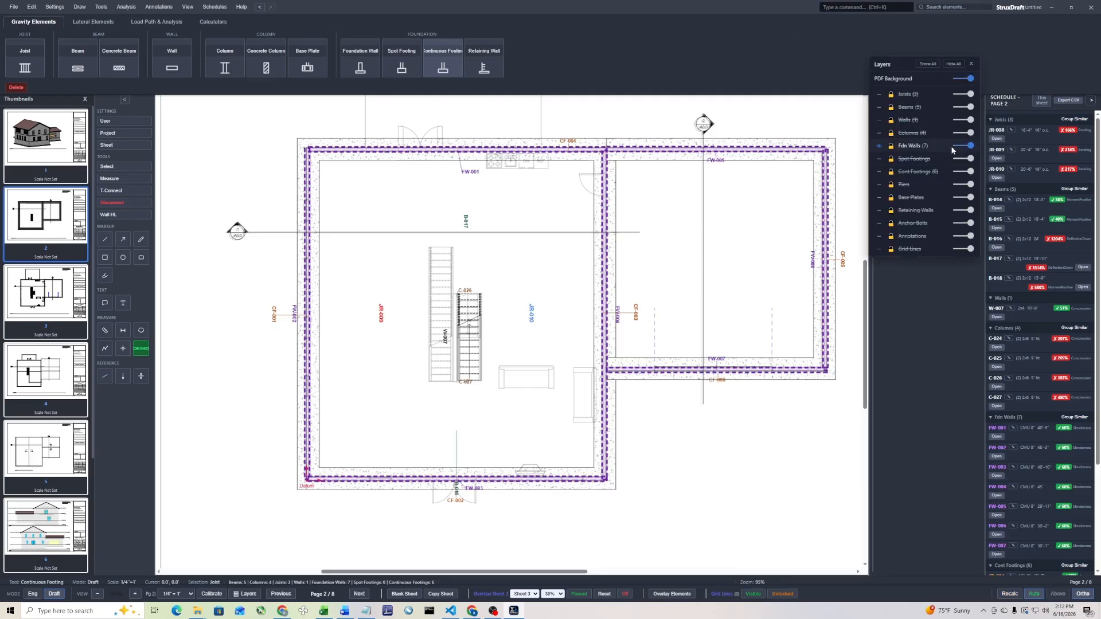
pyautogui.click(880, 172)
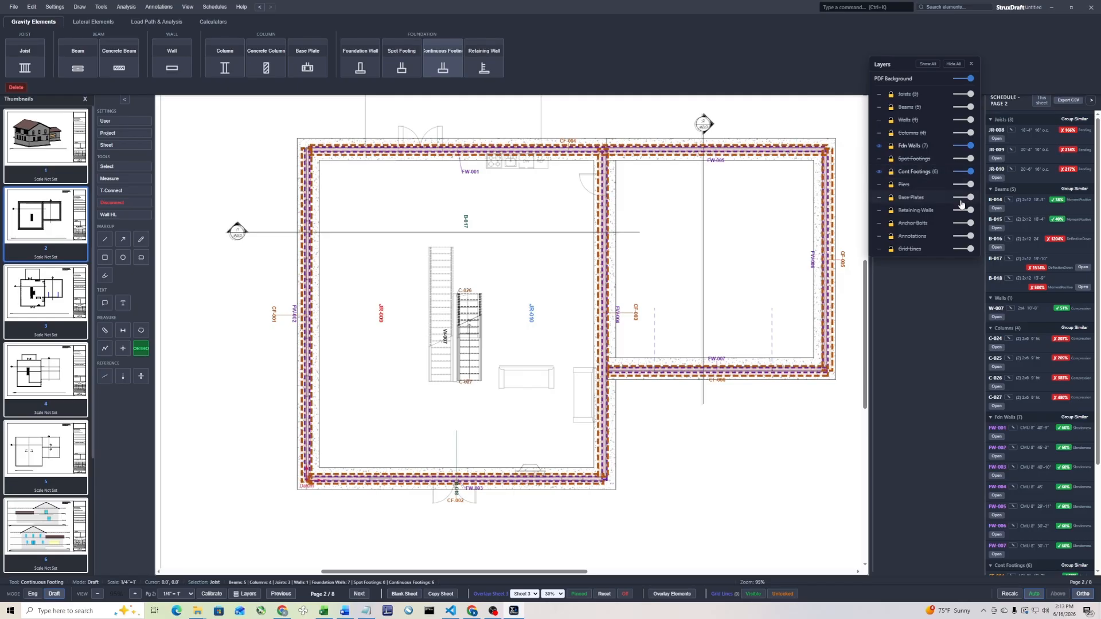
pyautogui.click(972, 64)
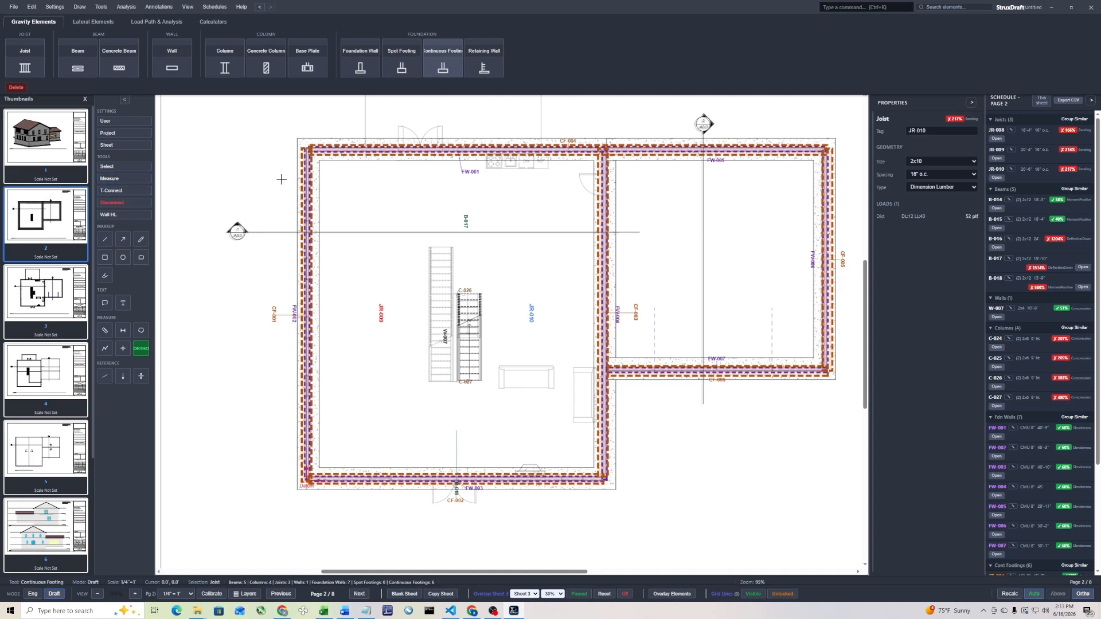
# Open continuous footing CF-001's design, review its incoming gravity loads, and close it
pyautogui.press('Escape')
pyautogui.click(305, 175)
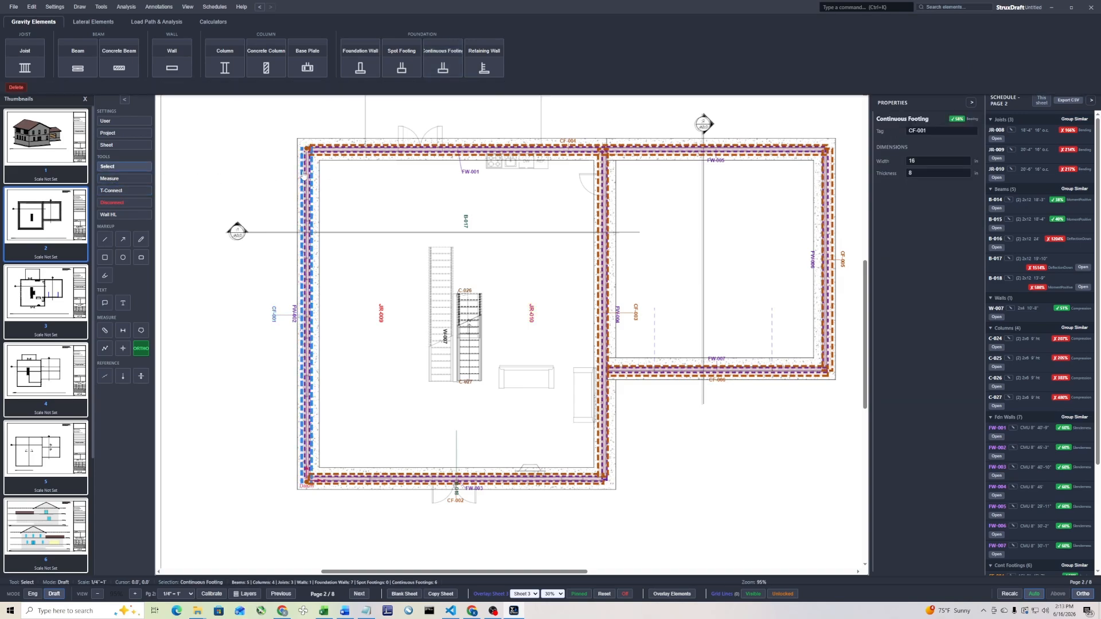
pyautogui.doubleClick(305, 175)
pyautogui.click(376, 184)
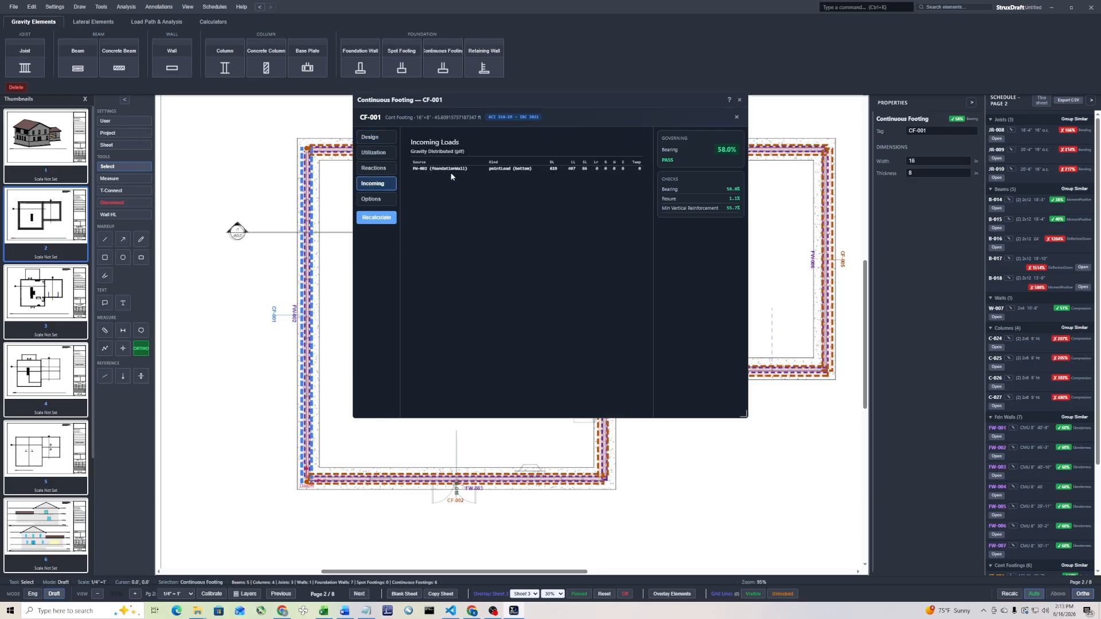
pyautogui.click(739, 100)
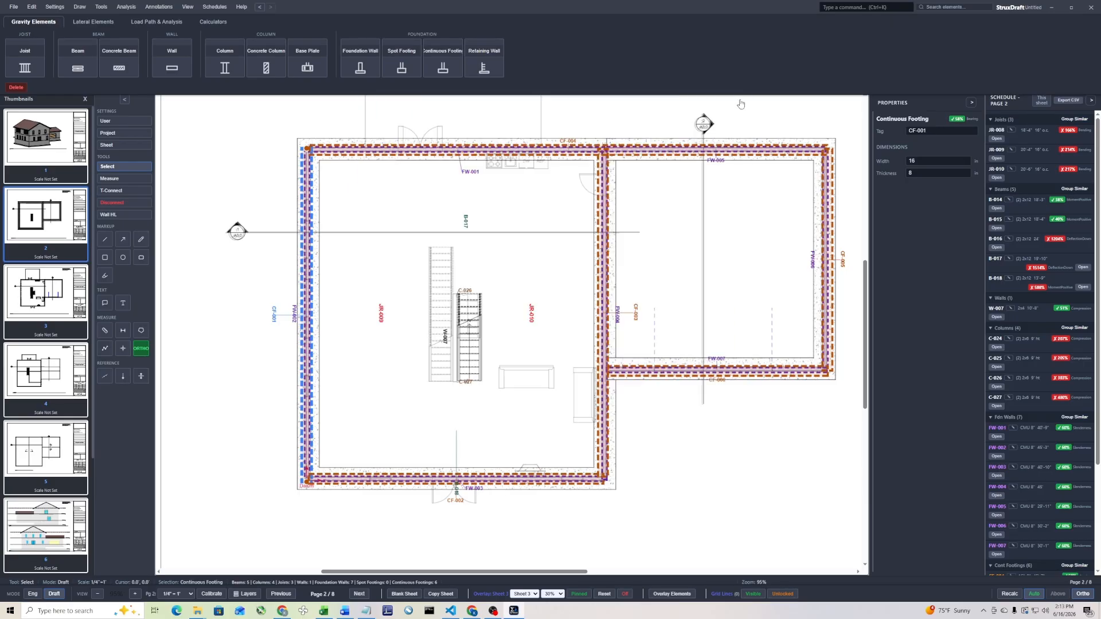
pyautogui.press('Escape')
# Hide all element layers, show only the Walls and Columns layers, and close the layer settings
pyautogui.scroll(-6, 612, 207)
pyautogui.scroll(5, 623, 318)
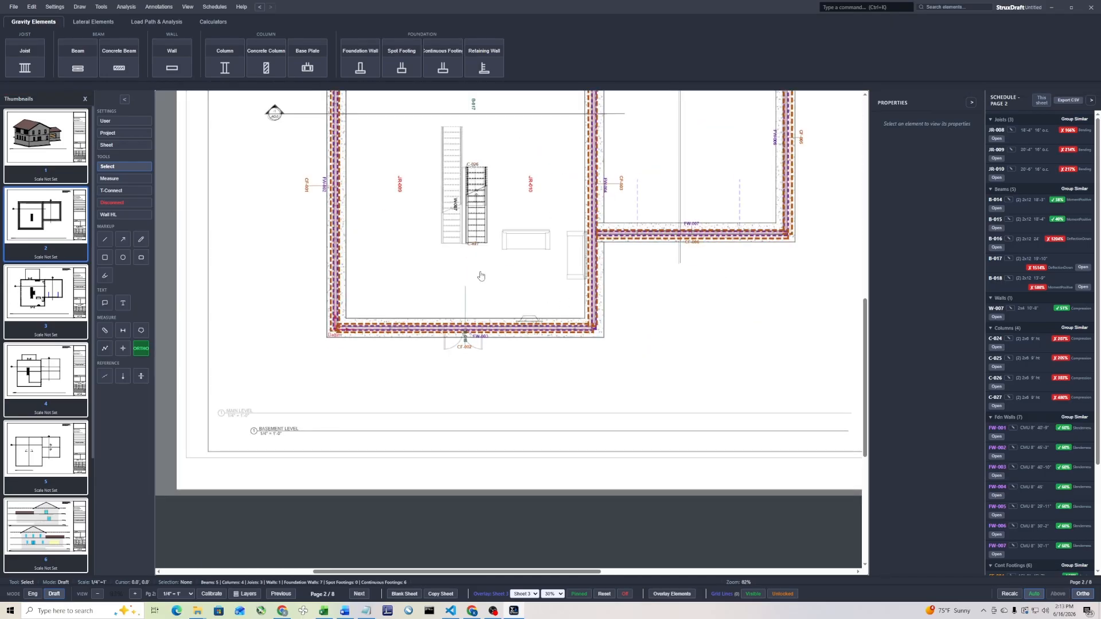
pyautogui.moveTo(487, 280); pyautogui.dragTo(455, 357, button='middle')
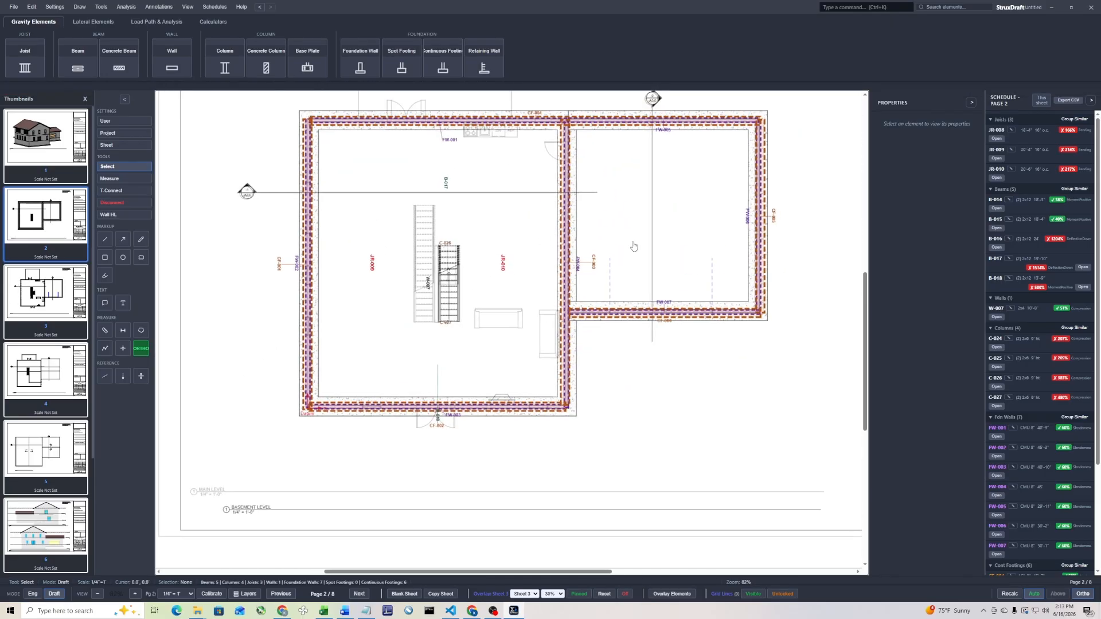
pyautogui.hotkey('ctrl', 'k')
pyautogui.write('laye')
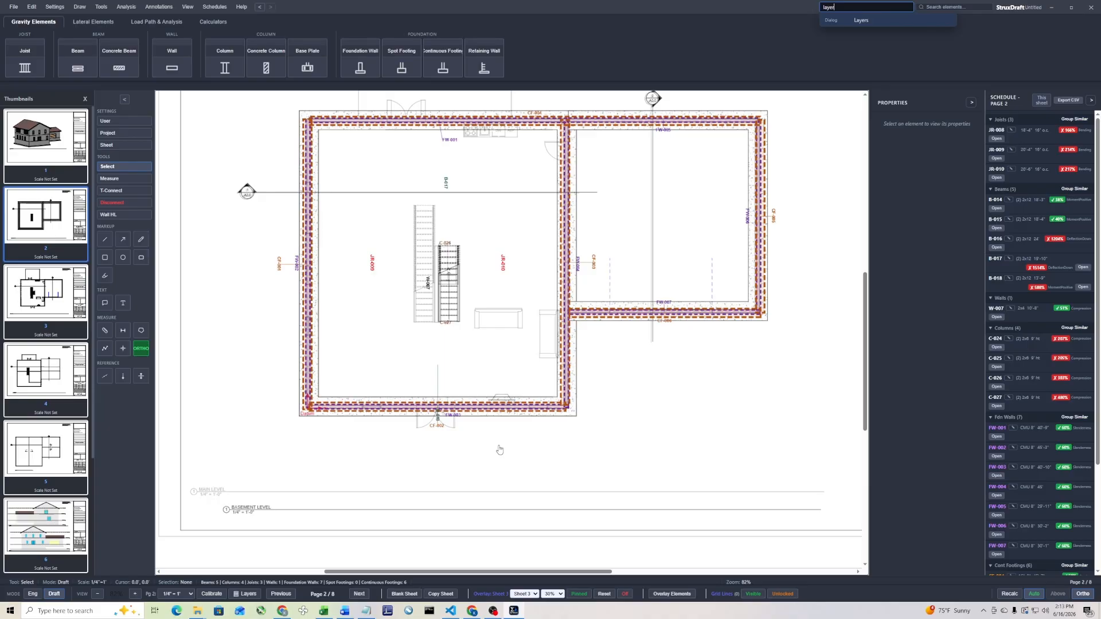
pyautogui.write('r')
pyautogui.press('Return')
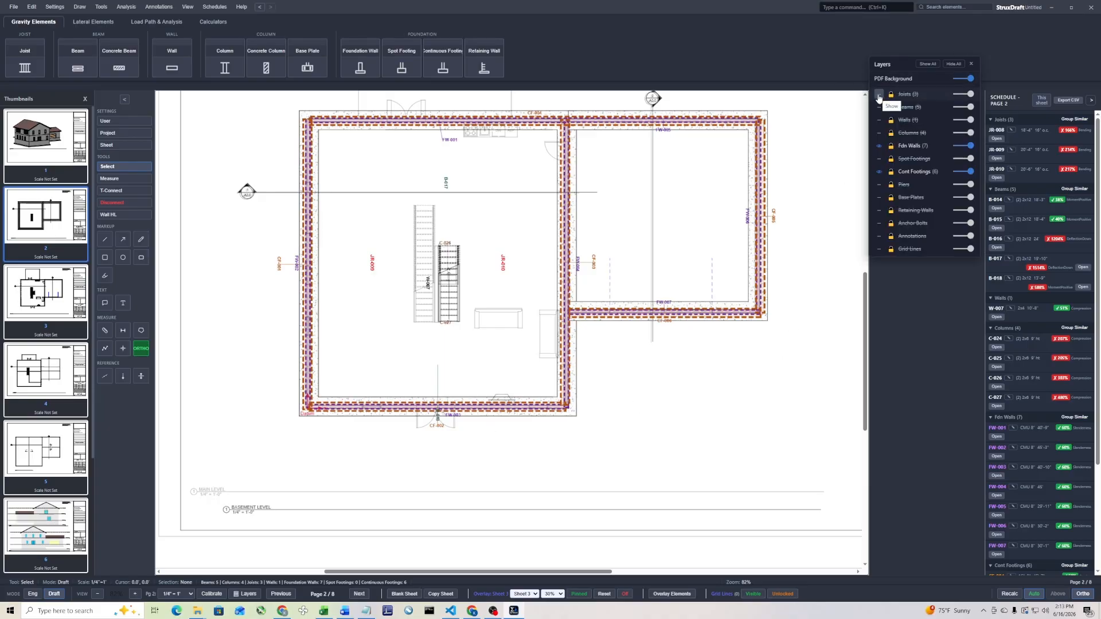
pyautogui.click(954, 64)
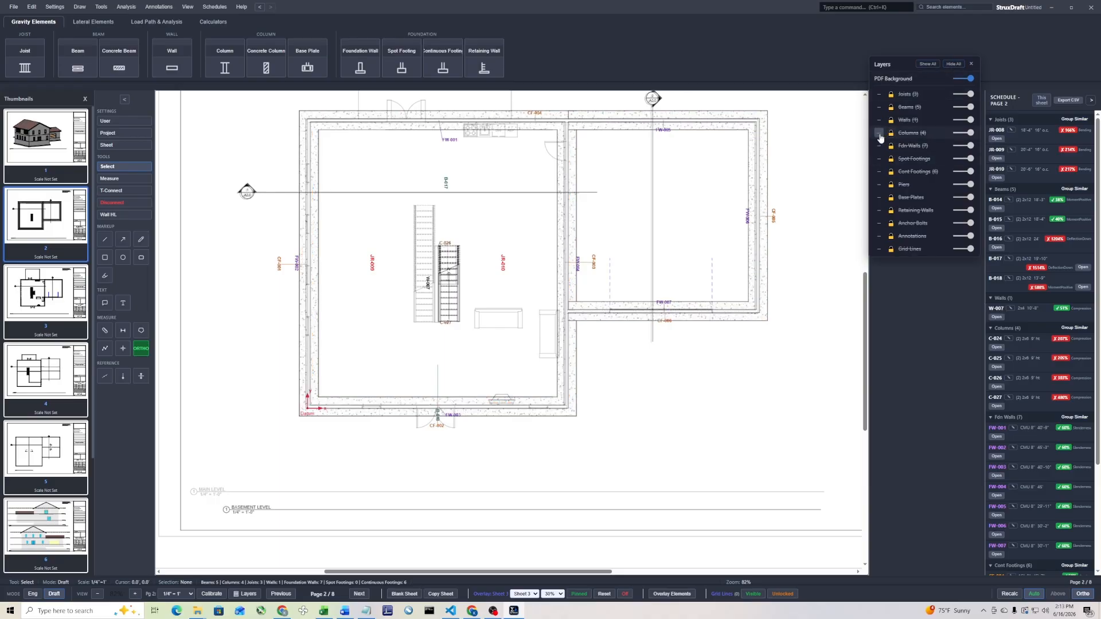
pyautogui.click(880, 134)
pyautogui.click(879, 120)
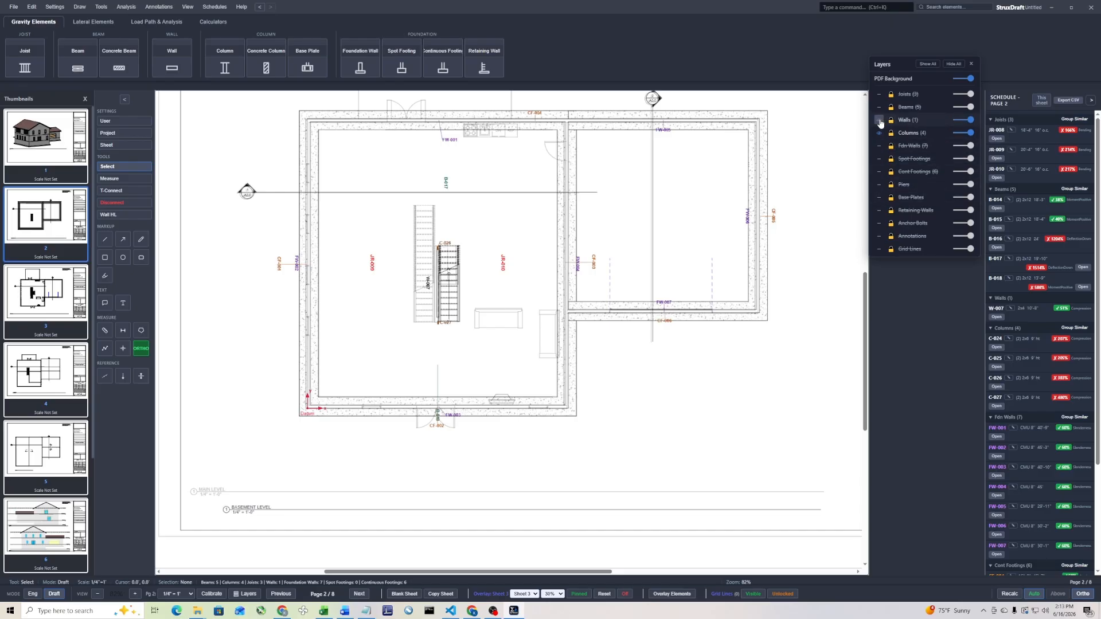
pyautogui.click(972, 64)
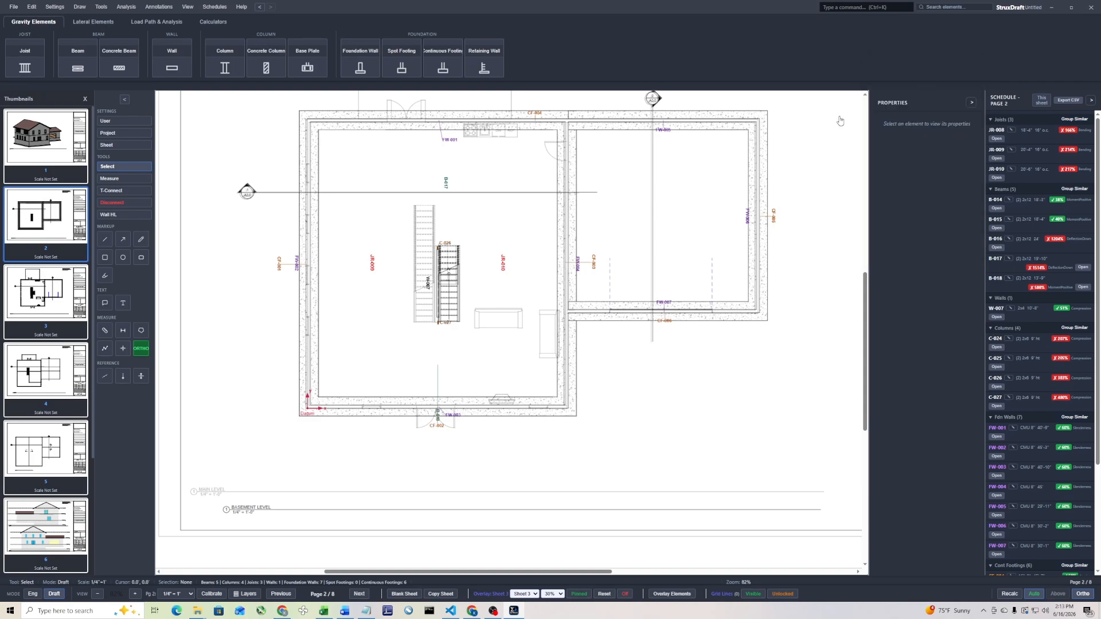
# Place spot footings under columns C-027 and C-026, and draw a continuous footing beneath wall W-007 between them
pyautogui.scroll(3, 409, 250)
pyautogui.scroll(-2, 409, 251)
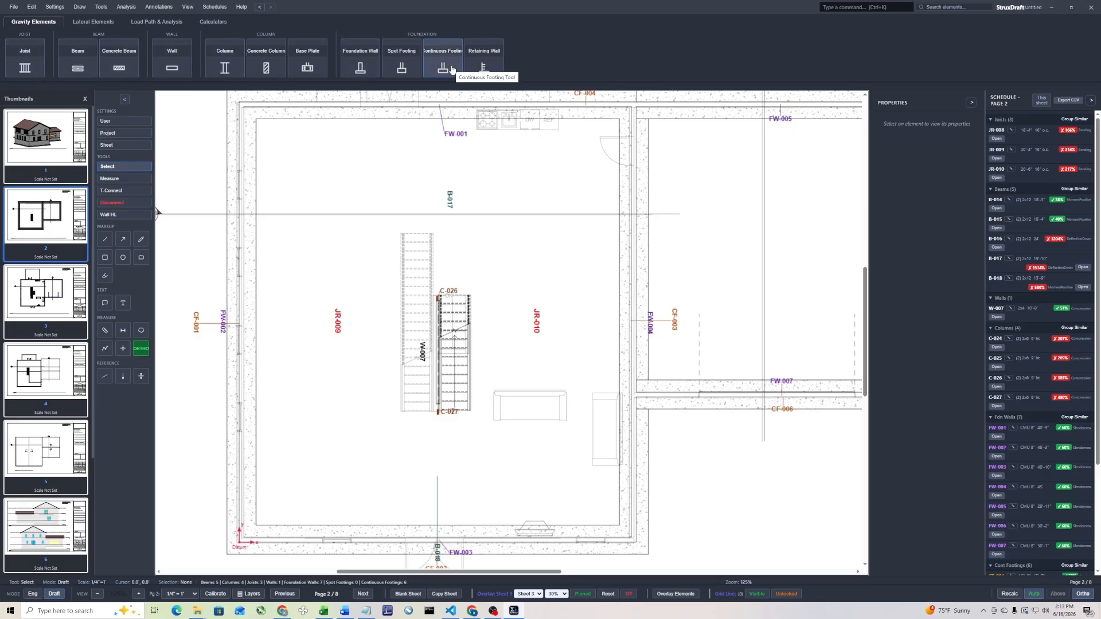
pyautogui.click(401, 65)
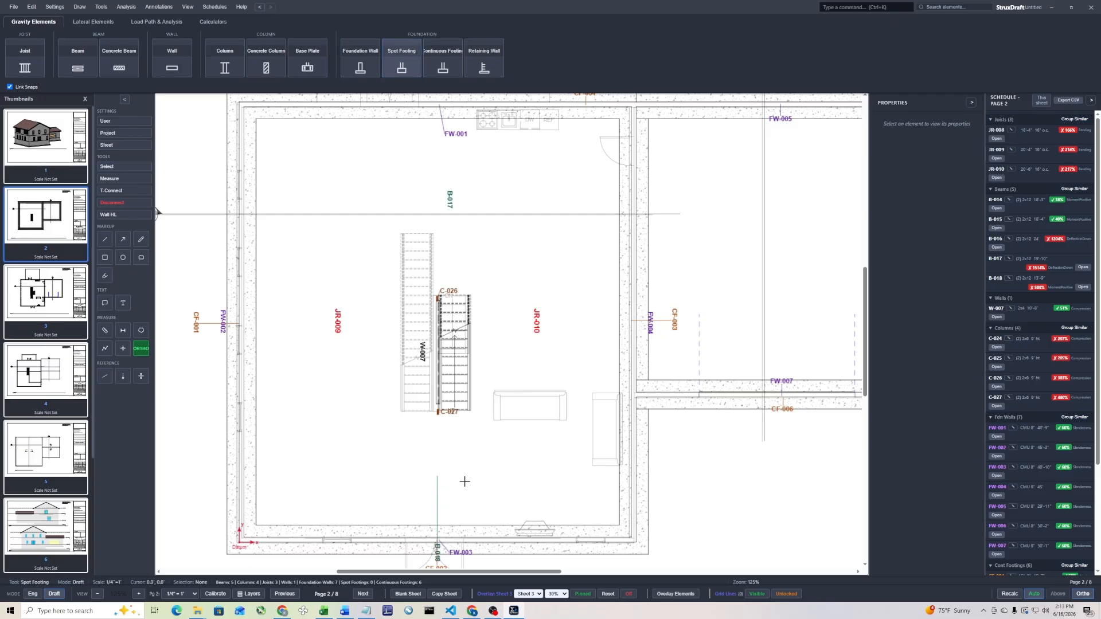
pyautogui.scroll(3, 438, 412)
pyautogui.click(427, 404)
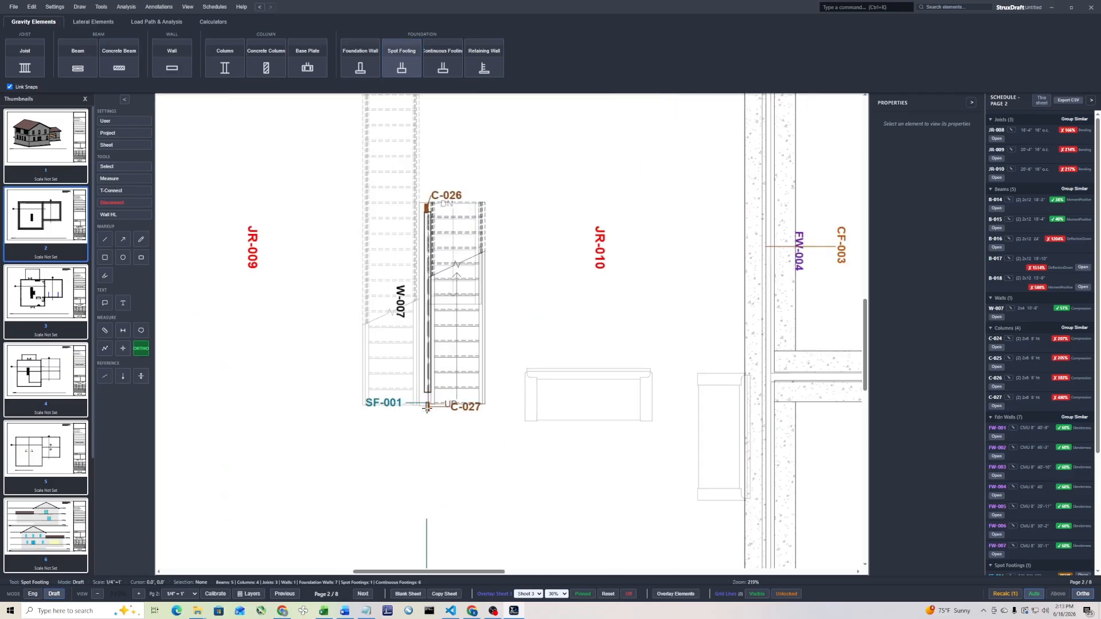
pyautogui.scroll(-4, 516, 285)
pyautogui.scroll(2, 491, 293)
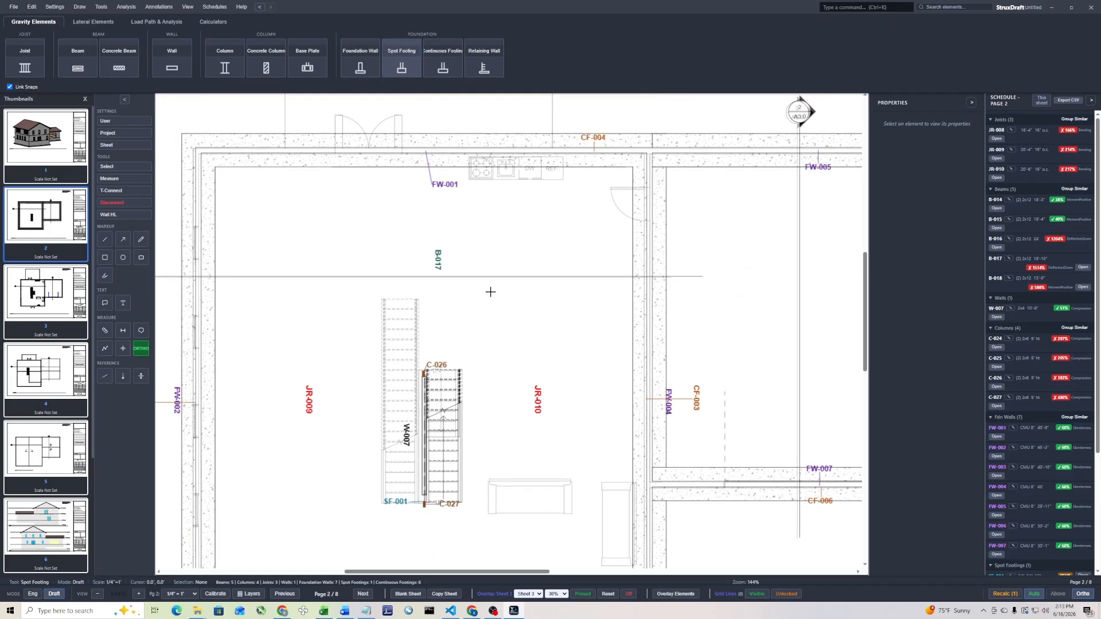
pyautogui.click(423, 371)
pyautogui.click(453, 69)
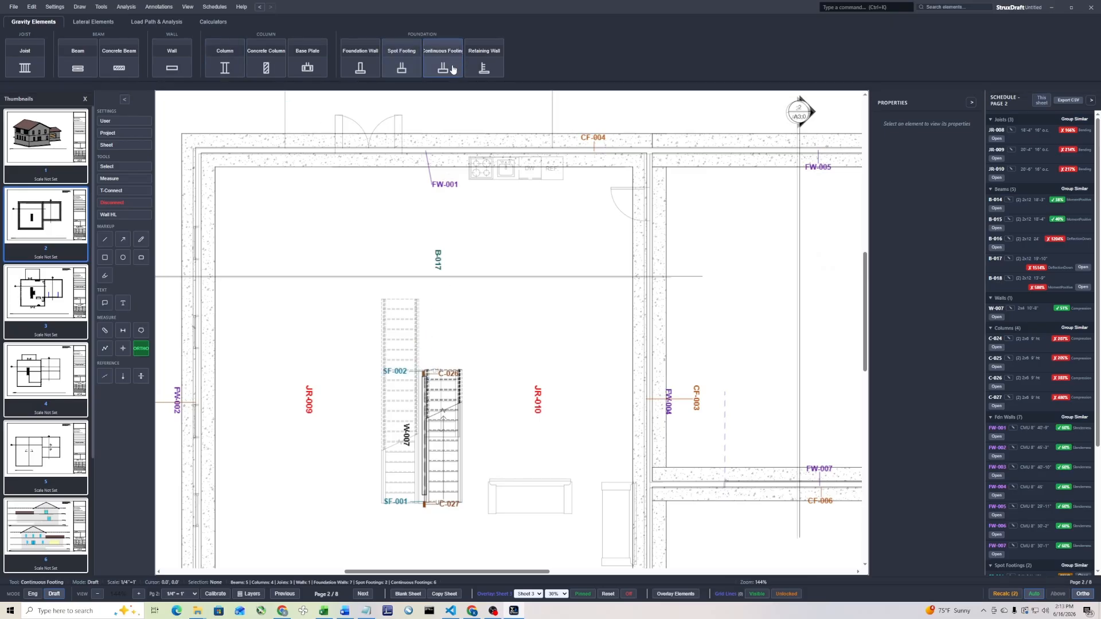
pyautogui.click(423, 499)
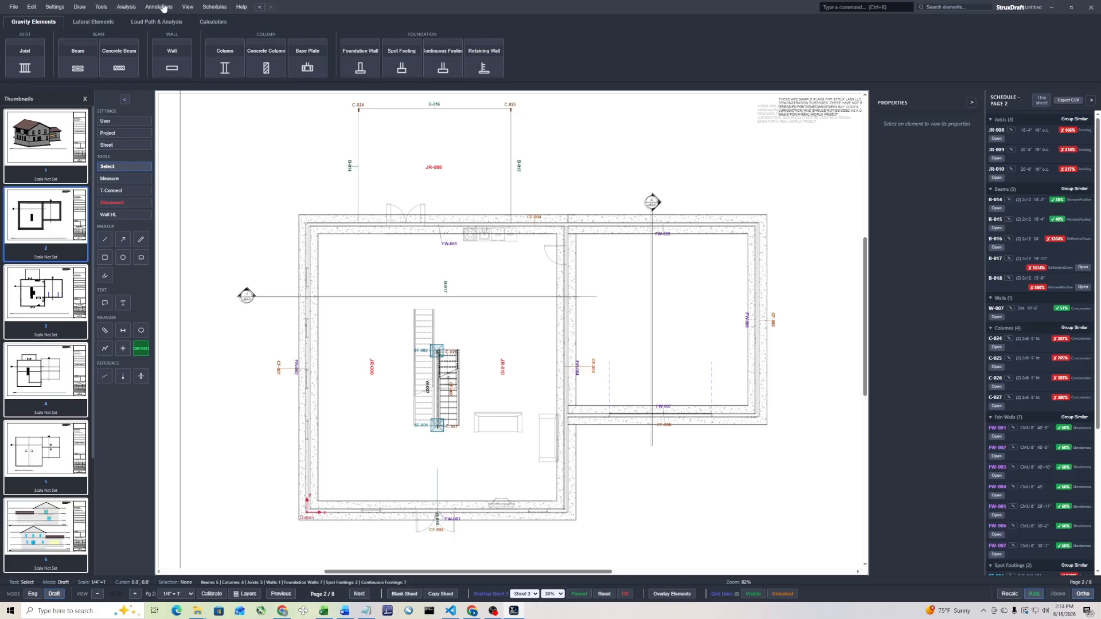
# Trace roof joist area JR-002's load path through the new footings in the 3D model, examine it from several sides, and close the model
pyautogui.click(187, 6)
pyautogui.click(154, 21)
pyautogui.click(344, 57)
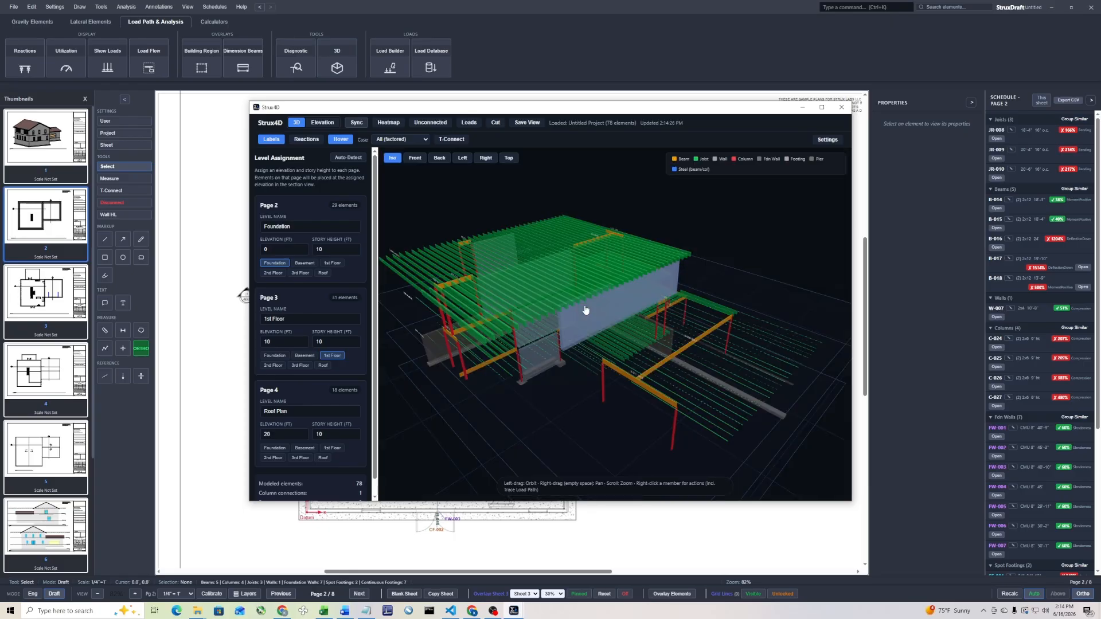
pyautogui.moveTo(586, 310); pyautogui.dragTo(626, 283)
pyautogui.click(626, 282)
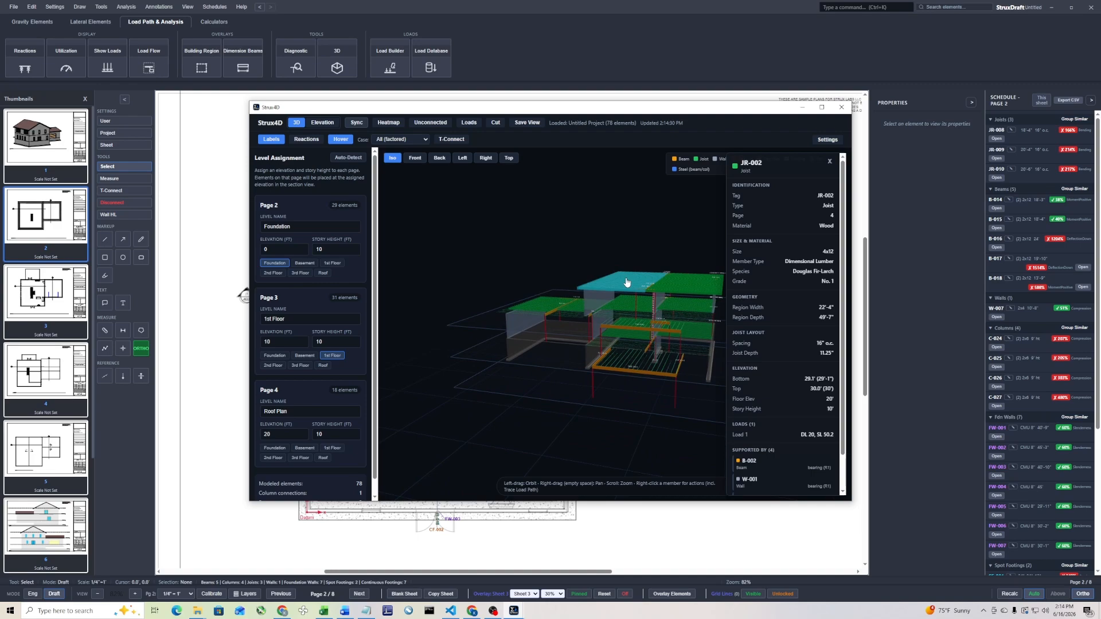
pyautogui.moveTo(582, 462); pyautogui.dragTo(494, 385)
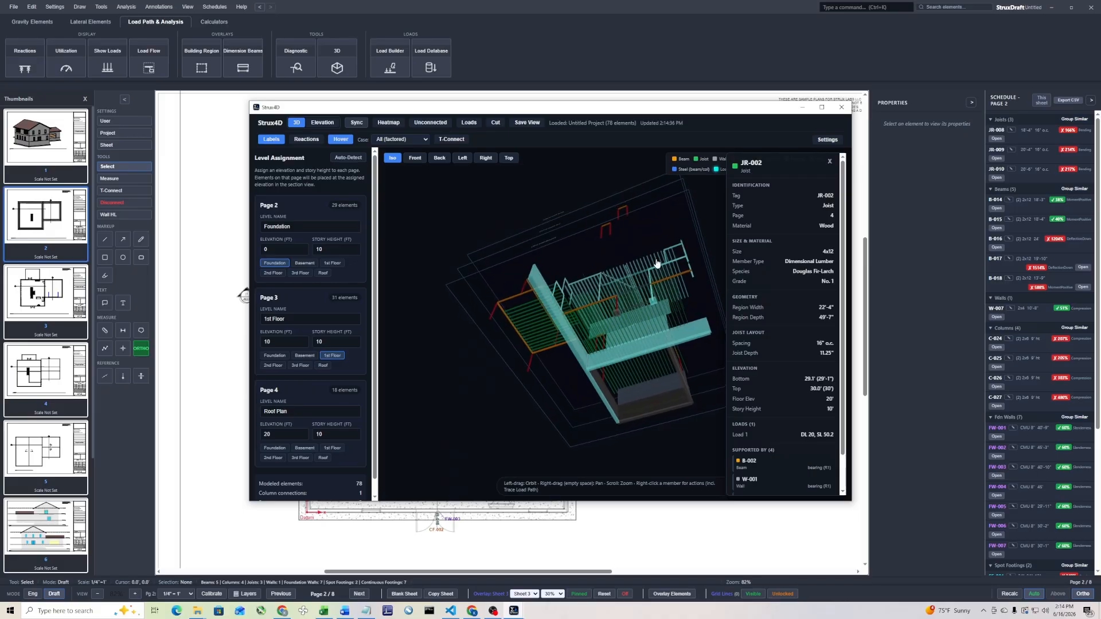
pyautogui.moveTo(657, 265); pyautogui.dragTo(481, 387)
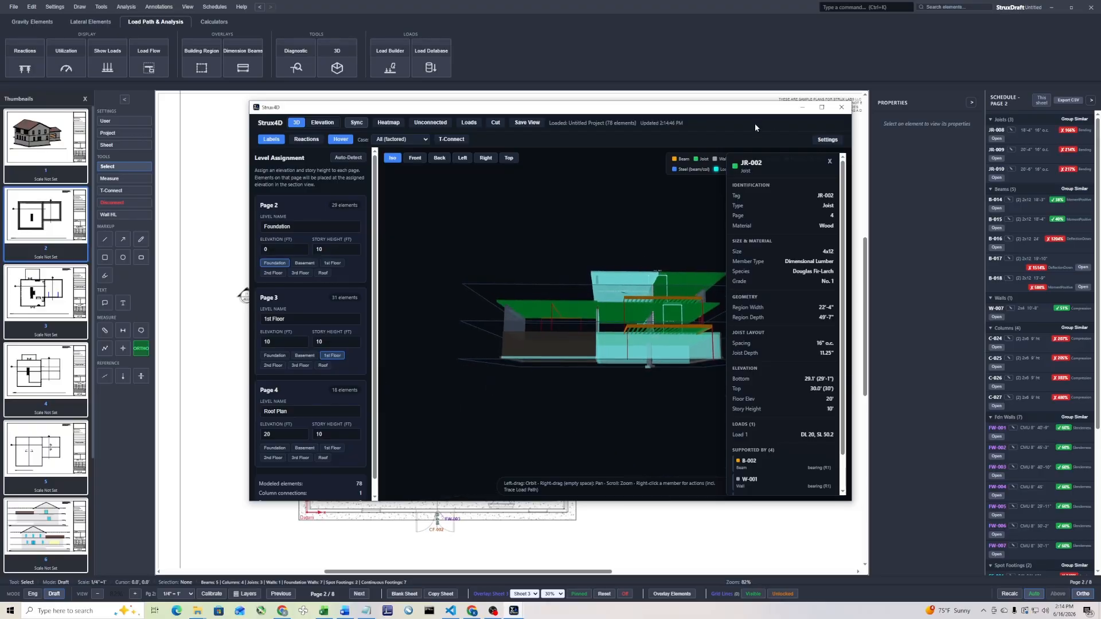
pyautogui.click(841, 107)
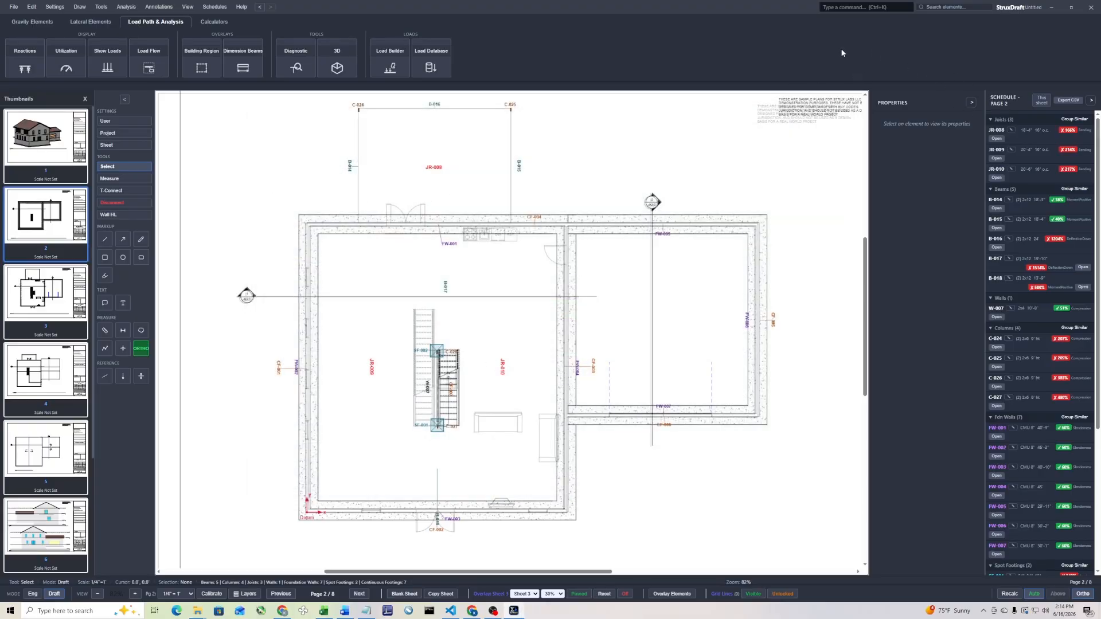
# Show all element layers on page 2 again and close the layer settings
pyautogui.hotkey('ctrl', 'k')
pyautogui.write('layers')
pyautogui.press('Return')
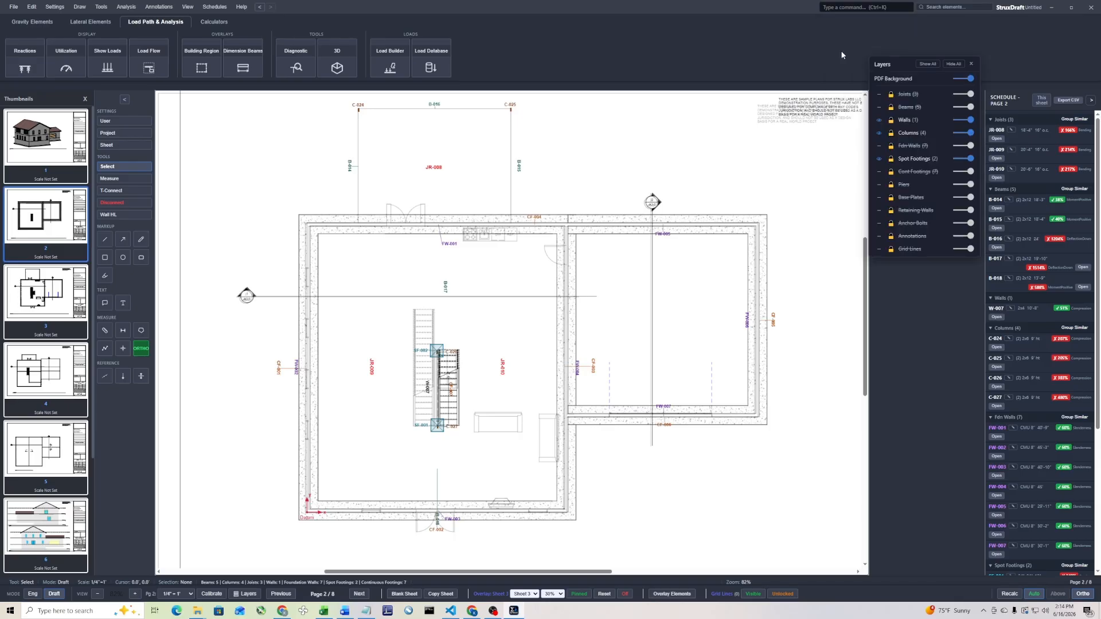
pyautogui.click(927, 64)
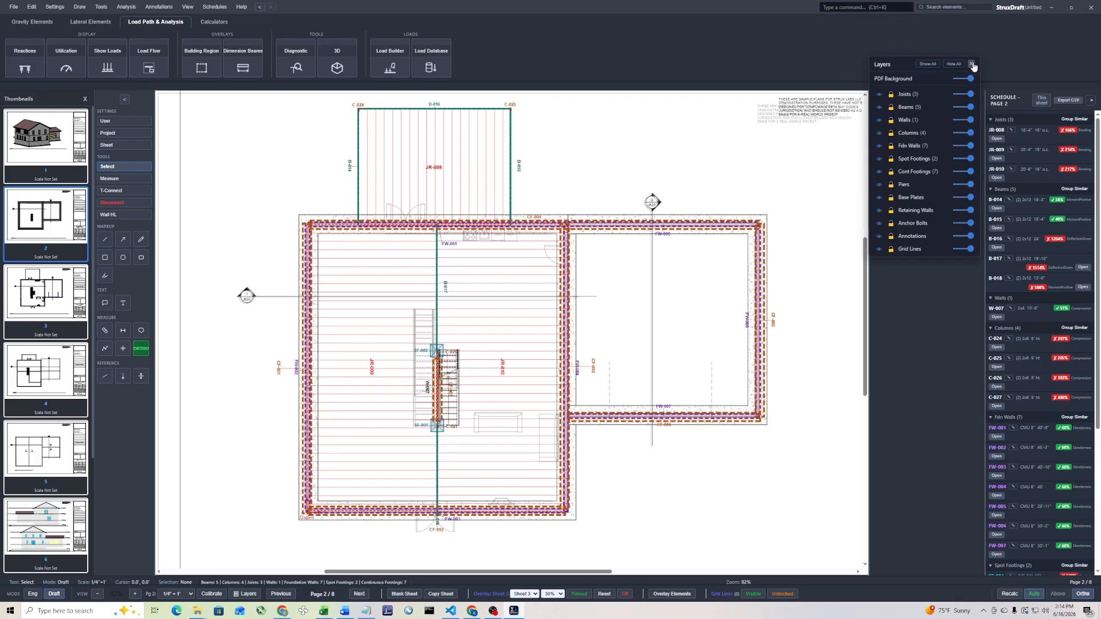
pyautogui.click(970, 63)
# Widen the element schedule, expand it to all sheets for review, and open joist JR-001's design
pyautogui.scroll(-3, 430, 321)
pyautogui.scroll(3, 411, 374)
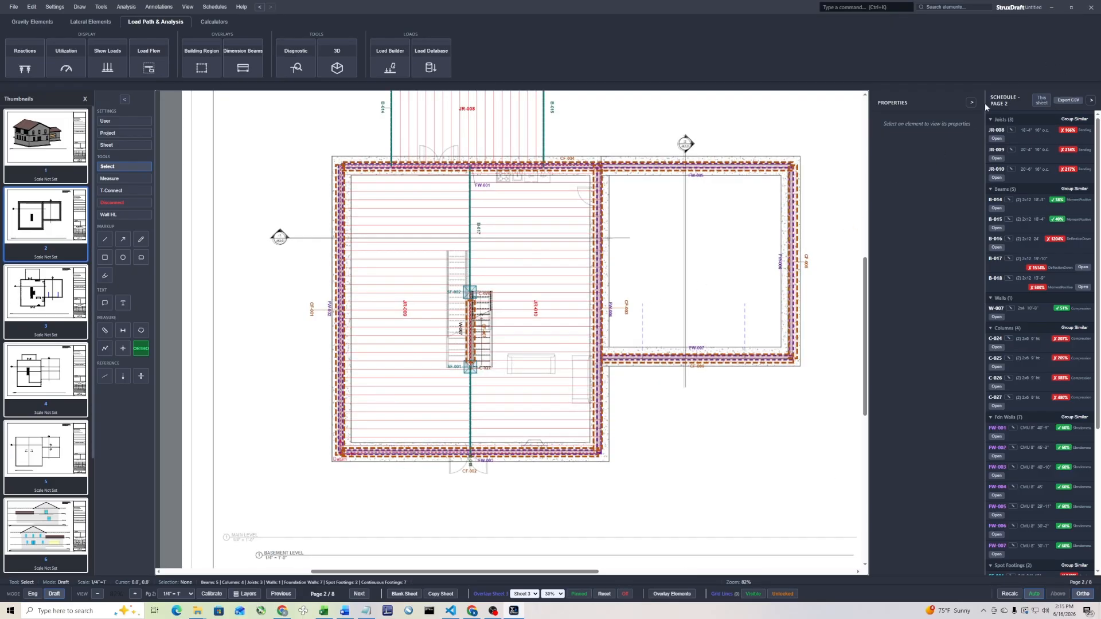
pyautogui.moveTo(986, 102); pyautogui.dragTo(877, 108)
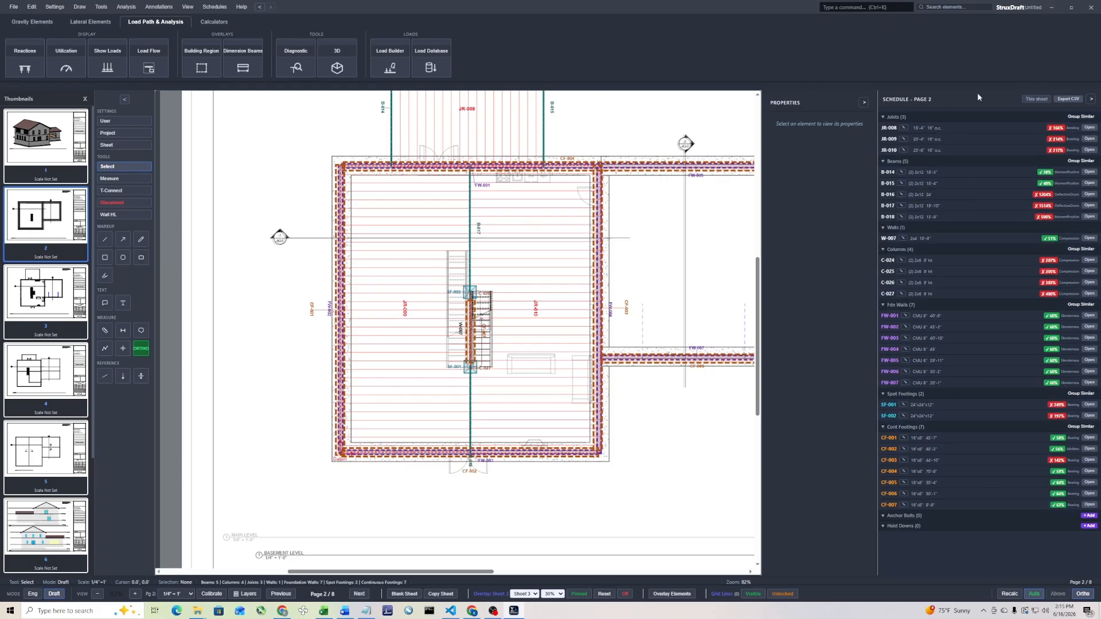
pyautogui.click(1046, 100)
pyautogui.scroll(-8, 983, 201)
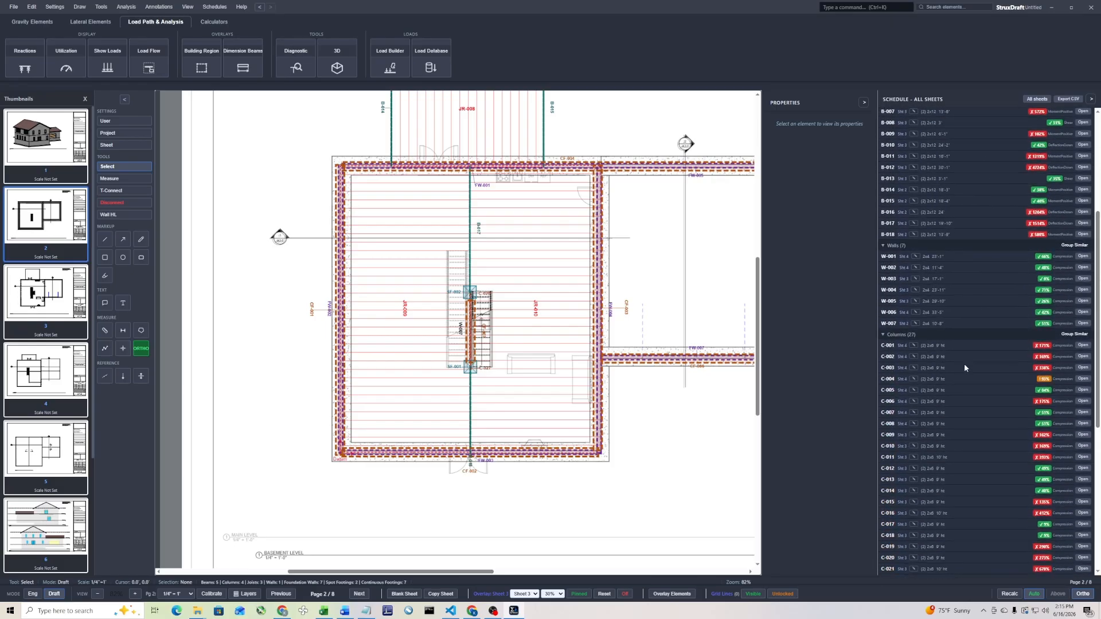
pyautogui.scroll(10, 967, 360)
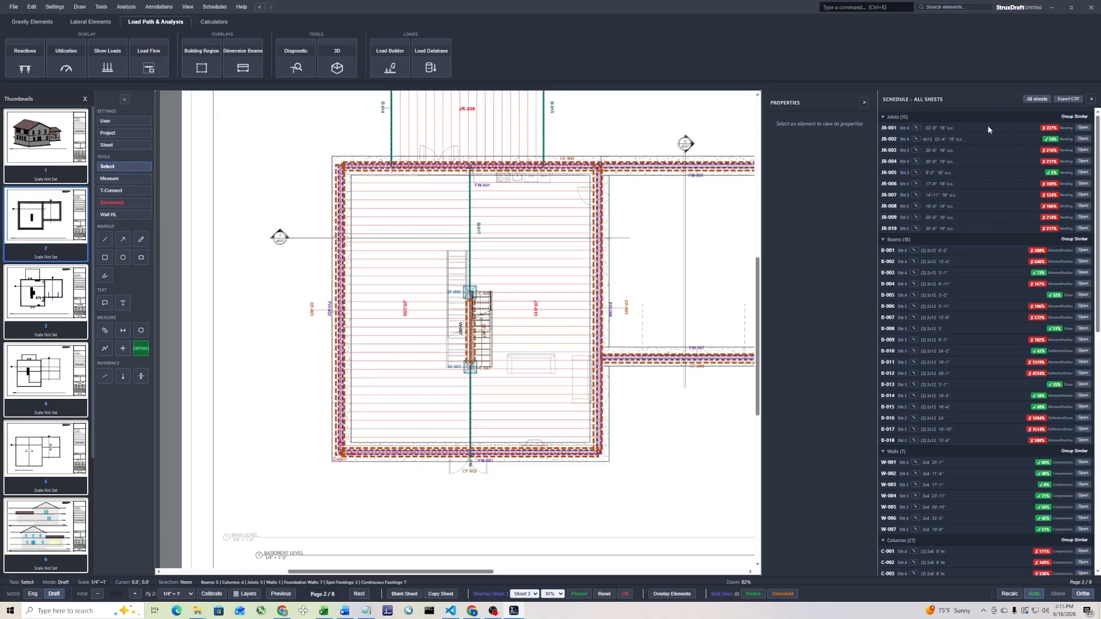
pyautogui.click(1083, 127)
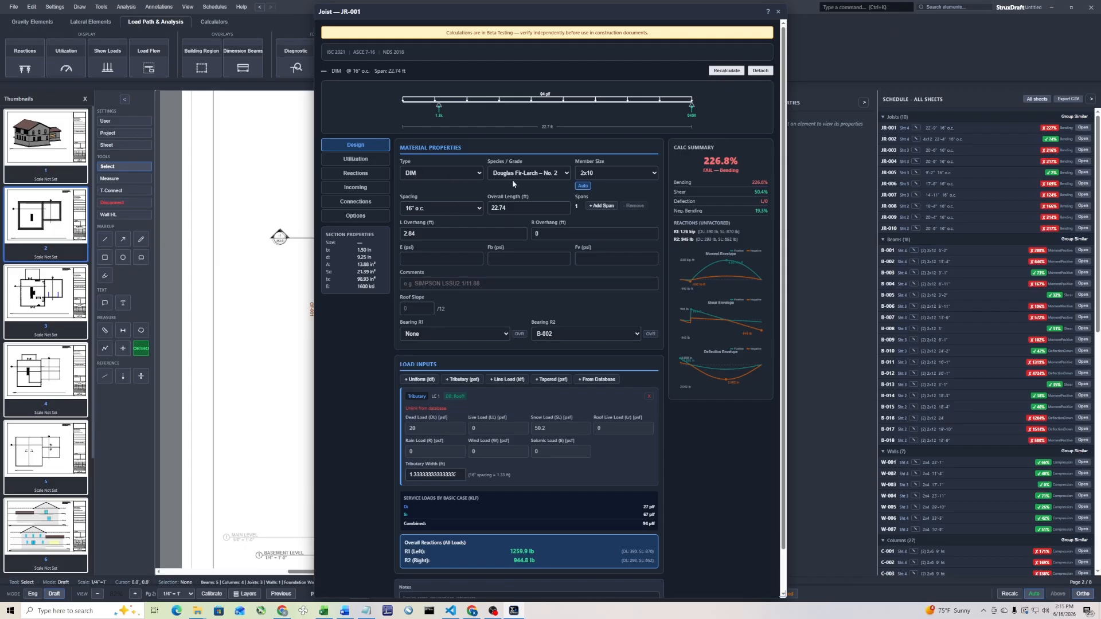
# Set joist JR-001's spacing to 12" o.c. and its species and grade to Douglas Fir-Larch No. 1
pyautogui.click(465, 213)
pyautogui.click(415, 223)
pyautogui.click(536, 175)
pyautogui.click(547, 200)
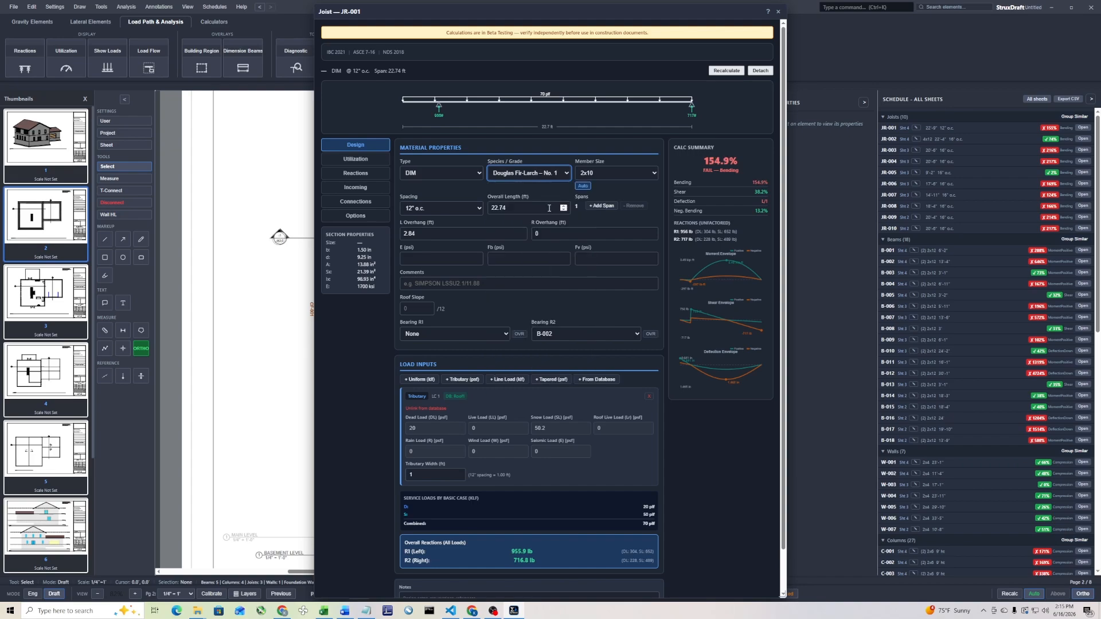
# Try member sizes 2x12, 4x12 and 2x10 for joist JR-001 to compare their utilization
pyautogui.click(639, 177)
pyautogui.click(614, 239)
pyautogui.click(653, 173)
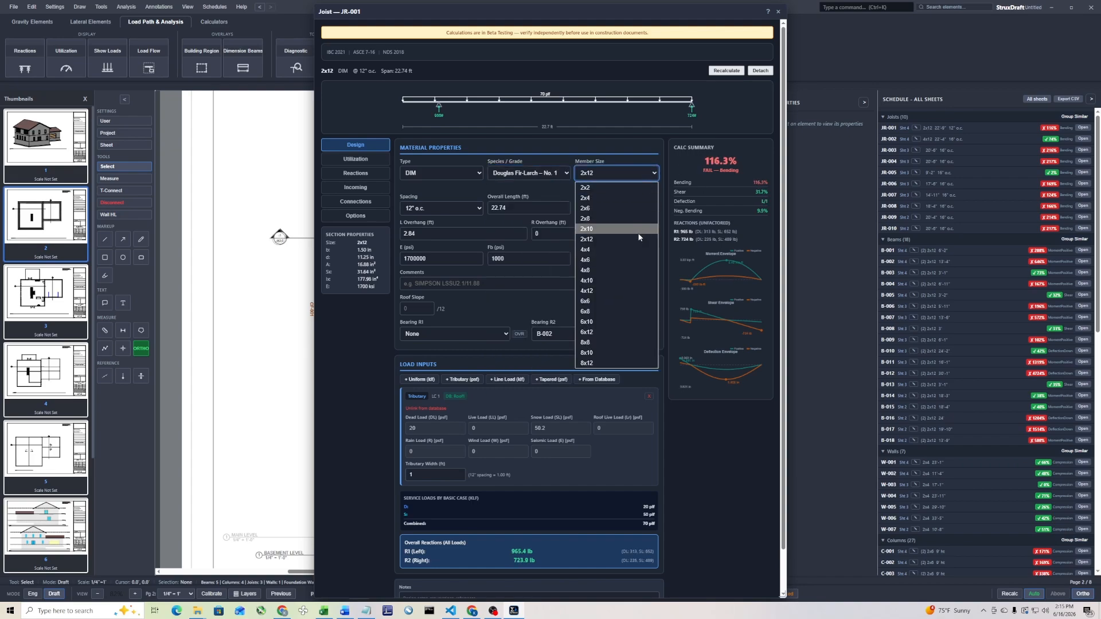
pyautogui.click(624, 294)
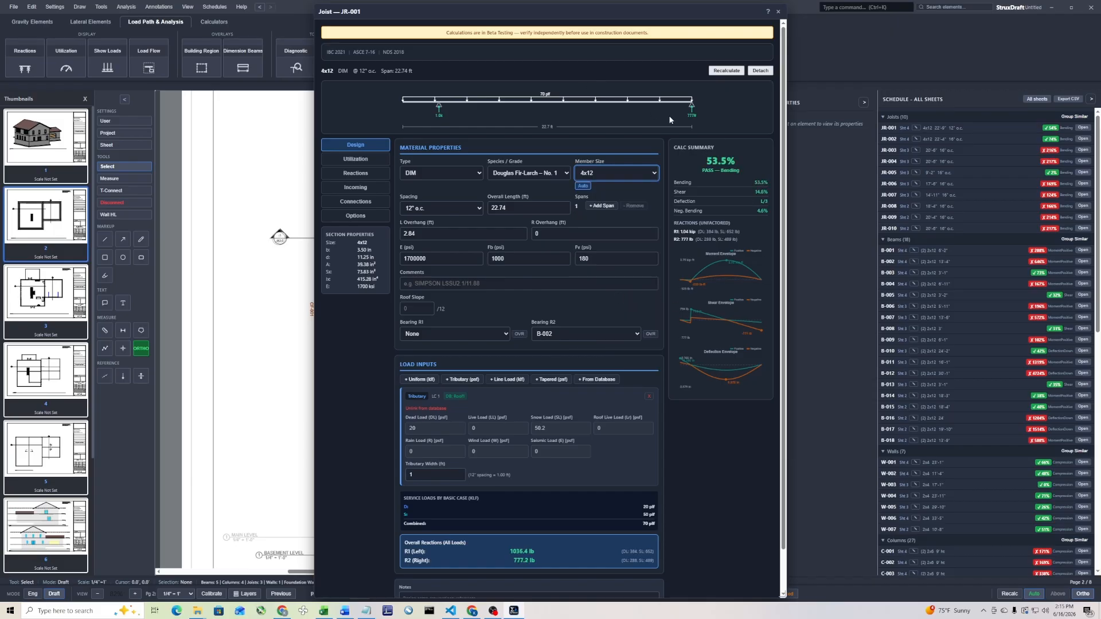
pyautogui.click(625, 173)
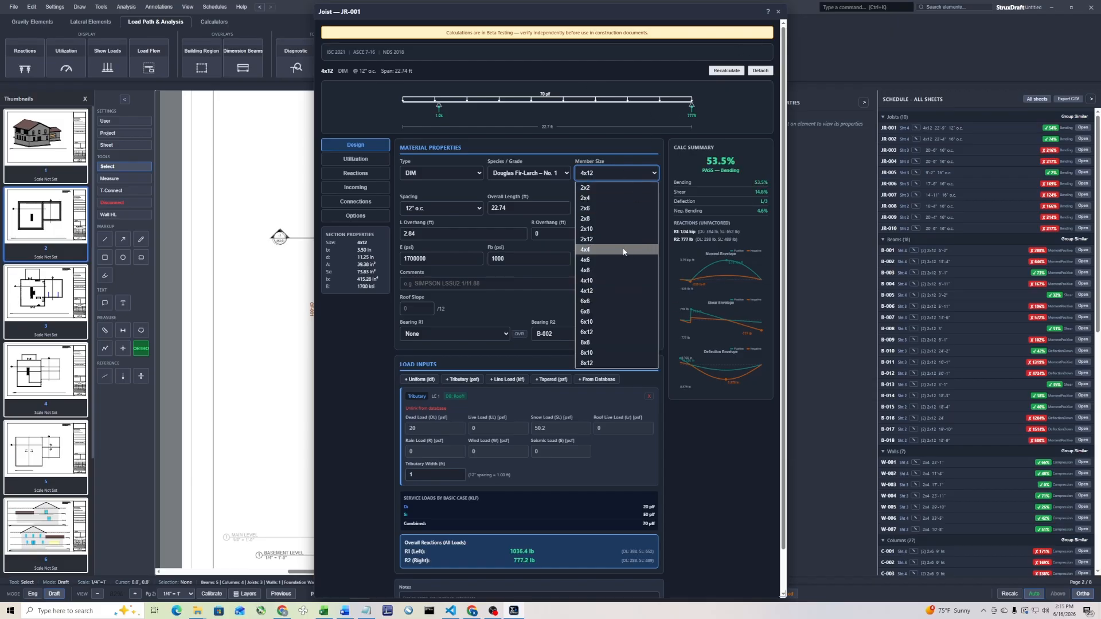
pyautogui.click(631, 234)
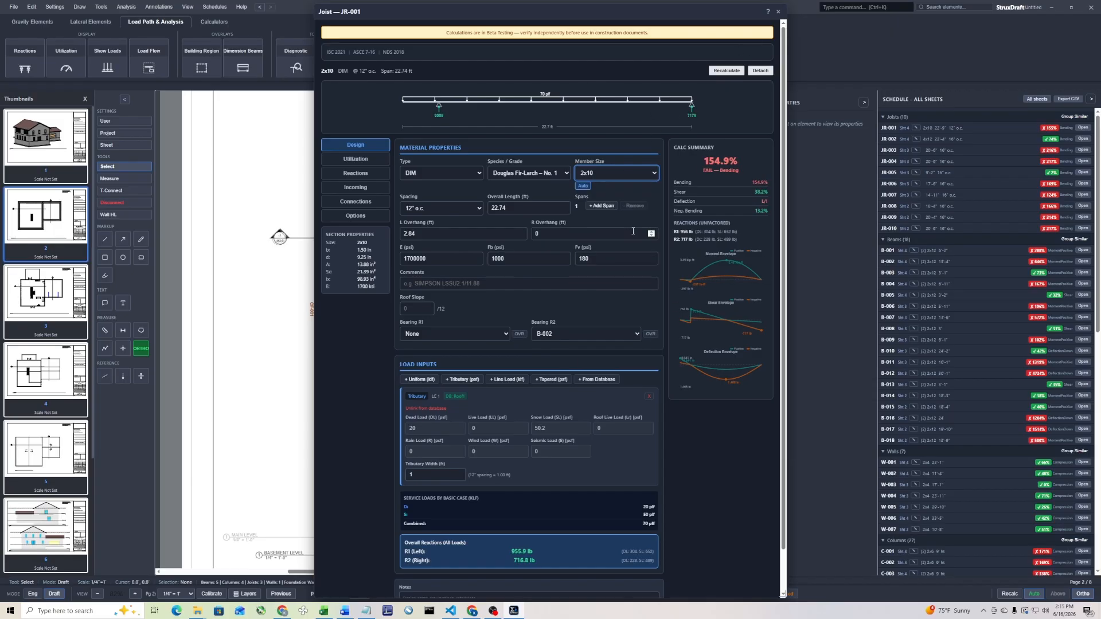
# Set joist JR-001's member size to 4x10 and close its design
pyautogui.click(637, 175)
pyautogui.click(620, 281)
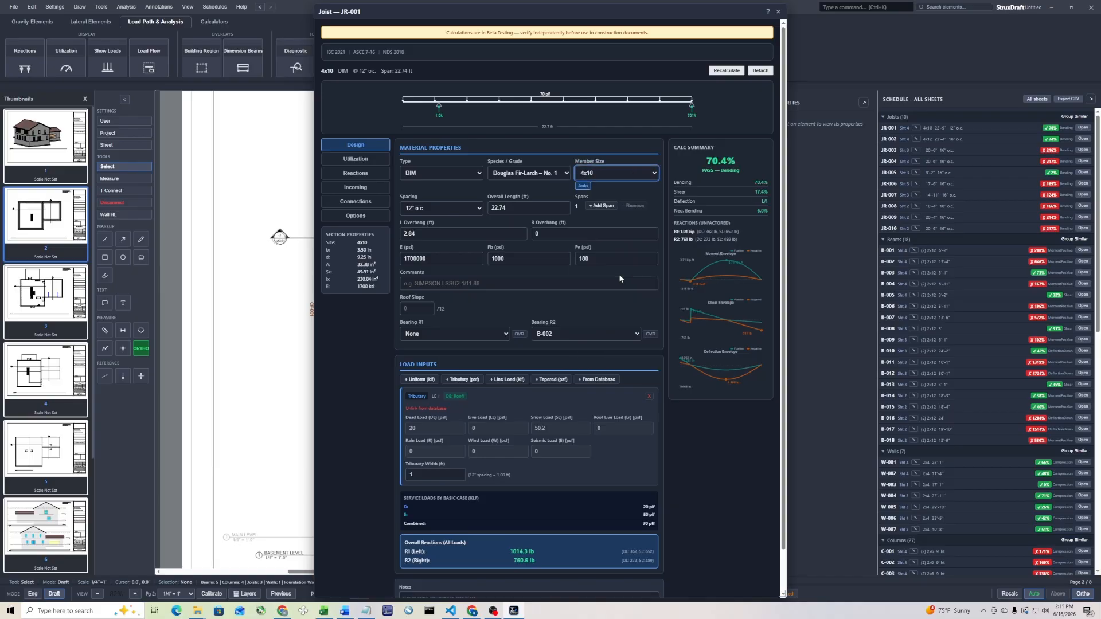
pyautogui.click(778, 12)
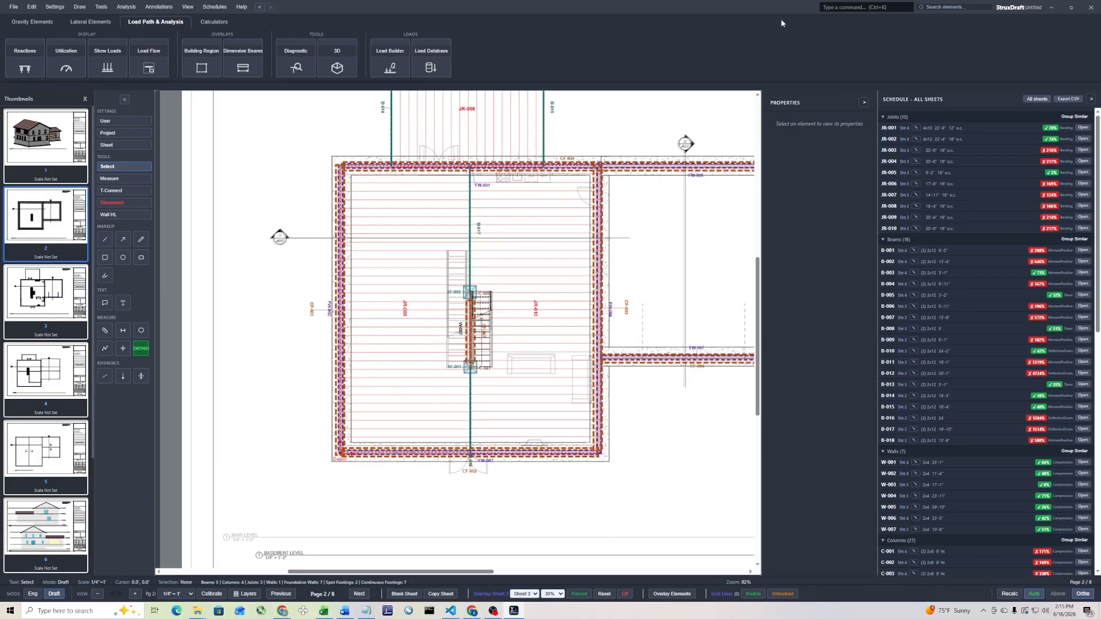
# Group all ten joists as similar, apply the 4x10 Douglas Fir-Larch No. 1 size at 12" spacing, and recalculate the model
pyautogui.click(1075, 116)
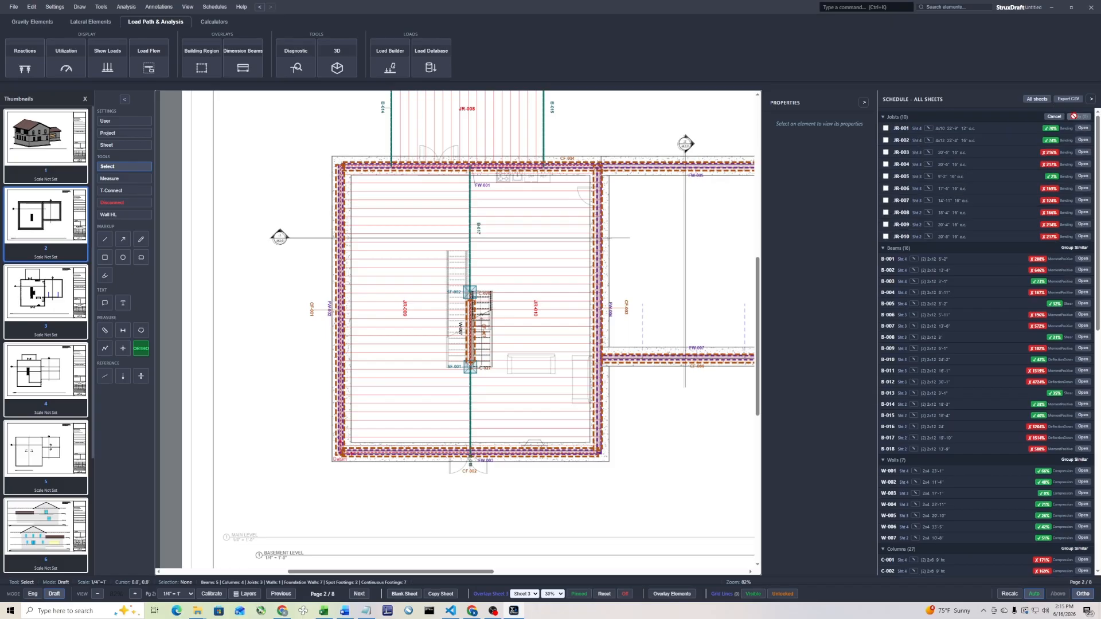
pyautogui.click(885, 141)
pyautogui.click(886, 237)
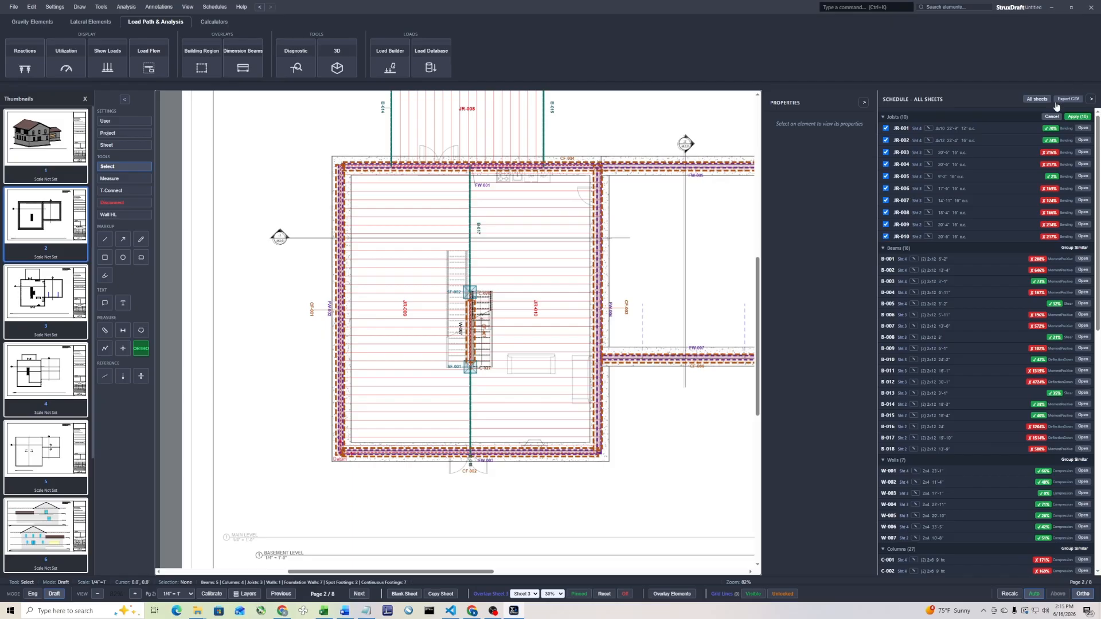
pyautogui.click(1076, 117)
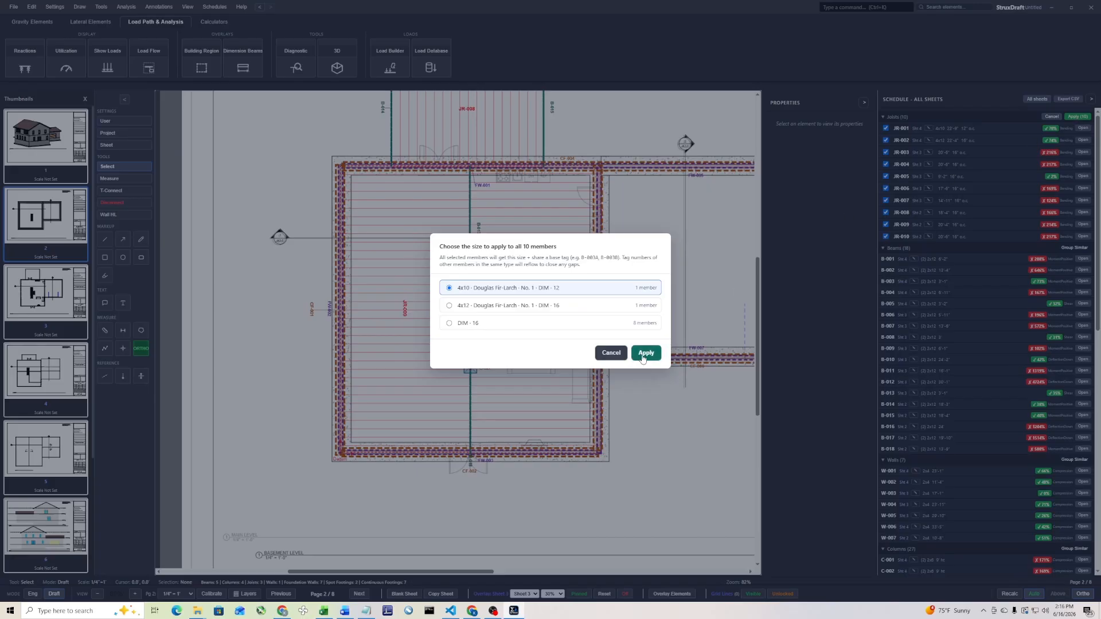
pyautogui.click(646, 352)
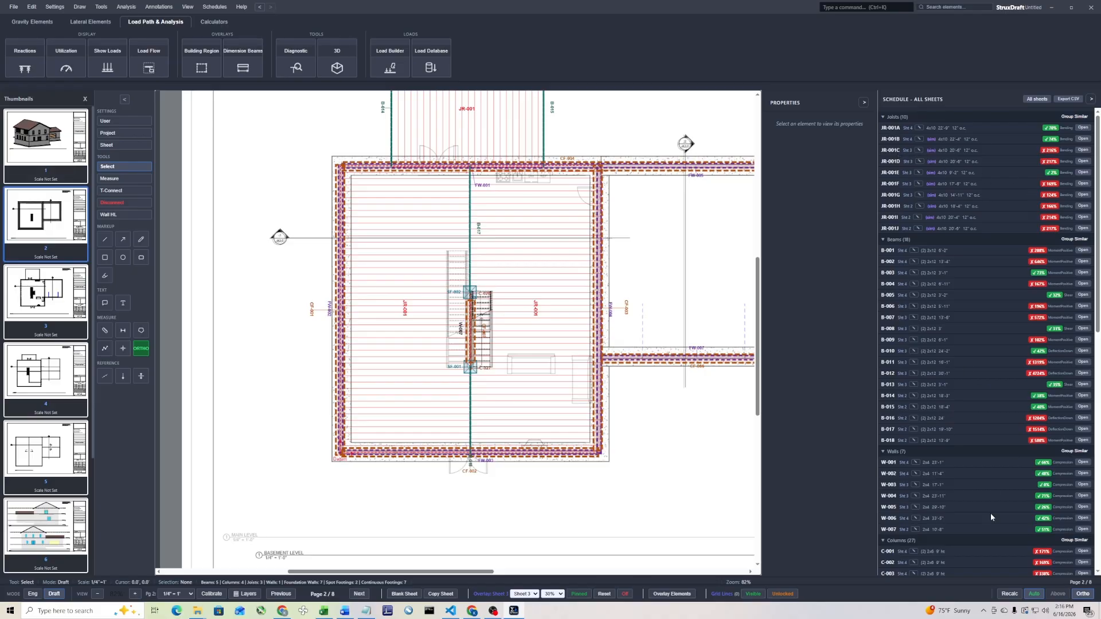
pyautogui.click(1013, 596)
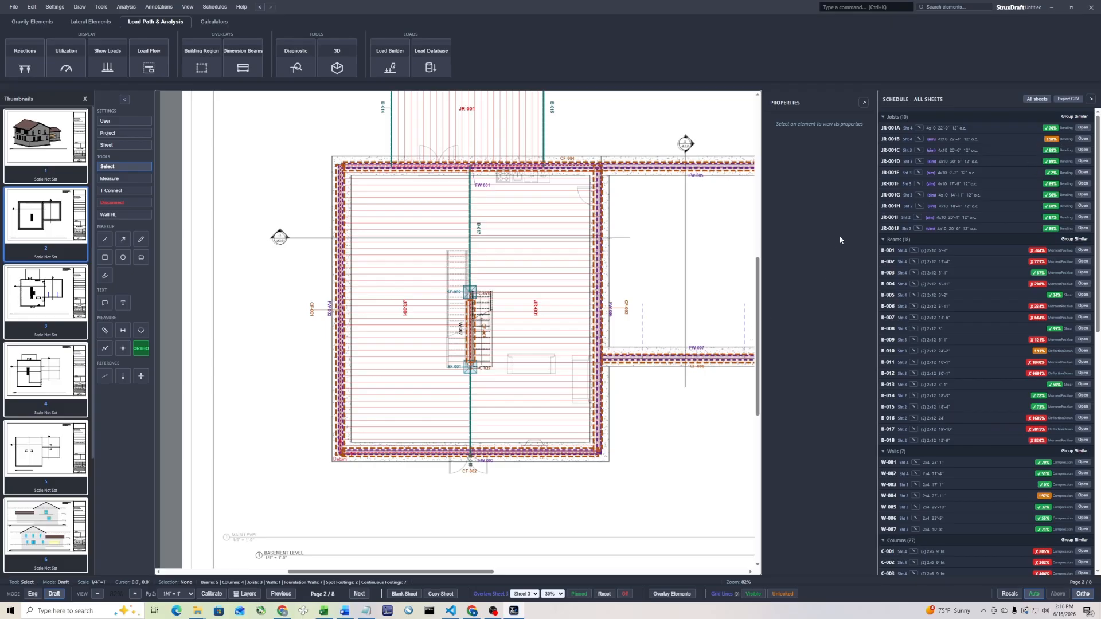
# Collapse the element schedule and turn off the sheet overlay on page 2
pyautogui.click(1091, 99)
pyautogui.moveTo(530, 338); pyautogui.dragTo(474, 435)
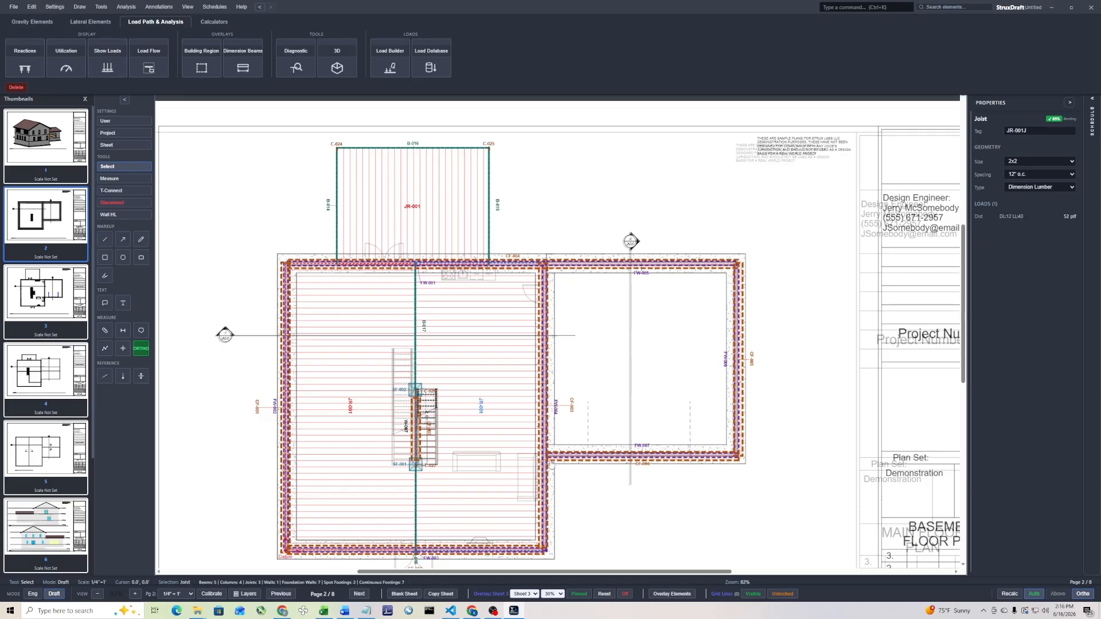
pyautogui.click(625, 595)
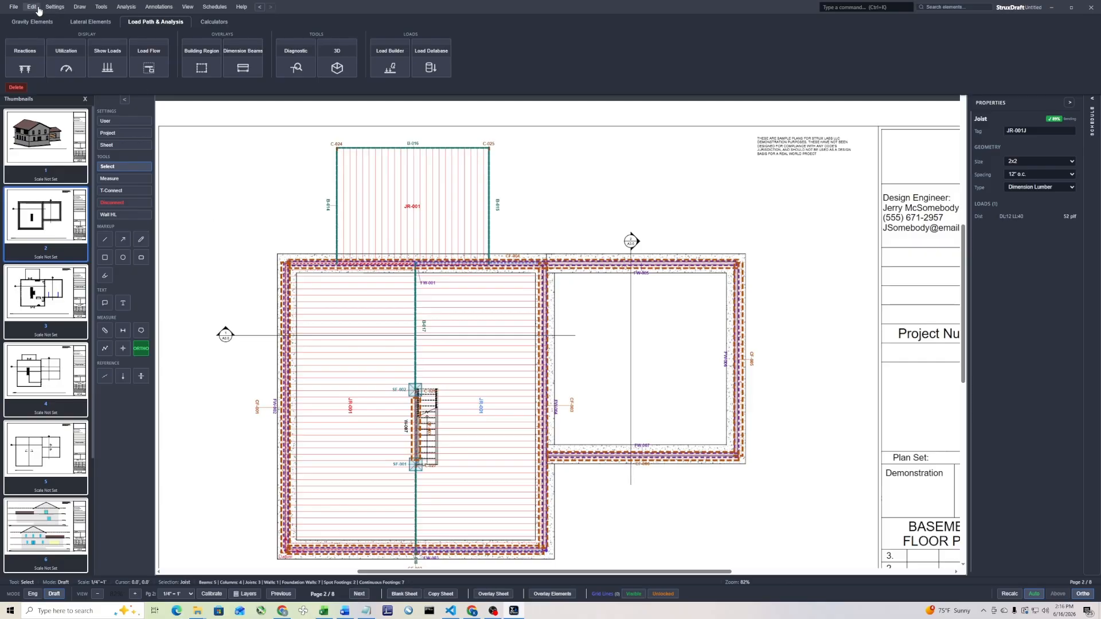
# Place a beam schedule table on page 2 at the upper edge of the garage
pyautogui.click(214, 7)
pyautogui.click(240, 22)
pyautogui.click(593, 159)
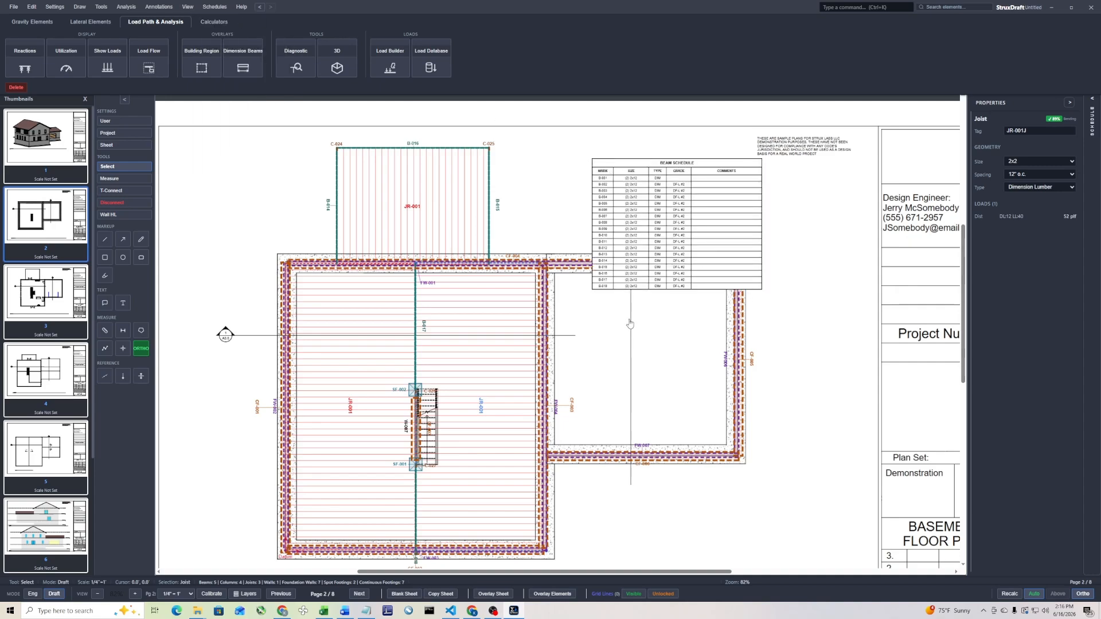
# Set beam B-017's size to 8x12 and recalculate the model
pyautogui.scroll(3, 686, 232)
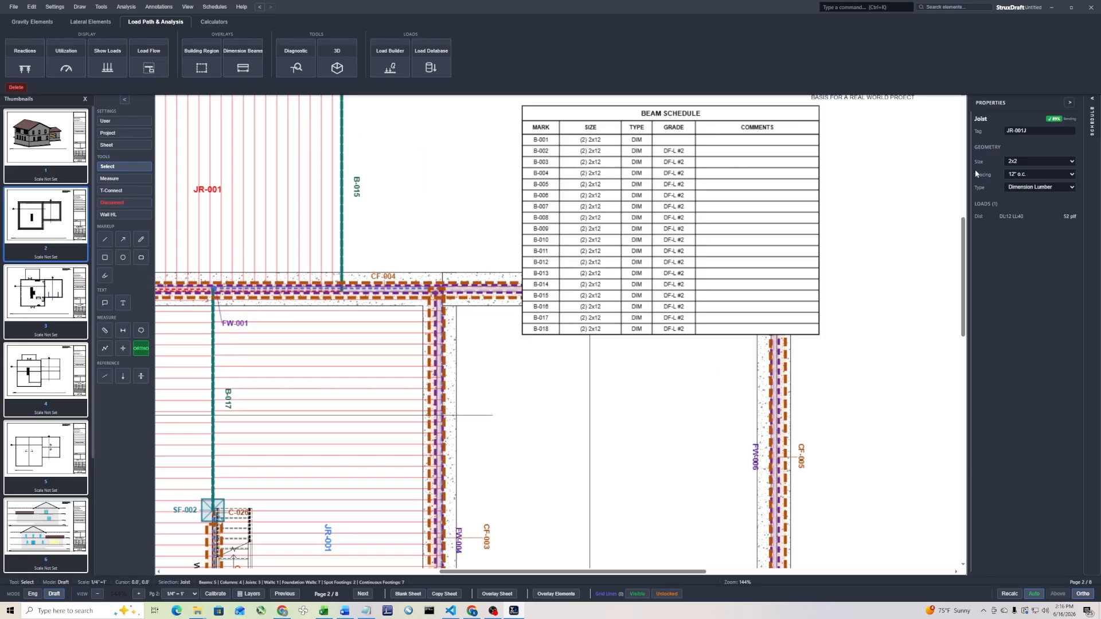
pyautogui.click(210, 351)
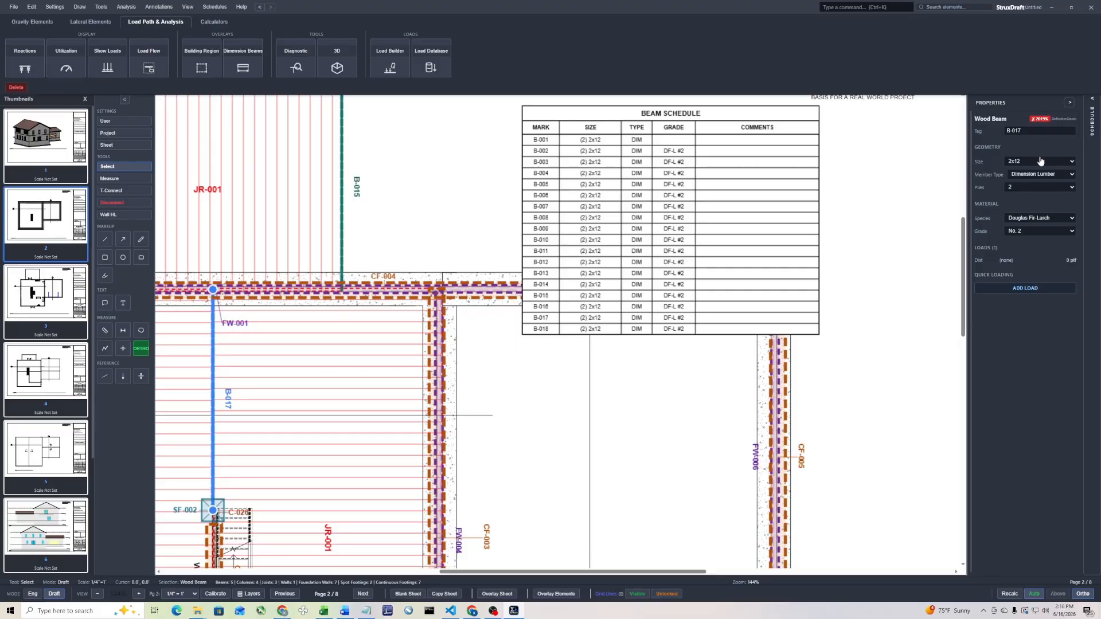
pyautogui.click(1069, 160)
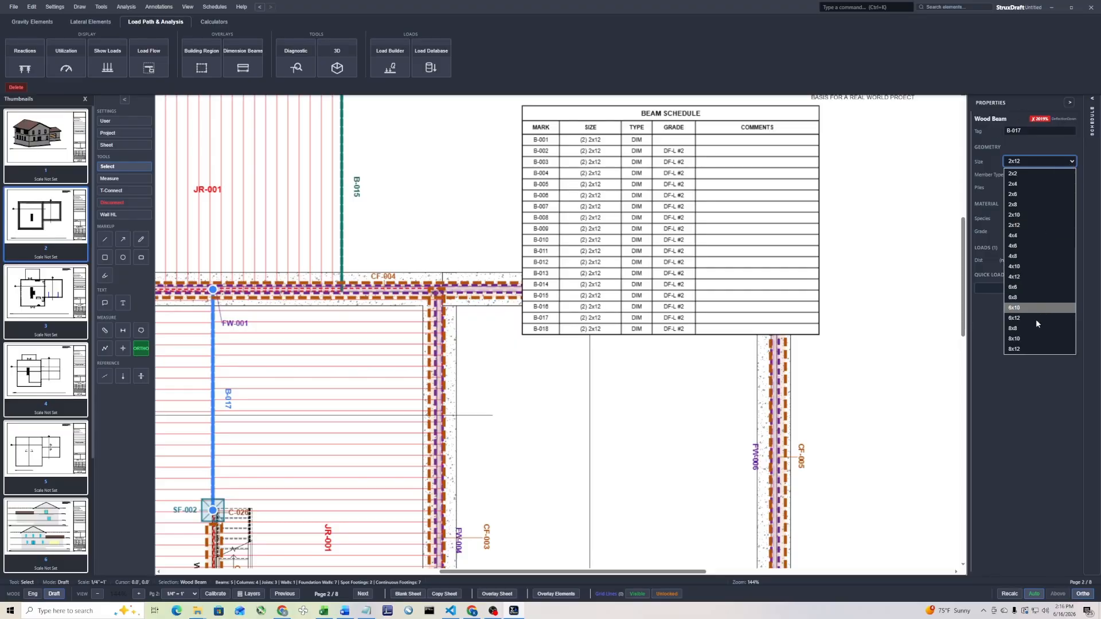
pyautogui.click(1020, 349)
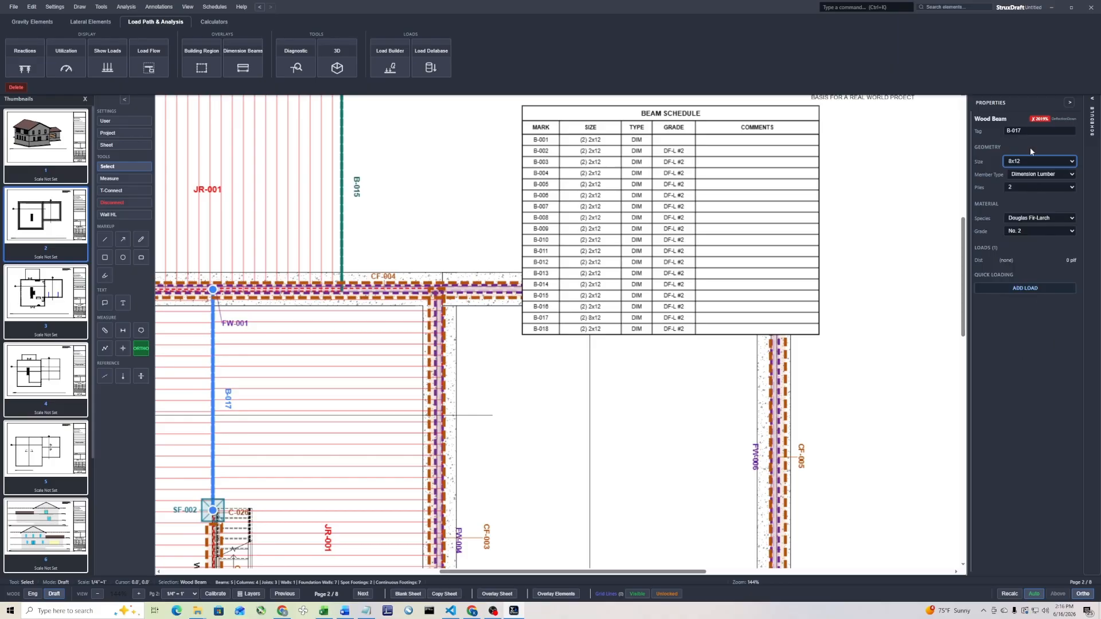
pyautogui.click(1012, 596)
# Show the element schedule again, open beam B-017's design, and change its material to steel
pyautogui.scroll(-3, 339, 409)
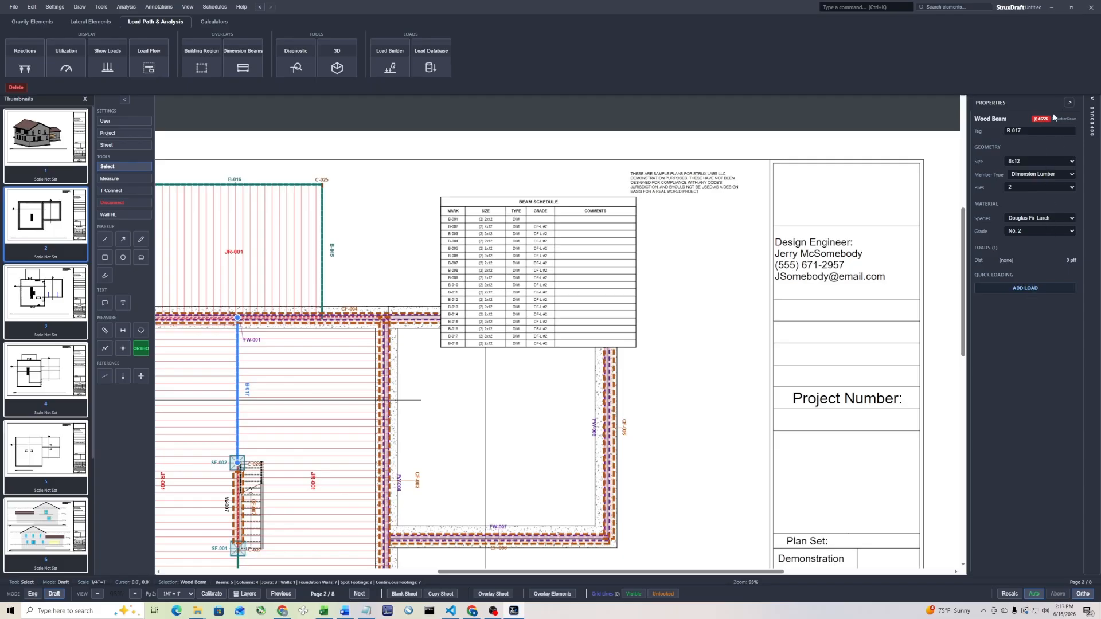
pyautogui.click(1092, 120)
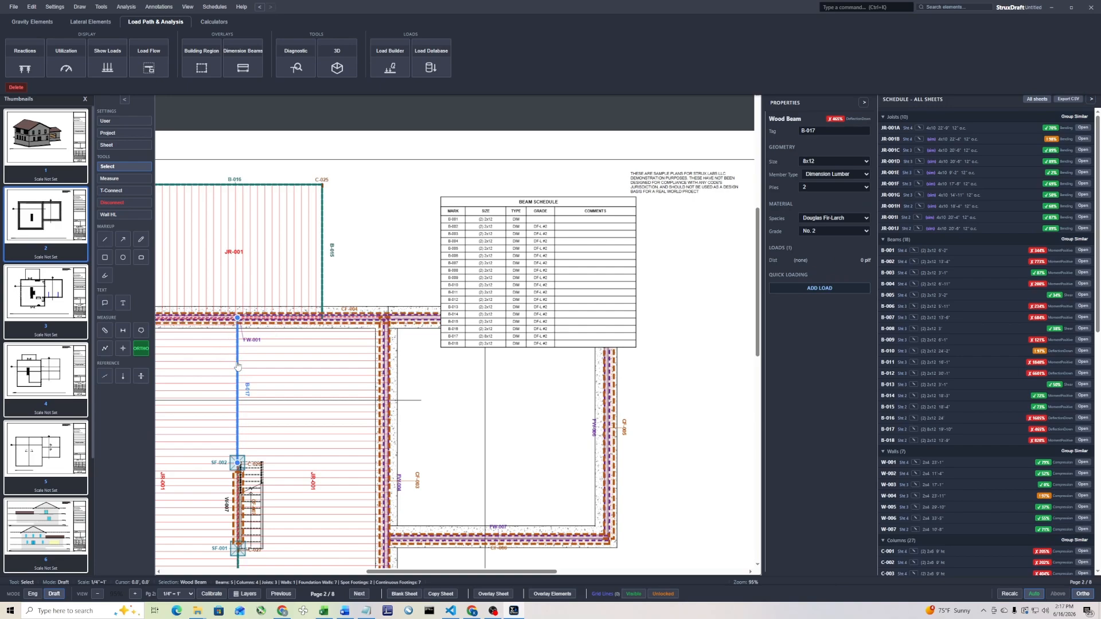
pyautogui.doubleClick(238, 365)
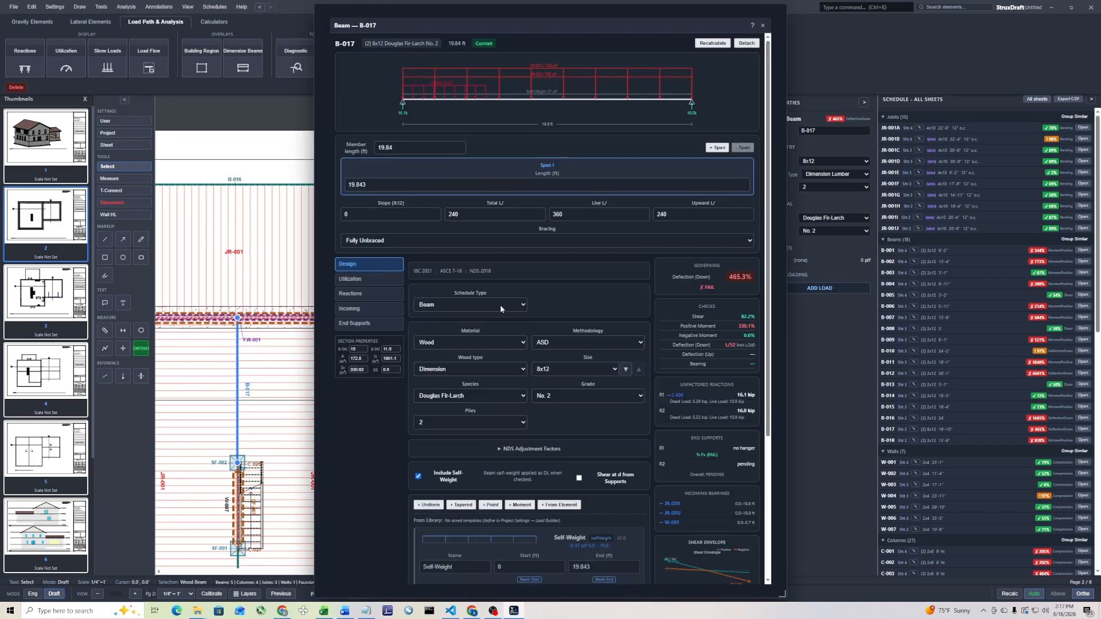
pyautogui.click(485, 343)
pyautogui.click(468, 367)
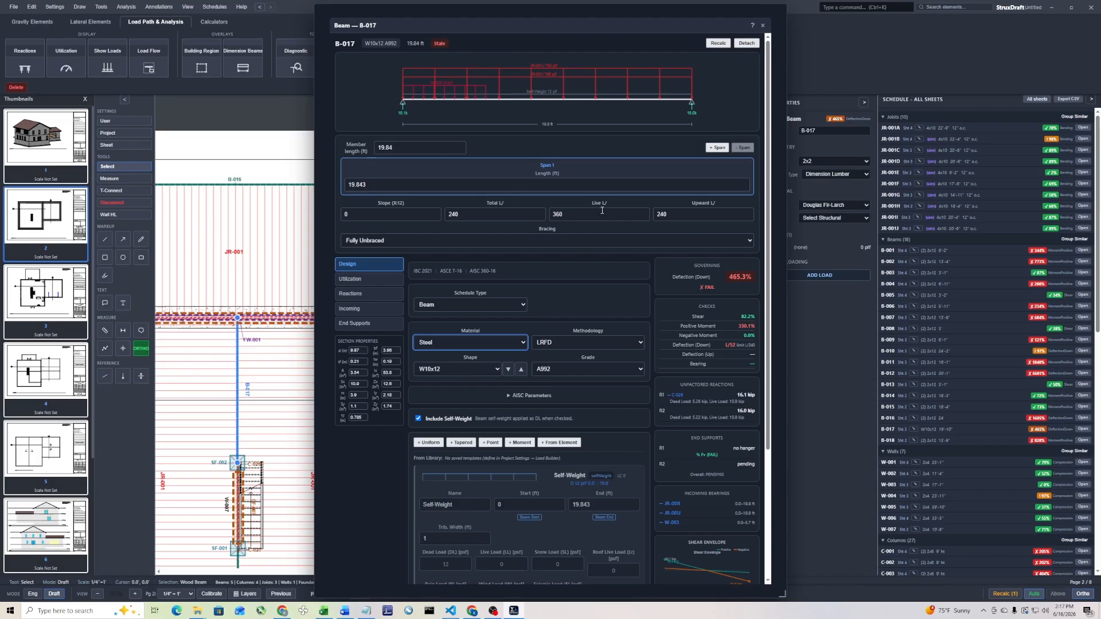
# Try the steel shapes W12x22 and W12x35 for beam B-017, recalculating after each
pyautogui.click(486, 370)
pyautogui.scroll(-1, 453, 504)
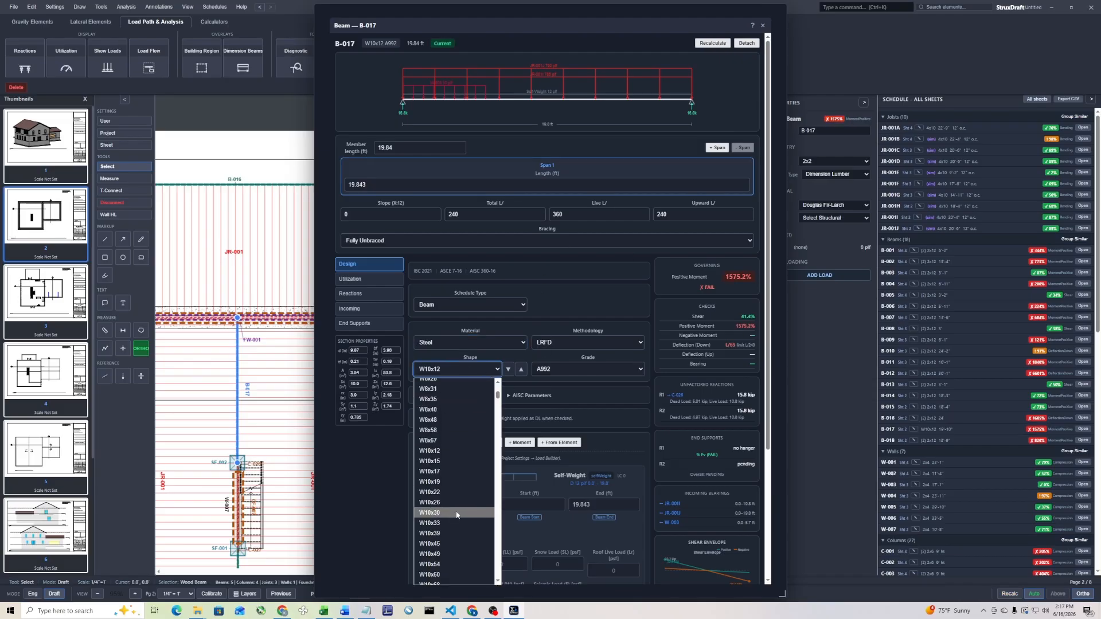
pyautogui.scroll(-3, 448, 550)
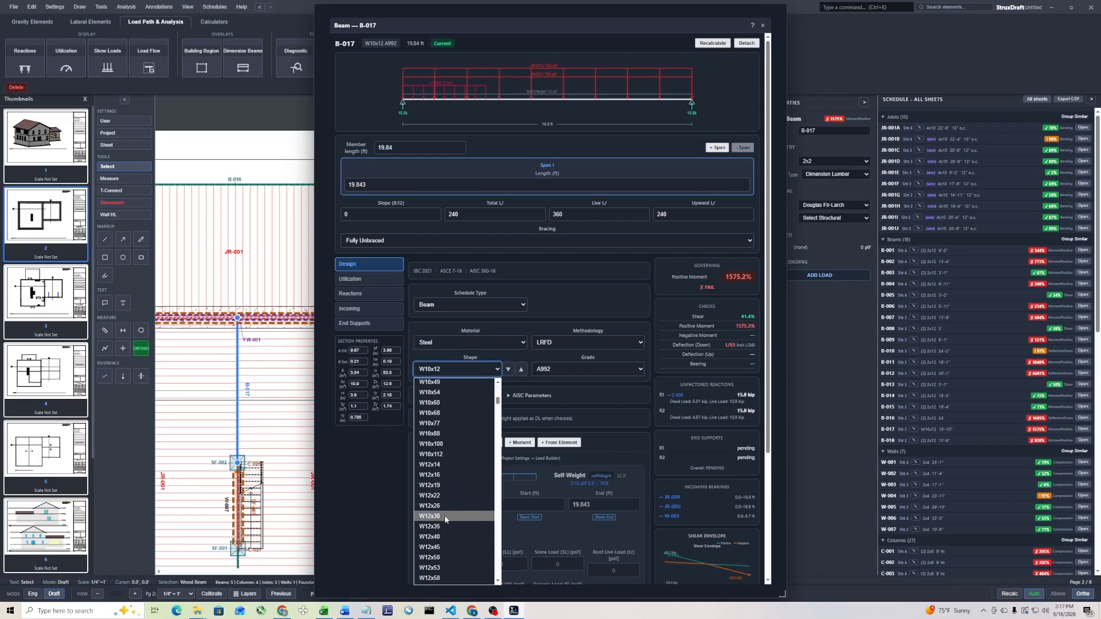
pyautogui.click(446, 496)
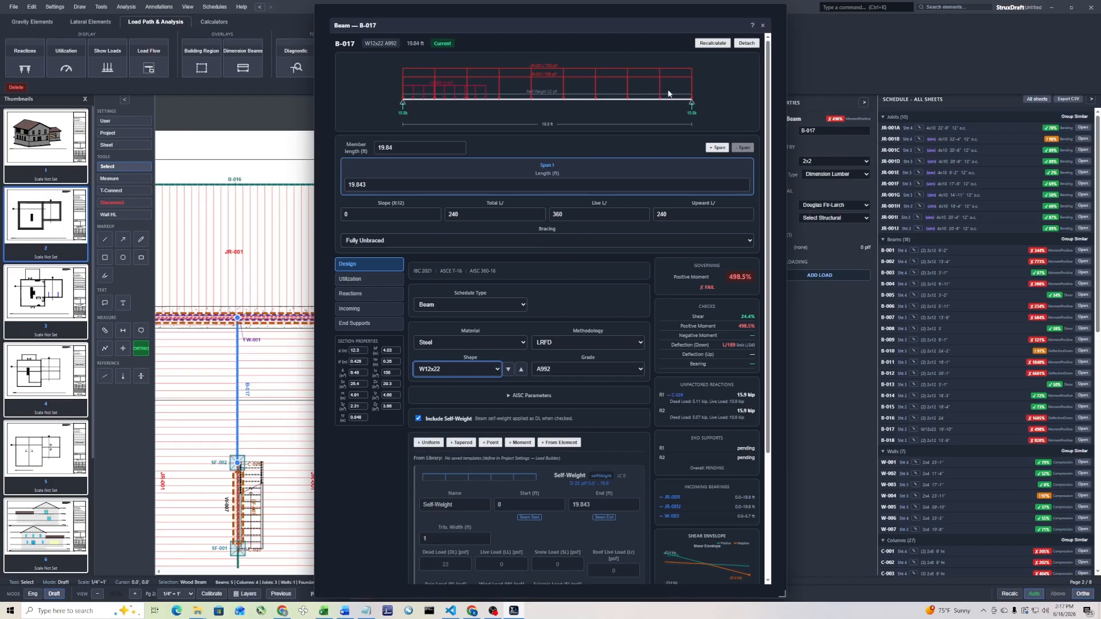
pyautogui.click(713, 45)
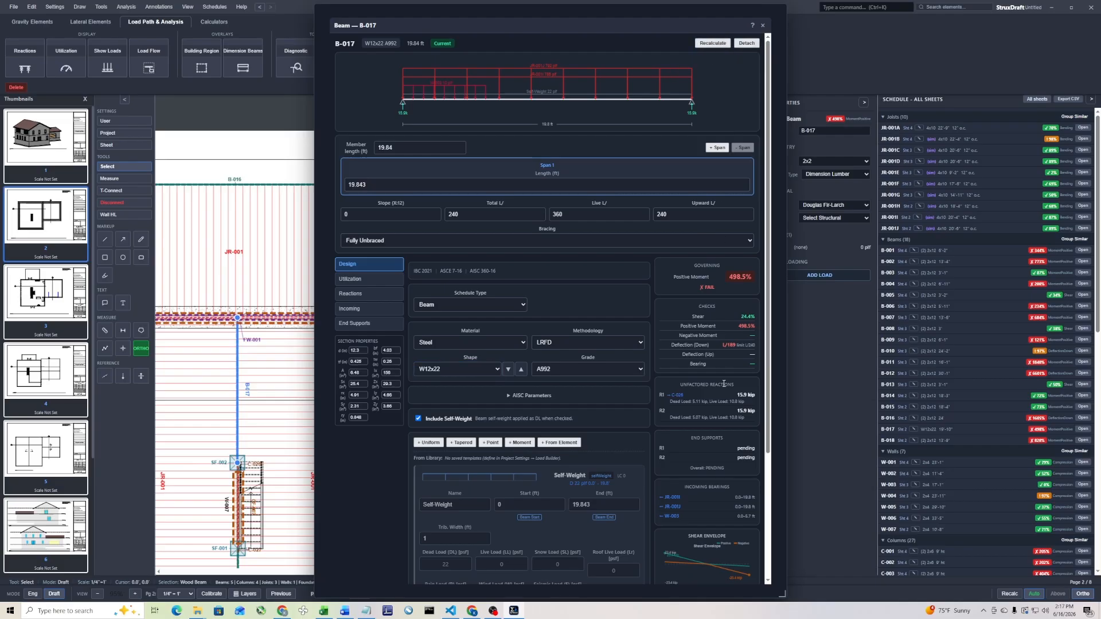
pyautogui.click(458, 369)
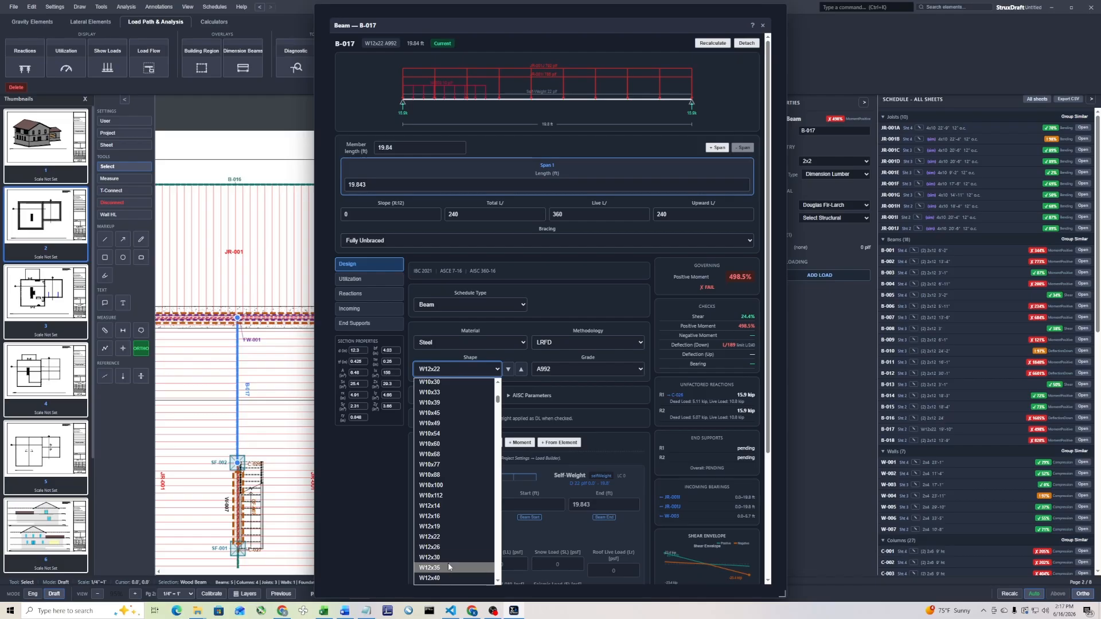
pyautogui.click(448, 566)
pyautogui.click(717, 44)
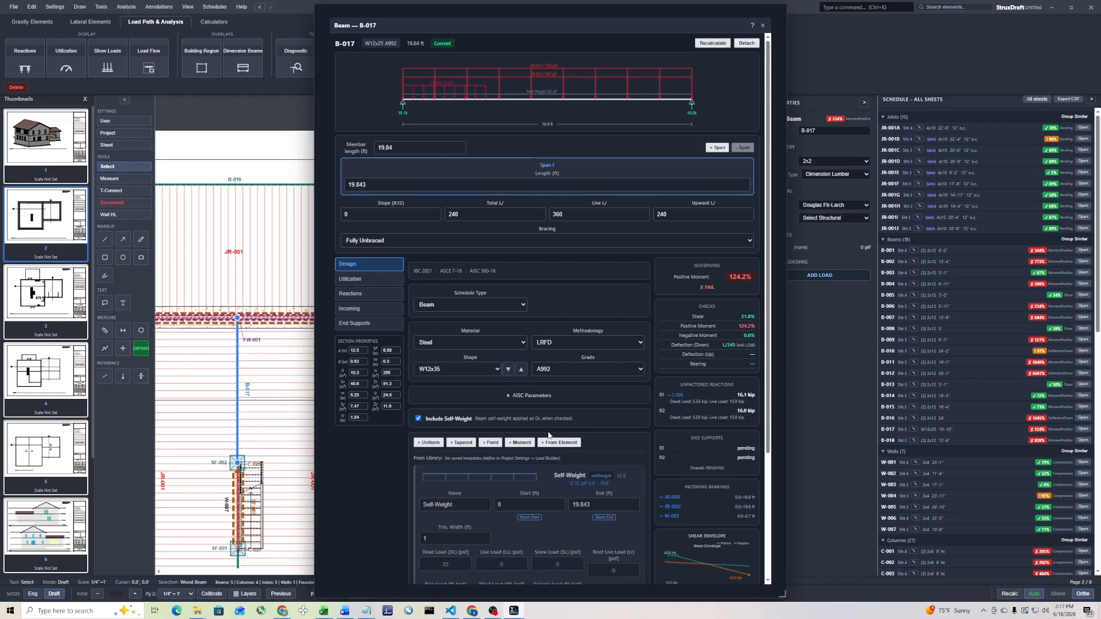
# Set beam B-017's steel shape to W12x40, recalculate it, and close its design
pyautogui.click(484, 370)
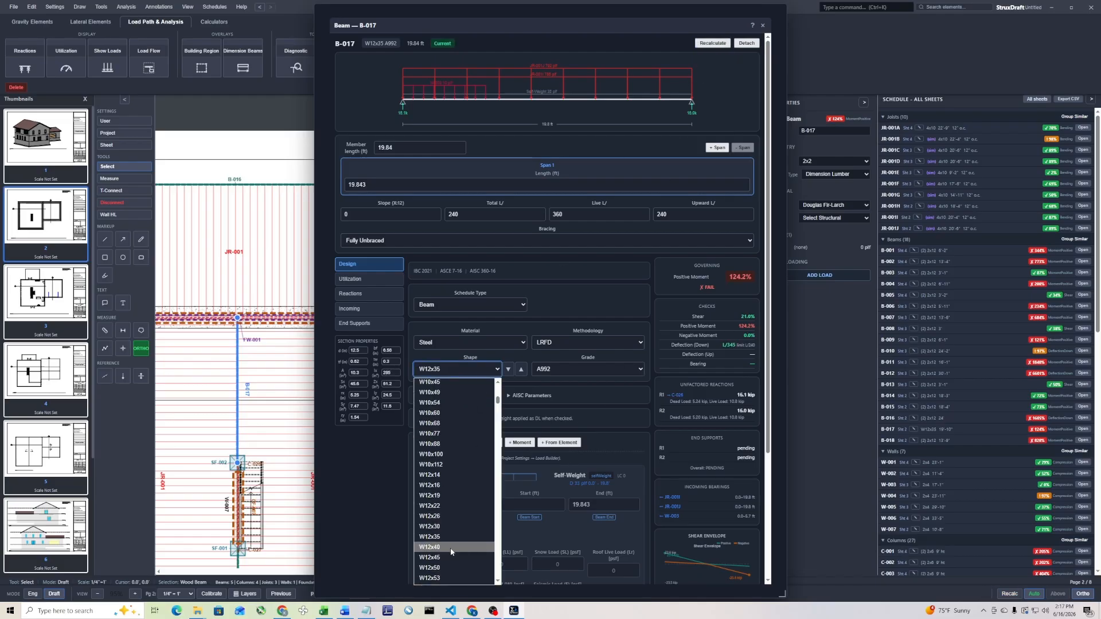
pyautogui.click(451, 547)
pyautogui.click(717, 43)
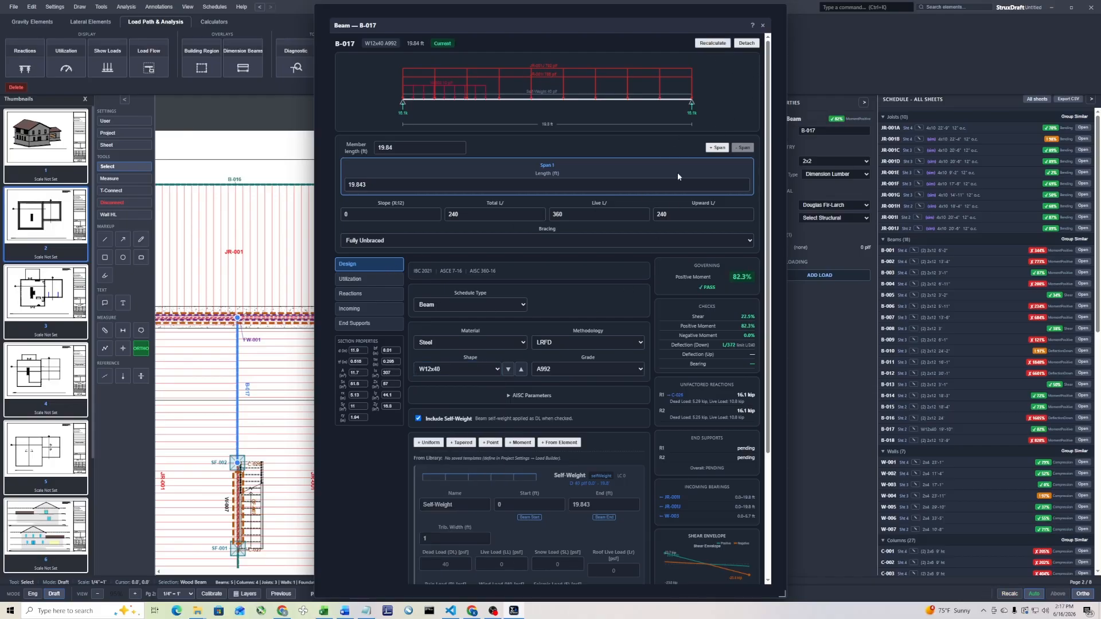
pyautogui.click(765, 26)
# Examine the wall, column and foundation wall entries in the element schedule, and beam B-017's row in the placed beam schedule
pyautogui.scroll(-10, 1020, 269)
pyautogui.scroll(-3, 969, 329)
pyautogui.scroll(12, 986, 301)
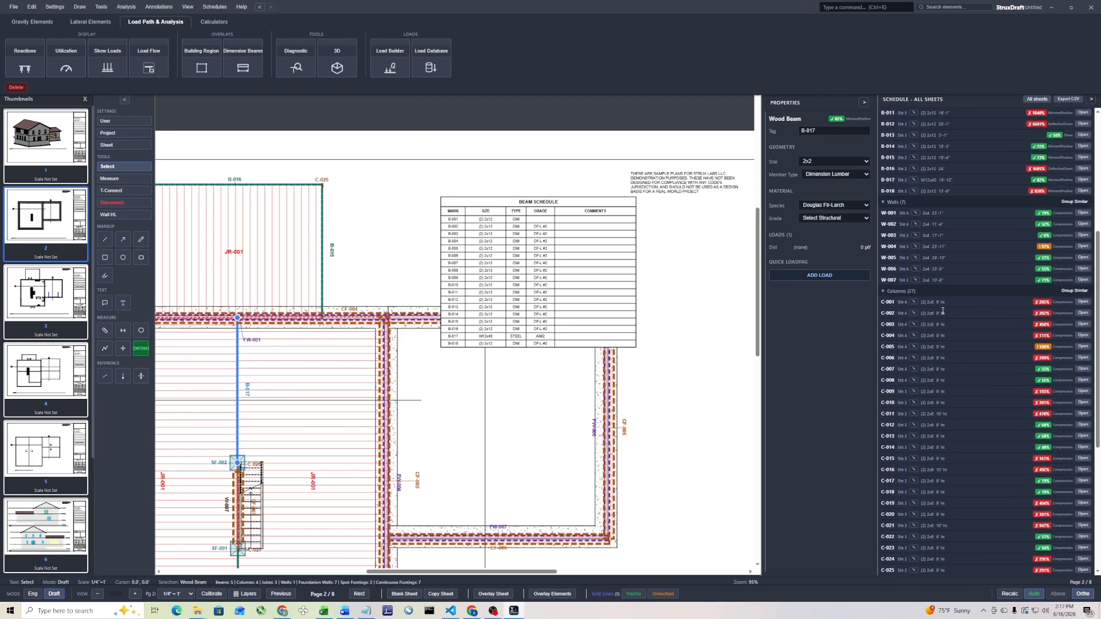
pyautogui.scroll(-4, 888, 301)
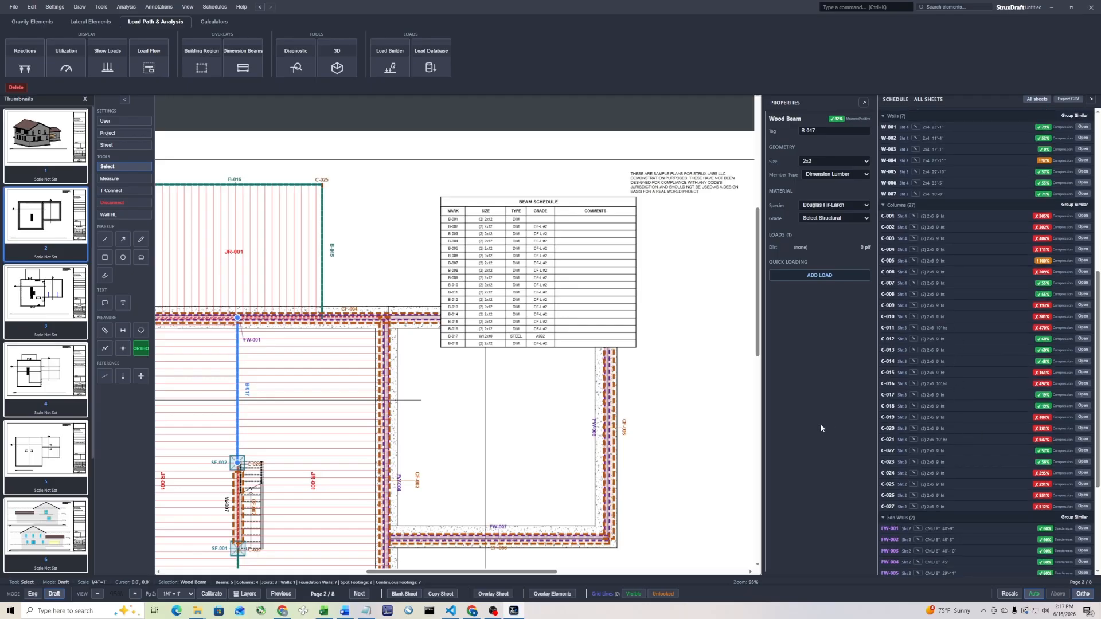
pyautogui.scroll(-4, 456, 412)
pyautogui.scroll(3, 312, 436)
pyautogui.click(564, 389)
pyautogui.click(606, 273)
pyautogui.scroll(4, 604, 272)
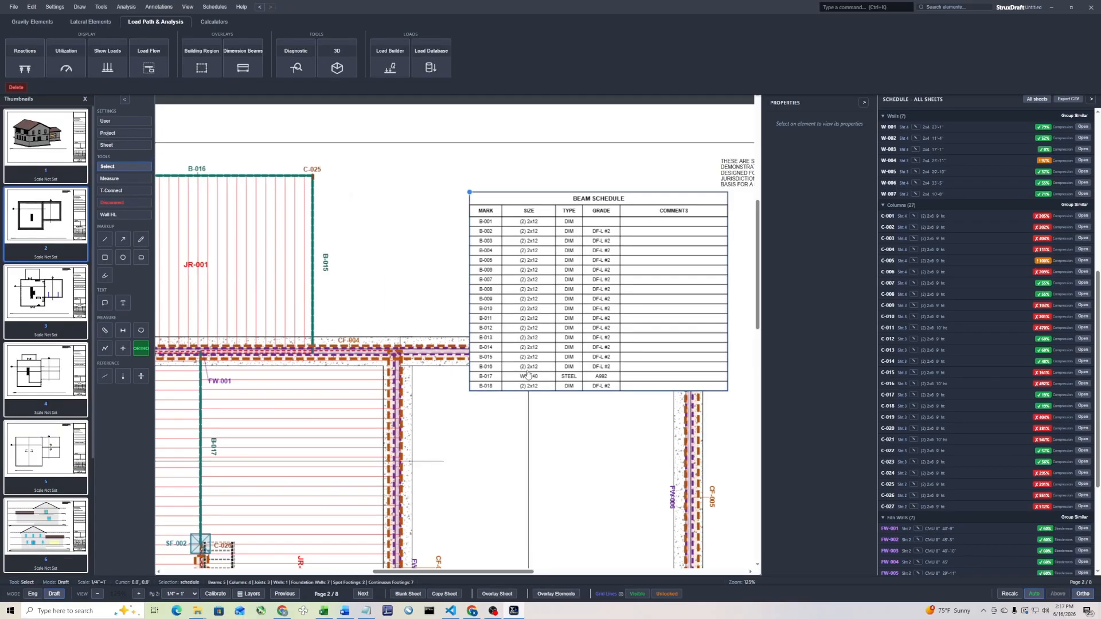
pyautogui.scroll(5, 528, 375)
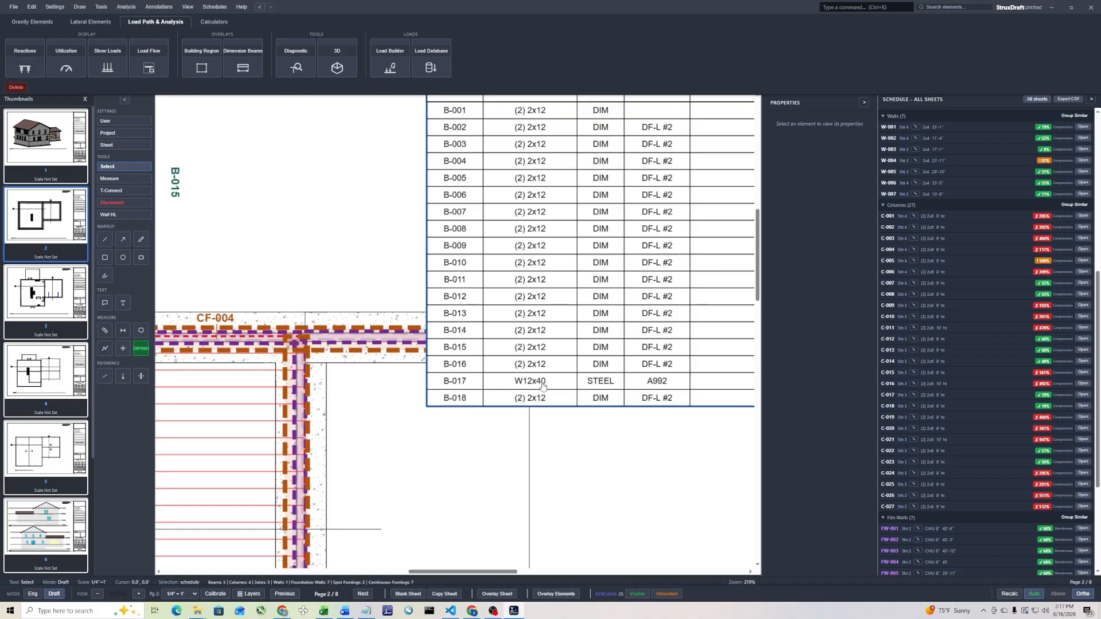
# Delete the beam schedule placed on the page 2 foundation plan
pyautogui.scroll(-5, 676, 375)
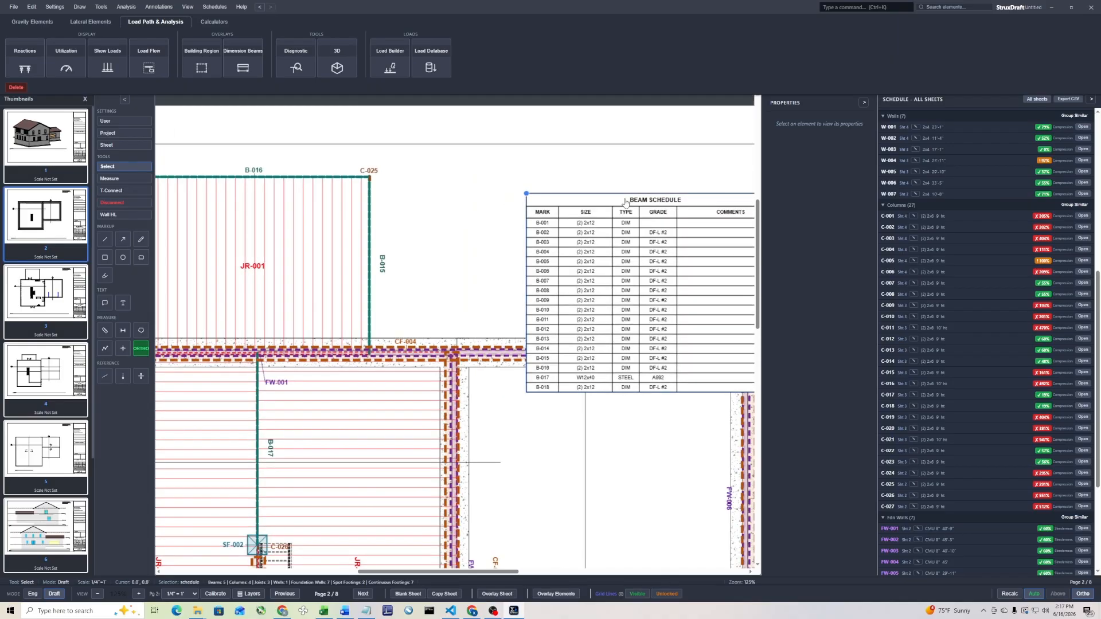
pyautogui.press('Delete')
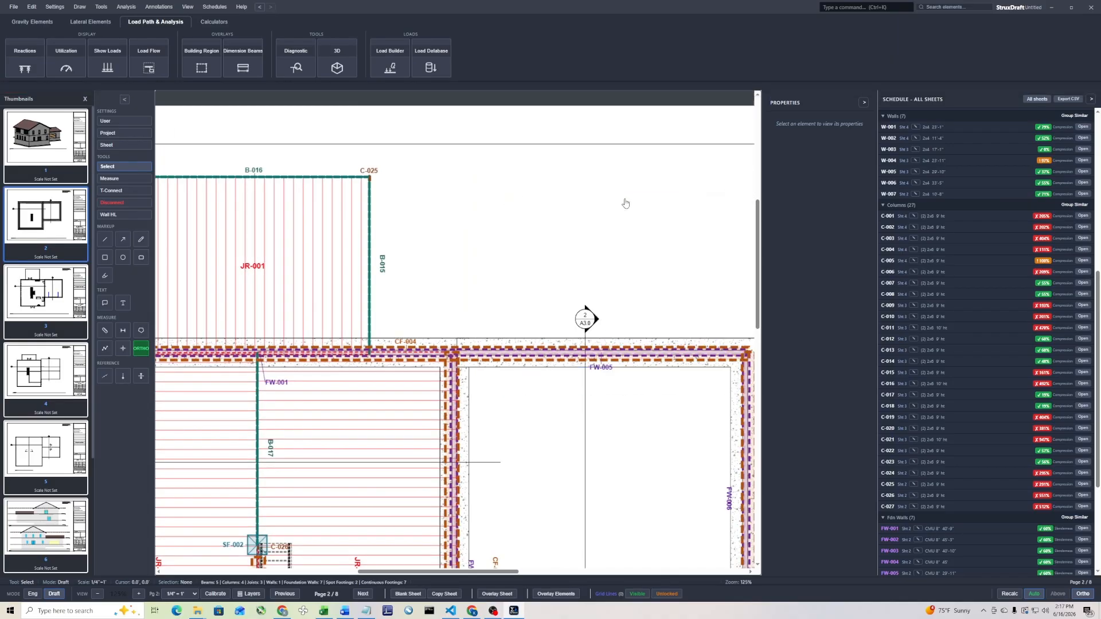
# Try to open the analysis management dialog
pyautogui.click(126, 7)
pyautogui.click(142, 32)
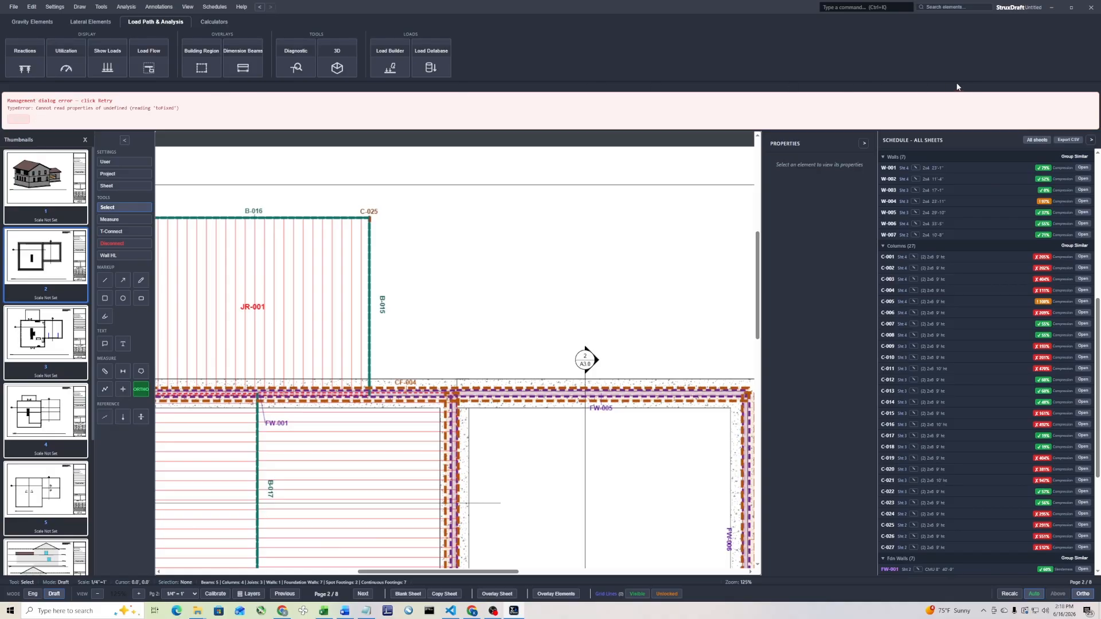
pyautogui.click(15, 8)
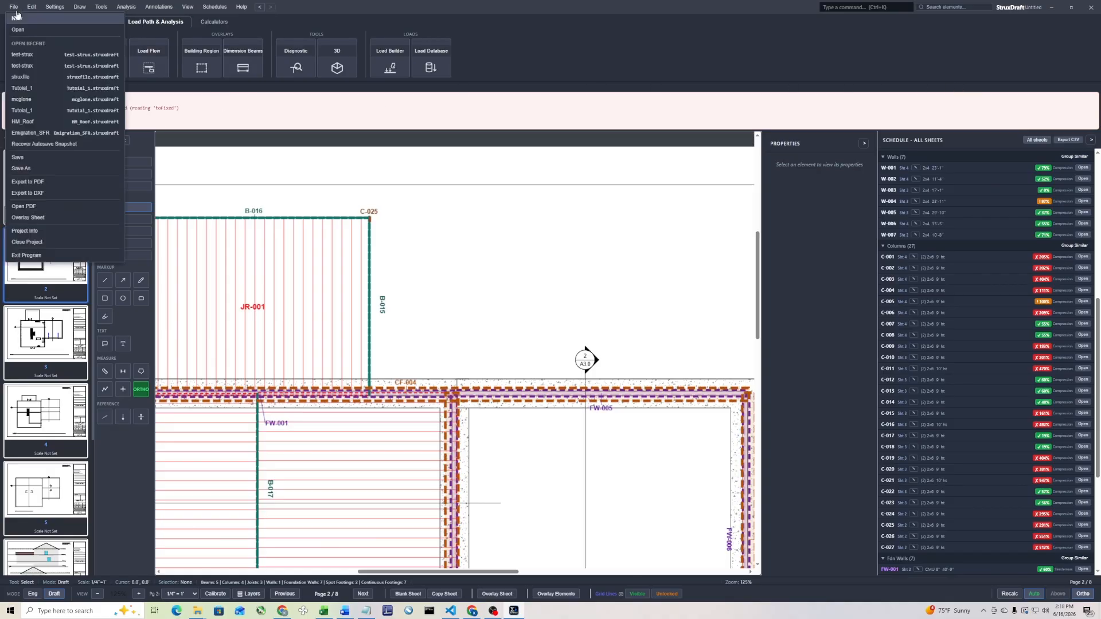
pyautogui.click(200, 163)
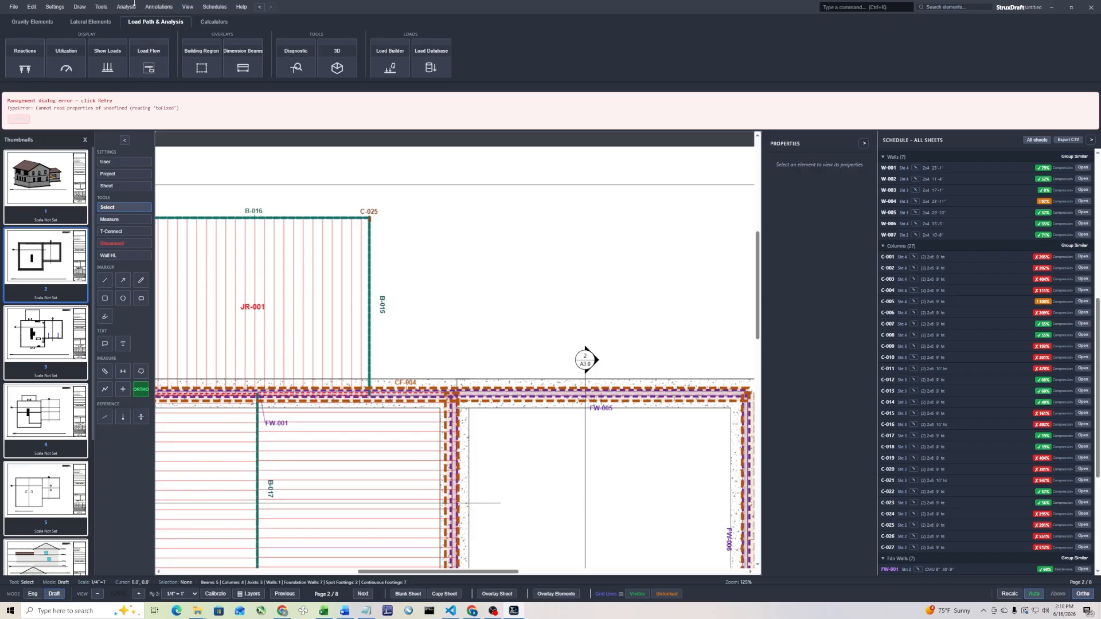
pyautogui.scroll(-3, 341, 194)
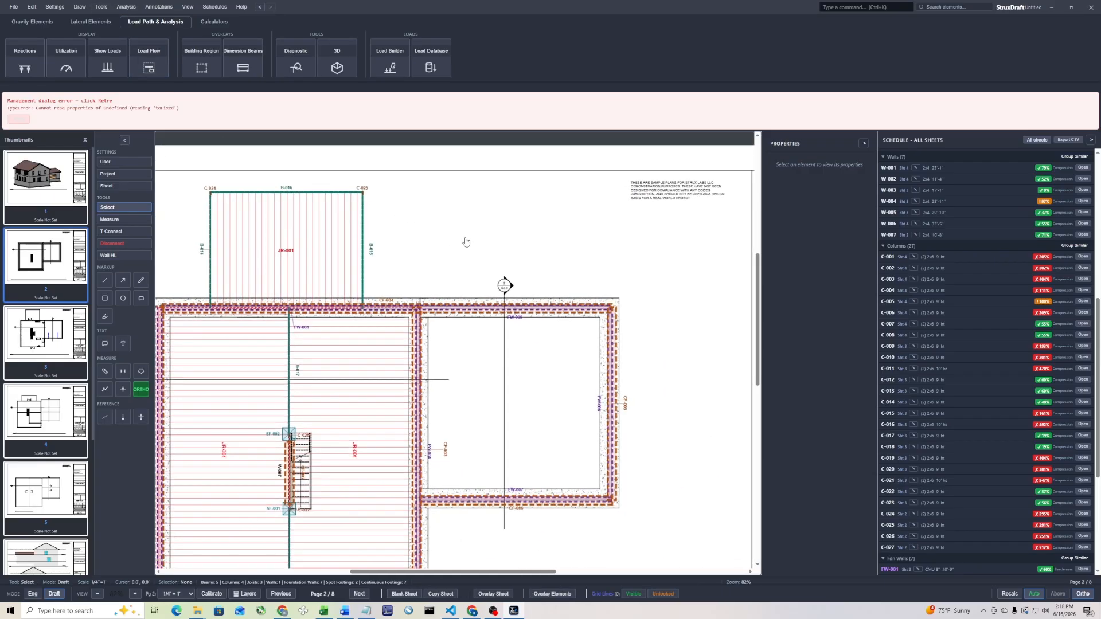